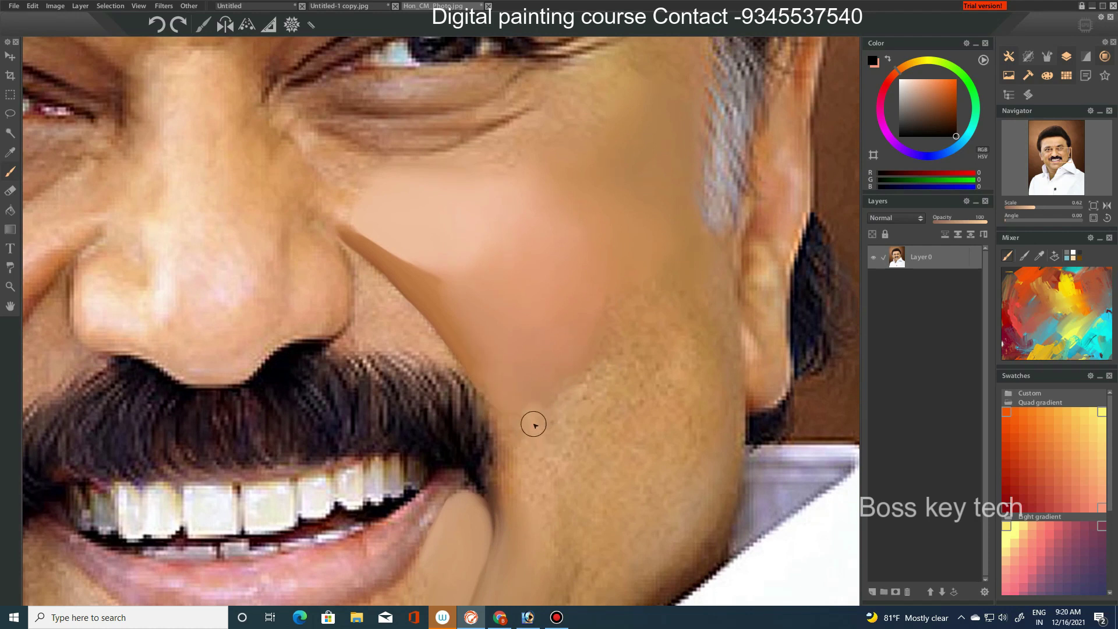
- Blend the pink cheek edge and the stippled texture along the upper jaw into the surrounding skin
mouse_move(565, 410)
mouse_down()
mouse_move(599, 369)
mouse_move(574, 370)
mouse_move(540, 387)
mouse_move(619, 393)
mouse_up()
key([)
key([)
key([)
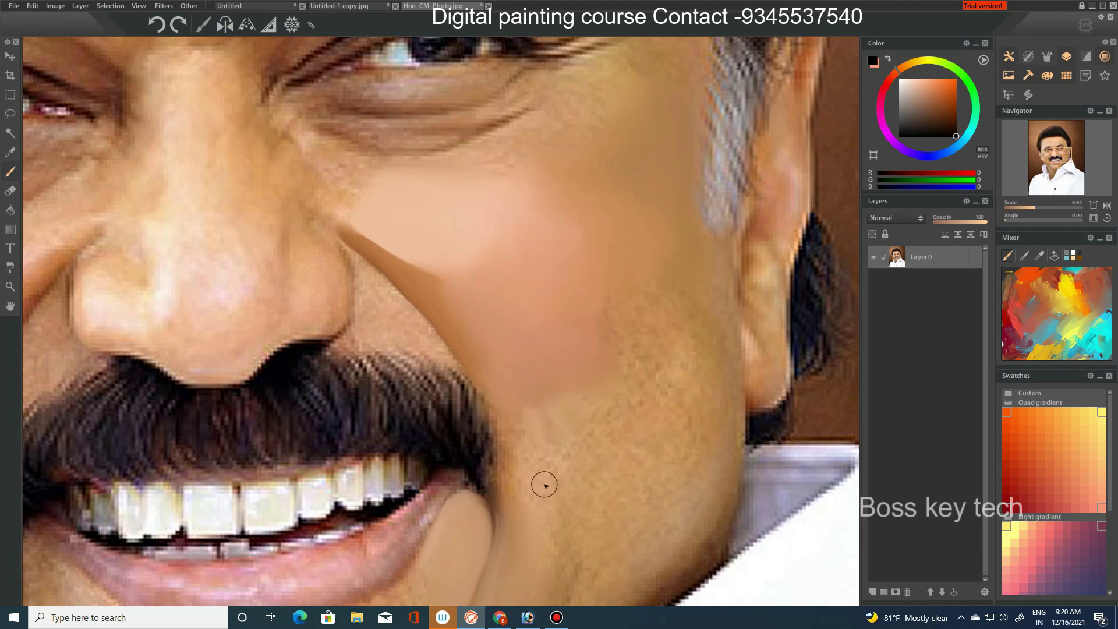
key(])
key(])
key(])
key(])
key(])
key(])
key(])
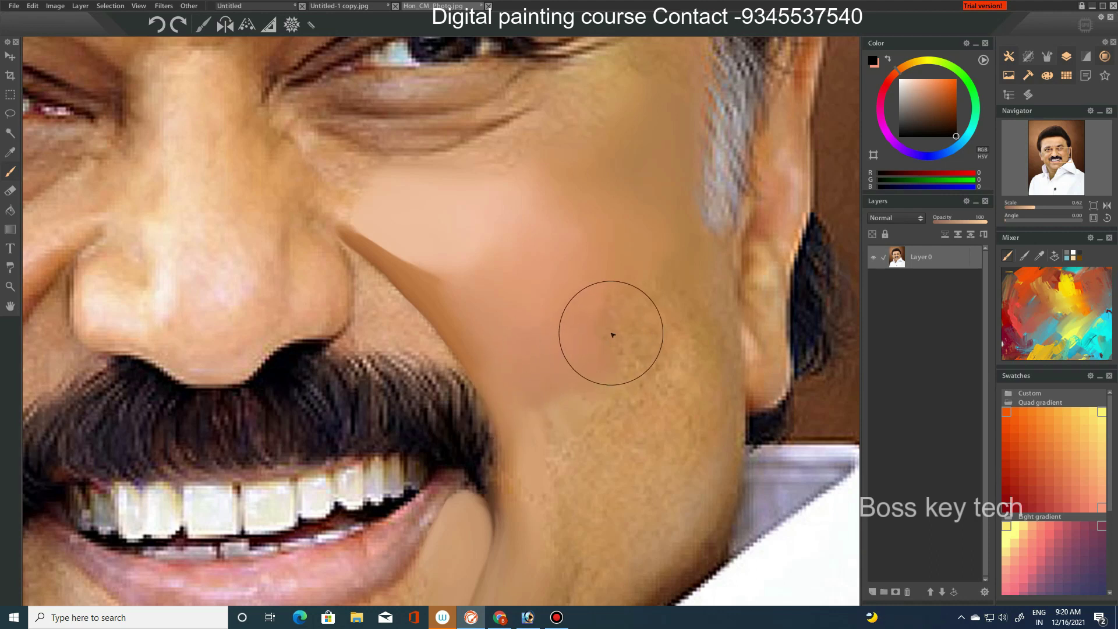
key([)
key([)
key([)
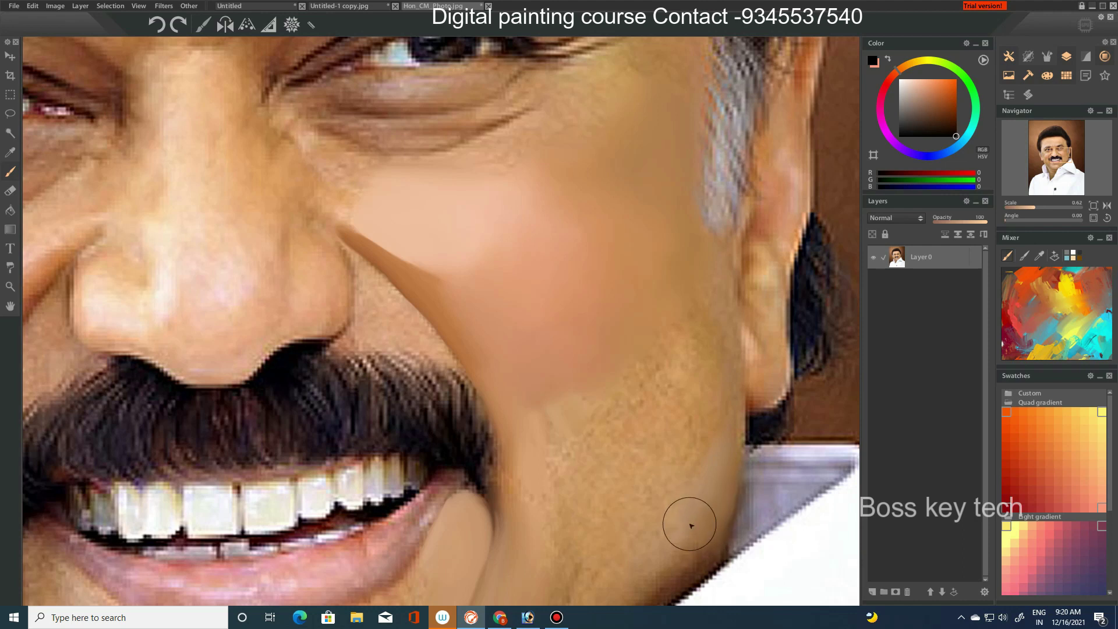
mouse_move(681, 502)
mouse_down()
mouse_move(657, 479)
mouse_move(656, 442)
mouse_move(697, 353)
mouse_move(719, 427)
mouse_up()
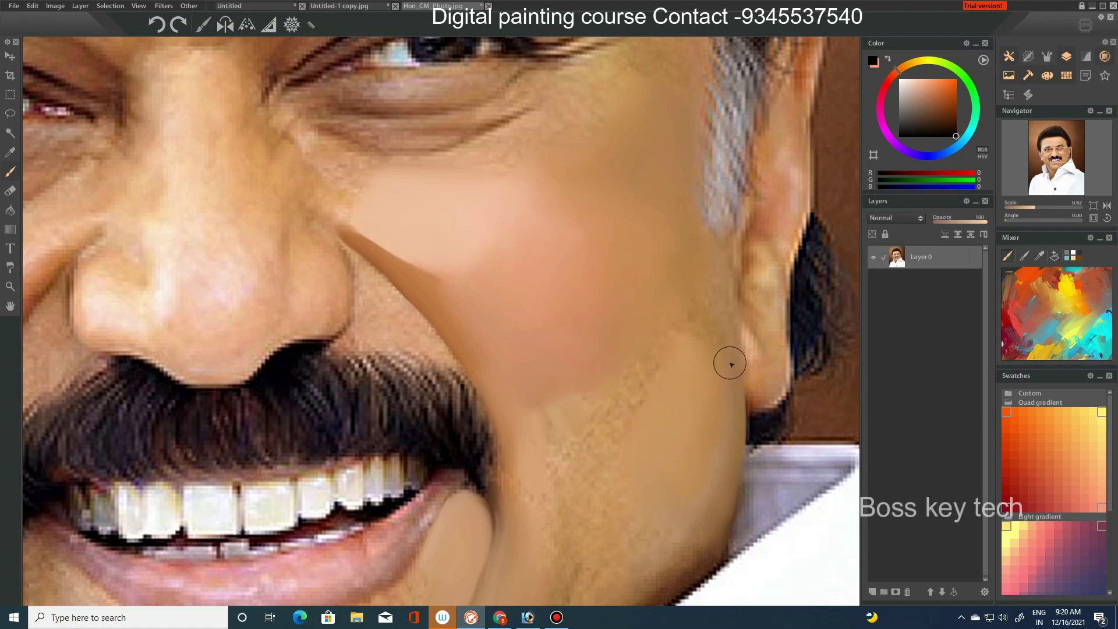
mouse_move(717, 354)
mouse_down()
mouse_move(709, 302)
mouse_move(684, 316)
mouse_move(637, 408)
mouse_move(637, 387)
mouse_move(658, 405)
mouse_move(629, 374)
mouse_move(598, 427)
mouse_move(612, 444)
mouse_move(552, 436)
mouse_move(569, 387)
mouse_move(589, 480)
mouse_move(542, 564)
mouse_move(539, 540)
mouse_up()
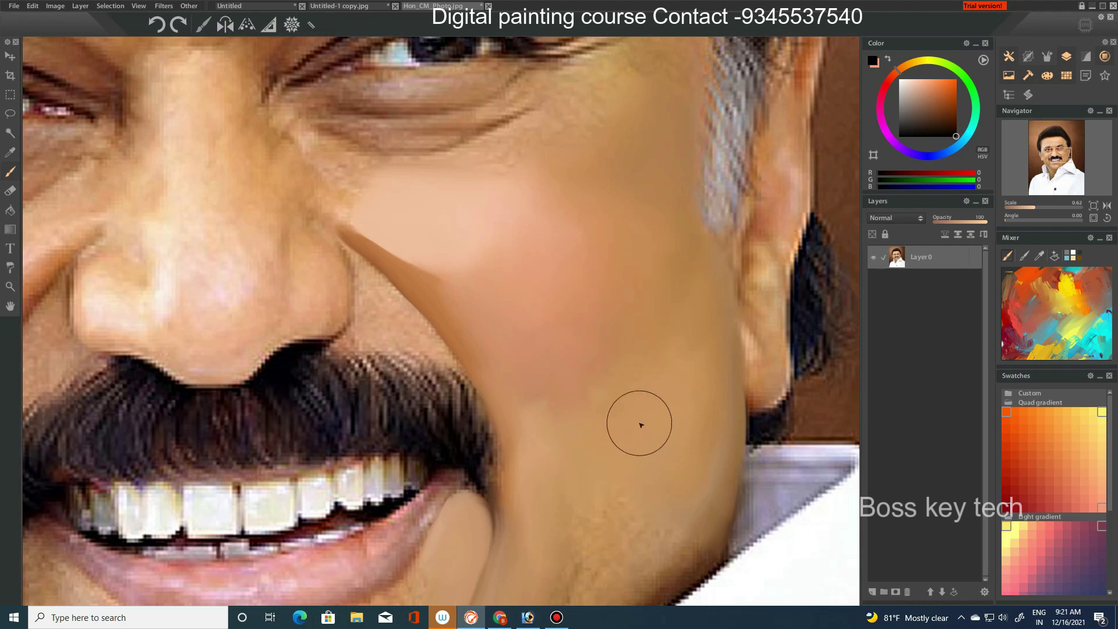
- Soften the jawline shadow and the shading beside the chin, then zoom out to view the portrait
scroll(641, 424, down, 3)
key(])
key(])
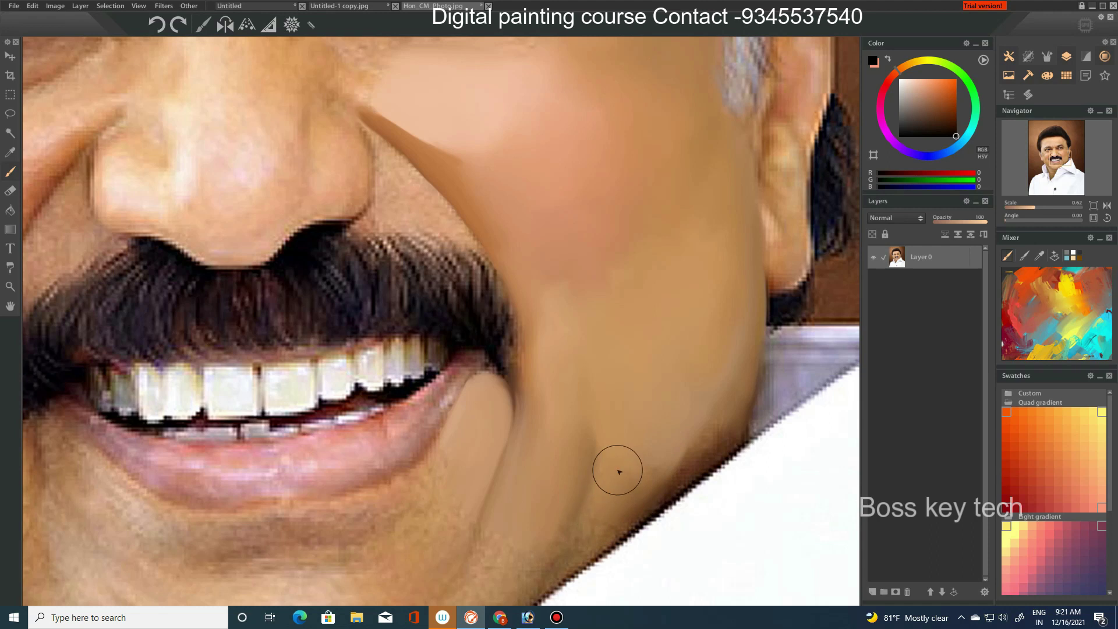
drag(590, 540, 730, 444)
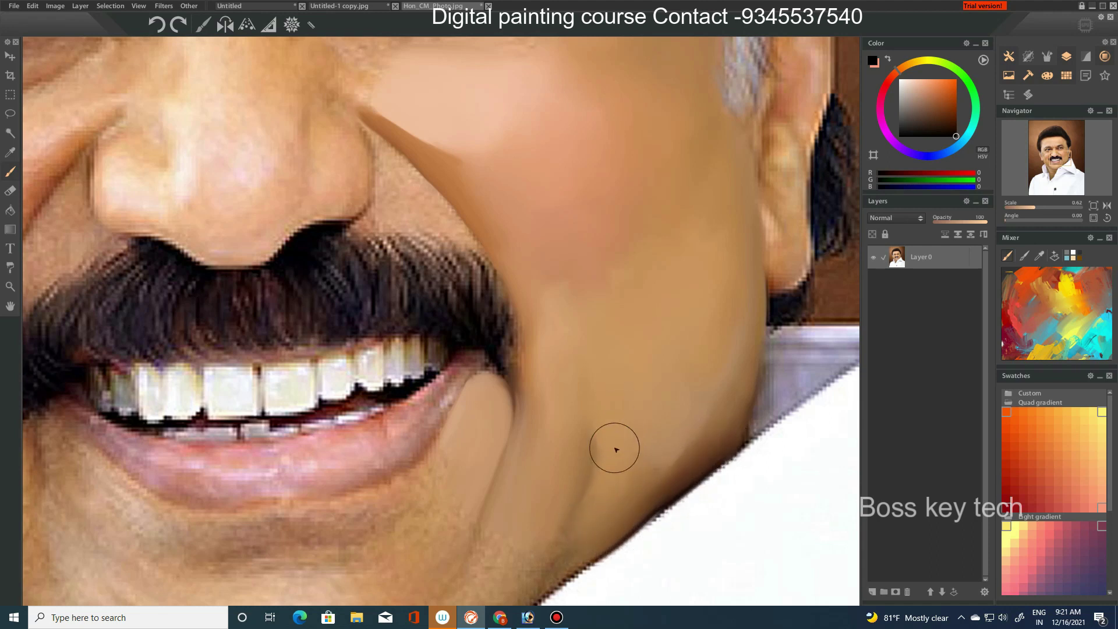
drag(592, 516, 661, 406)
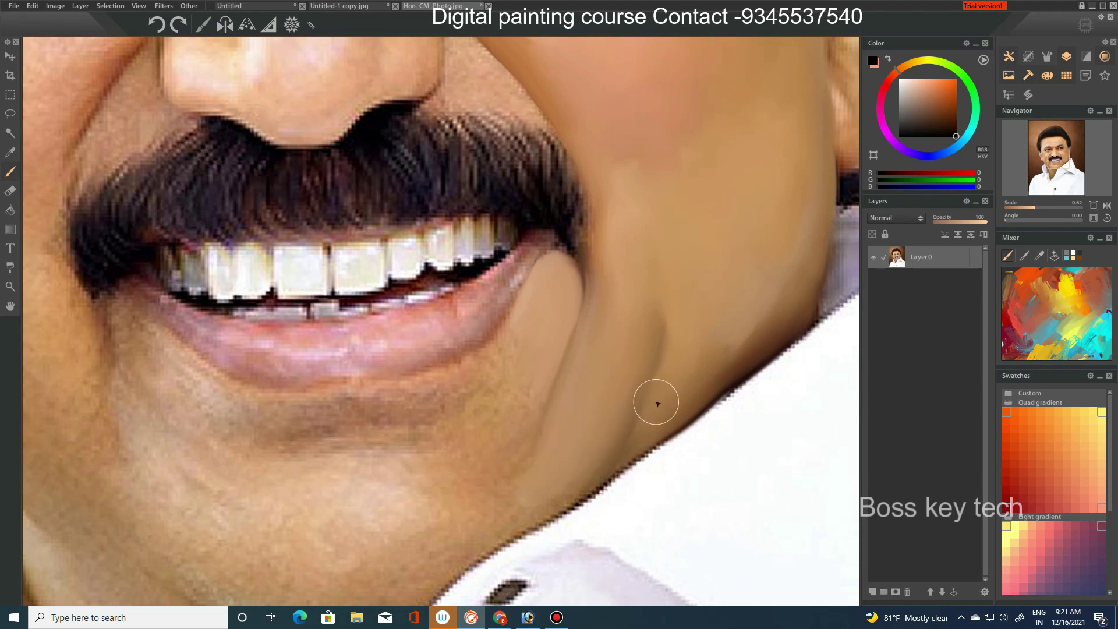
drag(658, 404, 653, 420)
scroll(642, 414, down, 3)
scroll(642, 414, down, 2)
scroll(684, 408, up, 5)
scroll(695, 363, up, 2)
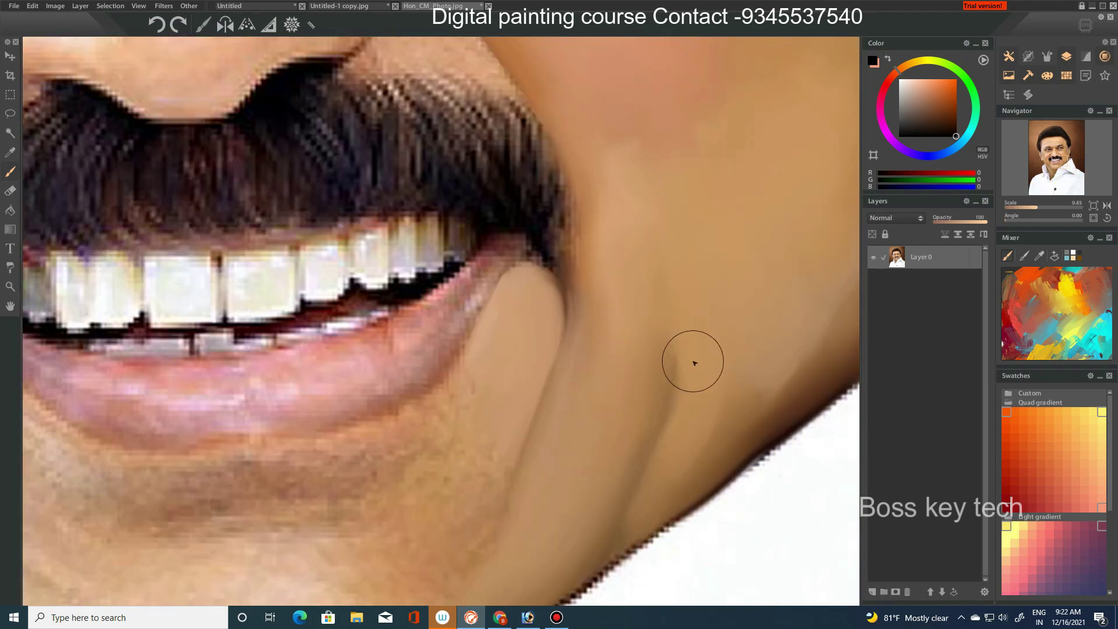
key(bracketright)
key(bracketright)
key(bracketright)
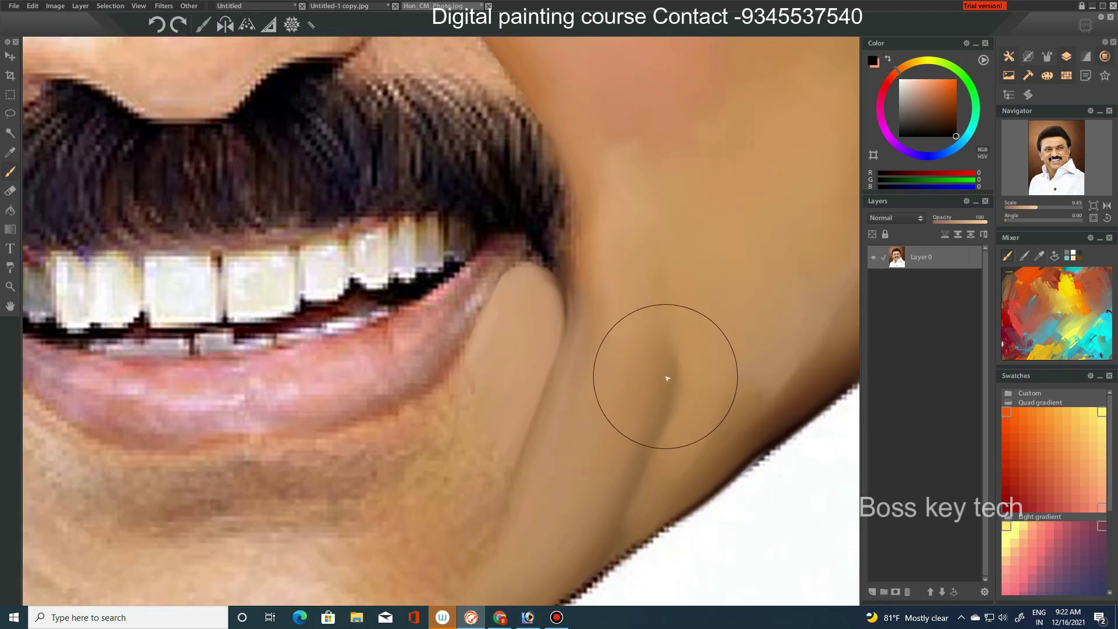
key(bracketleft)
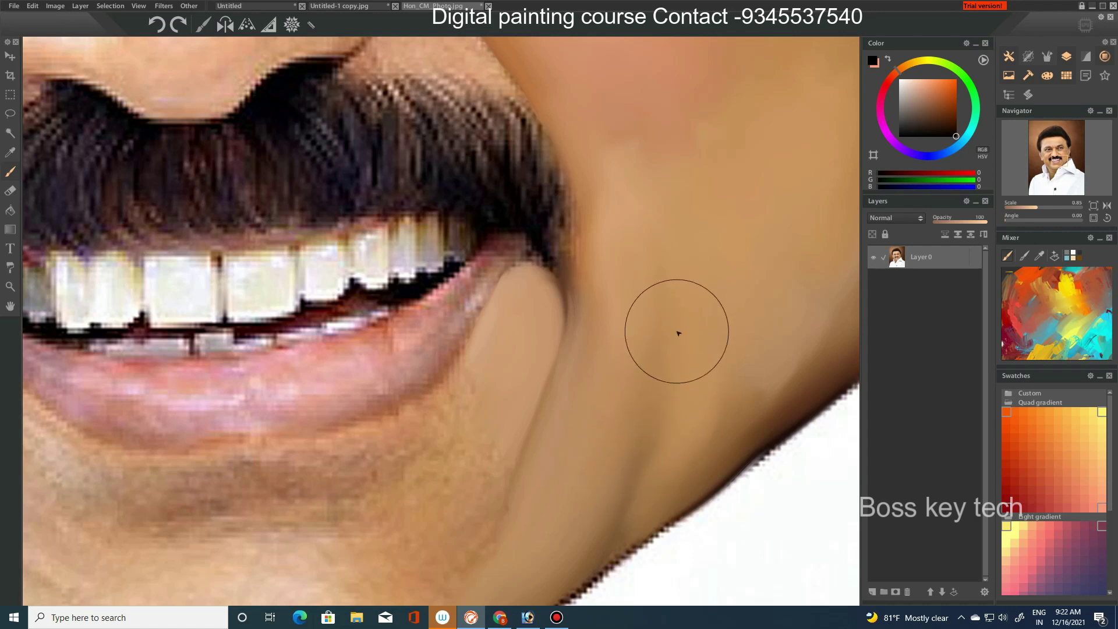
scroll(640, 361, up, 3)
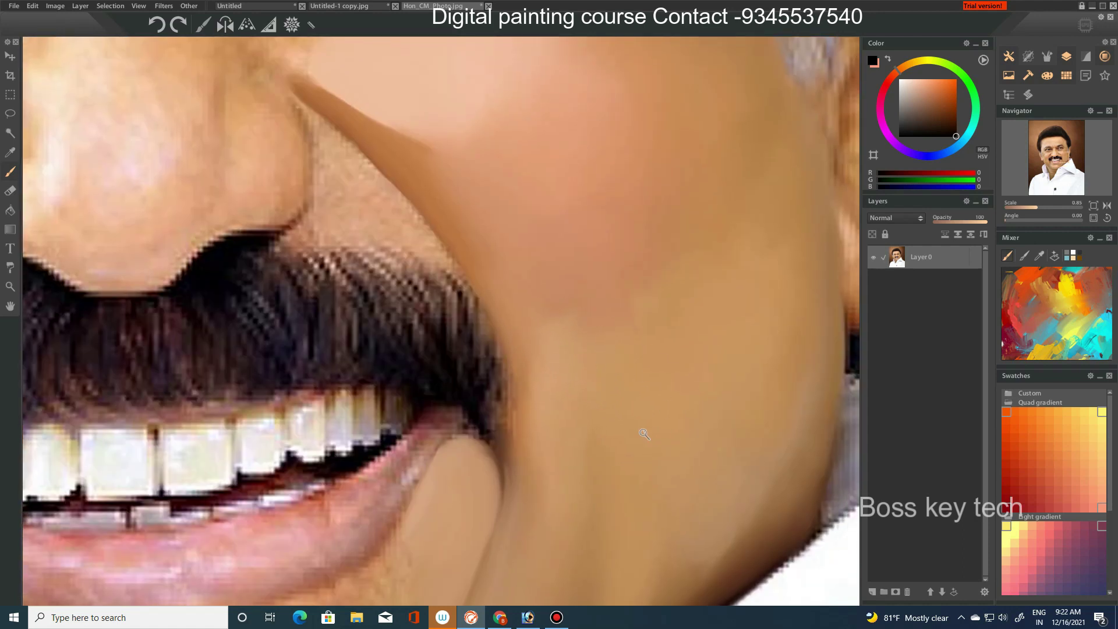
scroll(644, 434, down, 10)
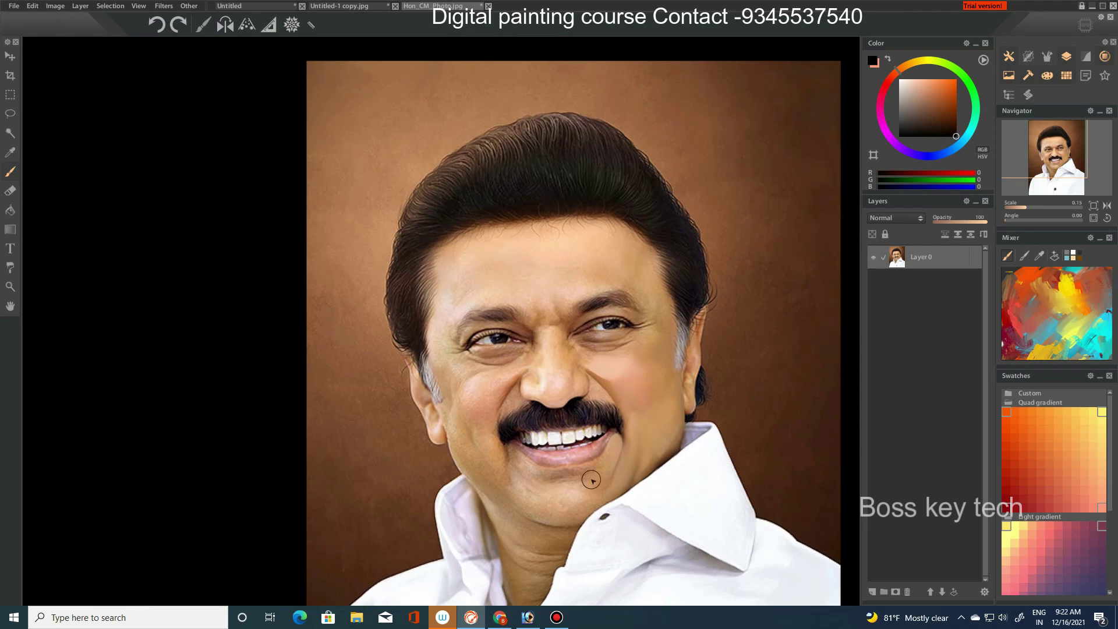
- Zoom into the right eye and paint a soft lighter patch over the blotches below it
scroll(602, 368, up, 3)
scroll(583, 379, up, 2)
scroll(549, 419, up, 3)
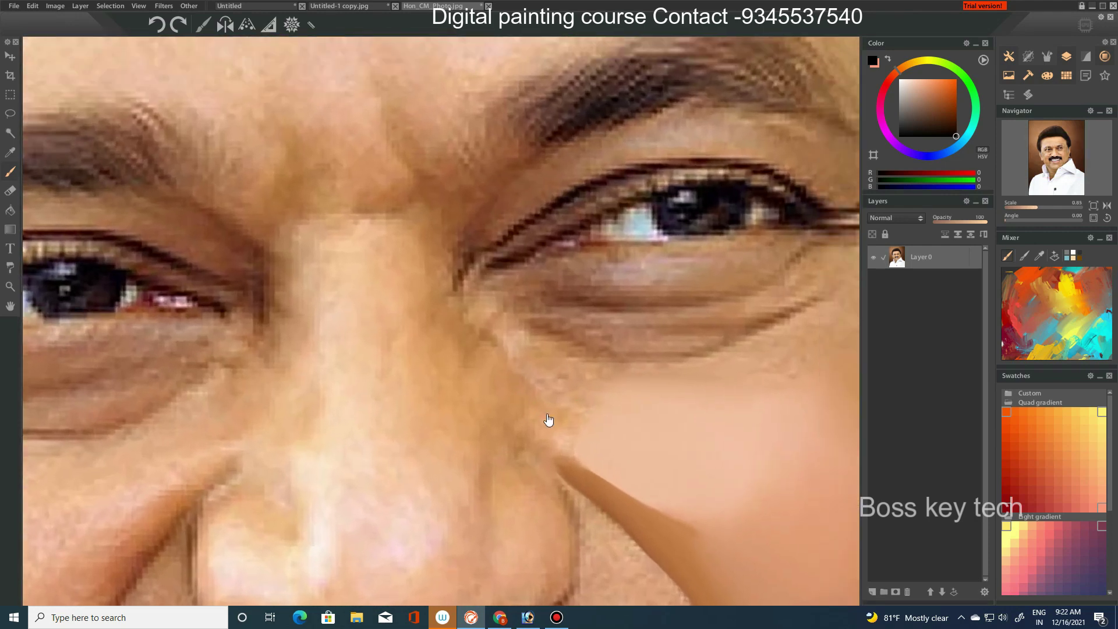
scroll(530, 390, up, 2)
key(bracketleft)
scroll(515, 406, right, 3)
key(bracketright)
key(bracketright)
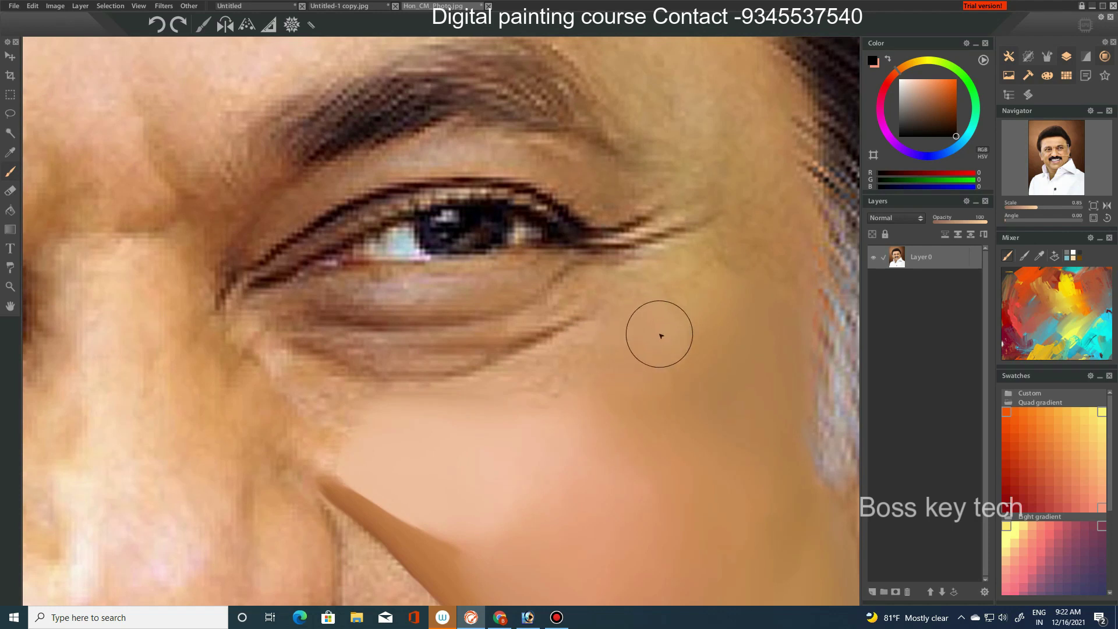
drag(644, 349, 669, 339)
key(bracketleft)
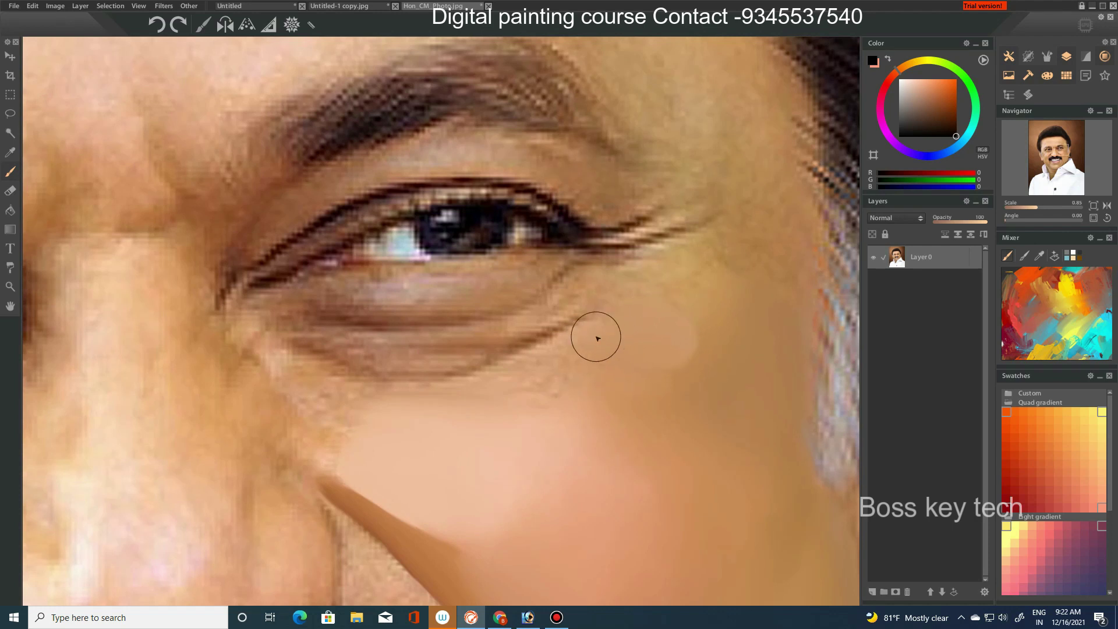
drag(557, 382, 523, 369)
- Smooth the mottled skin near the eye into peach and darken the edge by its inner corner
key(bracketleft)
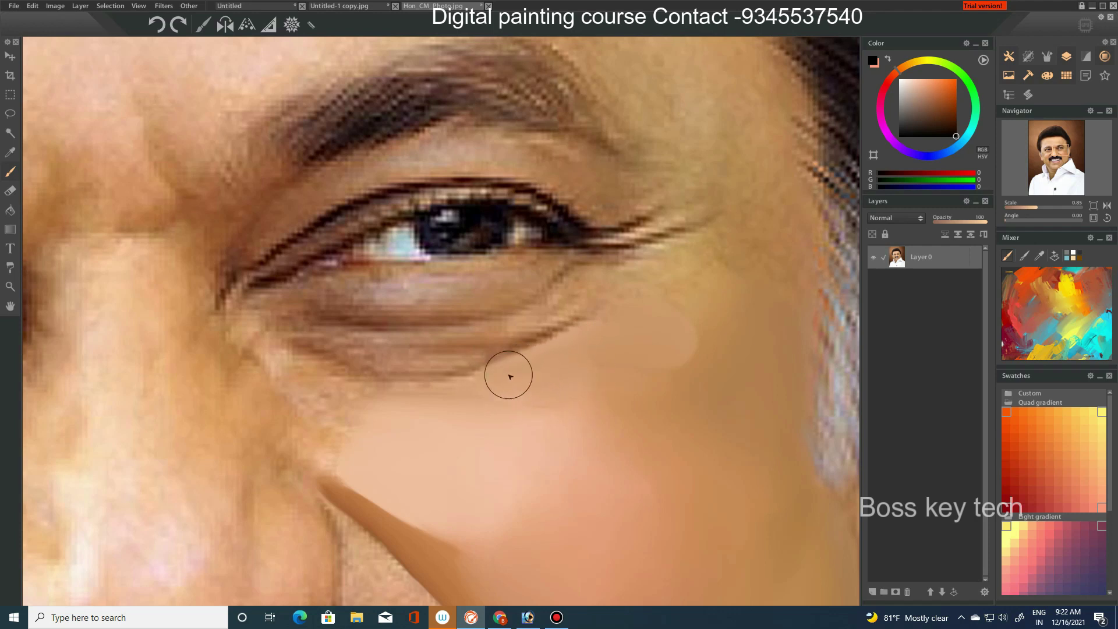
key(bracketright)
drag(357, 414, 334, 459)
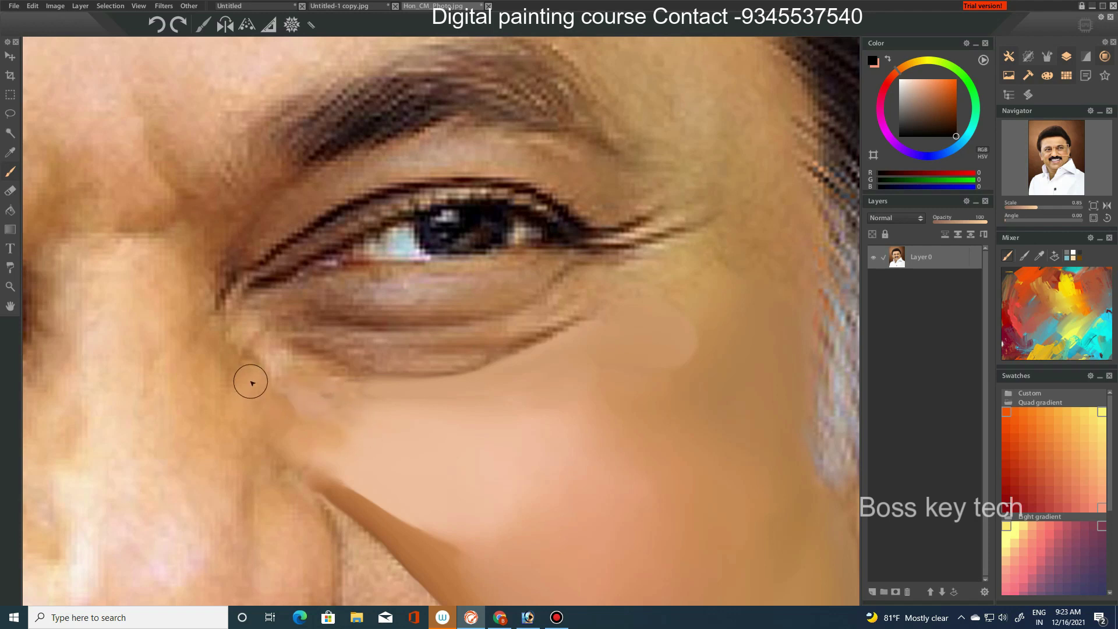
drag(256, 380, 224, 383)
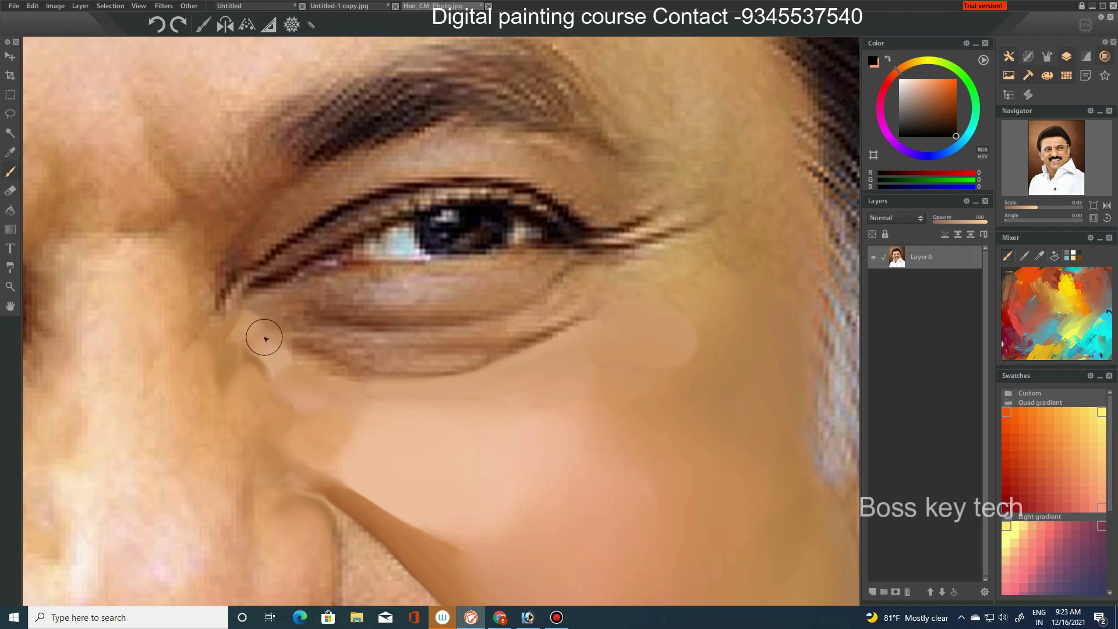
scroll(467, 355, down, 3)
scroll(457, 357, down, 2)
- Paint light skin along the upper eyelid crease and blend darker tone above the inner corner
scroll(649, 348, up, 3)
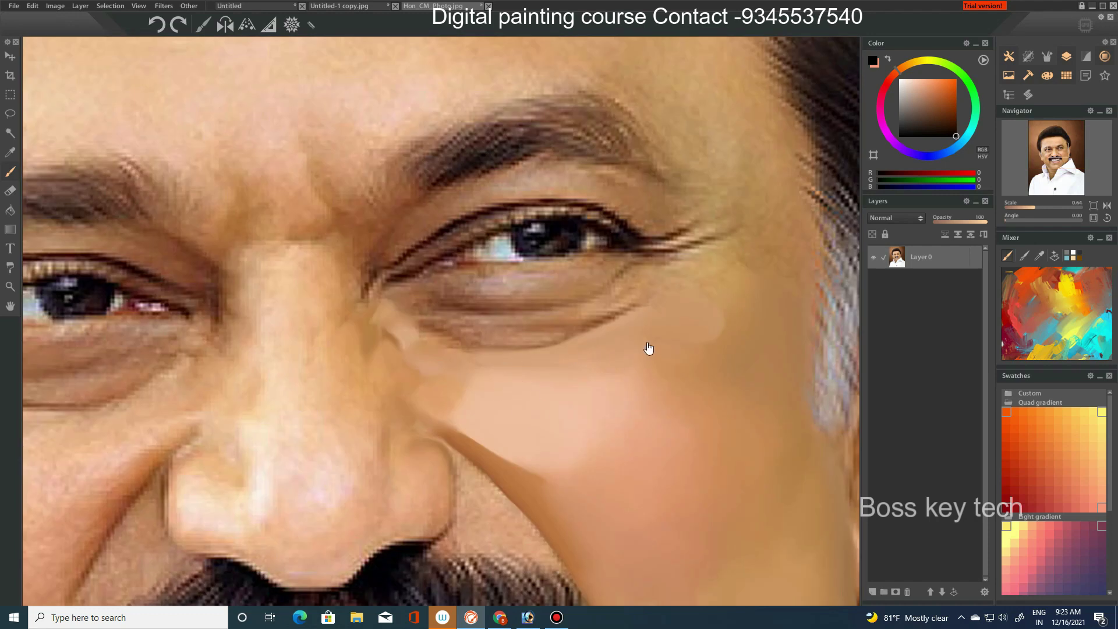
scroll(639, 284, up, 2)
scroll(639, 283, down, 1)
scroll(499, 320, up, 1)
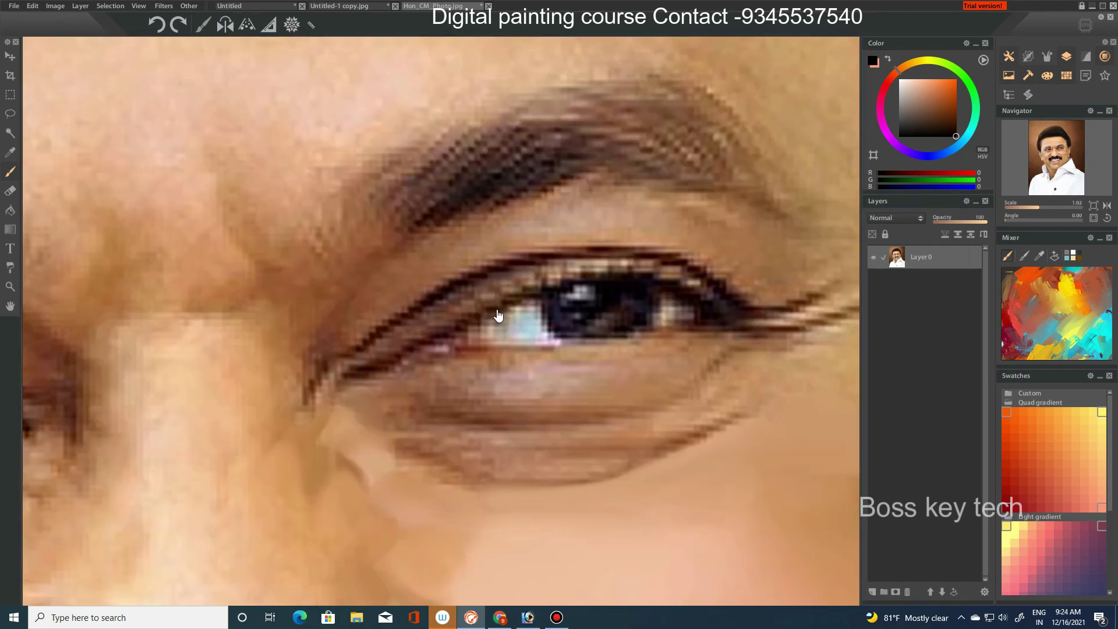
mouse_move(534, 234)
mouse_down()
mouse_move(449, 252)
mouse_move(343, 348)
mouse_move(302, 370)
mouse_up()
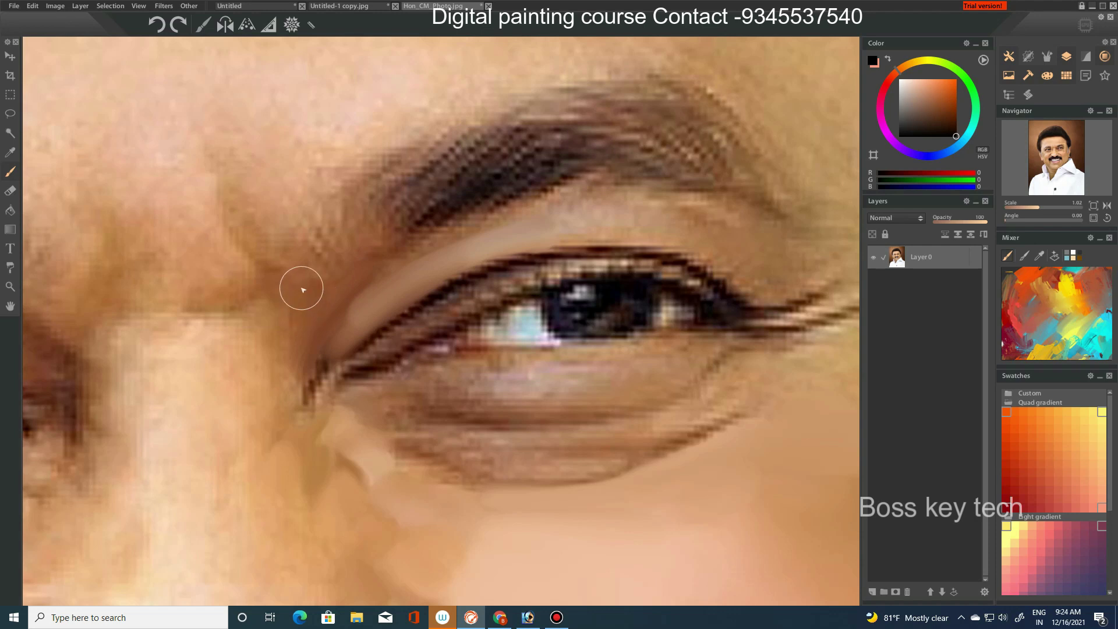
key(bracketleft)
key(bracketleft)
key(bracketright)
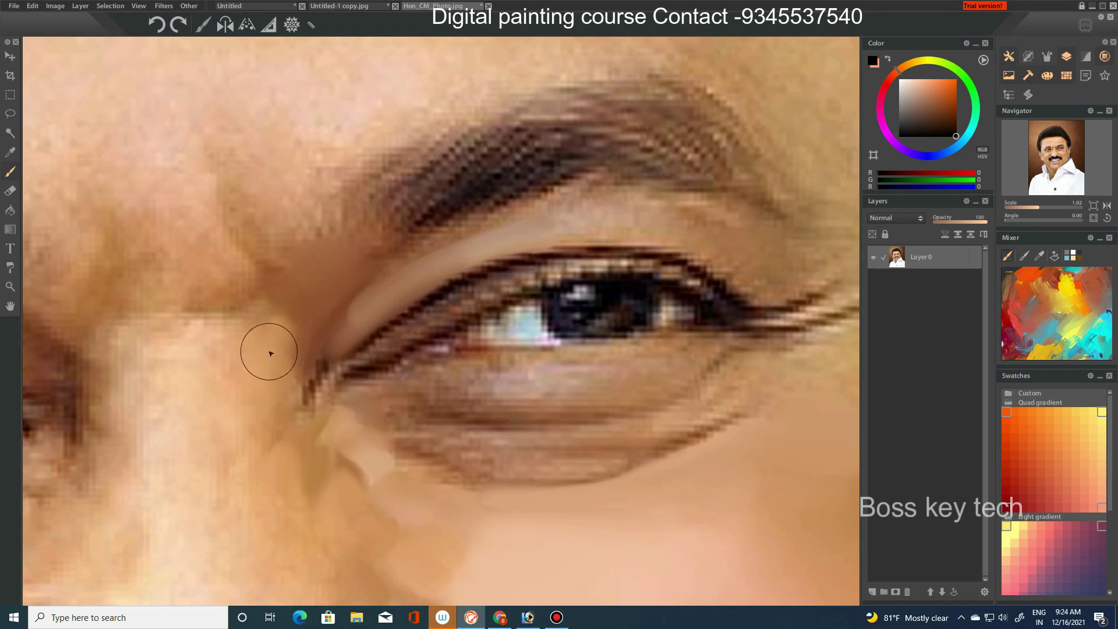
drag(270, 330, 239, 297)
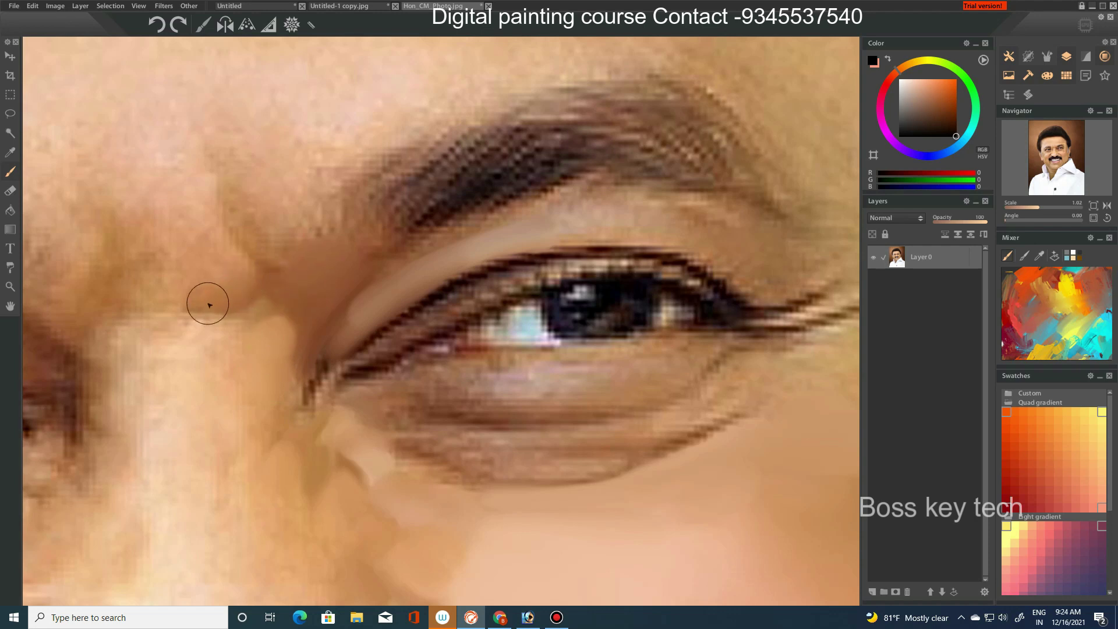
- Smooth and brighten the skin around the brow bump and the forehead just above the brow
key(bracketright)
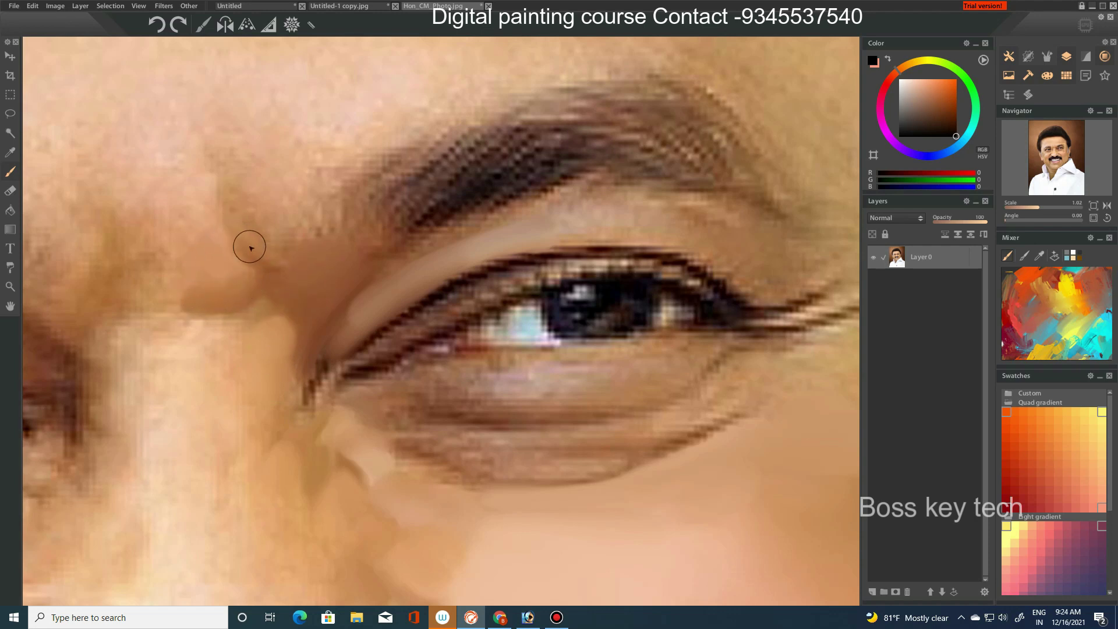
mouse_move(278, 209)
mouse_down()
mouse_move(237, 212)
mouse_move(272, 232)
mouse_move(269, 224)
mouse_move(280, 263)
mouse_up()
drag(245, 212, 211, 216)
key(bracketright)
key(bracketright)
key(bracketright)
key(bracketright)
key(bracketright)
mouse_move(152, 199)
mouse_down()
mouse_move(147, 173)
mouse_move(247, 145)
mouse_up()
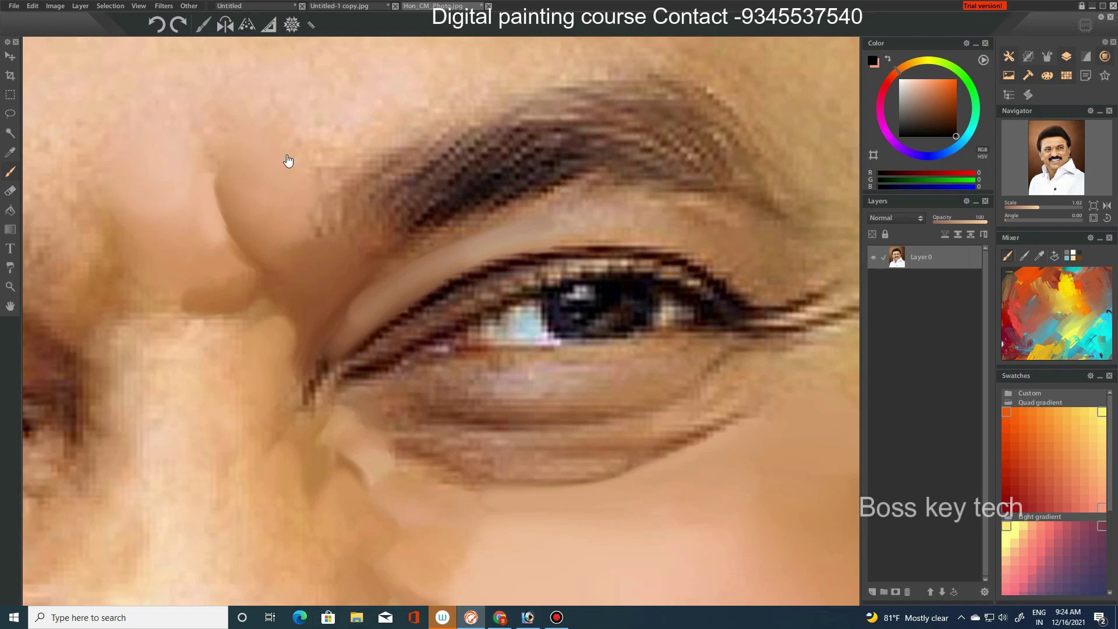
scroll(287, 163, up, 3)
mouse_move(312, 290)
mouse_down()
mouse_move(454, 247)
mouse_move(274, 264)
mouse_move(405, 257)
mouse_move(474, 232)
mouse_up()
- Even out and blend the forehead skin directly above the eyebrow with a larger brush
key(bracketright)
key(bracketright)
key(bracketright)
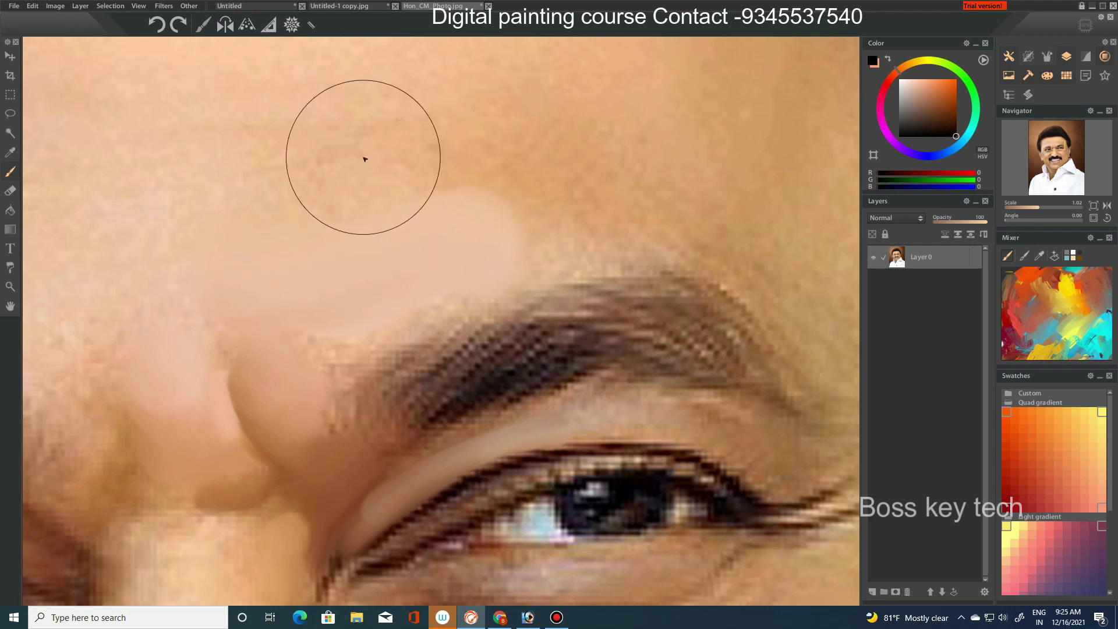
scroll(461, 193, up, 2)
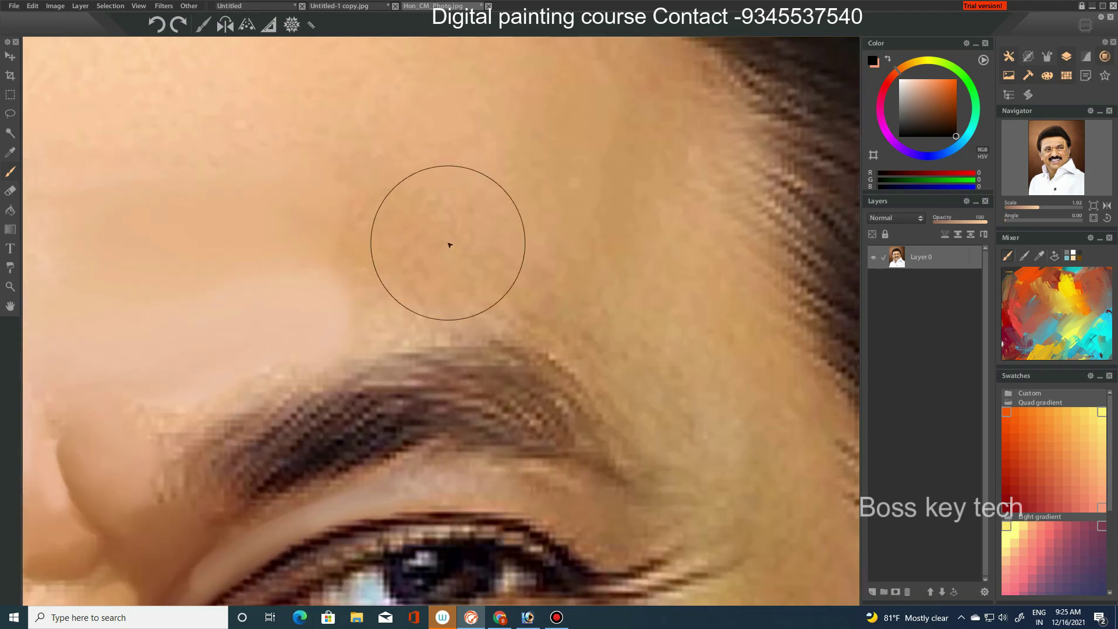
key(bracketleft)
mouse_move(402, 202)
mouse_down()
mouse_move(420, 287)
mouse_move(379, 305)
mouse_move(364, 250)
mouse_move(499, 265)
mouse_move(407, 315)
mouse_up()
scroll(407, 315, up, 2)
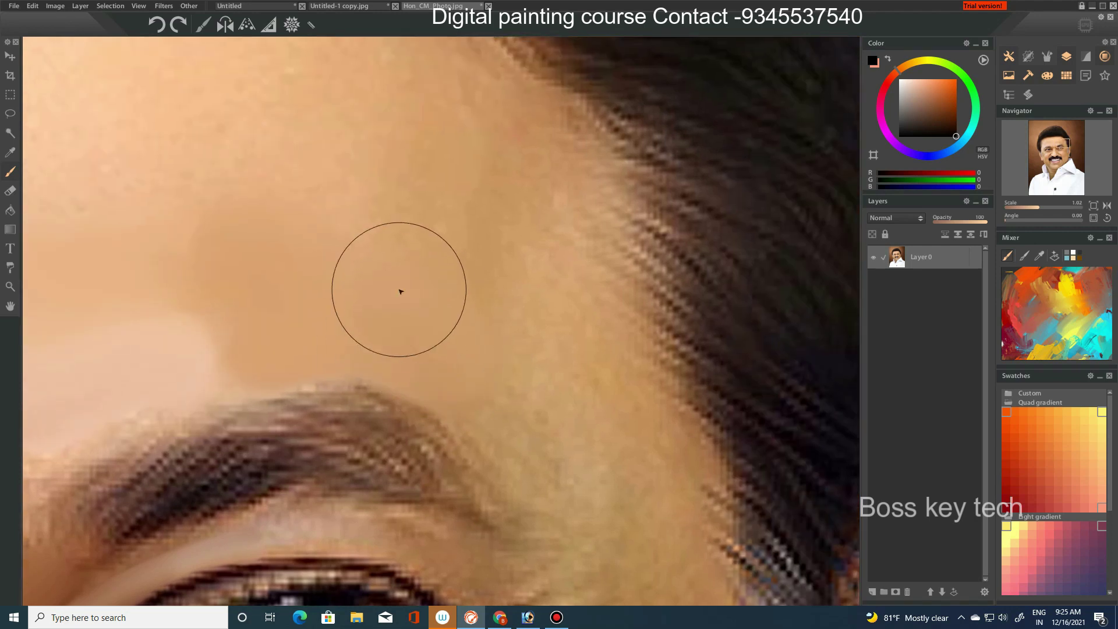
key(bracketright)
mouse_move(338, 187)
mouse_down()
mouse_move(285, 192)
mouse_move(422, 184)
mouse_up()
- Resize the brush and pan up to bring the hairline above the forehead into view
key(bracketleft)
key(bracketleft)
key(bracketright)
key(bracketright)
mouse_move(474, 175)
mouse_down()
mouse_move(501, 274)
mouse_move(367, 255)
mouse_up()
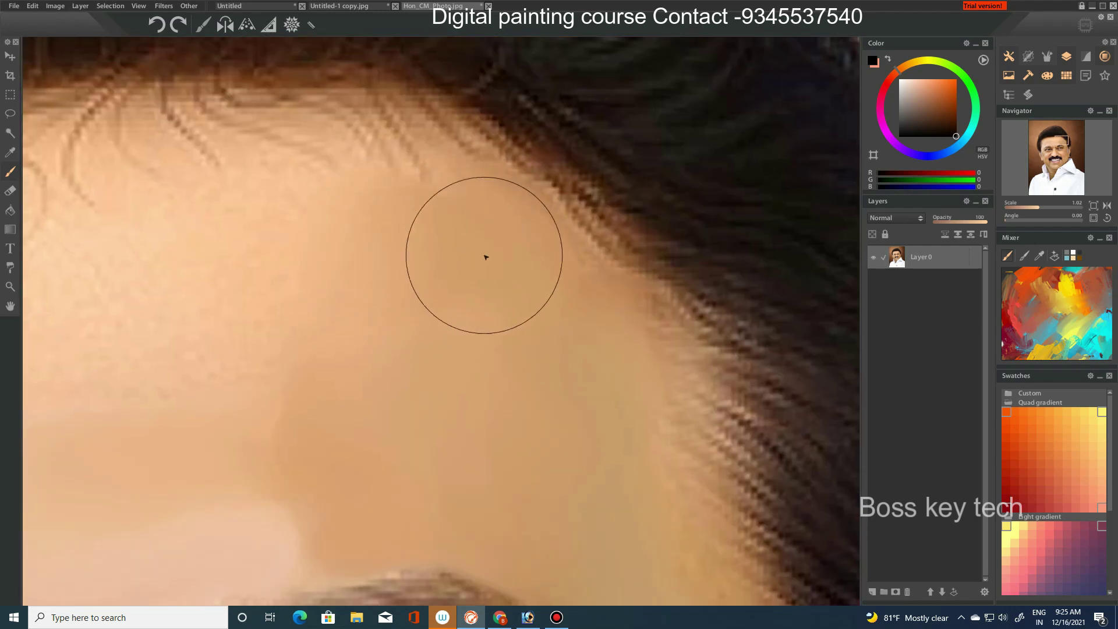
scroll(484, 254, down, 5)
scroll(521, 318, down, 3)
scroll(524, 318, up, 1)
scroll(536, 320, up, 1)
scroll(548, 322, up, 3)
scroll(551, 308, up, 2)
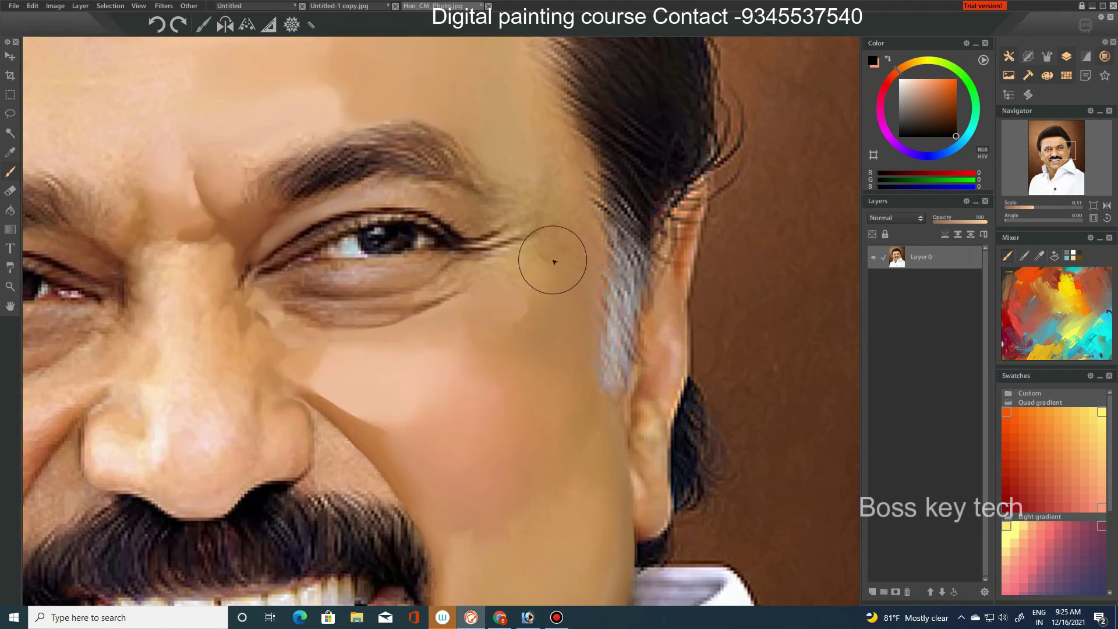
- Blend the temple beside the outer eye corner and the upper forehead, resizing the brush as needed
key(bracketright)
key(bracketleft)
key(bracketleft)
key(bracketleft)
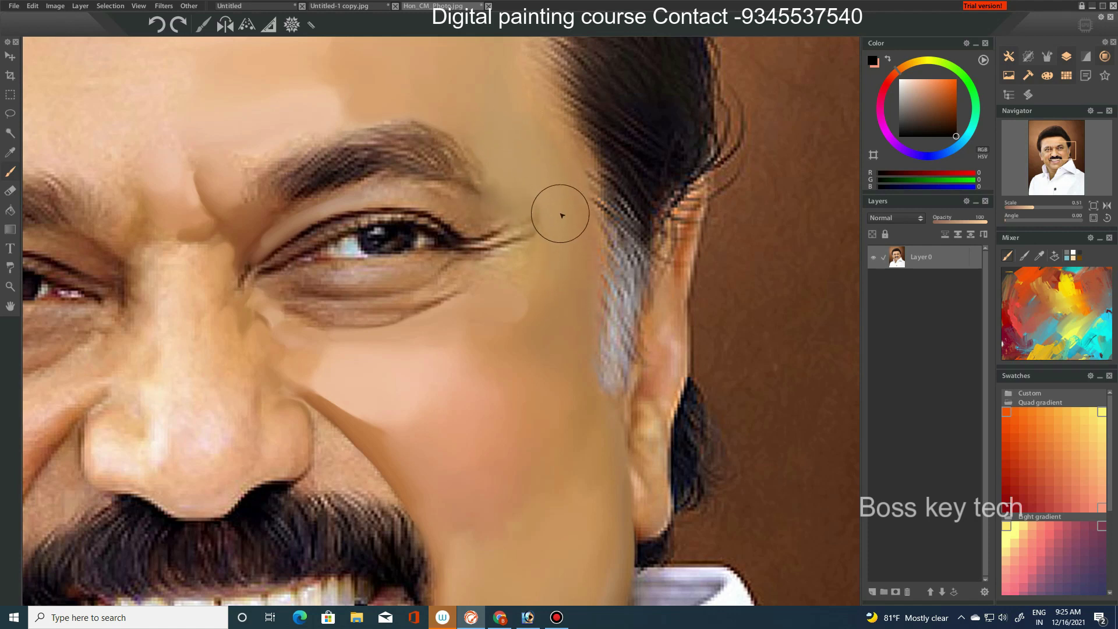
scroll(548, 297, up, 3)
key(bracketright)
key(bracketright)
key(bracketright)
key(bracketright)
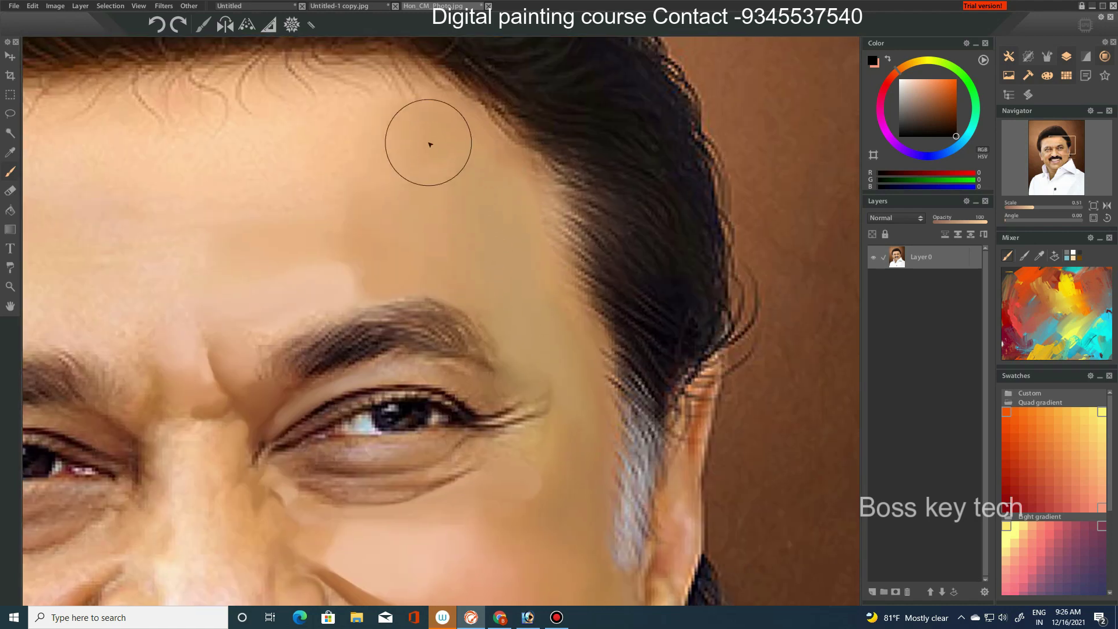
drag(324, 182, 456, 169)
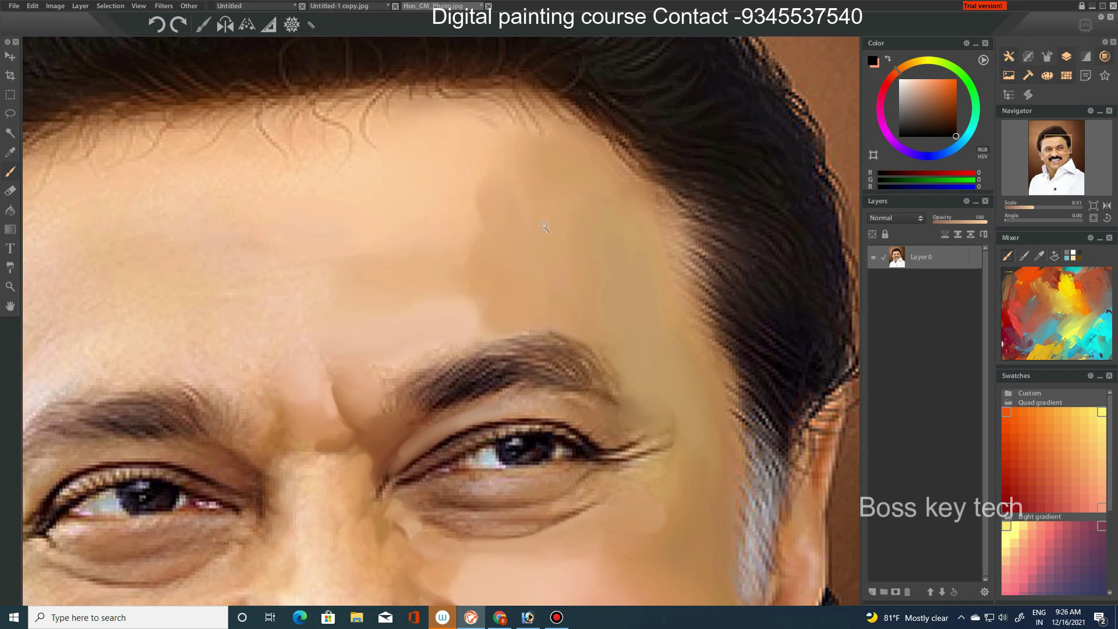
scroll(545, 227, down, 5)
- Zoom in on the right eye and paint a dark upper eyelid line toward the inner corner
scroll(611, 325, up, 2)
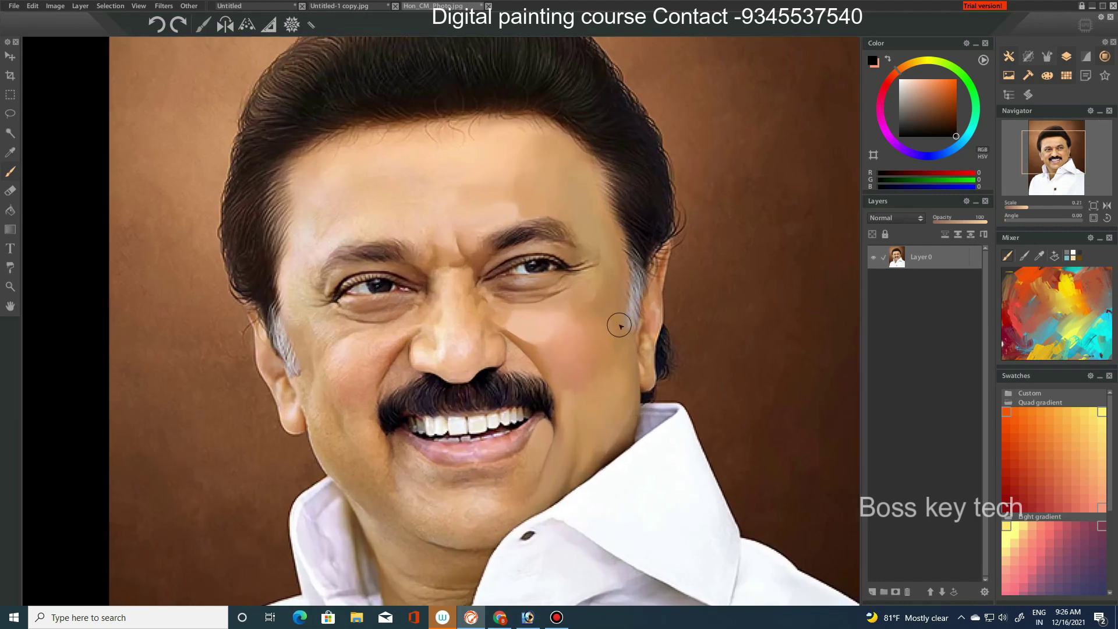
scroll(618, 323, up, 2)
scroll(608, 284, up, 2)
scroll(481, 217, up, 2)
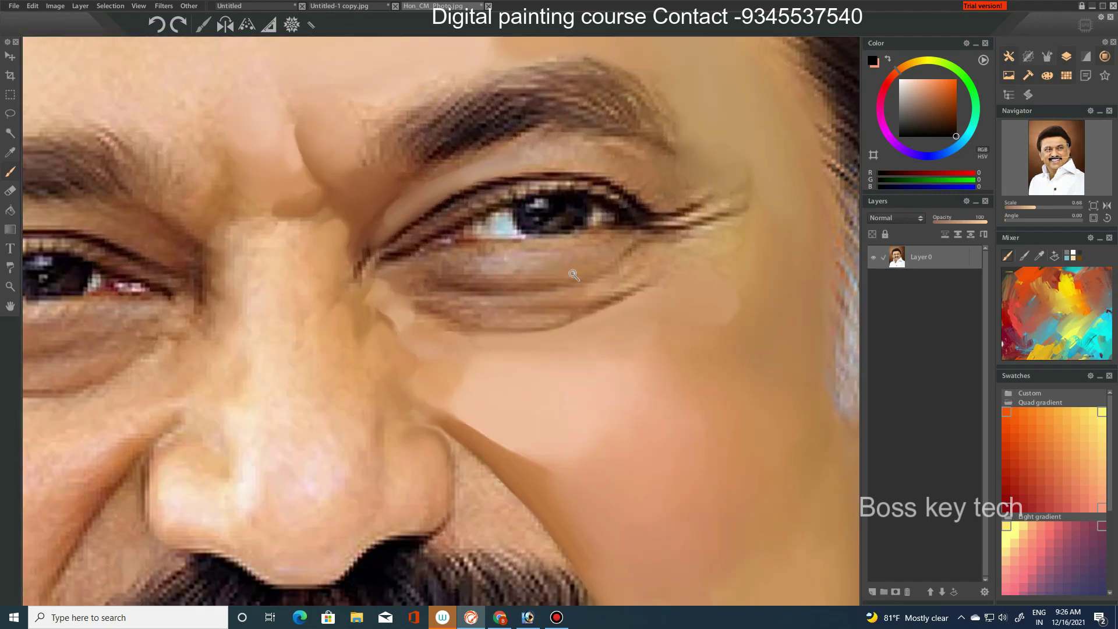
scroll(524, 244, up, 3)
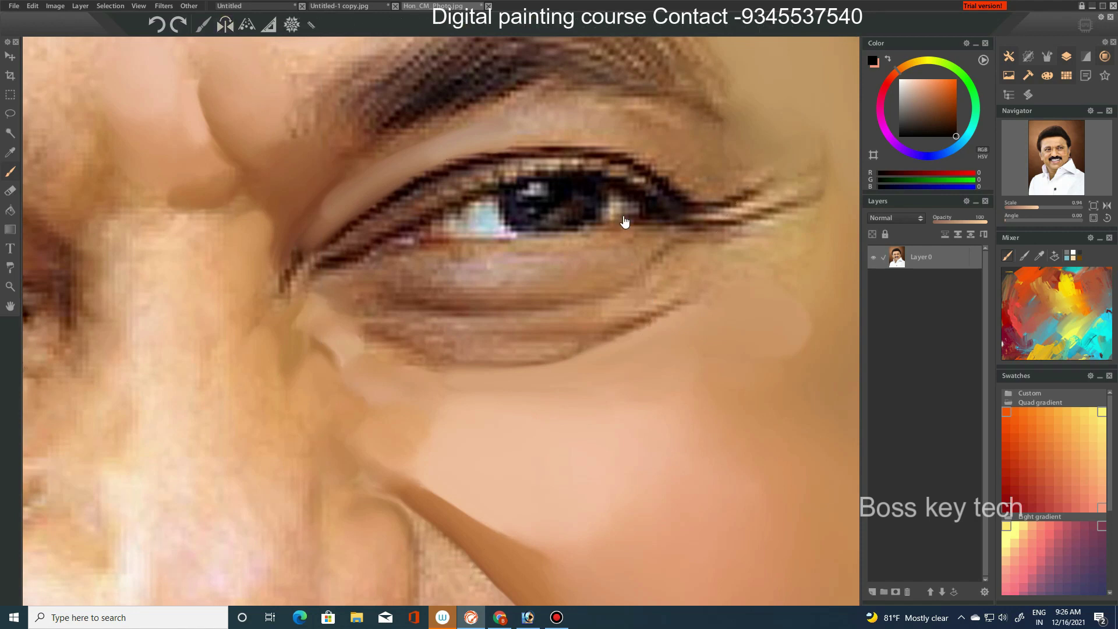
drag(625, 221, 595, 321)
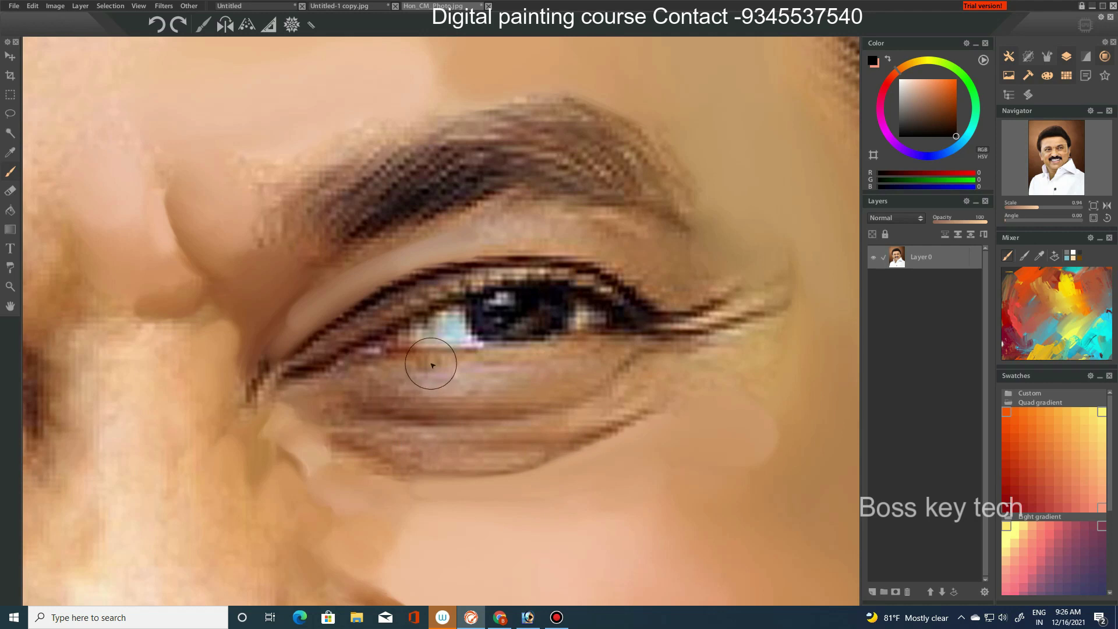
drag(349, 354, 463, 299)
mouse_move(359, 340)
mouse_down()
mouse_move(329, 363)
mouse_move(527, 352)
mouse_up()
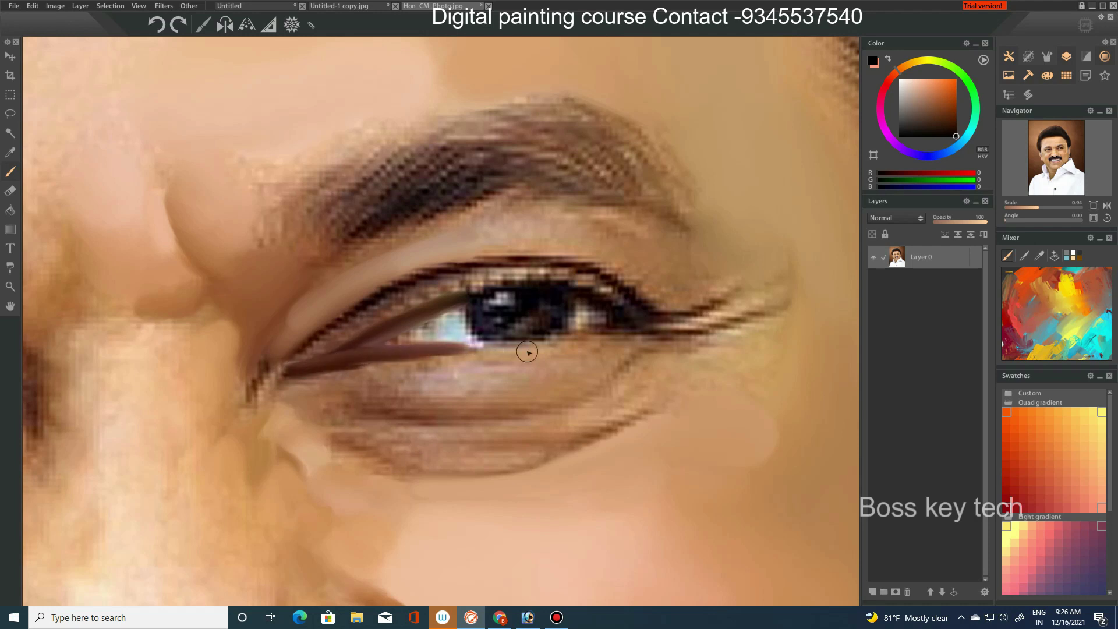
- Darken the rim under the iris and lighten and smooth the lower eyelid and its crease
drag(619, 325, 551, 344)
mouse_move(462, 394)
mouse_down()
mouse_move(431, 374)
mouse_move(431, 403)
mouse_up()
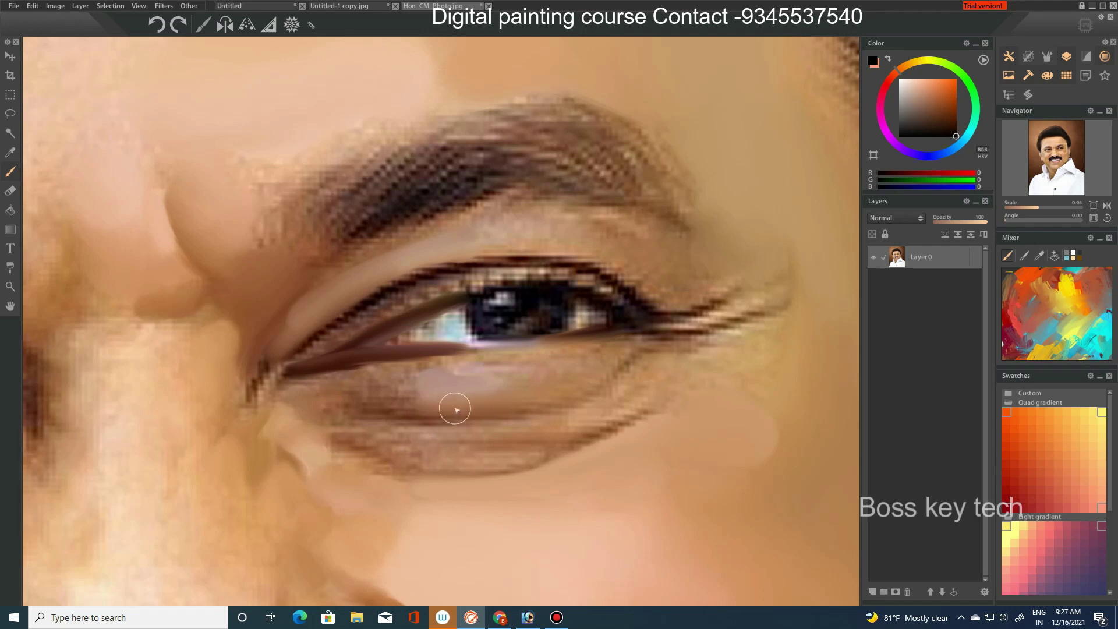
mouse_move(426, 405)
mouse_down()
mouse_move(442, 405)
mouse_move(387, 392)
mouse_move(351, 413)
mouse_move(376, 385)
mouse_move(333, 406)
mouse_up()
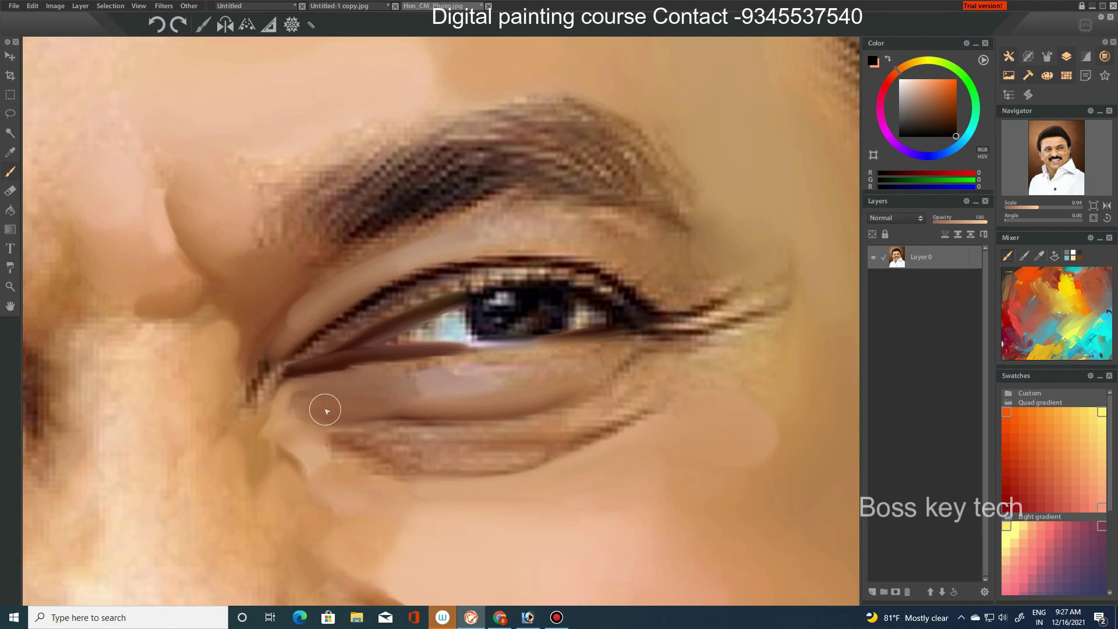
drag(401, 371, 437, 364)
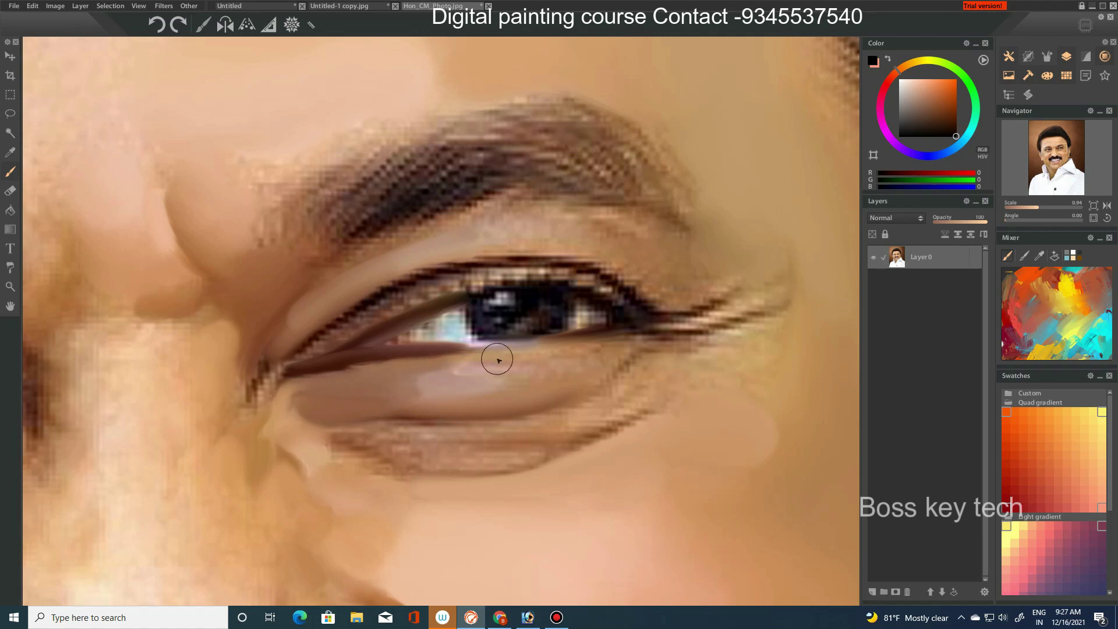
drag(577, 355, 511, 378)
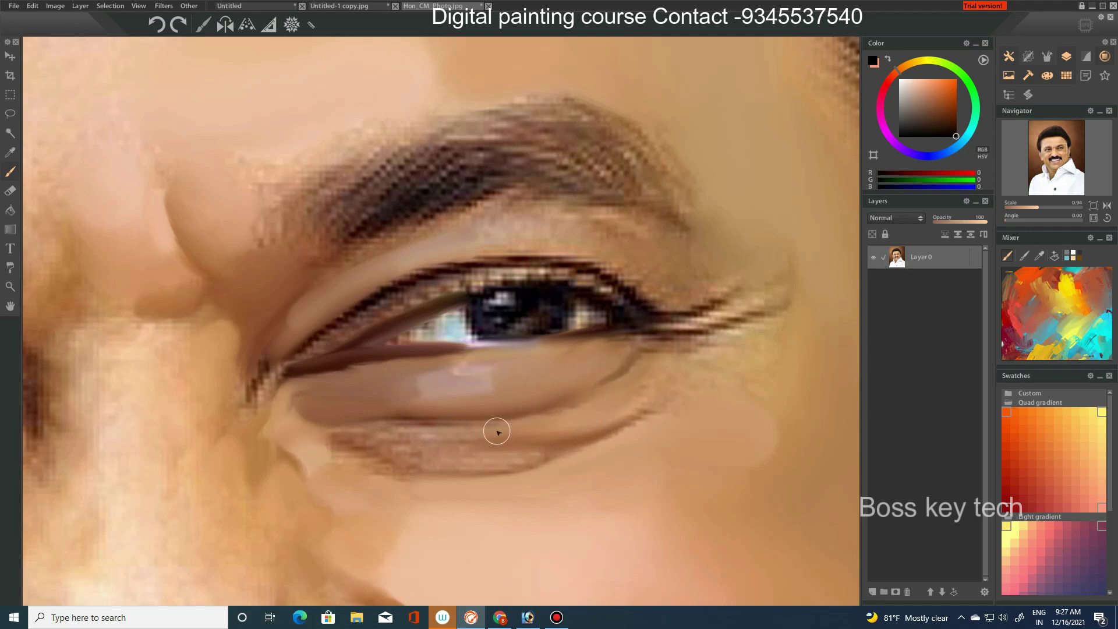
drag(473, 434, 400, 435)
mouse_move(487, 460)
mouse_down()
mouse_move(509, 457)
mouse_move(441, 462)
mouse_move(342, 442)
mouse_move(477, 471)
mouse_up()
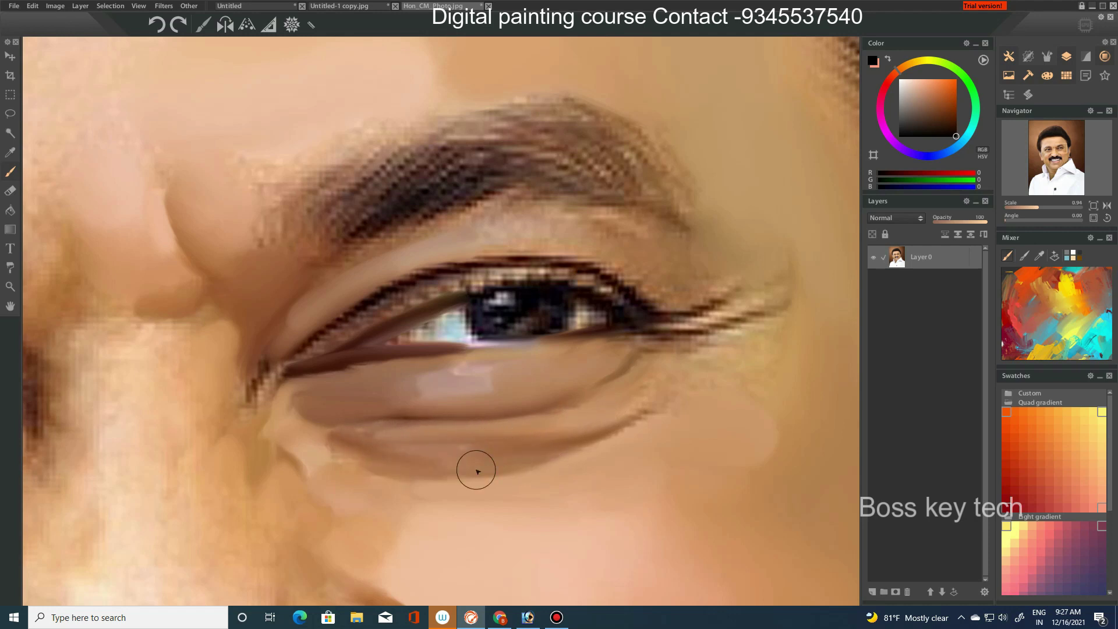
- Lighten below the inner corner, darken the lower crease, and add longer outer-corner lashes
drag(314, 448, 465, 422)
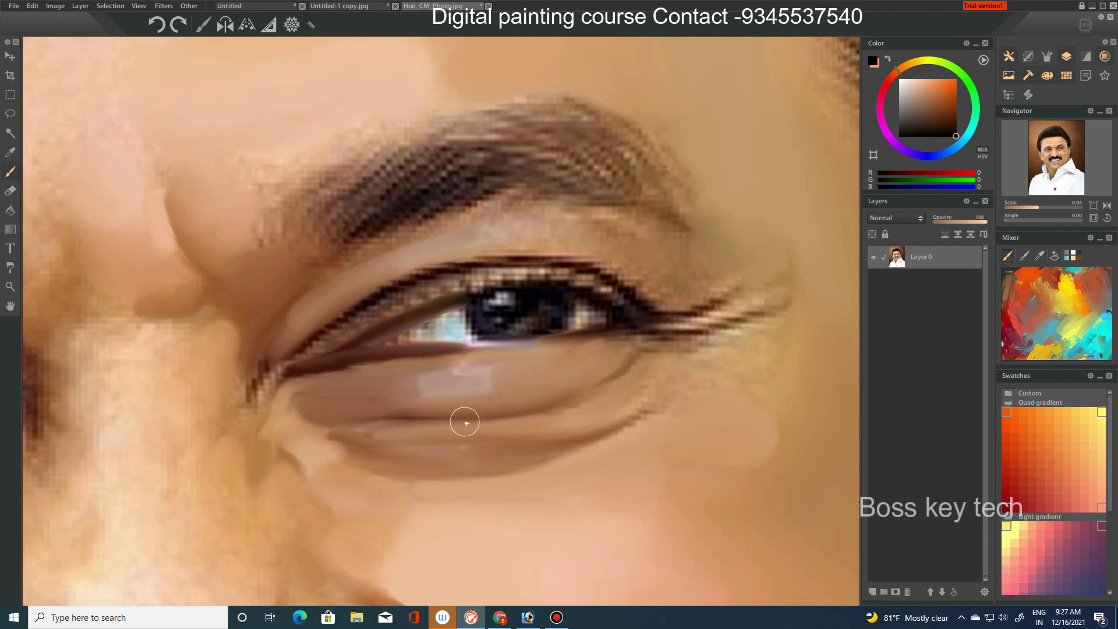
drag(652, 401, 653, 410)
mouse_move(756, 348)
mouse_down()
mouse_move(664, 332)
mouse_move(758, 303)
mouse_up()
drag(664, 329, 734, 283)
drag(668, 329, 771, 302)
key(ctrl+z)
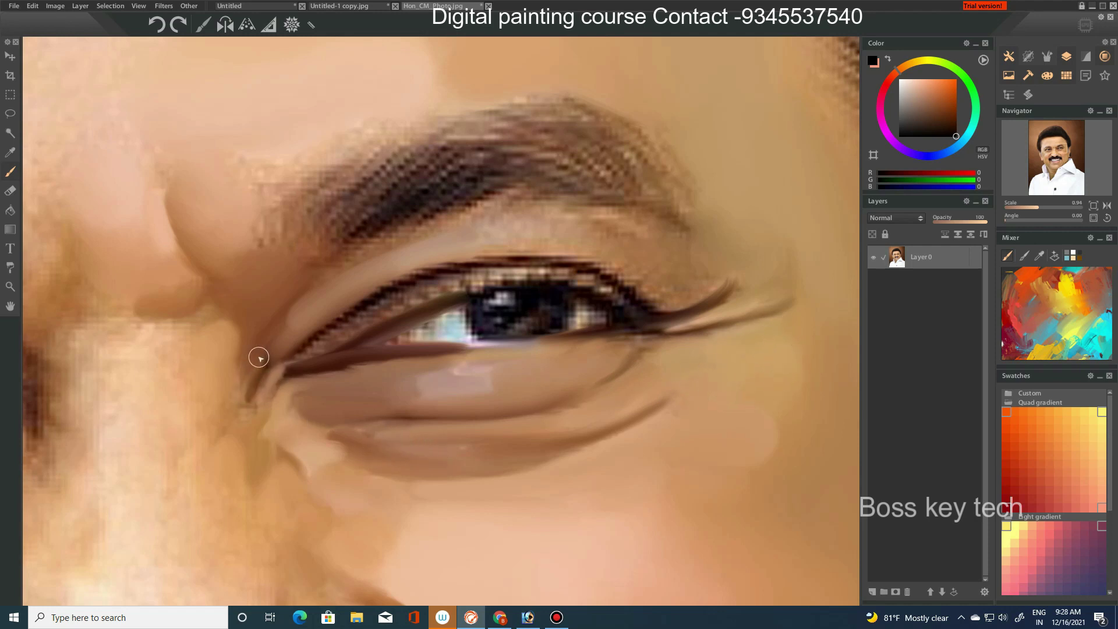
- Save the painting, then cover the dark lower and inner upper lid lines with tan skin
key(ctrl+s)
mouse_move(472, 282)
mouse_down()
mouse_move(362, 315)
mouse_move(303, 353)
mouse_up()
mouse_move(416, 274)
mouse_down()
mouse_move(348, 309)
mouse_move(400, 277)
mouse_move(600, 263)
mouse_move(583, 261)
mouse_move(693, 294)
mouse_move(655, 290)
mouse_move(686, 280)
mouse_up()
- Spread smooth pinkish tone down the cheek beside the moustache and mouth
scroll(561, 263, down, 5)
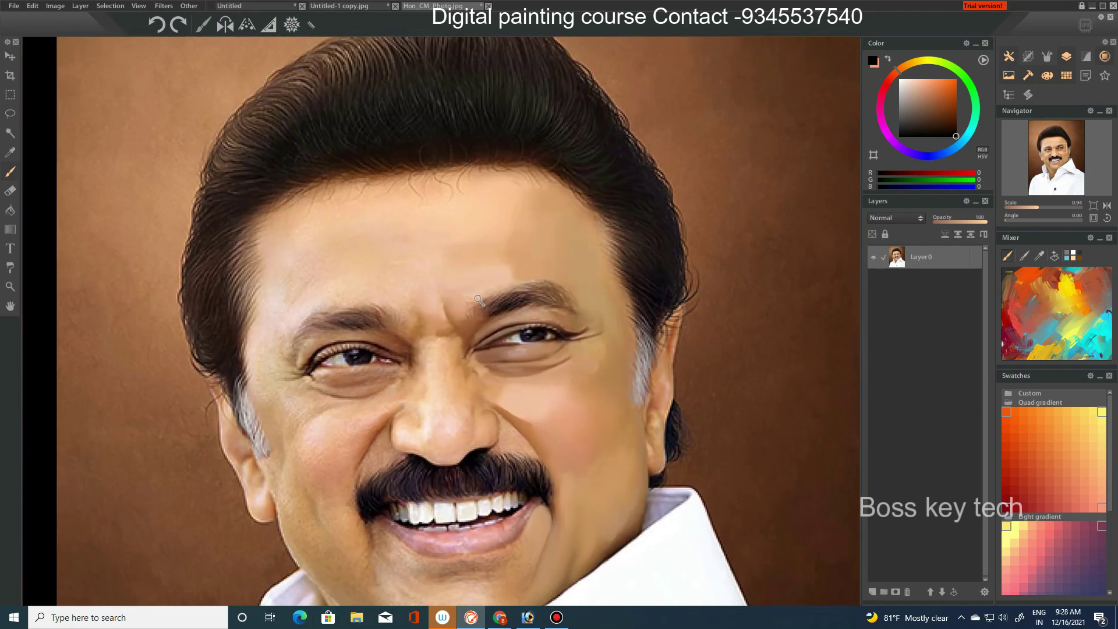
scroll(571, 386, down, 1)
scroll(571, 386, up, 4)
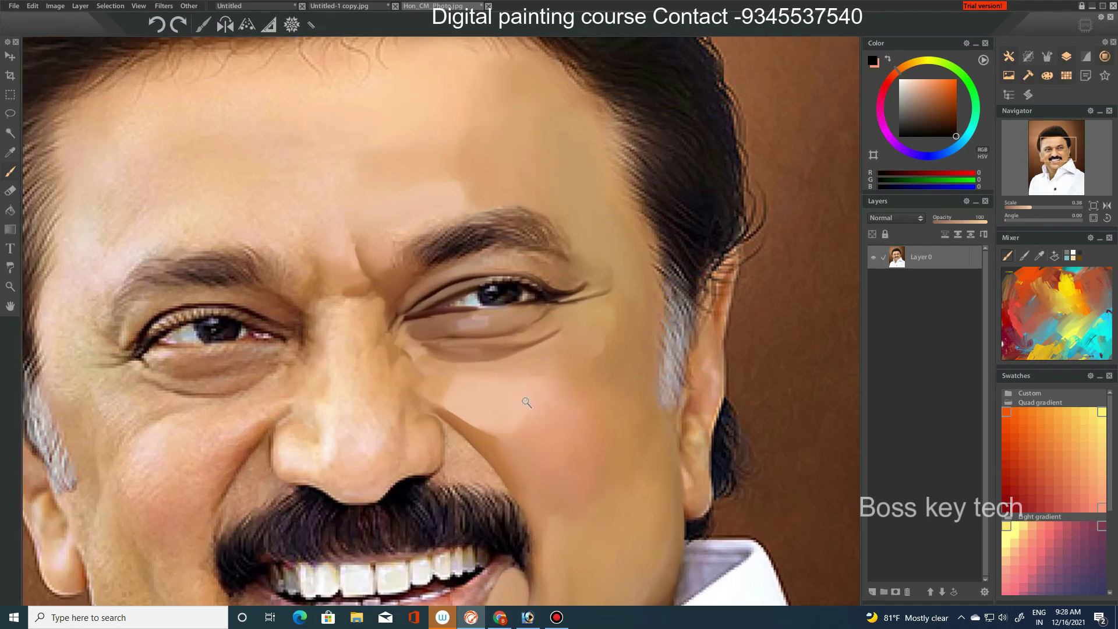
scroll(579, 362, up, 3)
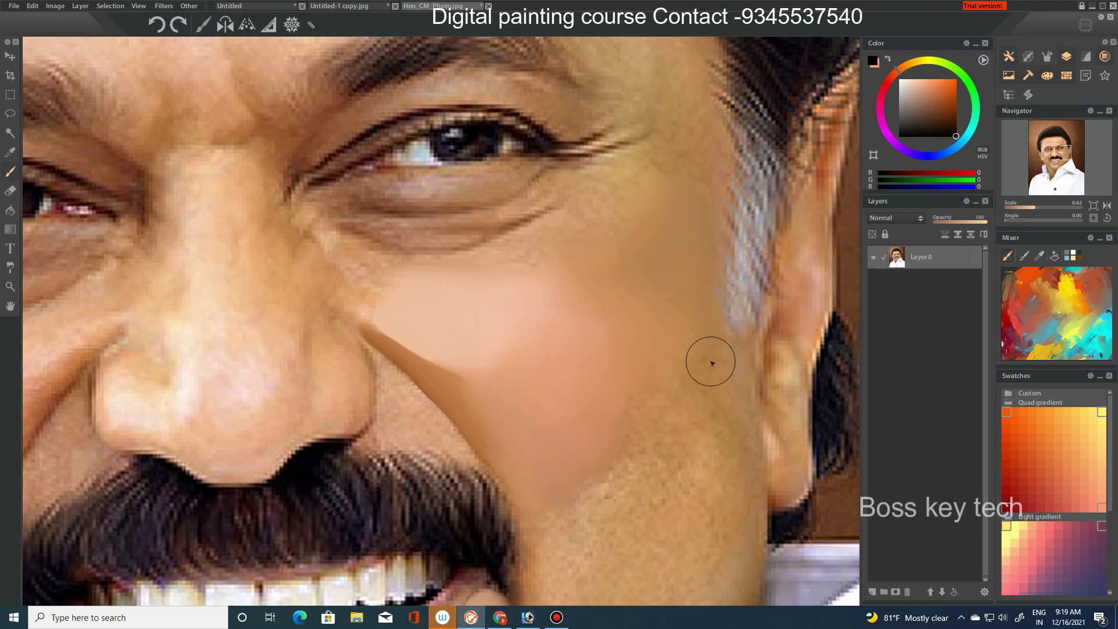
scroll(699, 369, down, 3)
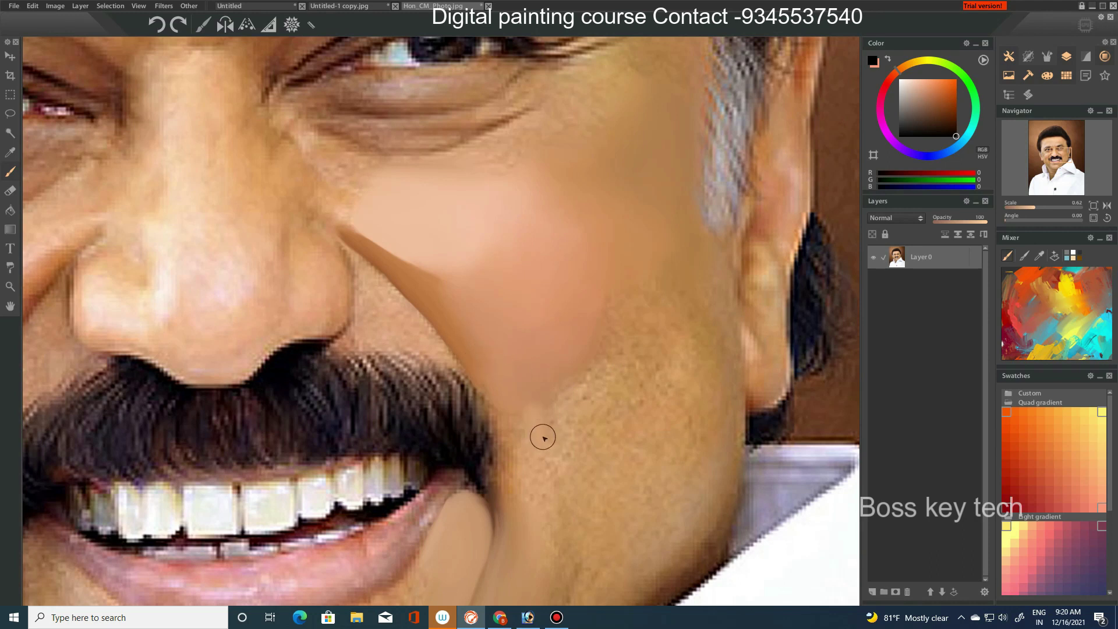
mouse_move(571, 416)
mouse_down()
mouse_move(579, 350)
mouse_move(582, 365)
mouse_move(524, 384)
mouse_move(596, 406)
mouse_move(545, 495)
mouse_up()
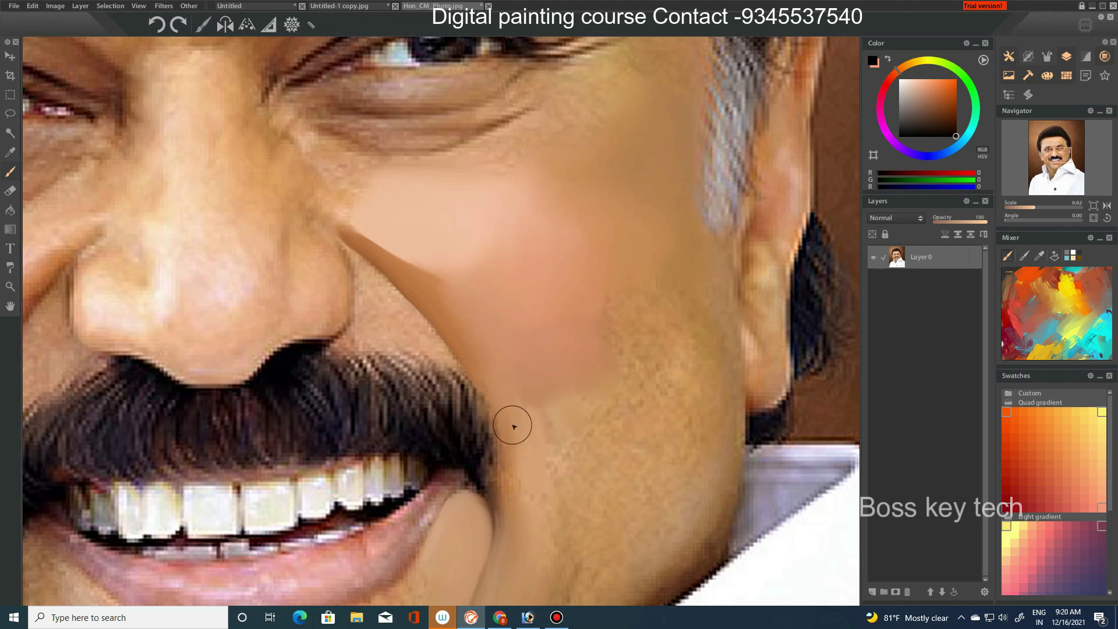
mouse_move(547, 368)
mouse_down()
mouse_move(519, 392)
mouse_move(512, 354)
mouse_move(607, 349)
mouse_move(624, 299)
mouse_move(661, 289)
mouse_move(712, 479)
mouse_up()
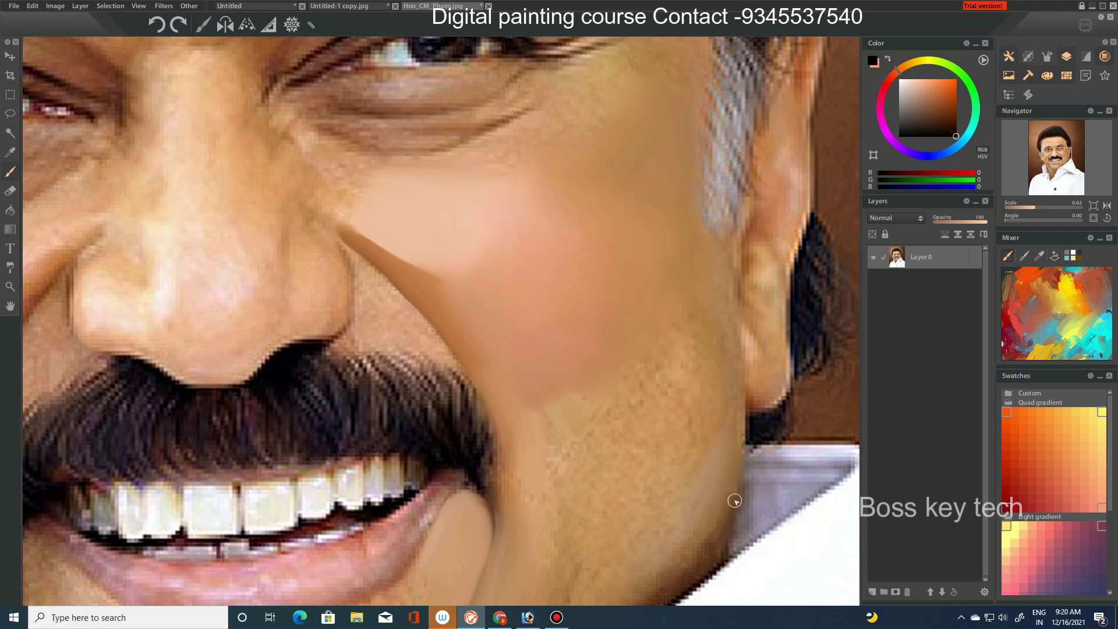
- Smooth the grainy texture along the jaw edge, lower cheek and jaw crease
mouse_move(716, 534)
mouse_down()
mouse_move(674, 467)
mouse_move(702, 429)
mouse_move(689, 474)
mouse_move(651, 477)
mouse_move(694, 370)
mouse_move(724, 398)
mouse_up()
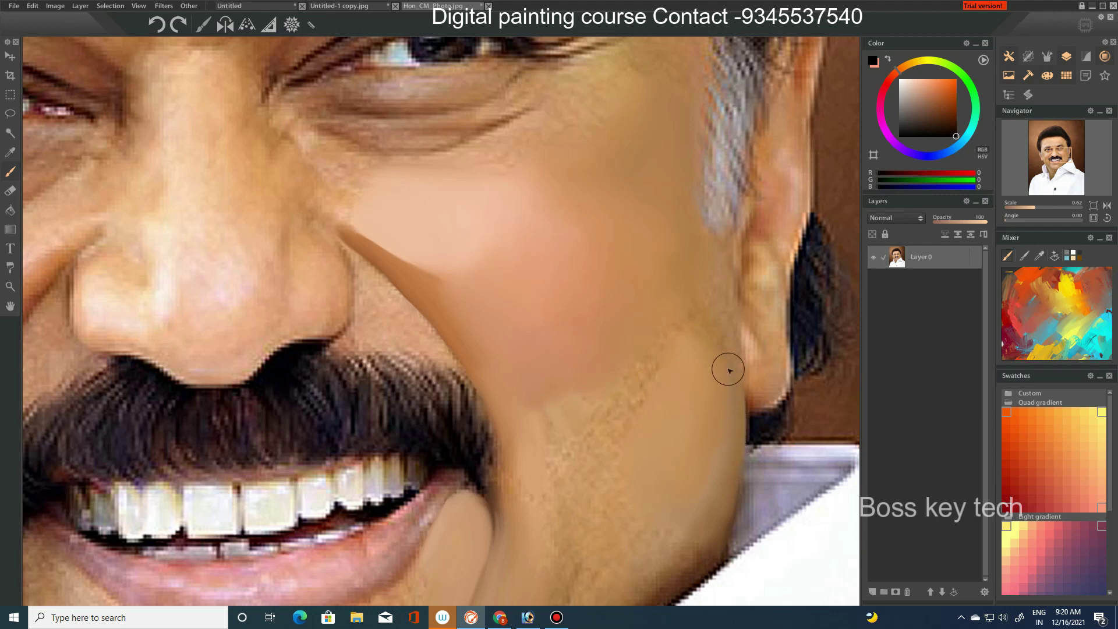
mouse_move(730, 343)
mouse_down()
mouse_move(704, 305)
mouse_move(674, 332)
mouse_move(659, 398)
mouse_move(649, 375)
mouse_move(634, 379)
mouse_move(606, 444)
mouse_move(572, 447)
mouse_move(556, 431)
mouse_move(574, 402)
mouse_move(542, 415)
mouse_move(574, 407)
mouse_move(594, 470)
mouse_move(544, 542)
mouse_move(522, 497)
mouse_move(532, 530)
mouse_move(559, 482)
mouse_move(547, 505)
mouse_move(619, 442)
mouse_up()
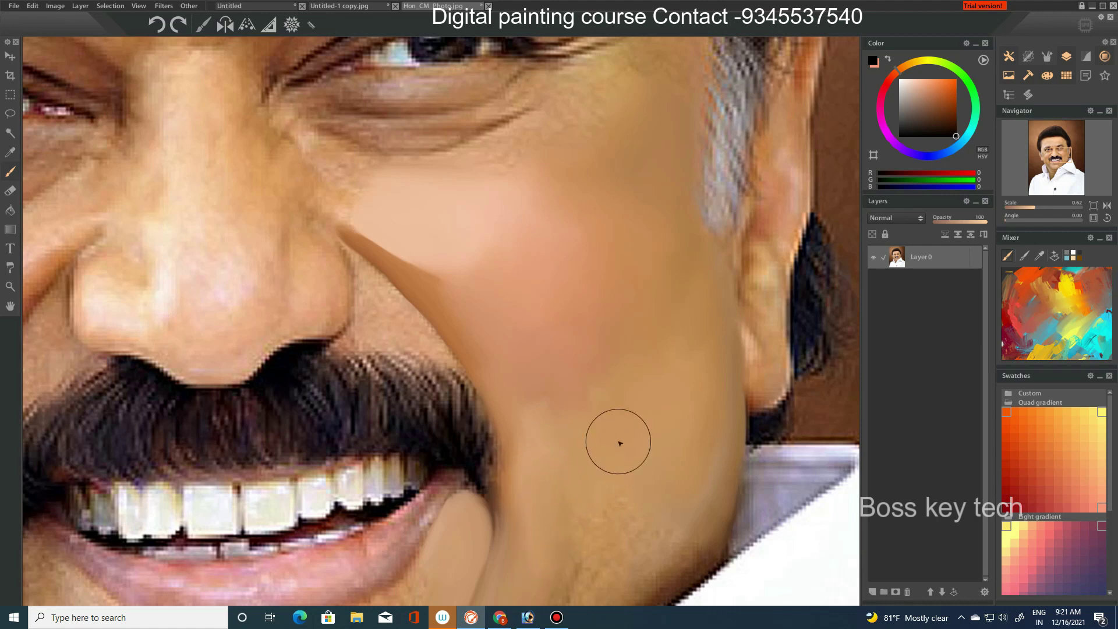
scroll(667, 376, down, 3)
mouse_move(667, 376)
mouse_down()
mouse_move(687, 417)
mouse_move(614, 394)
mouse_move(634, 446)
mouse_move(582, 455)
mouse_move(584, 399)
mouse_move(619, 416)
mouse_move(569, 407)
mouse_move(549, 439)
mouse_move(672, 463)
mouse_move(609, 509)
mouse_move(611, 474)
mouse_move(577, 524)
mouse_move(670, 498)
mouse_move(731, 429)
mouse_move(675, 486)
mouse_move(641, 469)
mouse_move(616, 414)
mouse_move(616, 464)
mouse_up()
drag(598, 405, 664, 287)
mouse_move(534, 482)
mouse_down()
mouse_move(557, 436)
mouse_move(569, 446)
mouse_move(616, 401)
mouse_move(606, 352)
mouse_move(641, 437)
mouse_move(584, 474)
mouse_move(635, 395)
mouse_move(637, 445)
mouse_move(681, 364)
mouse_move(629, 435)
mouse_move(530, 497)
mouse_move(620, 365)
mouse_up()
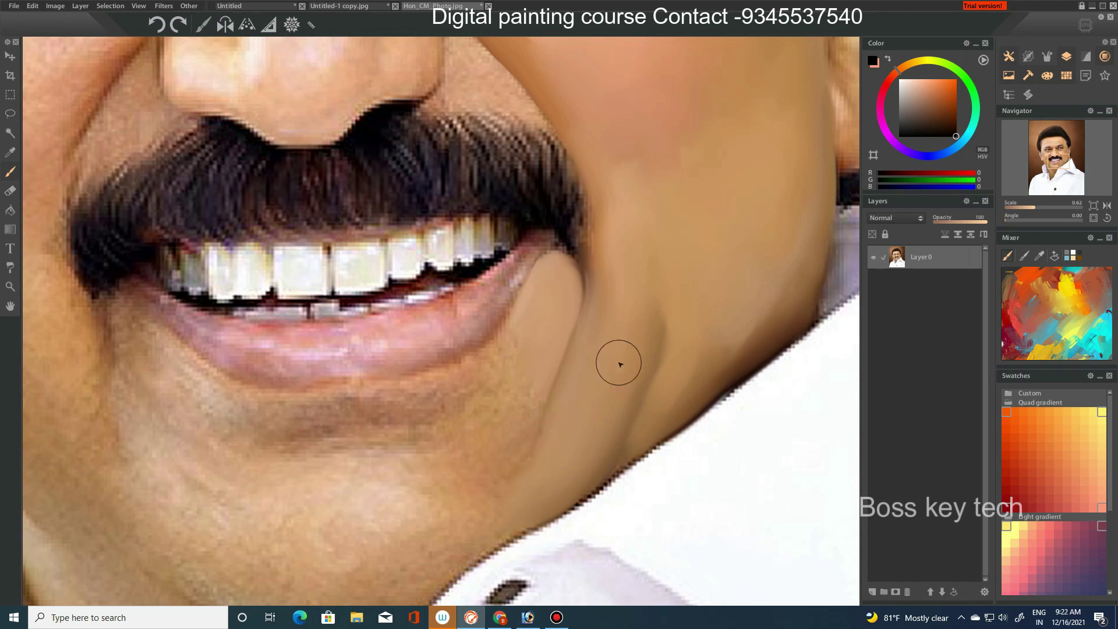
- Blend the skin around the jaw crease, then pan out to see the nose and portrait
scroll(621, 364, down, 5)
scroll(672, 375, down, 2)
scroll(672, 374, up, 5)
scroll(732, 466, up, 3)
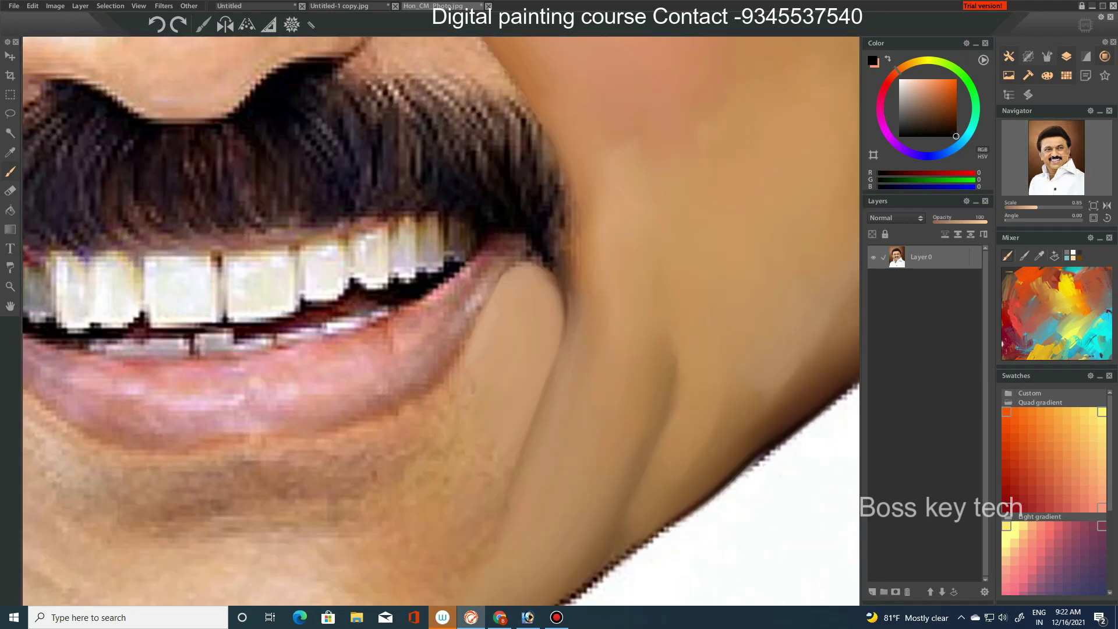
mouse_move(694, 338)
mouse_down()
mouse_move(662, 369)
mouse_move(672, 375)
mouse_move(674, 357)
mouse_move(654, 444)
mouse_move(684, 384)
mouse_move(619, 449)
mouse_move(672, 392)
mouse_move(677, 403)
mouse_up()
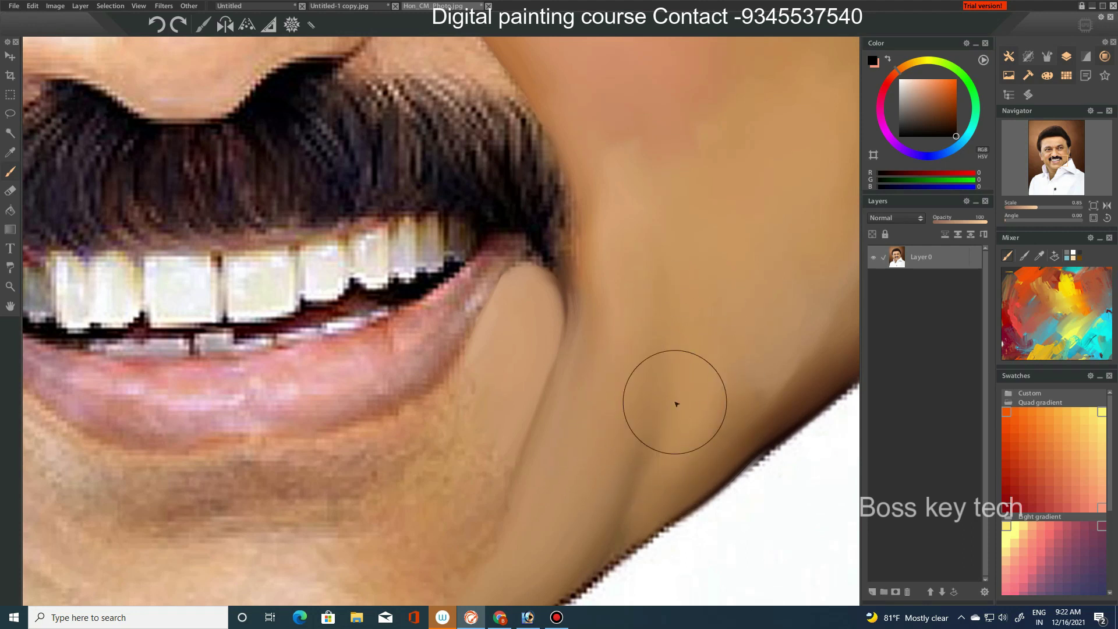
drag(711, 233, 650, 402)
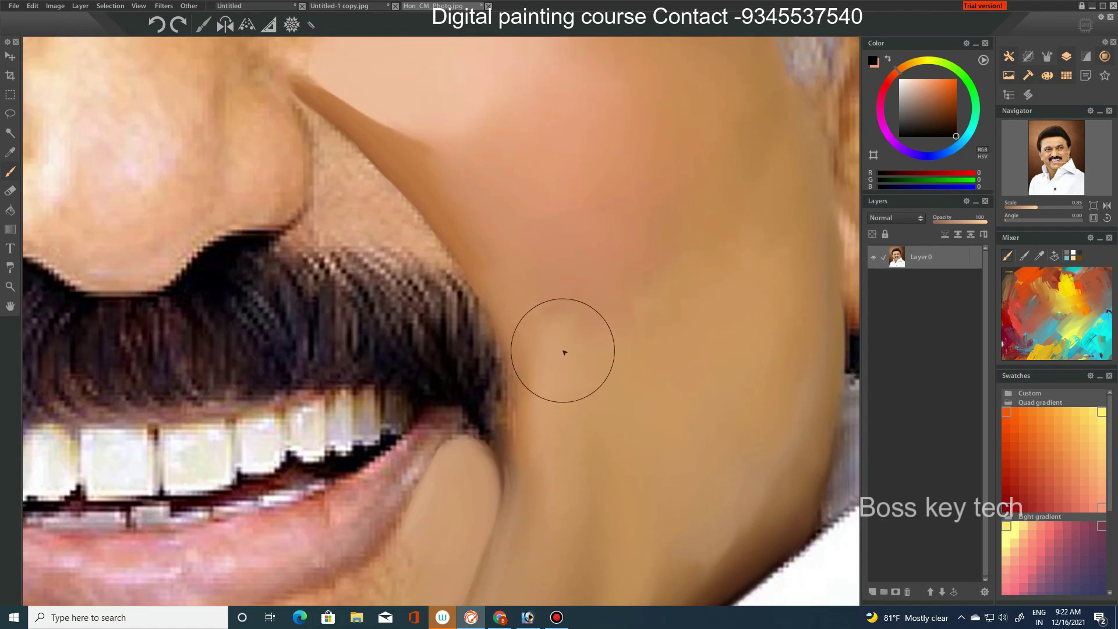
scroll(650, 441, down, 5)
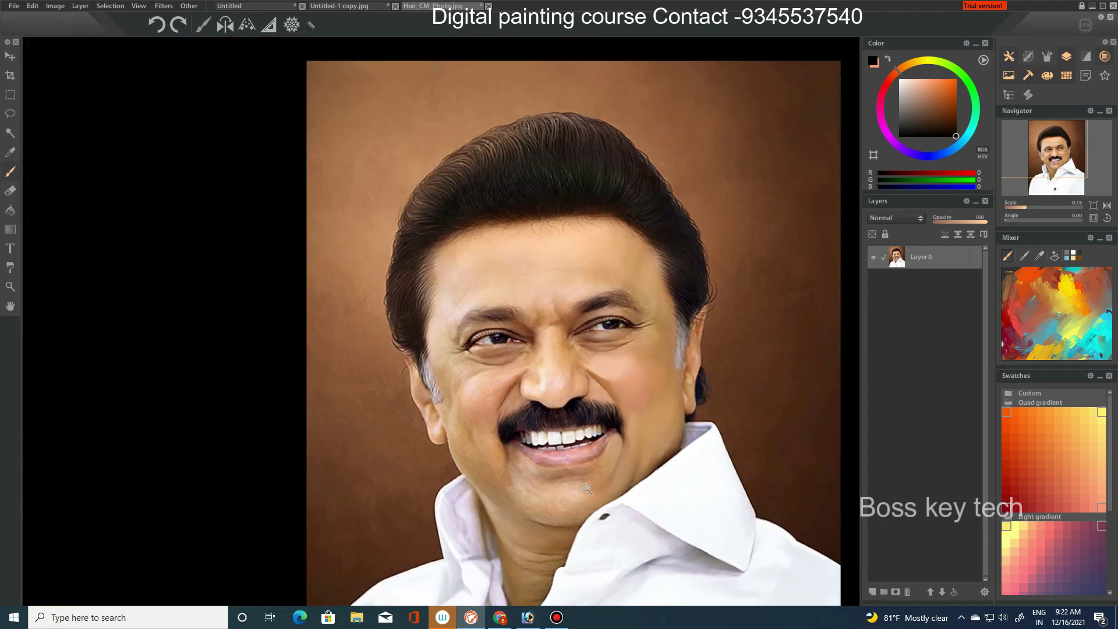
- Zoom into the right eye and paint a light skin tone on the upper cheek
scroll(617, 394, up, 2)
scroll(600, 394, up, 1)
scroll(580, 394, up, 1)
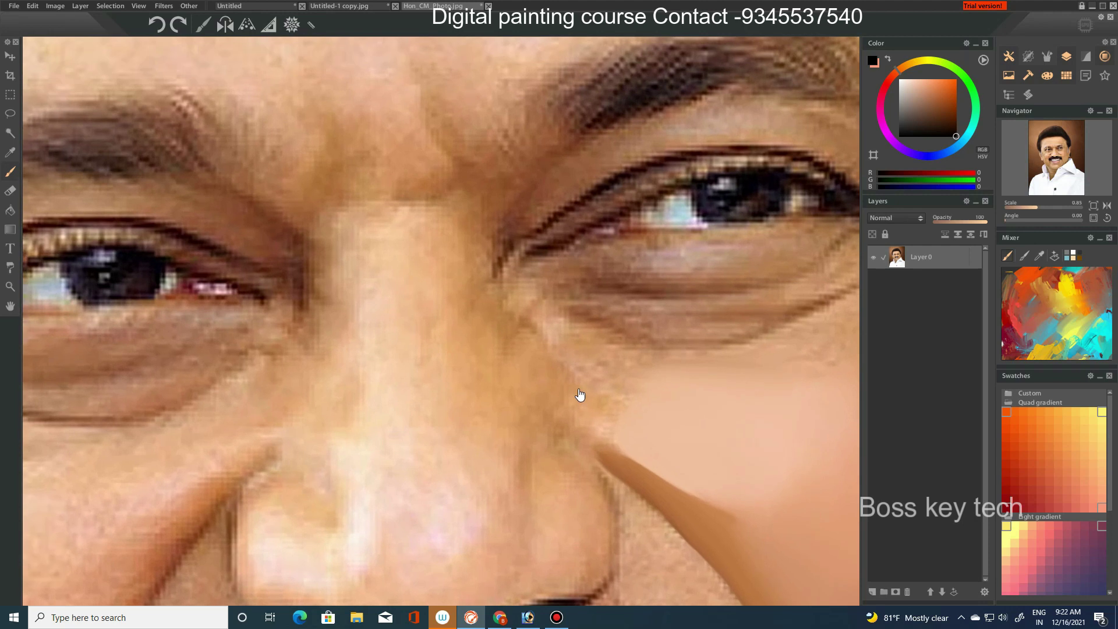
scroll(525, 395, up, 1)
scroll(537, 374, right, 3)
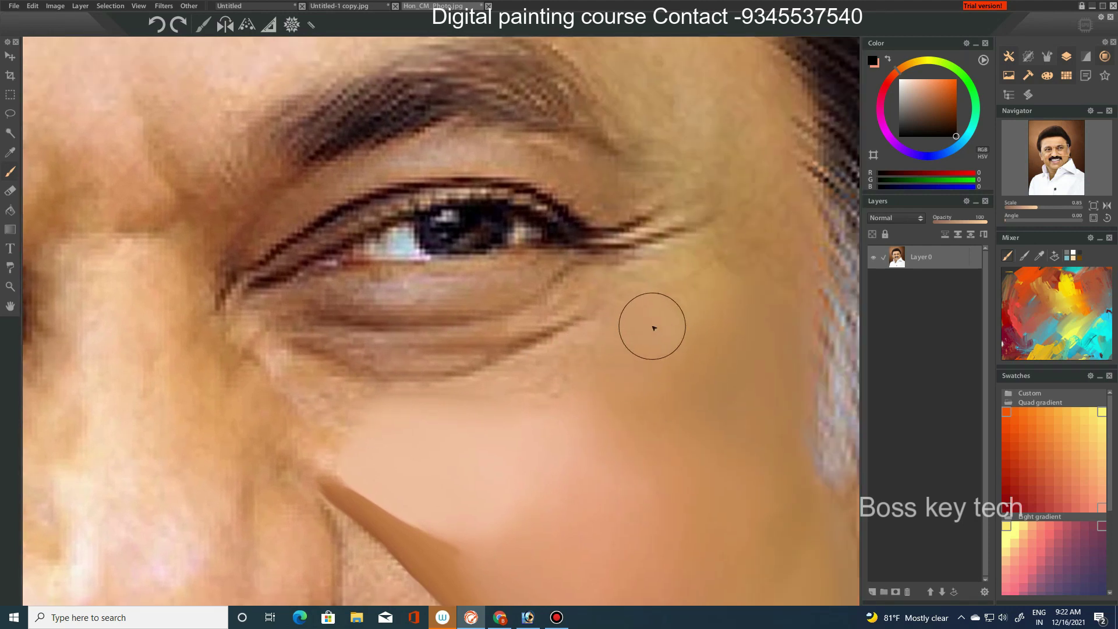
drag(664, 346, 667, 343)
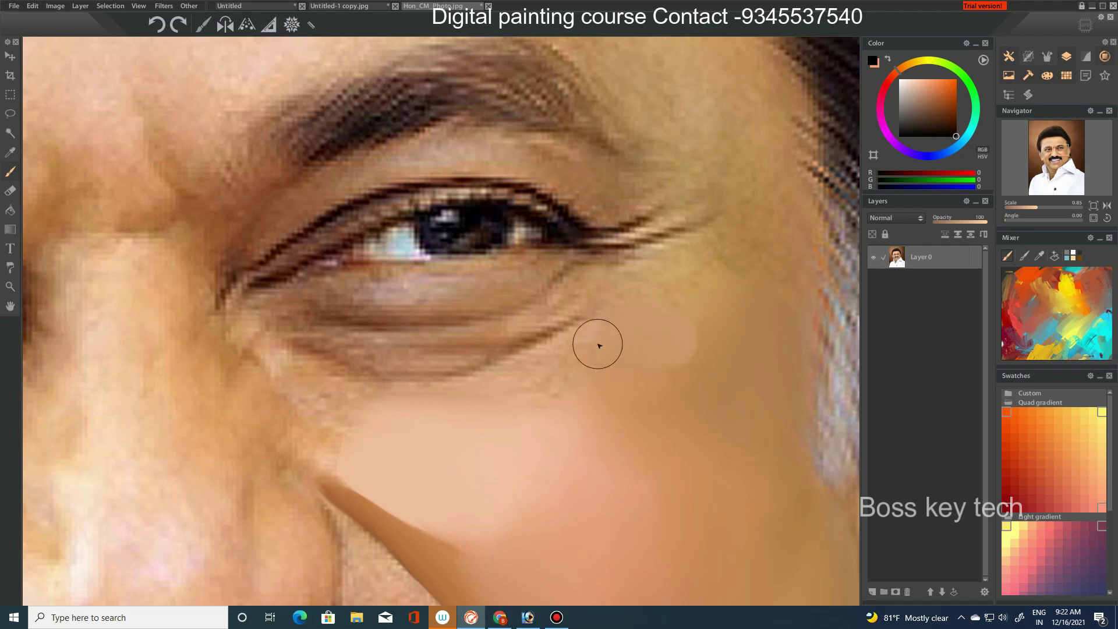
- Fine-tune the brush size and blend the light blotch under the eye bag beside the nose
key(])
key([)
key(])
key(])
key([)
key([)
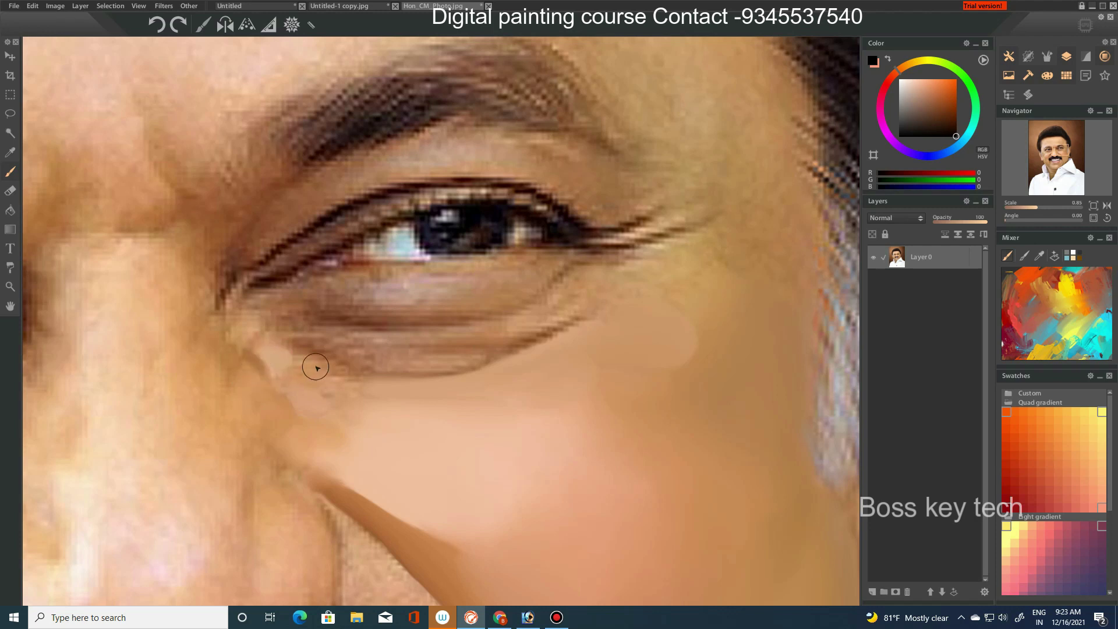
key(bracketright)
key(bracketleft)
key(bracketright)
key(bracketleft)
key(bracketleft)
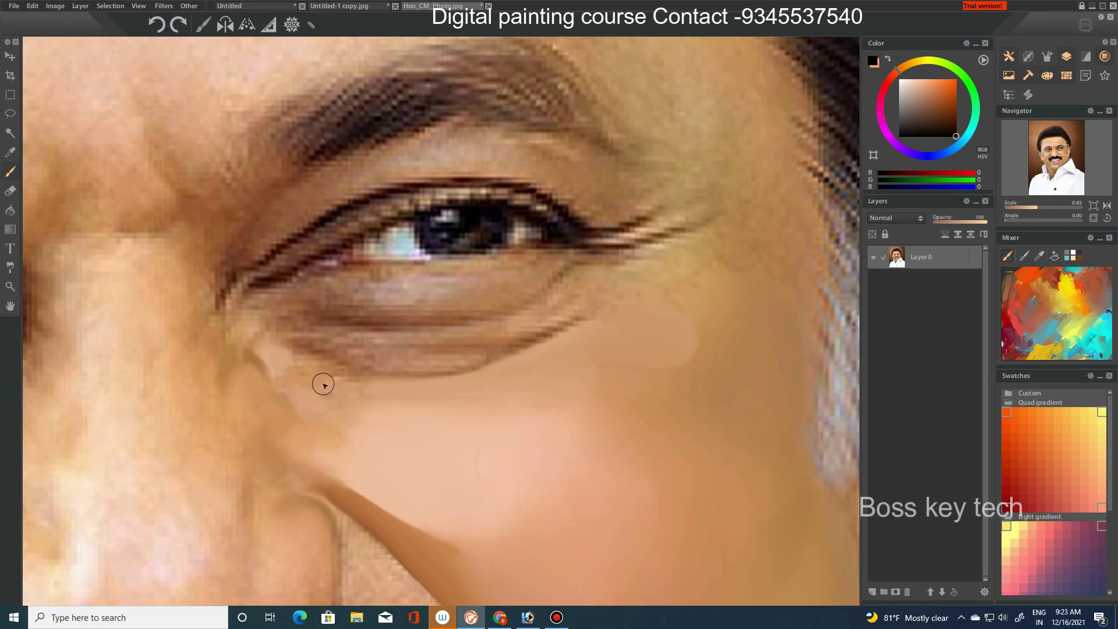
mouse_move(302, 373)
mouse_down()
mouse_move(288, 374)
mouse_move(332, 392)
mouse_move(340, 413)
mouse_move(322, 425)
mouse_move(316, 452)
mouse_up()
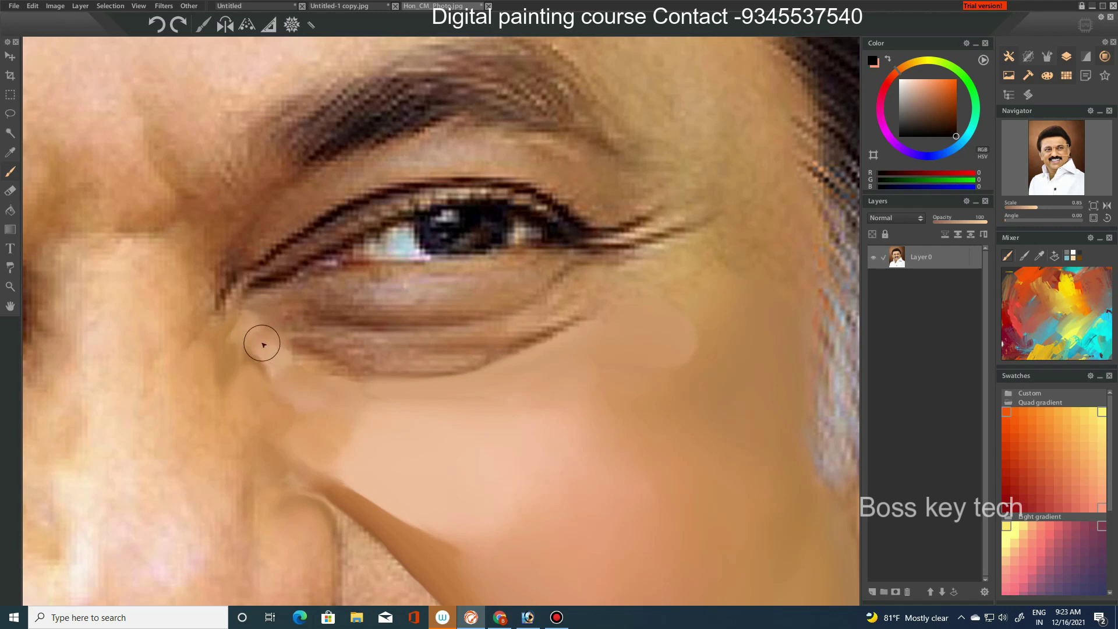
scroll(429, 317, down, 3)
scroll(499, 367, down, 2)
scroll(510, 374, up, 5)
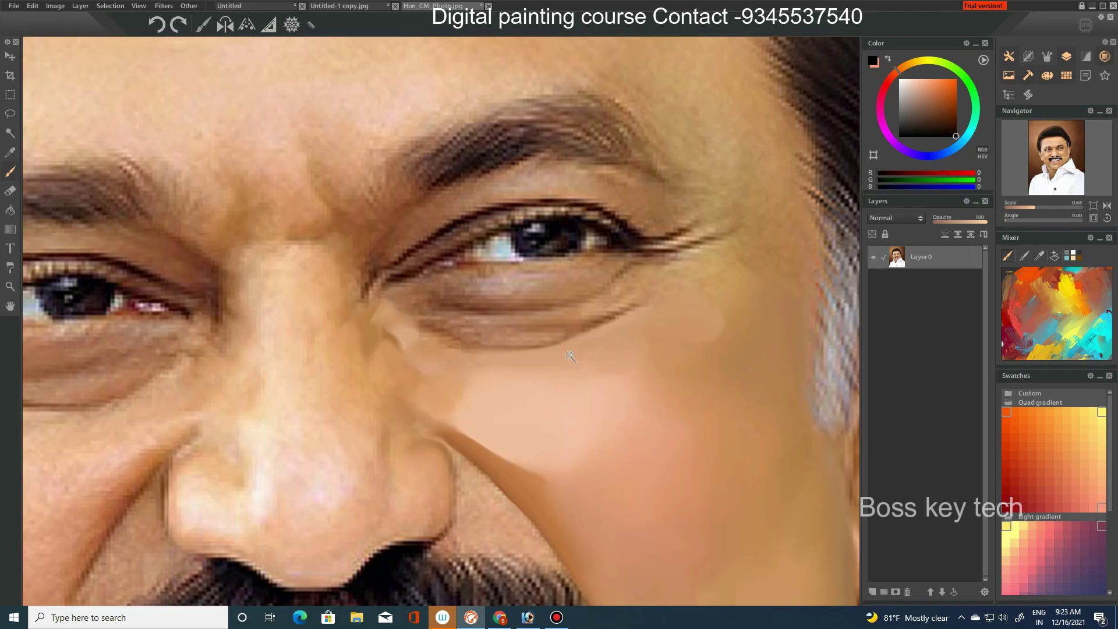
scroll(636, 308, up, 3)
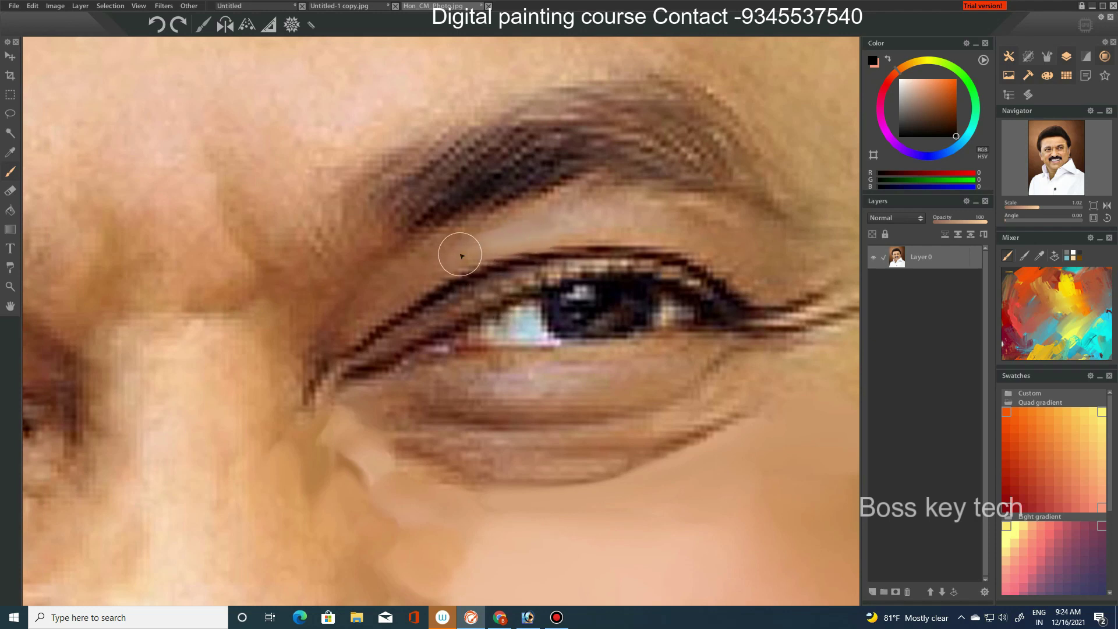
- Lighten the upper eyelid crease and smooth the tan skin beside the brow
mouse_move(438, 270)
mouse_down()
mouse_move(355, 338)
mouse_move(342, 306)
mouse_move(382, 302)
mouse_move(320, 257)
mouse_move(279, 342)
mouse_move(270, 332)
mouse_up()
key(])
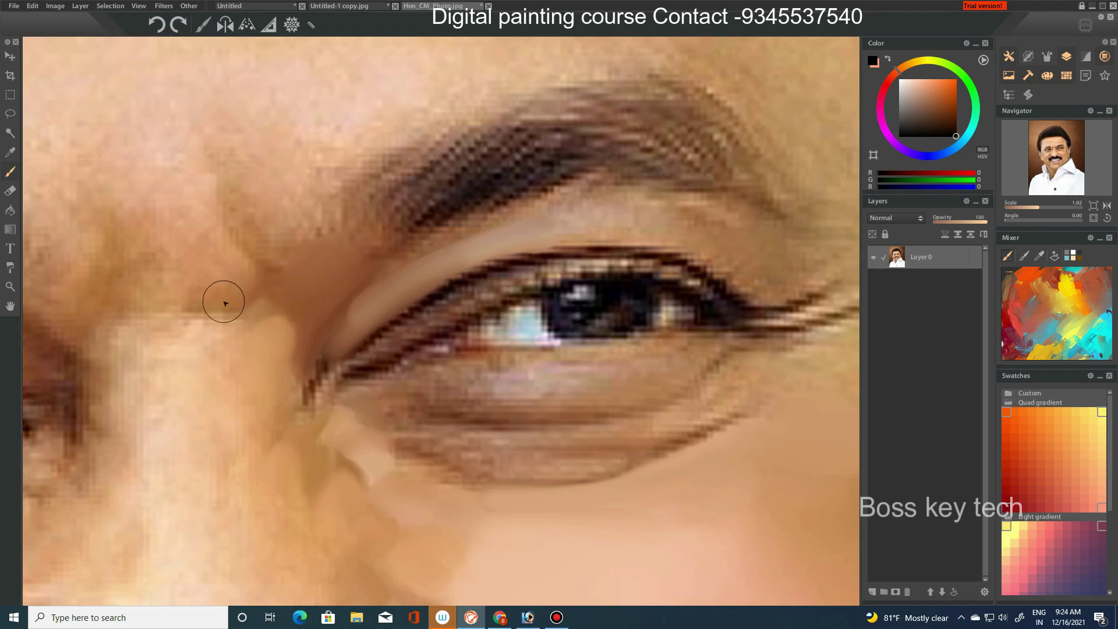
mouse_move(221, 255)
mouse_down()
mouse_move(283, 231)
mouse_move(287, 216)
mouse_move(276, 255)
mouse_up()
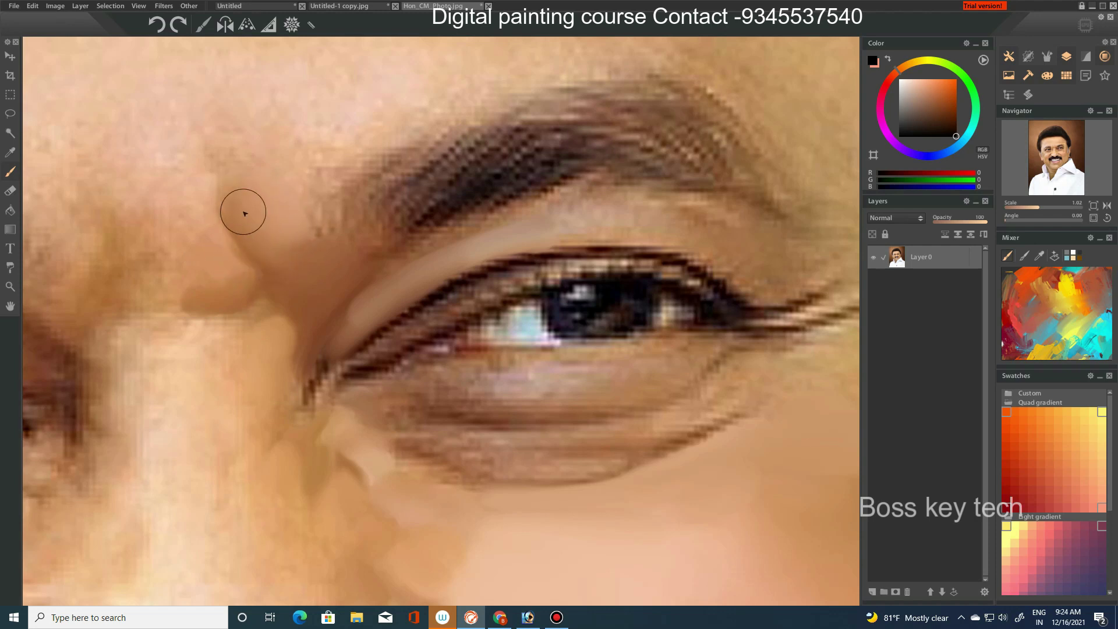
mouse_move(201, 189)
mouse_down()
mouse_move(199, 225)
mouse_move(240, 220)
mouse_move(169, 244)
mouse_move(175, 222)
mouse_move(151, 175)
mouse_up()
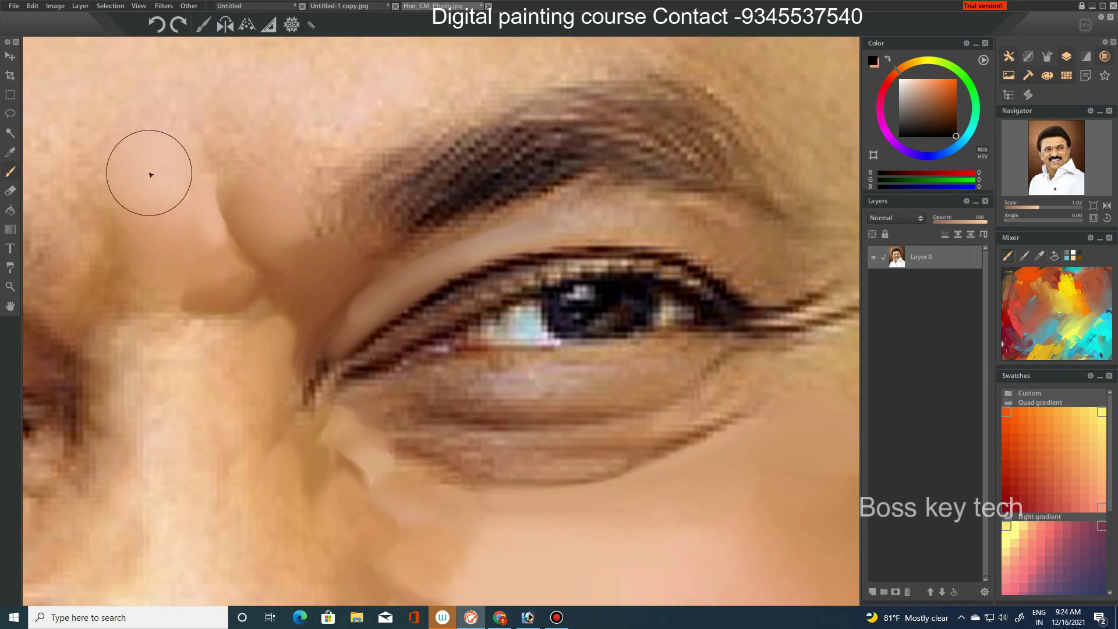
mouse_move(260, 155)
mouse_down()
mouse_move(239, 177)
mouse_move(304, 199)
mouse_up()
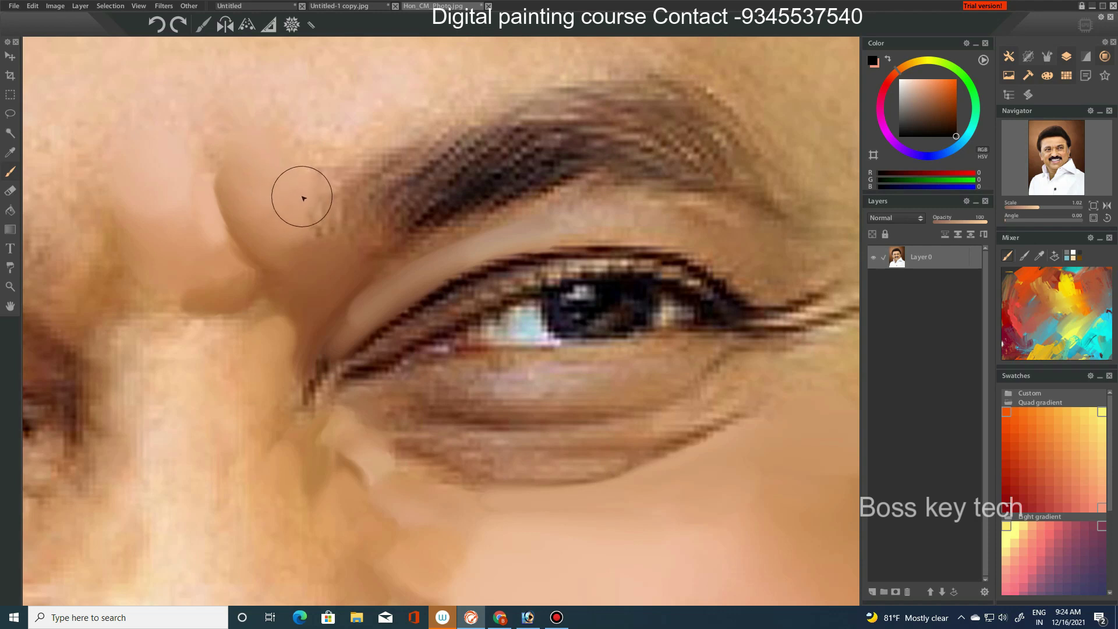
- Brighten and even out the forehead skin just above the brow
scroll(304, 198, up, 3)
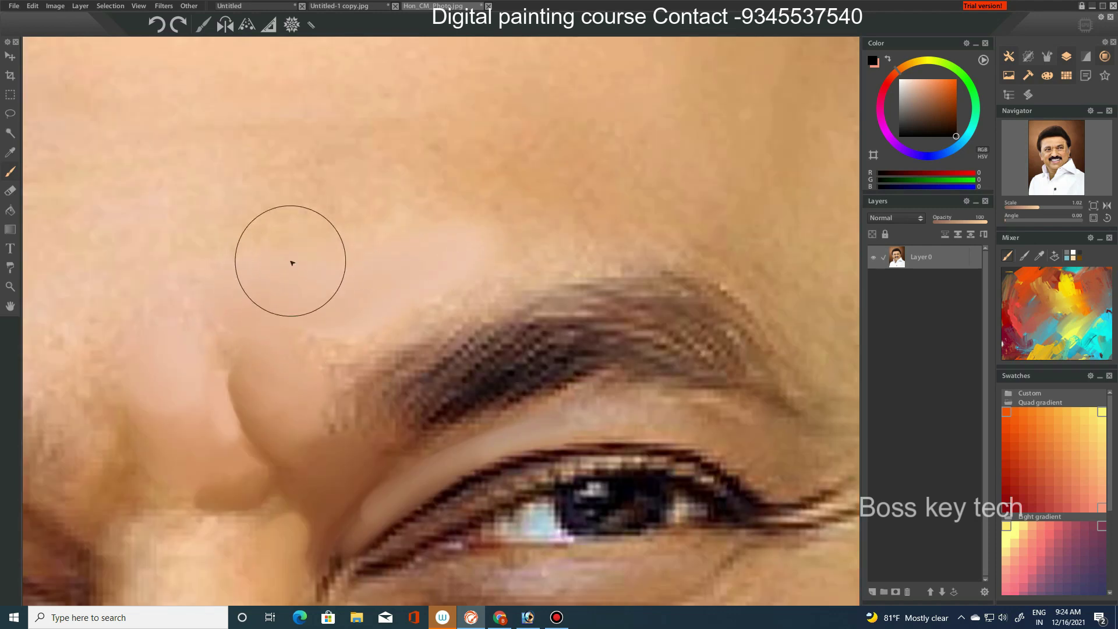
drag(407, 253, 446, 244)
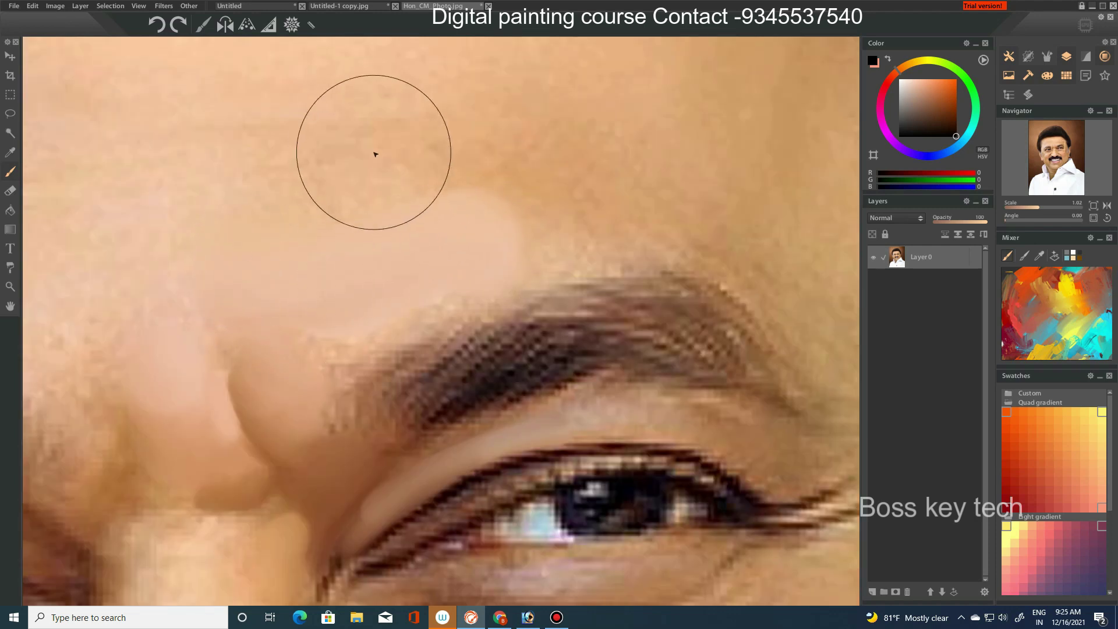
scroll(452, 152, up, 2)
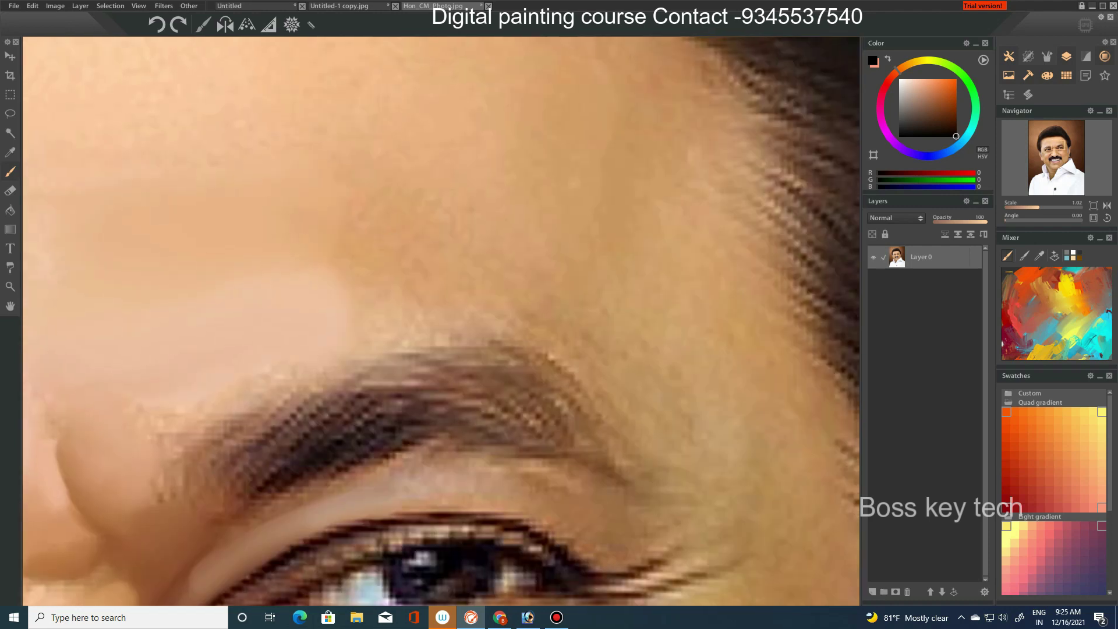
drag(412, 209, 347, 209)
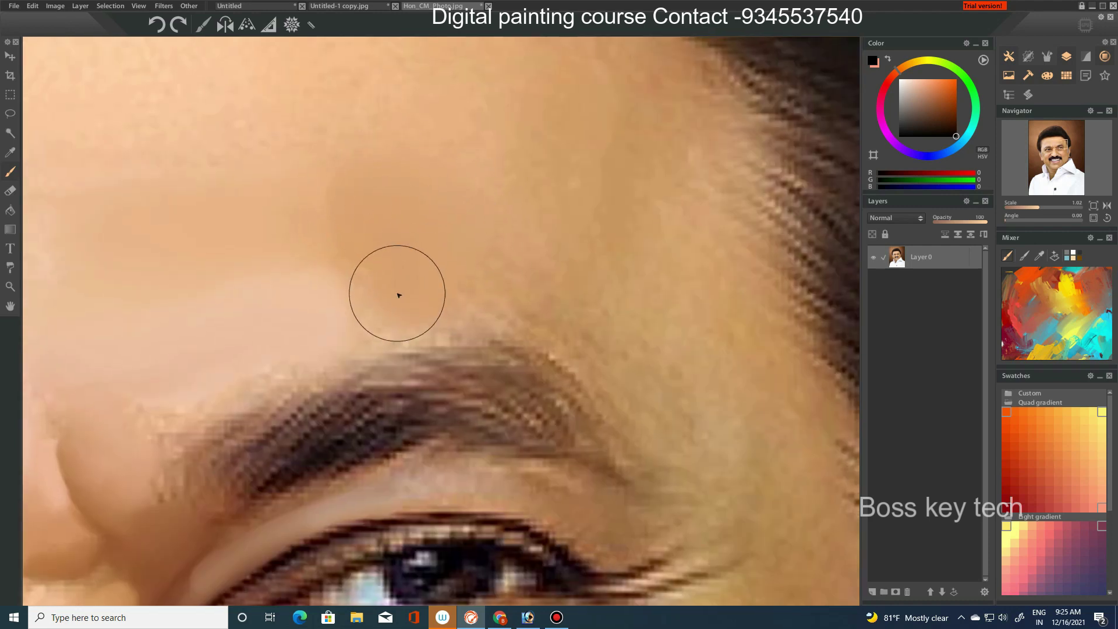
drag(399, 295, 327, 243)
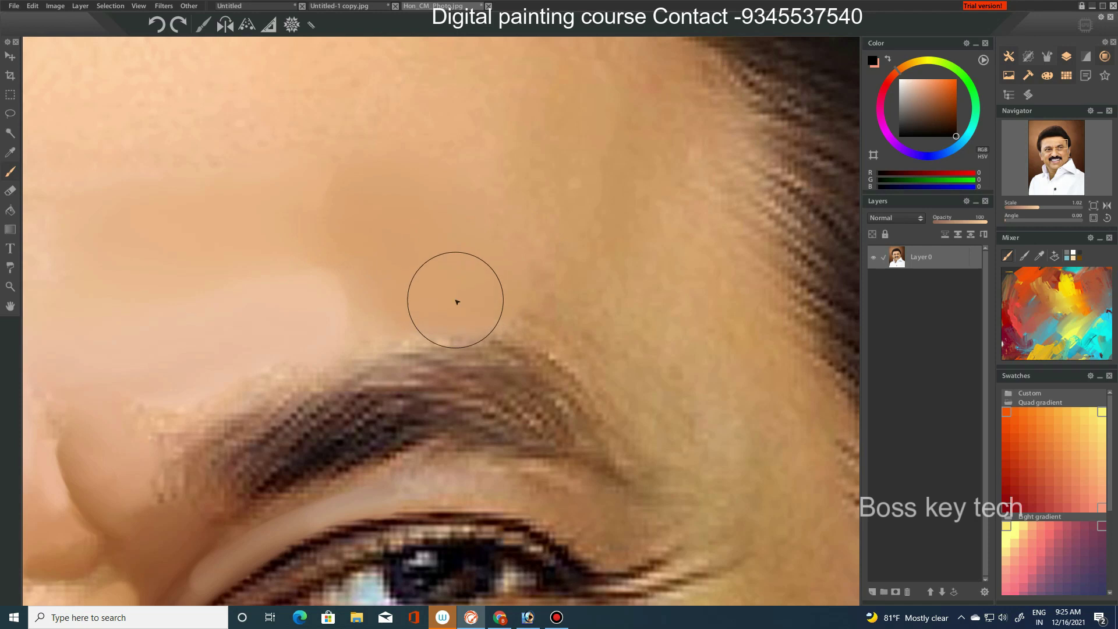
- Smooth the upper forehead up to the hairline with a larger brush, then zoom out
scroll(574, 257, up, 1)
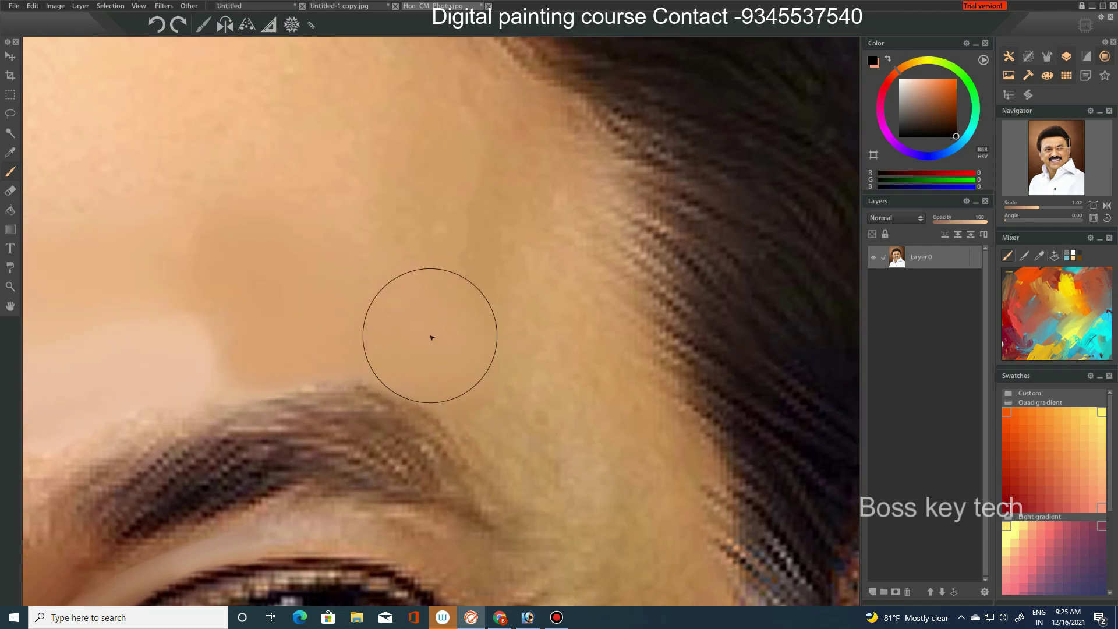
key(bracketright)
key(bracketright)
key(bracketright)
drag(285, 175, 479, 182)
key(bracketleft)
key(bracketleft)
key(bracketleft)
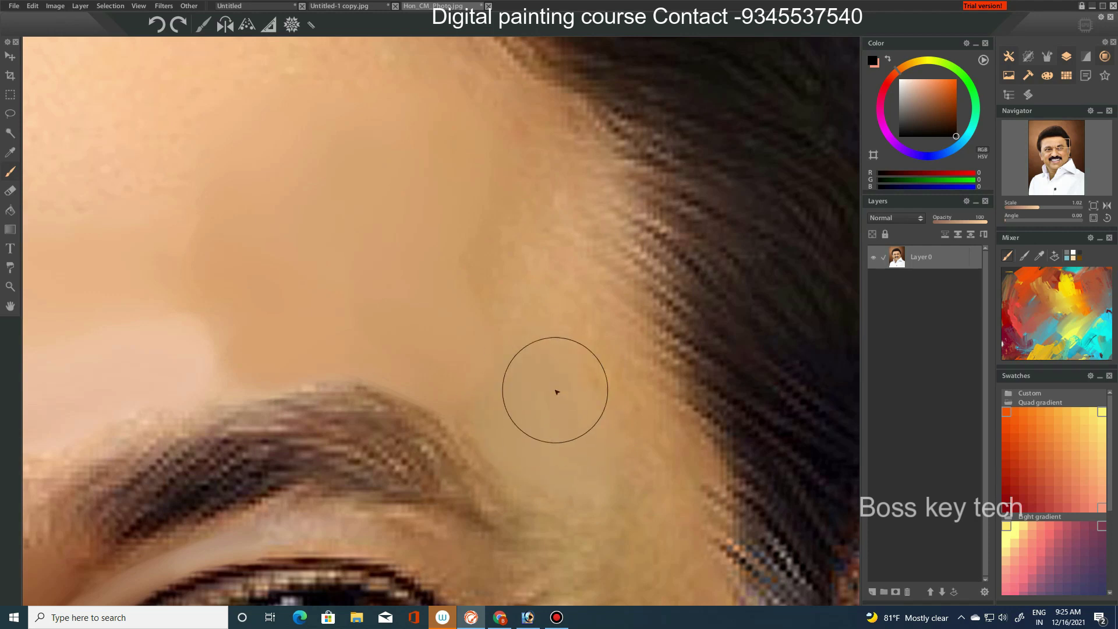
key(bracketright)
key(bracketright)
key(bracketright)
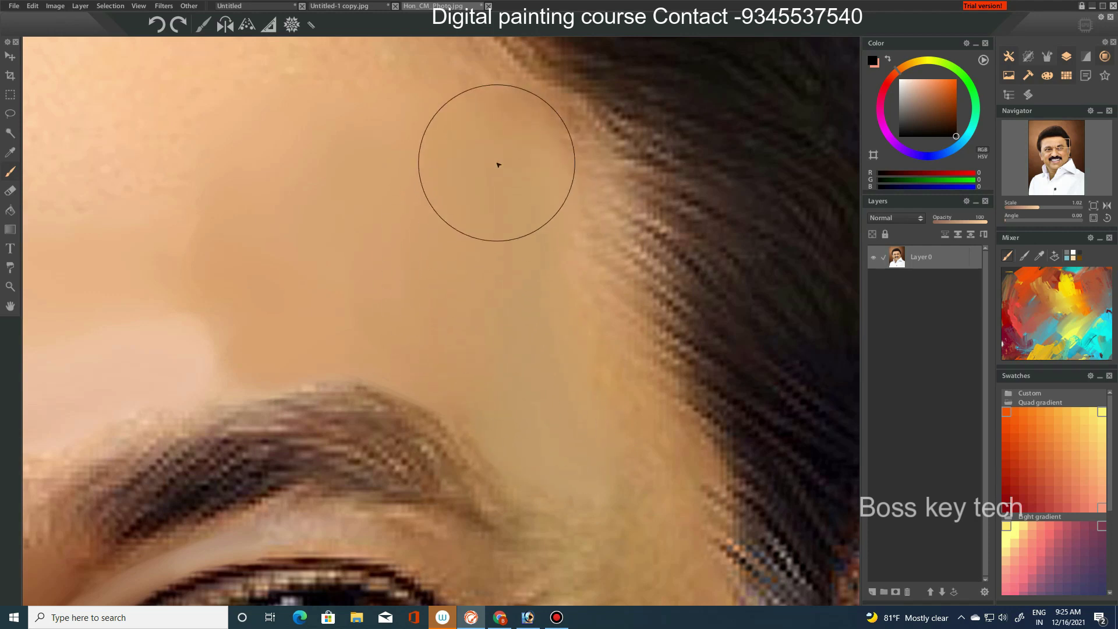
drag(498, 165, 505, 270)
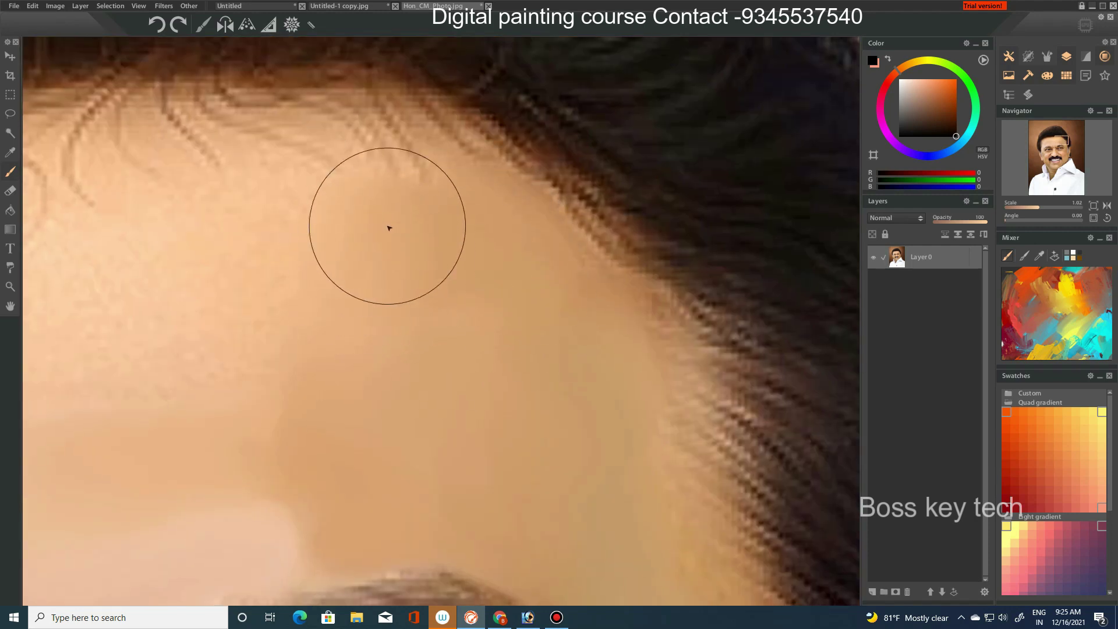
scroll(389, 228, down, 10)
scroll(532, 326, down, 3)
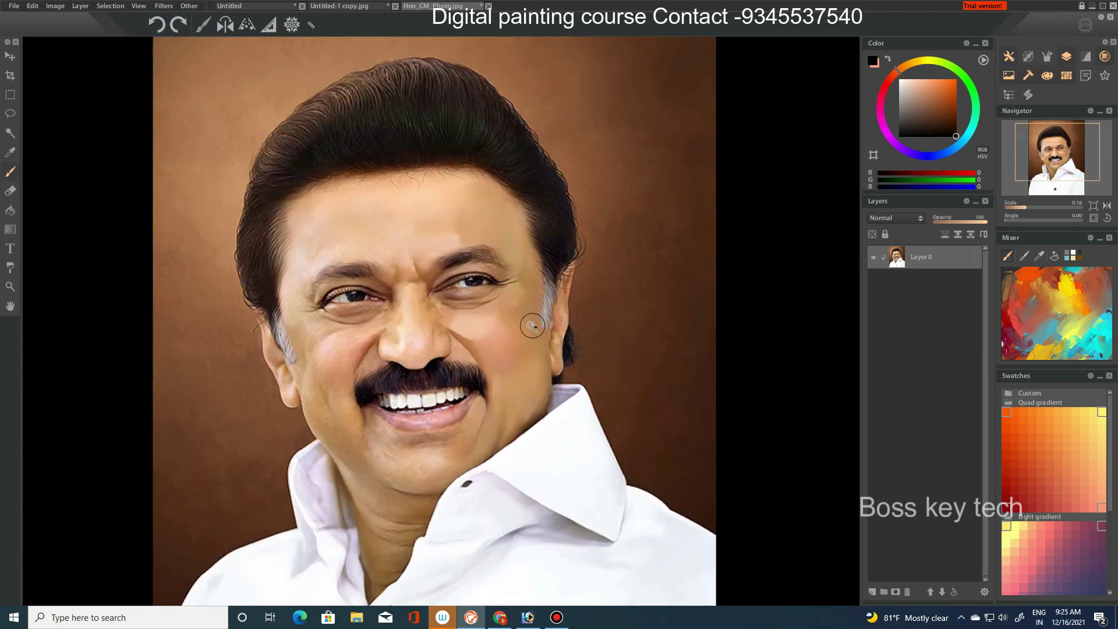
- Soften the skin beside and at the outer corner of the eye
scroll(531, 326, up, 8)
key(bracketleft)
key(bracketleft)
key(bracketleft)
key(bracketright)
key(bracketright)
drag(569, 247, 549, 282)
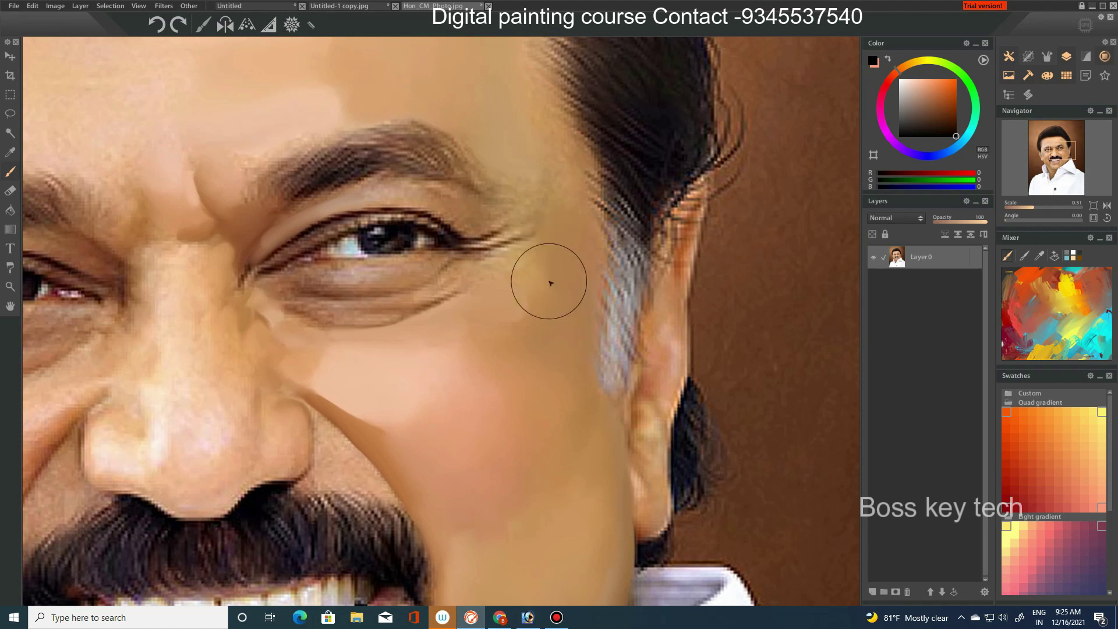
key(bracketleft)
key(bracketleft)
key(bracketleft)
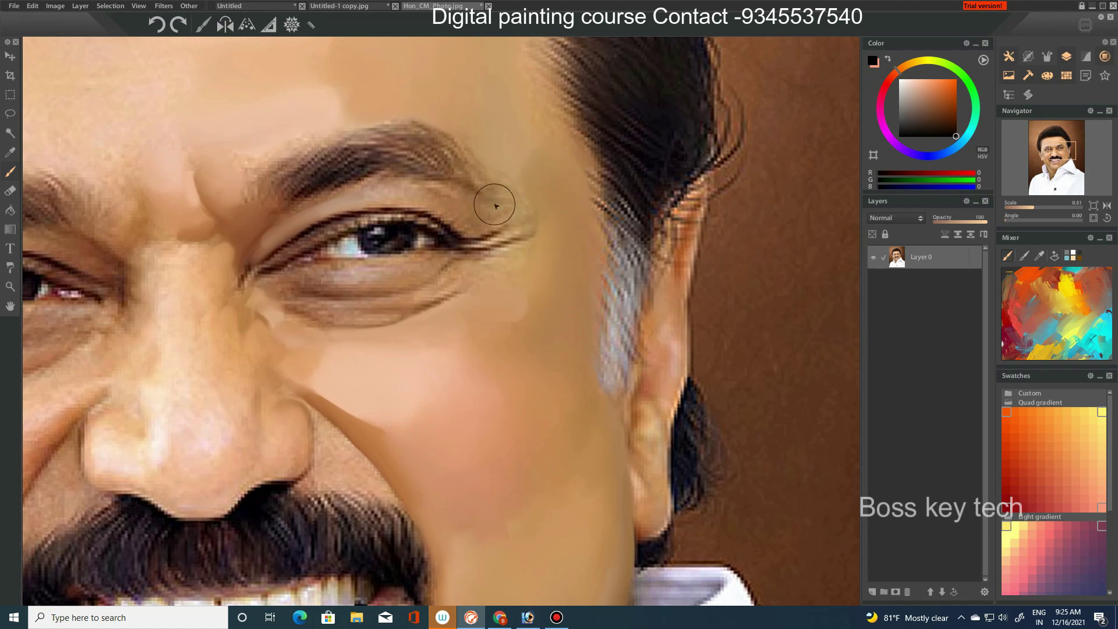
key(bracketright)
drag(501, 180, 565, 235)
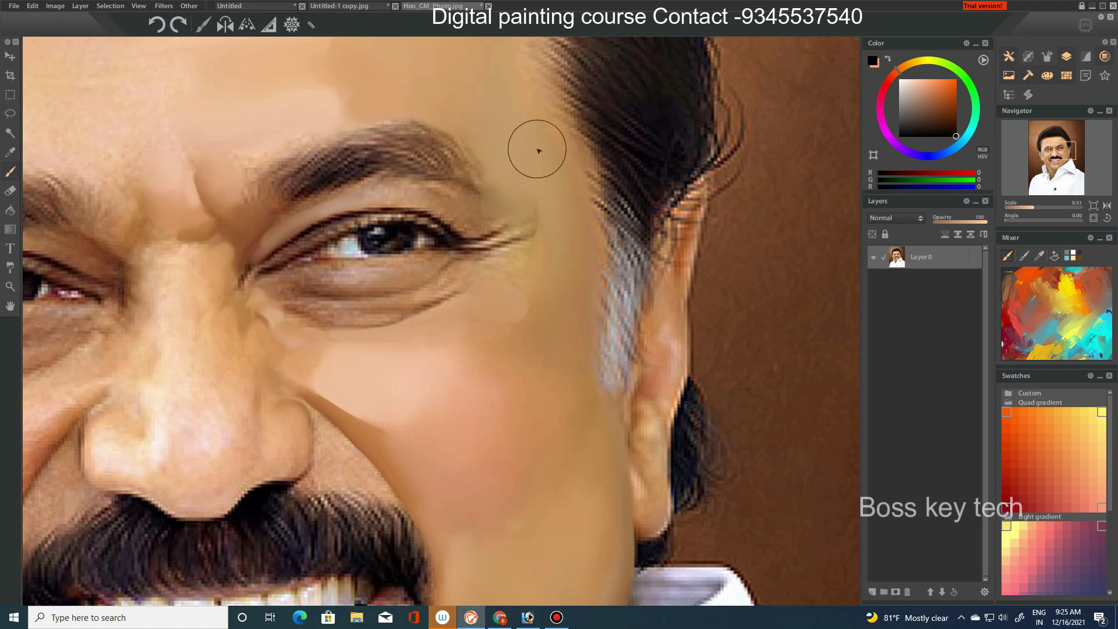
- Zoom in on the eye and paint dark upper and lower eyelid lines with a smaller brush
scroll(543, 280, up, 5)
key(bracketright)
key(bracketright)
key(bracketright)
drag(319, 179, 441, 180)
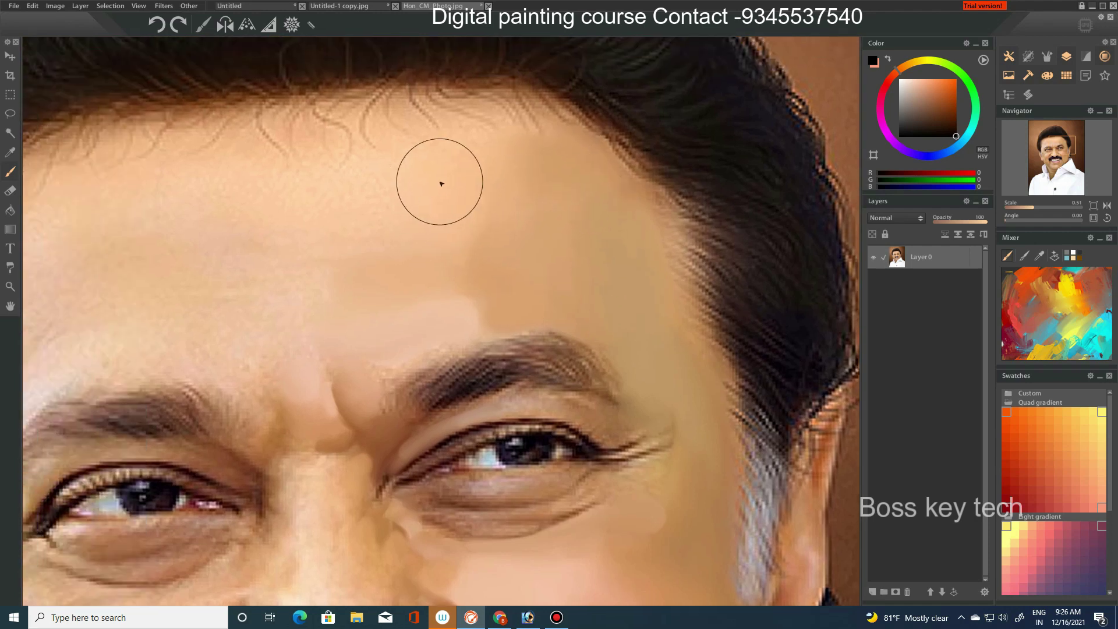
key(bracketleft)
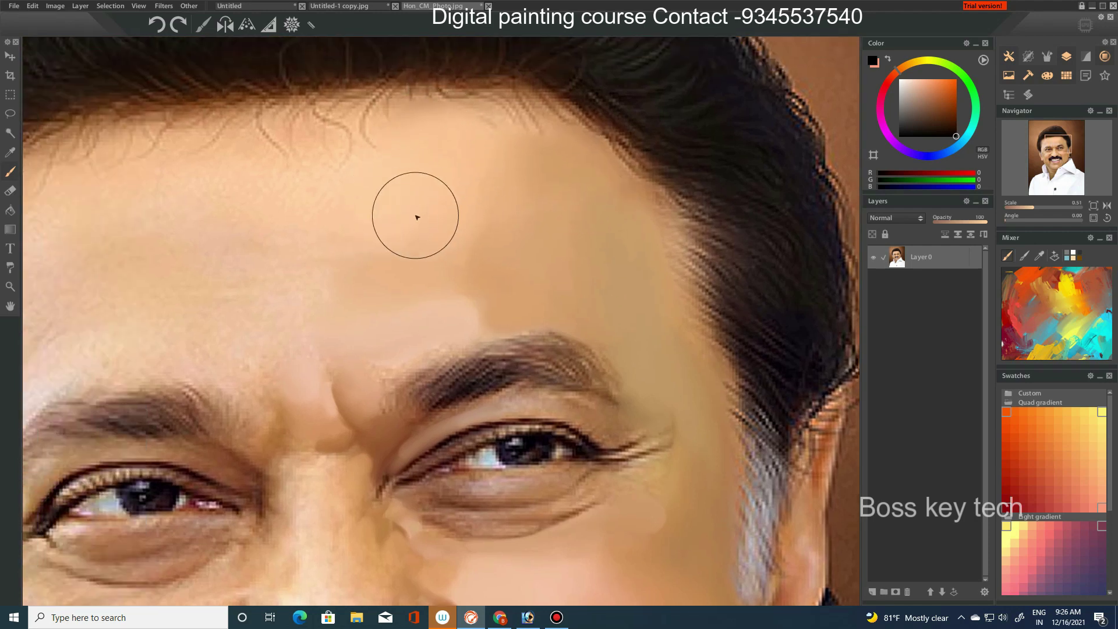
key(bracketleft)
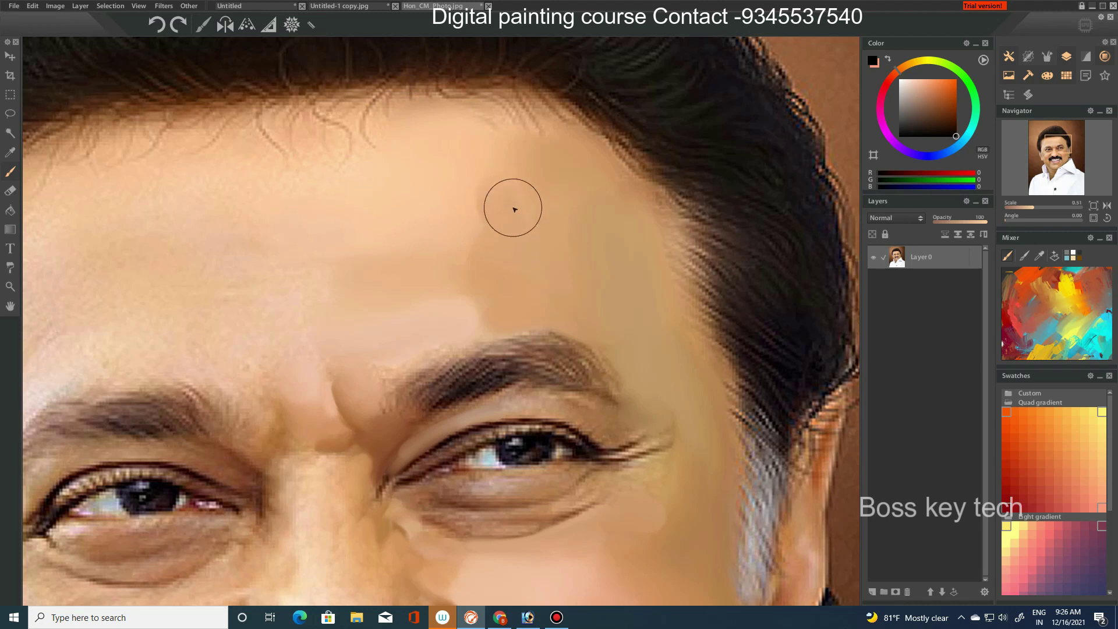
scroll(513, 211, down, 5)
scroll(566, 225, down, 2)
scroll(574, 230, up, 3)
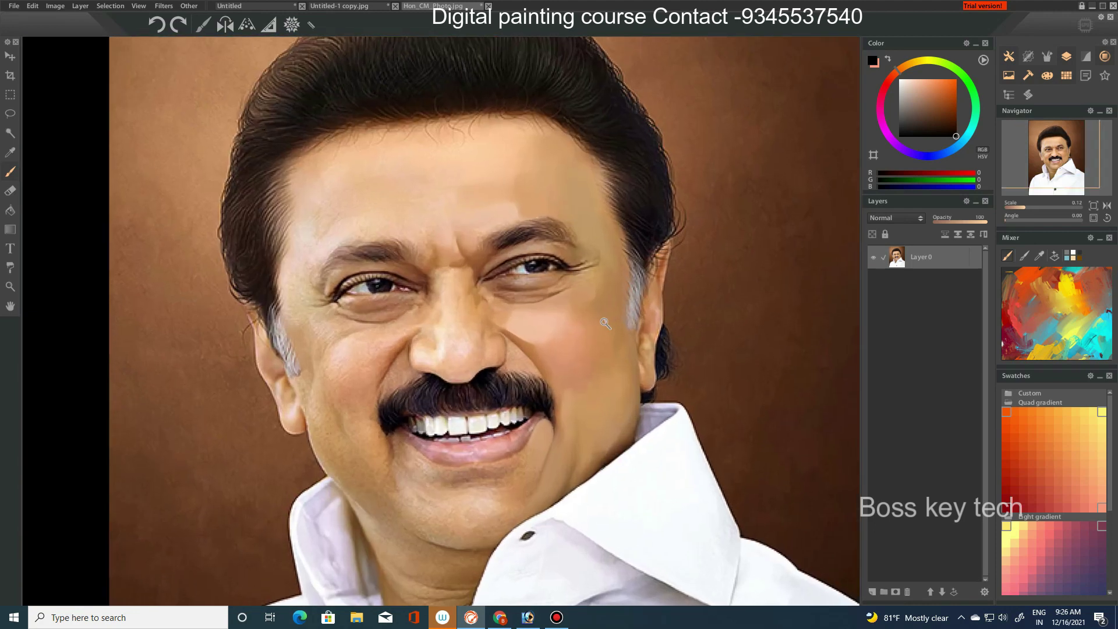
scroll(611, 315, up, 3)
scroll(568, 236, up, 2)
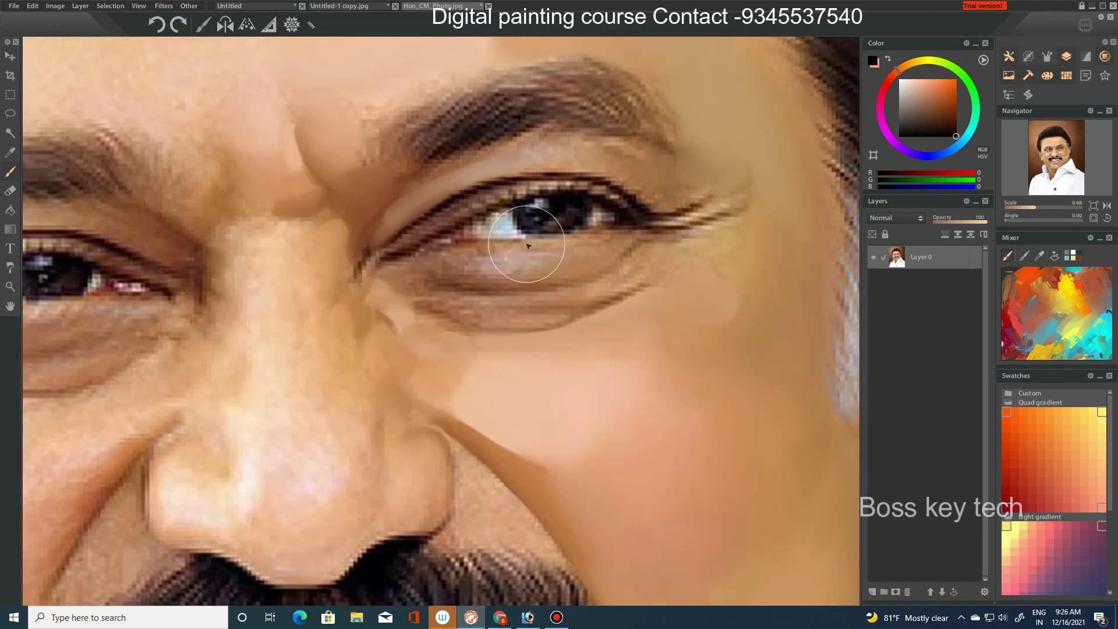
scroll(527, 244, up, 2)
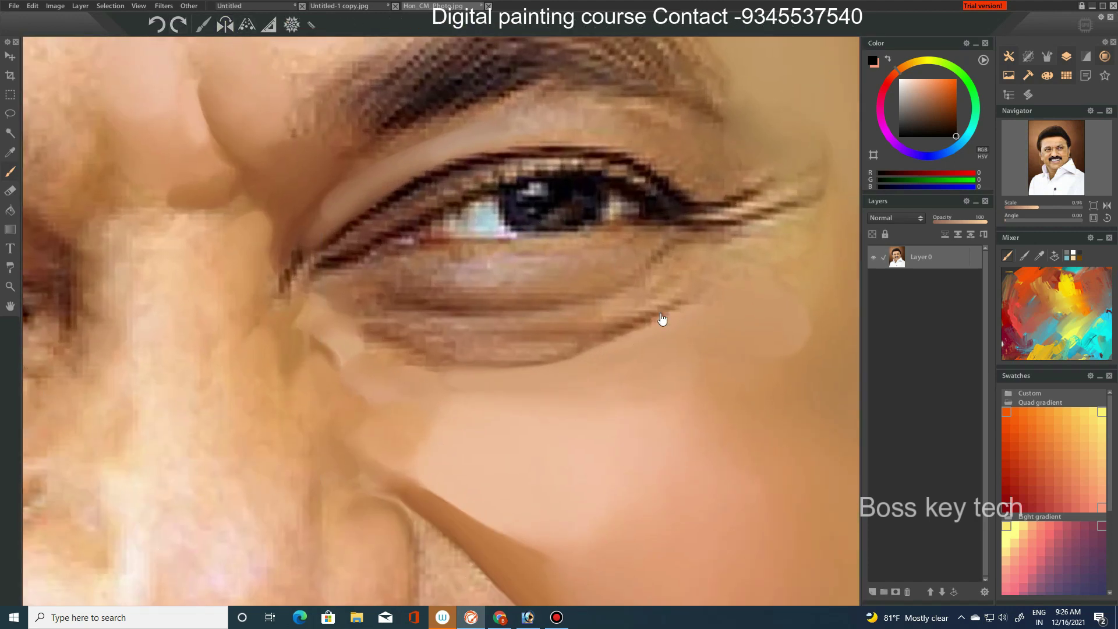
drag(565, 174, 528, 284)
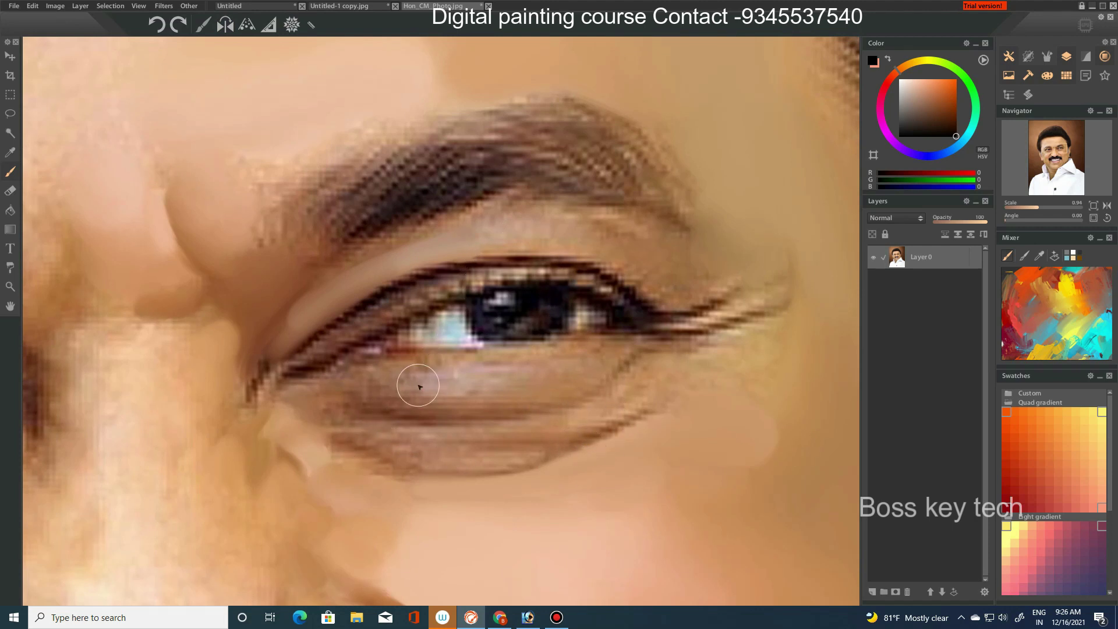
drag(451, 301, 365, 342)
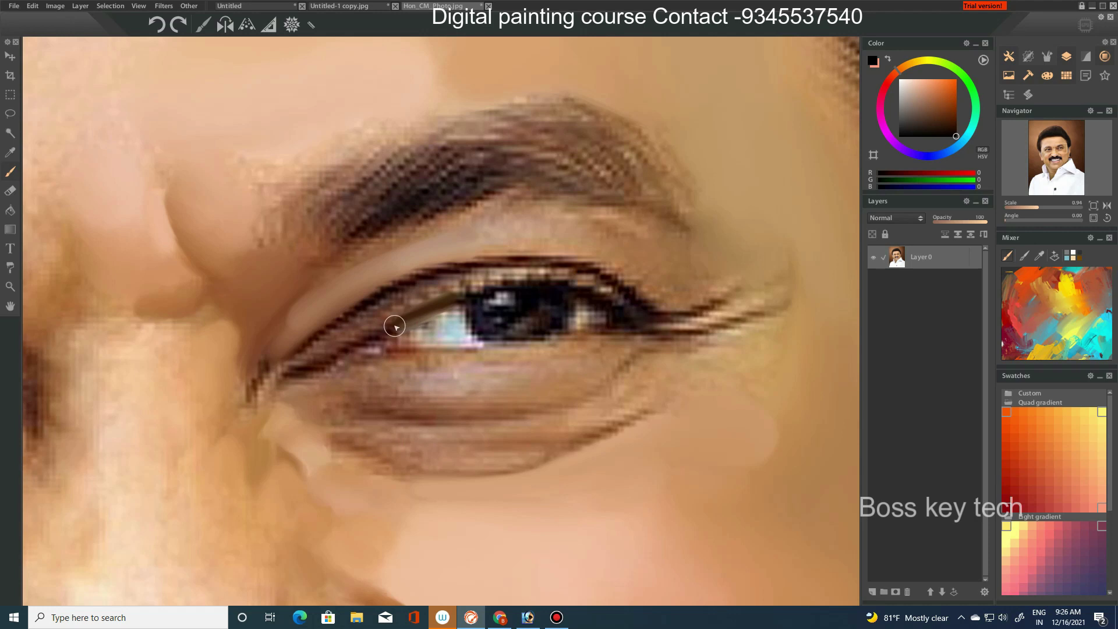
drag(308, 369, 479, 349)
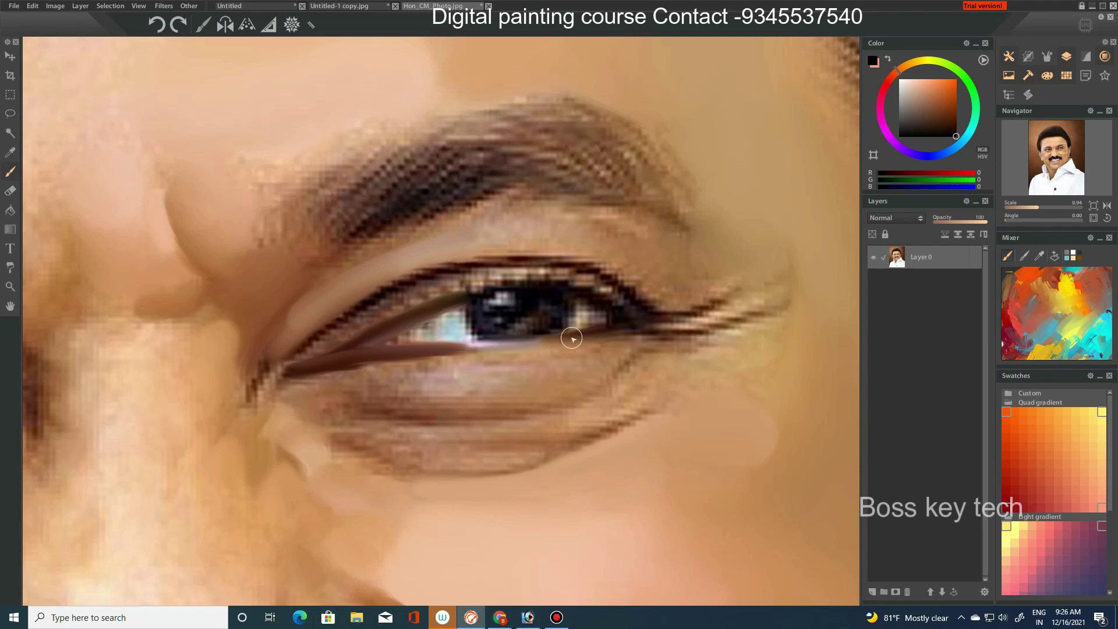
- Lay light pinkish tone under the eye and blend the textured band below the lower lid
drag(436, 380, 493, 385)
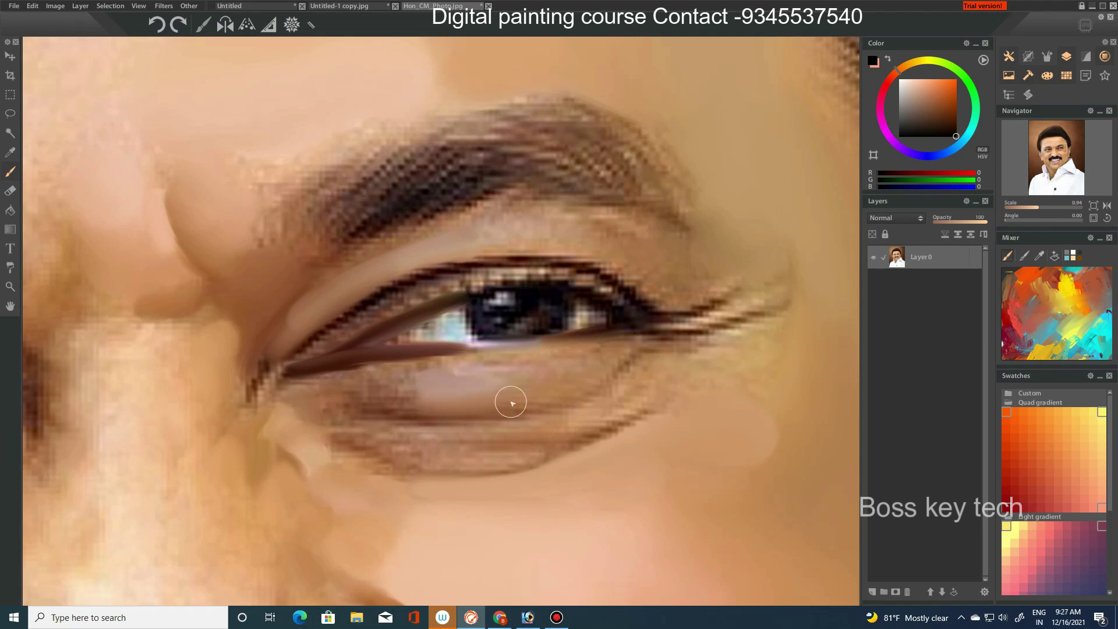
mouse_move(434, 400)
mouse_down()
mouse_move(400, 407)
mouse_move(406, 393)
mouse_up()
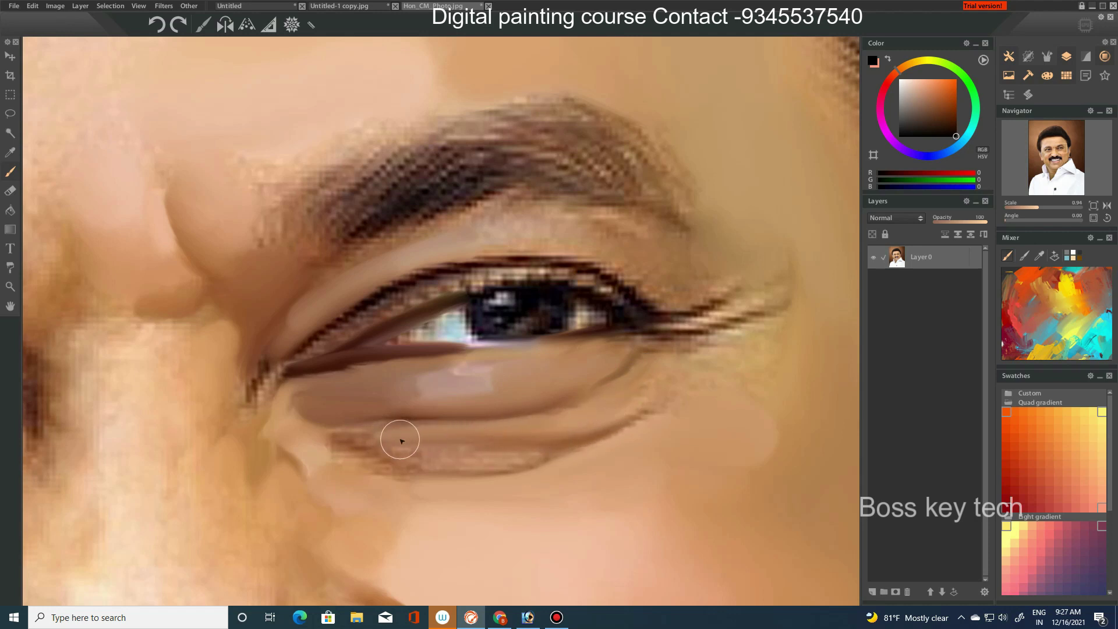
mouse_move(553, 453)
mouse_down()
mouse_move(352, 441)
mouse_move(409, 466)
mouse_move(452, 433)
mouse_up()
drag(336, 435, 321, 442)
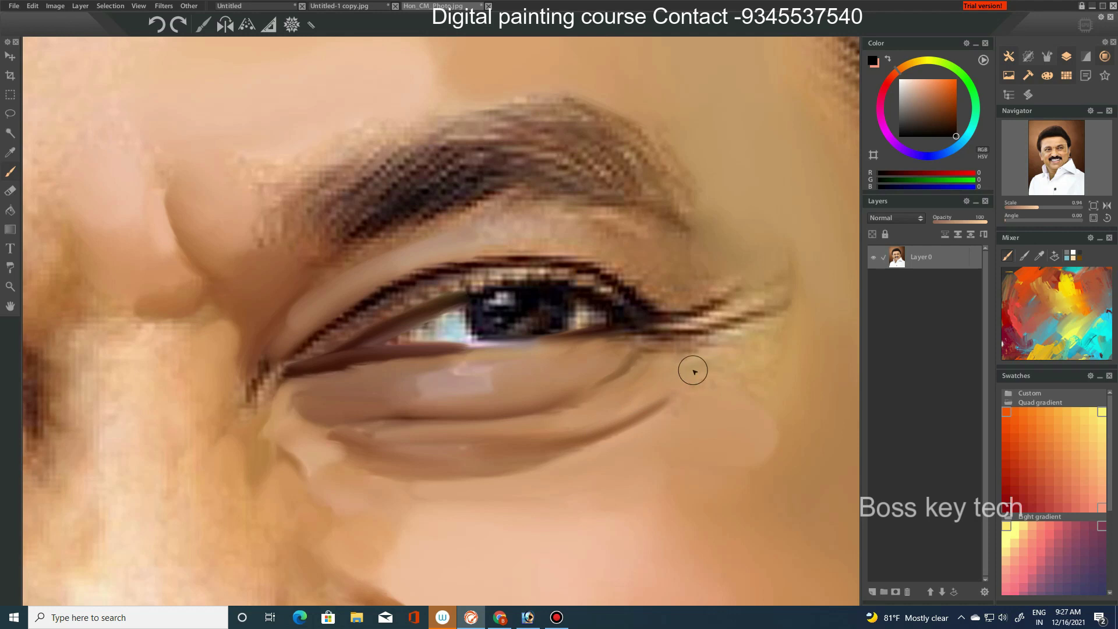
- Extend the outer eyelid line, lighten the upper lid fold, and paint a dark upper-lid liner
mouse_move(683, 339)
mouse_down()
mouse_move(733, 278)
mouse_move(737, 304)
mouse_move(671, 354)
mouse_move(693, 353)
mouse_up()
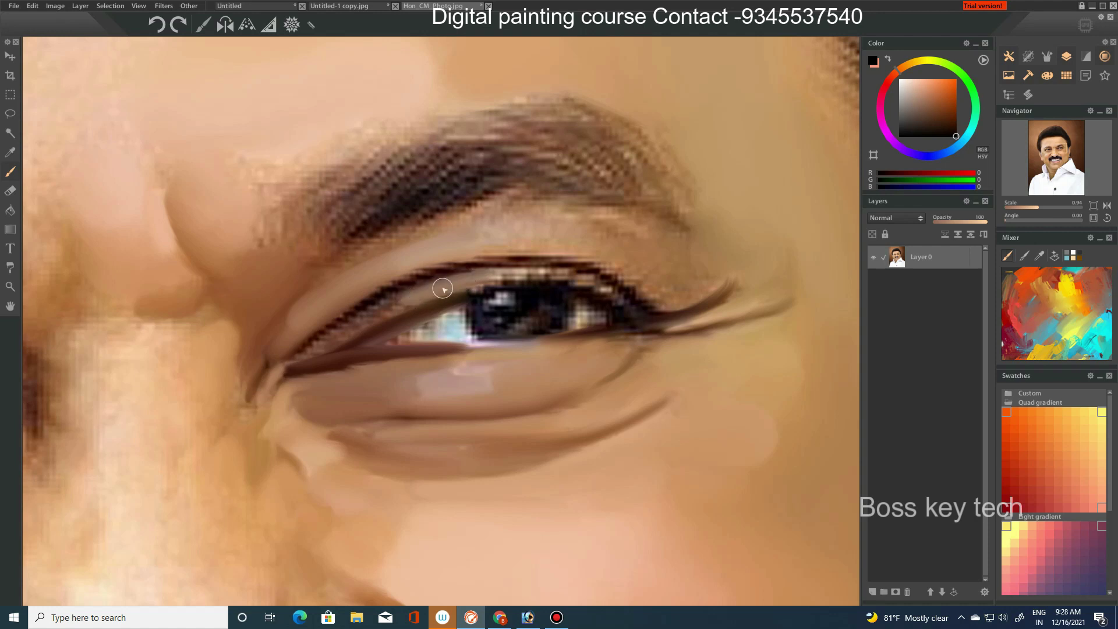
drag(442, 288, 338, 334)
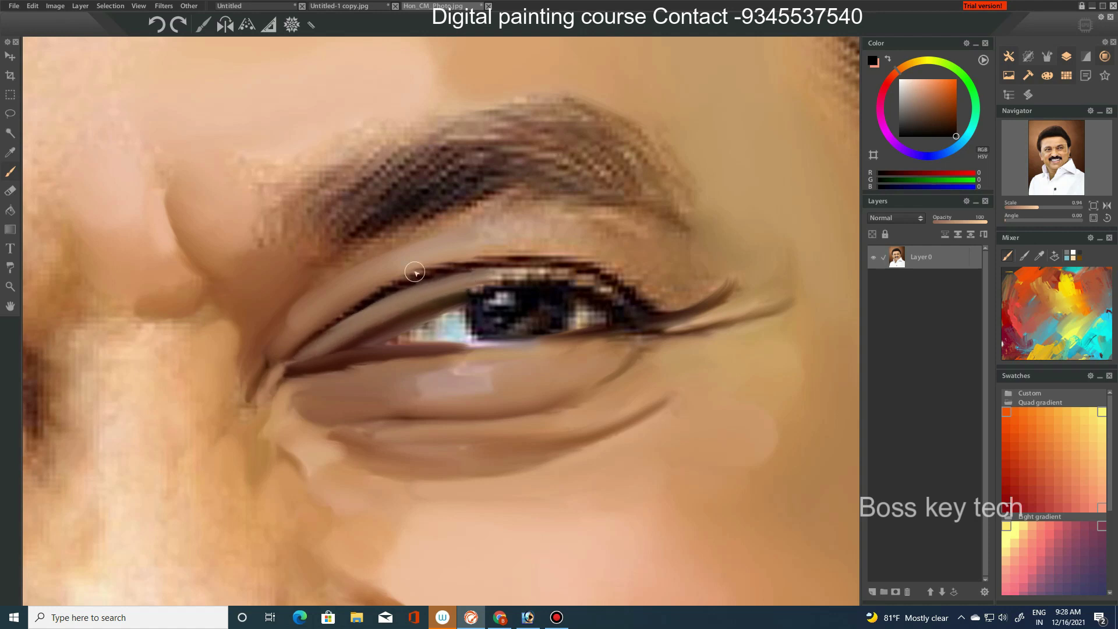
drag(390, 289, 486, 241)
drag(587, 266, 726, 275)
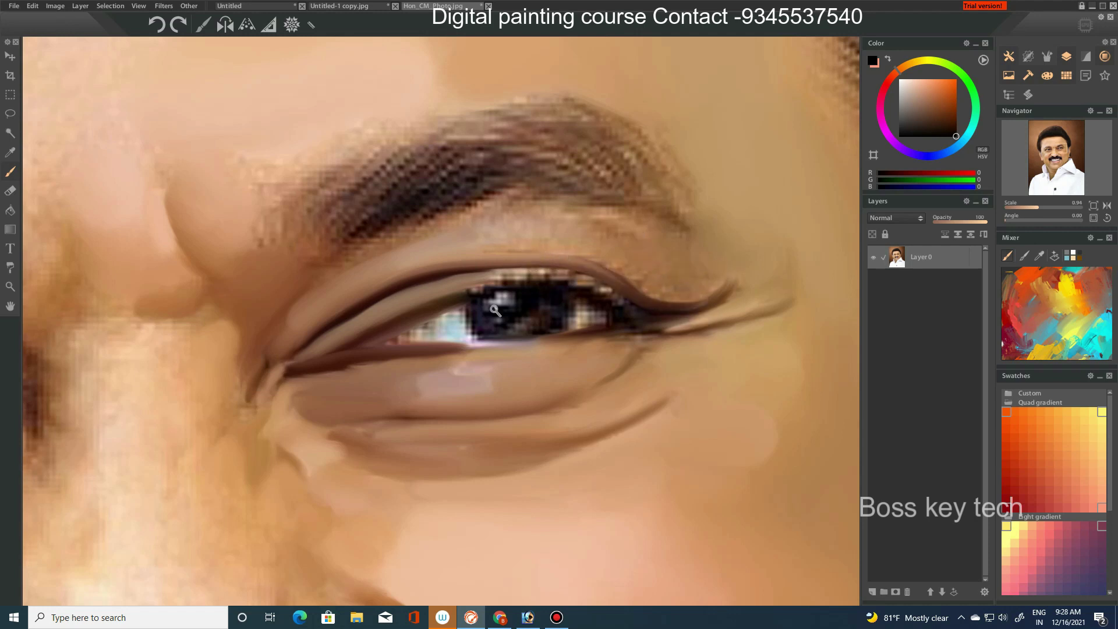
scroll(494, 309, down, 5)
scroll(572, 375, up, 1)
- Hide the panels, zoom onto the nose, and soften the nose skin and nostril edge
scroll(573, 375, up, 1)
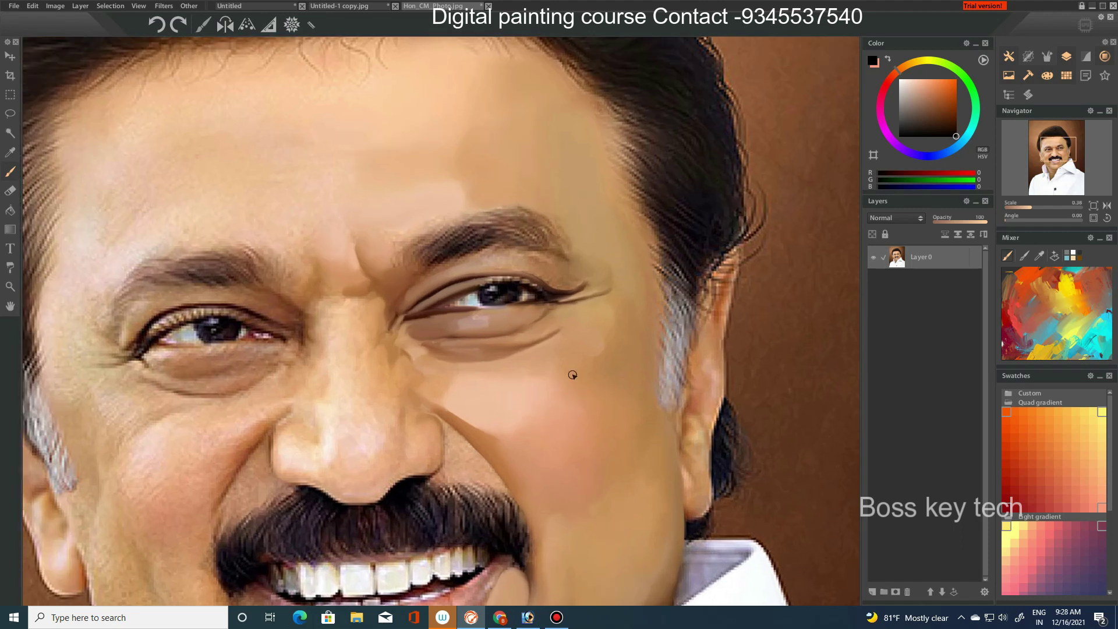
scroll(590, 338, up, 3)
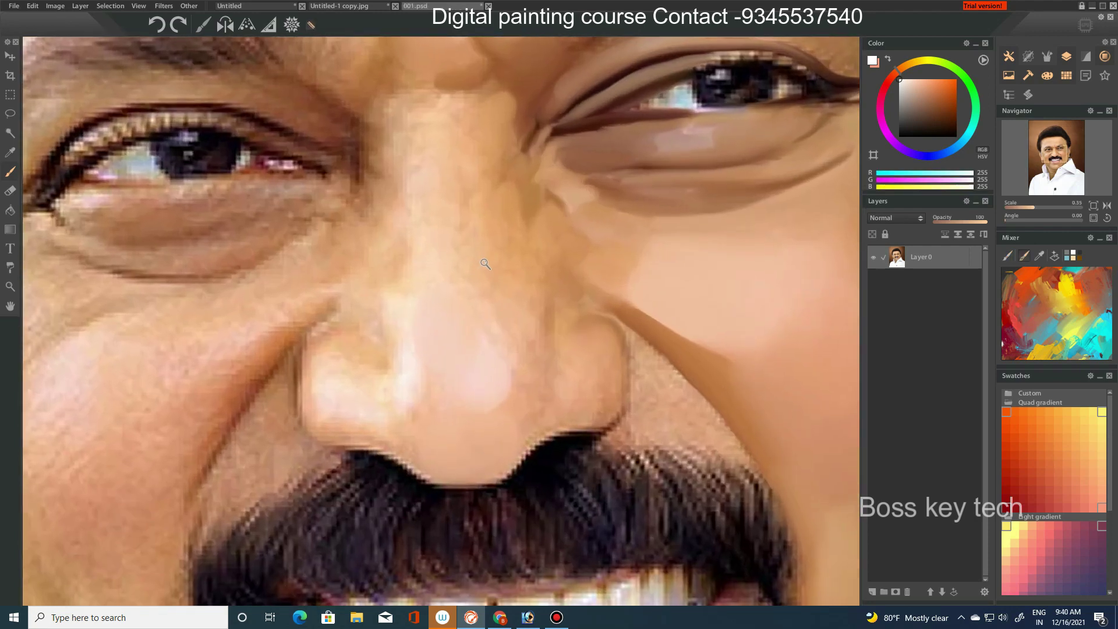
scroll(460, 326, down, 2)
key(Tab)
drag(552, 345, 407, 485)
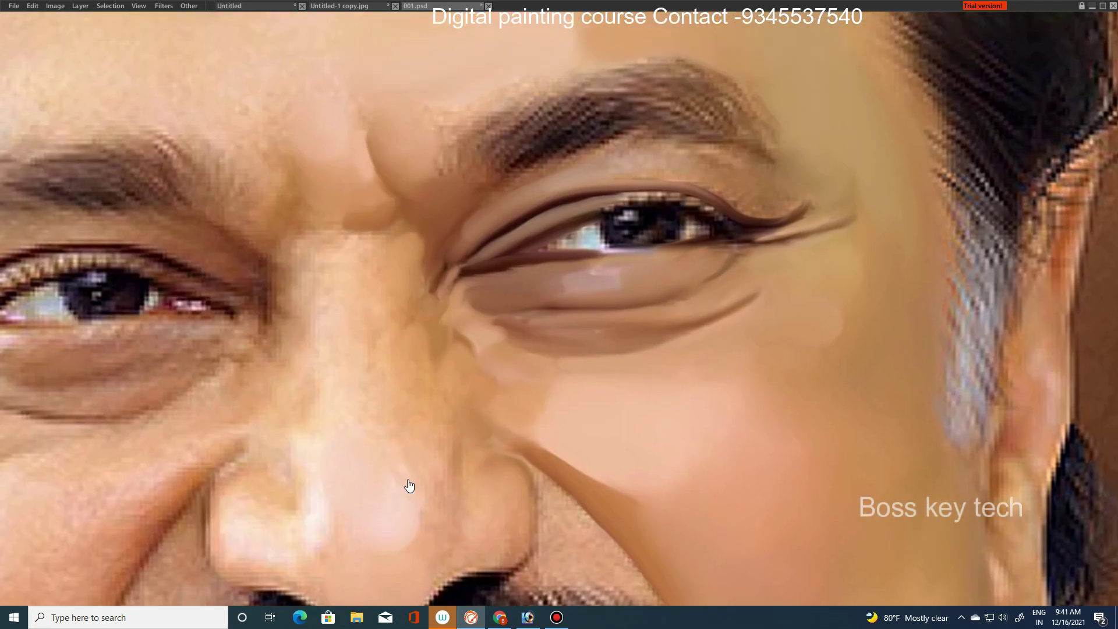
scroll(517, 328, up, 2)
drag(511, 312, 347, 370)
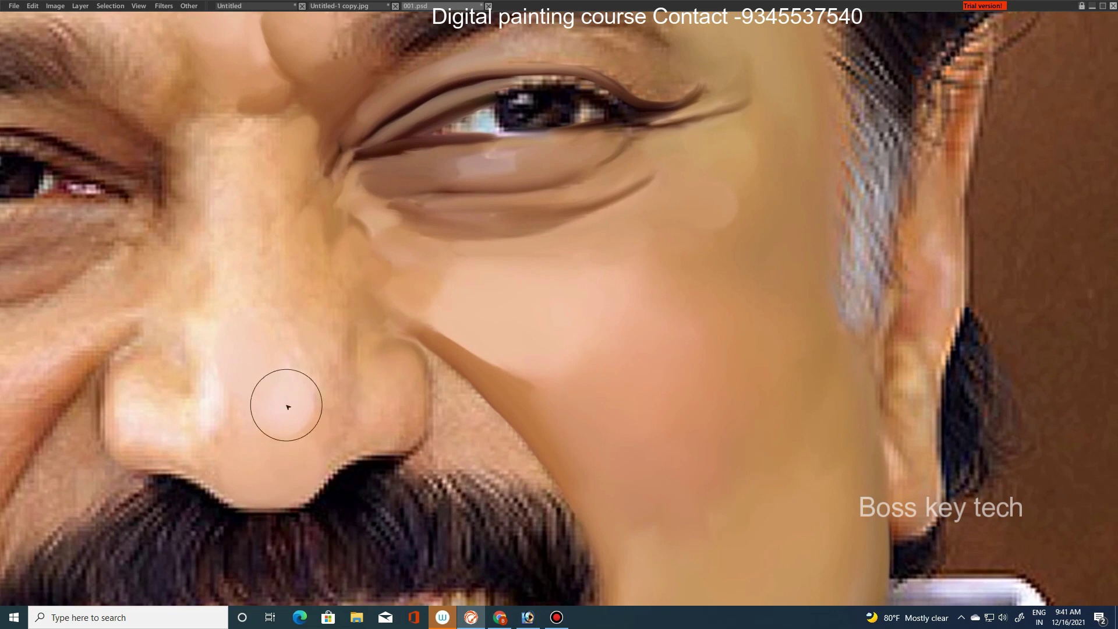
mouse_move(276, 341)
mouse_down()
mouse_move(292, 369)
mouse_move(282, 322)
mouse_move(325, 370)
mouse_move(312, 400)
mouse_move(316, 439)
mouse_move(326, 390)
mouse_move(308, 421)
mouse_move(286, 402)
mouse_up()
mouse_move(230, 443)
mouse_down()
mouse_move(226, 466)
mouse_move(212, 406)
mouse_move(219, 420)
mouse_up()
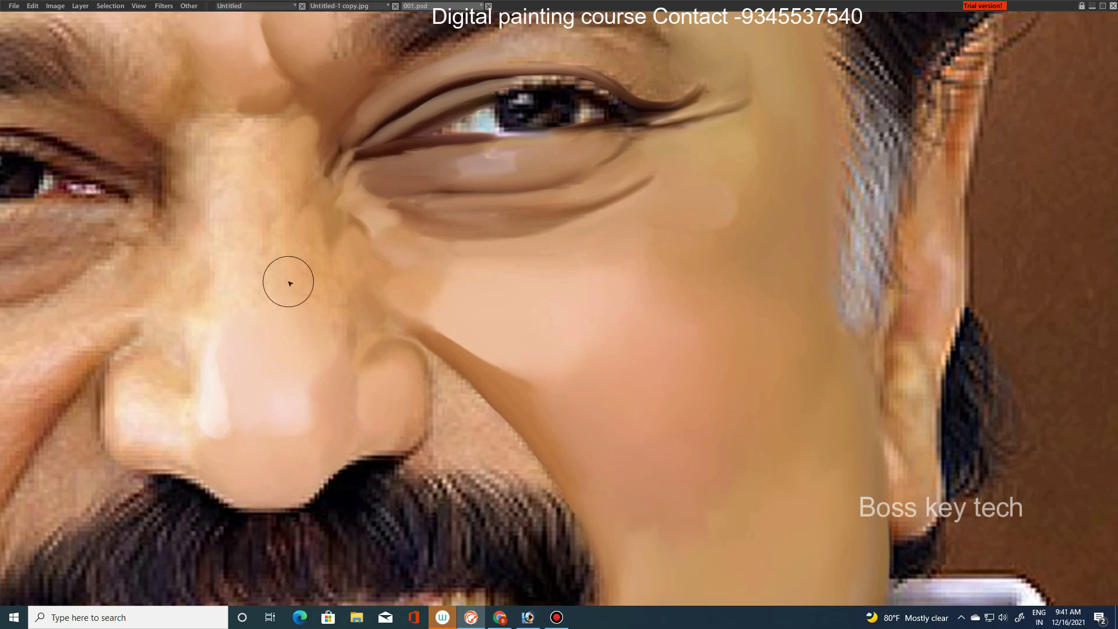
- Brighten the nose-bridge highlight and blend a soft shadow beside the inner eye corner
drag(212, 322, 213, 313)
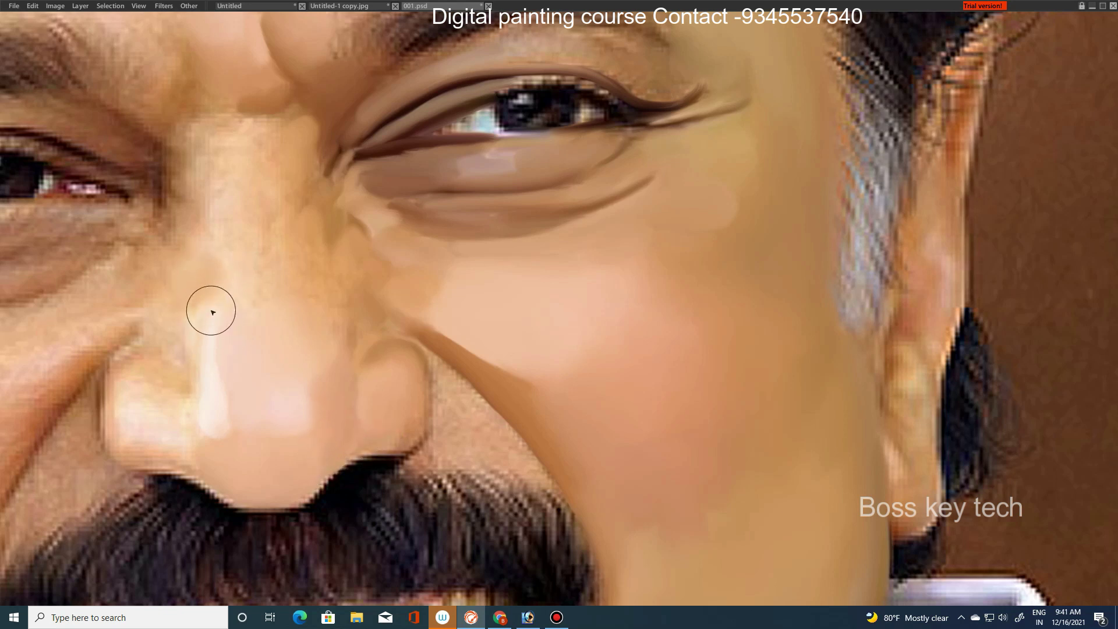
key(bracketright)
key(bracketright)
key(bracketright)
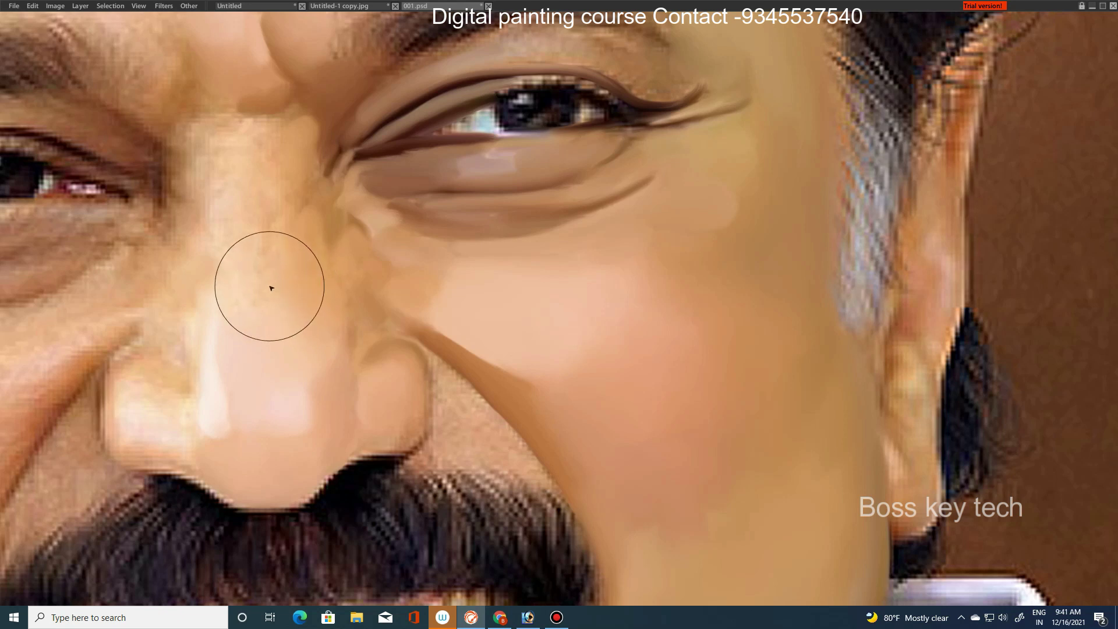
key(bracketleft)
key(bracketleft)
key(bracketleft)
key(bracketleft)
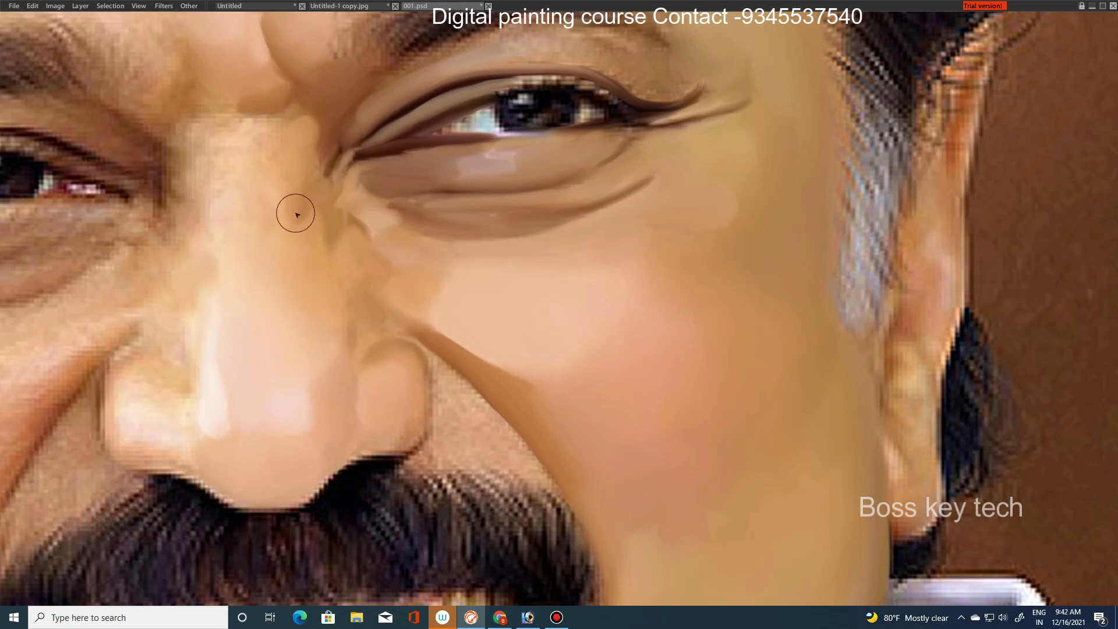
key(bracketright)
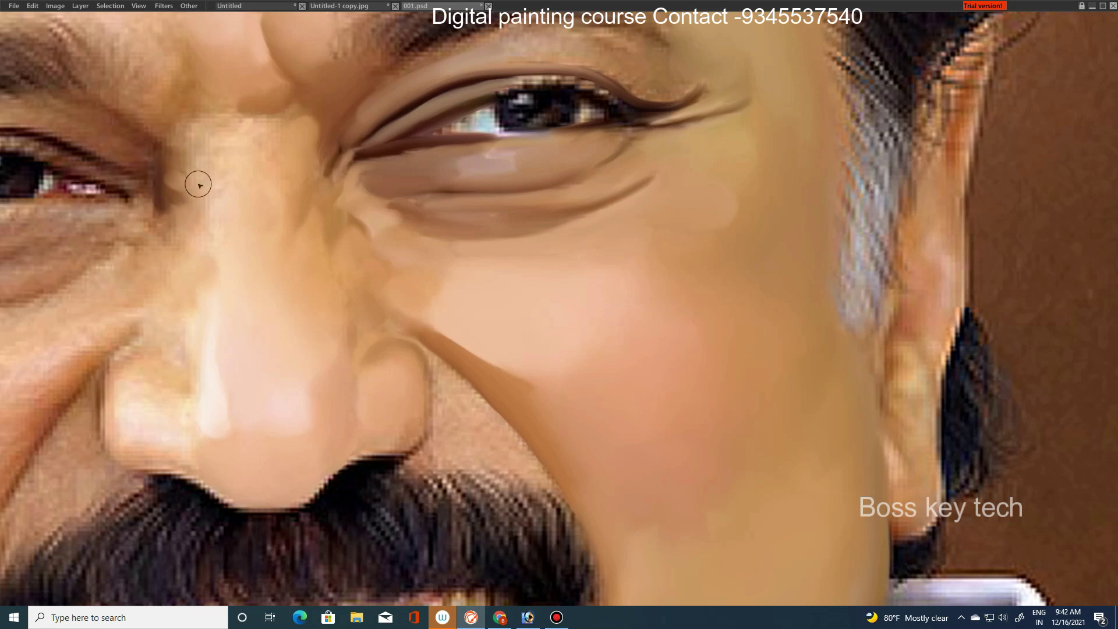
mouse_move(178, 174)
mouse_down()
mouse_move(177, 202)
mouse_move(220, 175)
mouse_move(193, 141)
mouse_move(259, 128)
mouse_up()
key(bracketright)
key(bracketright)
key(bracketright)
mouse_move(230, 186)
mouse_down()
mouse_move(220, 164)
mouse_move(192, 184)
mouse_move(186, 162)
mouse_up()
key(bracketleft)
key(bracketleft)
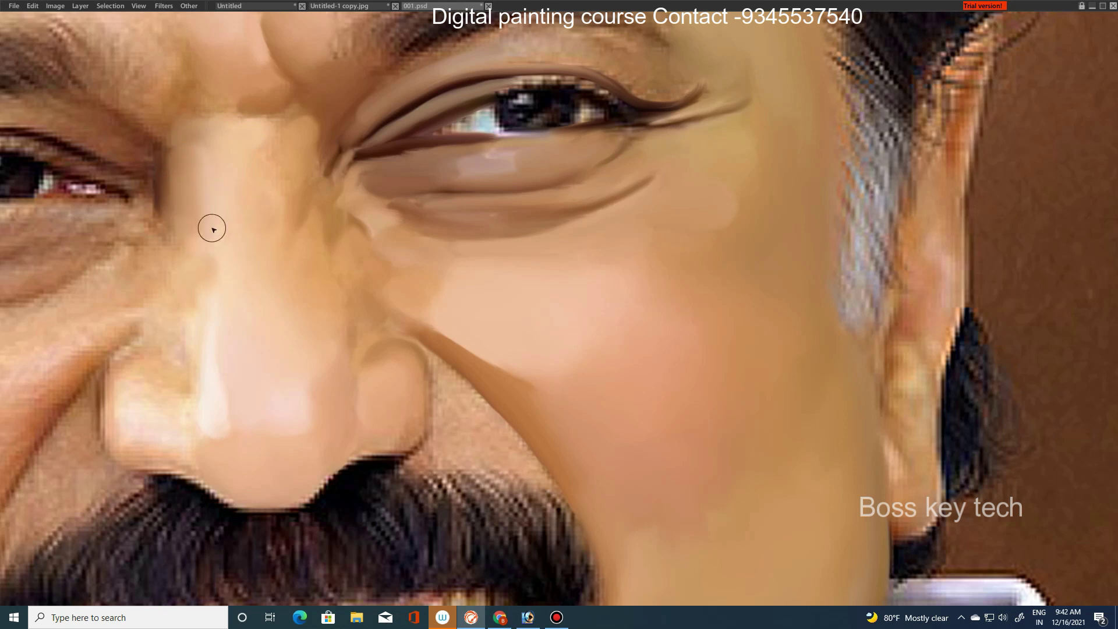
- Extend the bridge highlight, add a darker bridge smudge and pinkish nose-tip highlight, then fit to screen
drag(211, 290, 212, 243)
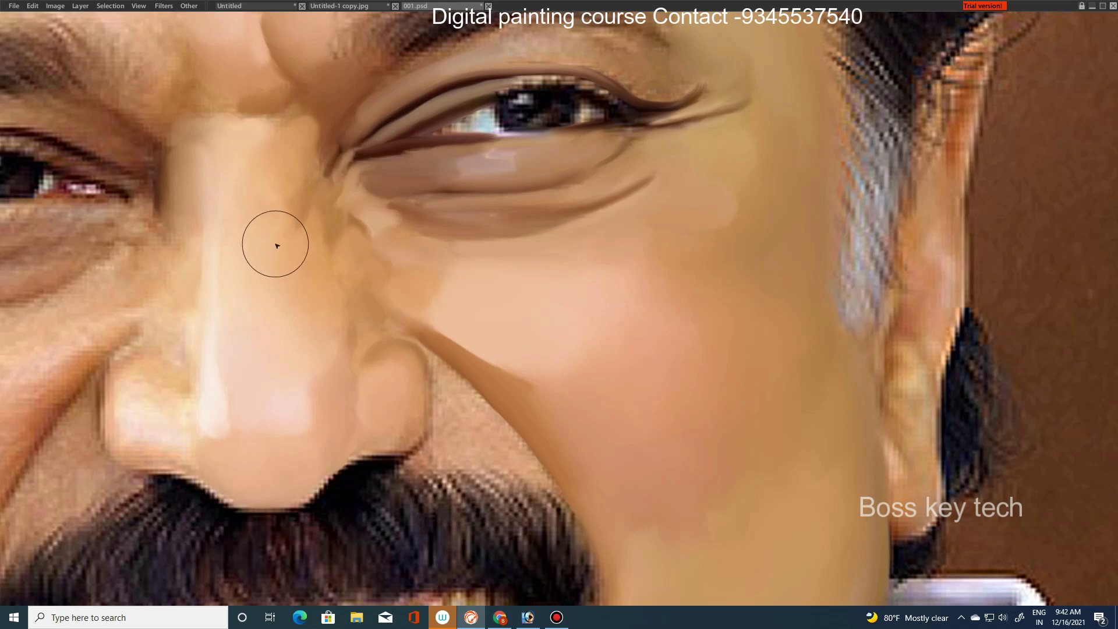
drag(275, 200, 318, 283)
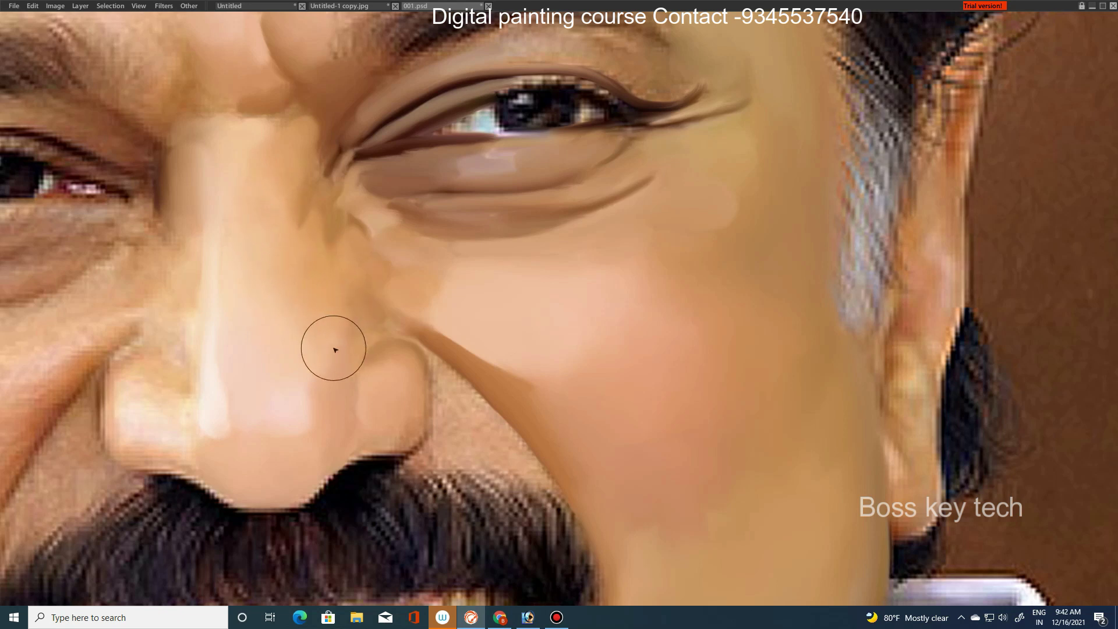
mouse_move(311, 415)
mouse_down()
mouse_move(280, 431)
mouse_move(247, 415)
mouse_up()
key(ctrl+0)
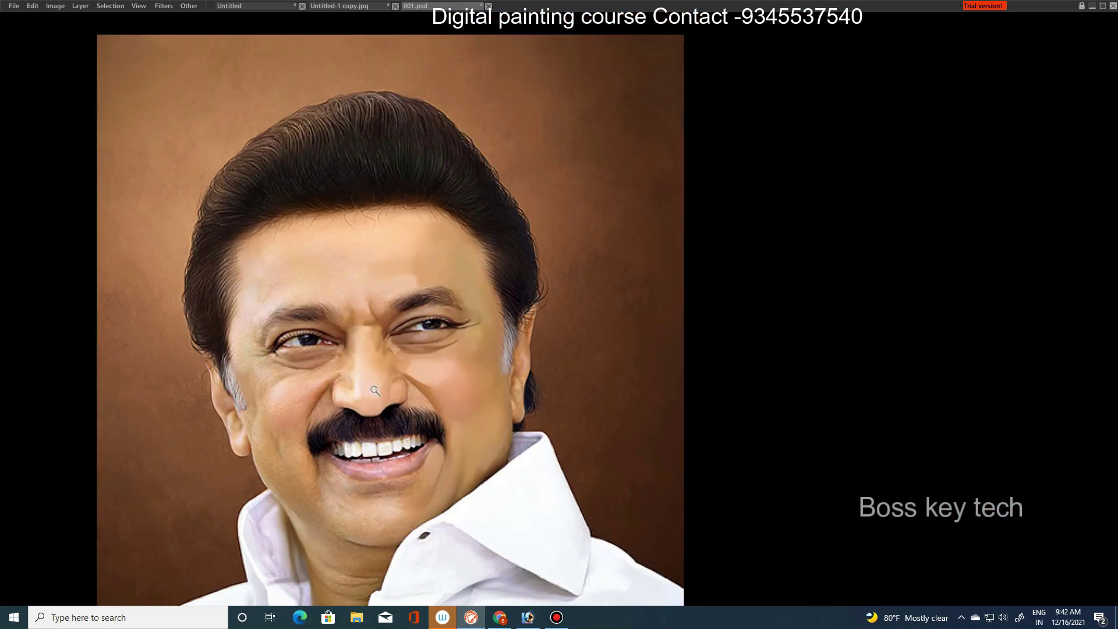
- Smooth the pixelated skin along the cheek edge, ear outline and neck edge
scroll(375, 390, up, 3)
scroll(375, 391, up, 2)
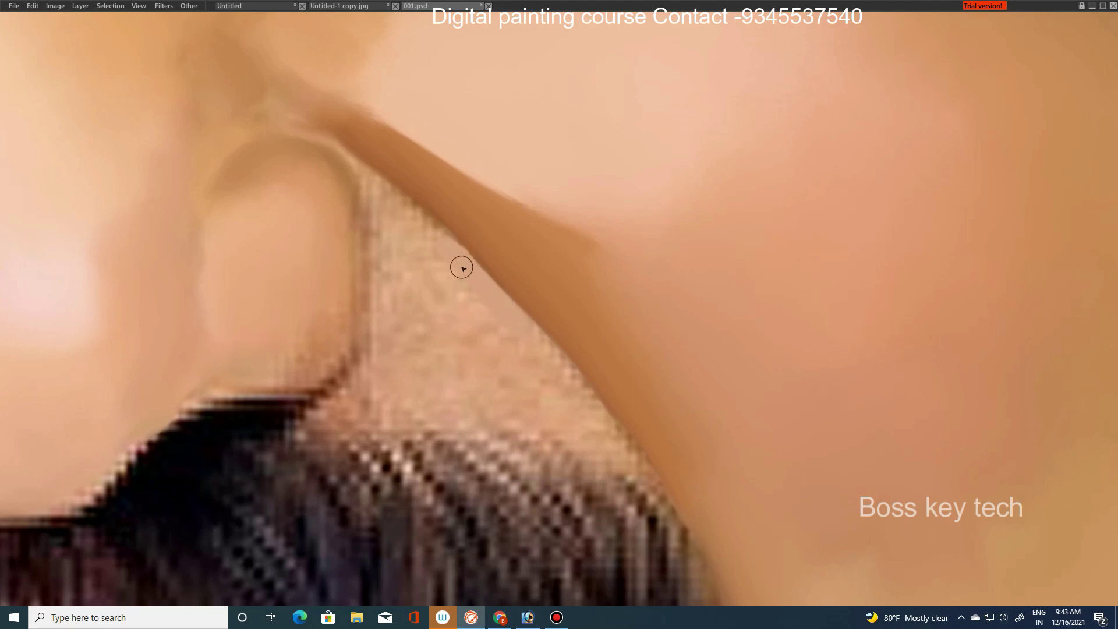
mouse_move(467, 339)
mouse_down()
mouse_move(442, 293)
mouse_move(456, 365)
mouse_move(412, 338)
mouse_move(417, 292)
mouse_move(450, 321)
mouse_up()
drag(434, 274, 410, 231)
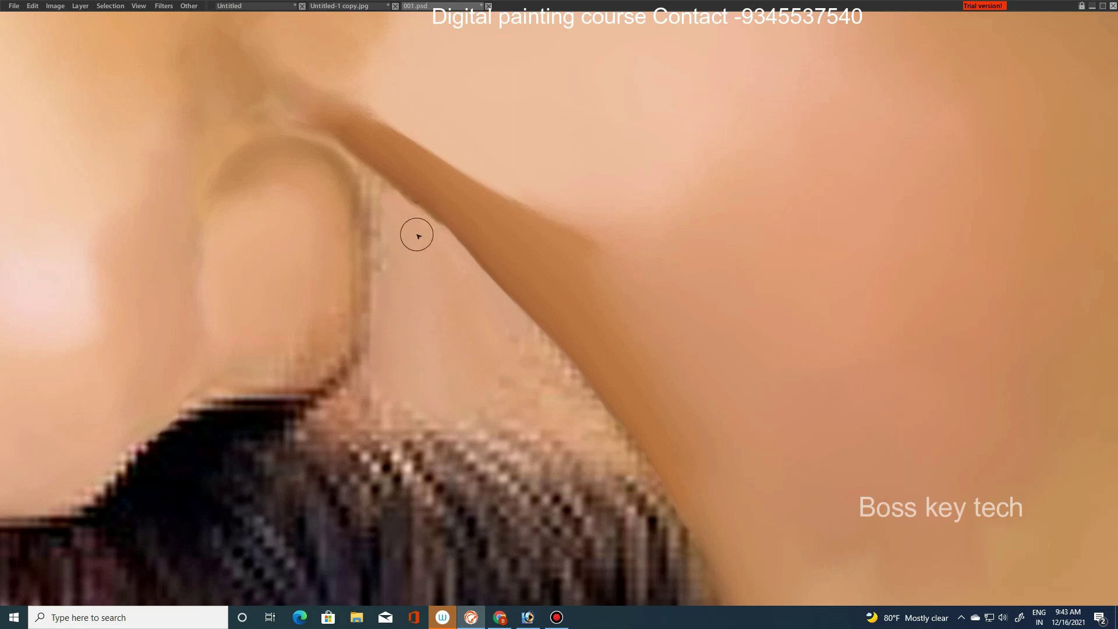
drag(405, 243, 380, 210)
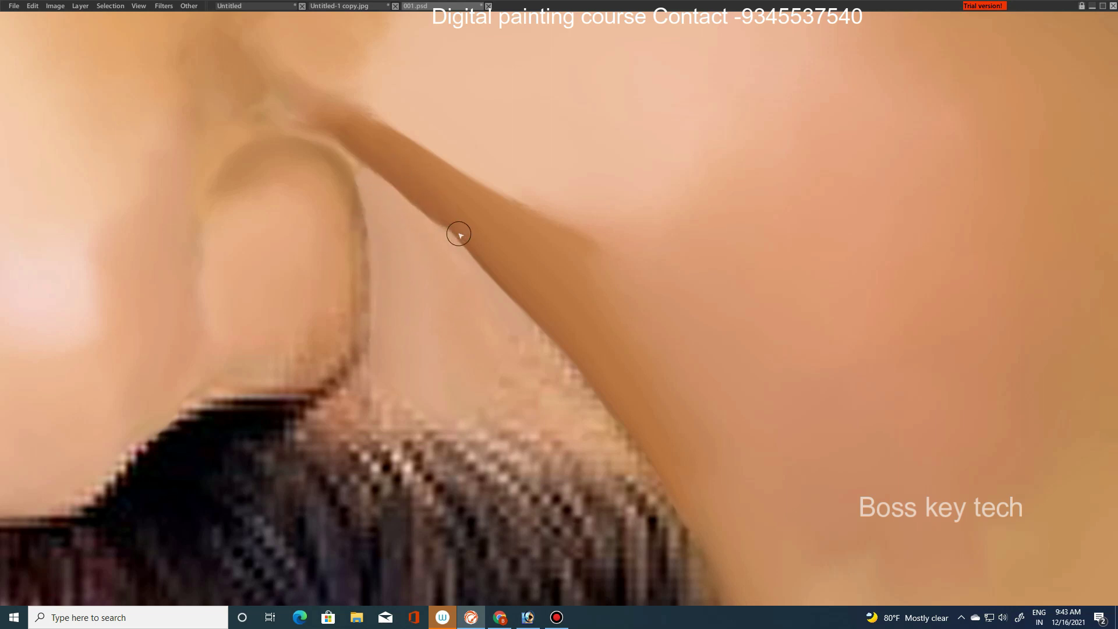
mouse_move(555, 379)
mouse_down()
mouse_move(505, 382)
mouse_move(489, 414)
mouse_move(536, 362)
mouse_move(599, 422)
mouse_up()
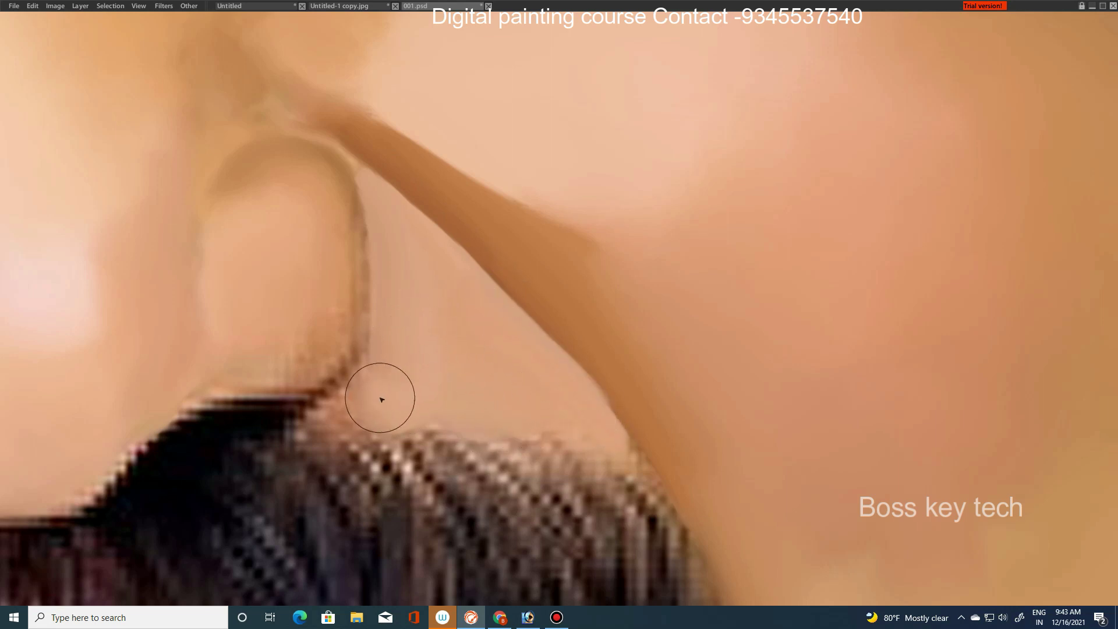
- Blend the ear's dark bottom and right-edge outline into the skin, curving the lower-right edge
drag(381, 400, 380, 419)
key(bracketleft)
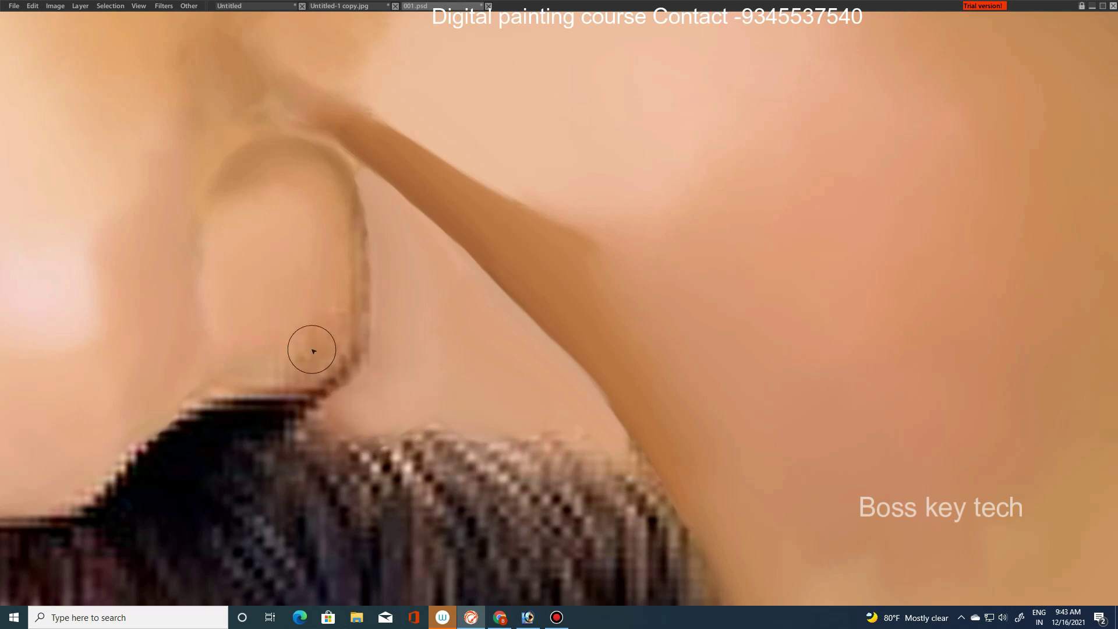
drag(314, 351, 332, 302)
key(bracketright)
mouse_move(295, 360)
mouse_down()
mouse_move(262, 367)
mouse_move(338, 348)
mouse_move(357, 326)
mouse_move(339, 361)
mouse_up()
key(bracketright)
mouse_move(306, 395)
mouse_down()
mouse_move(320, 374)
mouse_move(307, 375)
mouse_move(315, 382)
mouse_up()
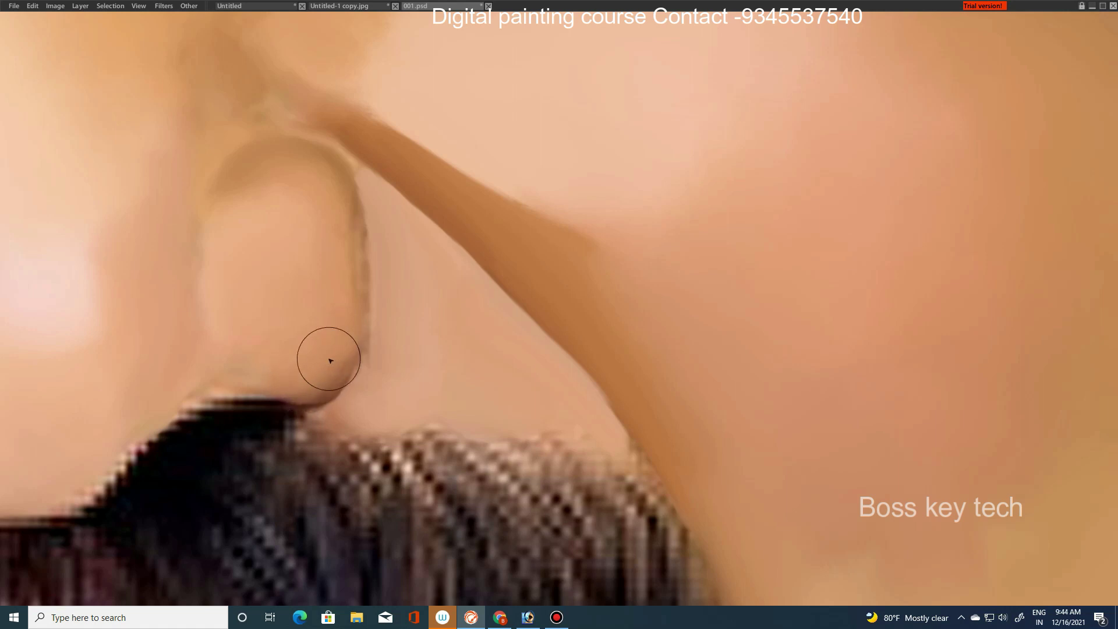
mouse_move(332, 364)
mouse_down()
mouse_move(350, 320)
mouse_move(350, 270)
mouse_move(320, 223)
mouse_move(337, 225)
mouse_move(322, 169)
mouse_up()
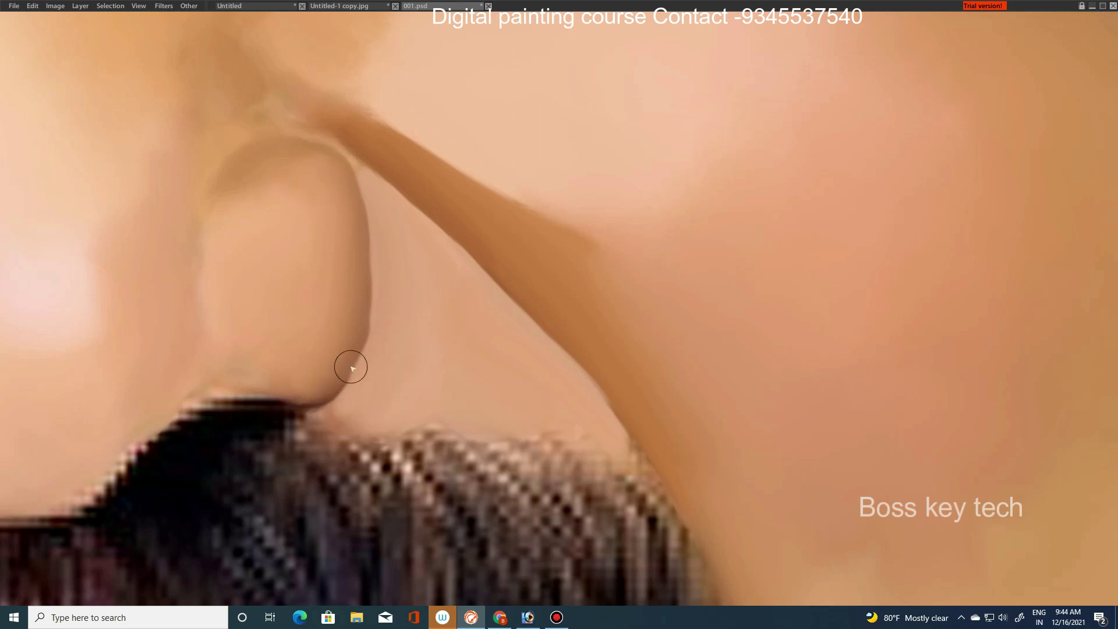
drag(336, 386, 354, 287)
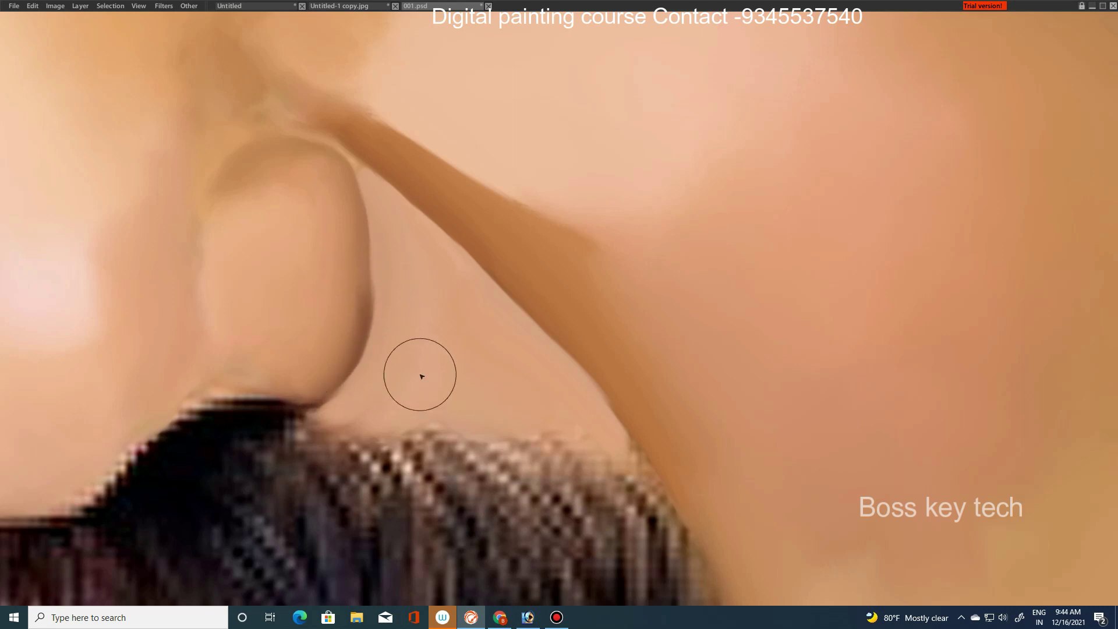
scroll(348, 303, down, 2)
- Repaint and smooth the ear edge with a half-size brush
scroll(348, 303, down, 3)
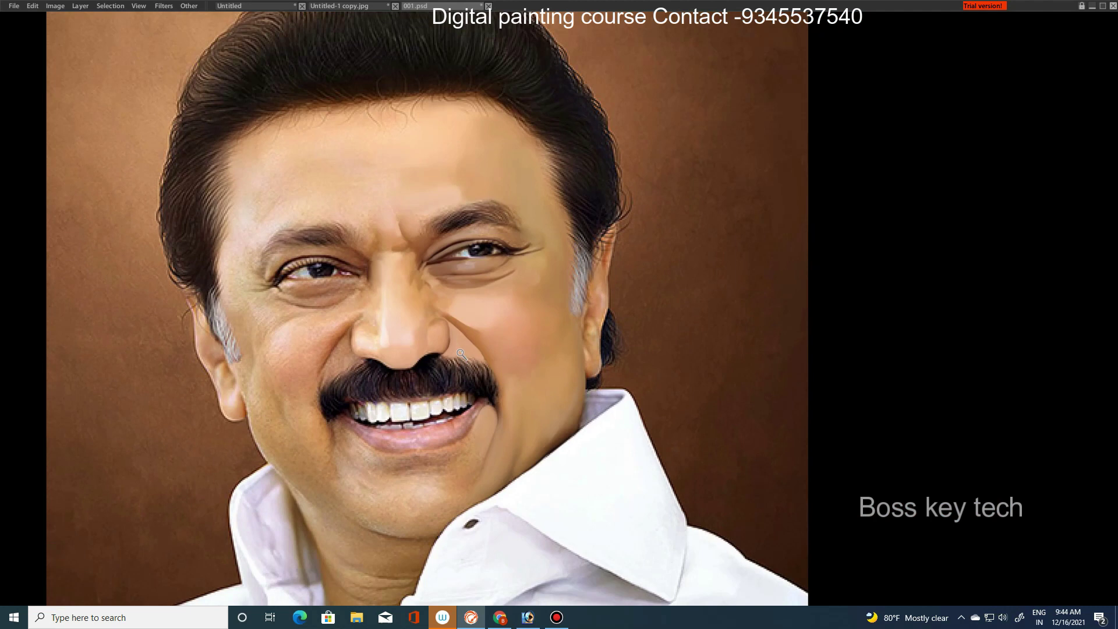
scroll(499, 382, up, 3)
scroll(499, 382, up, 2)
key(bracketleft)
key(bracketleft)
key(bracketleft)
mouse_move(474, 369)
mouse_down()
mouse_move(497, 302)
mouse_move(481, 260)
mouse_move(504, 257)
mouse_move(513, 429)
mouse_up()
key(bracketleft)
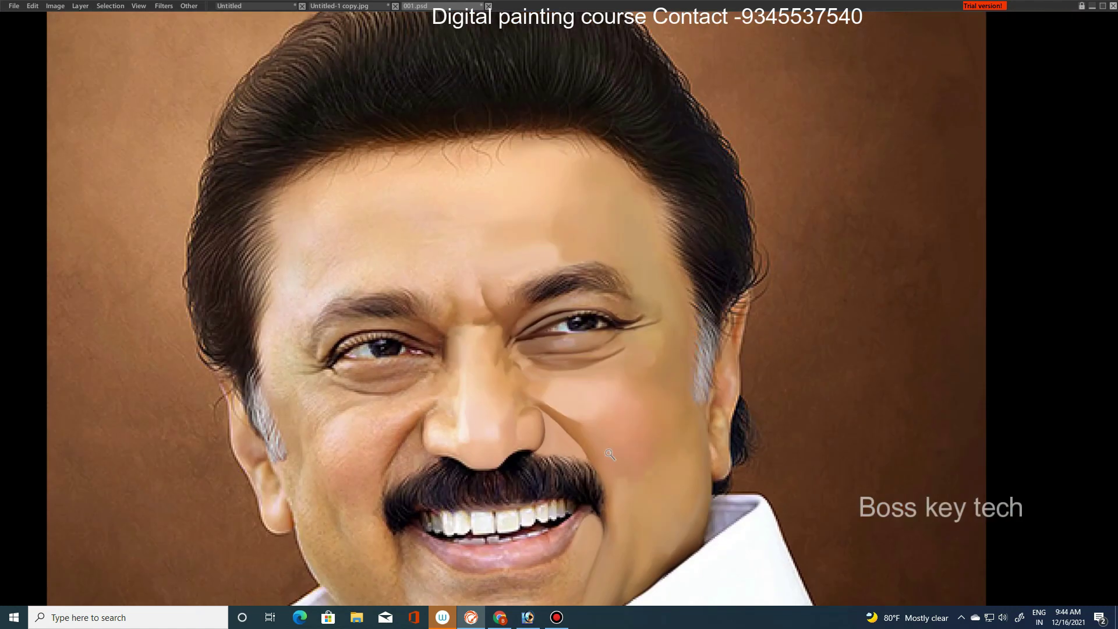
scroll(610, 454, down, 1)
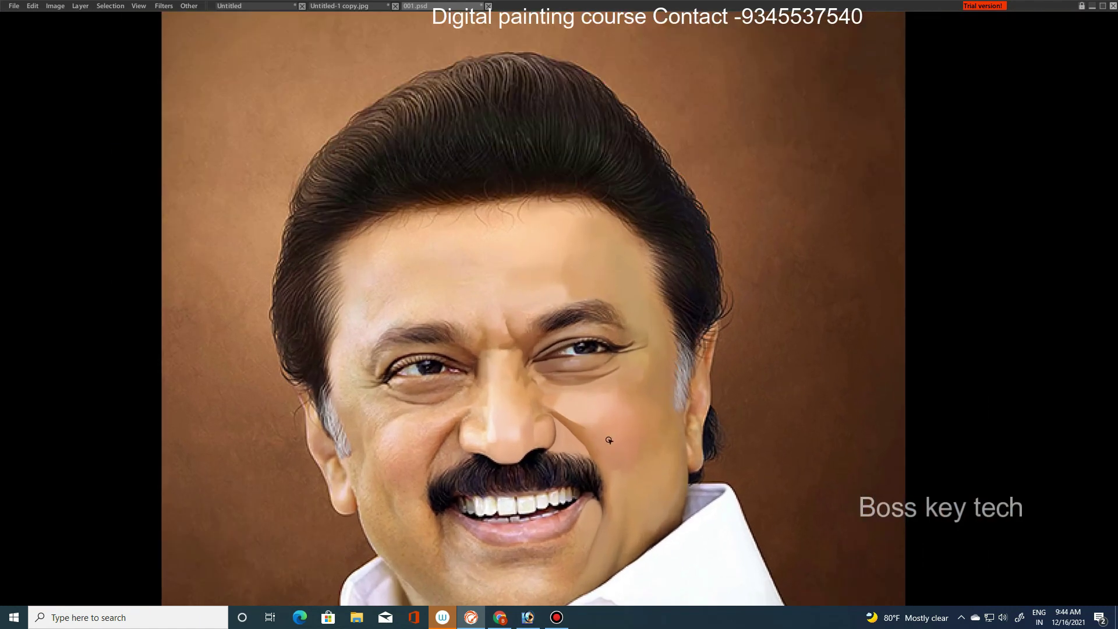
scroll(480, 456, up, 3)
scroll(569, 449, up, 2)
scroll(577, 462, up, 1)
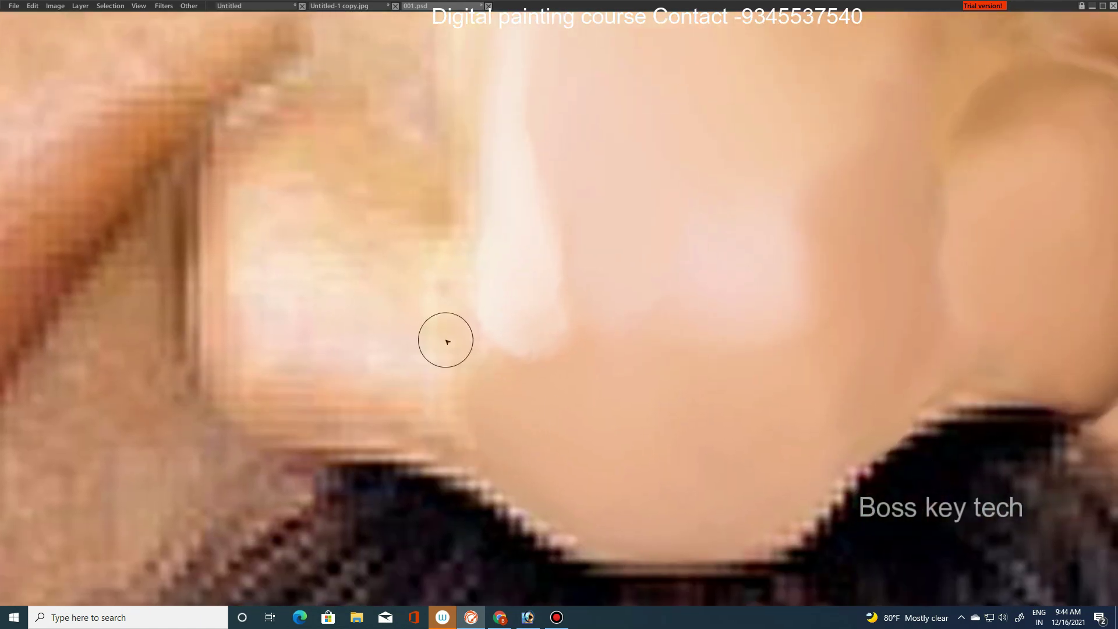
- Lighten skin left of the nose, smooth the banded skin below it, and soften its upper-left edge
mouse_move(342, 322)
mouse_down()
mouse_move(260, 257)
mouse_move(250, 227)
mouse_up()
key(bracketright)
key(bracketright)
mouse_move(385, 424)
mouse_down()
mouse_move(299, 399)
mouse_move(481, 434)
mouse_up()
key(bracketleft)
key(bracketleft)
mouse_move(262, 399)
mouse_down()
mouse_move(224, 361)
mouse_move(199, 250)
mouse_move(267, 384)
mouse_move(299, 367)
mouse_move(311, 393)
mouse_up()
drag(227, 172, 290, 140)
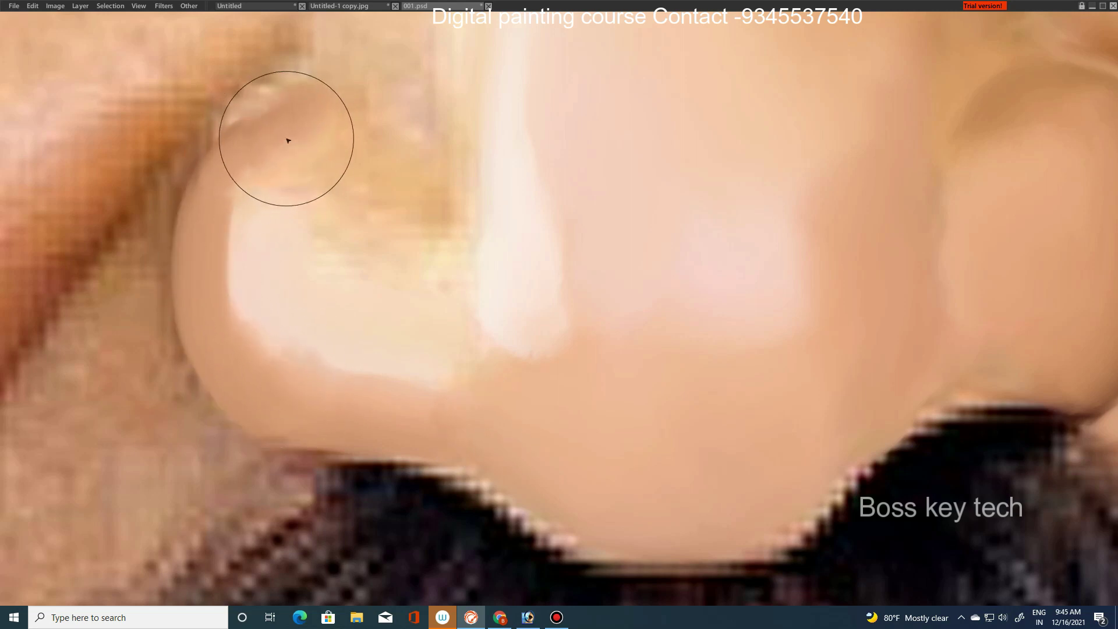
- Shade the upper nostril darker tan, then lighten and extend the lower nostril edge with skin tone
key(bracketright)
mouse_move(372, 155)
mouse_down()
mouse_move(370, 202)
mouse_move(407, 227)
mouse_move(357, 180)
mouse_move(274, 190)
mouse_move(372, 284)
mouse_up()
key(bracketright)
key(bracketleft)
key(bracketright)
key(bracketleft)
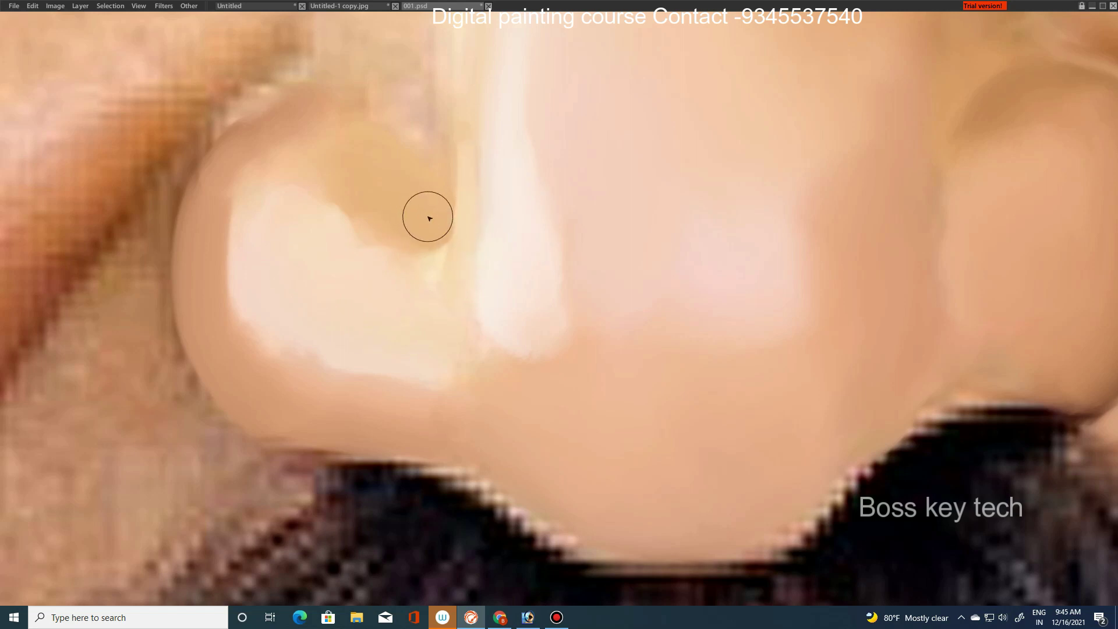
mouse_move(468, 336)
mouse_down()
mouse_move(481, 402)
mouse_move(529, 407)
mouse_move(583, 387)
mouse_up()
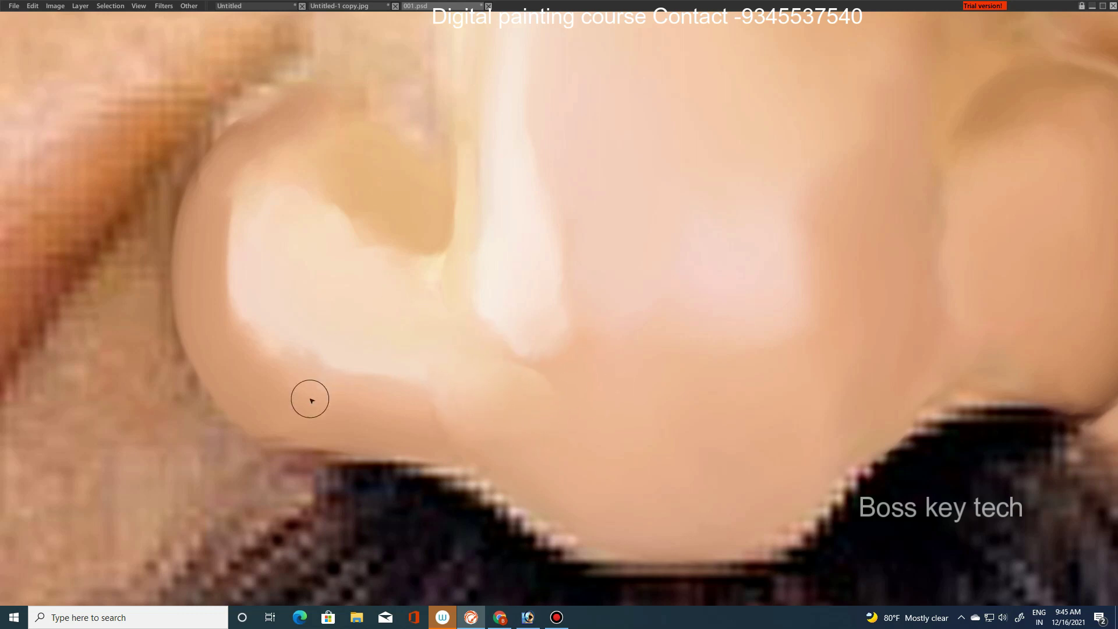
mouse_move(268, 426)
mouse_down()
mouse_move(357, 445)
mouse_move(334, 457)
mouse_move(413, 453)
mouse_move(497, 482)
mouse_move(379, 400)
mouse_move(422, 429)
mouse_move(569, 460)
mouse_move(489, 457)
mouse_move(619, 462)
mouse_move(717, 382)
mouse_up()
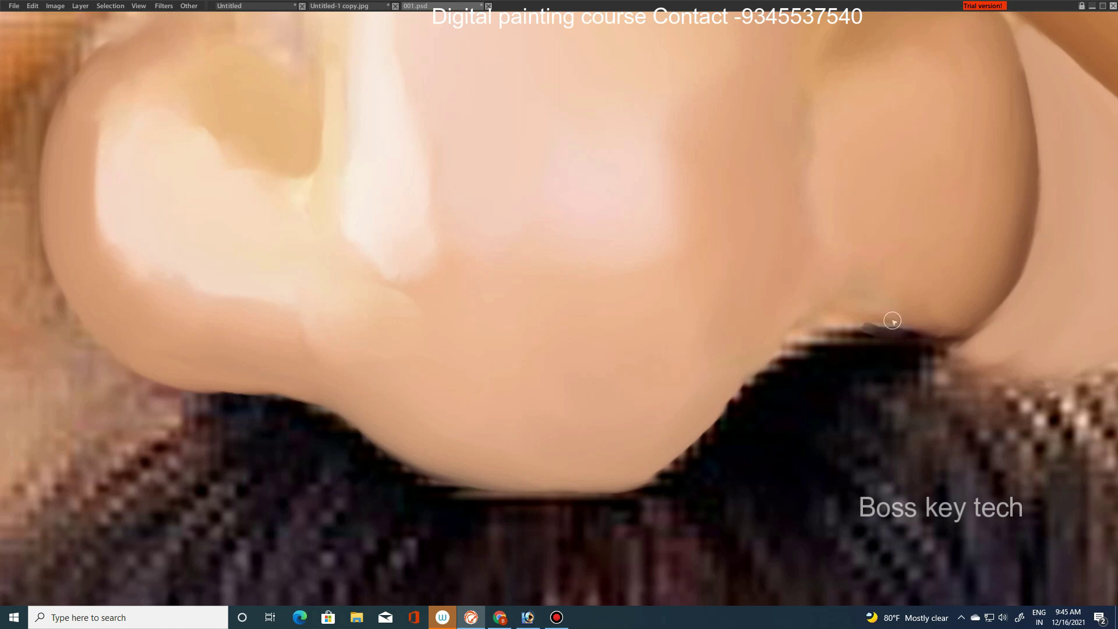
scroll(892, 320, down, 5)
scroll(816, 361, down, 3)
scroll(757, 396, up, 2)
- Smooth the cheek contour near the ear and blend down along the crease toward the mustache
scroll(709, 419, up, 2)
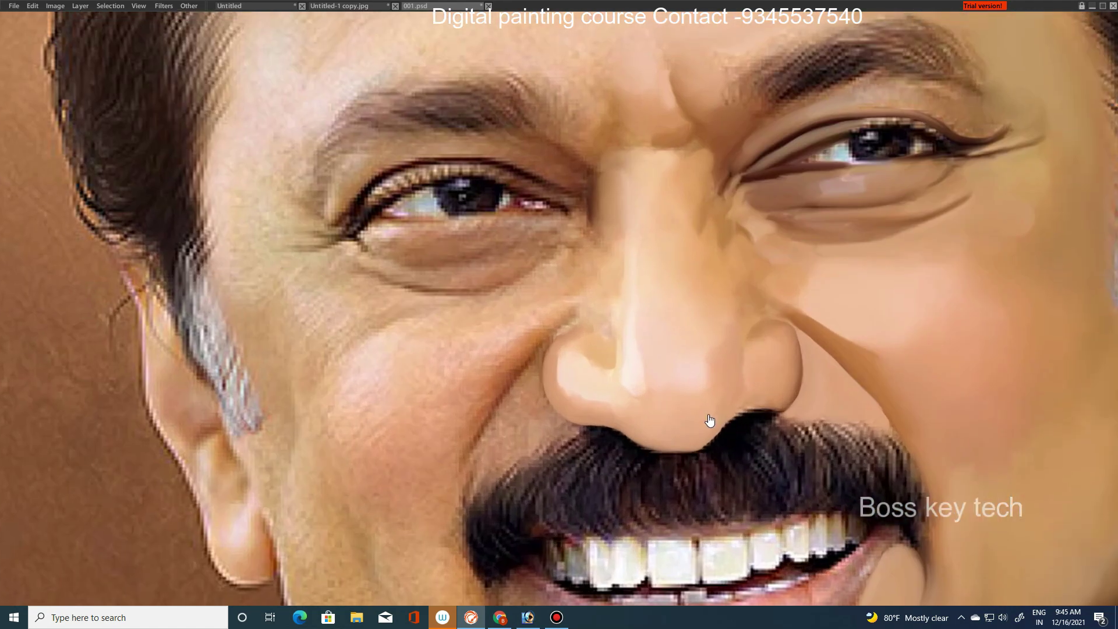
scroll(687, 350, down, 2)
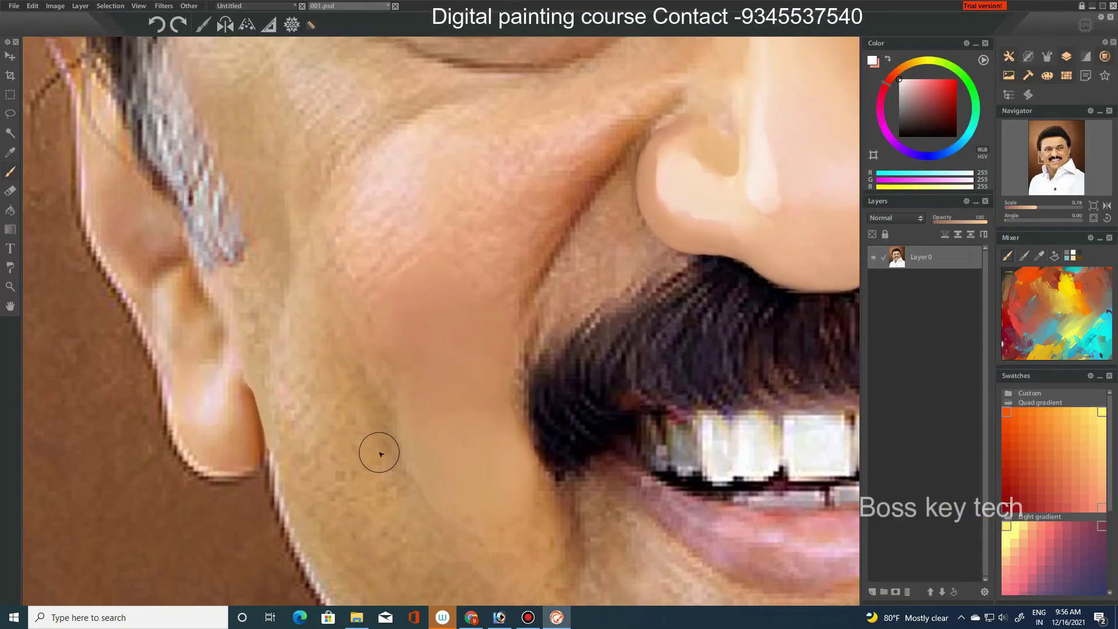
key(bracketright)
mouse_move(338, 492)
mouse_down()
mouse_move(375, 460)
mouse_move(362, 424)
mouse_move(338, 414)
mouse_up()
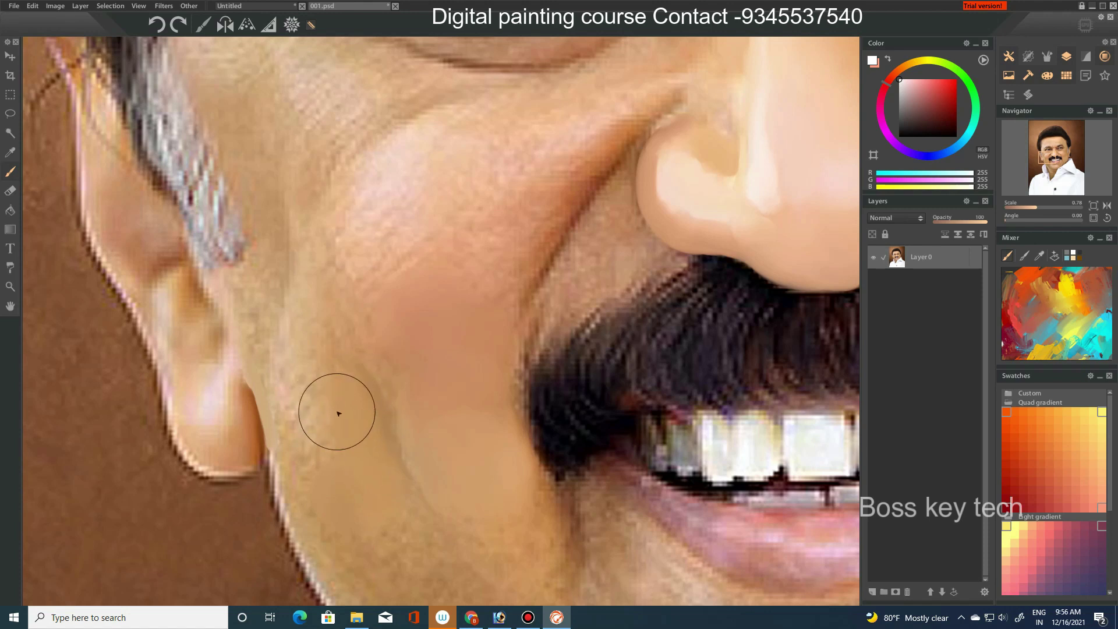
key(bracketleft)
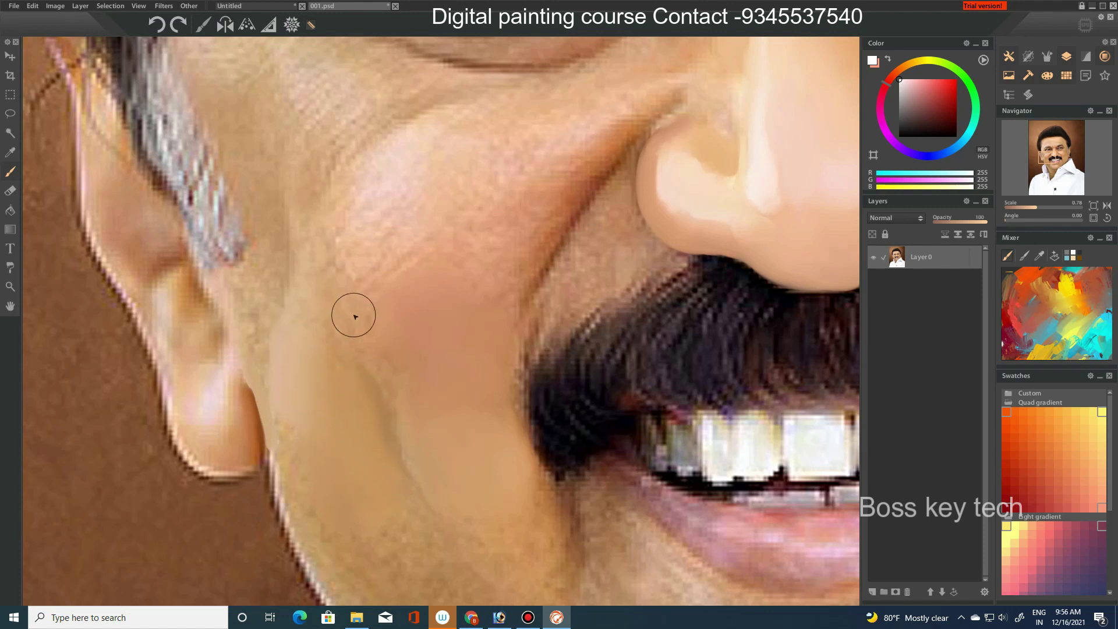
mouse_move(373, 319)
mouse_down()
mouse_move(357, 267)
mouse_move(394, 309)
mouse_move(414, 425)
mouse_move(404, 392)
mouse_up()
drag(387, 353, 467, 399)
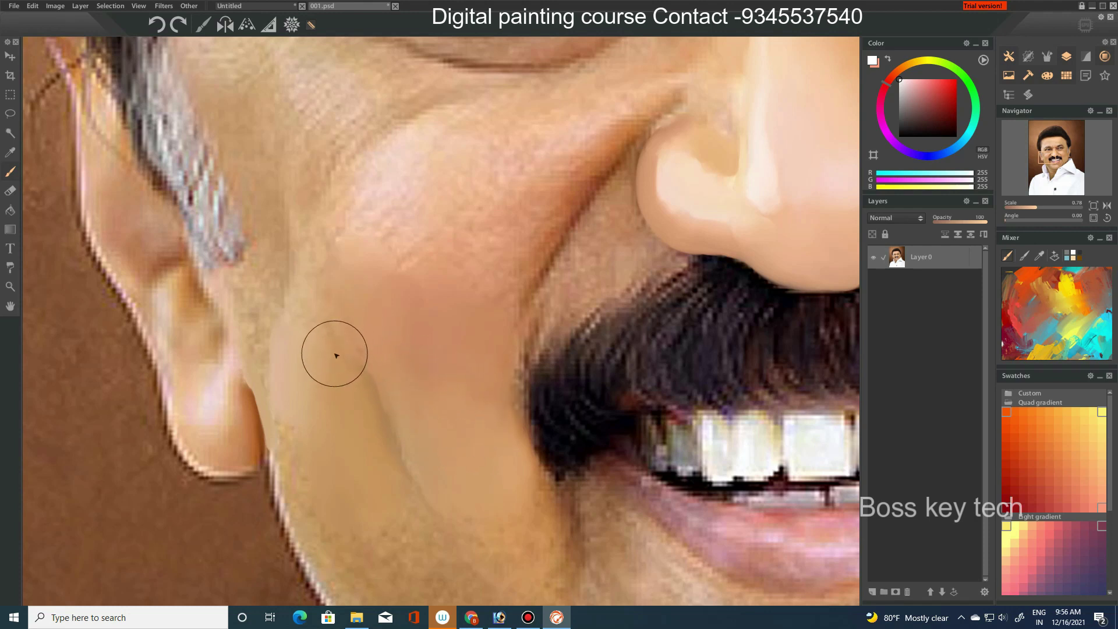
drag(405, 401, 425, 454)
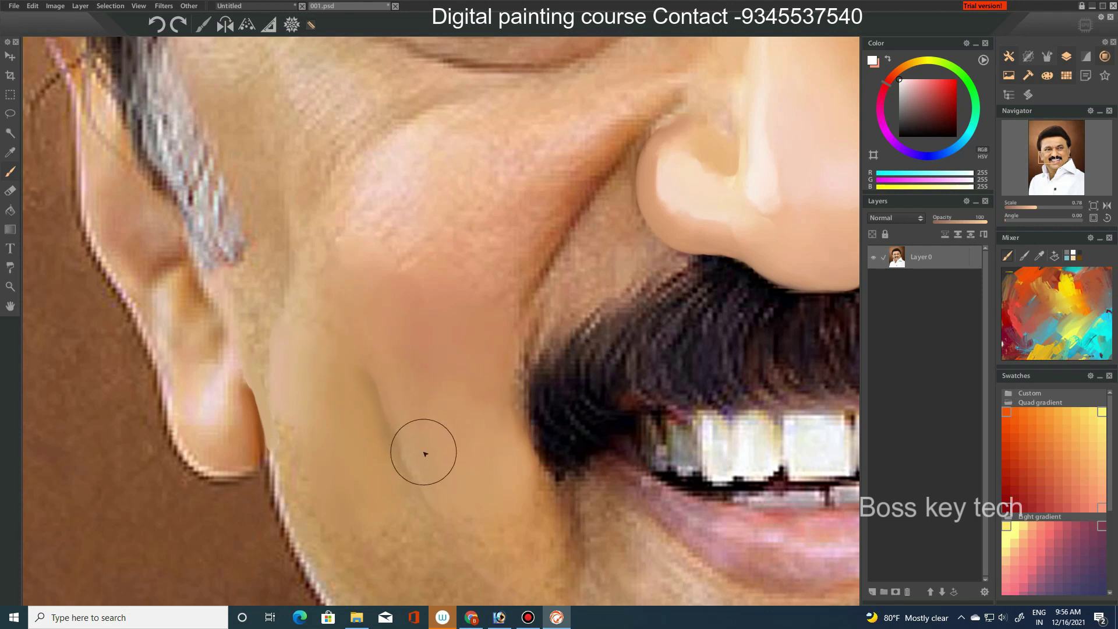
drag(365, 383, 371, 425)
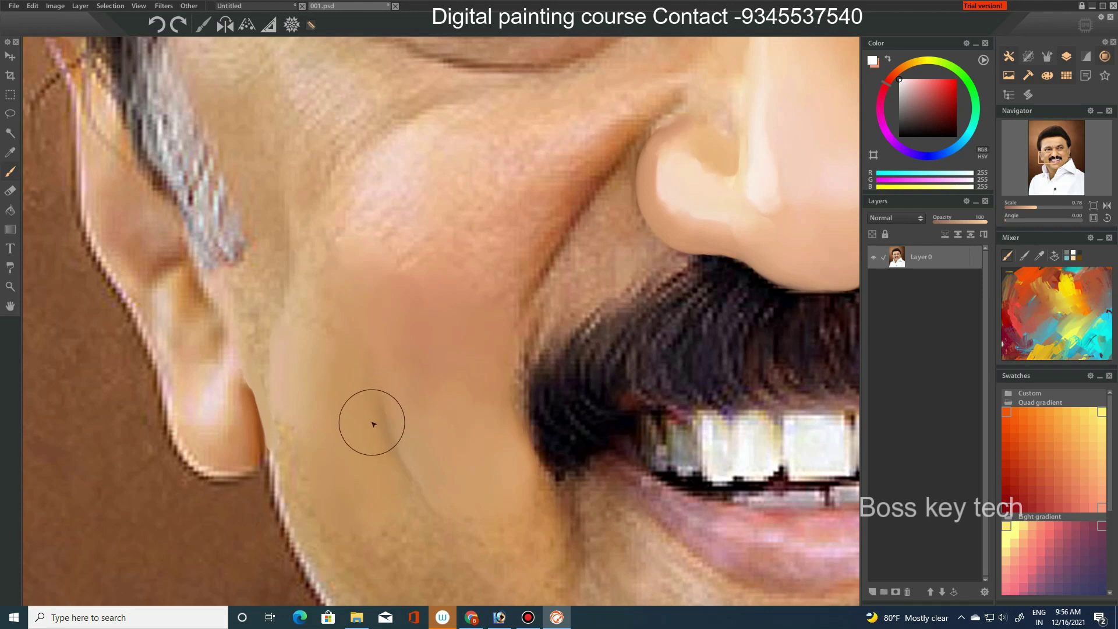
- Extend smooth skin left across the cheek, lighten the cheek patch, and blend the crease edge
mouse_move(330, 277)
mouse_down()
mouse_move(320, 310)
mouse_move(292, 336)
mouse_up()
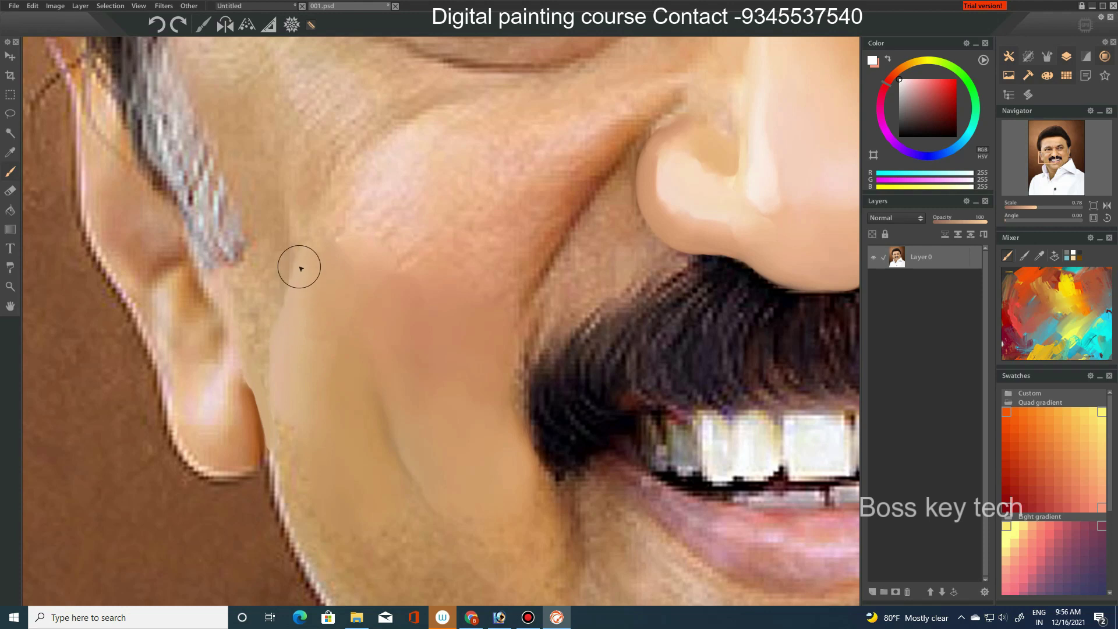
mouse_move(345, 296)
mouse_down()
mouse_move(357, 312)
mouse_move(472, 294)
mouse_move(482, 282)
mouse_move(451, 301)
mouse_move(477, 247)
mouse_move(477, 264)
mouse_move(455, 282)
mouse_move(410, 268)
mouse_move(442, 377)
mouse_move(454, 382)
mouse_move(435, 307)
mouse_move(442, 260)
mouse_move(432, 281)
mouse_move(459, 264)
mouse_move(440, 281)
mouse_move(455, 275)
mouse_move(342, 263)
mouse_up()
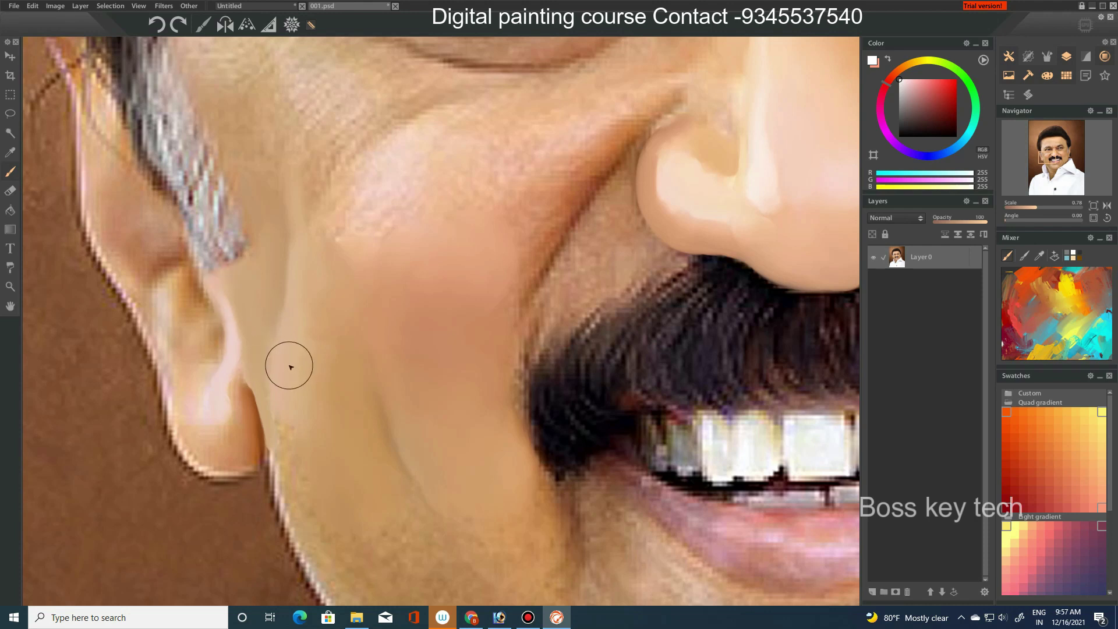
mouse_move(396, 174)
mouse_down()
mouse_move(372, 212)
mouse_move(342, 225)
mouse_move(320, 205)
mouse_move(314, 250)
mouse_move(357, 282)
mouse_move(413, 279)
mouse_move(432, 319)
mouse_move(375, 280)
mouse_move(524, 218)
mouse_up()
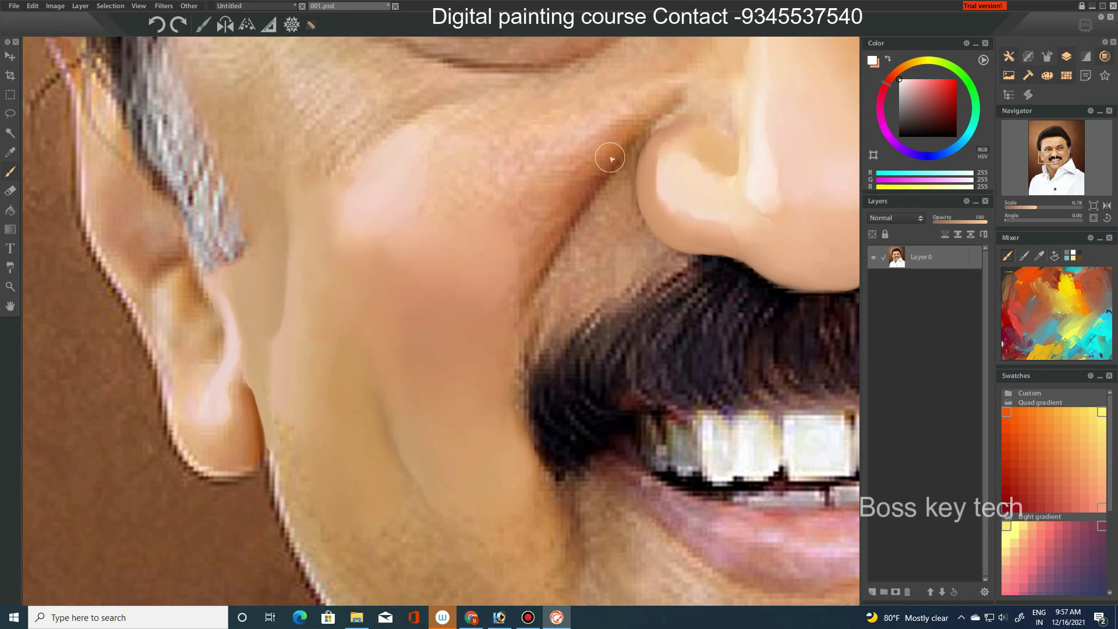
drag(583, 197, 554, 251)
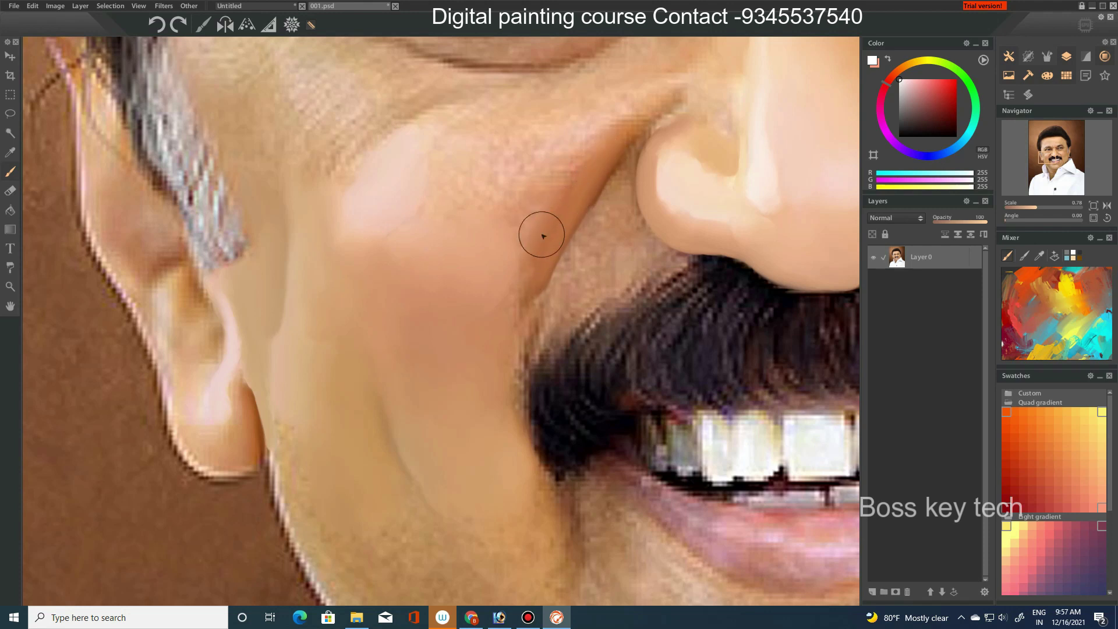
mouse_move(527, 271)
mouse_down()
mouse_move(518, 288)
mouse_move(504, 282)
mouse_move(509, 217)
mouse_move(481, 211)
mouse_move(525, 165)
mouse_move(484, 235)
mouse_move(509, 237)
mouse_move(452, 312)
mouse_move(414, 267)
mouse_move(431, 283)
mouse_up()
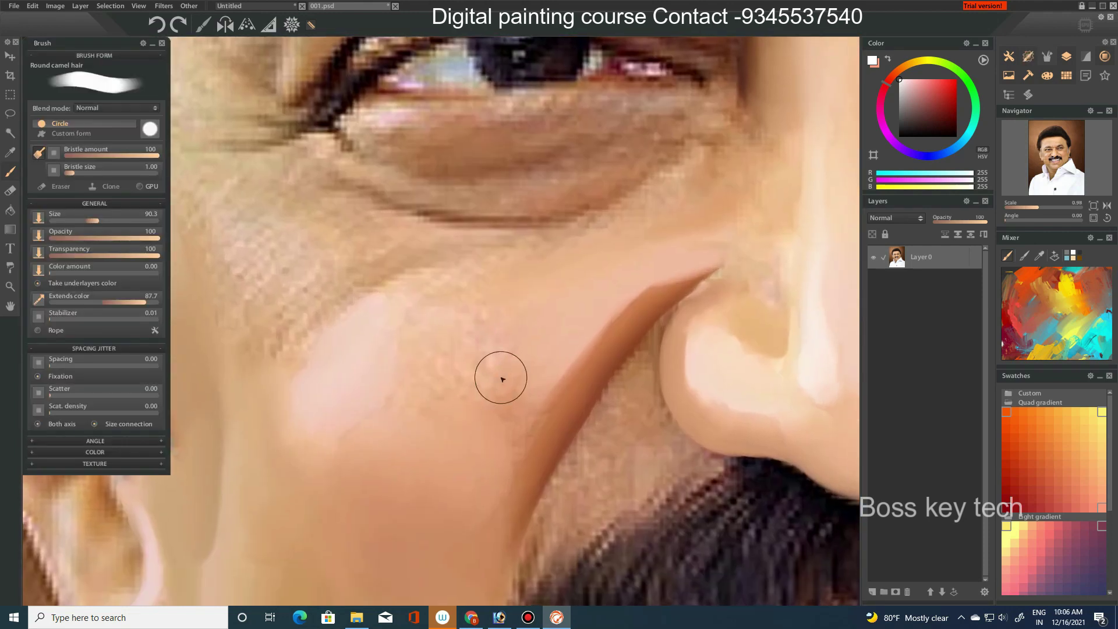
- Smooth the cheek skin below the eye with brush sizes around 142–149
key(])
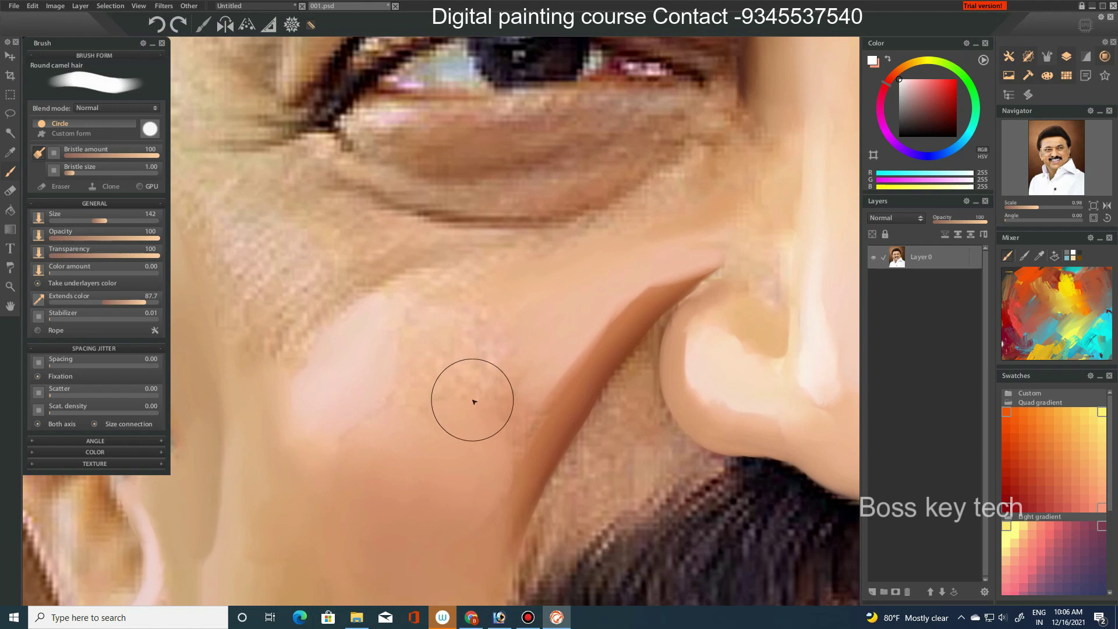
drag(469, 394, 481, 343)
key([)
key(])
mouse_move(439, 342)
mouse_down()
mouse_move(425, 399)
mouse_move(397, 442)
mouse_move(408, 464)
mouse_move(389, 470)
mouse_move(395, 447)
mouse_move(542, 325)
mouse_up()
- Set the camel-hair brush to size 161, bristle size 3.26 and spacing 0.06
key([)
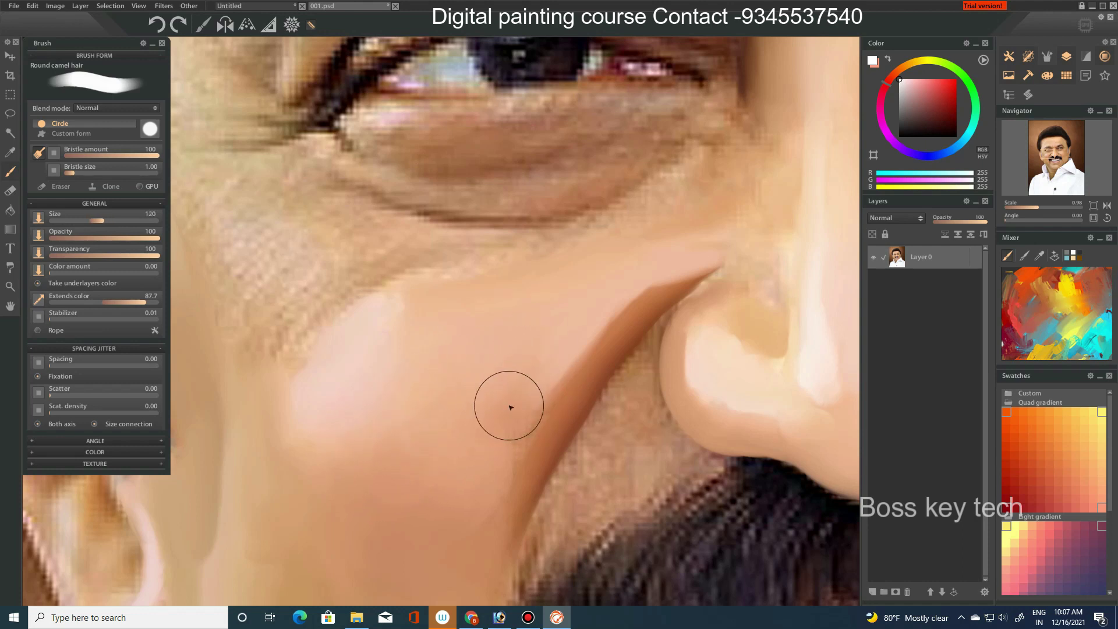
key([)
key(])
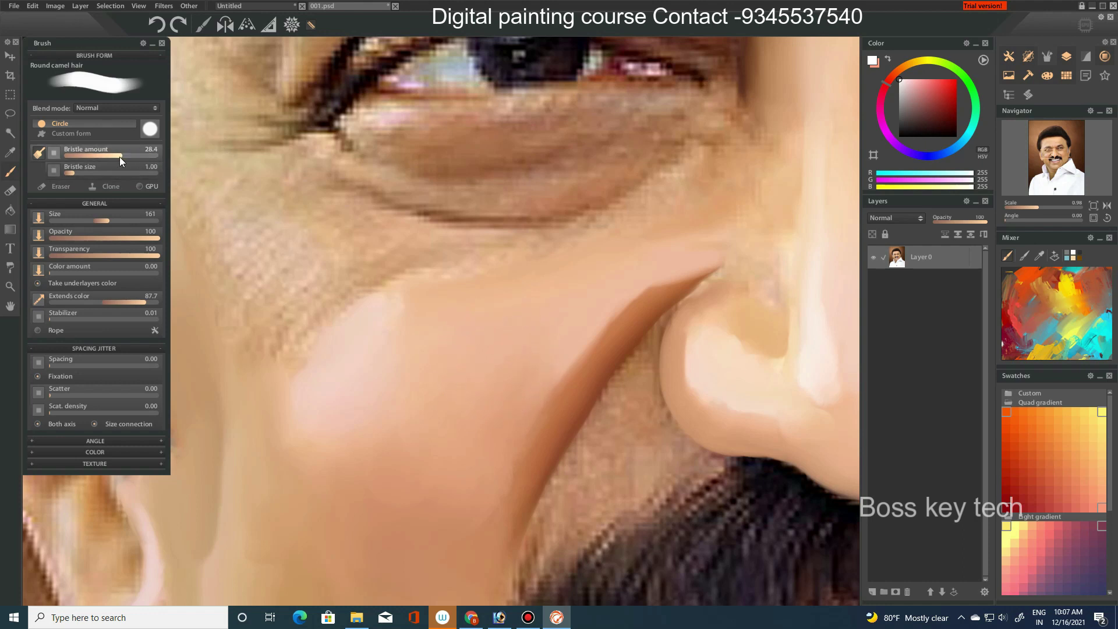
drag(72, 172, 96, 172)
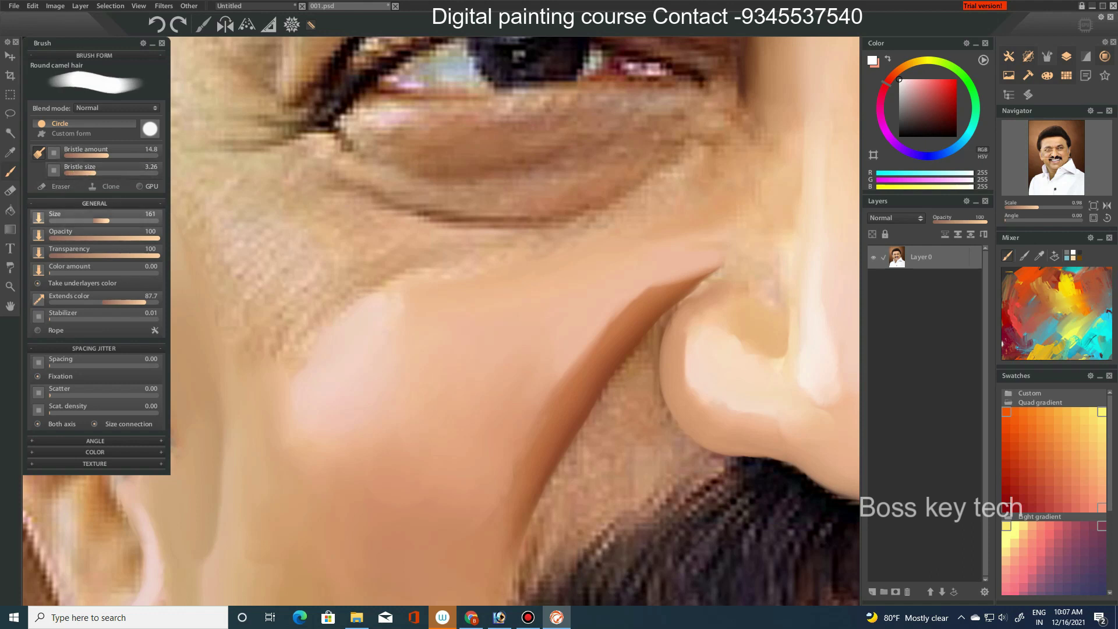
click(58, 366)
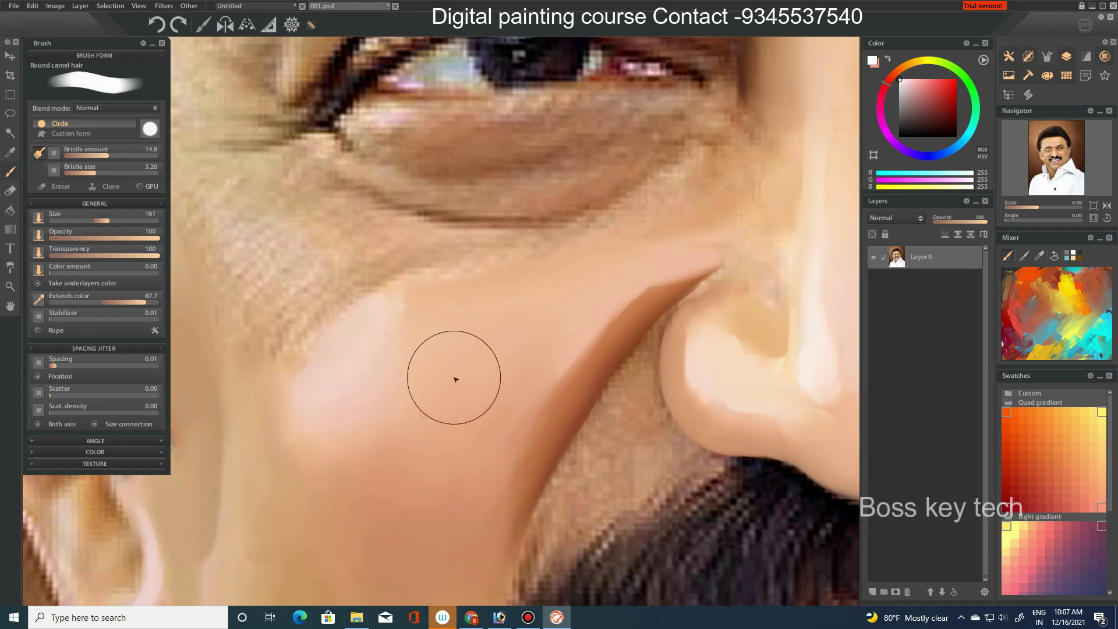
- Adjust the brush's circle hardness and blend the wrinkled skin under the eye
scroll(466, 455, down, 5)
scroll(513, 419, up, 2)
scroll(524, 408, up, 3)
scroll(527, 405, up, 2)
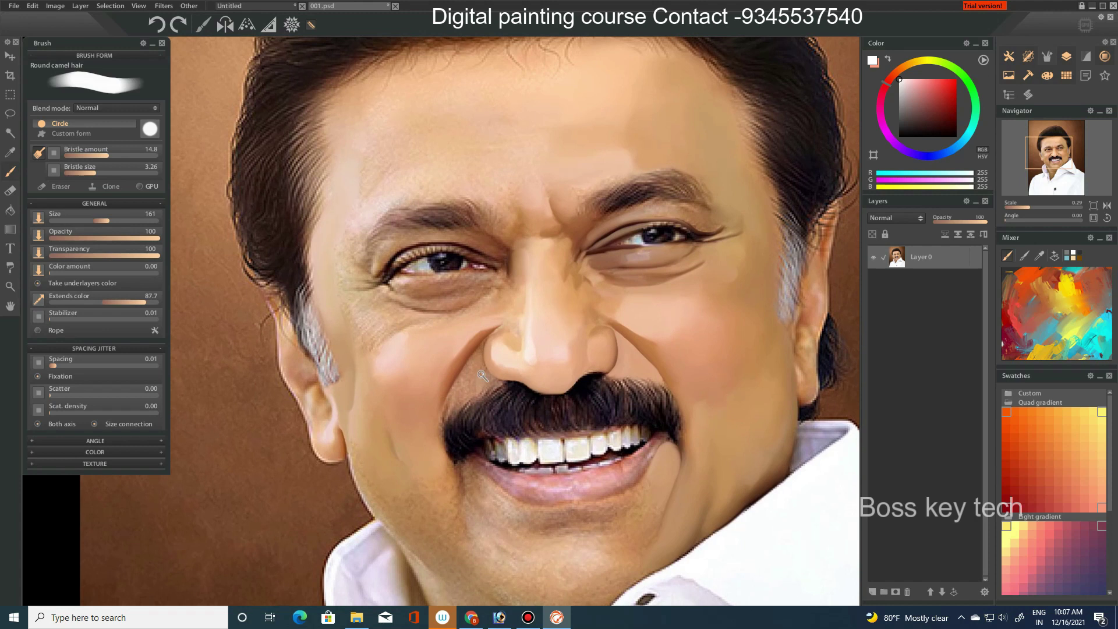
scroll(483, 375, up, 1)
scroll(486, 376, up, 1)
scroll(489, 374, up, 1)
scroll(495, 369, up, 2)
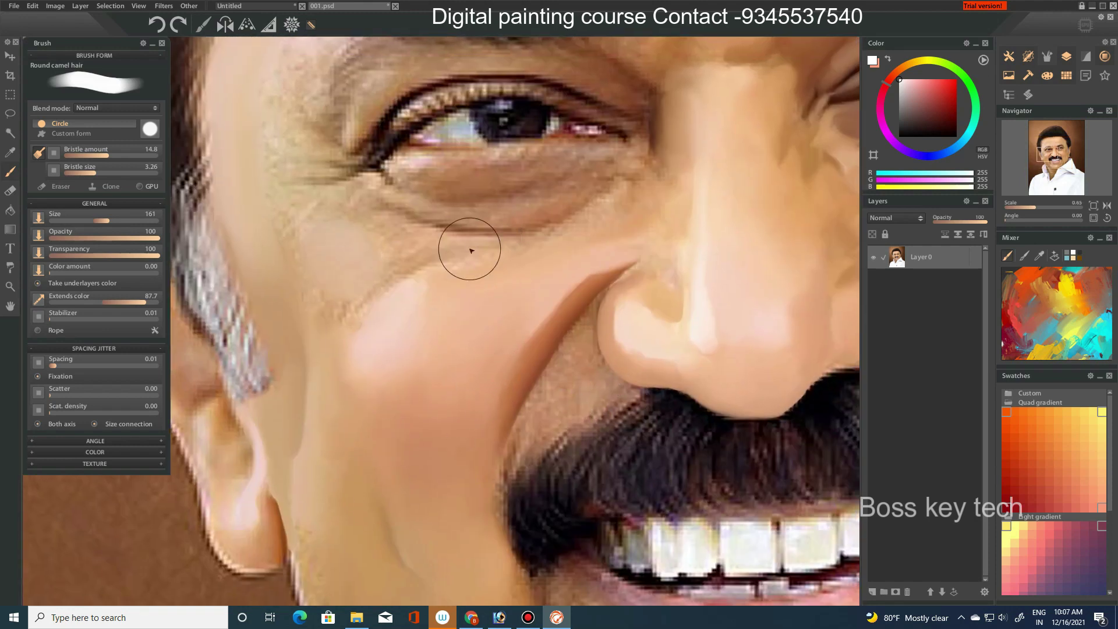
click(156, 128)
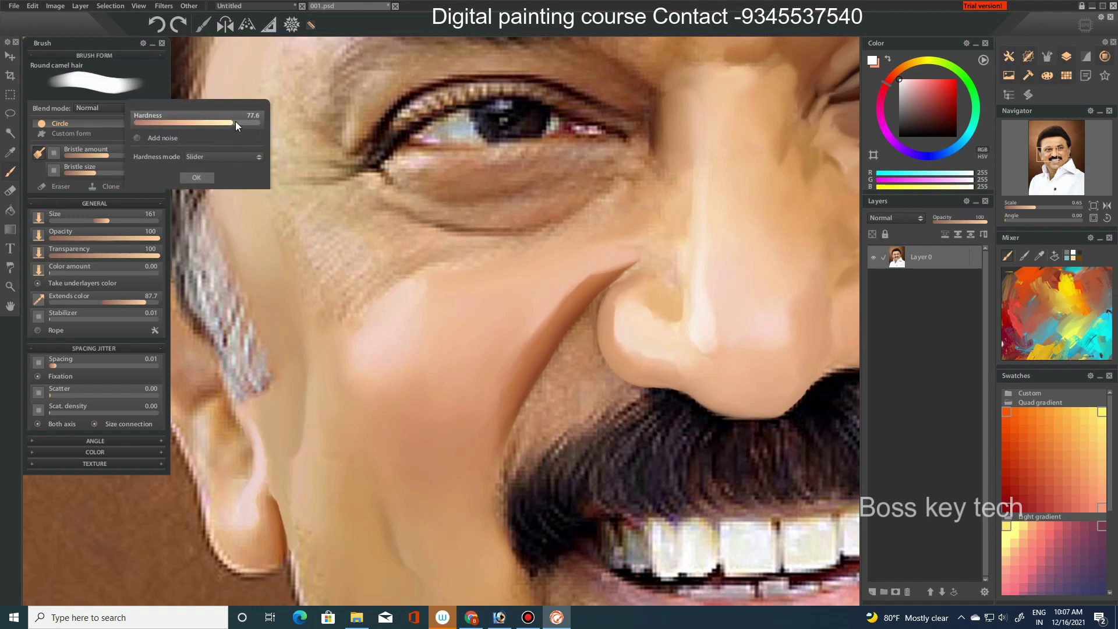
mouse_move(106, 219)
mouse_down()
mouse_move(118, 215)
mouse_move(80, 221)
mouse_up()
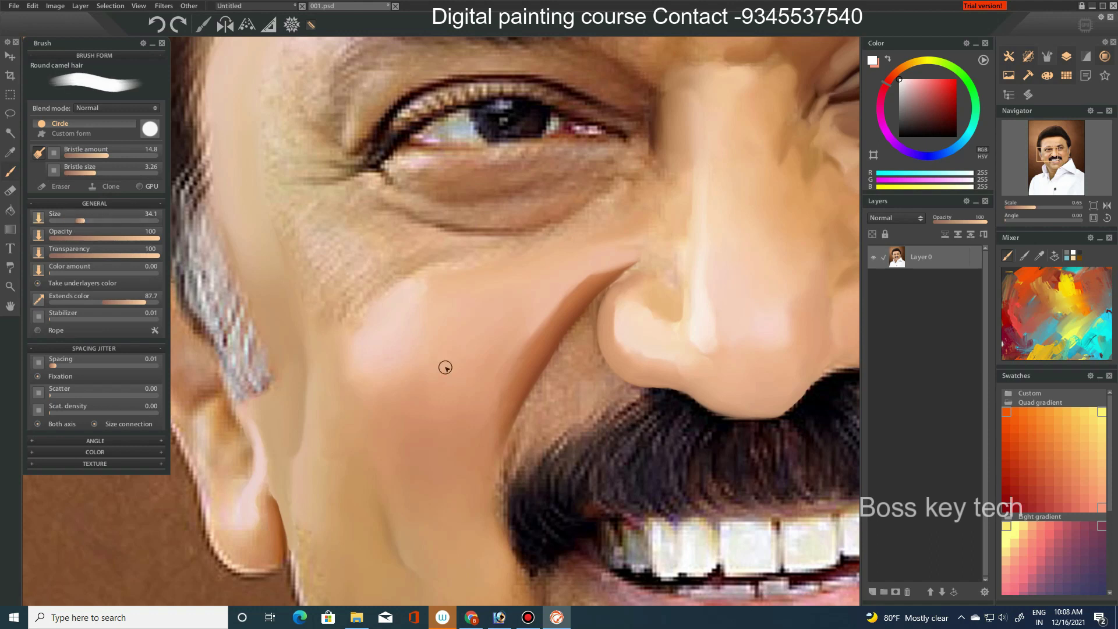
mouse_move(350, 281)
mouse_down()
mouse_move(324, 247)
mouse_move(356, 268)
mouse_up()
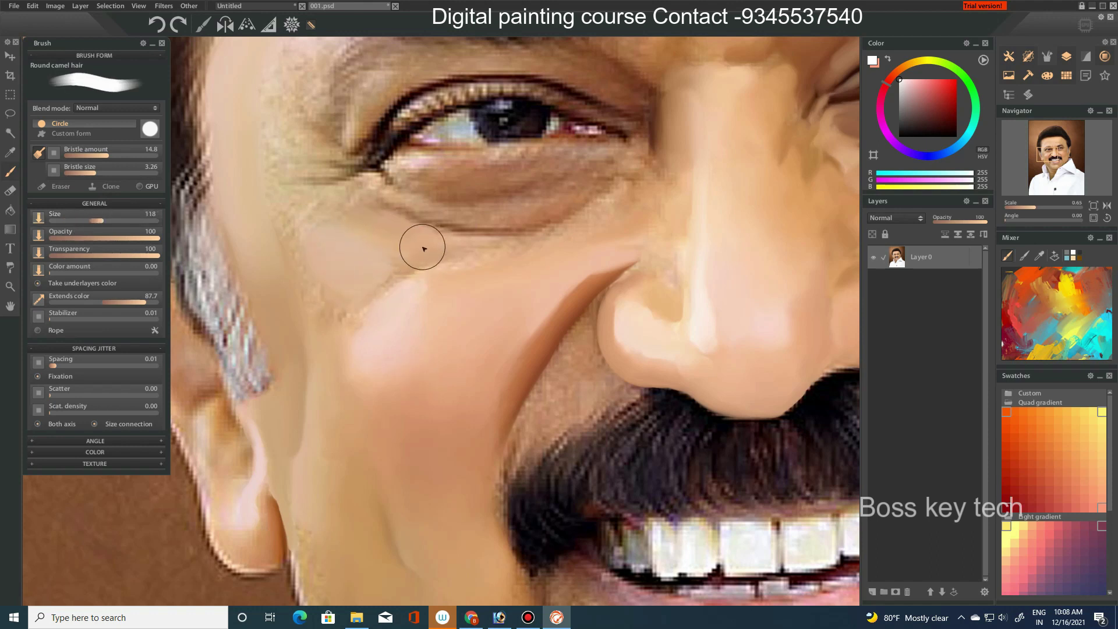
- Load the brush with a pale pinkish-lilac colour at Color amount 17.8
key(ctrl+0)
scroll(427, 315, up, 1)
scroll(489, 357, up, 1)
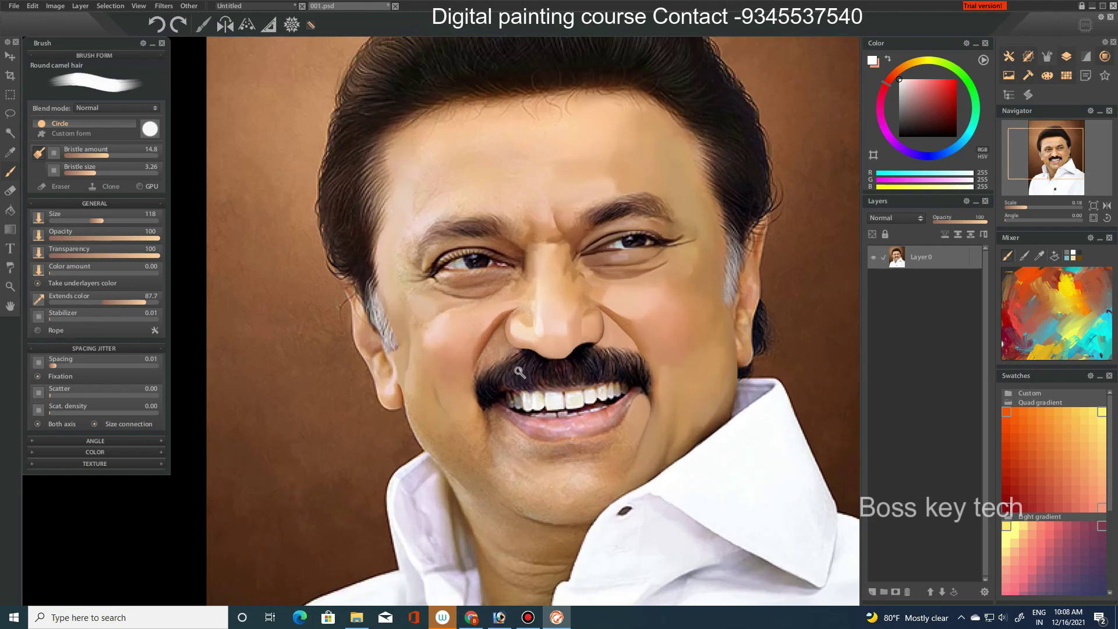
scroll(489, 358, up, 2)
scroll(475, 361, up, 1)
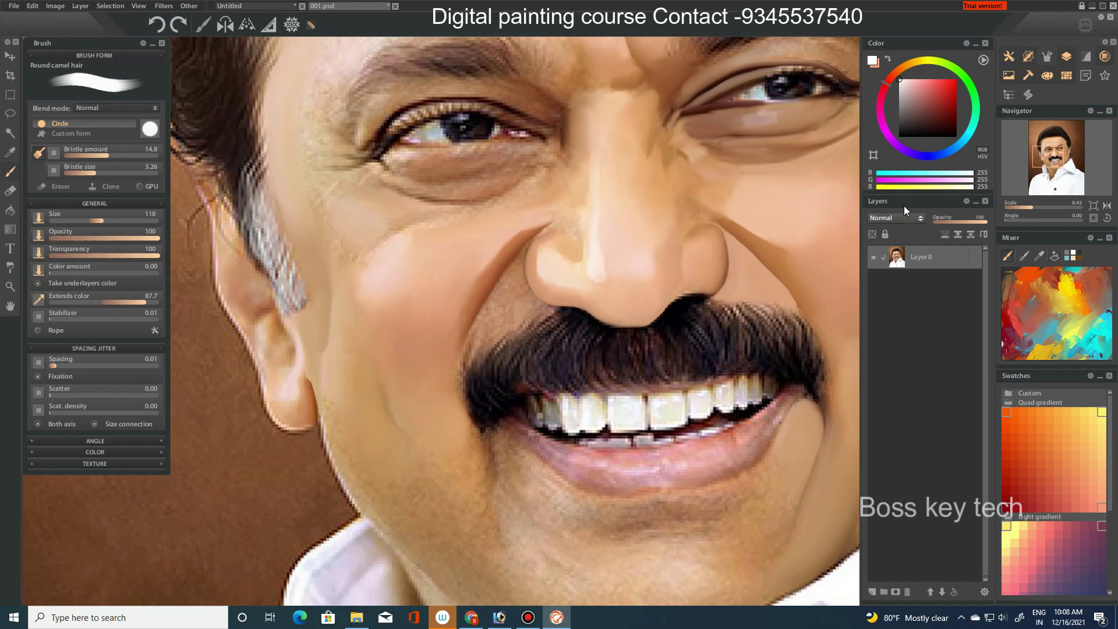
drag(910, 90, 908, 85)
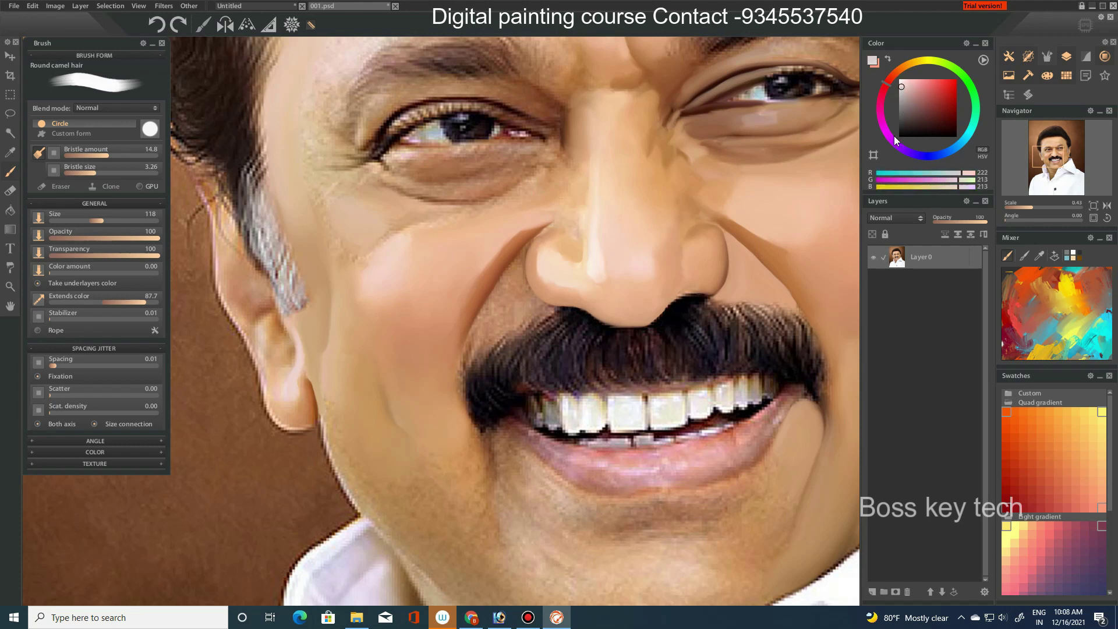
click(69, 273)
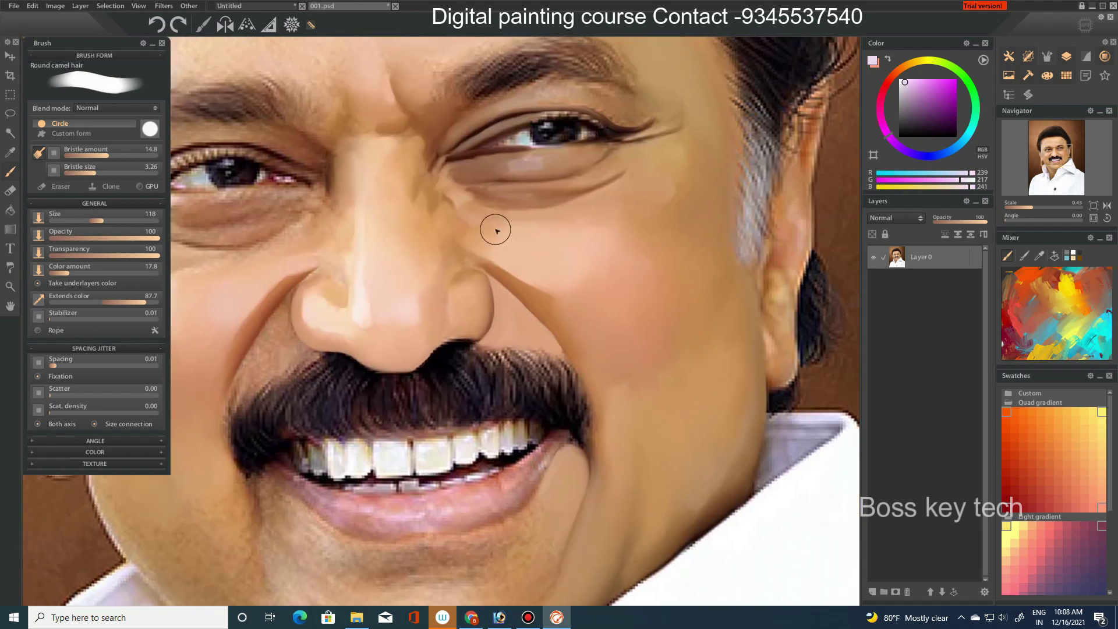
- Sample the brown cheek shadow, return to the brush and set Color amount to 0
scroll(530, 301, down, 2)
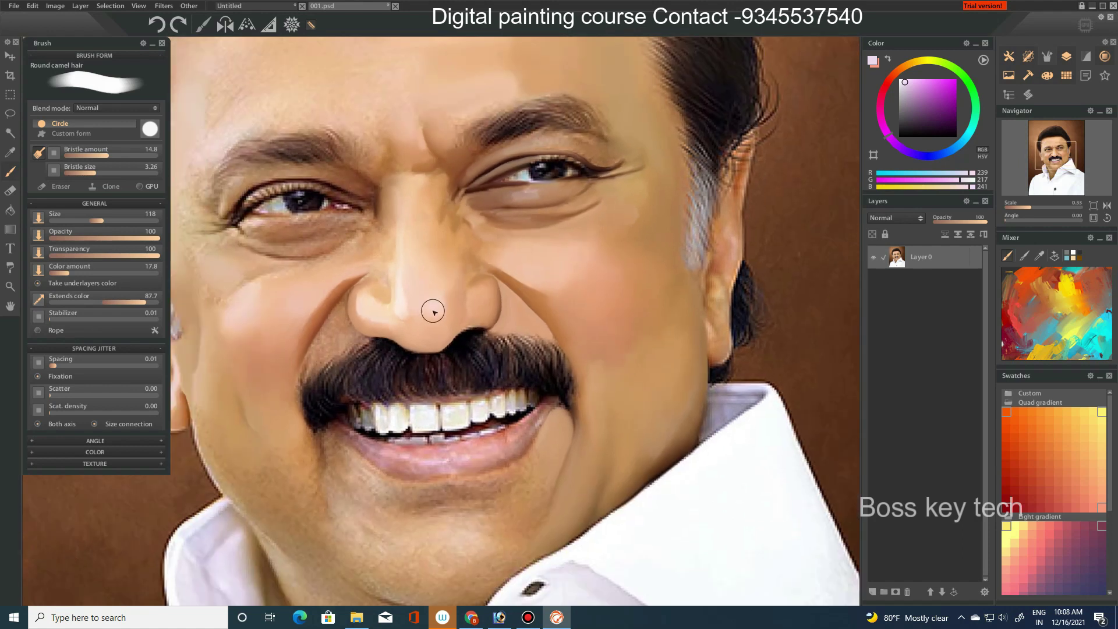
scroll(515, 297, down, 3)
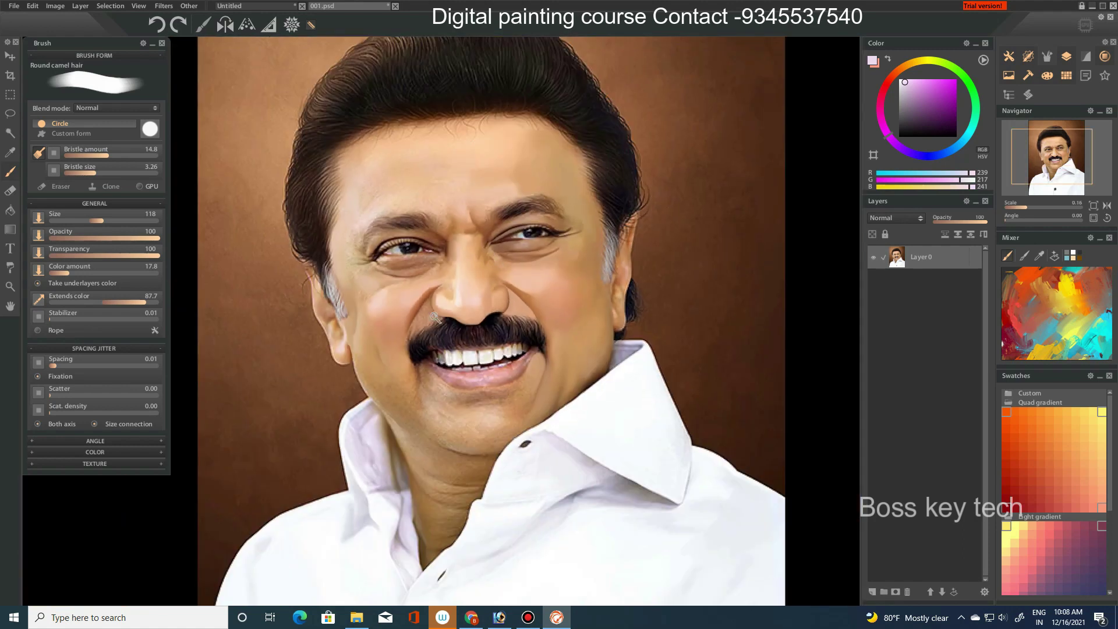
scroll(435, 317, up, 2)
scroll(431, 314, up, 4)
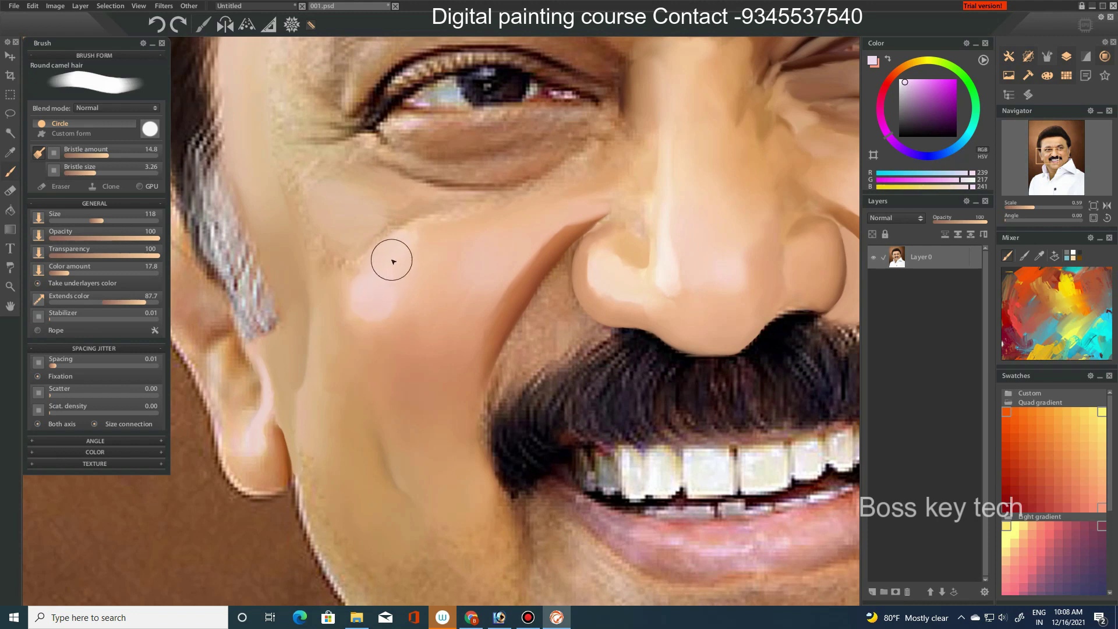
scroll(392, 261, down, 5)
scroll(494, 330, up, 5)
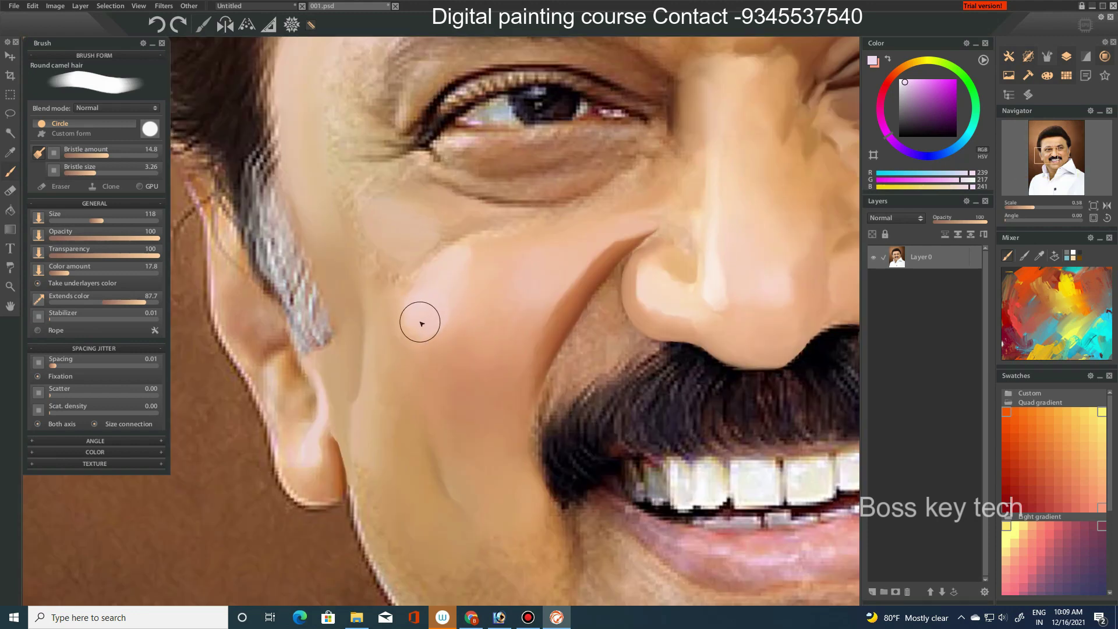
scroll(404, 325, down, 5)
scroll(549, 294, up, 3)
scroll(579, 367, up, 2)
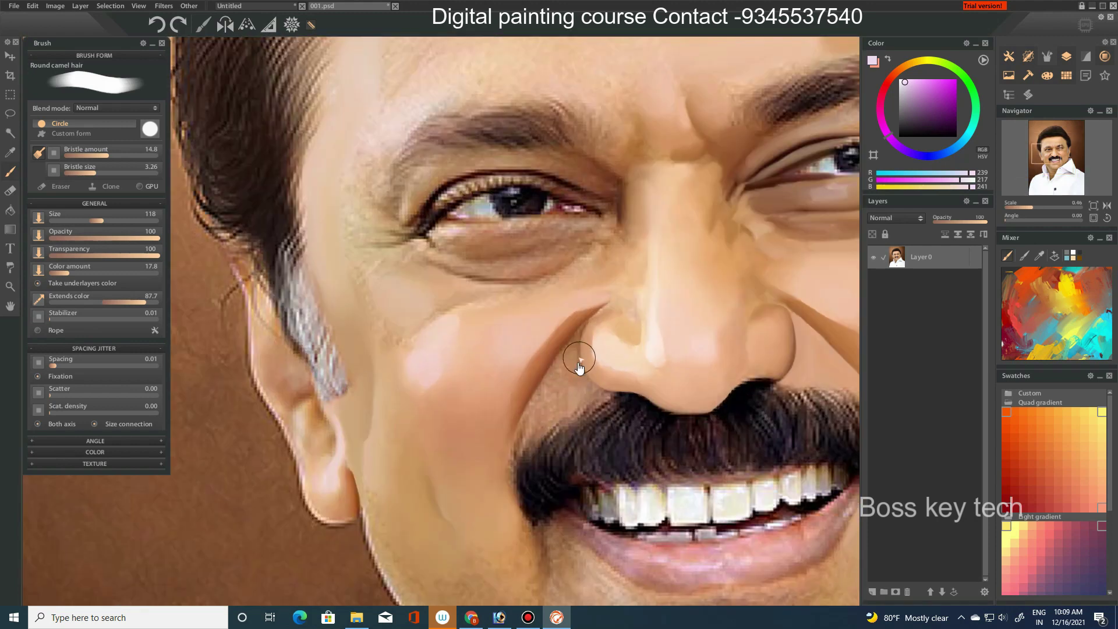
scroll(579, 367, up, 2)
scroll(605, 244, up, 1)
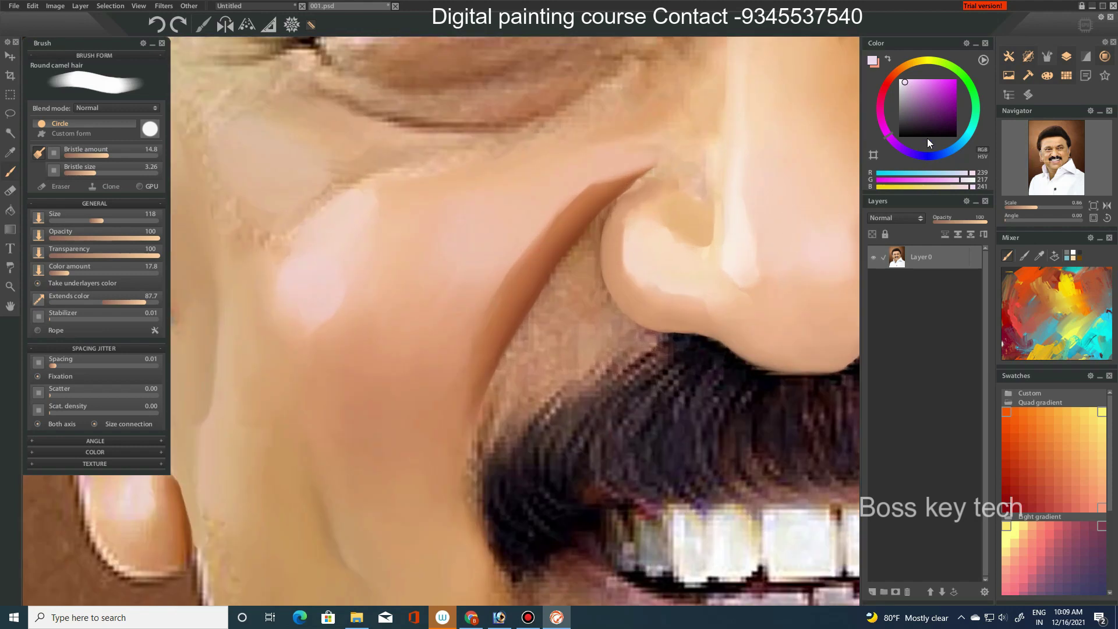
click(11, 152)
click(528, 293)
key(b)
key(bracketleft)
key(bracketleft)
key(bracketleft)
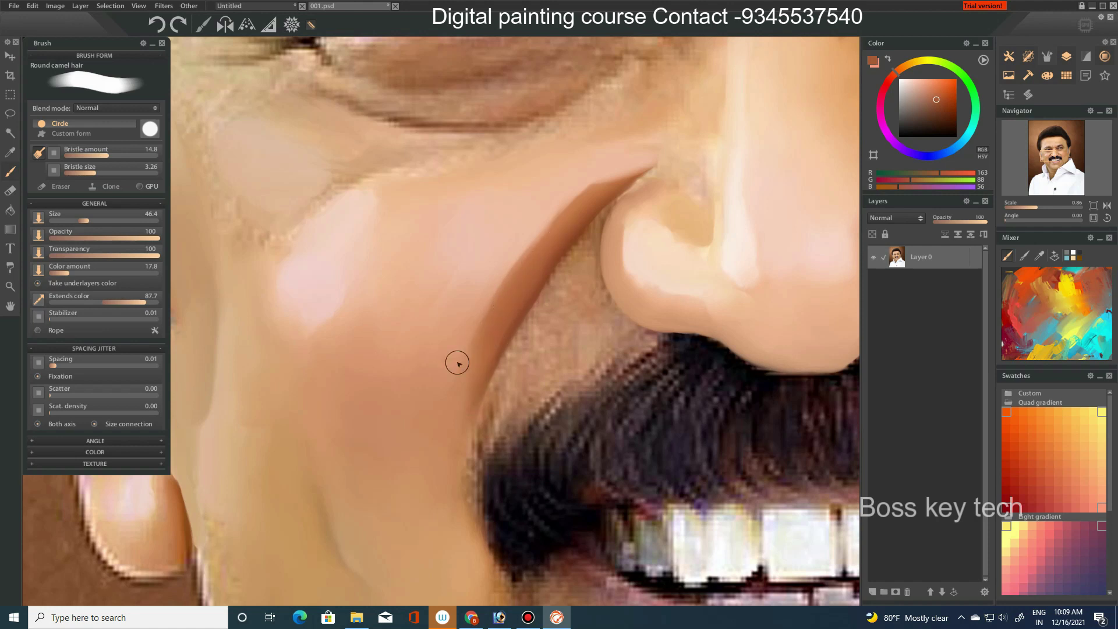
drag(68, 270, 40, 270)
- Enlarge the brush and blend the cheek below the pink highlight along the smile line
key(bracketright)
key(bracketright)
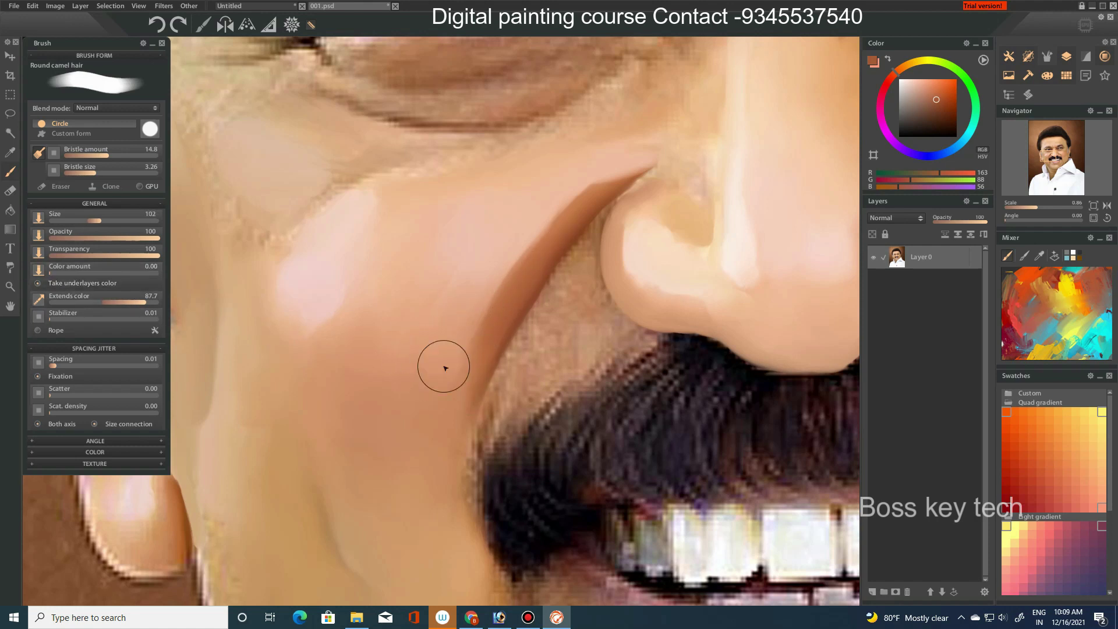
key(bracketright)
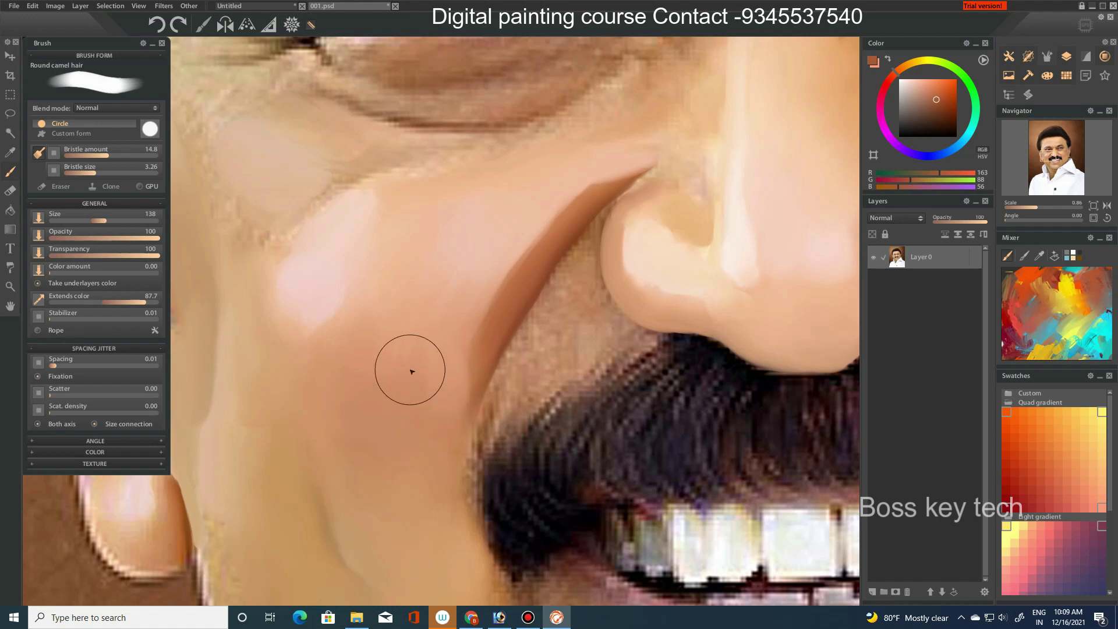
key(bracketright)
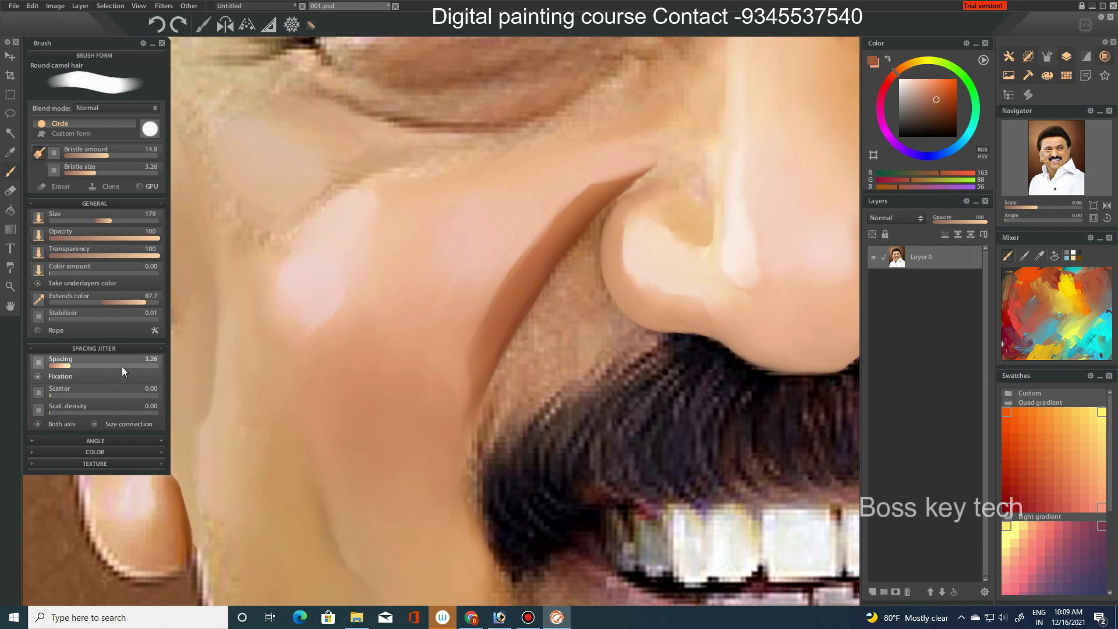
mouse_move(392, 353)
mouse_down()
mouse_move(413, 461)
mouse_move(425, 317)
mouse_move(402, 317)
mouse_move(430, 305)
mouse_move(418, 314)
mouse_move(475, 392)
mouse_move(461, 394)
mouse_move(476, 376)
mouse_up()
key(bracketleft)
key(bracketleft)
key(bracketleft)
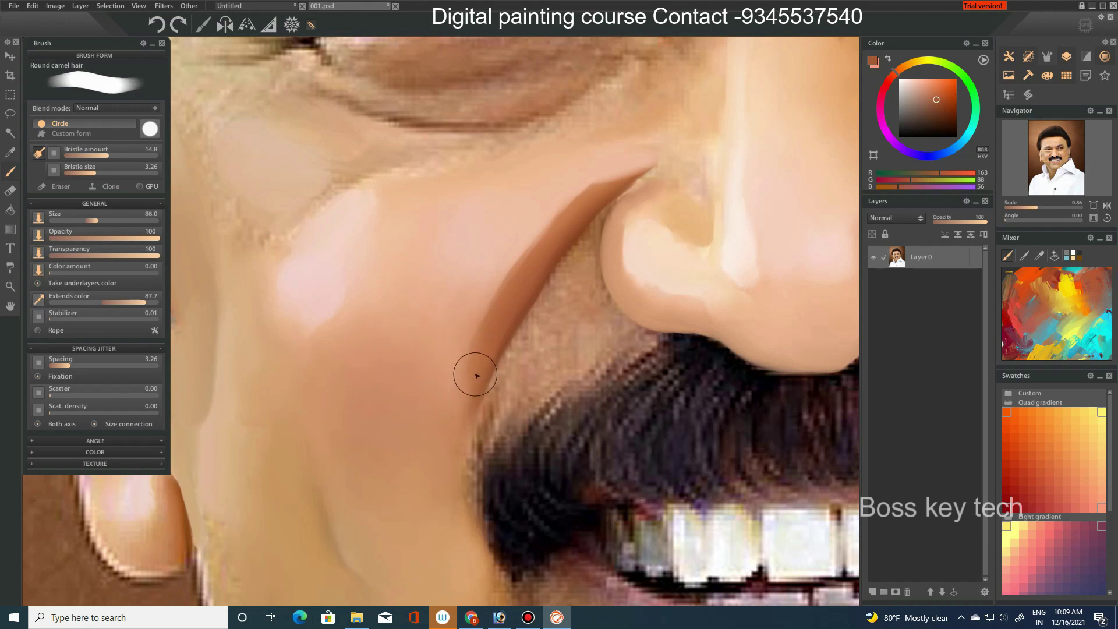
scroll(537, 428, down, 5)
scroll(591, 453, up, 2)
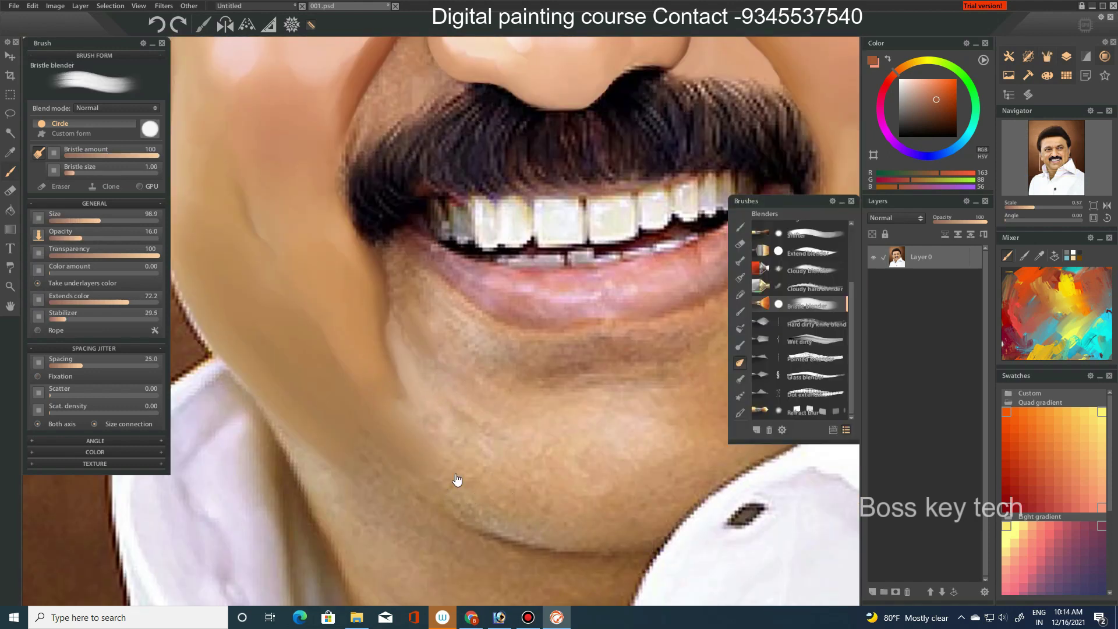
- Blend the chin below the lower lip and the jawline shadow lighter and smoother
drag(457, 480, 527, 447)
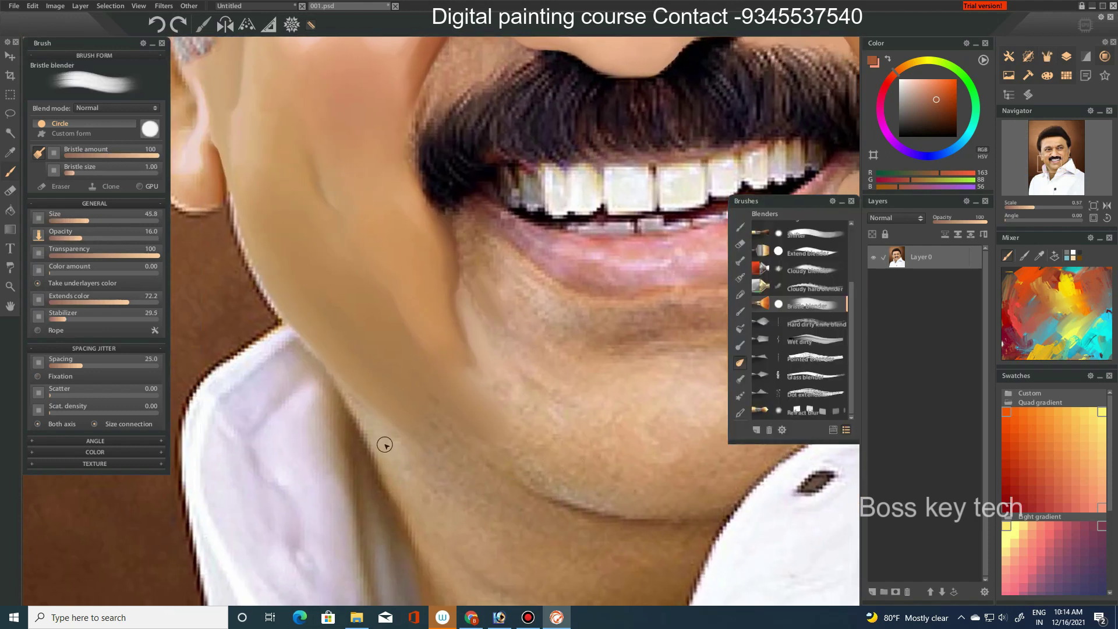
key(bracketright)
key(bracketright)
key(bracketright)
key(bracketright)
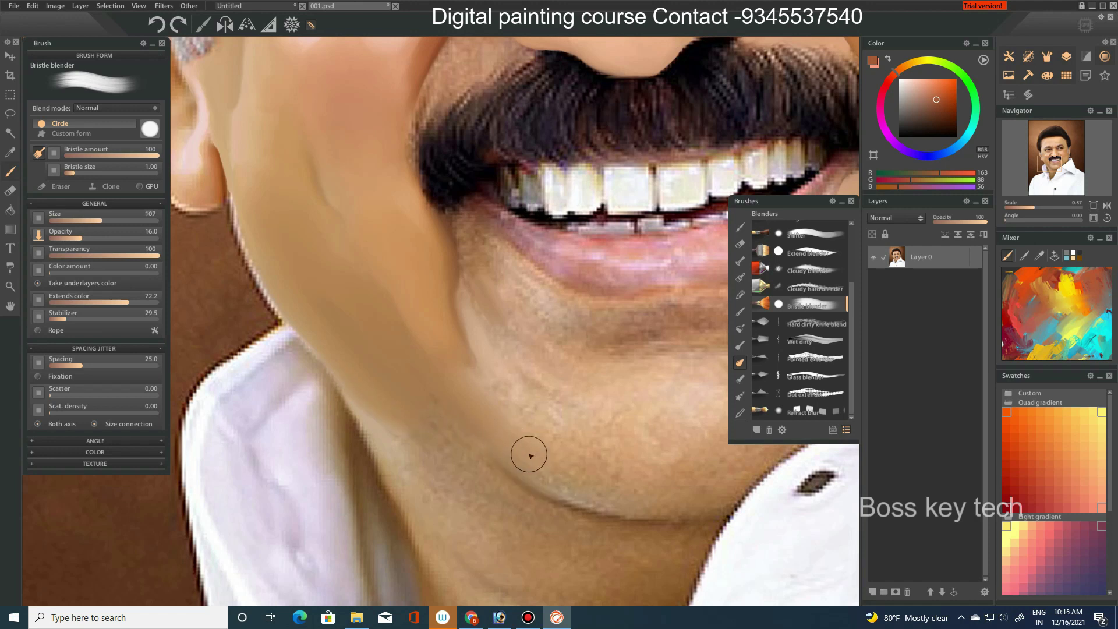
key(bracketleft)
key(bracketleft)
key(bracketleft)
key(bracketleft)
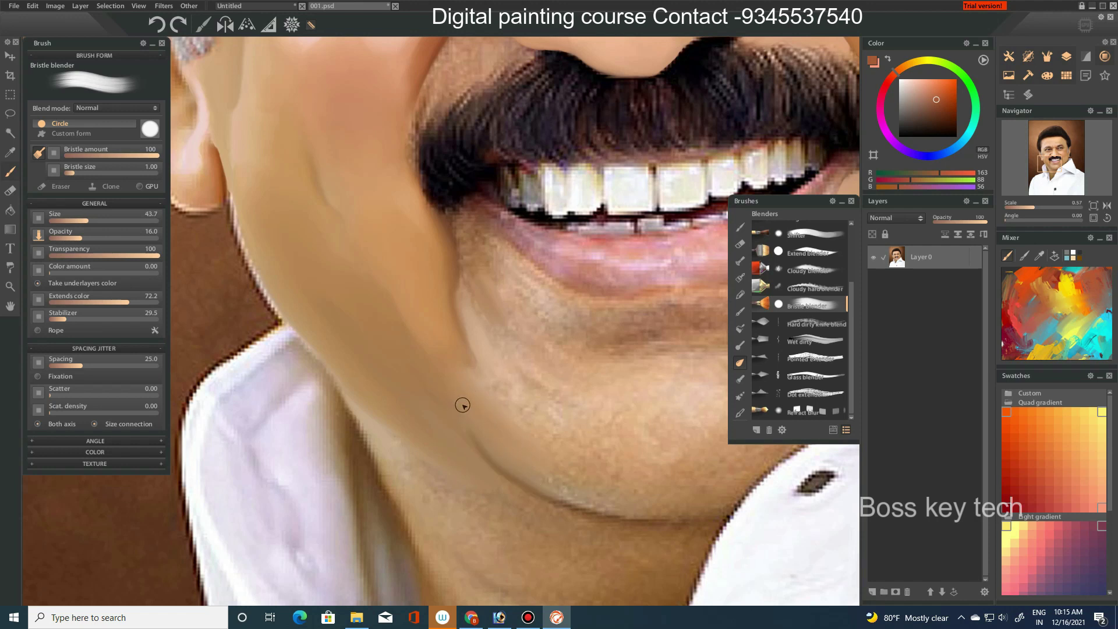
scroll(448, 402, down, 2)
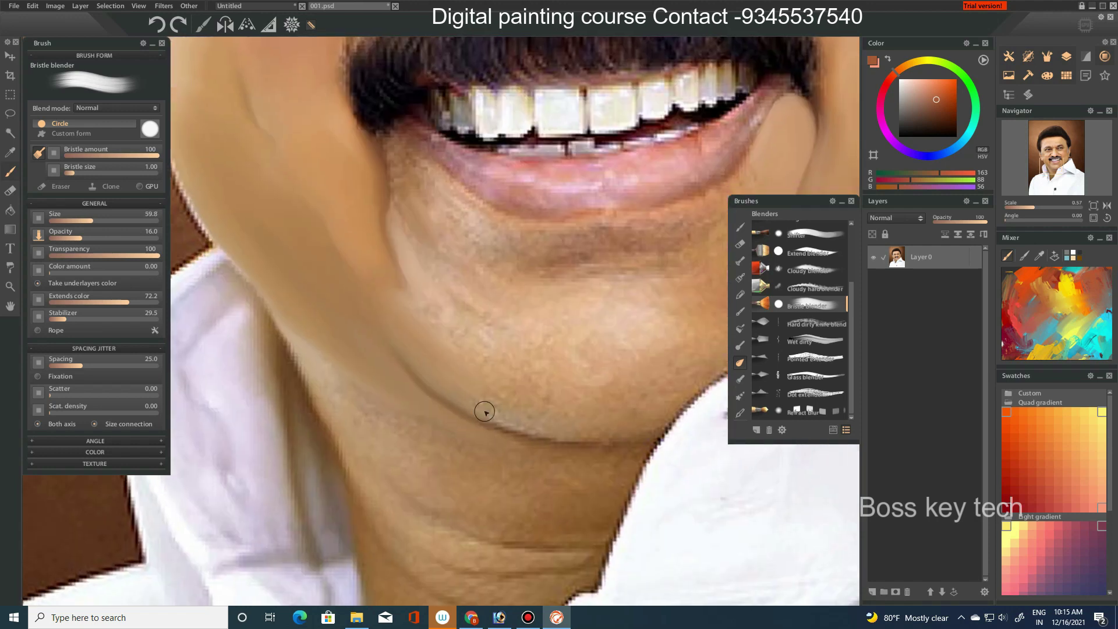
key(bracketright)
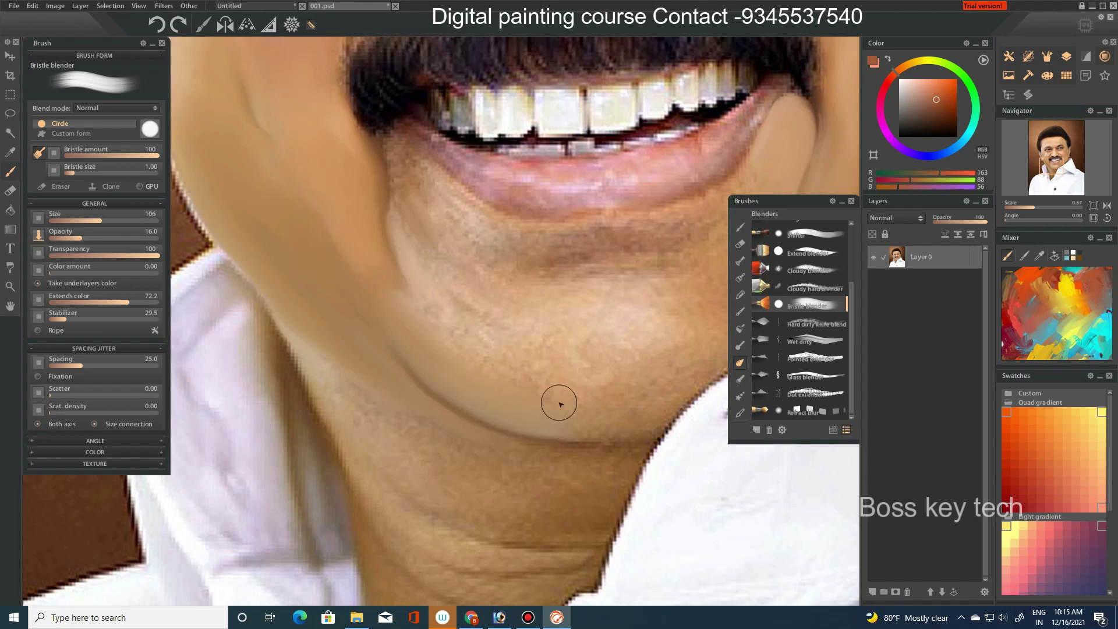
key(bracketright)
key(bracketright)
key(bracketright)
key(bracketright)
key(bracketleft)
key(bracketleft)
key(bracketleft)
drag(319, 367, 336, 384)
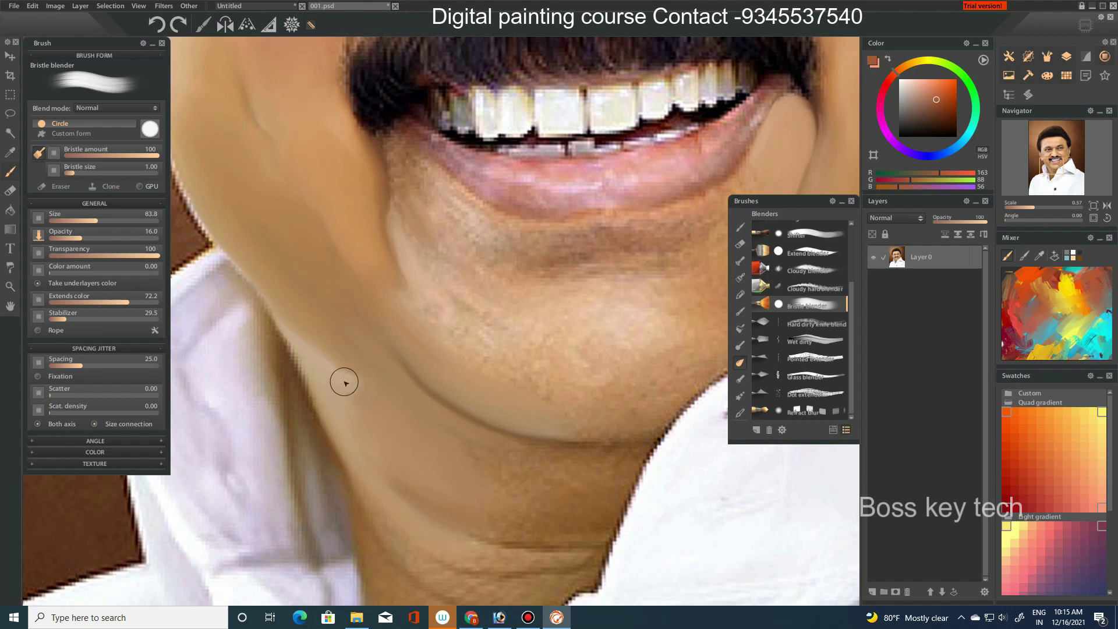
key(bracketright)
key(bracketright)
key(bracketright)
key(bracketright)
key(bracketright)
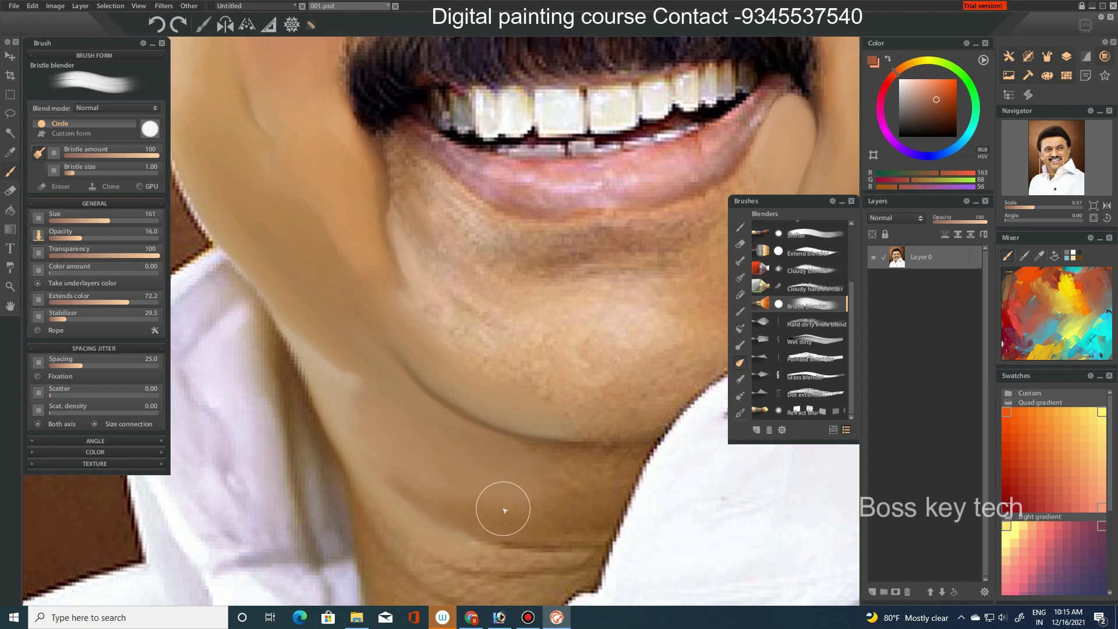
key(bracketleft)
key(bracketleft)
key(bracketleft)
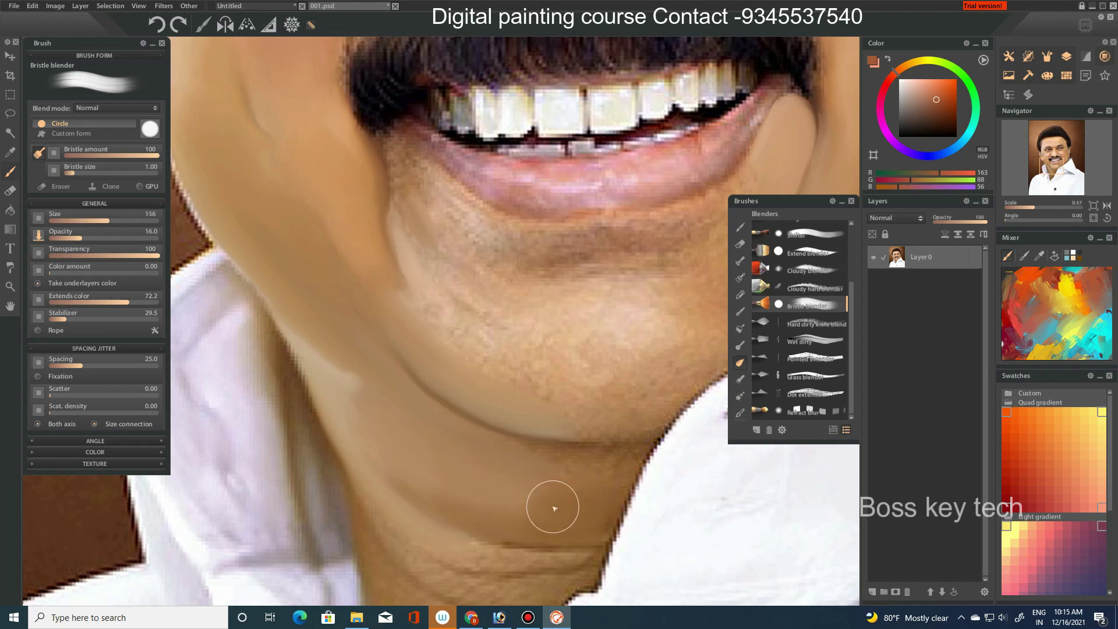
- Blend the neck skin texture smooth inside the open shirt collar
drag(437, 550, 416, 460)
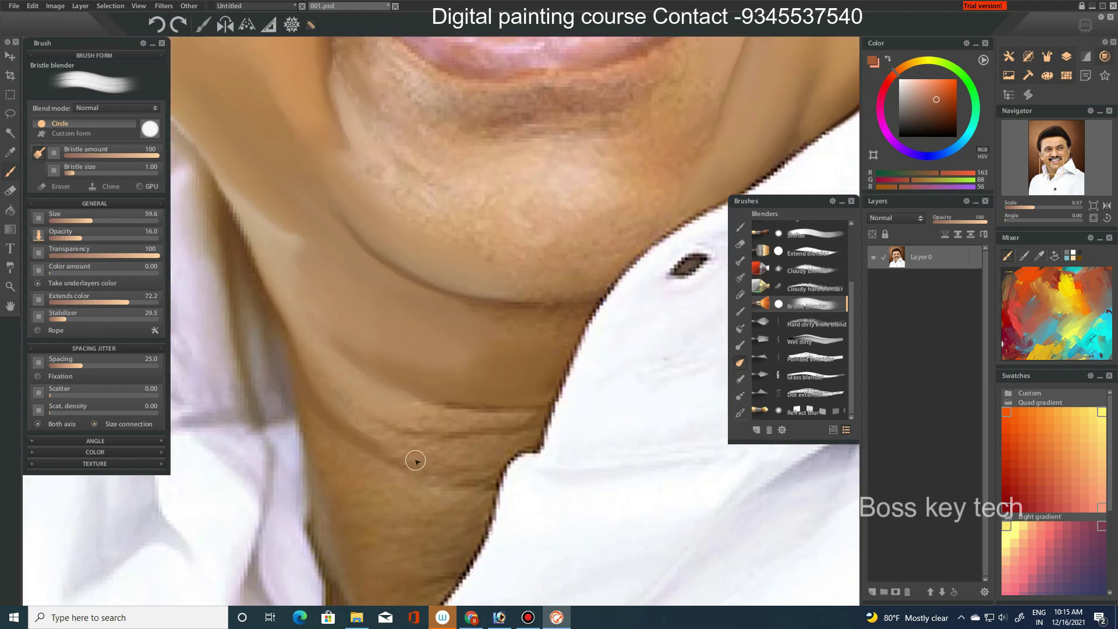
key(bracketright)
key(bracketright)
key(bracketright)
key(bracketleft)
key(bracketleft)
key(bracketleft)
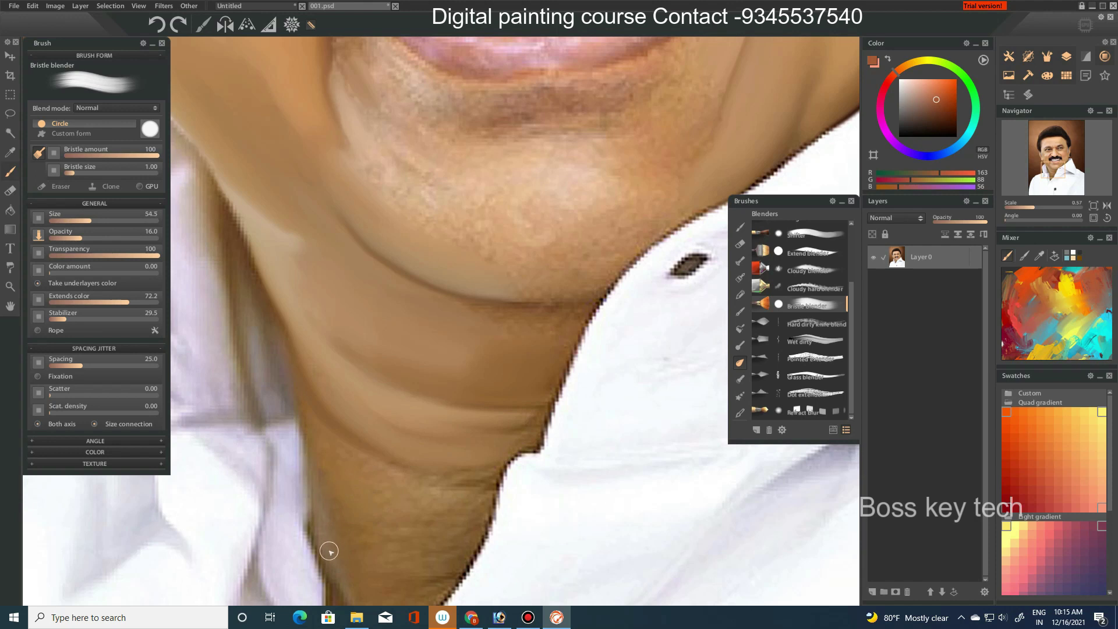
mouse_move(317, 501)
mouse_down()
mouse_move(316, 358)
mouse_move(342, 436)
mouse_move(394, 417)
mouse_move(326, 430)
mouse_up()
key(bracketright)
mouse_move(413, 408)
mouse_down()
mouse_move(379, 382)
mouse_move(387, 327)
mouse_move(339, 316)
mouse_move(344, 355)
mouse_up()
- Soften the edge where the neck meets the white collar, then zoom out to the full portrait
key(bracketright)
key(bracketright)
key(bracketleft)
key(bracketleft)
key(bracketleft)
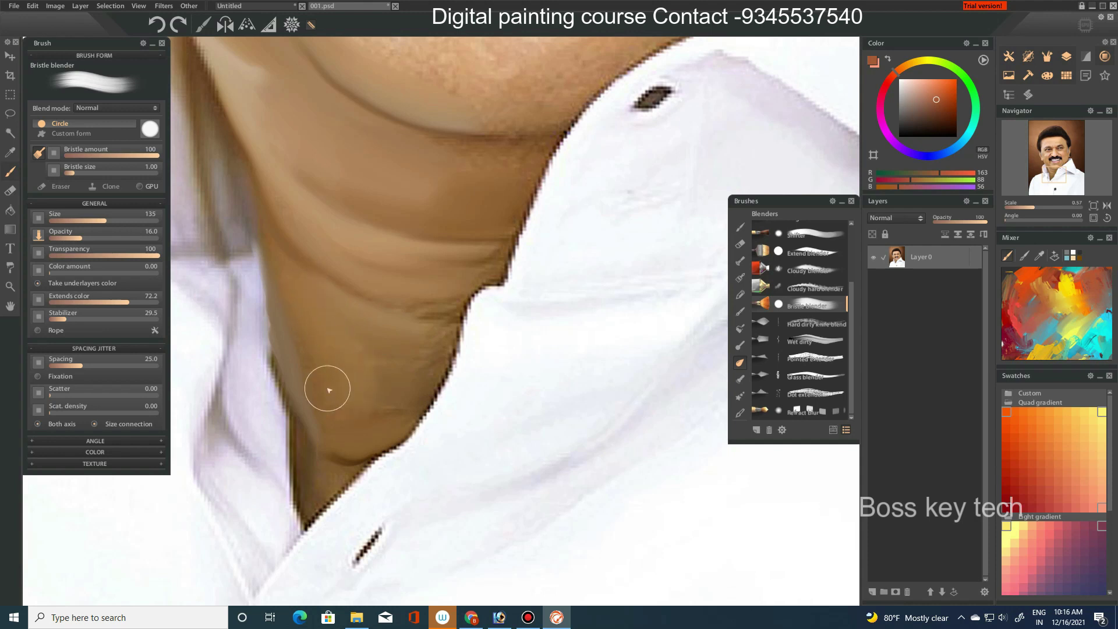
mouse_move(452, 327)
mouse_down()
mouse_move(442, 324)
mouse_move(483, 275)
mouse_move(444, 348)
mouse_up()
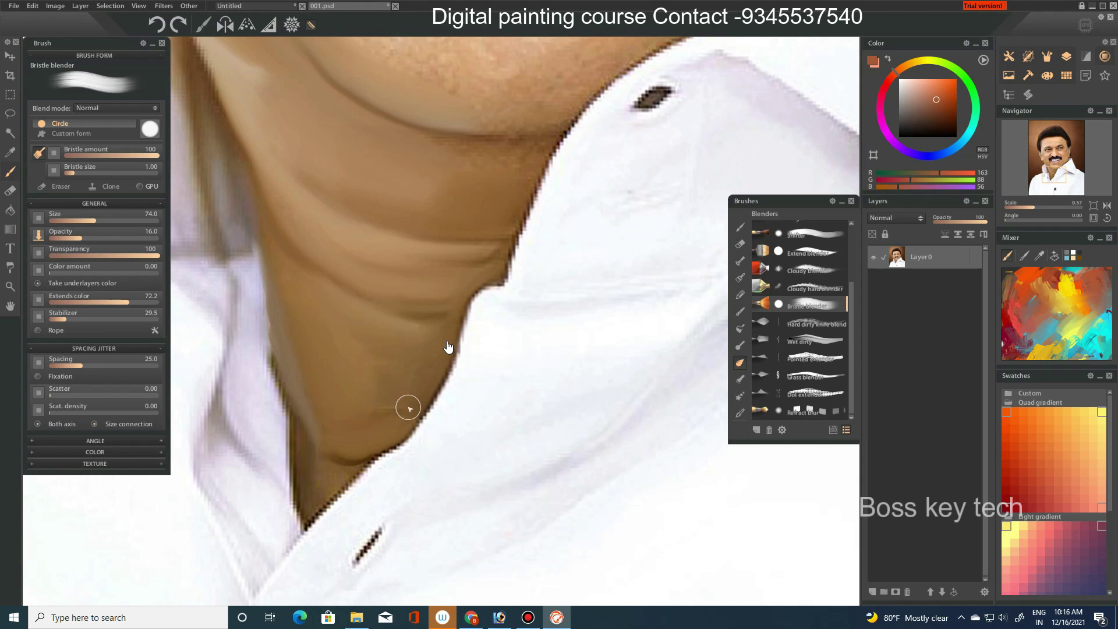
scroll(396, 390, up, 3)
key(bracketright)
key(bracketright)
key(bracketright)
key(bracketleft)
key(bracketleft)
key(bracketleft)
scroll(365, 392, up, 1)
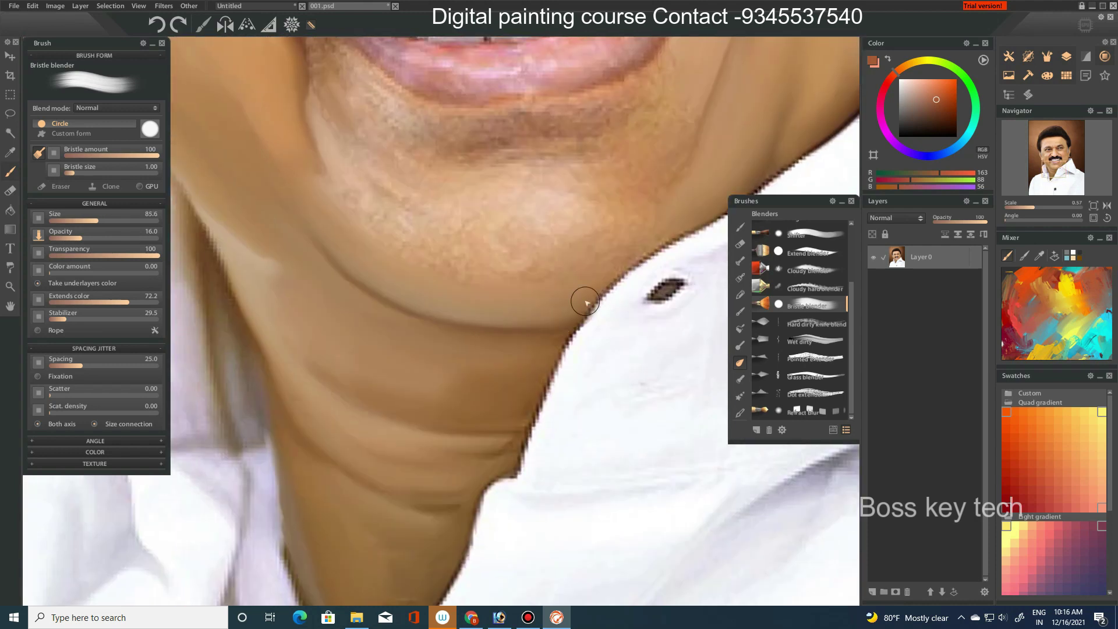
scroll(568, 367, down, 5)
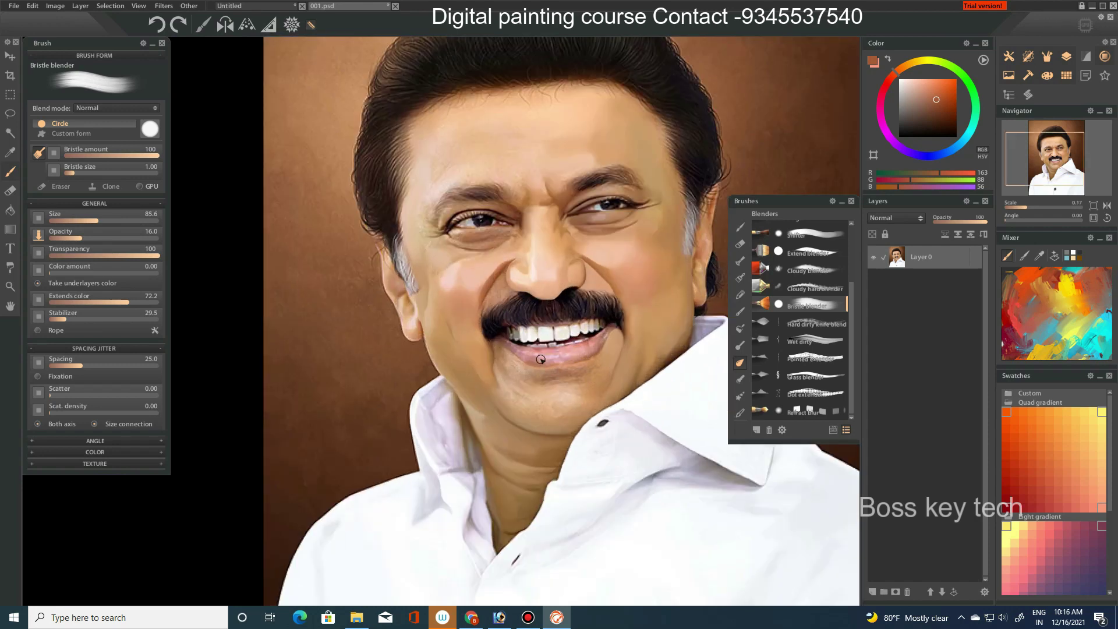
- Hide the panels, zoom in, and smooth the skin and grey specks below the lower eyelid
scroll(568, 367, up, 2)
scroll(568, 367, up, 1)
scroll(485, 350, up, 3)
key(Tab)
drag(485, 350, 419, 364)
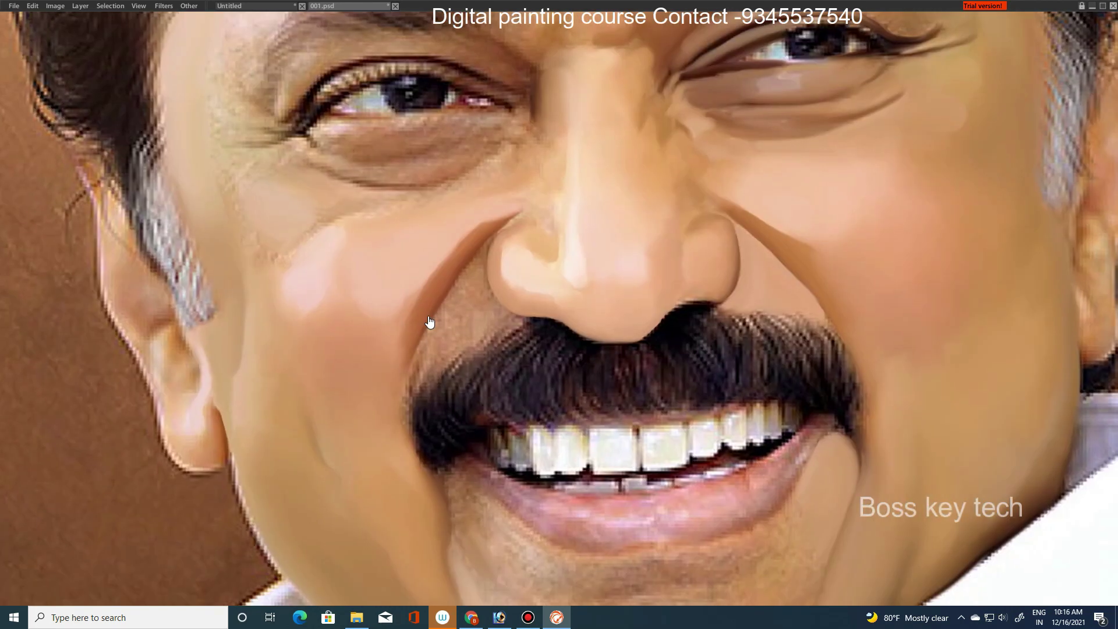
scroll(515, 269, up, 2)
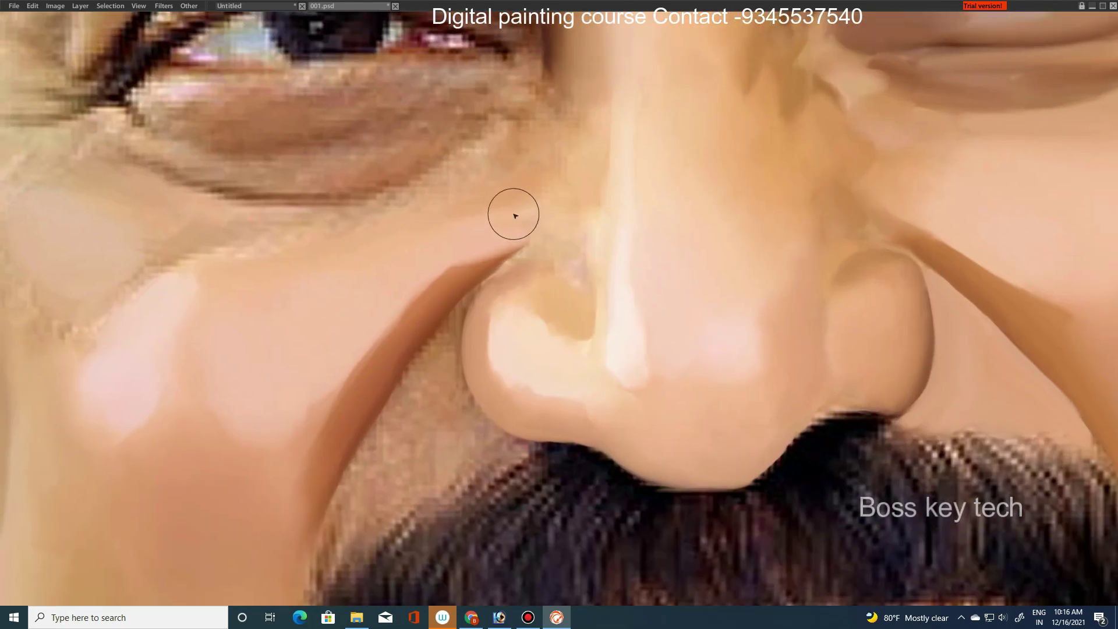
key(bracketleft)
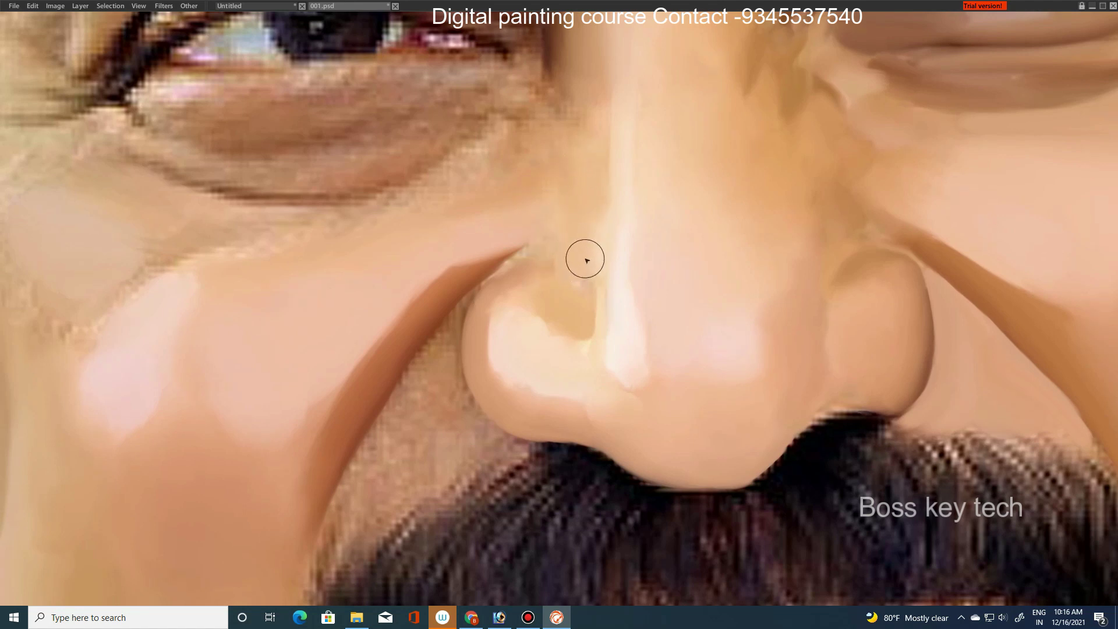
key(bracketright)
key(bracketleft)
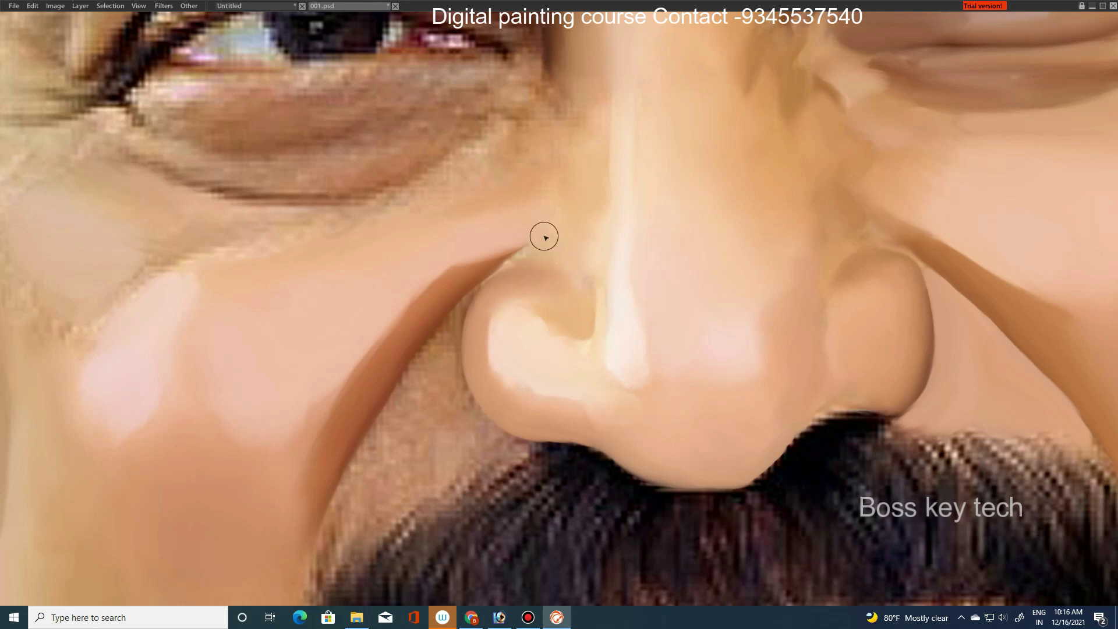
key(bracketright)
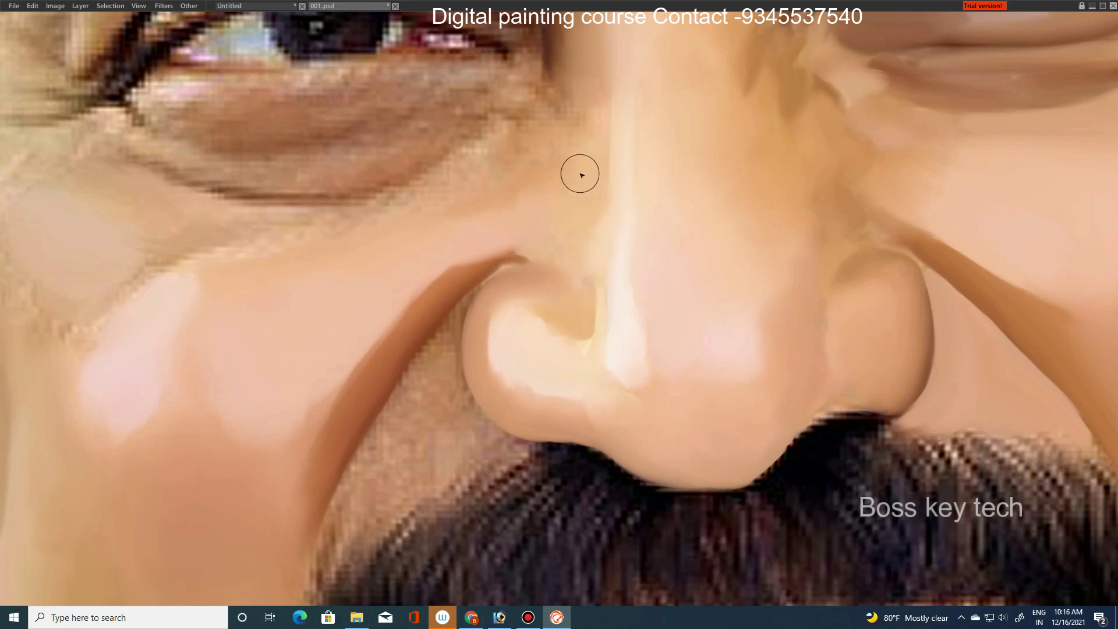
key(bracketleft)
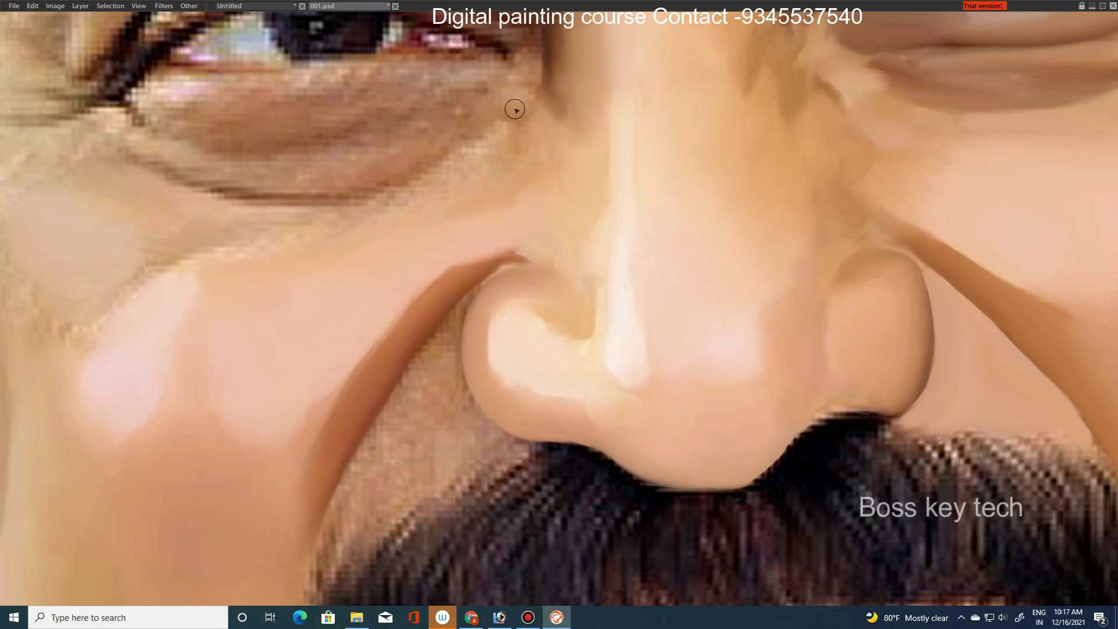
key(bracketright)
key(bracketleft)
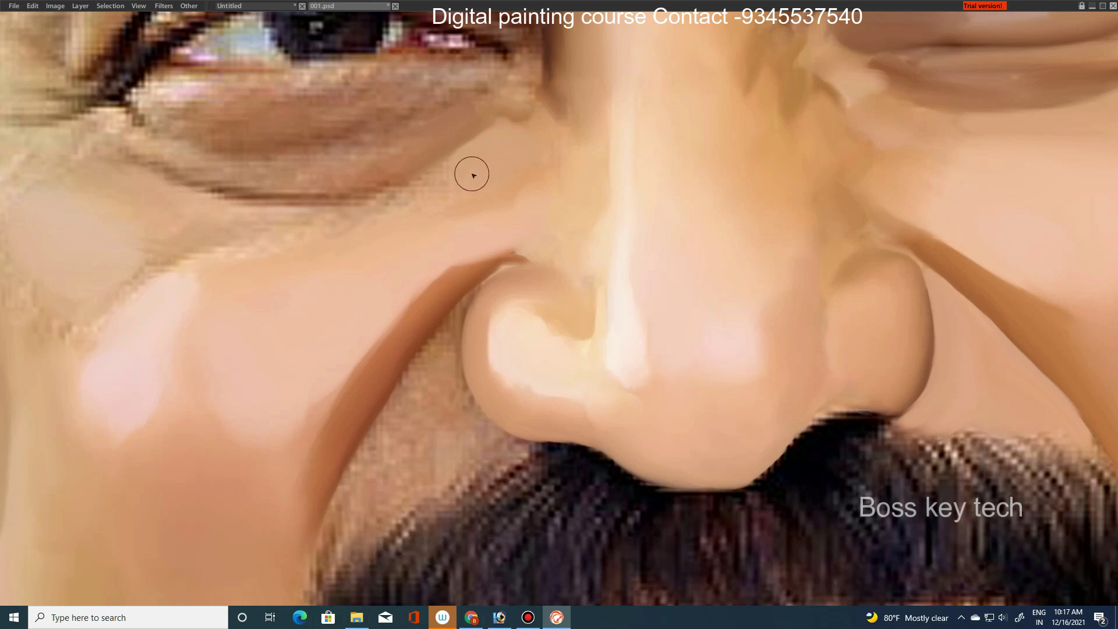
key(bracketleft)
mouse_move(415, 180)
mouse_down()
mouse_move(343, 204)
mouse_move(372, 180)
mouse_up()
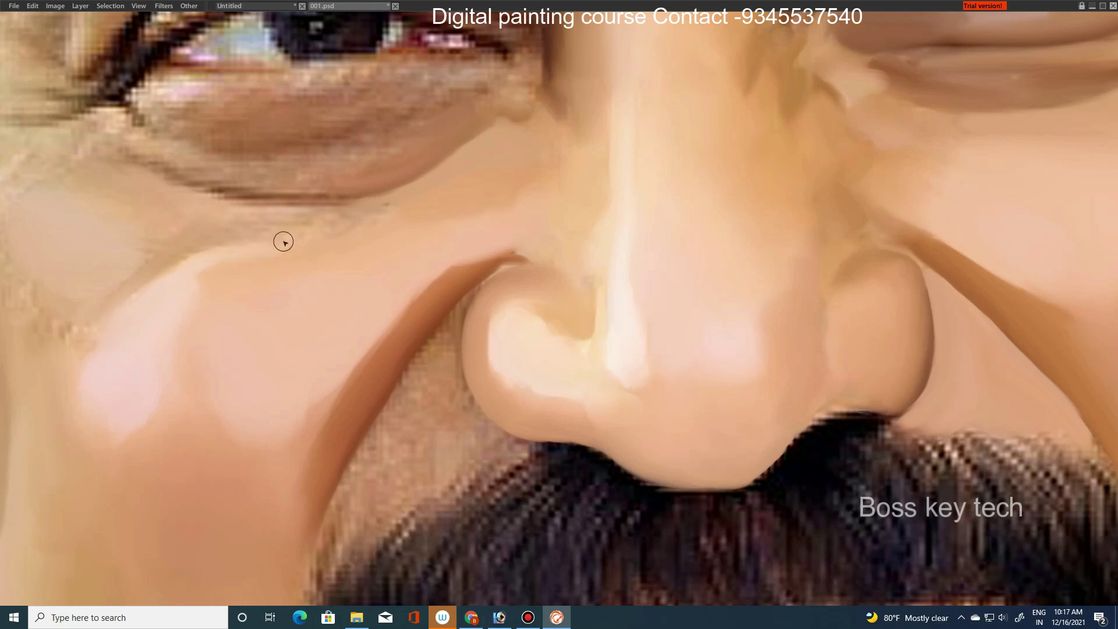
drag(294, 217, 310, 215)
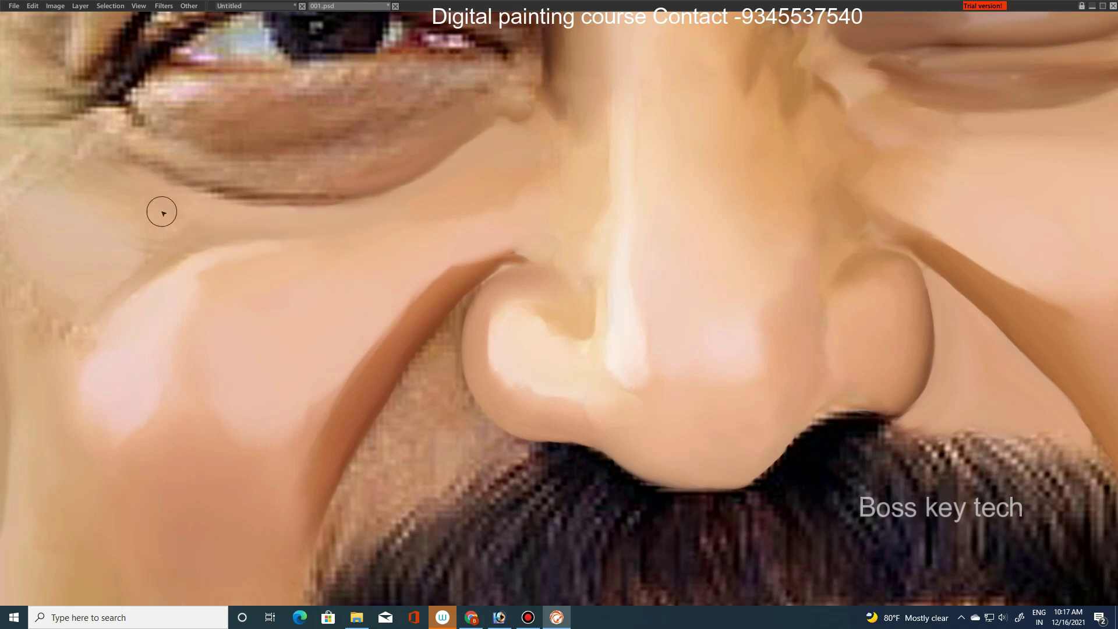
- Extend the pale cheek highlight leftward and smooth the speckled skin left of the eye
drag(113, 321, 291, 349)
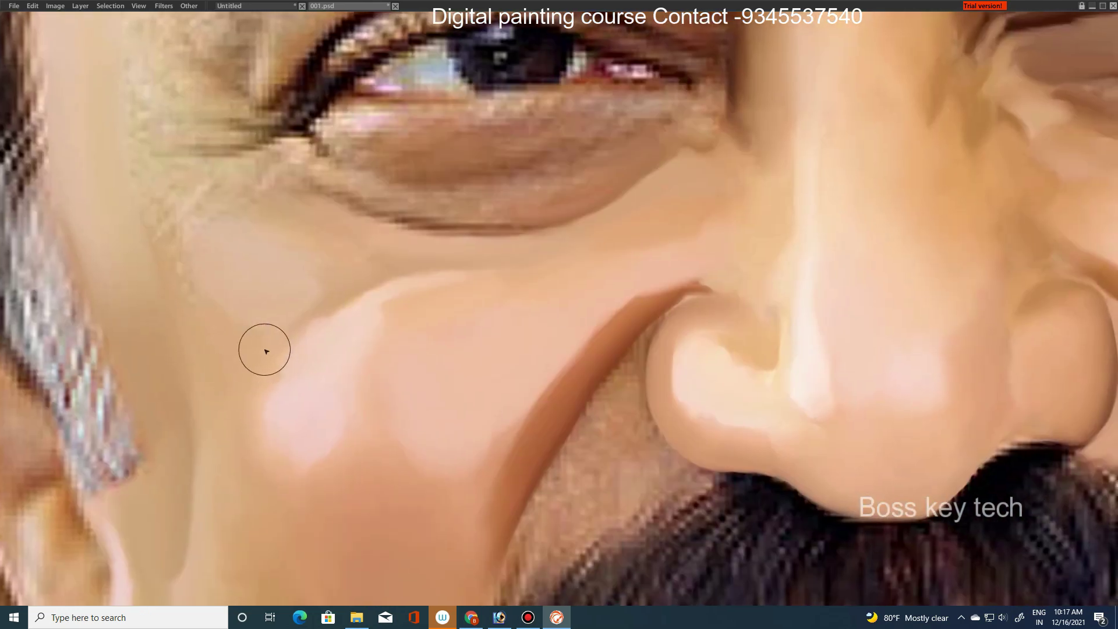
drag(291, 390, 253, 396)
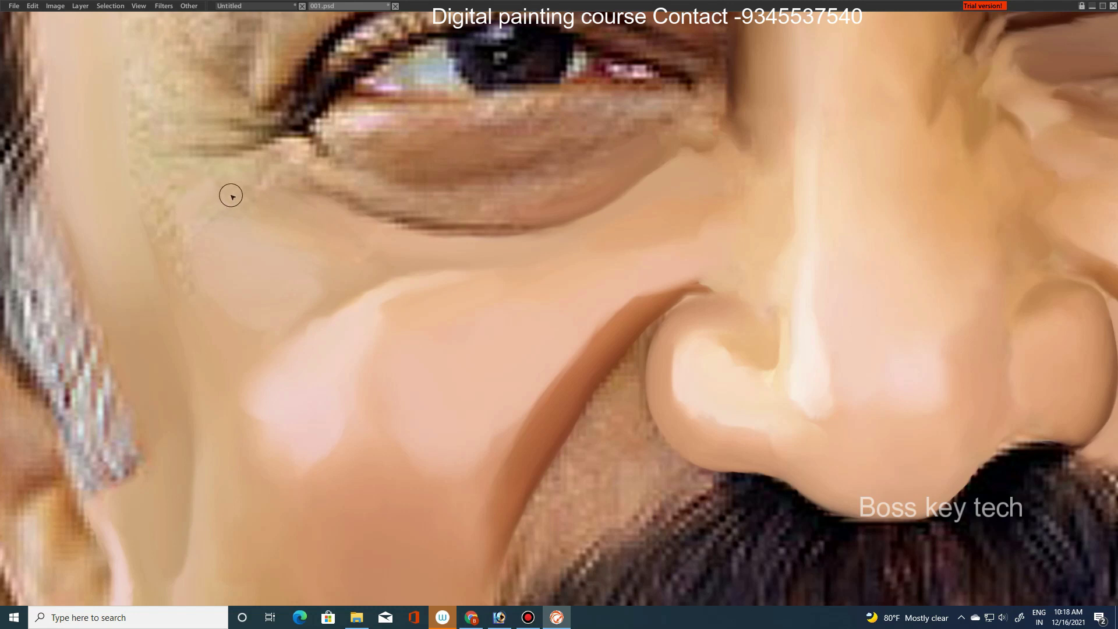
mouse_move(225, 209)
mouse_down()
mouse_move(155, 230)
mouse_move(139, 206)
mouse_move(207, 214)
mouse_up()
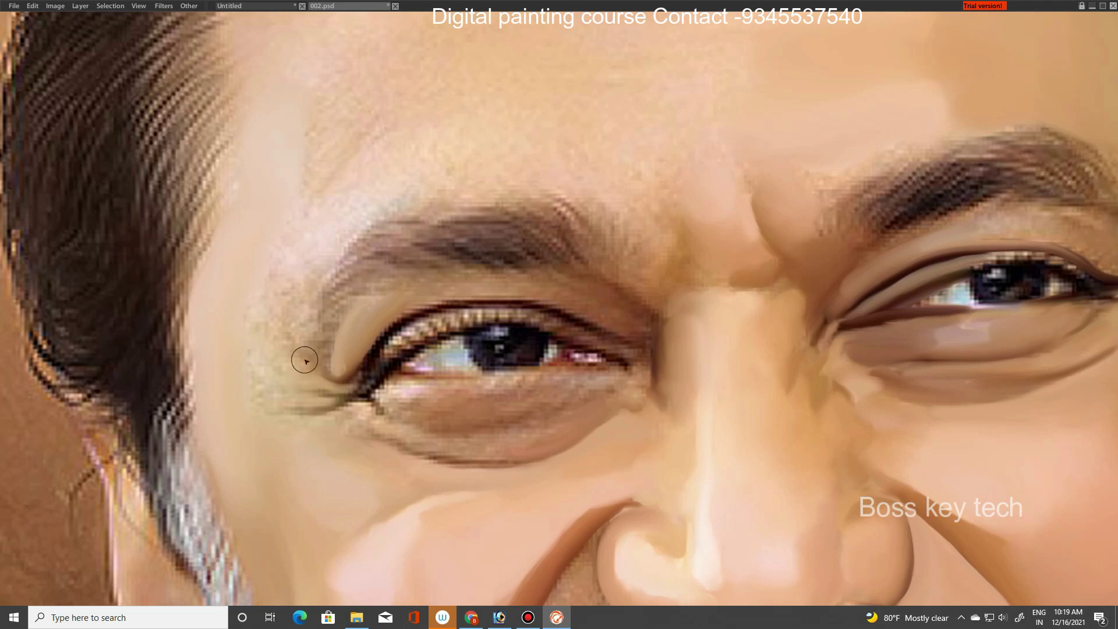
- Smooth and lighten the eye corner, adding brow shadow and soft crow's-feet lines
mouse_move(290, 328)
mouse_down()
mouse_move(289, 305)
mouse_move(280, 328)
mouse_move(330, 243)
mouse_move(299, 242)
mouse_move(411, 172)
mouse_move(449, 170)
mouse_up()
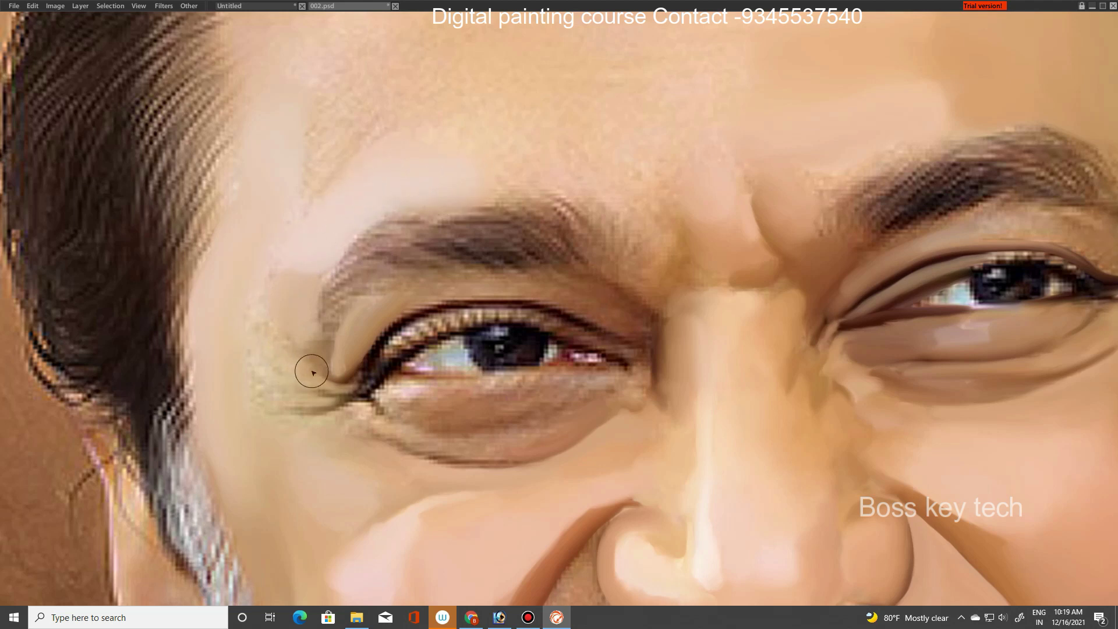
mouse_move(284, 353)
mouse_down()
mouse_move(269, 339)
mouse_move(244, 357)
mouse_move(240, 344)
mouse_move(284, 243)
mouse_move(250, 297)
mouse_up()
drag(300, 395, 281, 403)
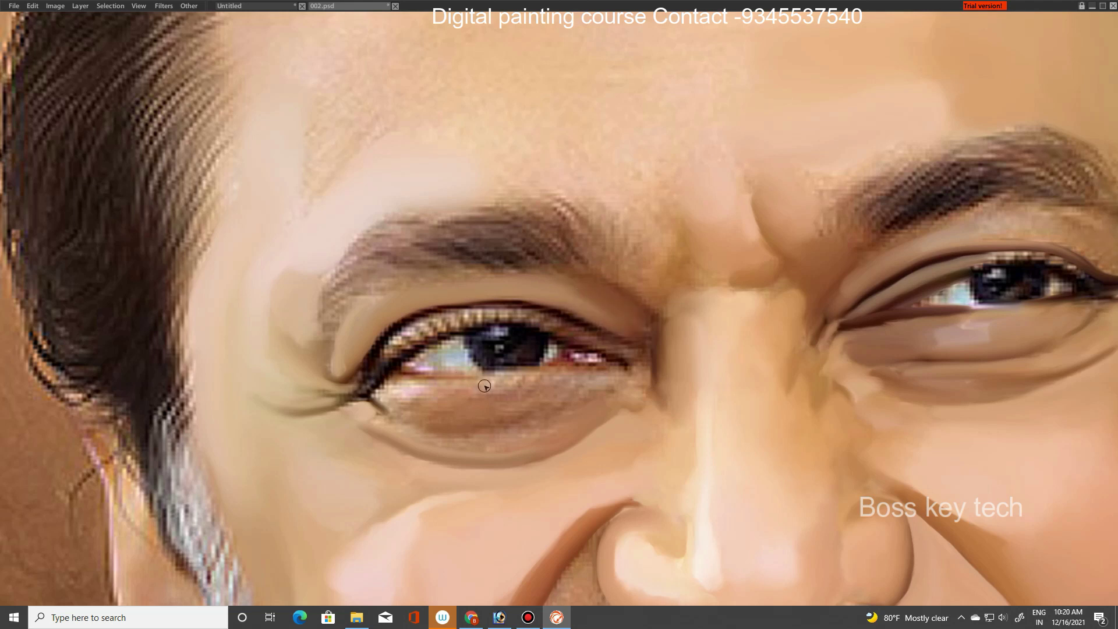
- Shade the lower eyelid with a dark rim line, soft under-eye lightening and a highlight under the iris
drag(456, 418, 449, 407)
drag(423, 375, 487, 377)
drag(405, 396, 439, 396)
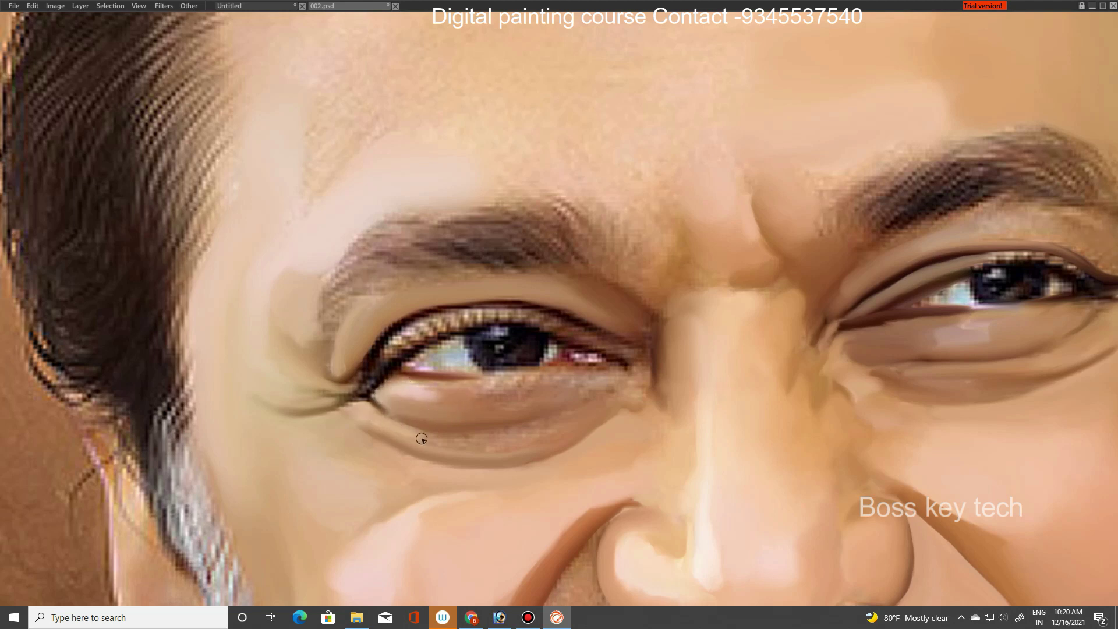
mouse_move(446, 434)
mouse_down()
mouse_move(513, 432)
mouse_move(560, 412)
mouse_up()
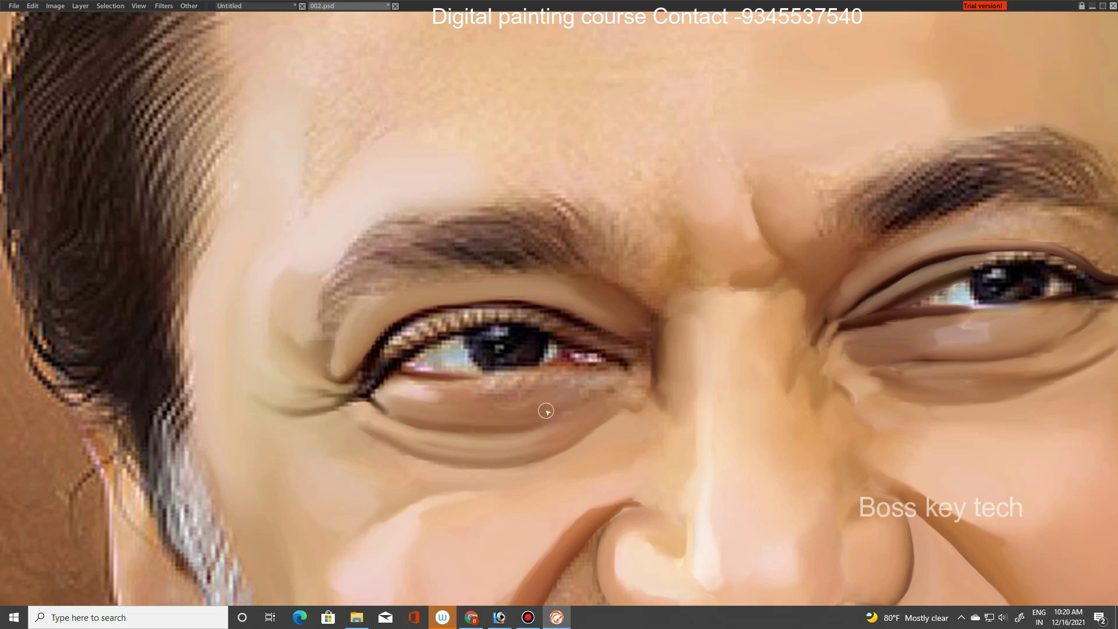
drag(370, 431, 512, 421)
mouse_move(554, 366)
mouse_down()
mouse_move(459, 394)
mouse_move(542, 386)
mouse_move(543, 434)
mouse_up()
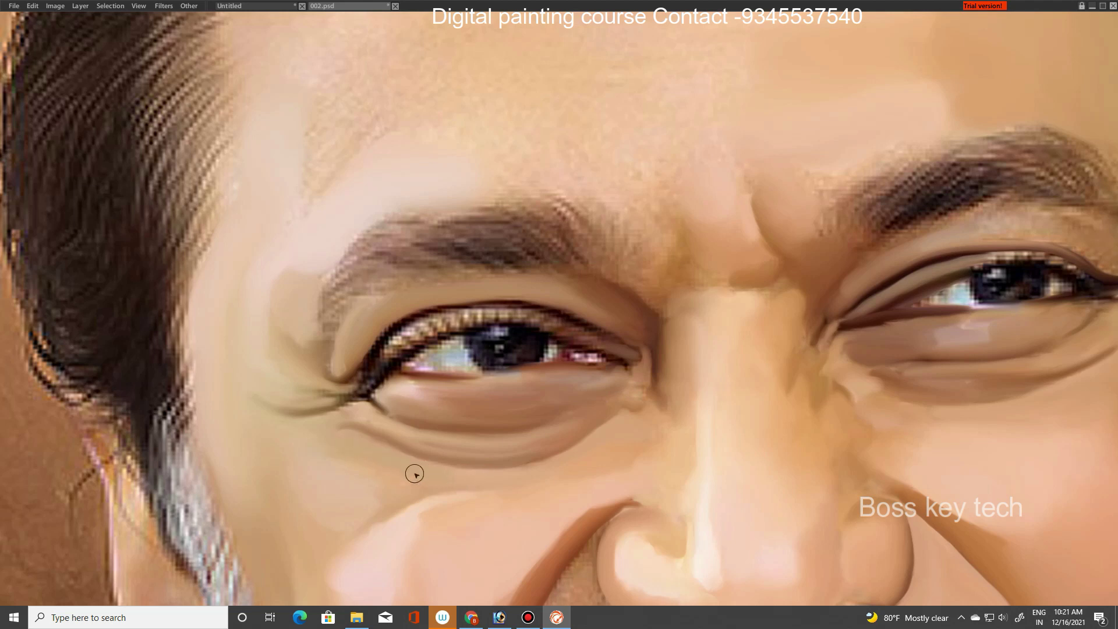
- Enlarge the brush and blend the forehead above the eyebrow and the skin along the brow
scroll(524, 408, down, 2)
scroll(543, 388, down, 3)
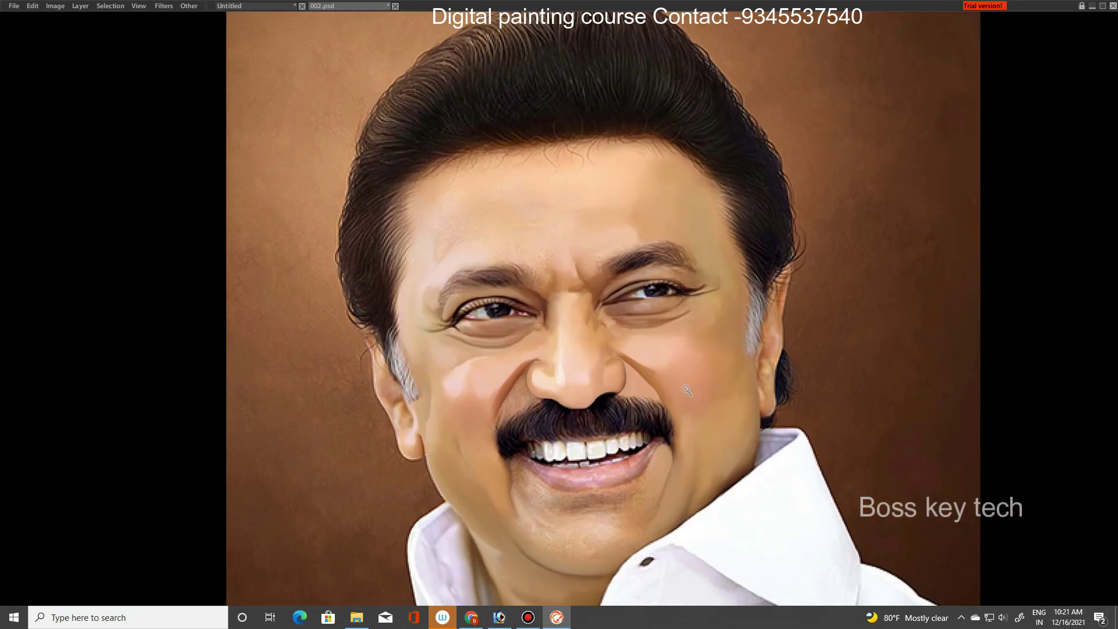
scroll(669, 330, up, 1)
scroll(629, 344, up, 2)
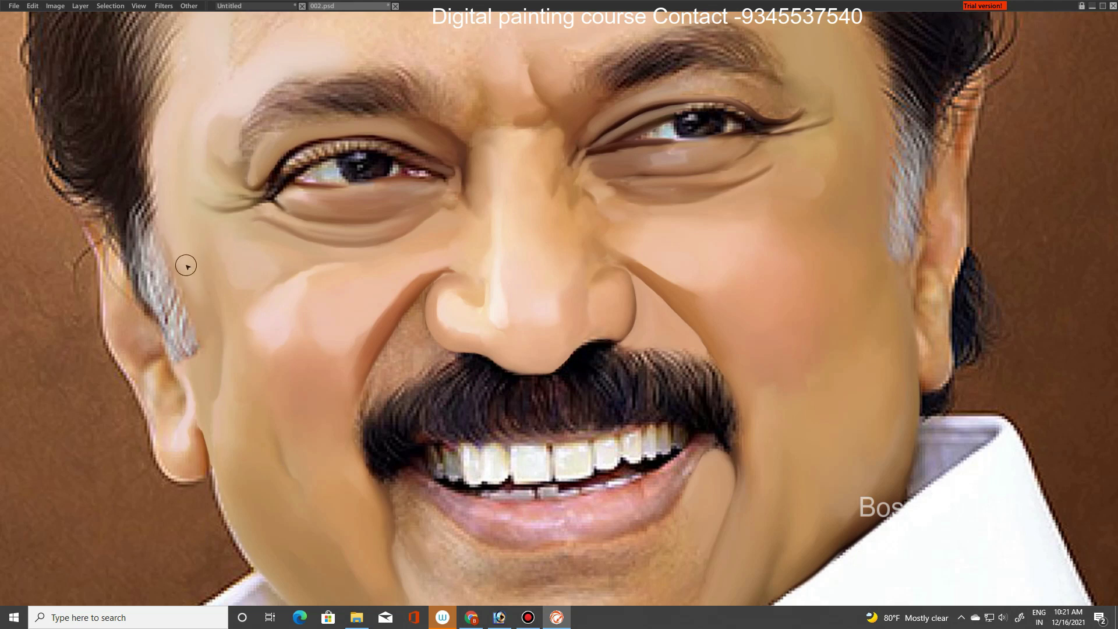
scroll(207, 326, up, 2)
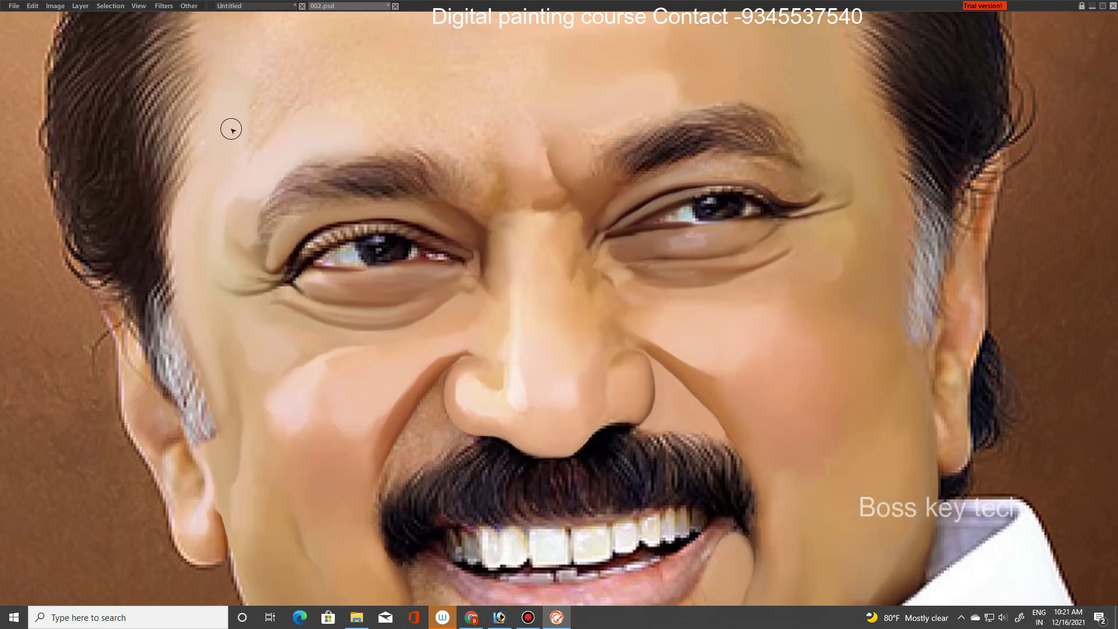
scroll(231, 129, up, 4)
key(bracketright)
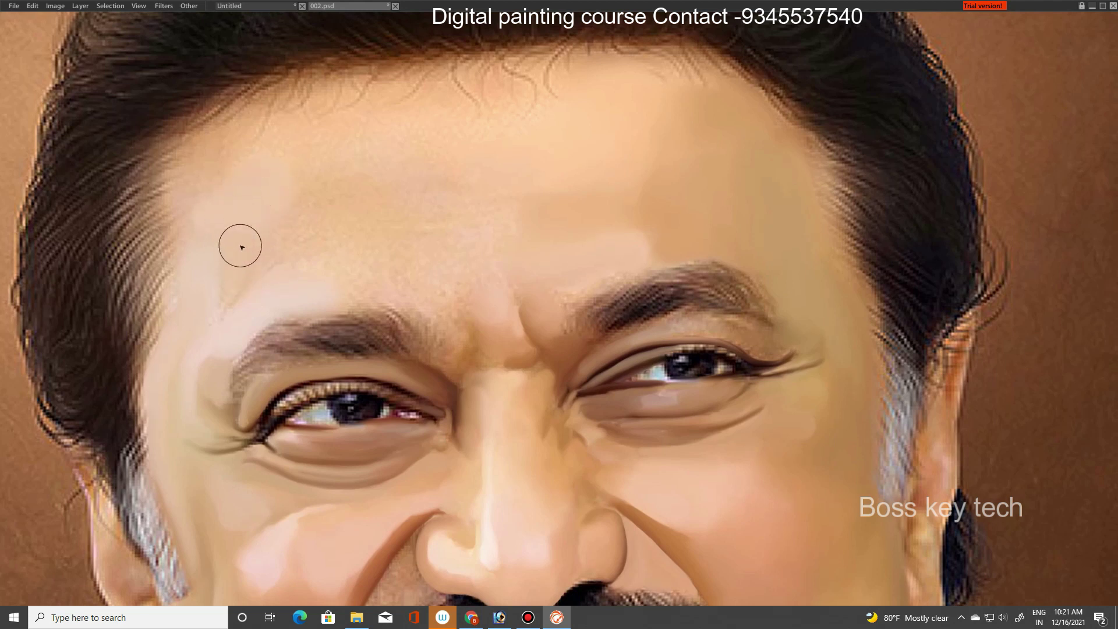
key(bracketright)
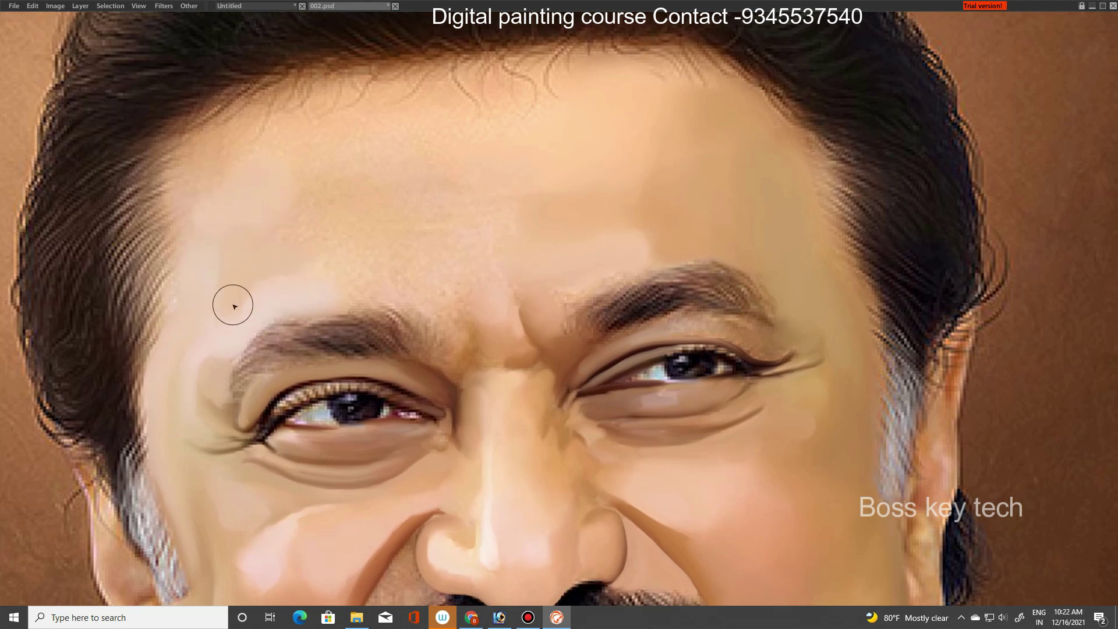
key(bracketright)
key(bracketleft)
key(bracketleft)
key(bracketleft)
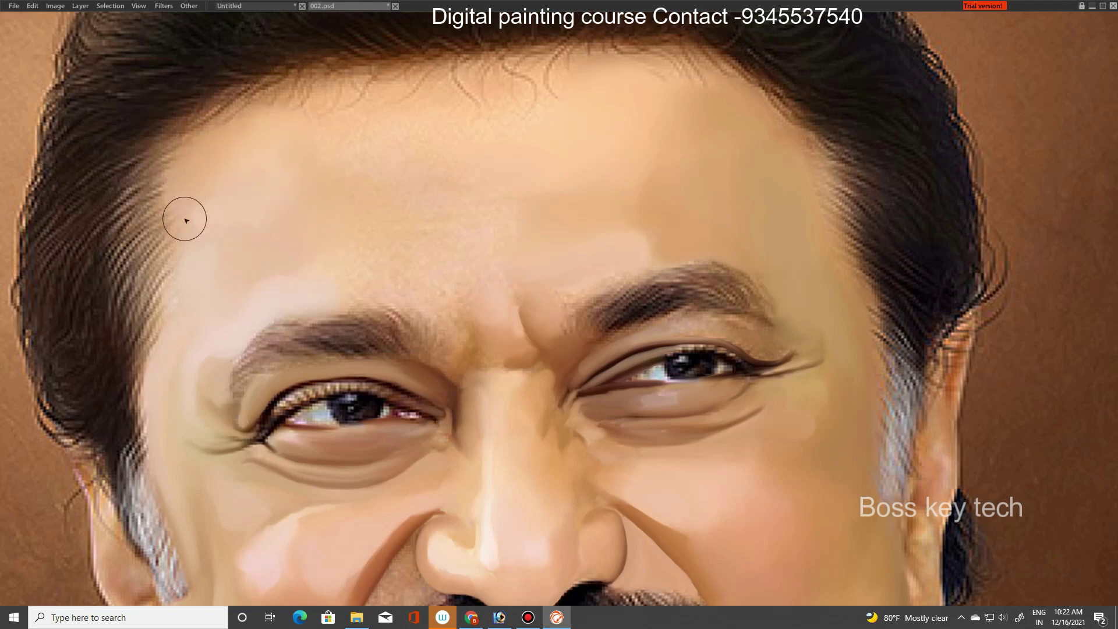
key(bracketright)
key(bracketright)
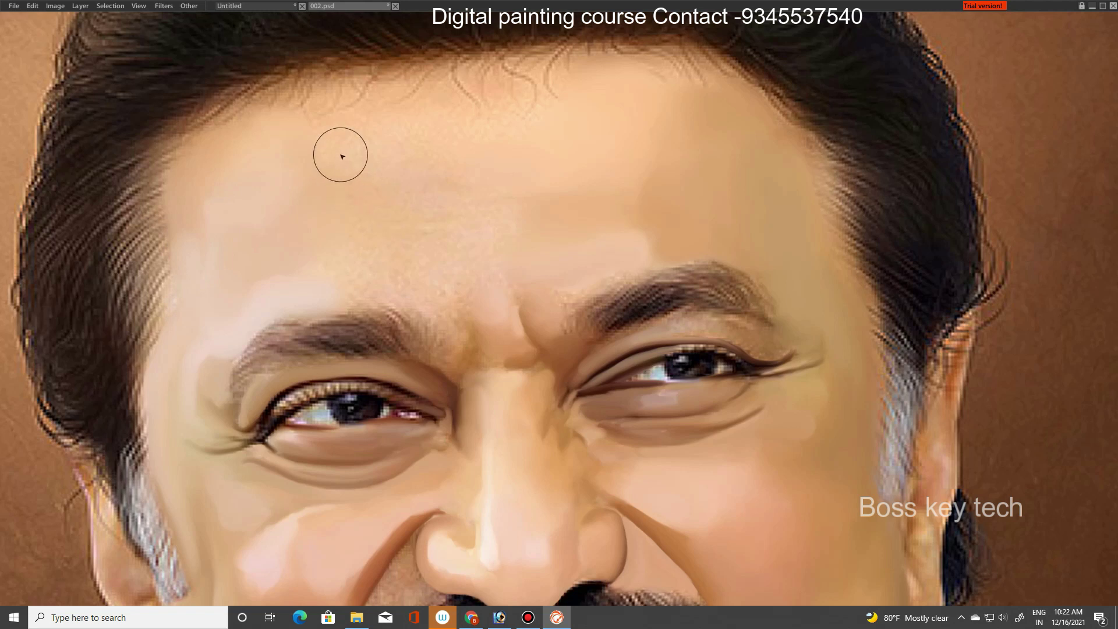
key(bracketleft)
key(bracketright)
key(bracketleft)
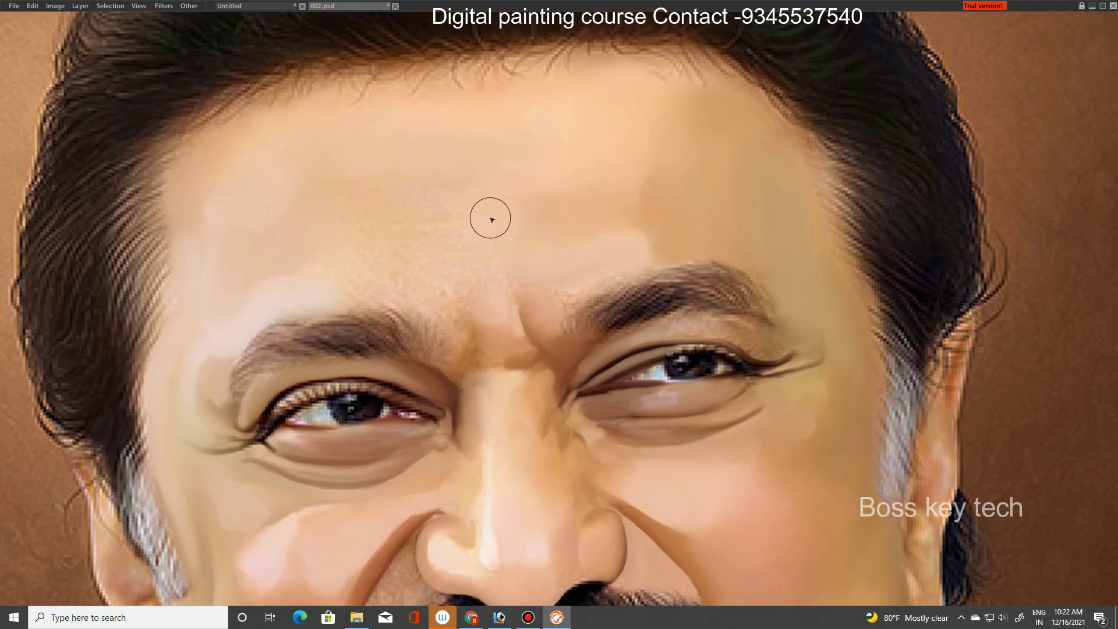
key(bracketright)
key(bracketleft)
key(bracketleft)
key(bracketleft)
key(bracketleft)
key(bracketleft)
key(bracketright)
key(bracketright)
key(bracketright)
key(bracketleft)
key(bracketleft)
key(bracketleft)
key(bracketleft)
key(bracketleft)
key(bracketleft)
key(bracketleft)
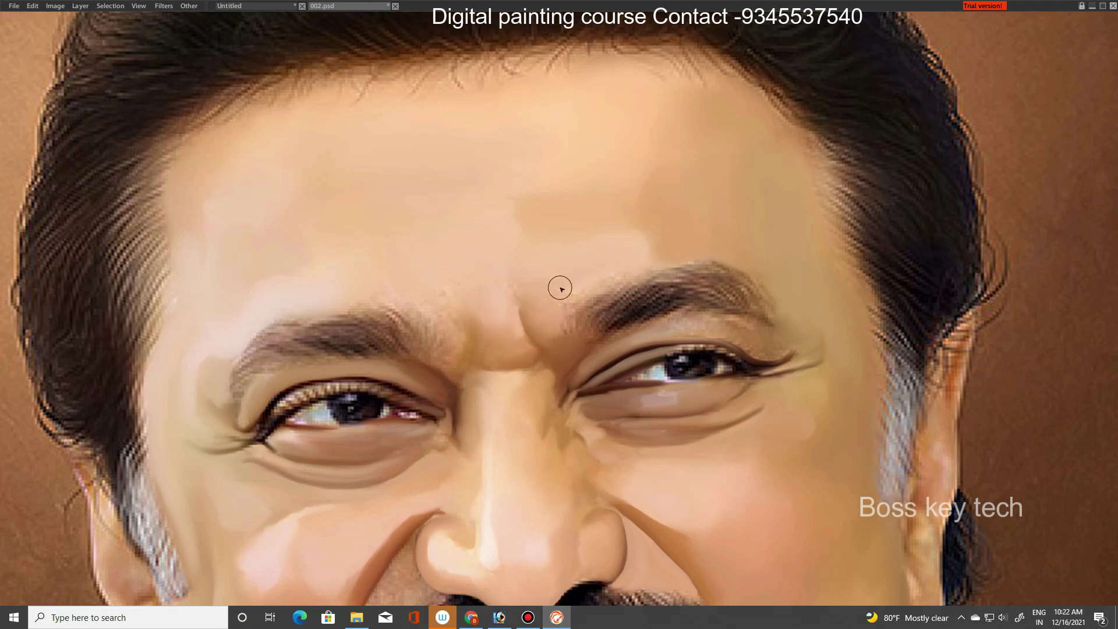
mouse_move(539, 302)
mouse_down()
mouse_move(524, 273)
mouse_move(444, 309)
mouse_move(445, 290)
mouse_move(470, 324)
mouse_up()
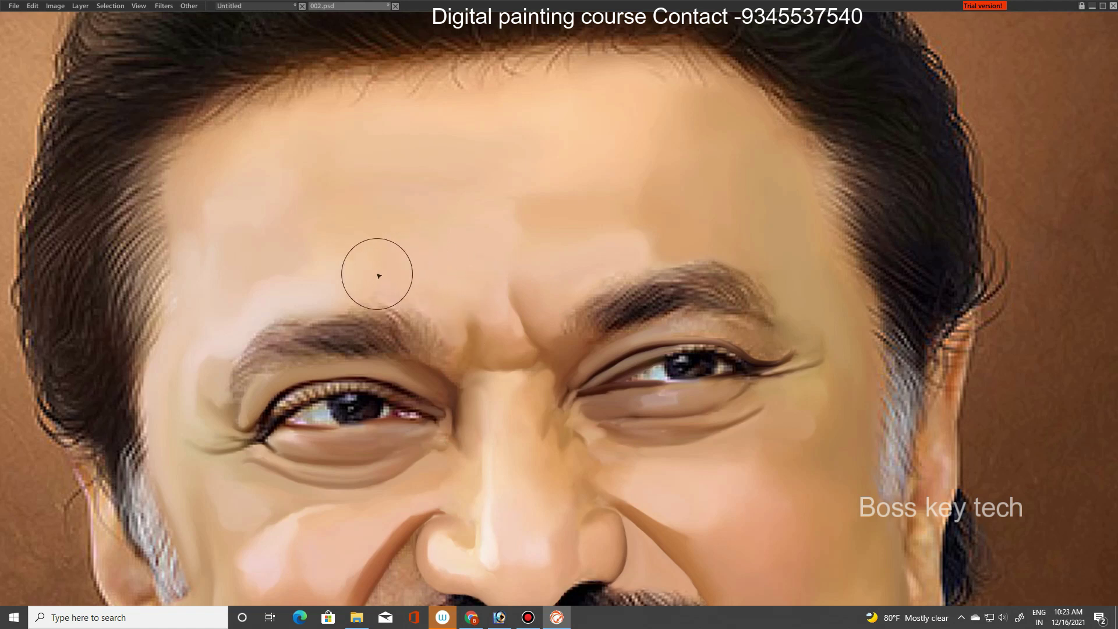
- Zoom in on the nose and smooth the skin between the nose fold and moustache
scroll(595, 300, down, 5)
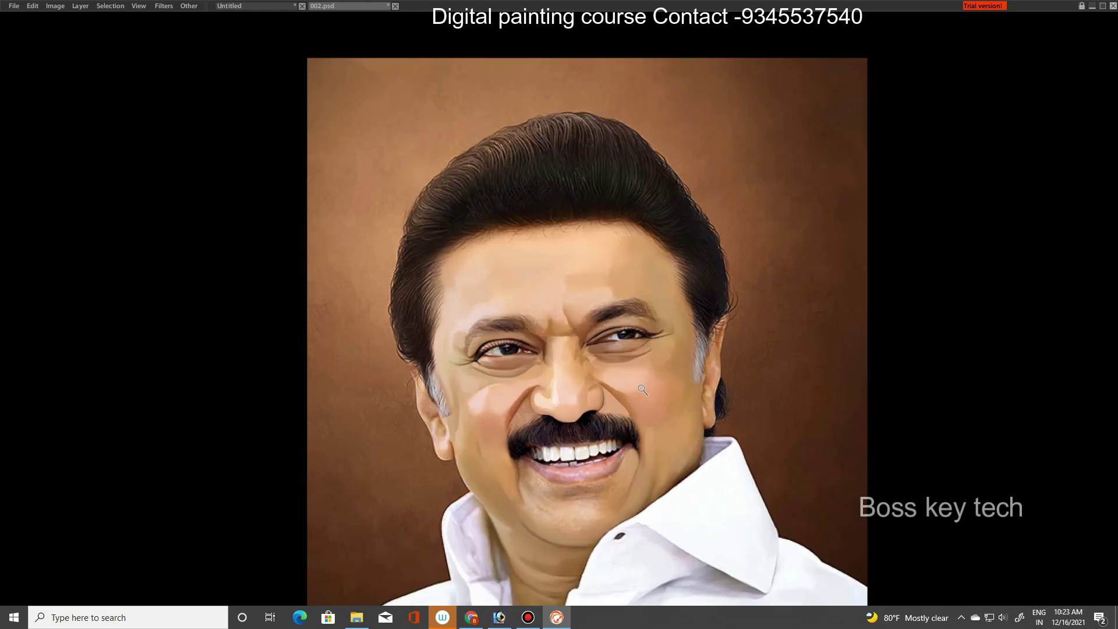
scroll(594, 315, up, 5)
scroll(659, 353, down, 5)
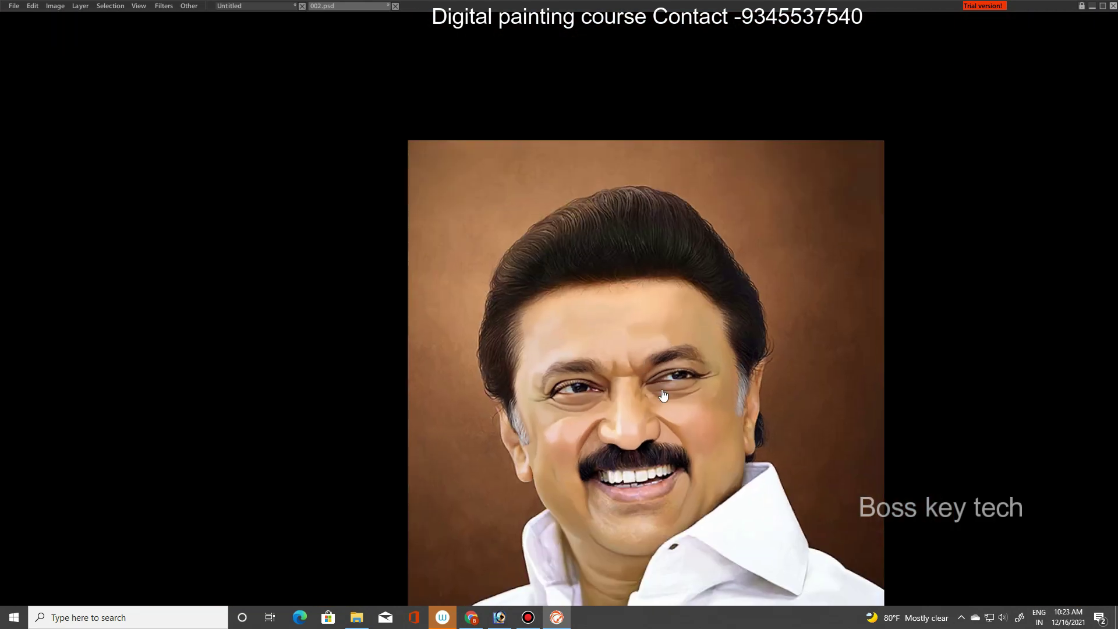
scroll(641, 325, up, 3)
scroll(639, 324, up, 1)
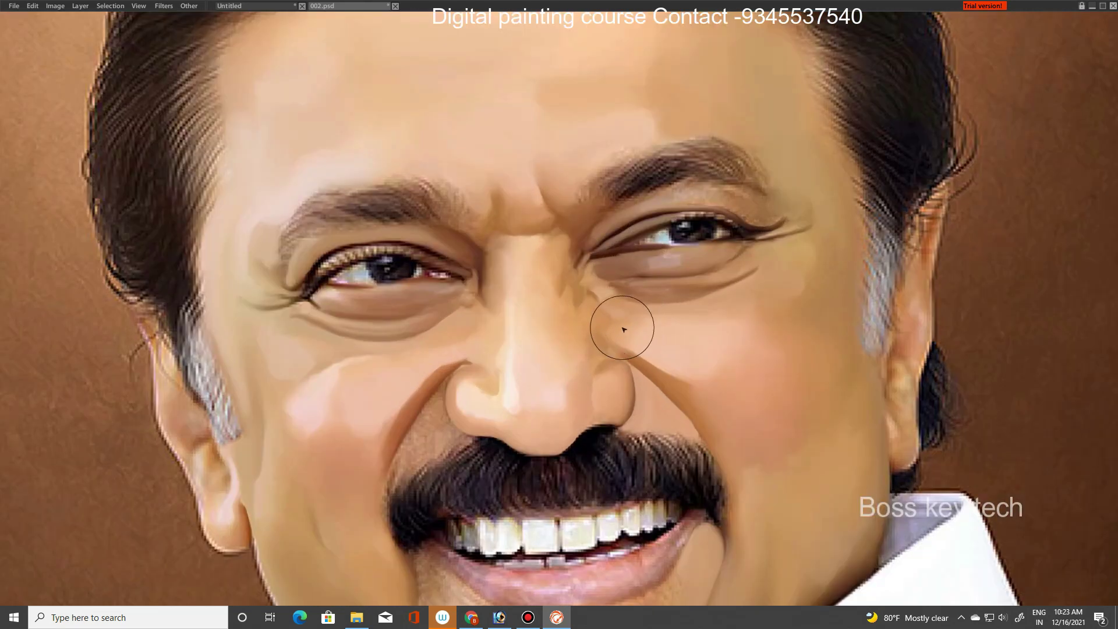
drag(514, 255, 525, 281)
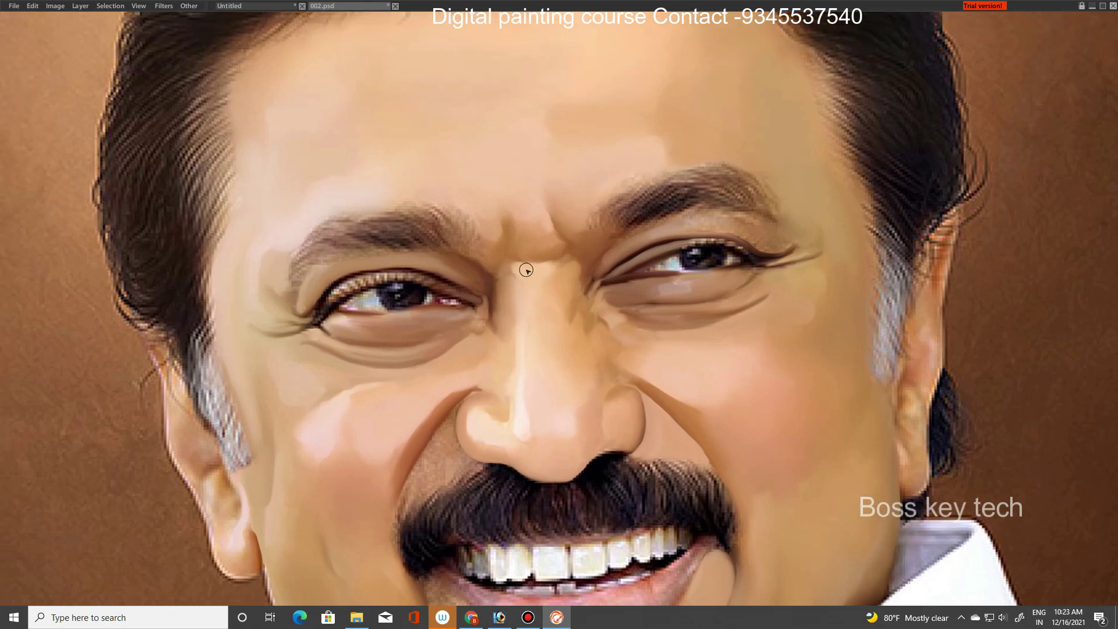
scroll(631, 365, down, 5)
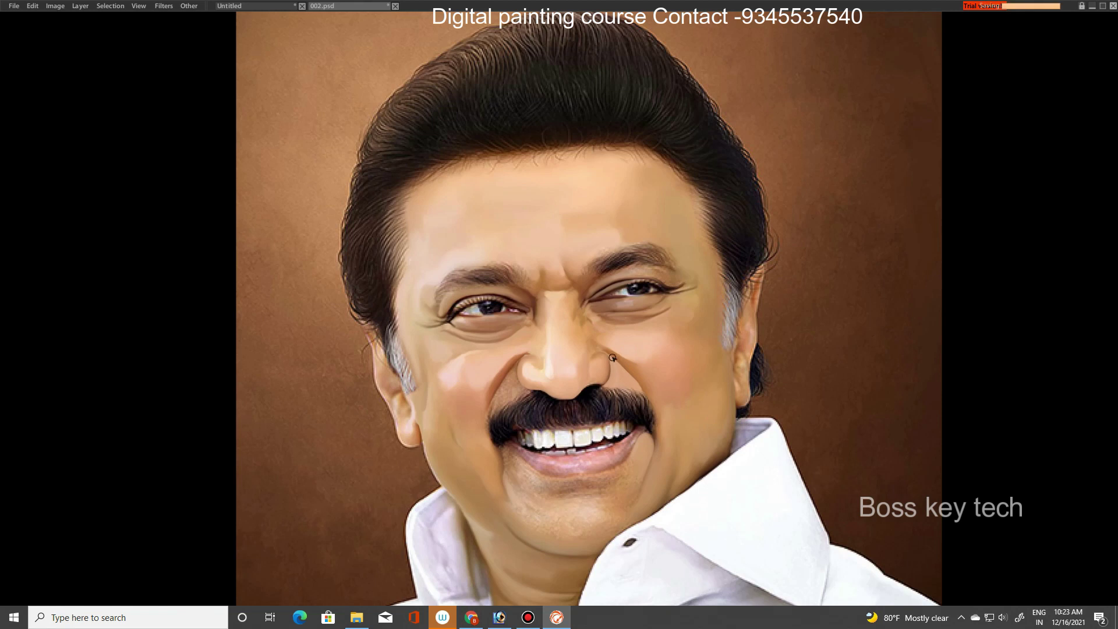
scroll(605, 372, up, 2)
scroll(589, 386, up, 2)
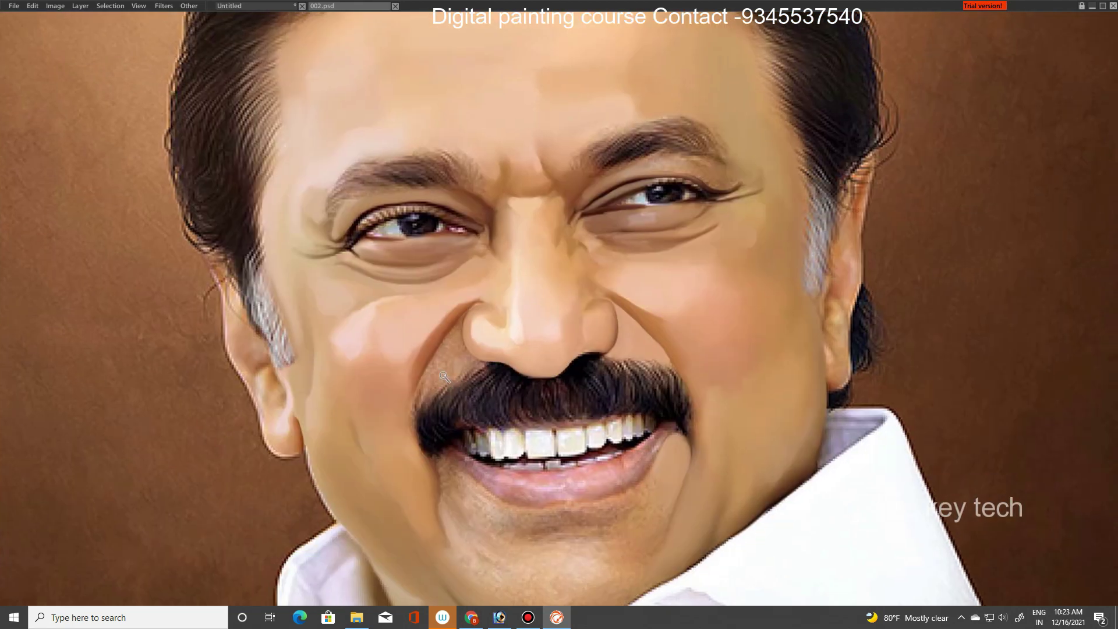
scroll(445, 377, up, 2)
mouse_move(441, 378)
mouse_down()
mouse_move(440, 330)
mouse_move(414, 382)
mouse_move(439, 334)
mouse_move(434, 388)
mouse_move(392, 417)
mouse_move(371, 460)
mouse_move(375, 395)
mouse_move(400, 412)
mouse_move(507, 339)
mouse_move(474, 341)
mouse_move(450, 312)
mouse_move(470, 267)
mouse_move(453, 303)
mouse_up()
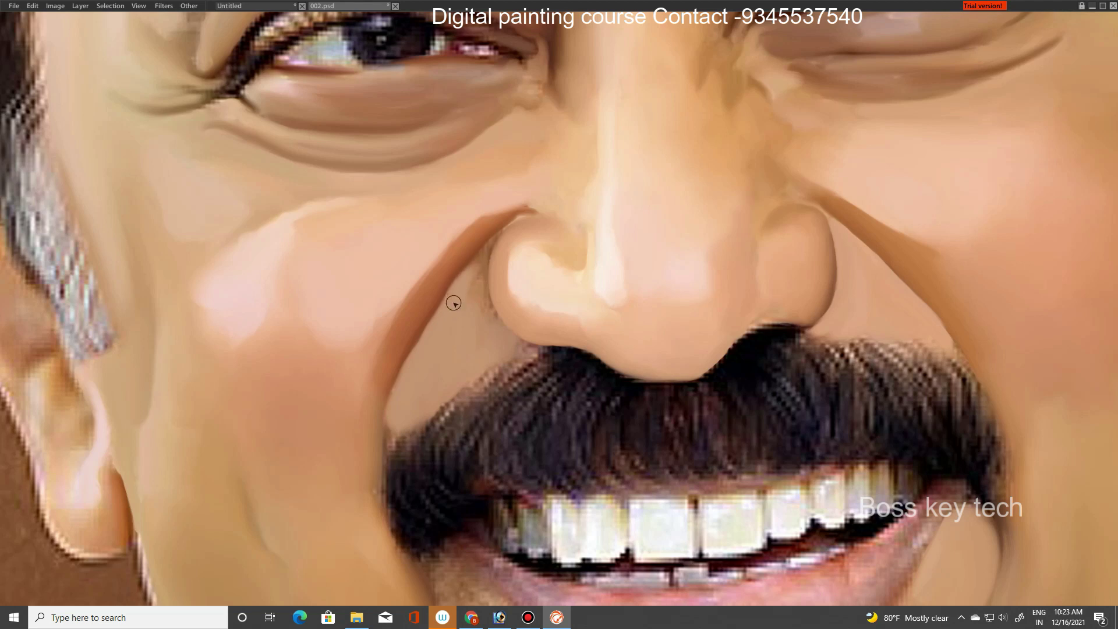
- Smooth the grainy skin beside the nostril wing
mouse_move(501, 342)
mouse_down()
mouse_move(476, 287)
mouse_move(482, 265)
mouse_move(469, 279)
mouse_move(502, 227)
mouse_up()
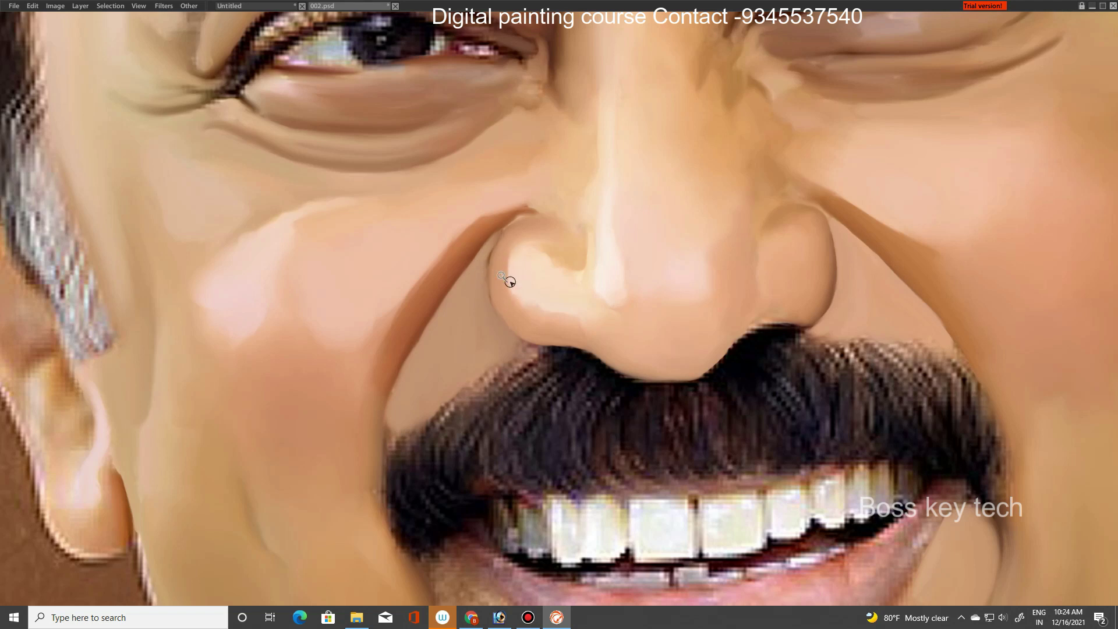
scroll(508, 278, up, 2)
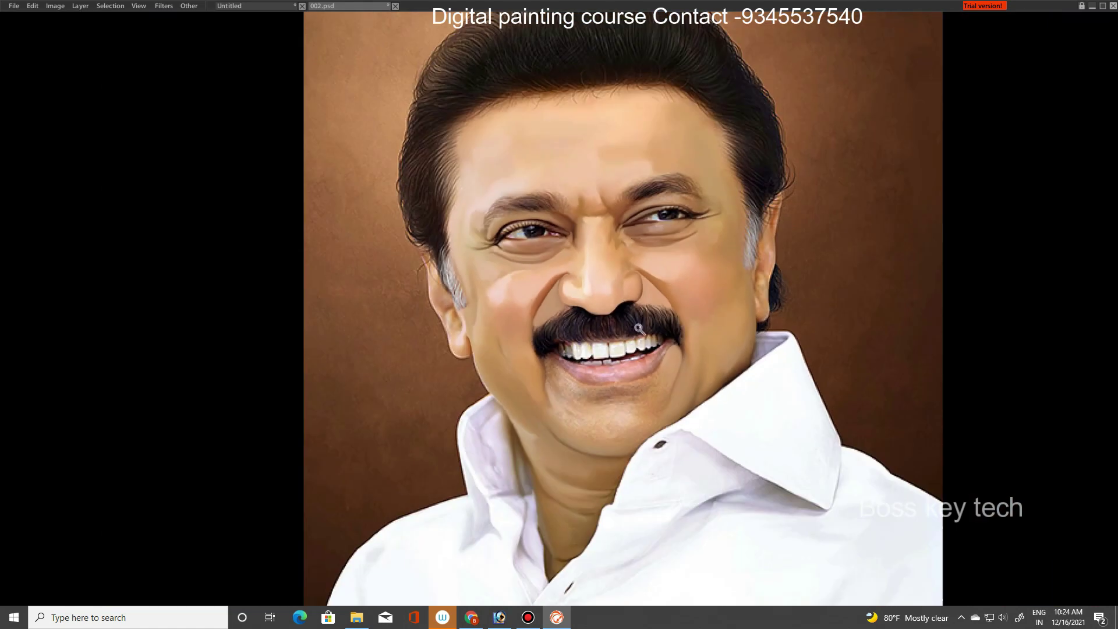
scroll(505, 349, up, 3)
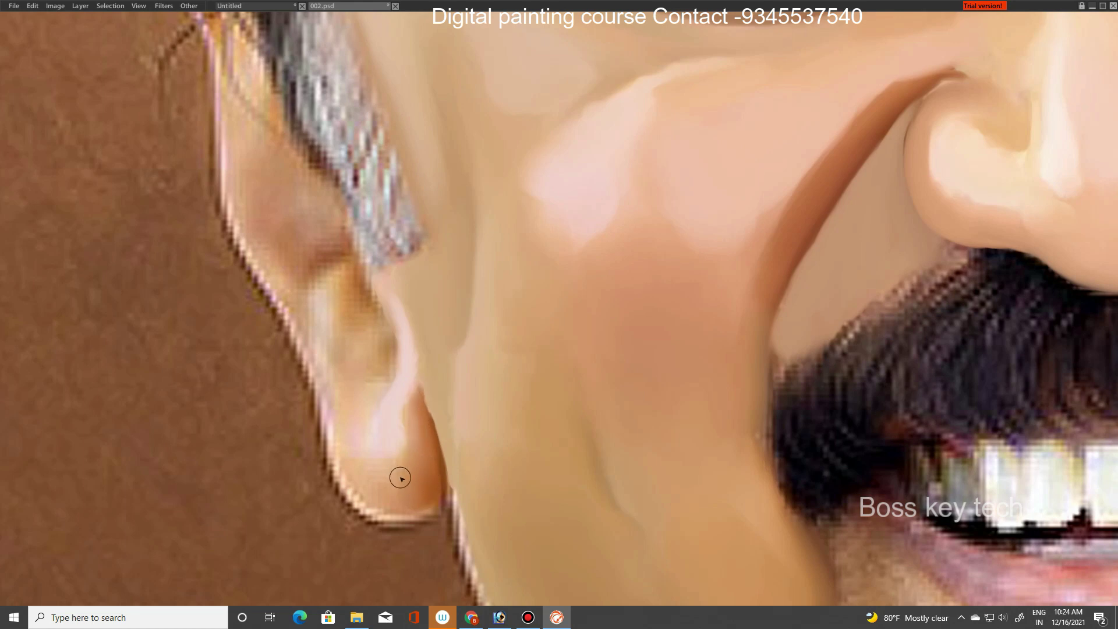
- Paint light and dark strokes along the ear's inner fold and lighten the earlobe's lower edge
key(bracketright)
key(bracketright)
key(bracketright)
key(bracketleft)
key(bracketleft)
key(bracketleft)
key(bracketleft)
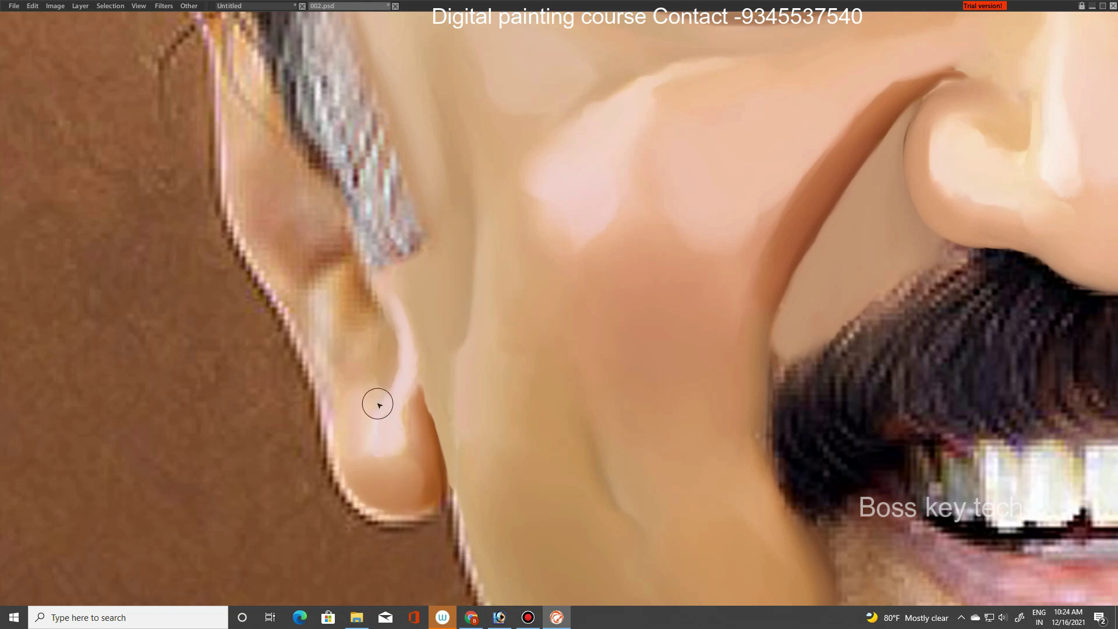
key(bracketright)
mouse_move(327, 299)
mouse_down()
mouse_move(357, 292)
mouse_move(357, 262)
mouse_move(391, 354)
mouse_up()
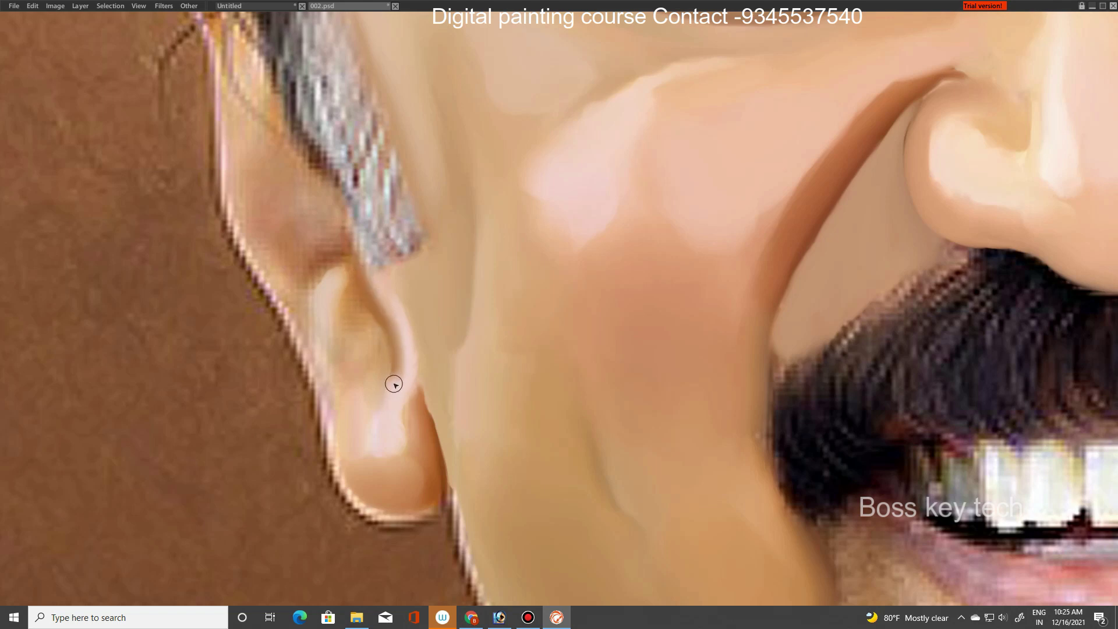
mouse_move(364, 314)
mouse_down()
mouse_move(357, 295)
mouse_move(316, 357)
mouse_up()
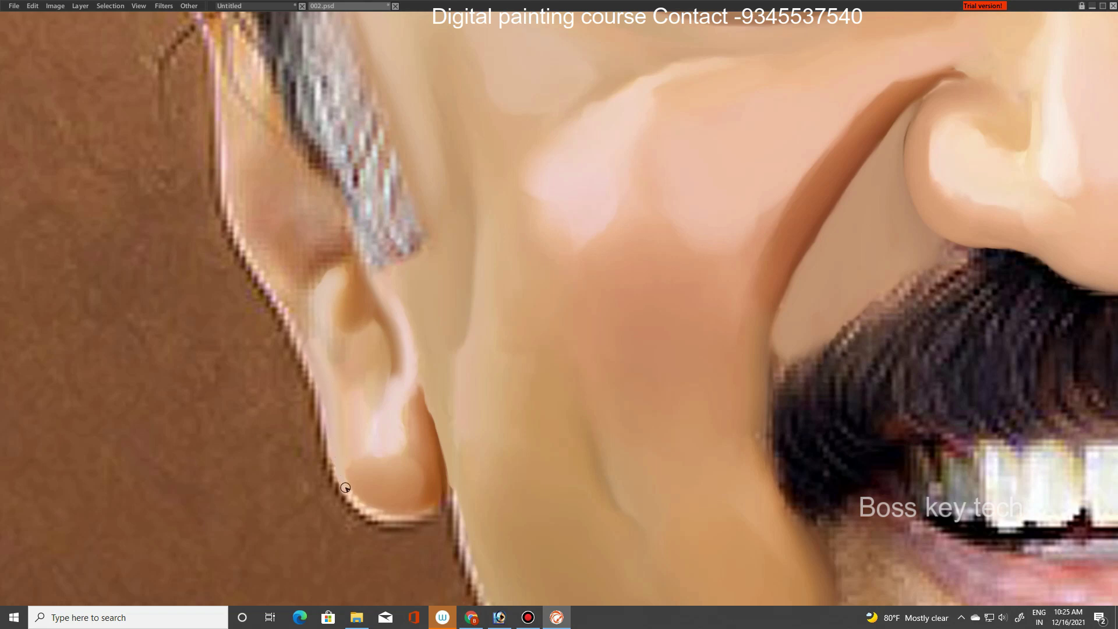
drag(379, 503, 402, 515)
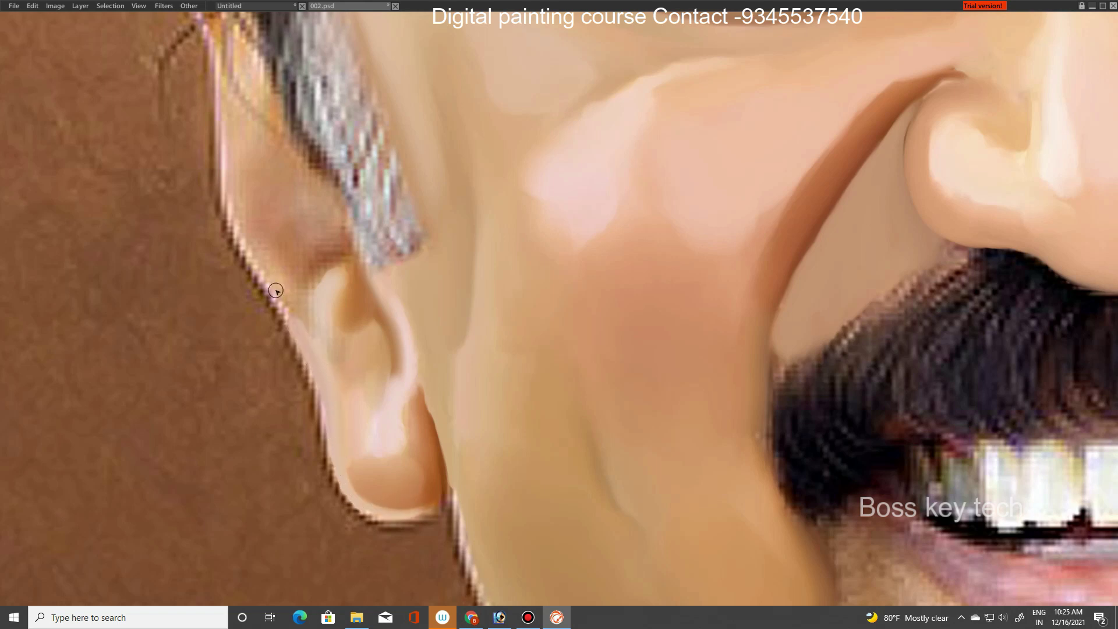
- Smooth and lighten the ear's outer edge and nearby skin, then zoom back onto the face
drag(310, 252, 362, 369)
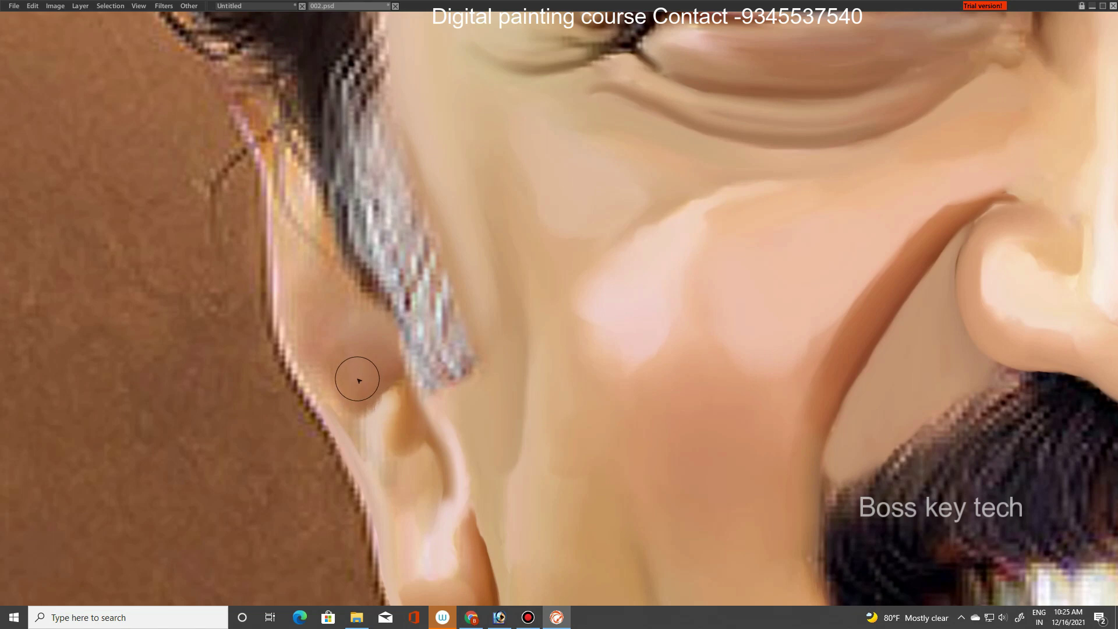
mouse_move(290, 347)
mouse_down()
mouse_move(276, 263)
mouse_move(339, 324)
mouse_move(320, 277)
mouse_move(319, 317)
mouse_move(387, 429)
mouse_move(386, 471)
mouse_move(369, 451)
mouse_up()
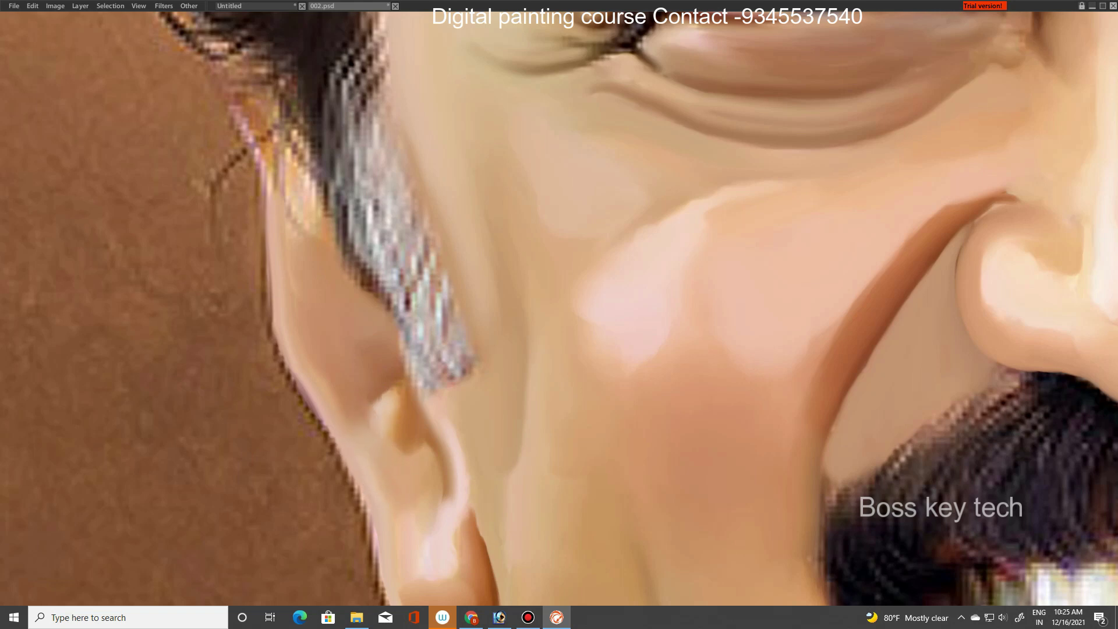
scroll(376, 345, down, 3)
scroll(448, 463, up, 3)
scroll(448, 463, up, 2)
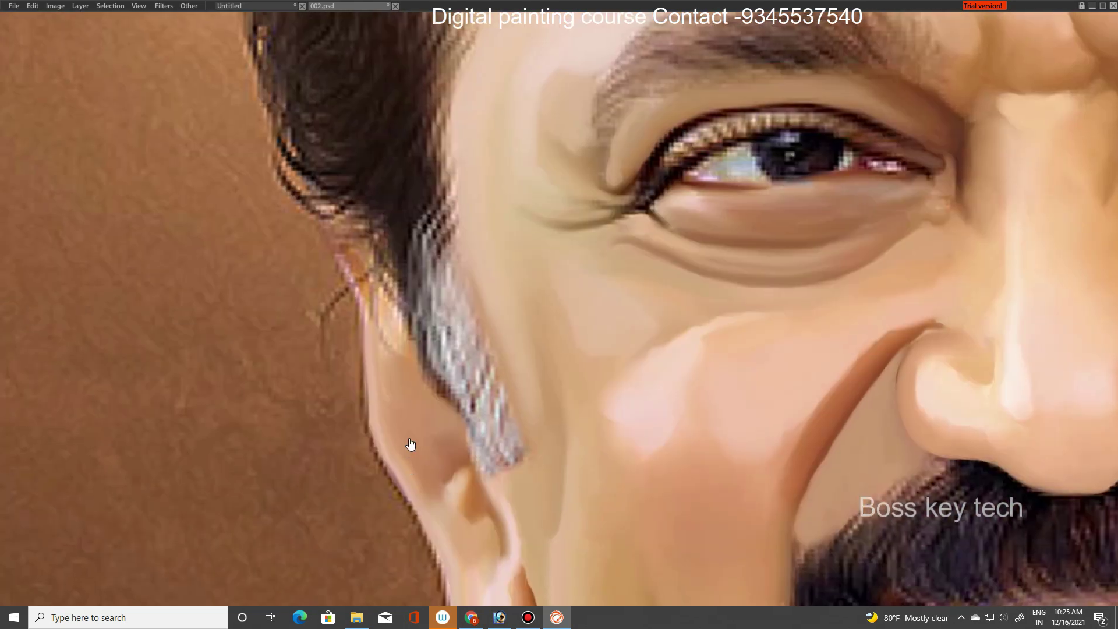
mouse_move(362, 263)
mouse_down()
mouse_move(347, 254)
mouse_move(392, 337)
mouse_move(382, 281)
mouse_move(392, 332)
mouse_move(381, 368)
mouse_up()
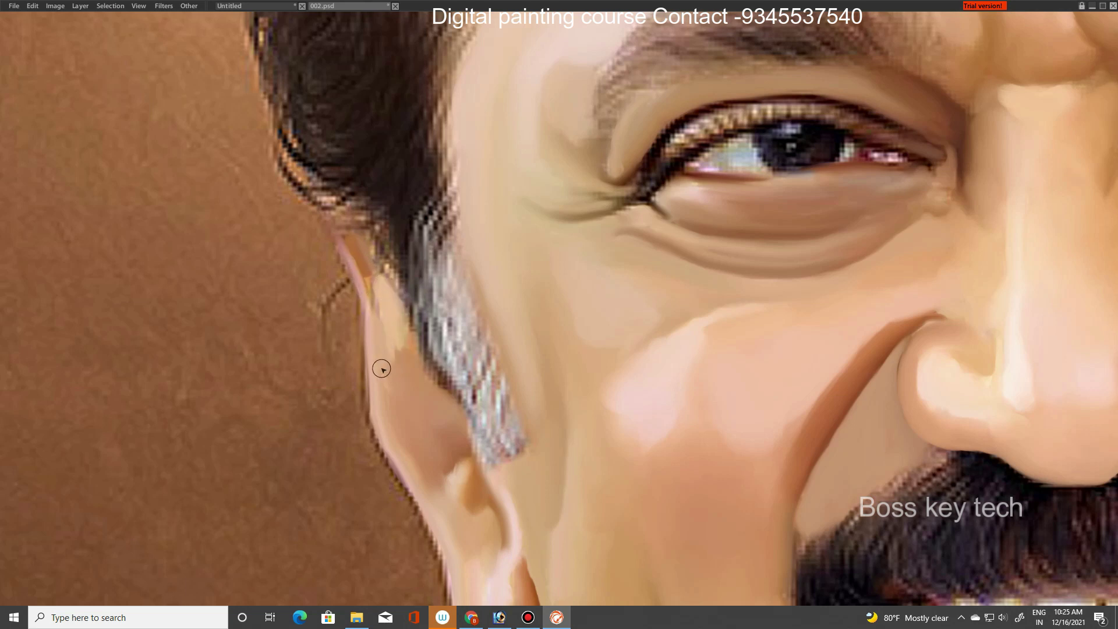
key(ctrl+0)
click(619, 414)
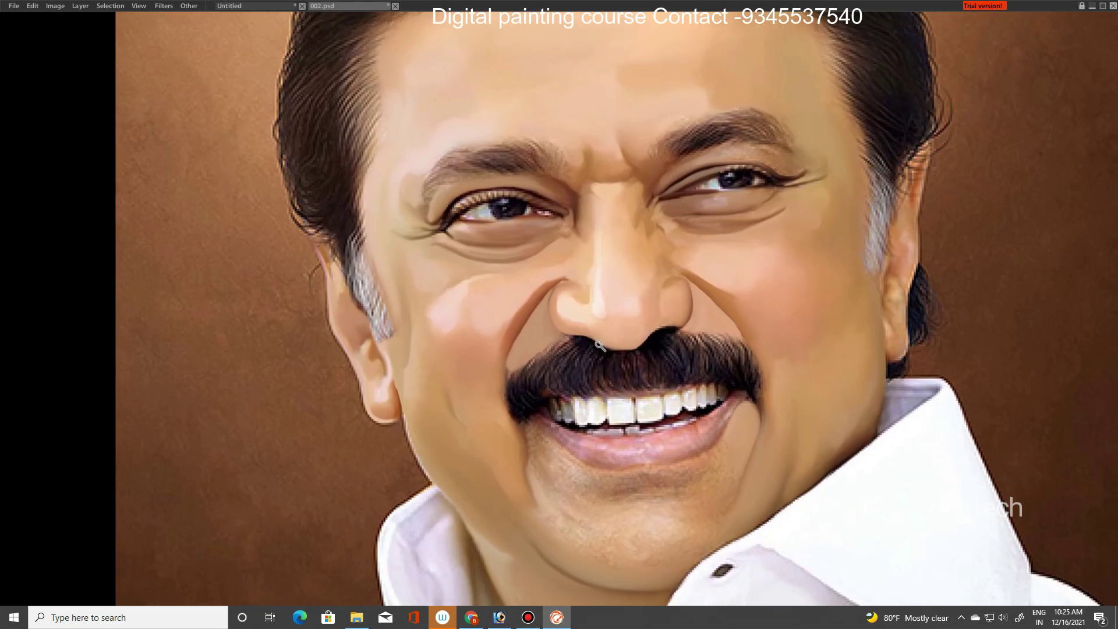
- Bring the 004.psd portrait document to the front
click(600, 345)
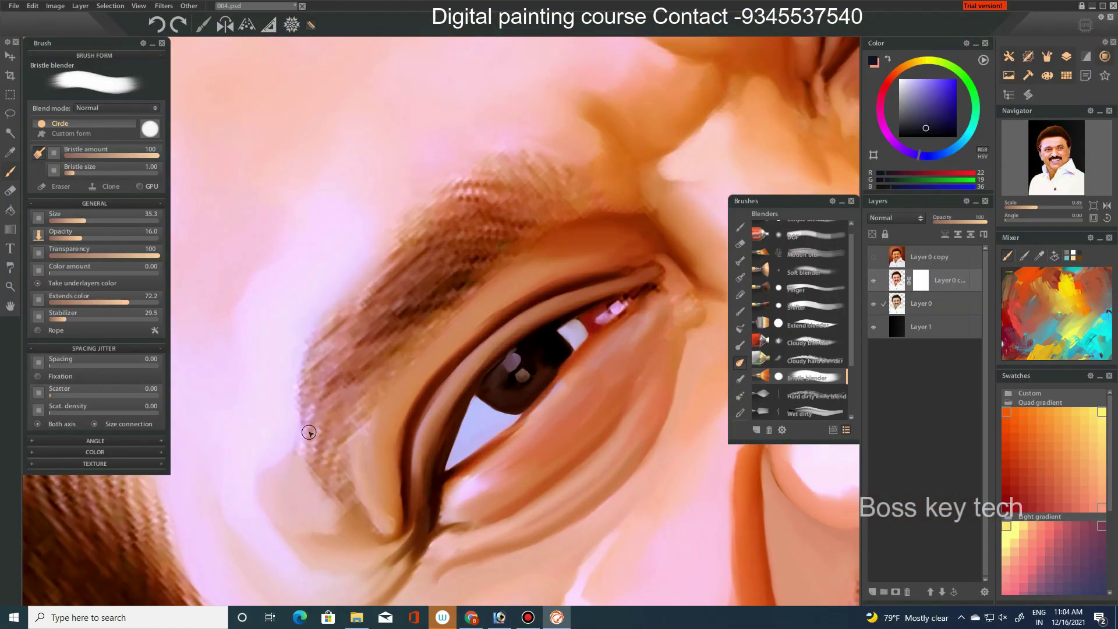
- Shrink the Bristle blender to size 17.8 and smooth the lower-lid hairs
key([)
drag(309, 432, 326, 402)
mouse_move(317, 466)
mouse_down()
mouse_move(349, 402)
mouse_move(378, 397)
mouse_up()
mouse_move(302, 420)
mouse_down()
mouse_move(350, 369)
mouse_move(319, 367)
mouse_move(425, 314)
mouse_move(299, 387)
mouse_move(302, 369)
mouse_move(307, 431)
mouse_up()
drag(336, 469, 361, 432)
- Blend the eyebrow and upper-lid hairs with sweeping strokes up and to the right
mouse_move(469, 283)
mouse_down()
mouse_move(338, 346)
mouse_move(289, 417)
mouse_move(313, 435)
mouse_up()
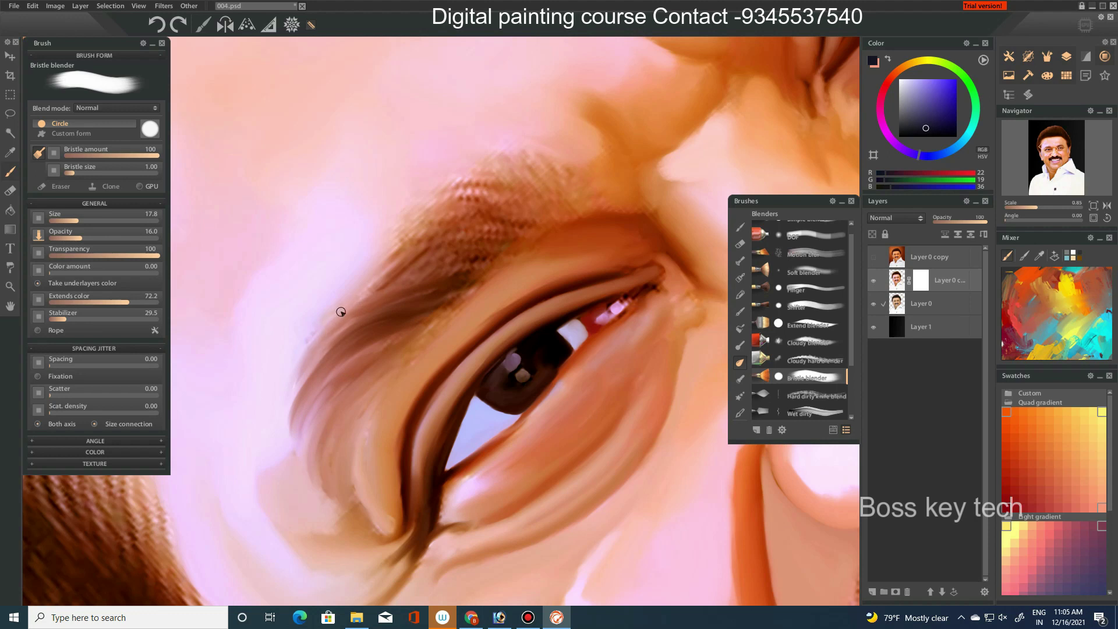
drag(441, 269, 393, 263)
drag(381, 266, 466, 216)
mouse_move(386, 245)
mouse_down()
mouse_move(501, 201)
mouse_move(492, 186)
mouse_up()
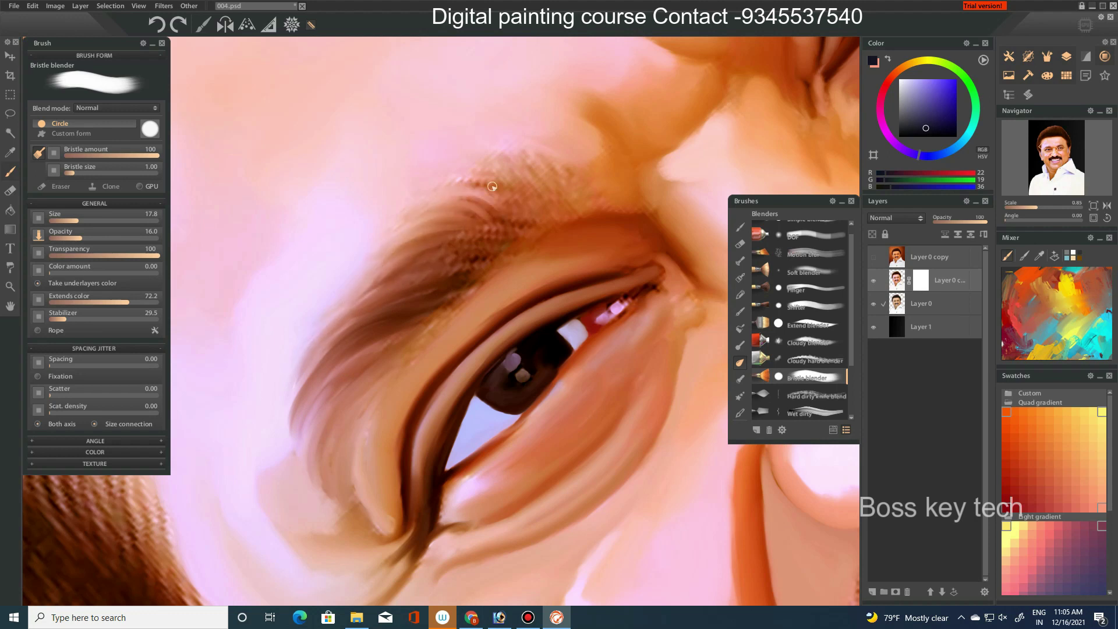
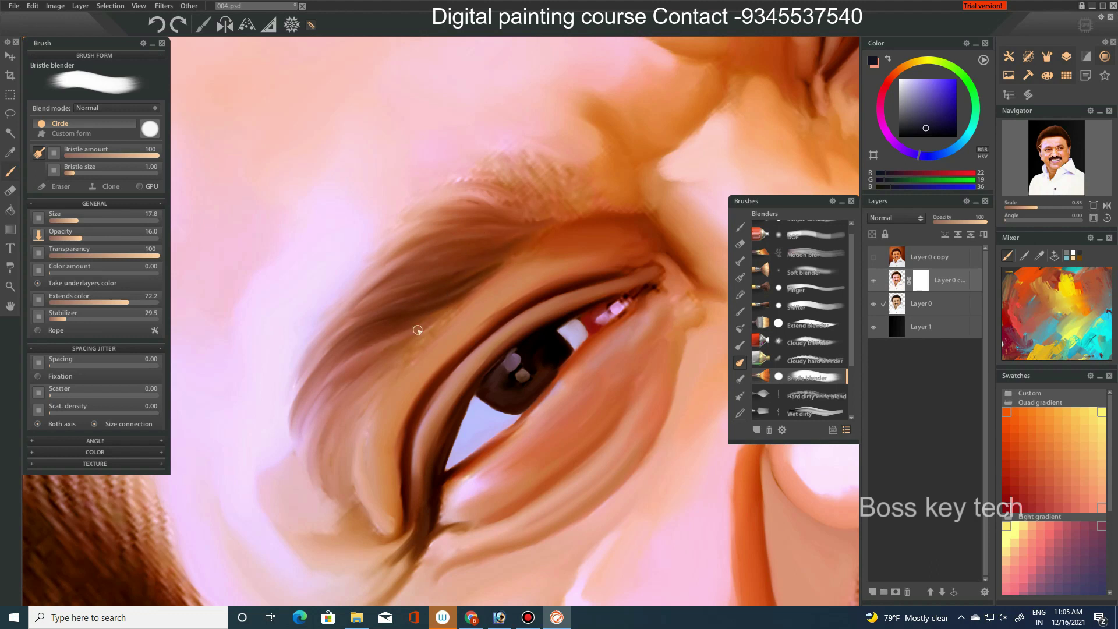
- Blend the eyebrow hair strands smooth with the Bristle blender
mouse_move(370, 395)
mouse_down()
mouse_move(334, 379)
mouse_move(325, 402)
mouse_up()
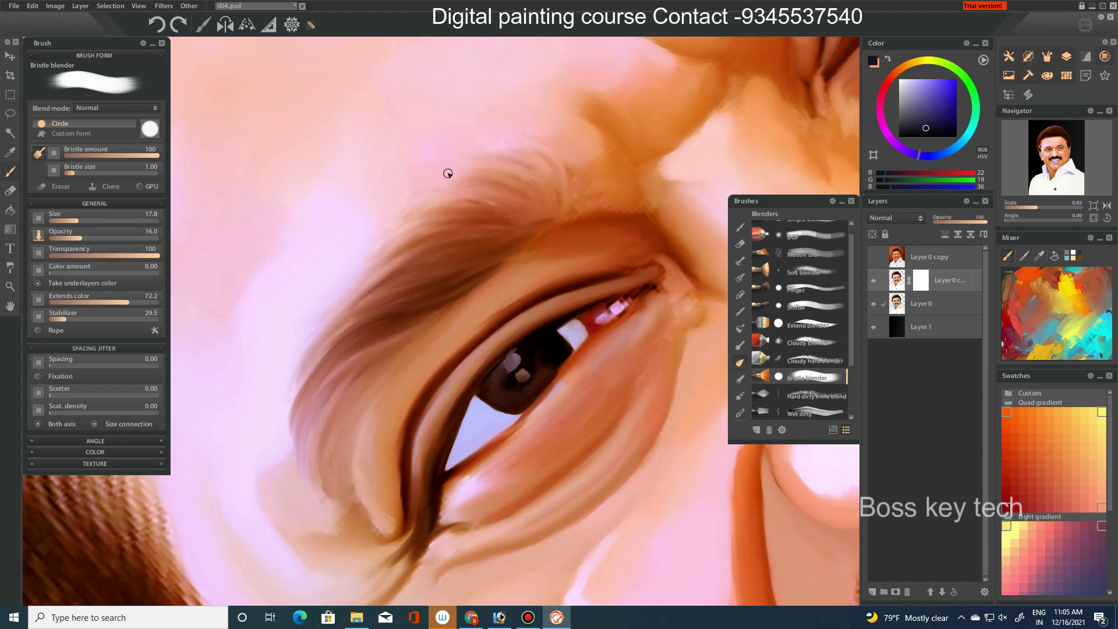
drag(501, 167, 564, 173)
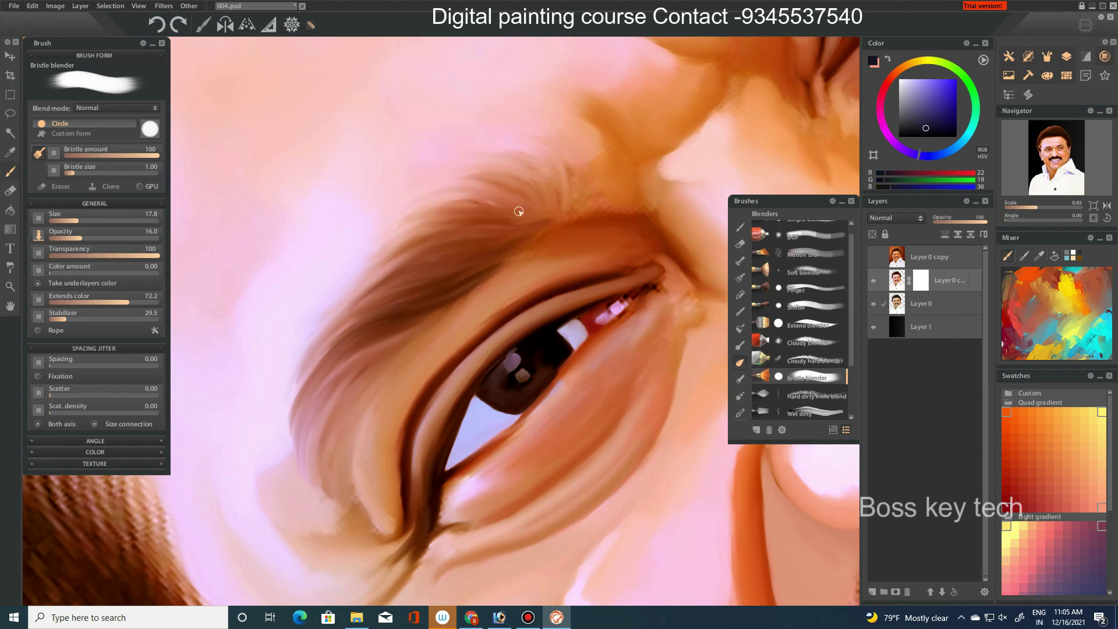
mouse_move(417, 256)
mouse_down()
mouse_move(352, 272)
mouse_move(349, 260)
mouse_move(369, 255)
mouse_move(373, 313)
mouse_up()
mouse_move(478, 245)
mouse_down()
mouse_move(391, 274)
mouse_move(429, 262)
mouse_move(420, 272)
mouse_move(349, 283)
mouse_move(365, 255)
mouse_move(512, 212)
mouse_move(402, 230)
mouse_up()
scroll(438, 356, down, 5)
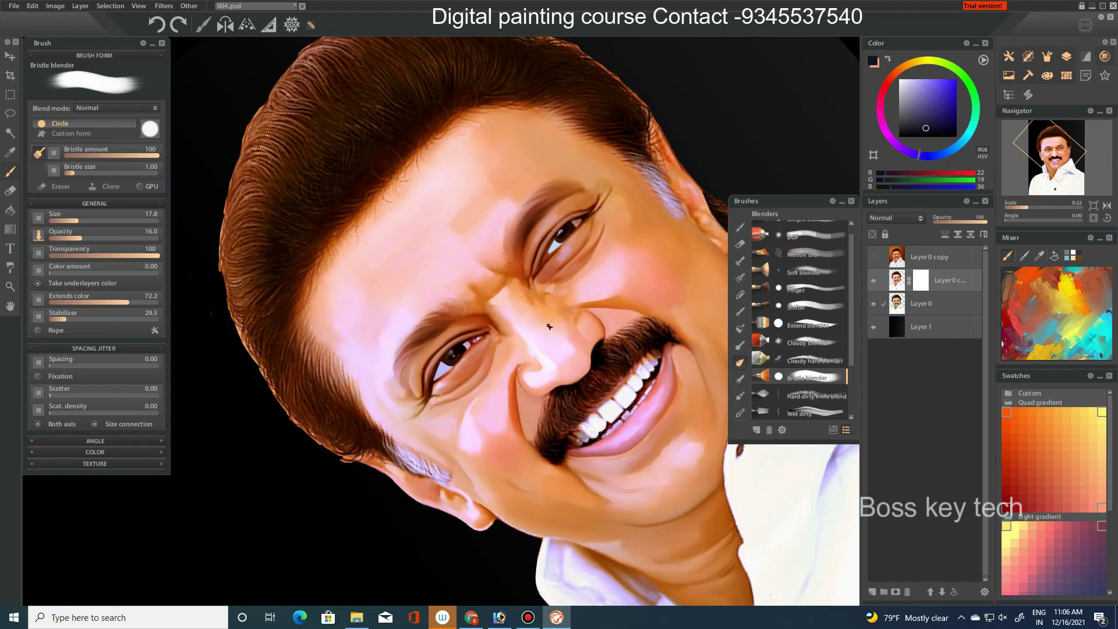
scroll(531, 312, up, 3)
scroll(532, 312, up, 3)
- Blend away the dark cheek strand and soften the upper lashes from the eye corner
mouse_move(531, 312)
mouse_down()
mouse_move(540, 307)
mouse_move(523, 235)
mouse_move(582, 164)
mouse_move(504, 287)
mouse_move(460, 303)
mouse_move(489, 322)
mouse_move(474, 317)
mouse_move(443, 422)
mouse_up()
drag(483, 266, 642, 168)
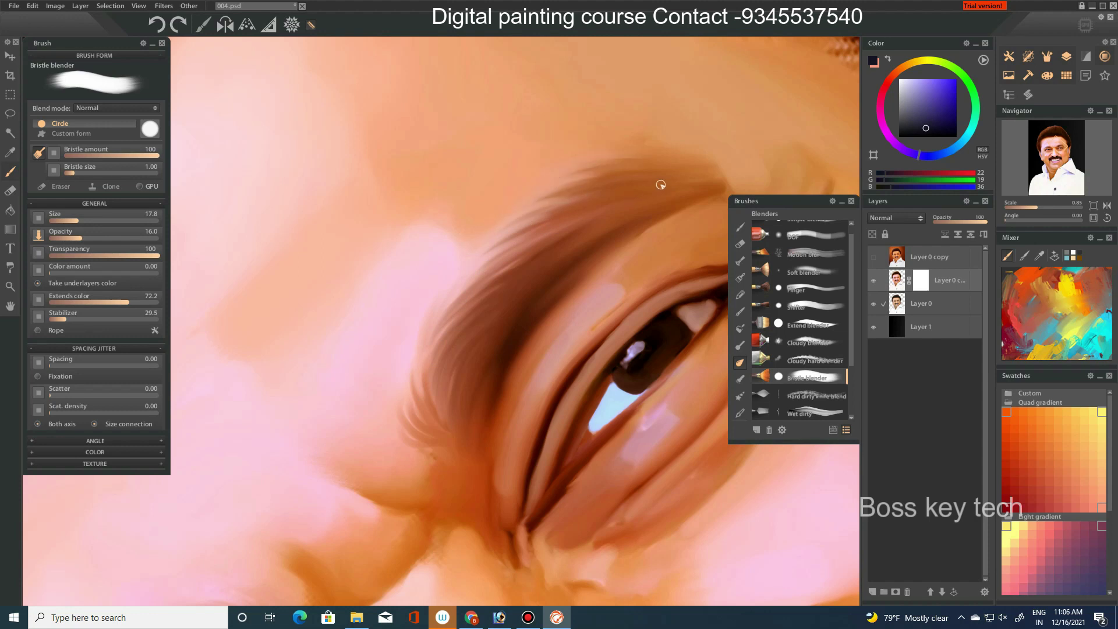
scroll(570, 263, down, 5)
scroll(532, 452, up, 2)
scroll(512, 352, up, 2)
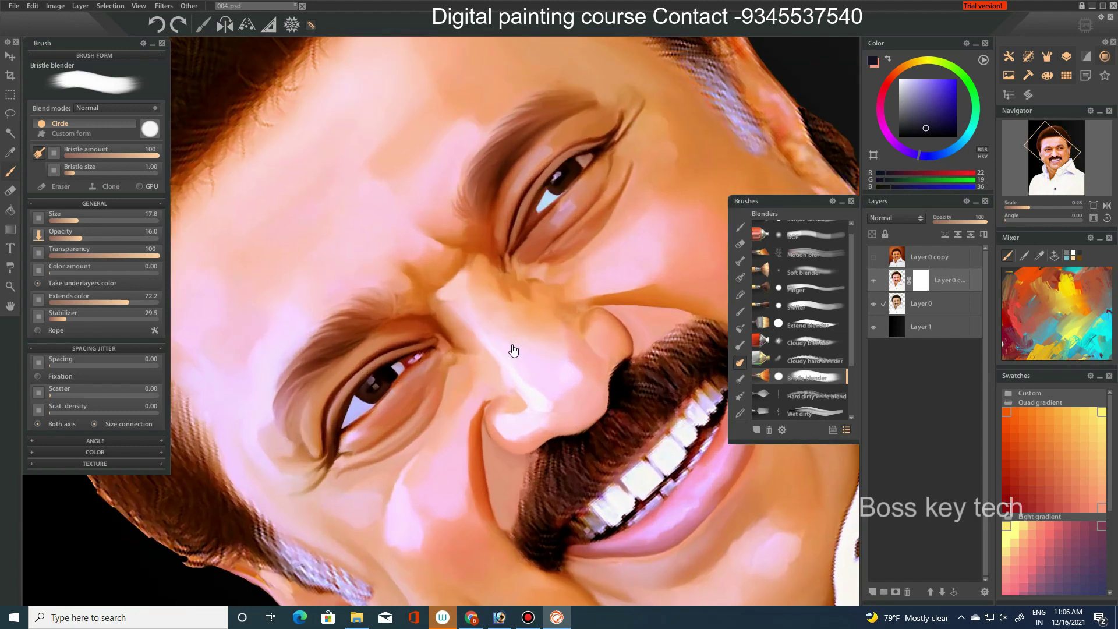
scroll(569, 369, up, 1)
- Blend the mustache's upper-left edge, removing the pink specks
drag(569, 369, 466, 324)
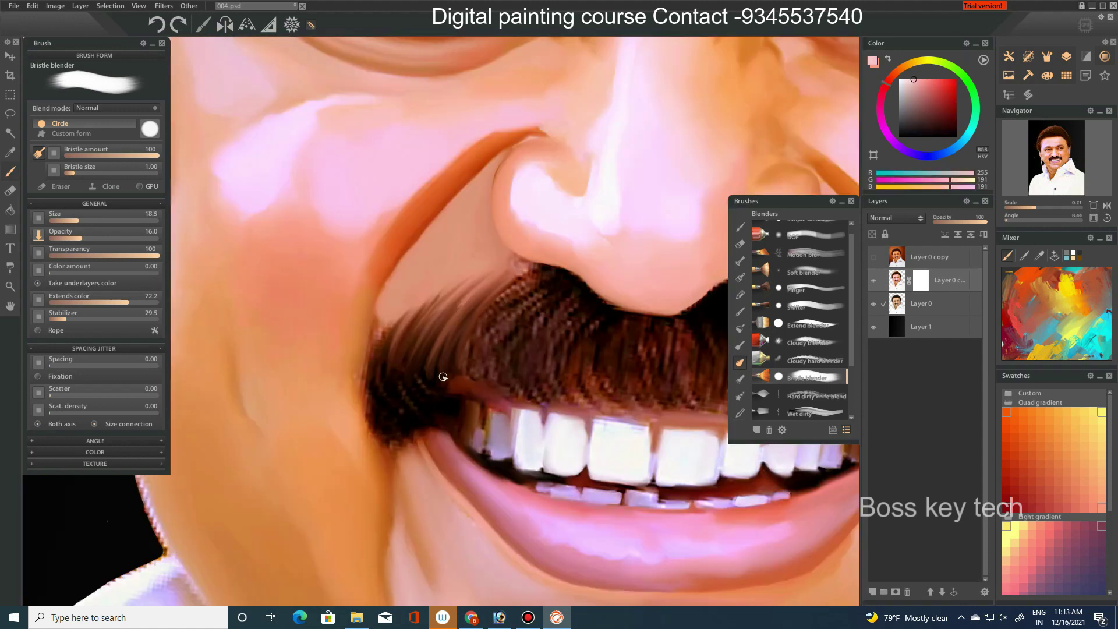
scroll(443, 376, up, 3)
drag(375, 393, 428, 277)
drag(381, 349, 392, 279)
drag(443, 394, 398, 398)
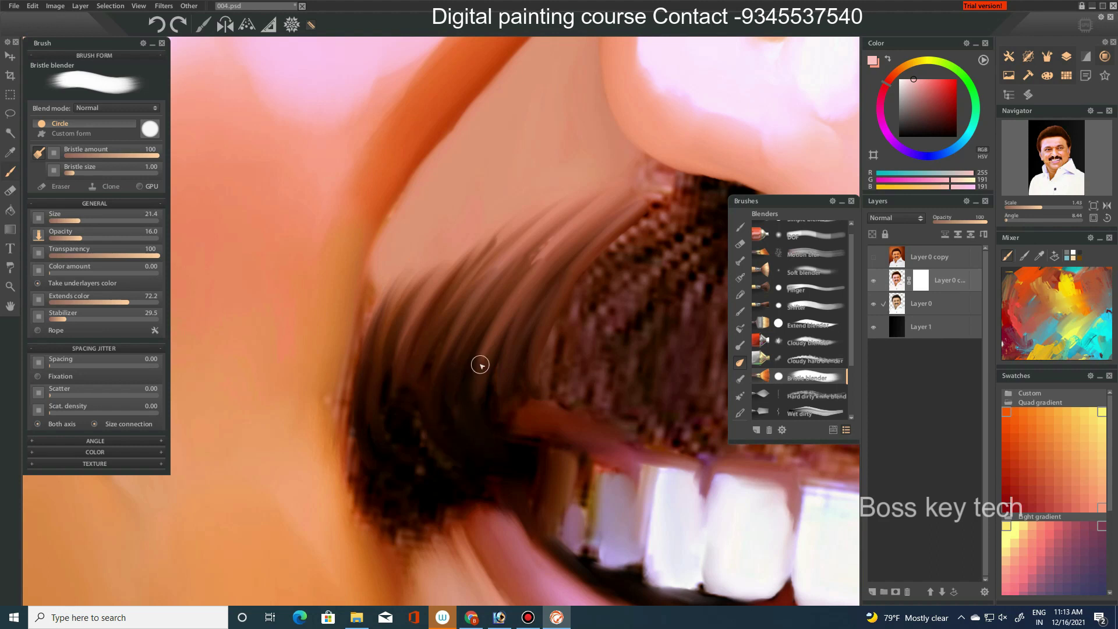
mouse_move(400, 510)
mouse_down()
mouse_move(415, 561)
mouse_move(424, 499)
mouse_move(349, 399)
mouse_move(346, 361)
mouse_move(367, 347)
mouse_move(348, 422)
mouse_up()
- Smooth the dotted texture along the mustache's upper and lower edges beneath the nose
mouse_move(402, 488)
mouse_down()
mouse_move(427, 532)
mouse_move(482, 327)
mouse_up()
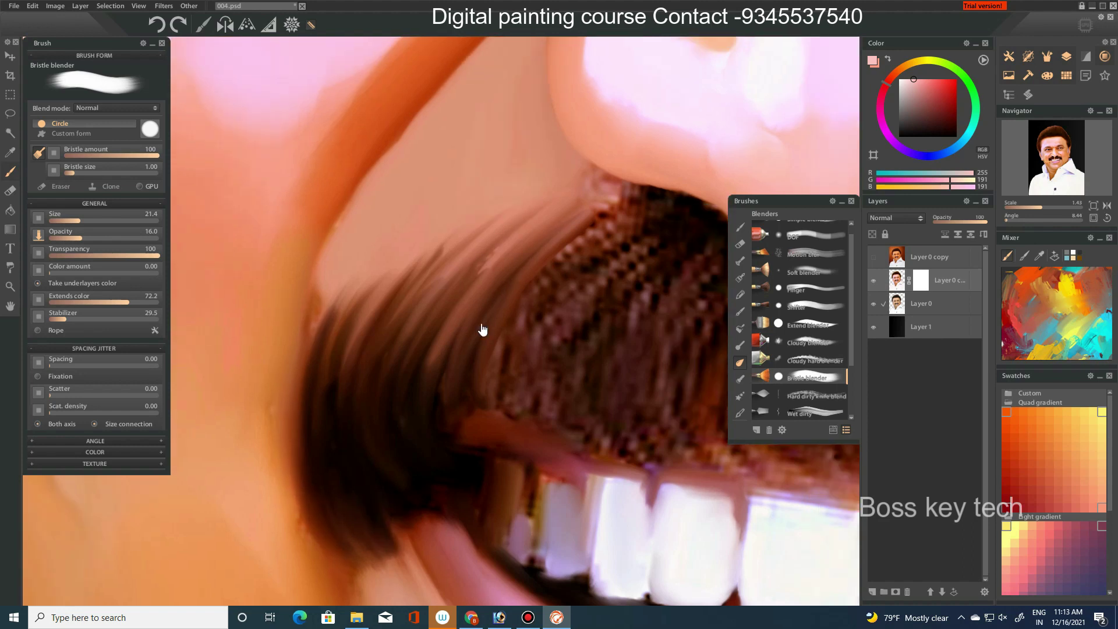
mouse_move(562, 219)
mouse_down()
mouse_move(513, 183)
mouse_move(412, 250)
mouse_move(482, 195)
mouse_move(412, 281)
mouse_move(447, 247)
mouse_move(429, 313)
mouse_up()
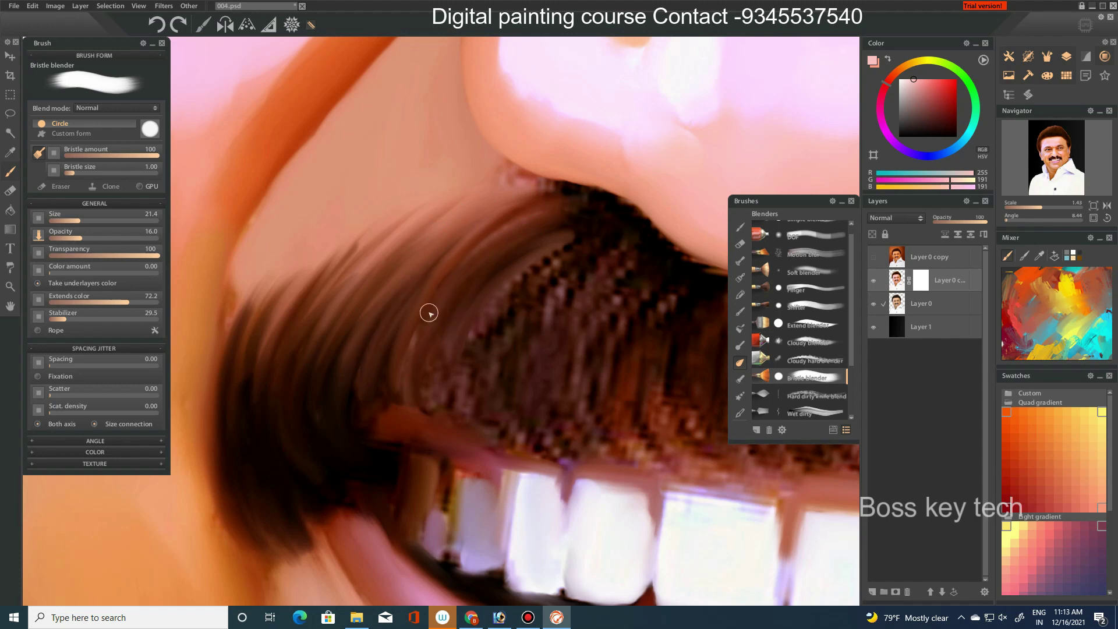
mouse_move(434, 429)
mouse_down()
mouse_move(479, 449)
mouse_move(398, 347)
mouse_up()
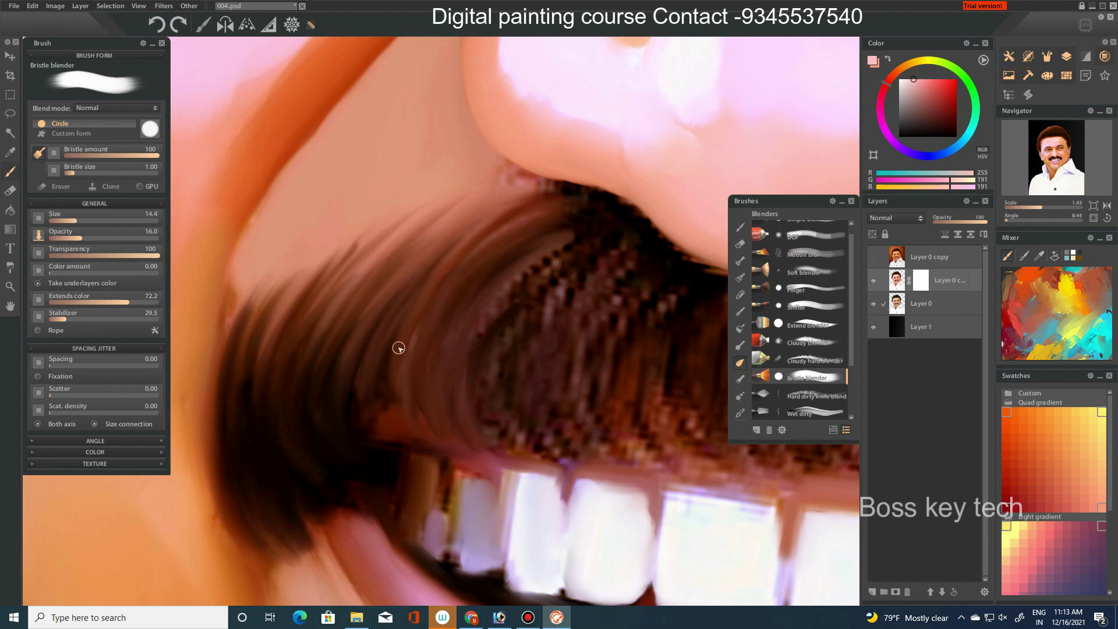
scroll(437, 347, up, 2)
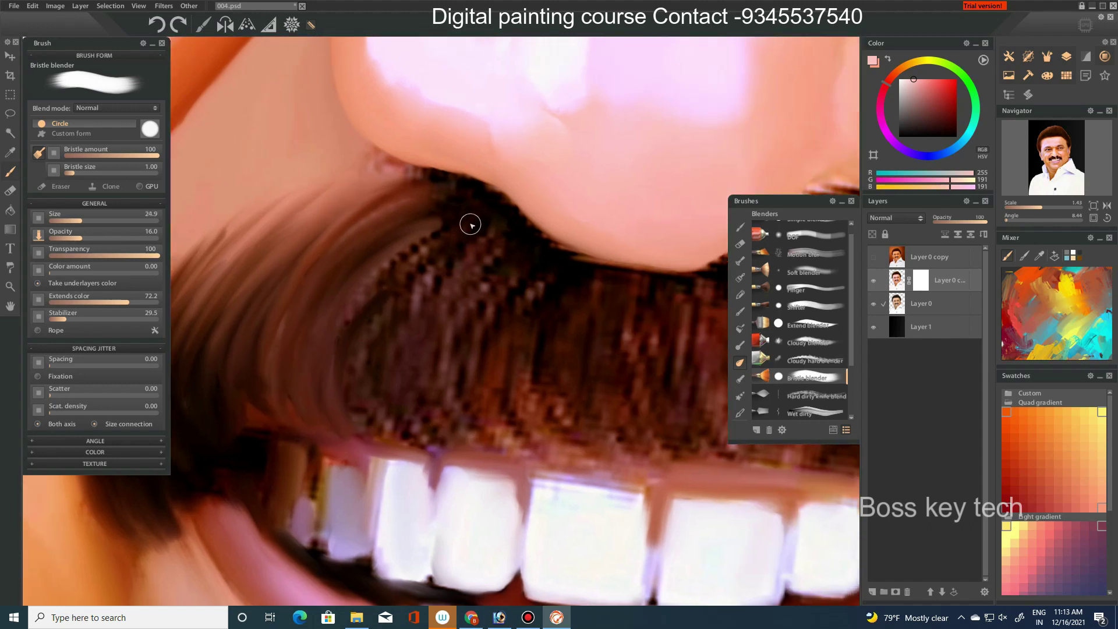
mouse_move(438, 203)
mouse_down()
mouse_move(445, 190)
mouse_move(486, 184)
mouse_move(491, 233)
mouse_move(345, 309)
mouse_move(370, 432)
mouse_move(425, 445)
mouse_move(429, 402)
mouse_move(457, 354)
mouse_up()
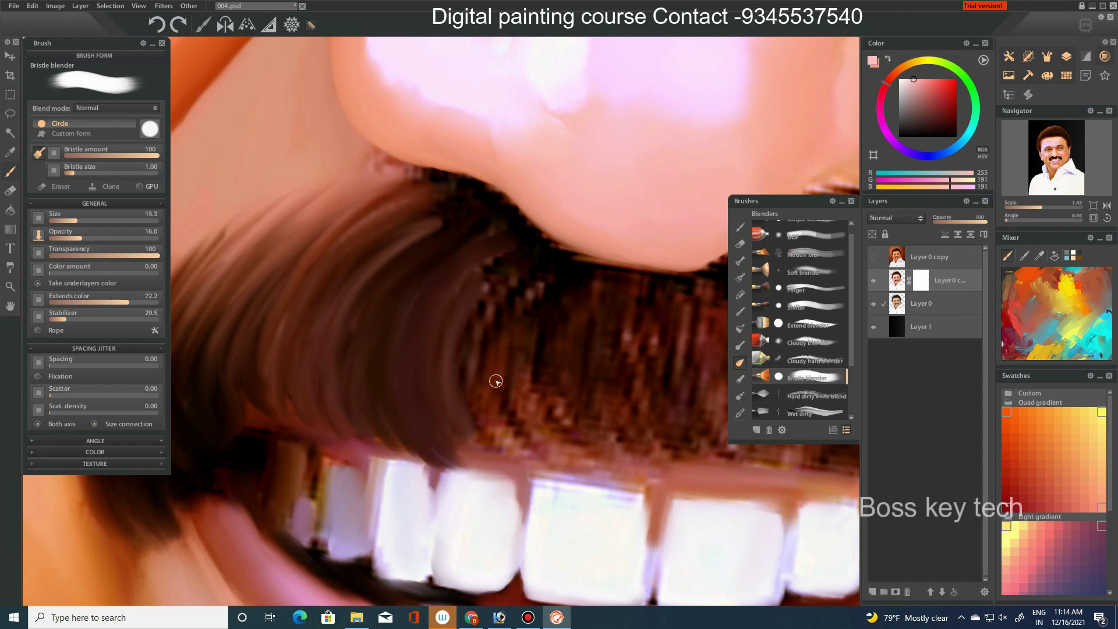
- Blend the mustache's left side into curved, soft strands
scroll(494, 380, up, 2)
mouse_move(439, 247)
mouse_down()
mouse_move(412, 274)
mouse_move(414, 220)
mouse_move(371, 396)
mouse_move(410, 442)
mouse_move(456, 267)
mouse_move(406, 317)
mouse_move(505, 344)
mouse_move(514, 305)
mouse_move(461, 322)
mouse_move(484, 431)
mouse_up()
mouse_move(393, 208)
mouse_down()
mouse_move(400, 182)
mouse_move(347, 167)
mouse_move(292, 210)
mouse_move(346, 242)
mouse_up()
scroll(462, 264, up, 1)
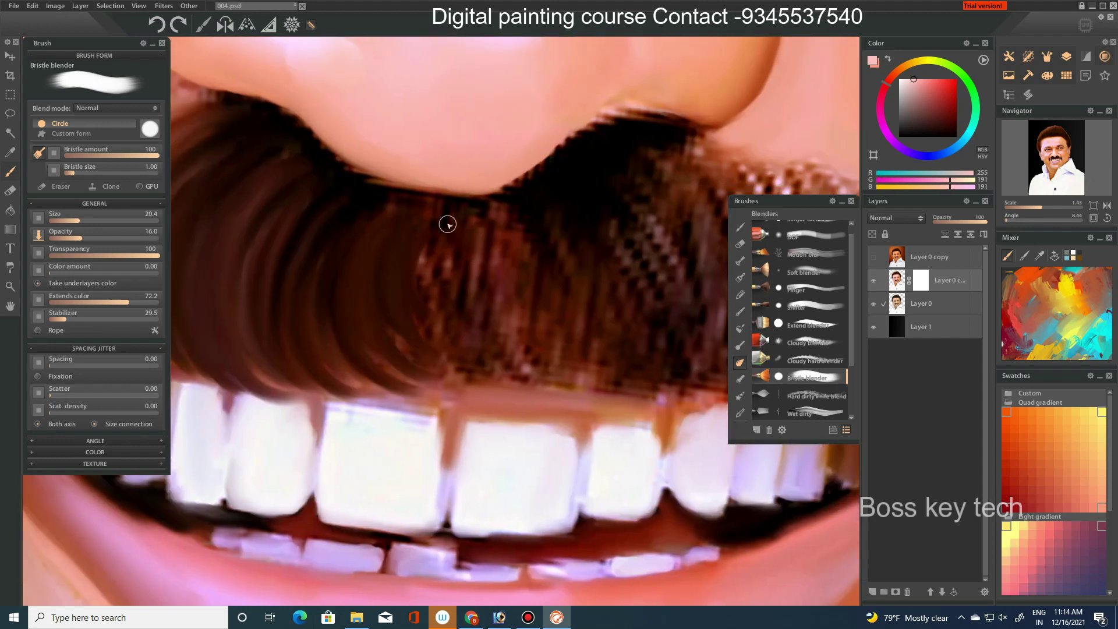
scroll(448, 224, right, 2)
drag(534, 235, 583, 318)
mouse_move(431, 235)
mouse_down()
mouse_move(464, 240)
mouse_move(484, 365)
mouse_move(512, 297)
mouse_move(495, 253)
mouse_move(347, 309)
mouse_move(309, 303)
mouse_move(365, 307)
mouse_move(396, 232)
mouse_move(374, 269)
mouse_move(369, 225)
mouse_move(325, 335)
mouse_move(437, 274)
mouse_move(389, 280)
mouse_up()
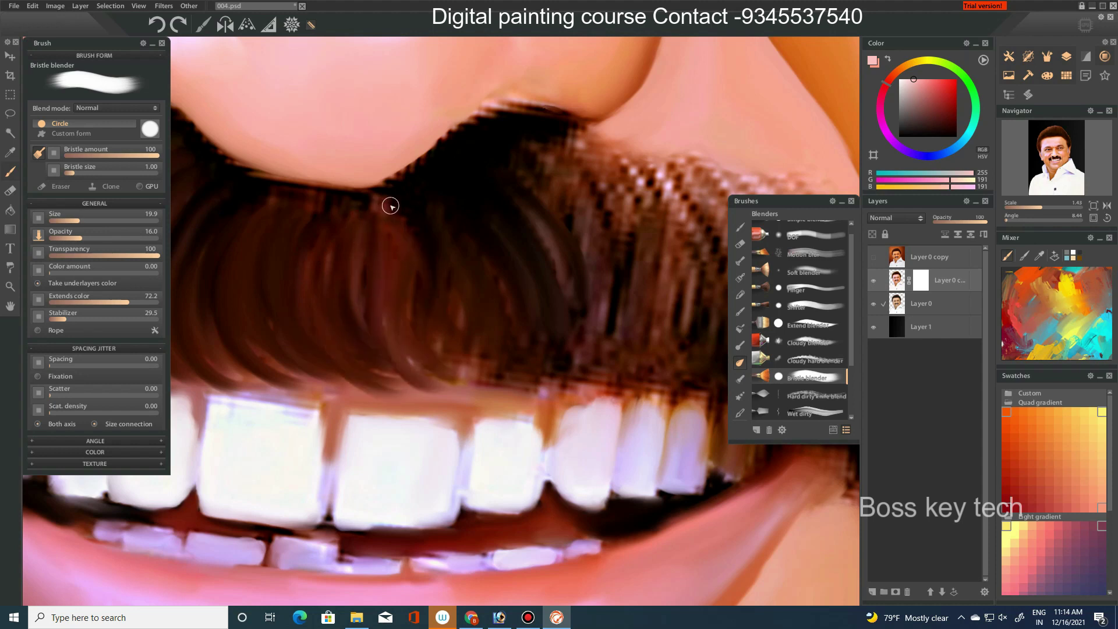
scroll(429, 242, up, 1)
- With a smaller Bristle blender, smooth the mustache's pixelated right edge
mouse_move(479, 151)
mouse_down()
mouse_move(472, 140)
mouse_move(491, 122)
mouse_move(584, 232)
mouse_move(602, 306)
mouse_move(547, 315)
mouse_move(559, 332)
mouse_move(467, 295)
mouse_move(518, 292)
mouse_up()
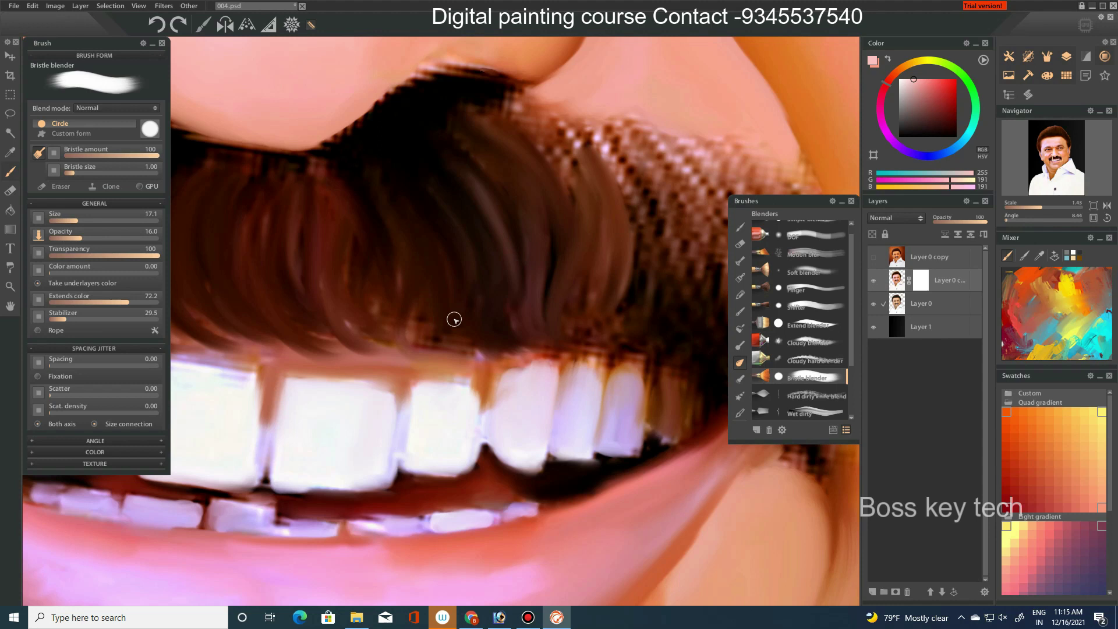
key([)
key([)
key([)
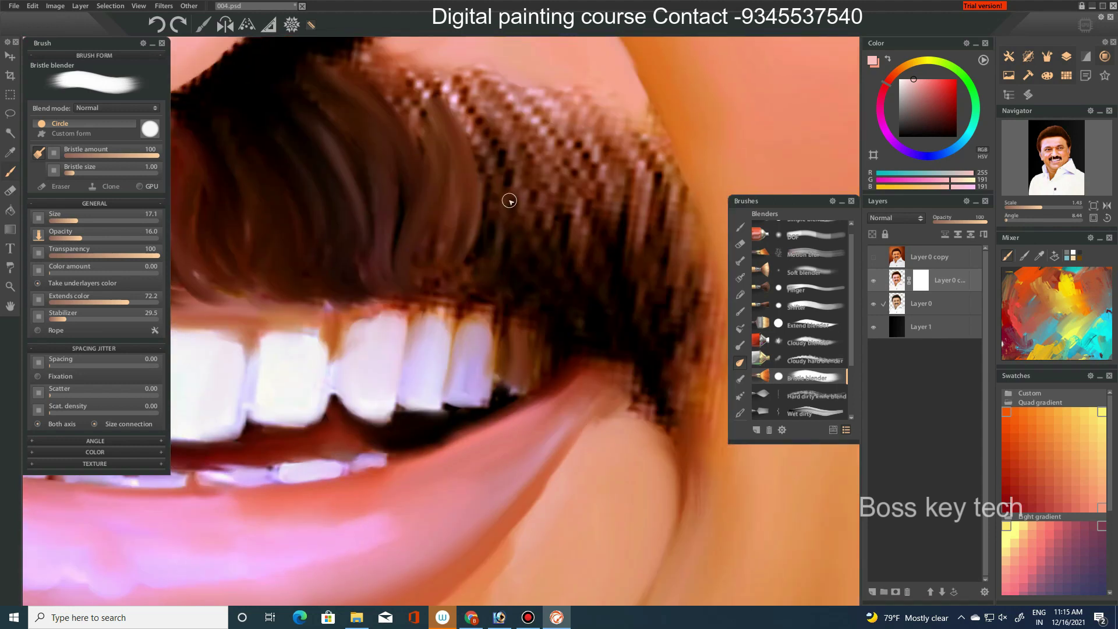
mouse_move(626, 257)
mouse_down()
mouse_move(649, 329)
mouse_move(662, 210)
mouse_move(601, 105)
mouse_move(643, 162)
mouse_move(585, 131)
mouse_move(579, 95)
mouse_move(607, 200)
mouse_move(564, 65)
mouse_move(654, 175)
mouse_move(624, 128)
mouse_move(544, 152)
mouse_move(594, 212)
mouse_up()
scroll(594, 212, up, 2)
mouse_move(584, 309)
mouse_down()
mouse_move(527, 220)
mouse_move(617, 310)
mouse_move(572, 332)
mouse_move(547, 309)
mouse_move(546, 288)
mouse_move(482, 309)
mouse_move(581, 325)
mouse_up()
scroll(582, 325, down, 2)
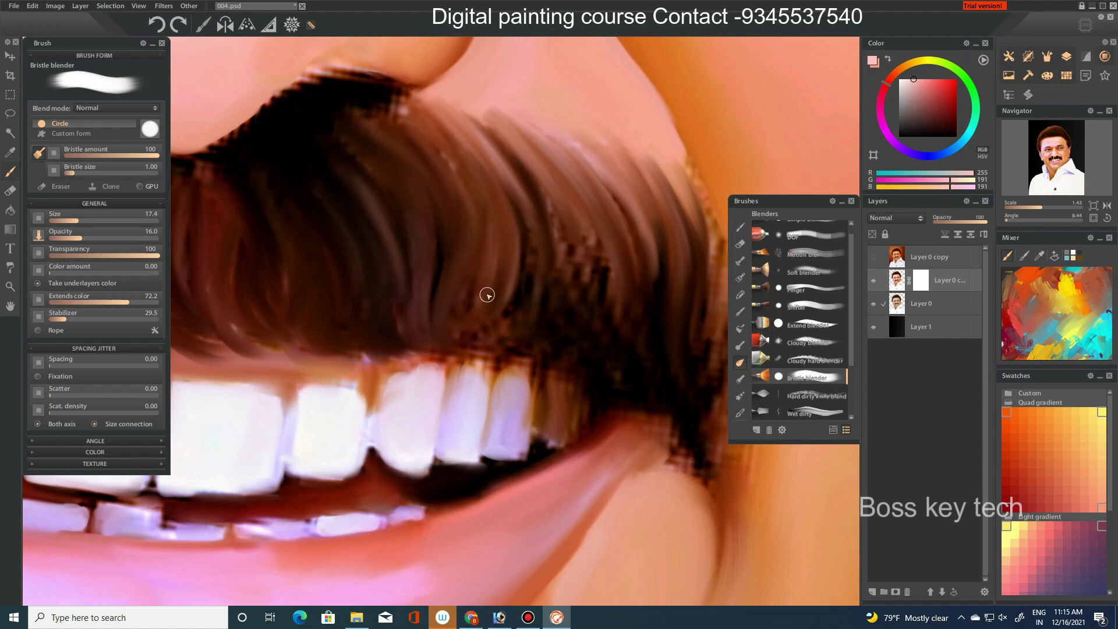
- Blend the dark mustache strands and lower right edge, then dismiss the pop-up message
mouse_move(519, 267)
mouse_down()
mouse_move(571, 324)
mouse_move(586, 247)
mouse_move(570, 181)
mouse_up()
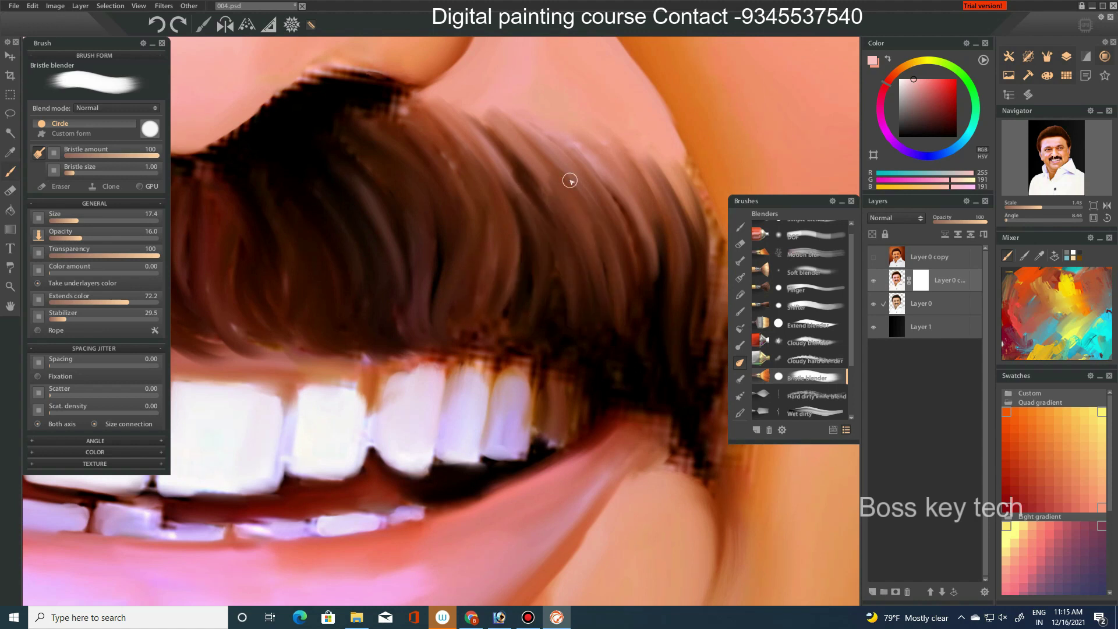
mouse_move(616, 325)
mouse_down()
mouse_move(571, 196)
mouse_move(564, 342)
mouse_move(478, 159)
mouse_up()
scroll(600, 288, down, 2)
scroll(600, 288, right, 2)
mouse_move(600, 287)
mouse_down()
mouse_move(587, 445)
mouse_move(572, 227)
mouse_move(611, 419)
mouse_move(569, 194)
mouse_up()
click(643, 350)
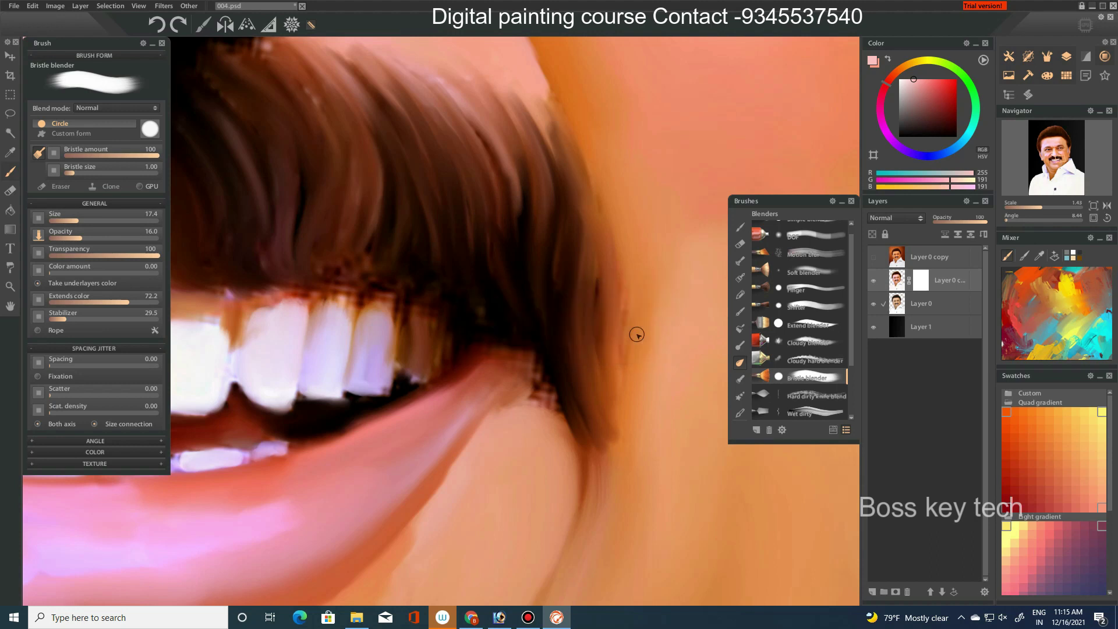
scroll(635, 327, down, 1)
scroll(635, 328, down, 2)
scroll(626, 312, down, 1)
- Smudge hair strands outward along the side hair edge
scroll(629, 305, down, 2)
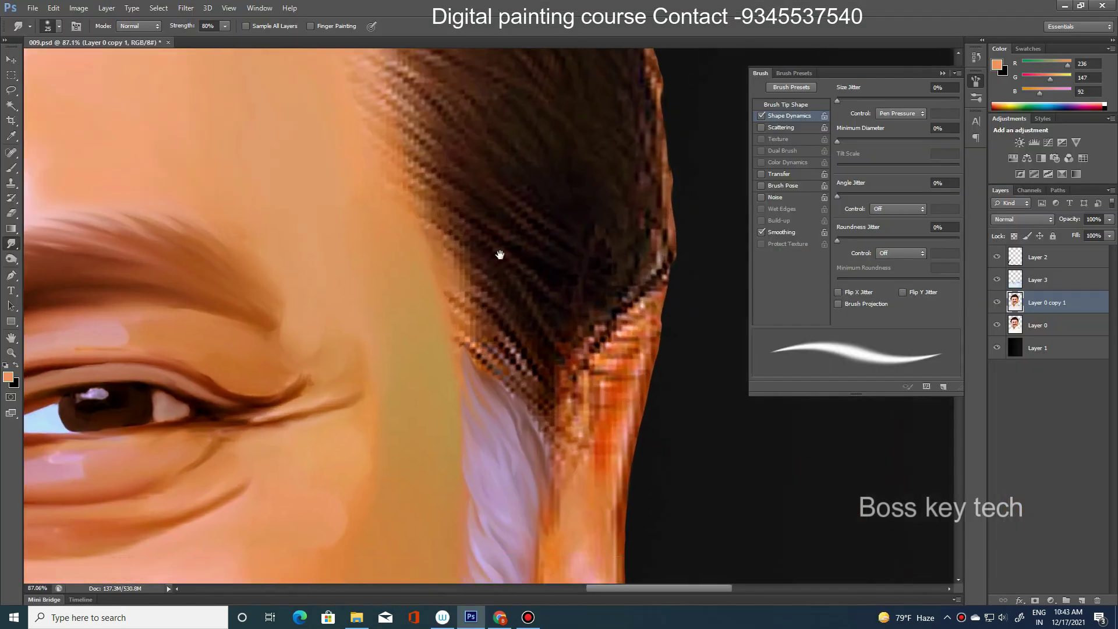
mouse_move(516, 365)
mouse_down()
mouse_move(464, 250)
mouse_move(469, 295)
mouse_up()
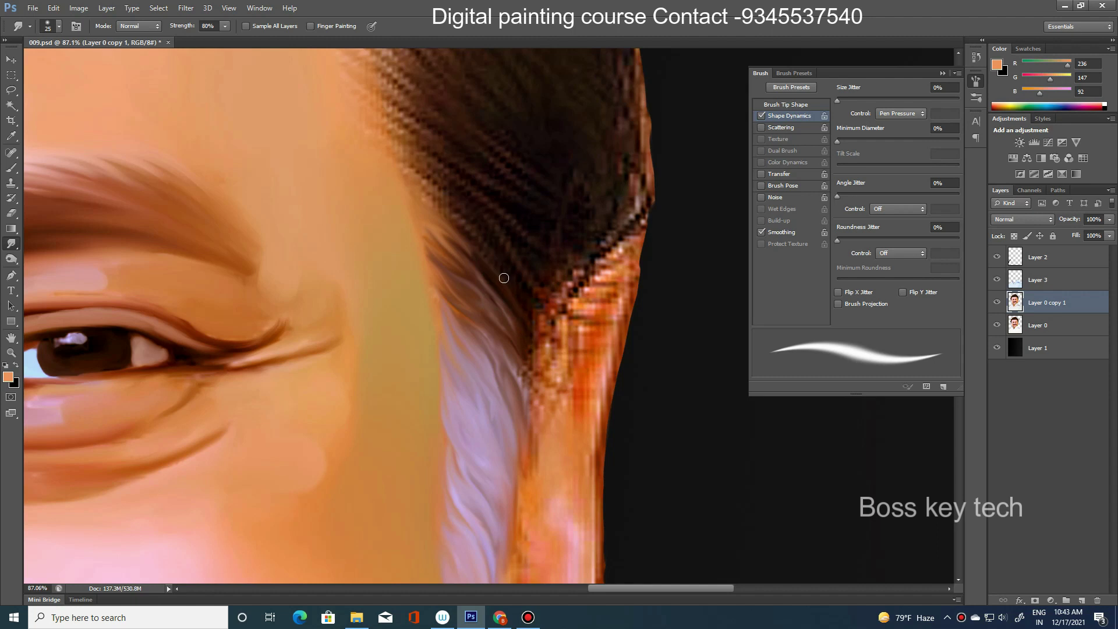
scroll(466, 279, up, 3)
scroll(437, 317, up, 2)
mouse_move(464, 354)
mouse_down()
mouse_move(401, 290)
mouse_move(464, 325)
mouse_move(439, 317)
mouse_move(464, 357)
mouse_move(417, 320)
mouse_up()
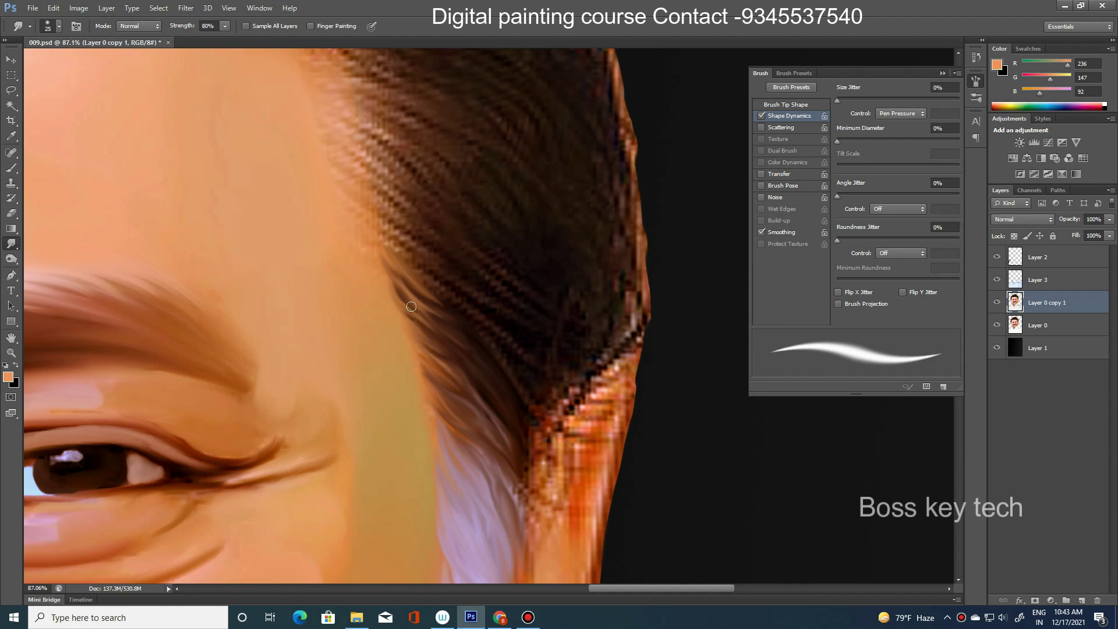
scroll(462, 316, up, 2)
scroll(437, 445, up, 5)
- Pull the dark hair strands near the temple into the skin
mouse_move(415, 434)
mouse_down()
mouse_move(336, 347)
mouse_move(411, 379)
mouse_move(364, 317)
mouse_move(346, 268)
mouse_up()
drag(415, 320, 370, 271)
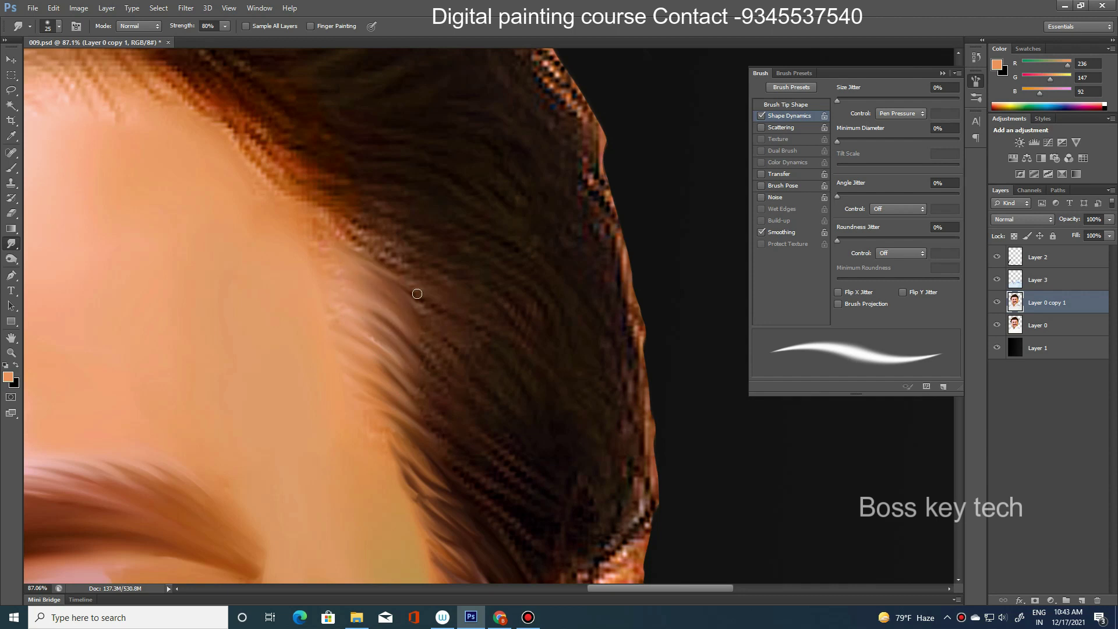
drag(425, 307, 364, 269)
drag(452, 352, 384, 288)
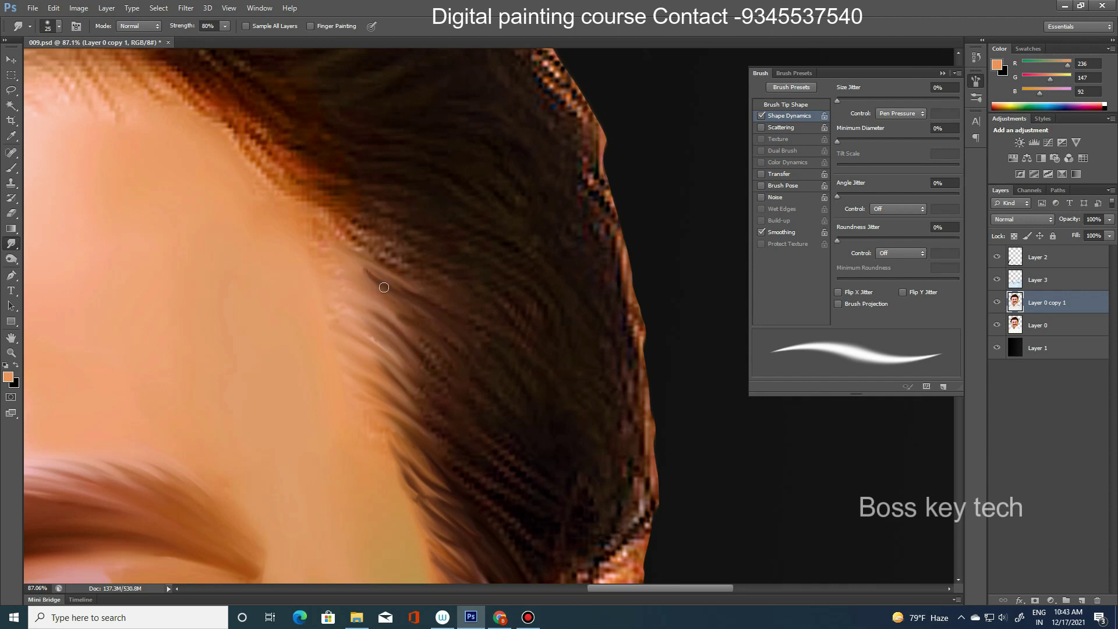
scroll(412, 282, down, 3)
- Smear the hairline strands upward and along the edge, resizing the smudge brush
key(bracketright)
key(bracketright)
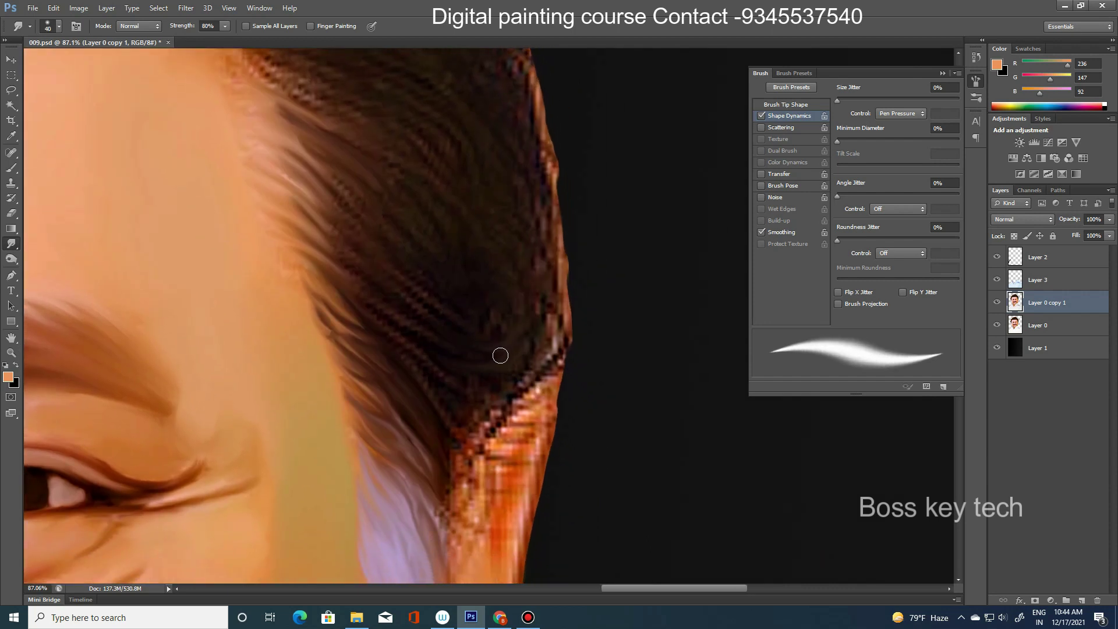
drag(436, 344, 344, 265)
key(bracketleft)
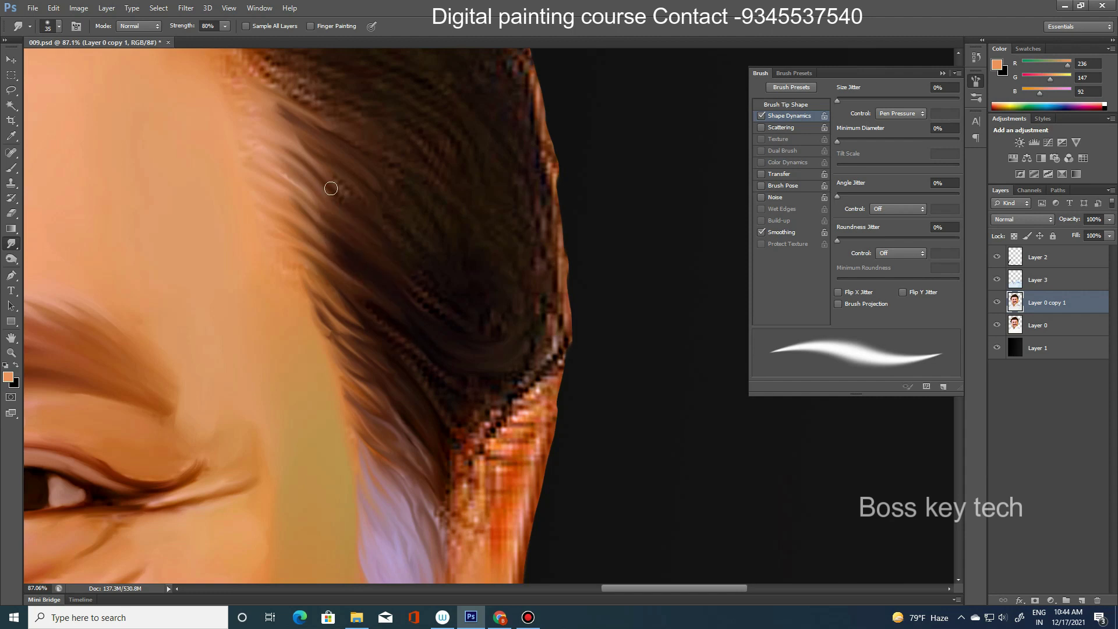
drag(377, 208, 360, 162)
key(bracketleft)
key(bracketright)
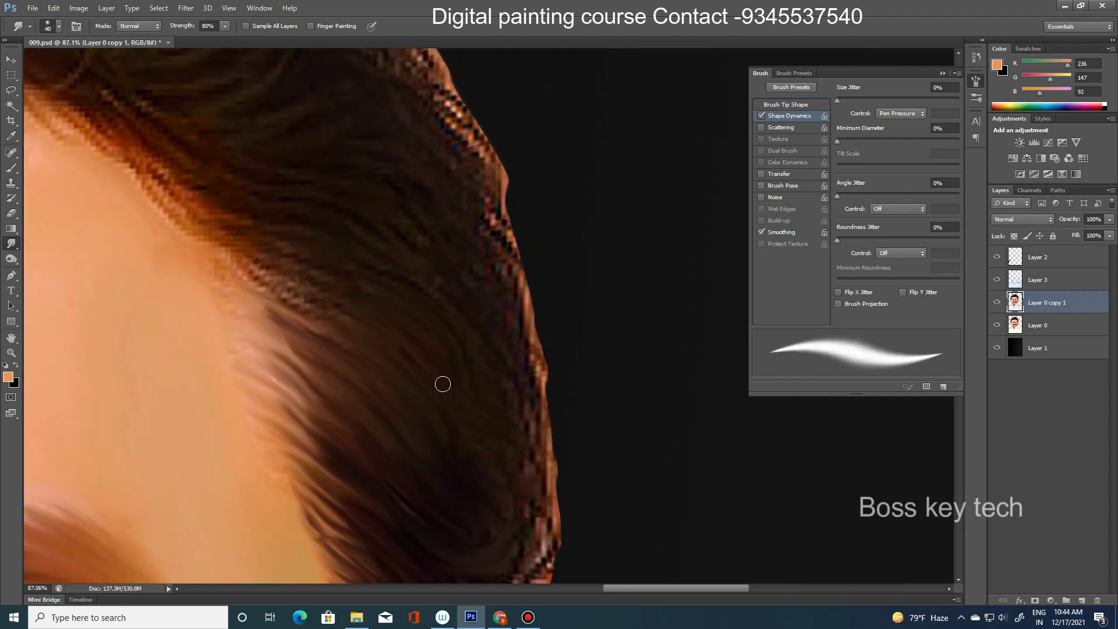
key(bracketleft)
drag(273, 283, 270, 263)
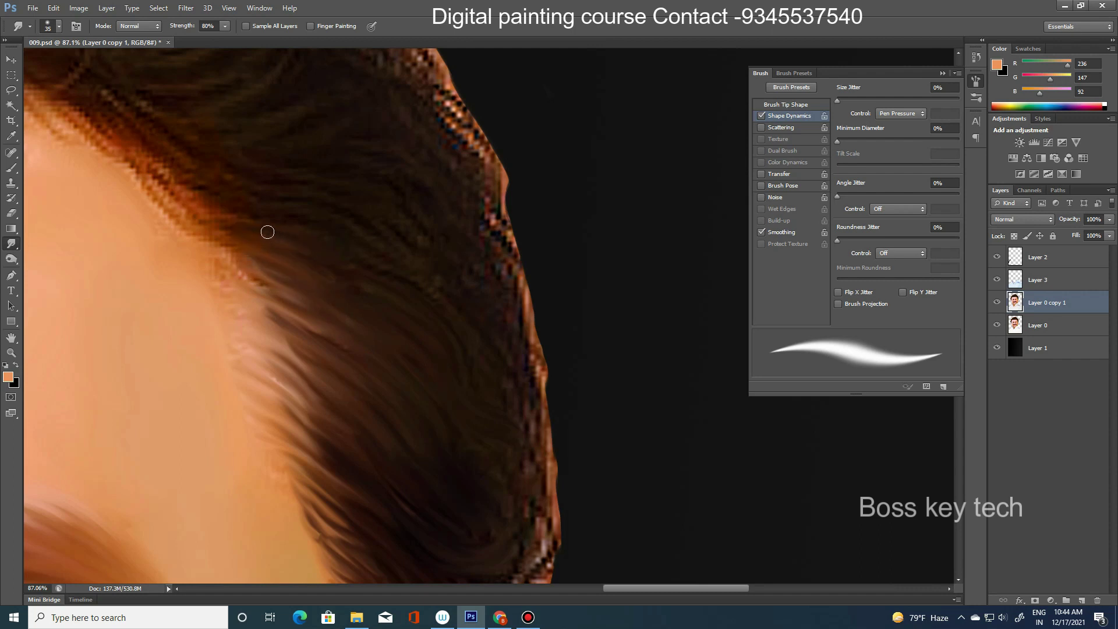
drag(233, 236, 349, 352)
drag(268, 291, 308, 318)
scroll(360, 313, down, 5)
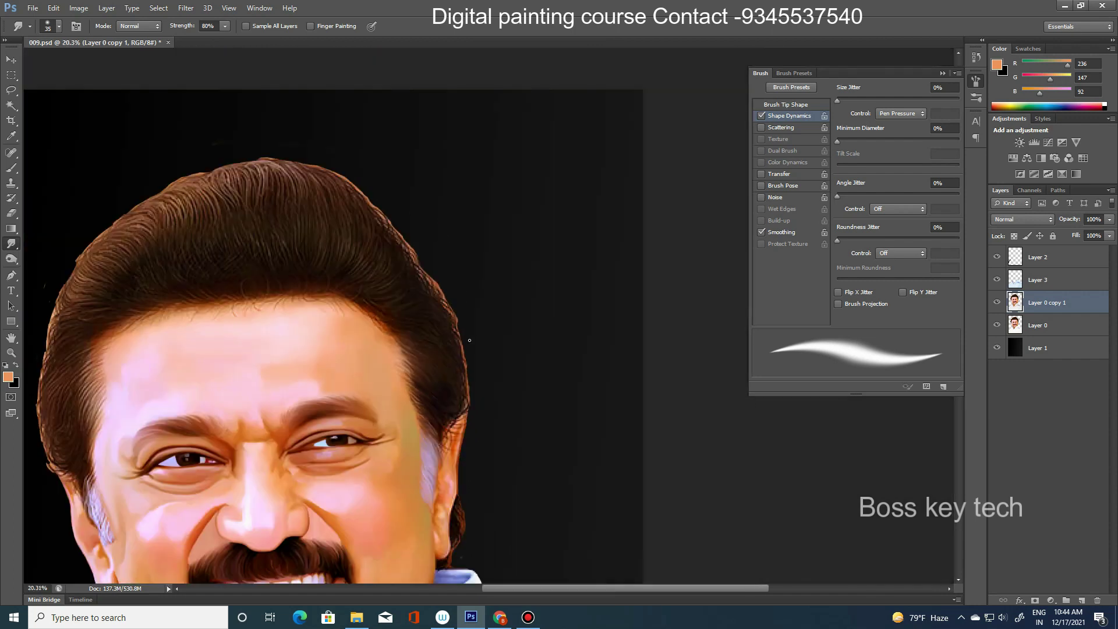
- Frame the whole face, enlarge the smudge brush and turn off pressure-based size
drag(421, 474, 450, 241)
scroll(460, 233, up, 2)
scroll(495, 274, up, 2)
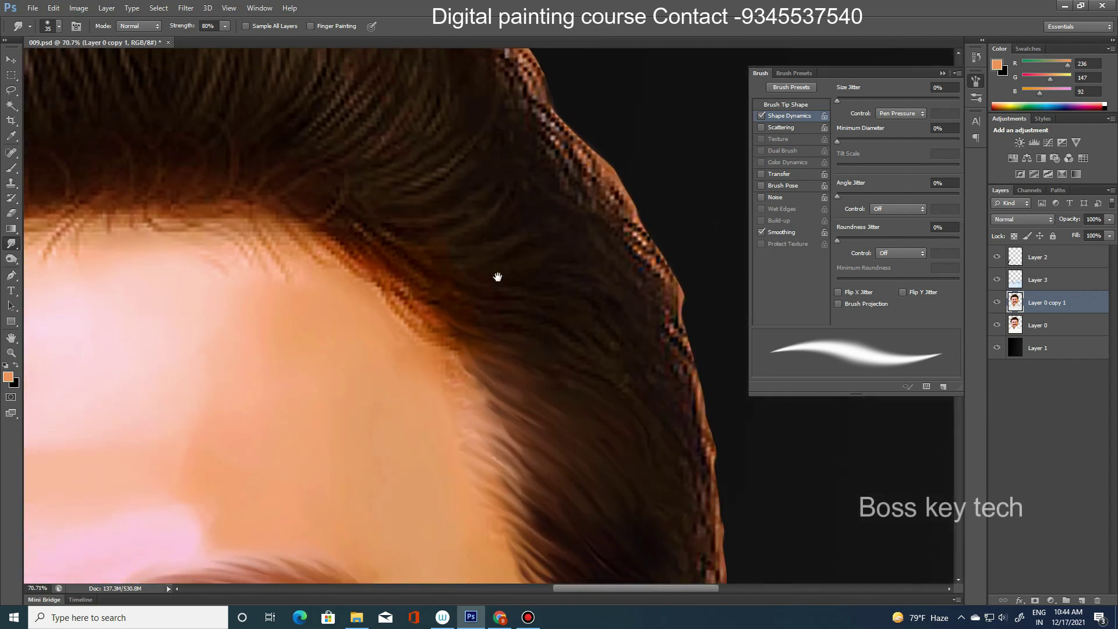
scroll(422, 233, up, 2)
key(bracketright)
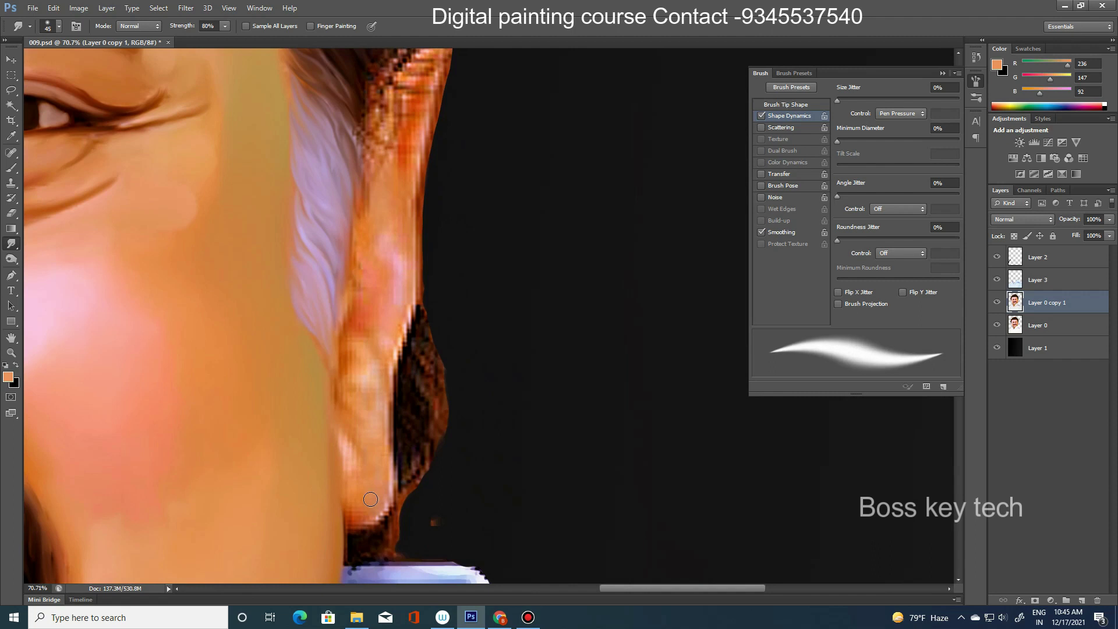
key(bracketright)
click(761, 116)
key(bracketright)
key(bracketright)
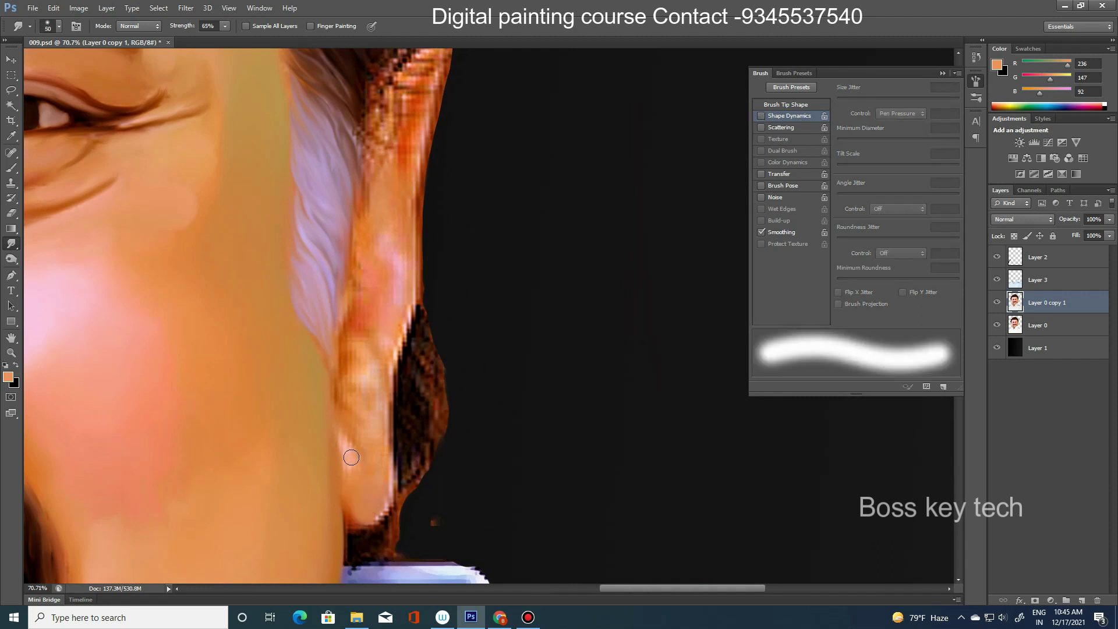
- Smudge the ear edge smooth, setting brush size around 35 and strength to 75%
drag(349, 337, 340, 401)
key(bracketleft)
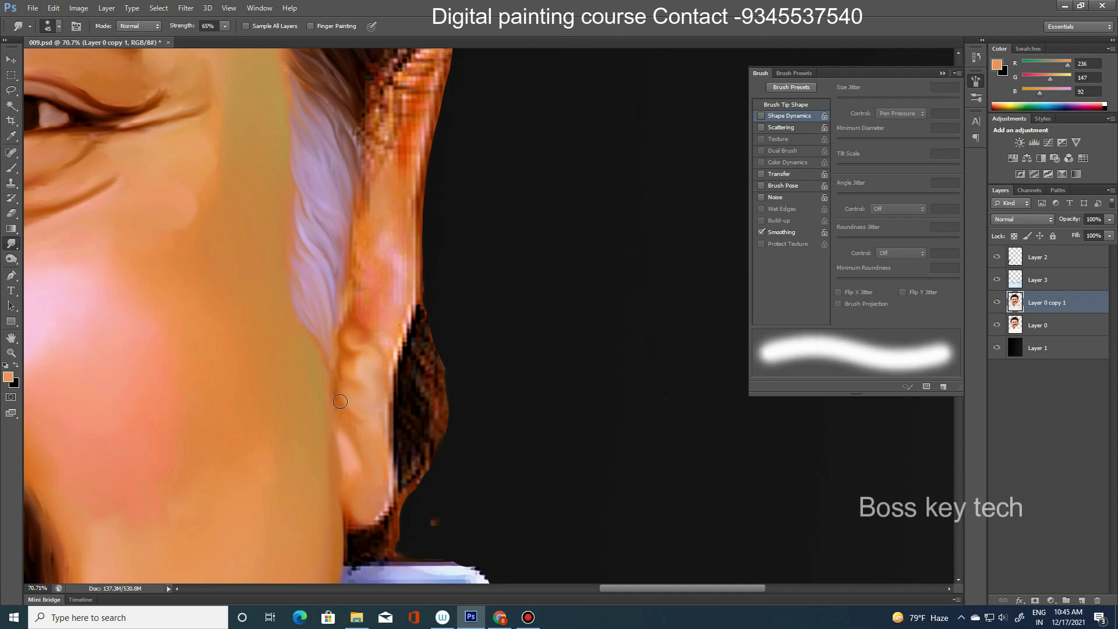
key(bracketleft)
key(bracketleft)
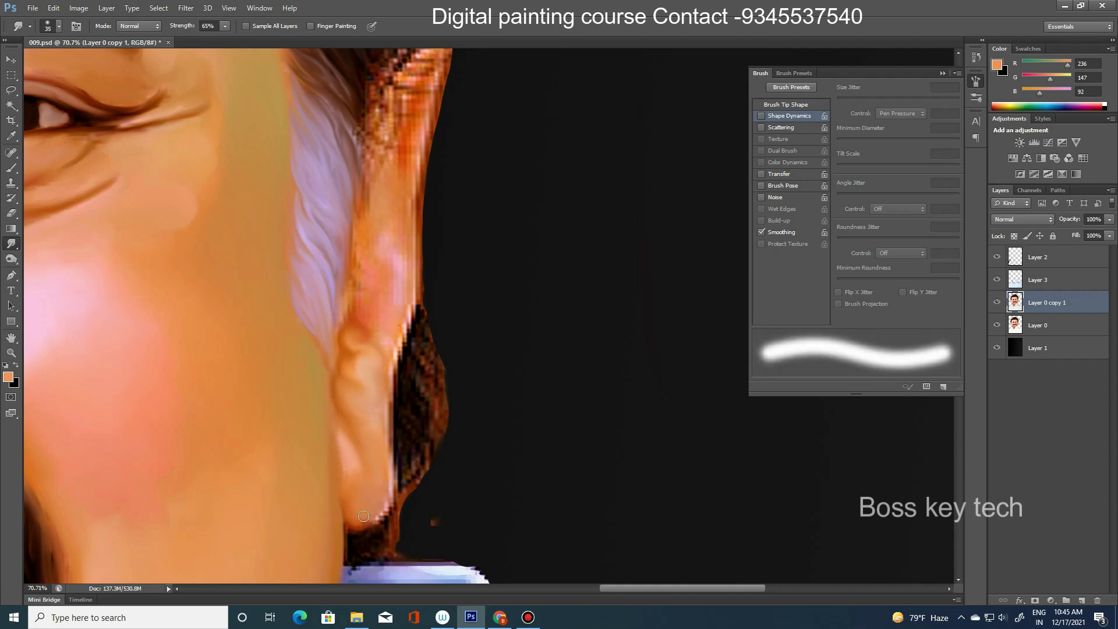
key(bracketleft)
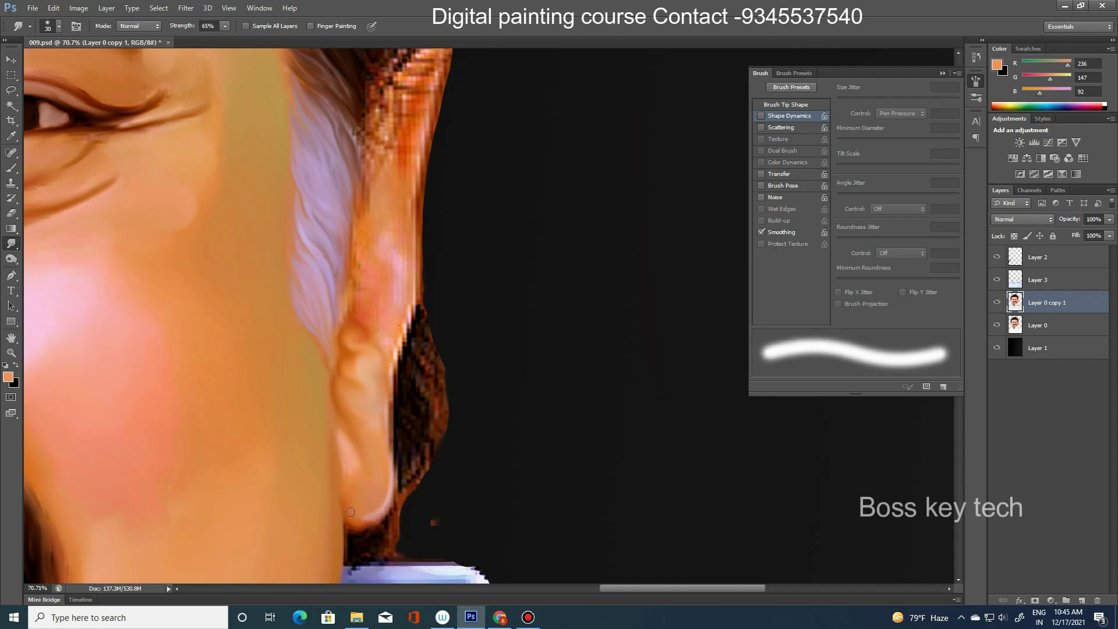
key(bracketright)
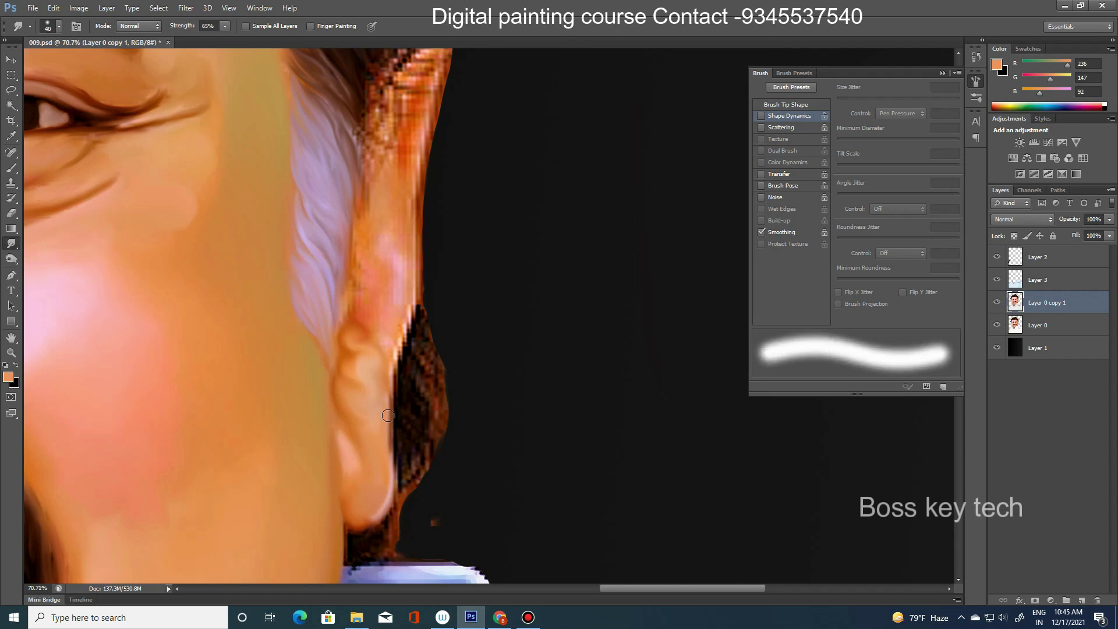
key(bracketright)
key(bracketright)
key(bracketright)
key(7)
key(5)
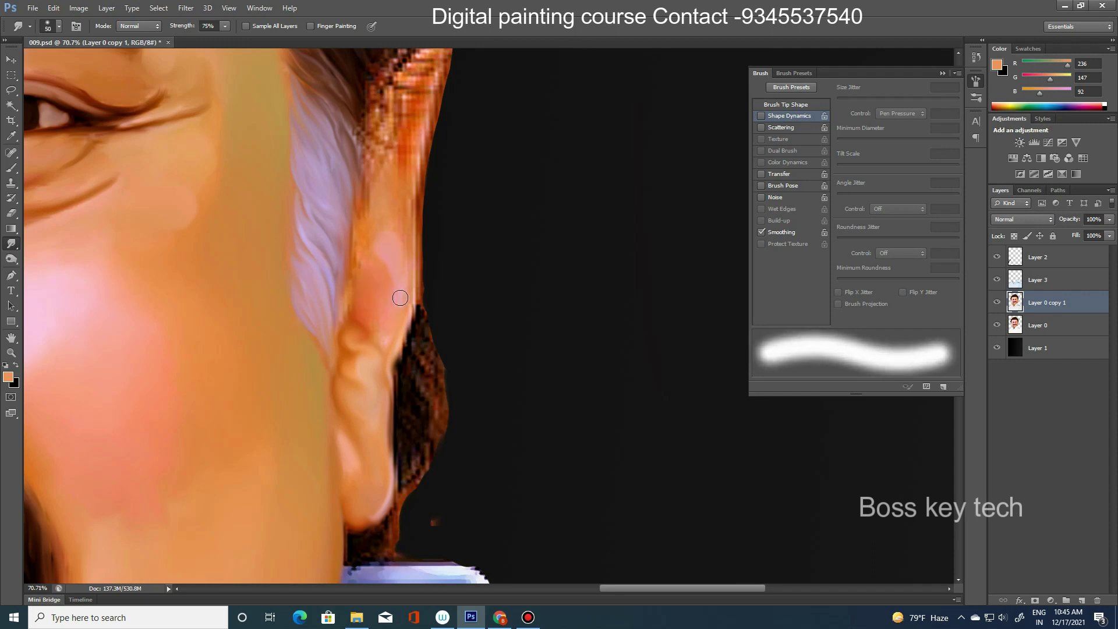
key(bracketleft)
mouse_move(411, 254)
mouse_down()
mouse_move(419, 105)
mouse_move(396, 290)
mouse_up()
- Smooth the jagged hair edge above the ear while fine-tuning the brush size
key(bracketleft)
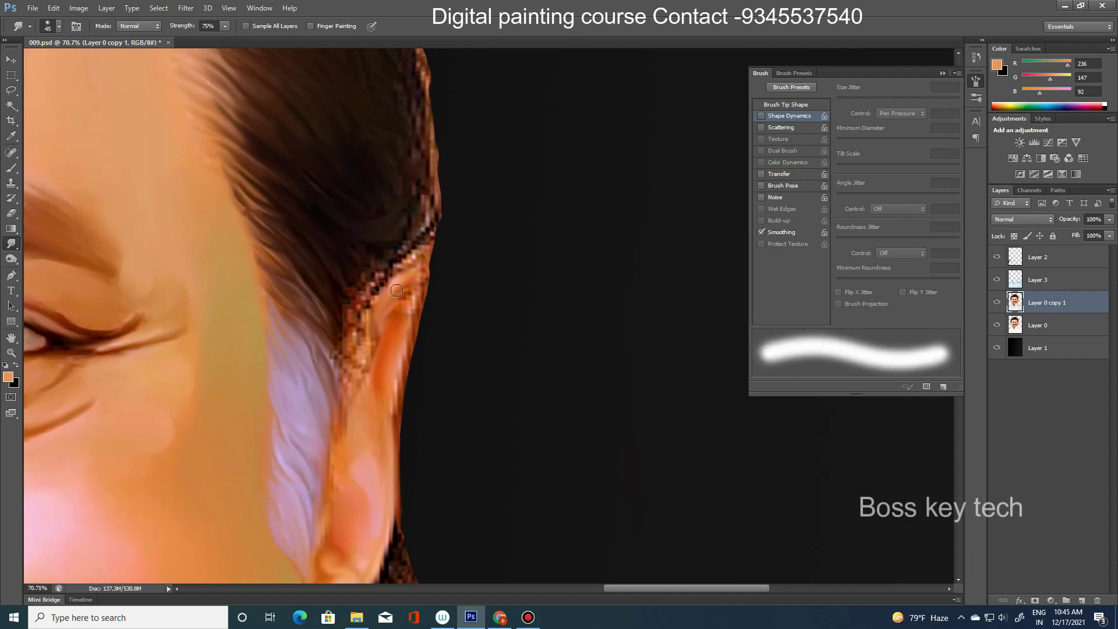
drag(355, 362, 407, 274)
key(bracketright)
key(bracketleft)
key(bracketleft)
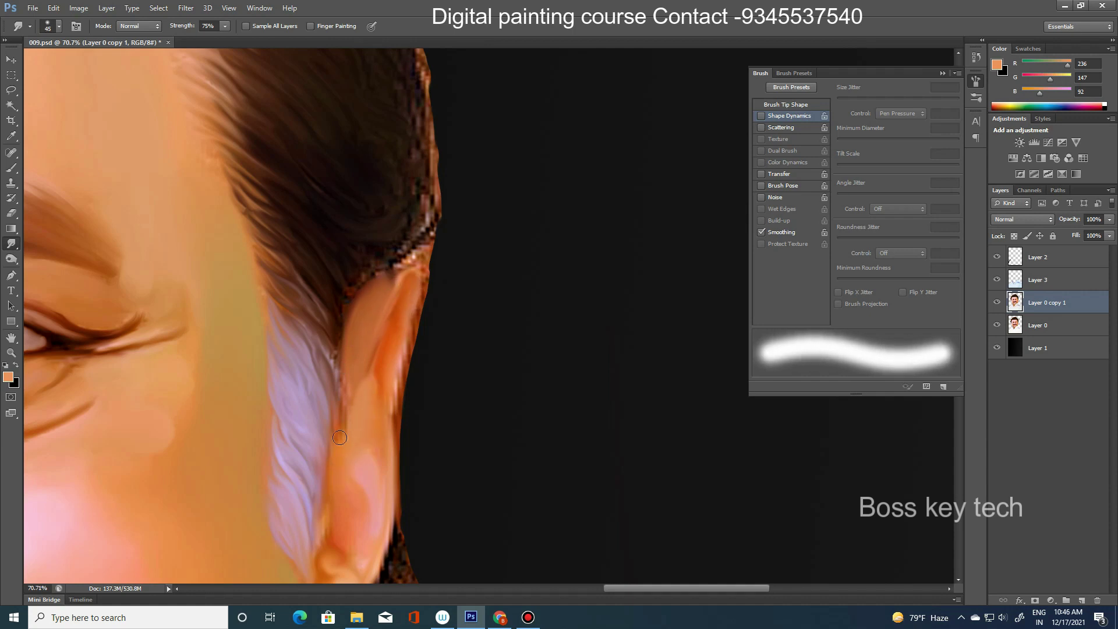
key(bracketleft)
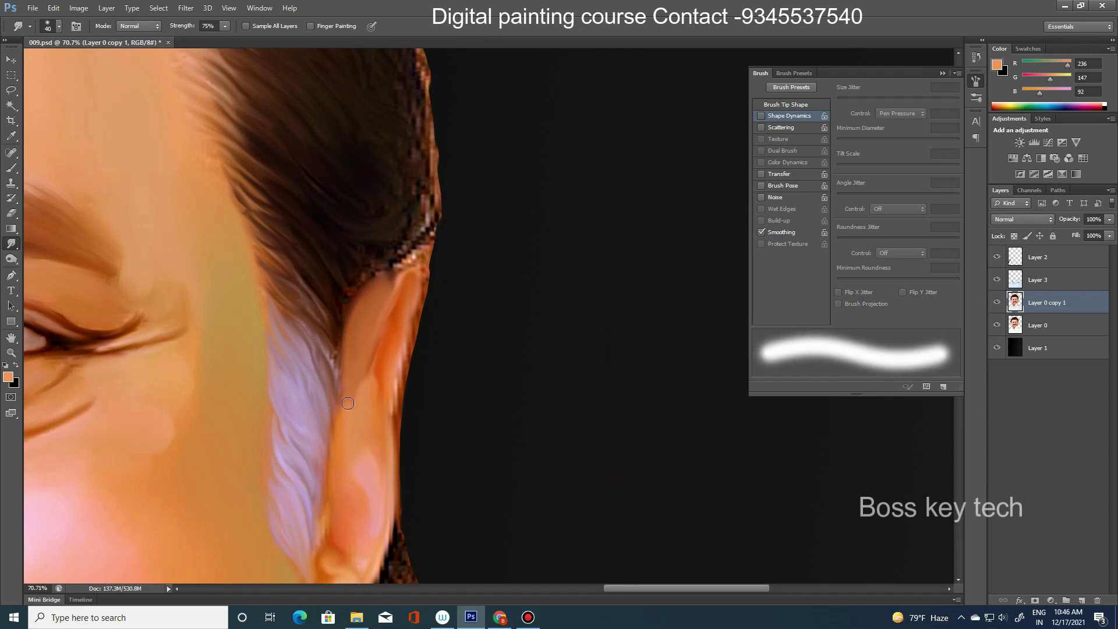
key(bracketright)
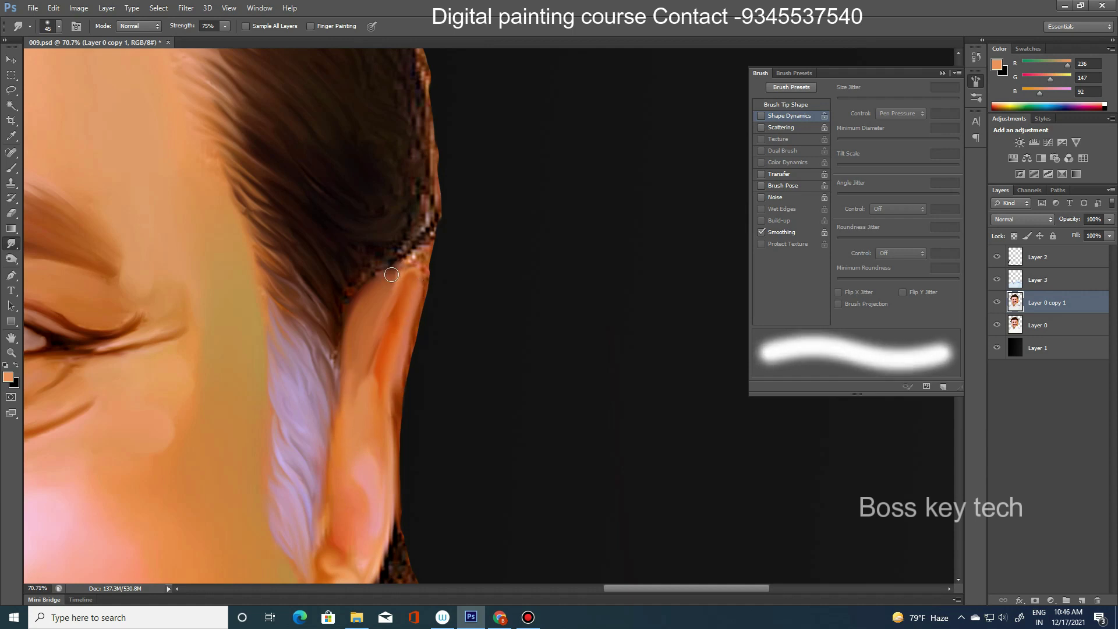
key(bracketleft)
key(bracketleft)
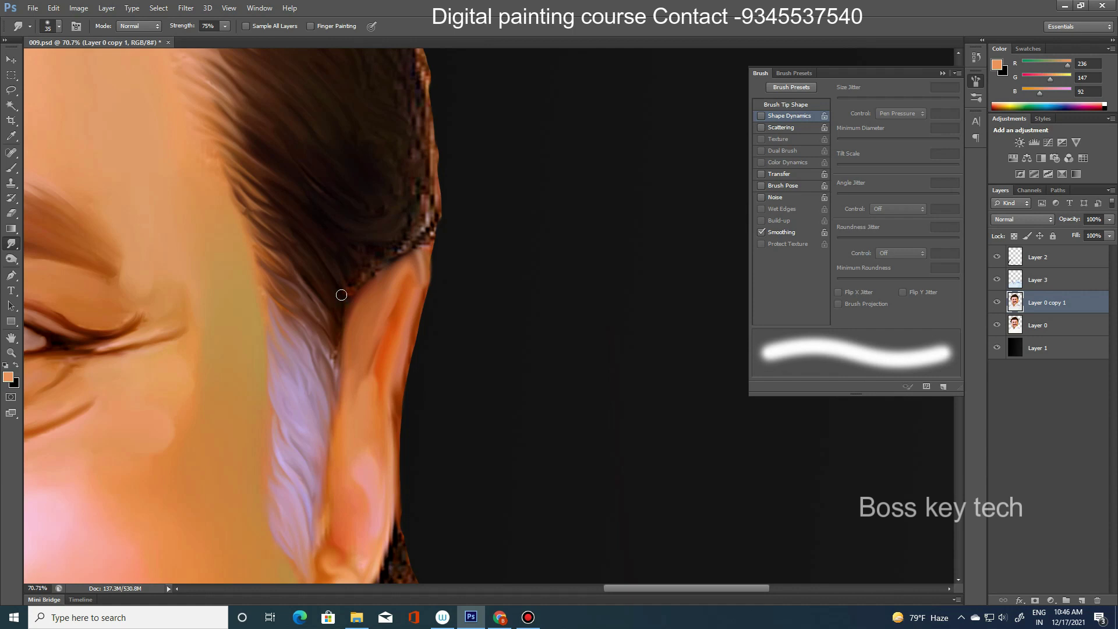
key(bracketleft)
key(bracketleft)
key(bracketleft)
key(bracketright)
key(bracketright)
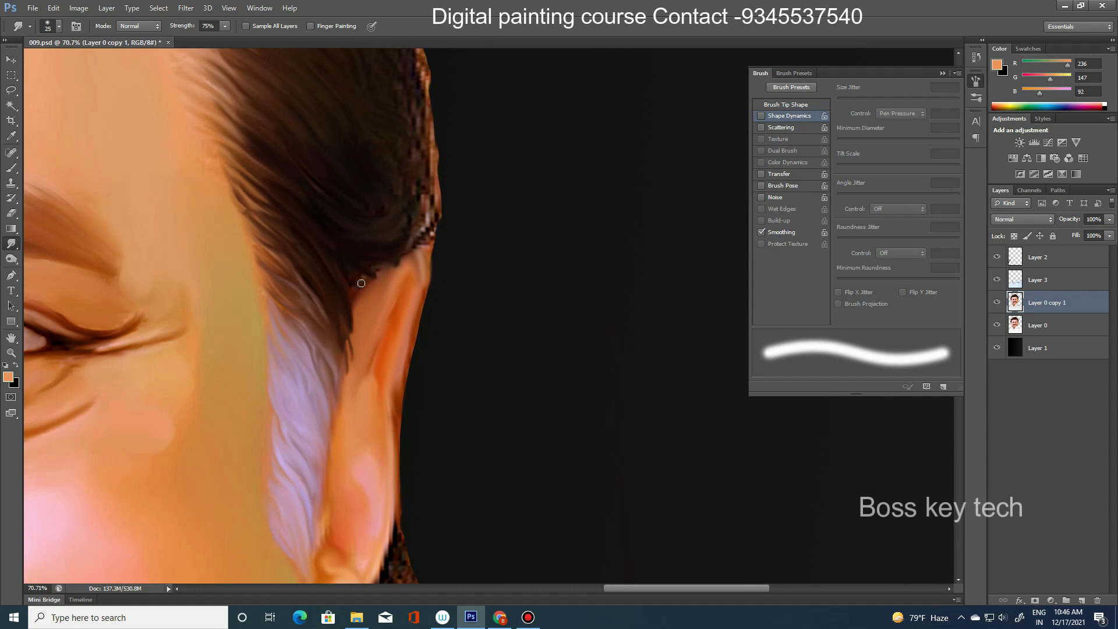
key(bracketleft)
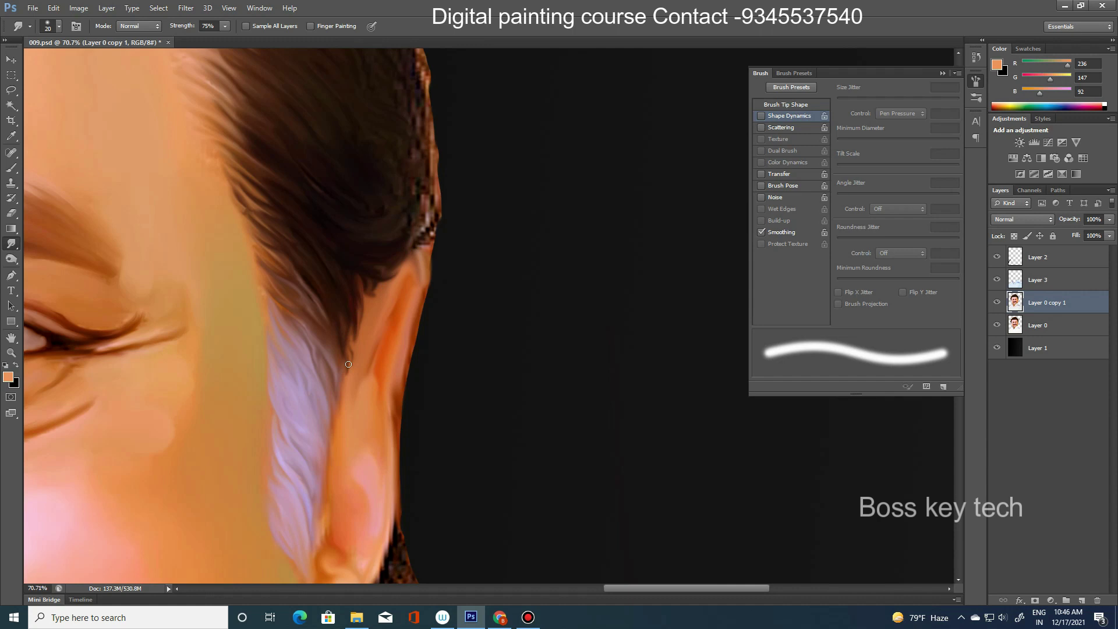
scroll(389, 345, down, 5)
scroll(366, 285, up, 5)
key(bracketright)
- Blend the pixelated hair outline strands smooth with a larger brush
key(bracketright)
key(bracketleft)
mouse_move(418, 448)
mouse_down()
mouse_move(445, 402)
mouse_move(431, 350)
mouse_move(416, 380)
mouse_move(397, 364)
mouse_up()
key(bracketright)
key(bracketright)
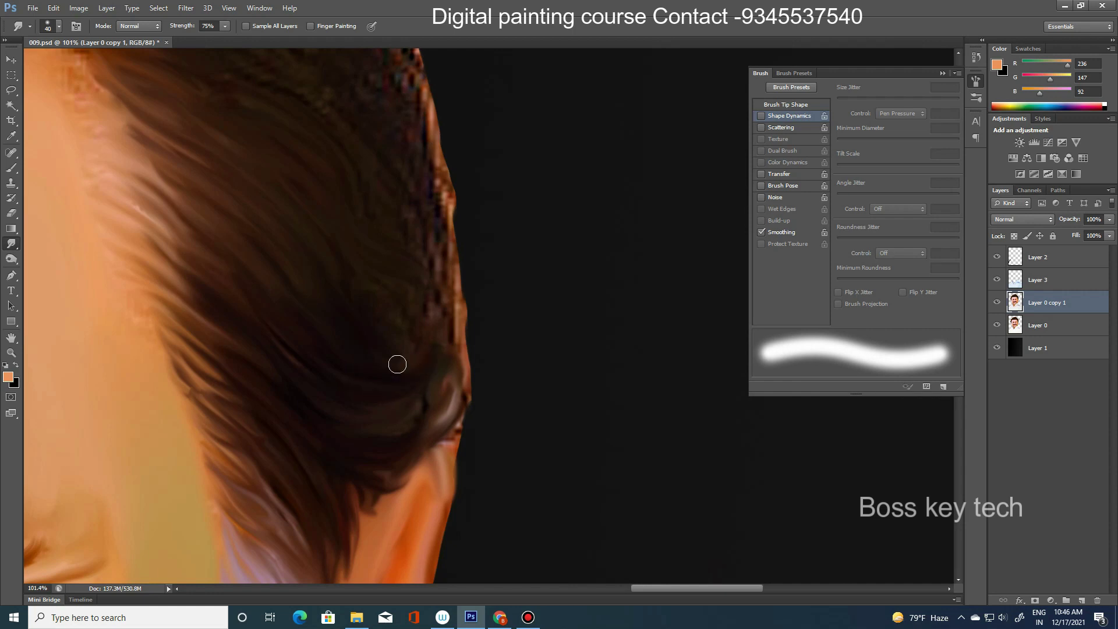
drag(424, 402, 403, 367)
mouse_move(437, 316)
mouse_down()
mouse_move(449, 259)
mouse_move(451, 313)
mouse_up()
key(bracketright)
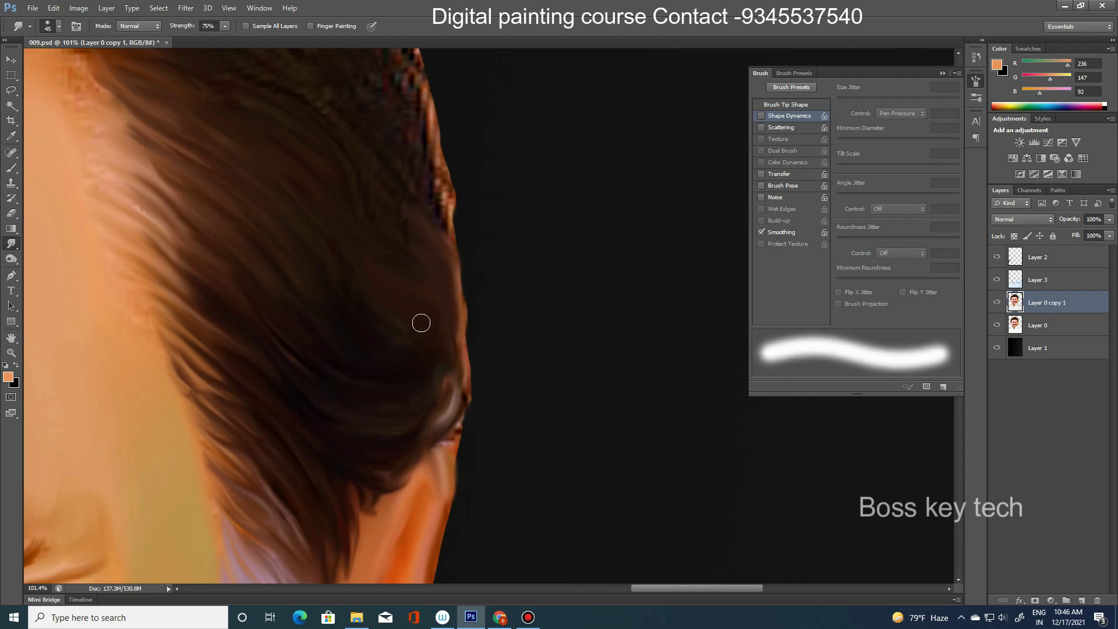
key(bracketright)
scroll(452, 327, left, 3)
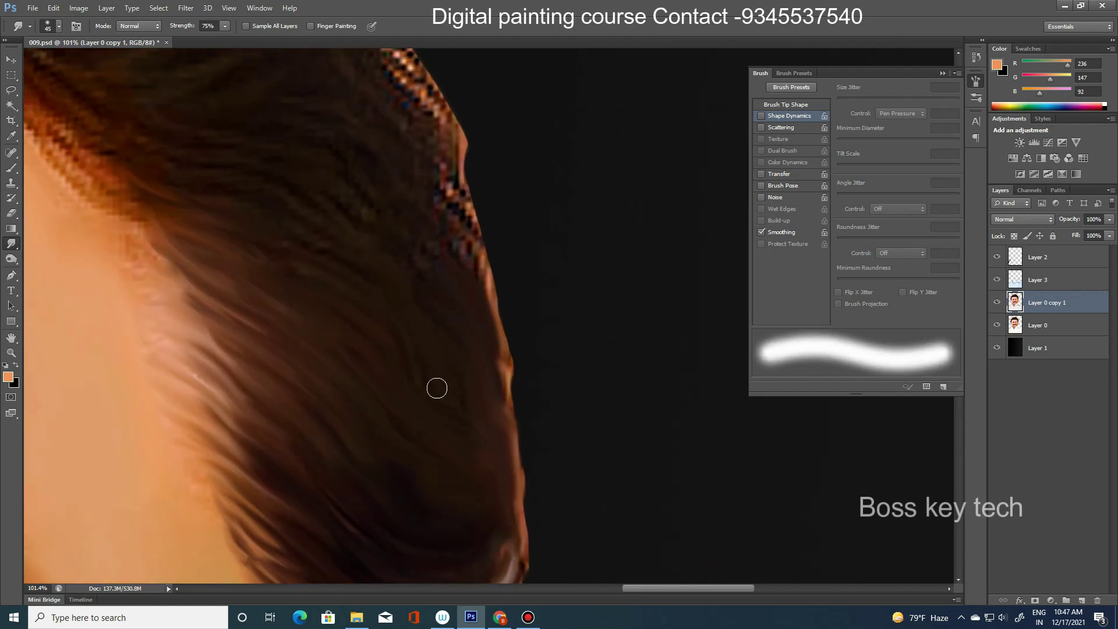
drag(448, 271, 432, 235)
key(bracketright)
key(bracketright)
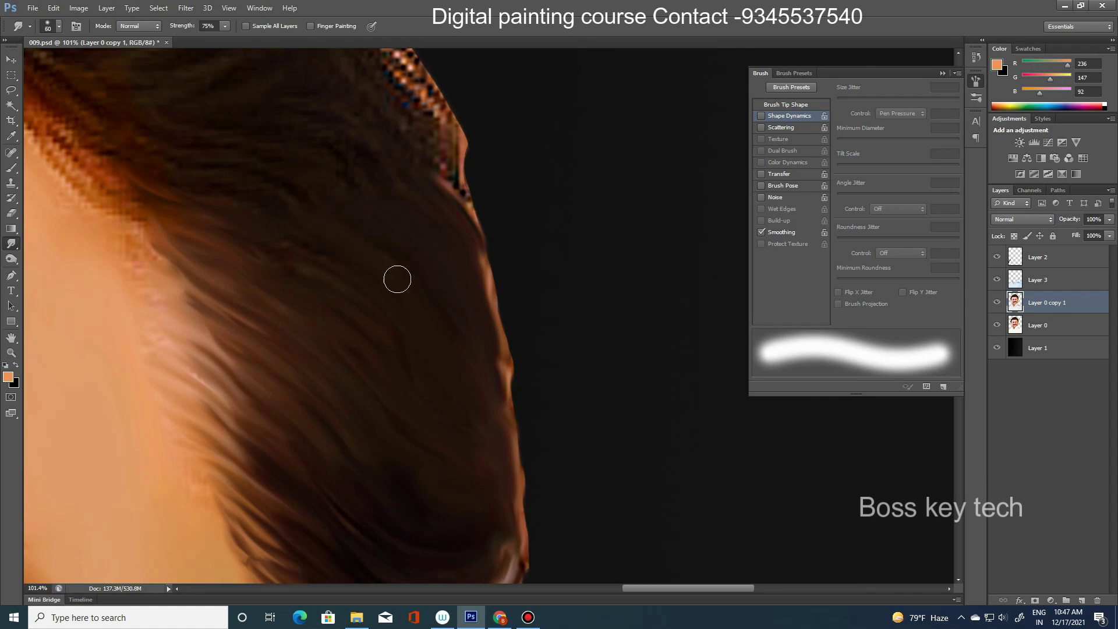
key(bracketleft)
key(bracketleft)
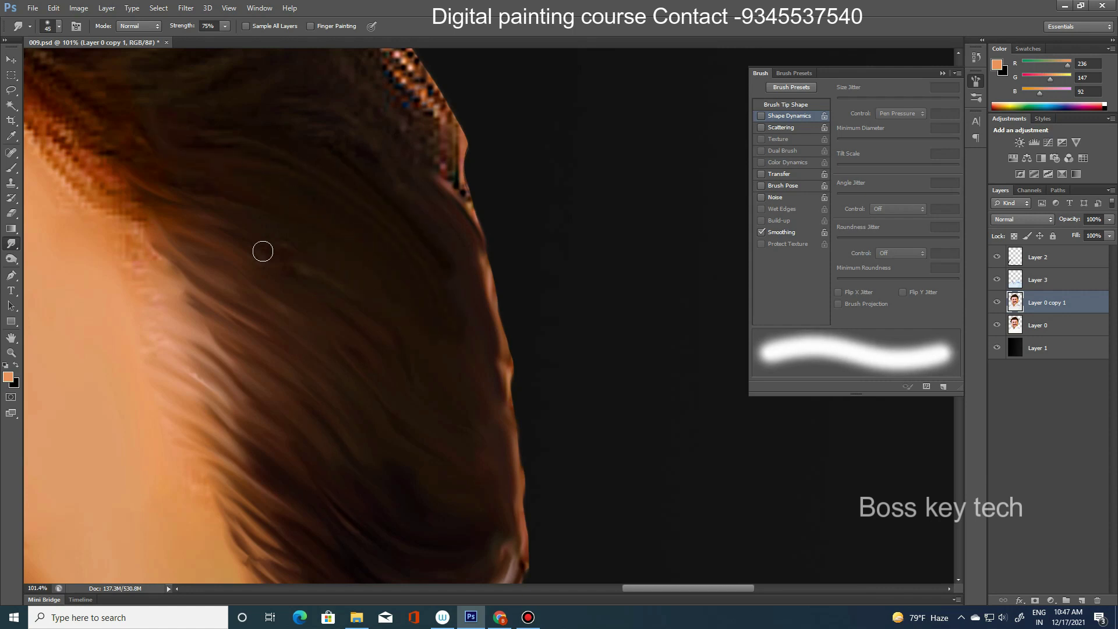
- With a much larger brush, smooth the hair edge beside the temple
scroll(262, 251, down, 2)
scroll(357, 314, down, 3)
scroll(445, 394, down, 3)
scroll(444, 395, down, 2)
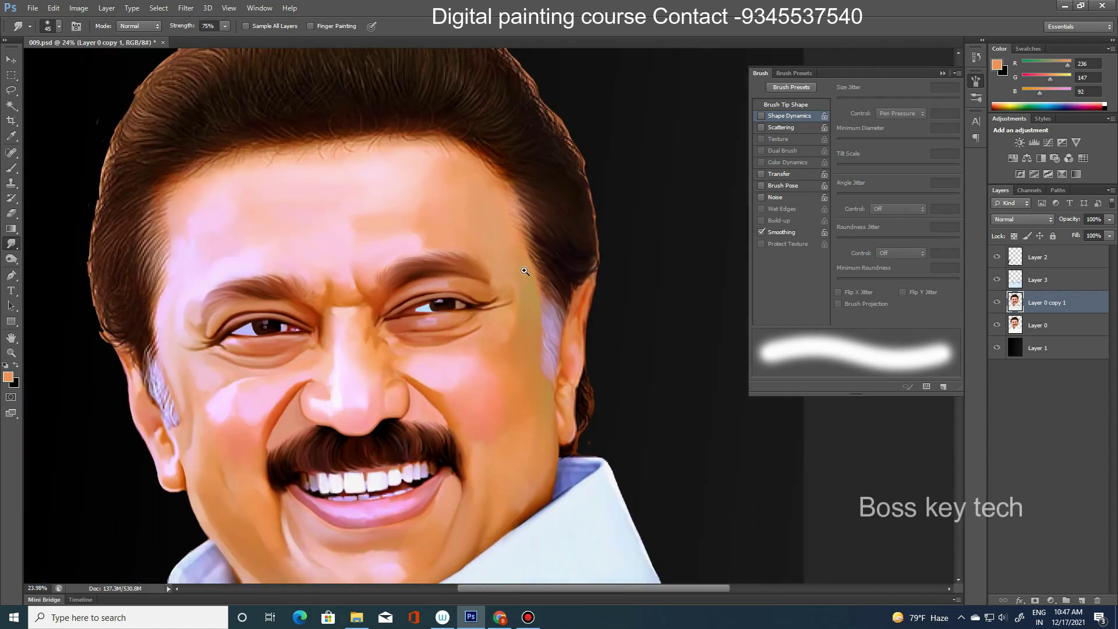
scroll(525, 271, up, 5)
scroll(520, 262, up, 5)
key(bracketright)
key(bracketright)
key(bracketright)
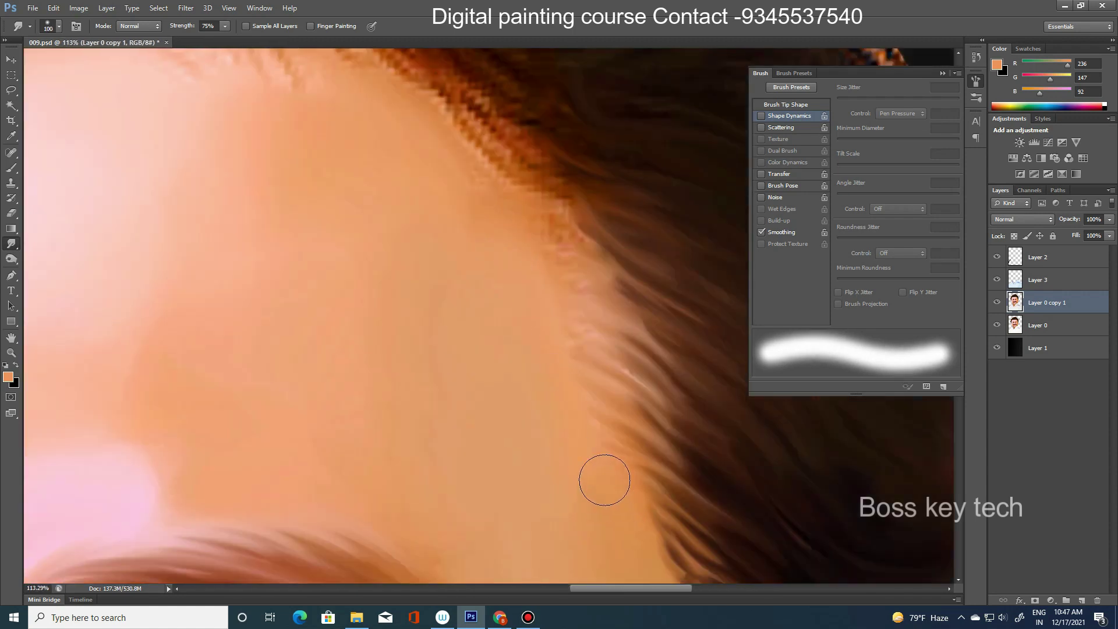
key(bracketright)
drag(554, 287, 544, 259)
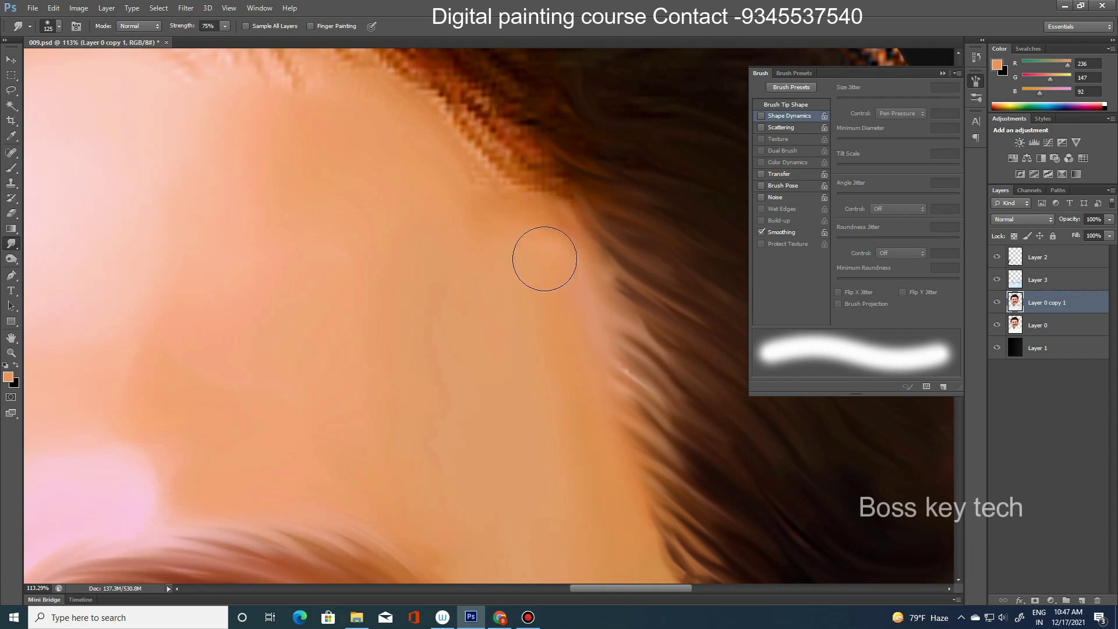
- Rotate the canvas view with R to follow the hairline
scroll(582, 374, down, 5)
scroll(594, 392, down, 2)
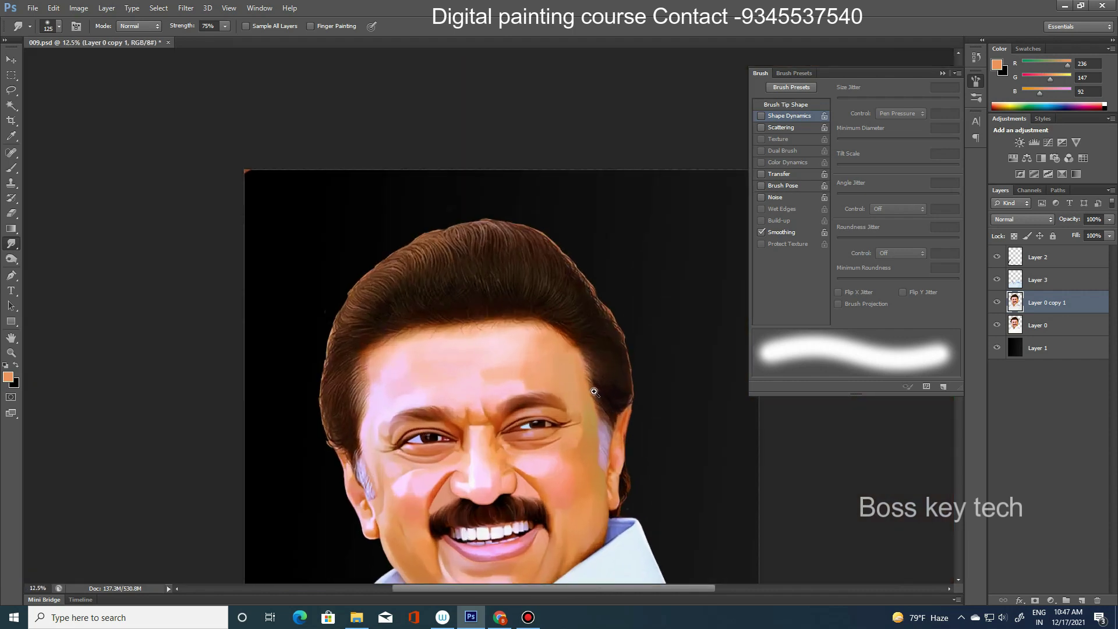
scroll(594, 392, up, 3)
scroll(582, 349, up, 3)
scroll(586, 314, up, 3)
scroll(587, 315, up, 2)
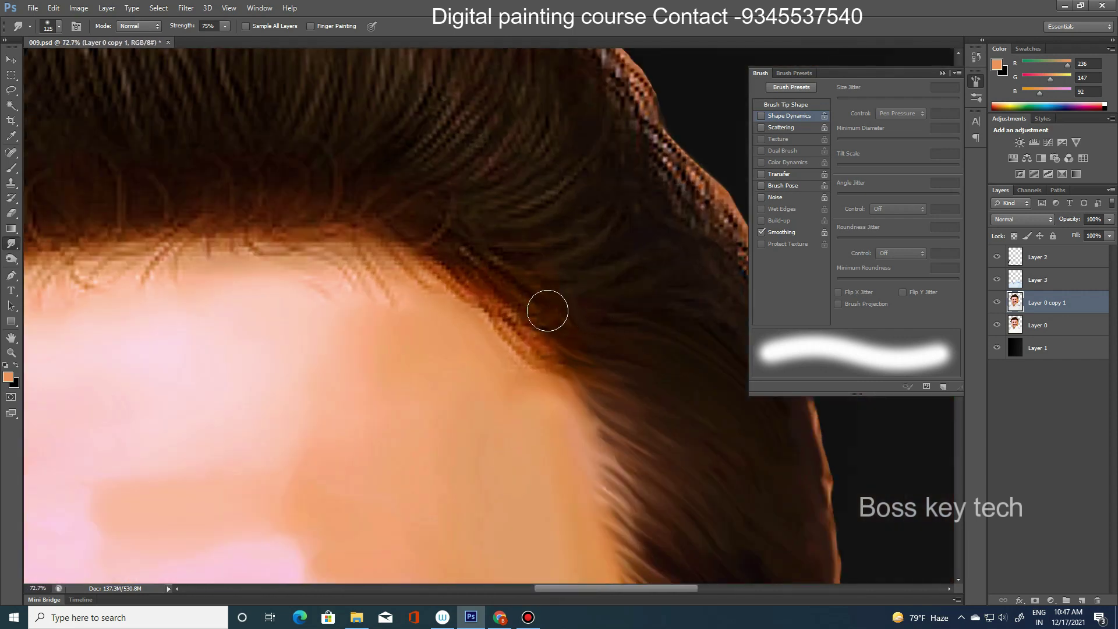
key(r)
drag(547, 311, 477, 243)
scroll(477, 269, up, 2)
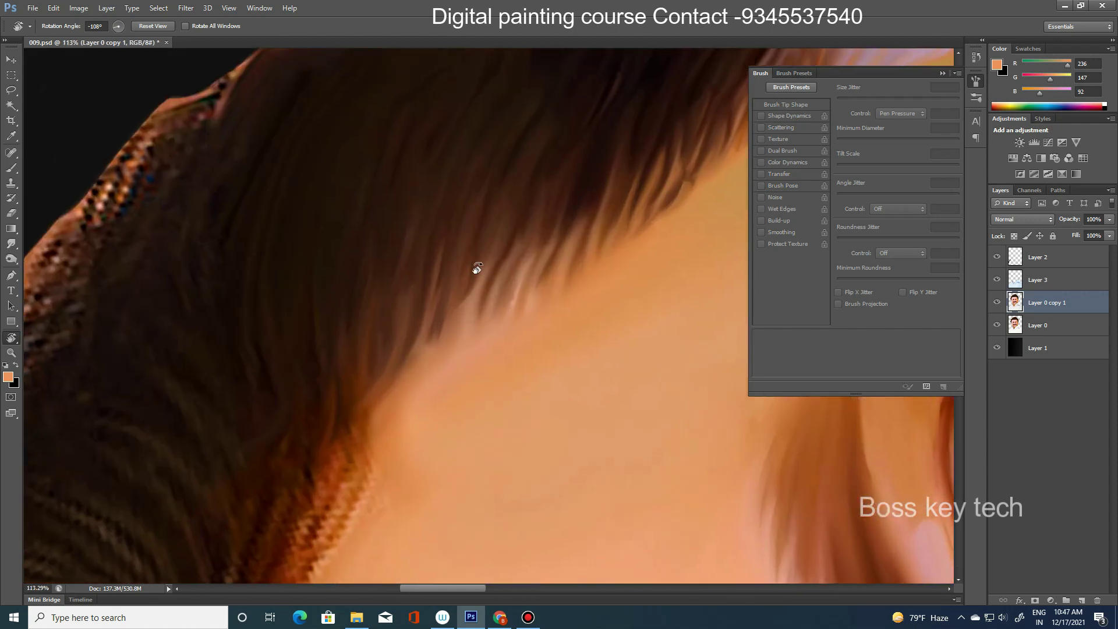
- Smudge the hair-strand tips down into the forehead and reshape them at the hairline
click(12, 244)
drag(578, 216, 535, 309)
drag(605, 192, 584, 276)
mouse_move(532, 230)
mouse_down()
mouse_move(509, 311)
mouse_move(550, 239)
mouse_up()
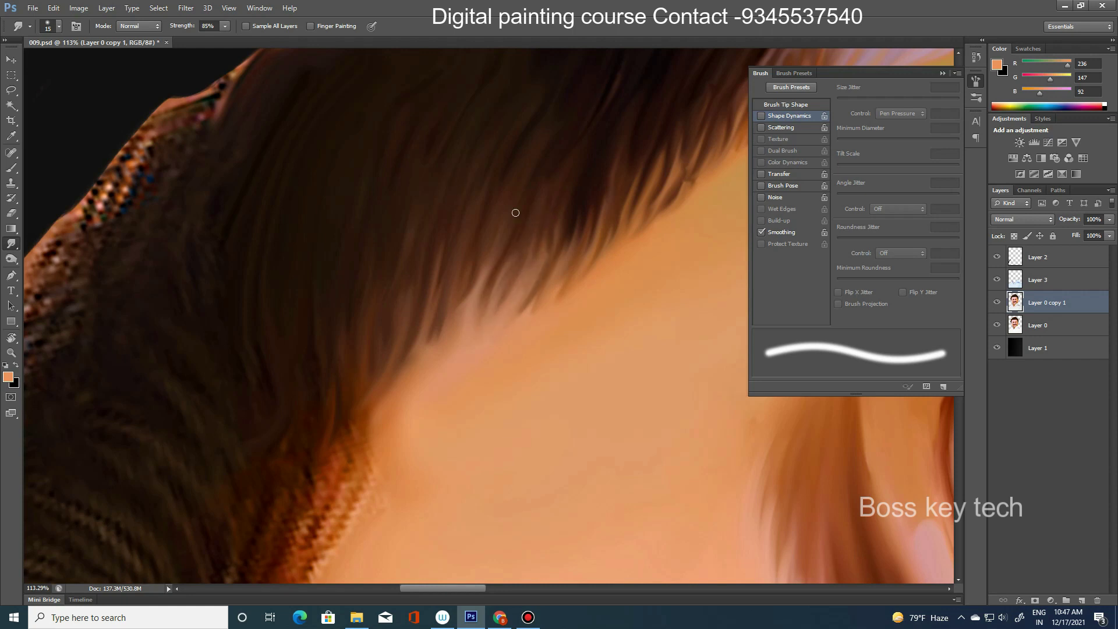
- Enable Shape Dynamics and Transfer so smudge strength follows pen pressure
click(777, 174)
click(781, 115)
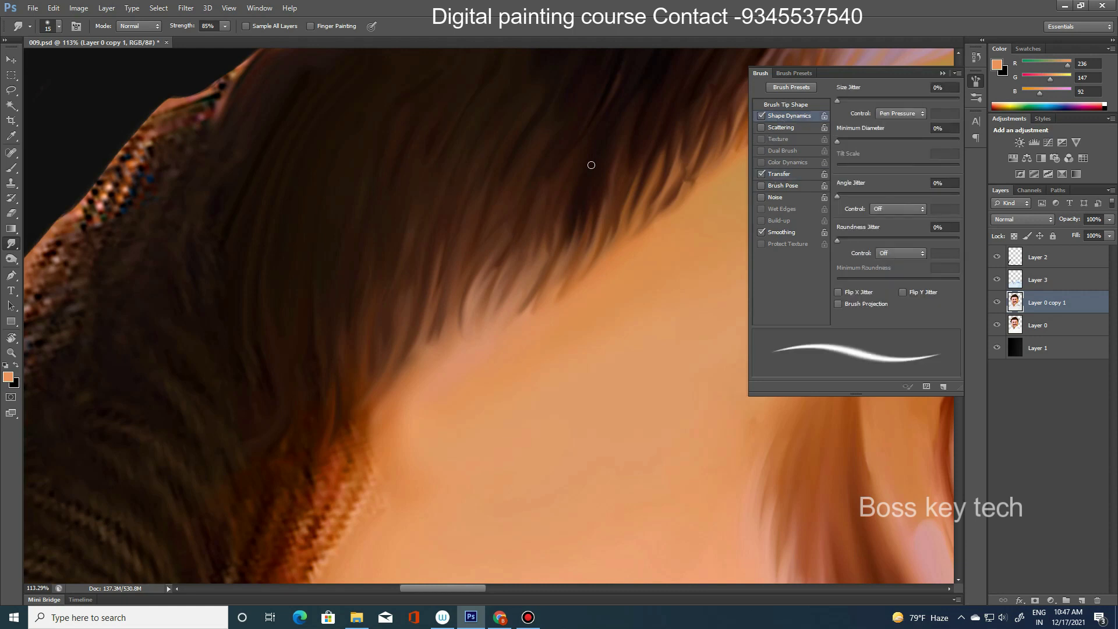
click(780, 174)
click(900, 172)
click(891, 197)
- With a slightly larger brush, smudge the light strand tips into the skin along the hairline
mouse_move(473, 314)
mouse_down()
mouse_move(511, 243)
mouse_move(480, 341)
mouse_up()
drag(547, 240, 505, 329)
key(bracketright)
drag(495, 259, 465, 335)
mouse_move(489, 286)
mouse_down()
mouse_move(451, 343)
mouse_move(428, 342)
mouse_move(398, 392)
mouse_up()
drag(574, 236, 544, 312)
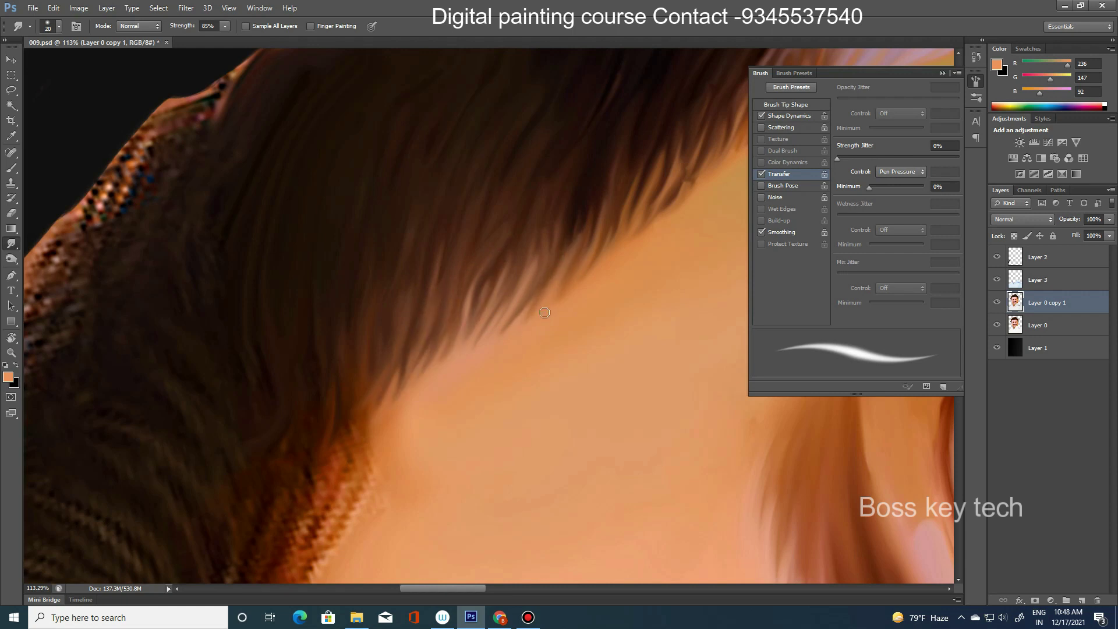
drag(670, 169, 629, 256)
drag(719, 119, 687, 203)
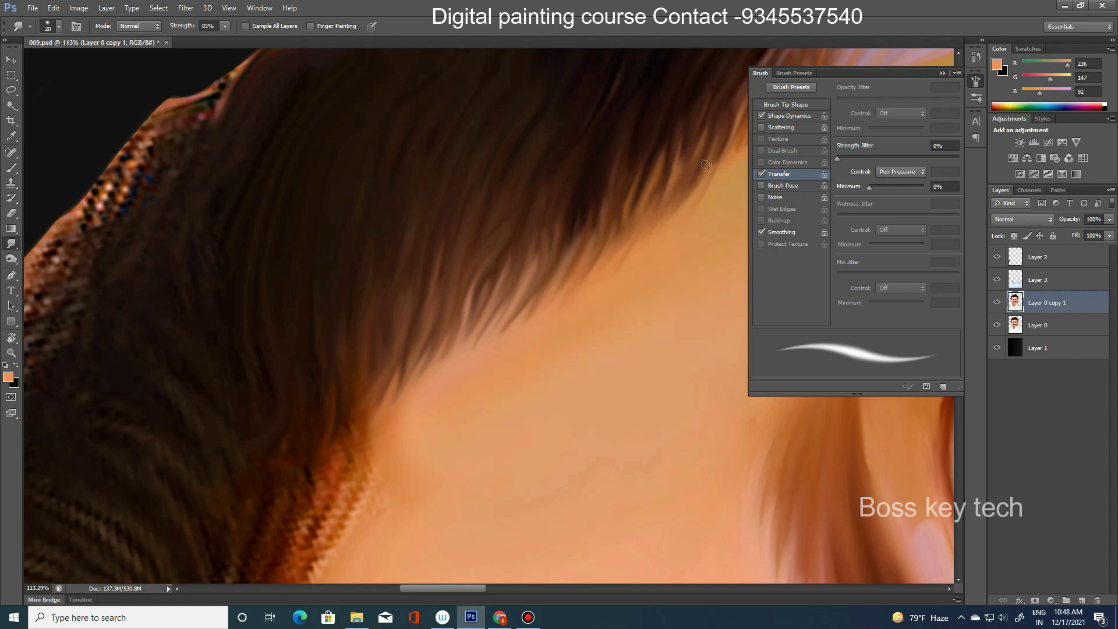
- Zoom out, then pan and rotate the canvas to follow the hairline
key(ctrl+0)
drag(529, 334, 428, 314)
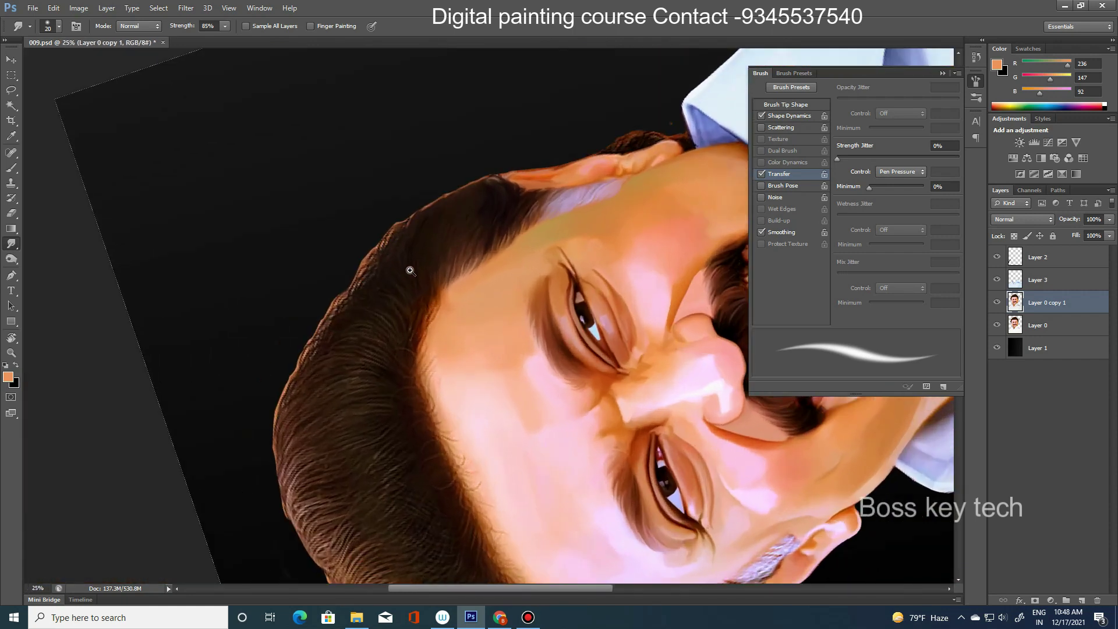
scroll(424, 292, up, 5)
scroll(408, 395, down, 5)
scroll(457, 372, up, 2)
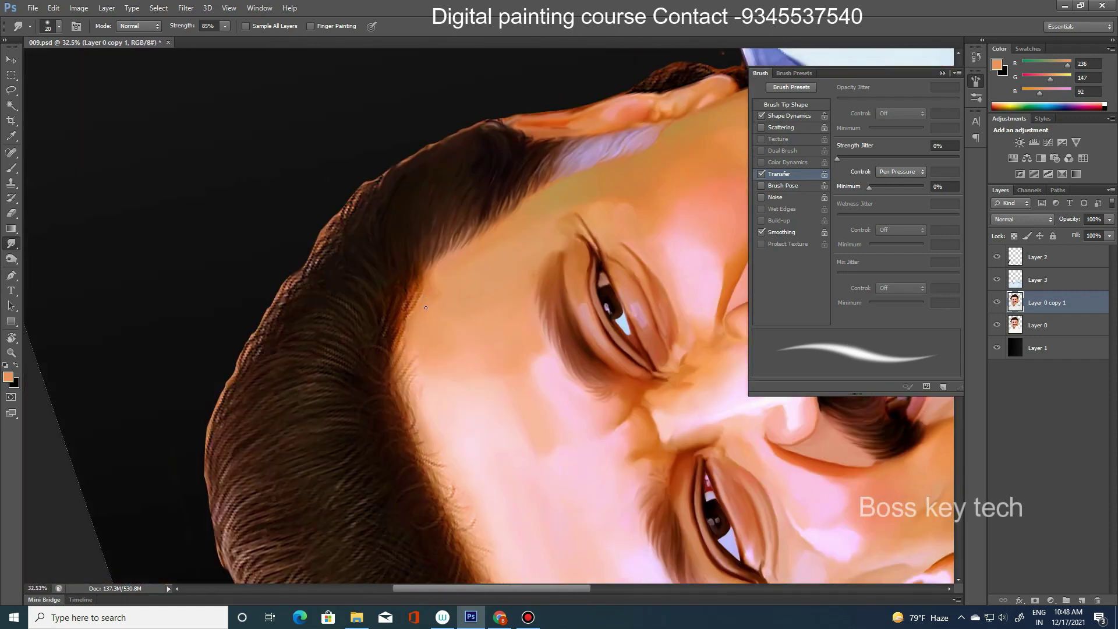
key(r)
drag(387, 334, 436, 165)
scroll(525, 195, up, 5)
mouse_move(525, 195)
mouse_down()
mouse_move(463, 239)
mouse_move(466, 315)
mouse_up()
- Smudge hair strands into the forehead and blend the dark hair into the orange edge
click(11, 244)
drag(527, 192, 451, 301)
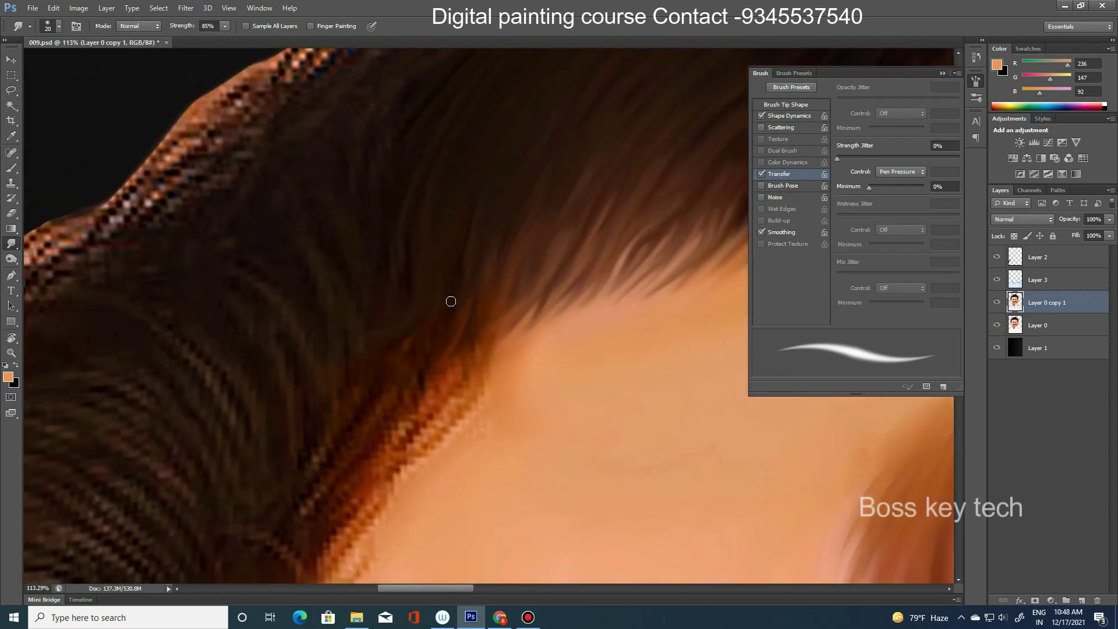
drag(444, 348, 414, 401)
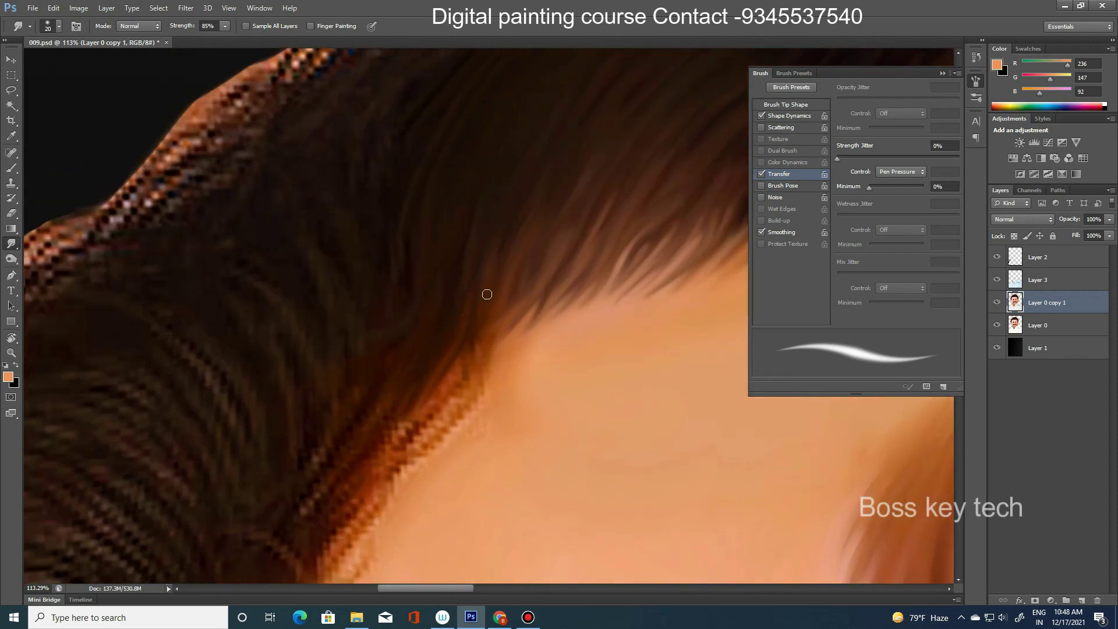
- Pan to the ear, tilt the view about 11°, and zoom in on the sideburn
key(ctrl+minus)
key(ctrl+minus)
key(ctrl+minus)
drag(380, 242, 457, 280)
scroll(417, 250, up, 2)
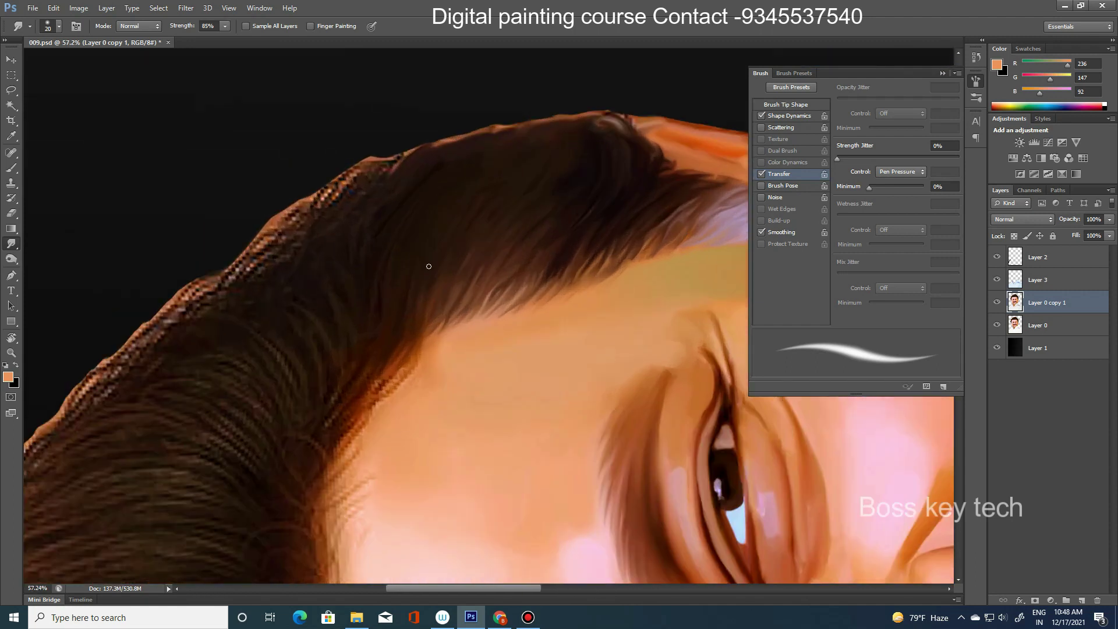
mouse_move(389, 369)
mouse_down()
mouse_move(411, 332)
mouse_move(402, 339)
mouse_up()
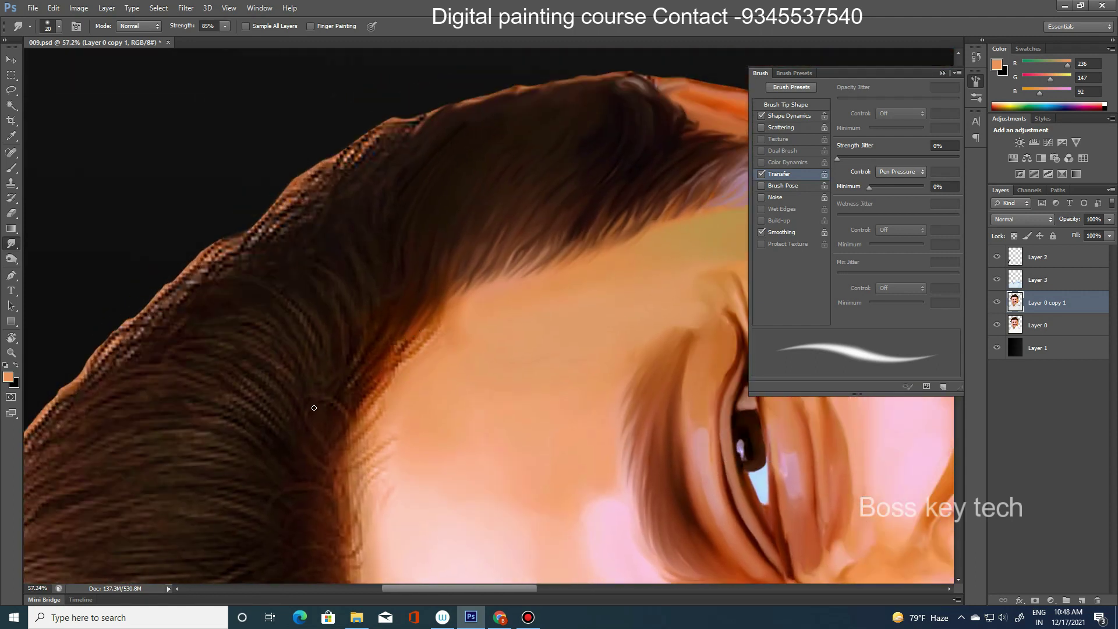
key(r)
drag(337, 449, 343, 302)
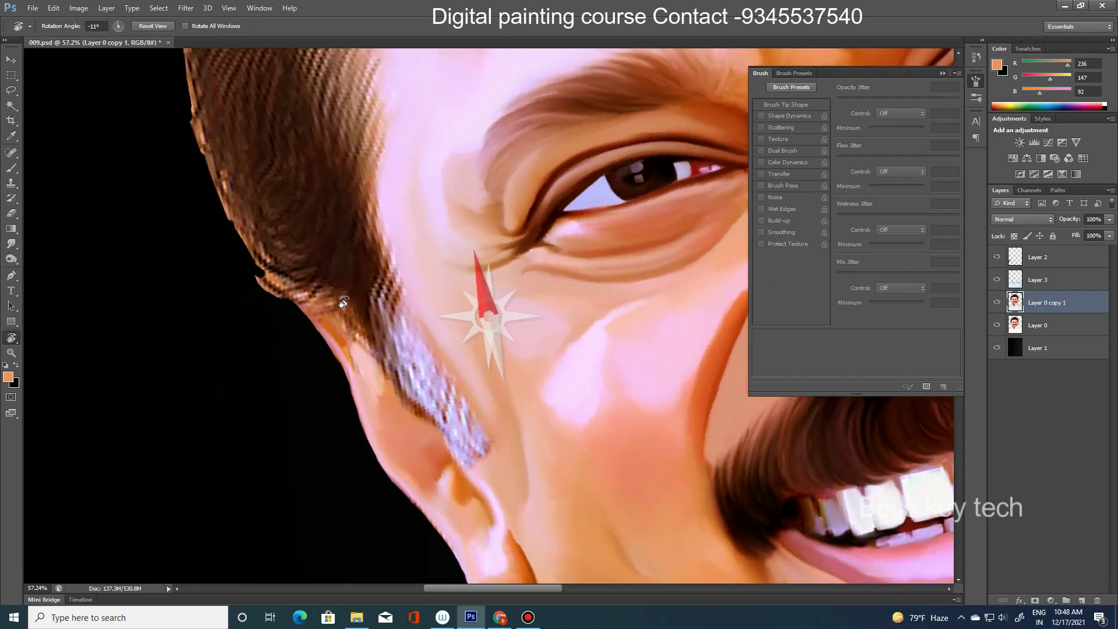
scroll(343, 303, up, 3)
- With a slightly larger smudge brush, smooth the pixelated grey sideburn strands
mouse_move(469, 413)
mouse_down()
mouse_move(497, 469)
mouse_move(459, 403)
mouse_up()
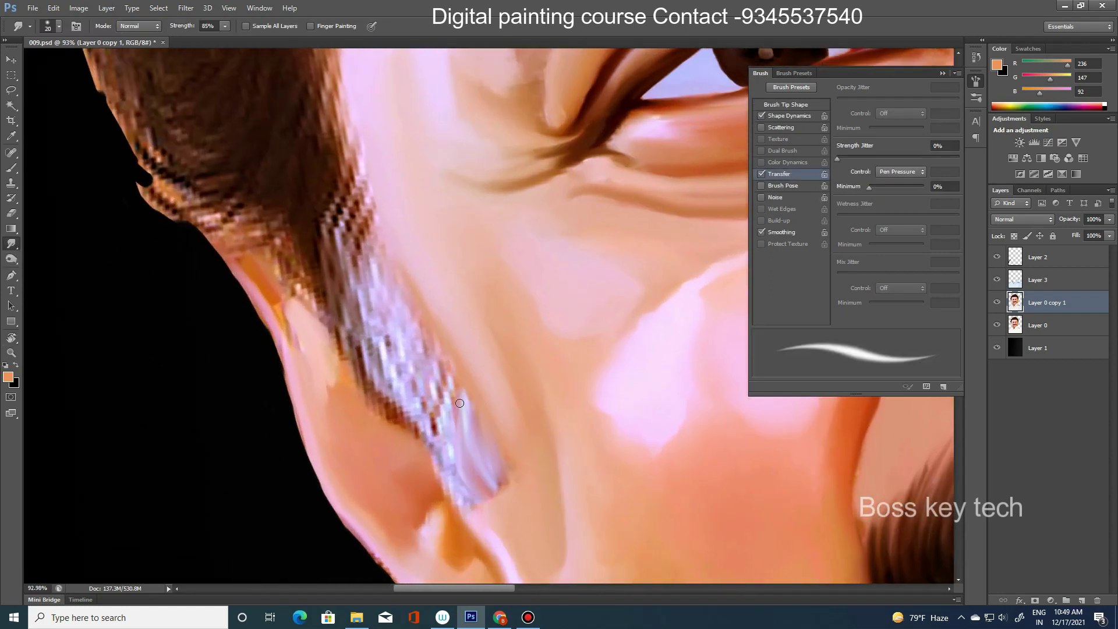
mouse_move(455, 443)
mouse_down()
mouse_move(424, 349)
mouse_move(449, 461)
mouse_move(475, 505)
mouse_move(485, 427)
mouse_up()
key(bracketright)
mouse_move(395, 396)
mouse_down()
mouse_move(413, 433)
mouse_move(387, 342)
mouse_move(430, 397)
mouse_up()
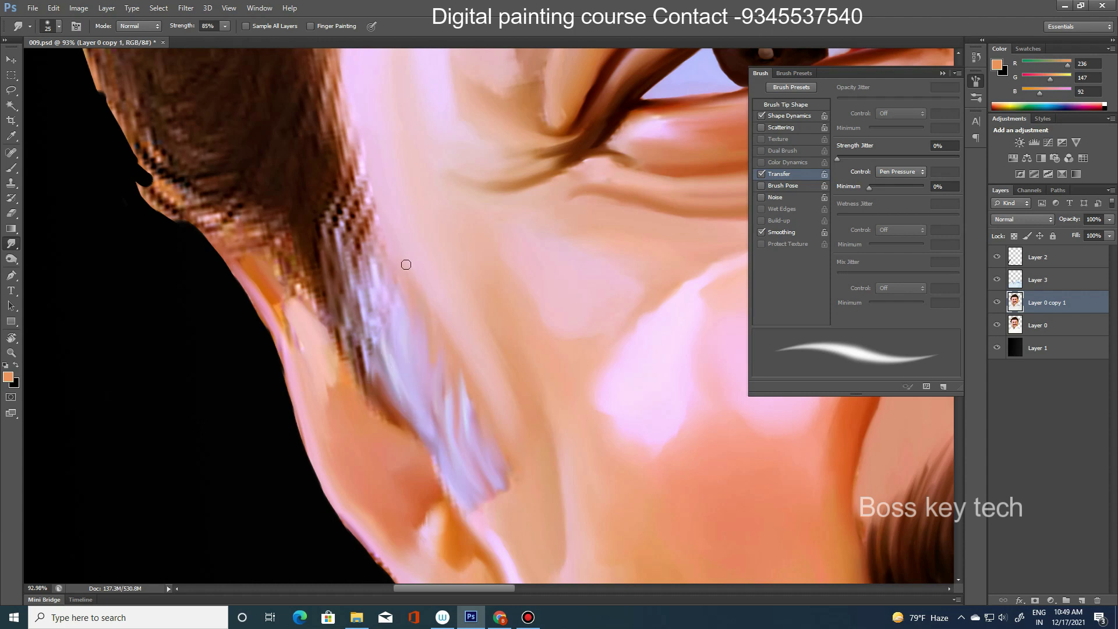
mouse_move(373, 236)
mouse_down()
mouse_move(384, 342)
mouse_move(364, 286)
mouse_move(383, 325)
mouse_up()
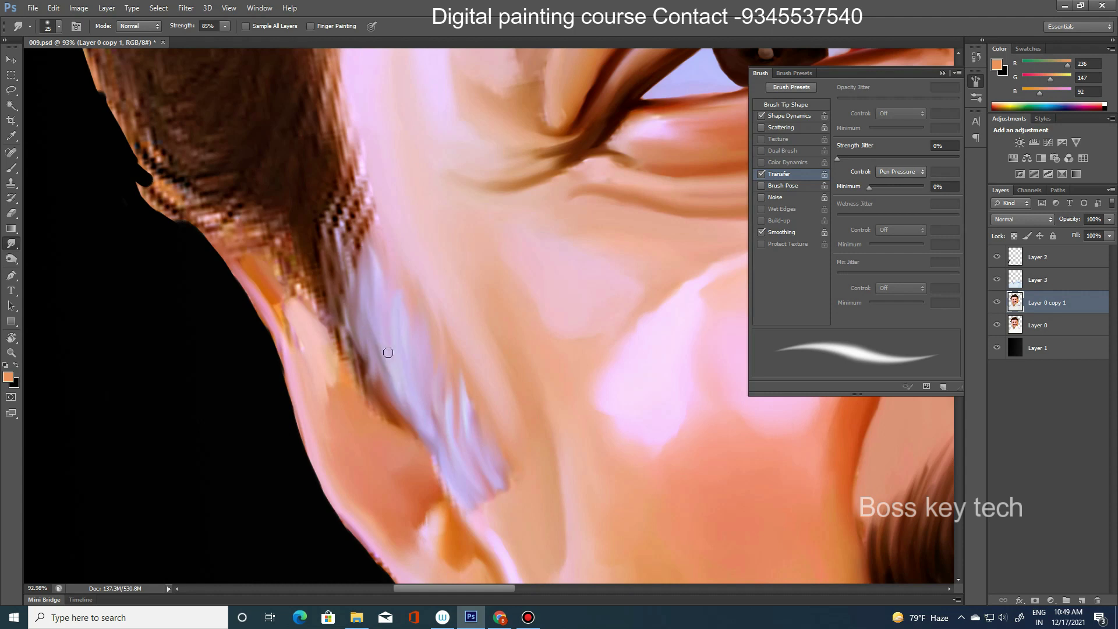
mouse_move(384, 342)
mouse_down()
mouse_move(437, 407)
mouse_move(414, 460)
mouse_up()
mouse_move(384, 361)
mouse_down()
mouse_move(410, 460)
mouse_move(460, 506)
mouse_up()
mouse_move(401, 244)
mouse_down()
mouse_move(386, 361)
mouse_move(396, 341)
mouse_move(405, 358)
mouse_move(392, 357)
mouse_move(392, 441)
mouse_up()
- Soften the pixelated hair edge along the neck and beside the temple
drag(408, 318, 393, 408)
drag(407, 268, 404, 384)
drag(410, 329, 422, 483)
drag(423, 384, 431, 490)
mouse_move(377, 446)
mouse_down()
mouse_move(387, 509)
mouse_move(361, 411)
mouse_move(373, 486)
mouse_up()
mouse_move(346, 401)
mouse_down()
mouse_move(353, 461)
mouse_move(372, 408)
mouse_move(378, 484)
mouse_up()
drag(393, 285, 394, 357)
mouse_move(404, 262)
mouse_down()
mouse_move(401, 356)
mouse_move(427, 415)
mouse_move(477, 473)
mouse_up()
mouse_move(443, 315)
mouse_down()
mouse_move(442, 419)
mouse_move(412, 317)
mouse_up()
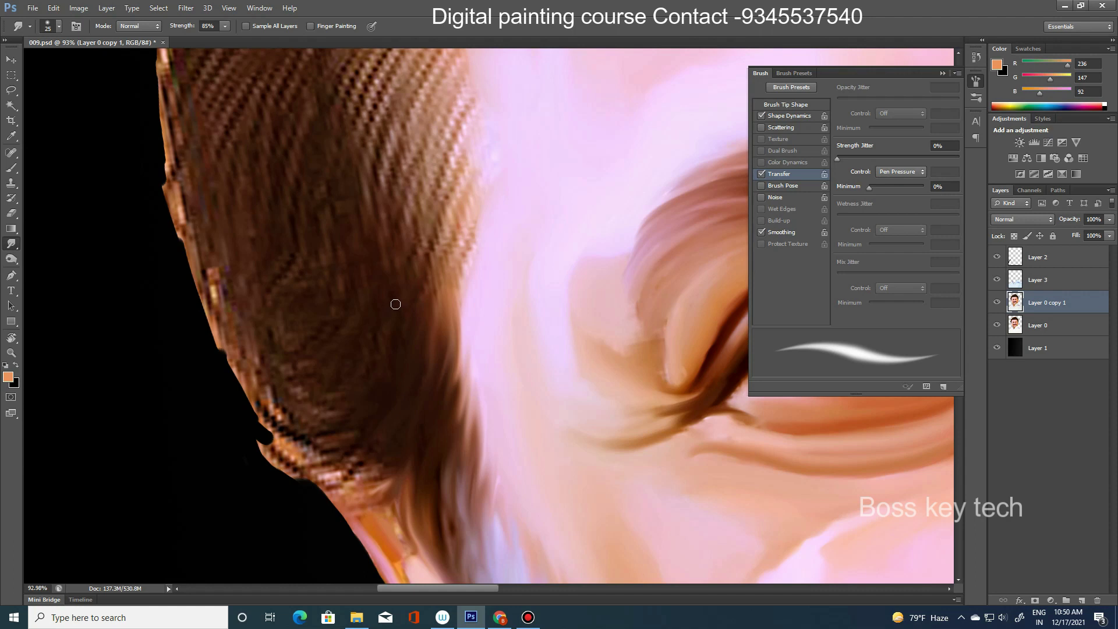
- Smudge the hair edge above the eye into longer, darker flowing strands
drag(458, 248, 388, 143)
drag(415, 407, 439, 325)
mouse_move(434, 268)
mouse_down()
mouse_move(393, 355)
mouse_move(449, 297)
mouse_move(451, 419)
mouse_up()
mouse_move(405, 455)
mouse_down()
mouse_move(458, 351)
mouse_move(396, 407)
mouse_up()
mouse_move(433, 283)
mouse_down()
mouse_move(379, 378)
mouse_move(375, 466)
mouse_up()
mouse_move(396, 408)
mouse_down()
mouse_move(402, 516)
mouse_move(409, 422)
mouse_move(387, 460)
mouse_up()
mouse_move(358, 402)
mouse_down()
mouse_move(402, 295)
mouse_move(361, 349)
mouse_up()
drag(387, 262, 346, 396)
drag(361, 291, 326, 379)
drag(344, 262, 360, 470)
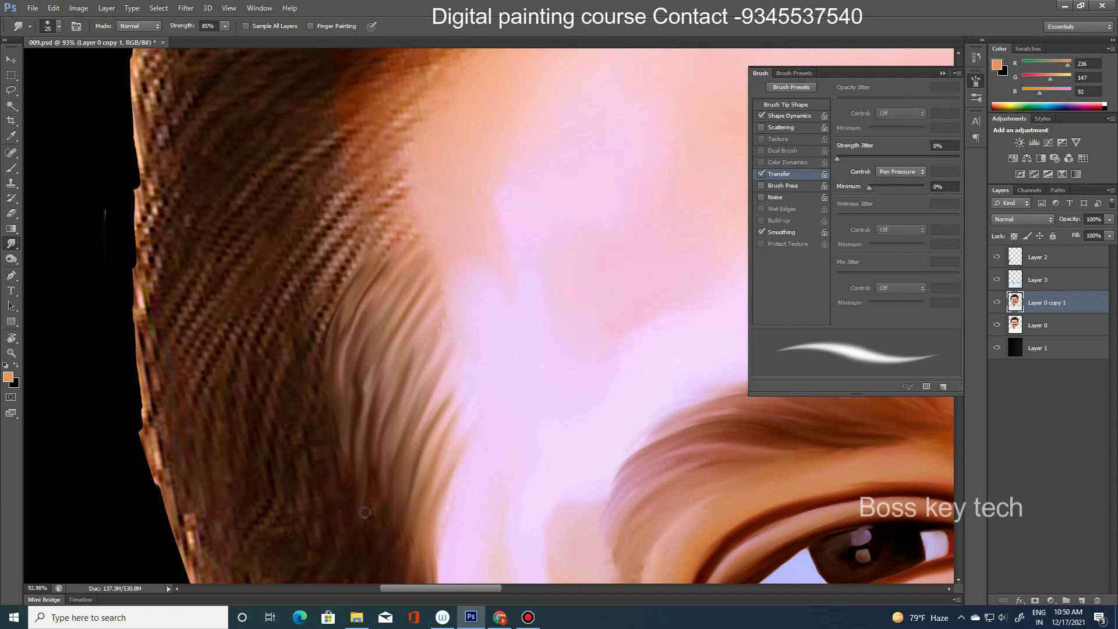
- Draw the hair strands into long downward strokes flowing over the forehead
scroll(366, 513, up, 5)
drag(408, 373, 396, 433)
mouse_move(402, 338)
mouse_down()
mouse_move(343, 413)
mouse_move(341, 437)
mouse_up()
drag(378, 373, 349, 431)
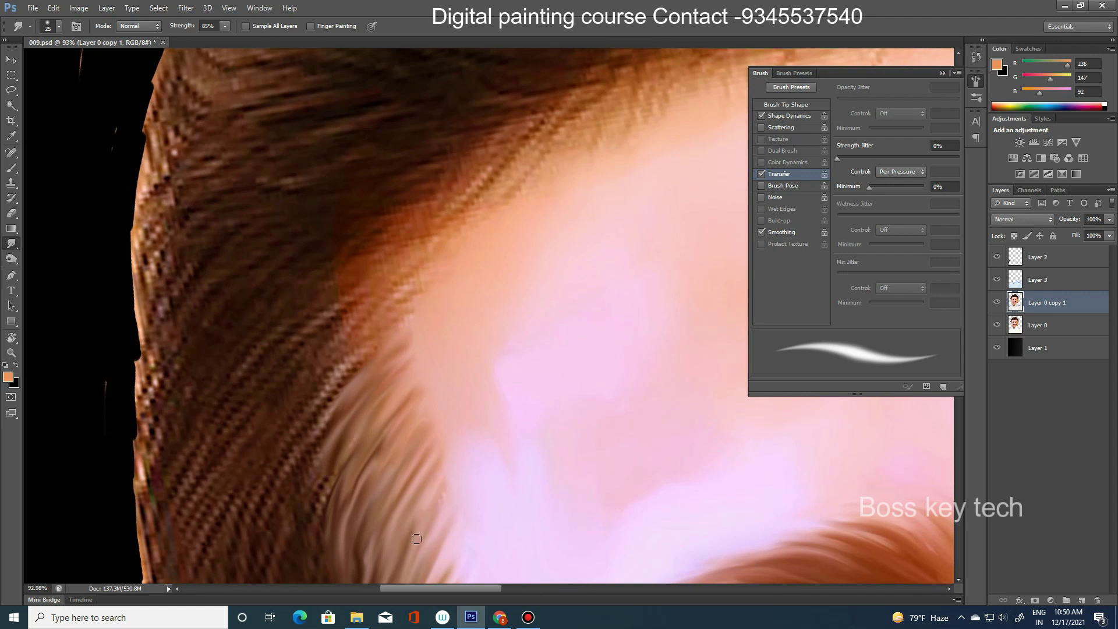
scroll(489, 448, down, 5)
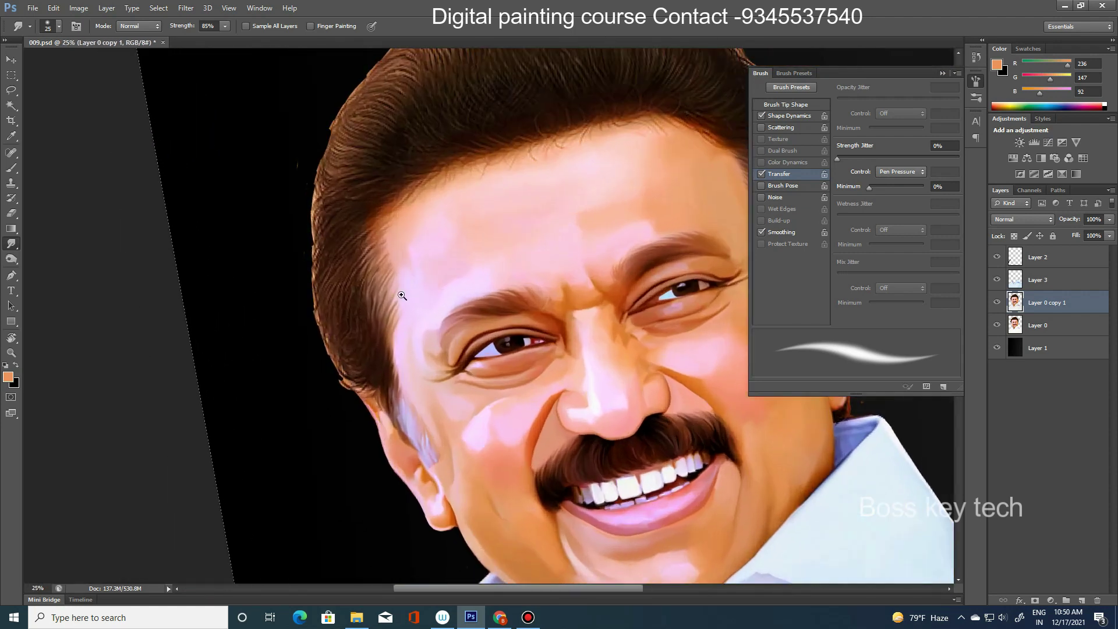
scroll(375, 322, up, 6)
drag(408, 192, 327, 314)
drag(367, 262, 297, 396)
drag(361, 326, 320, 502)
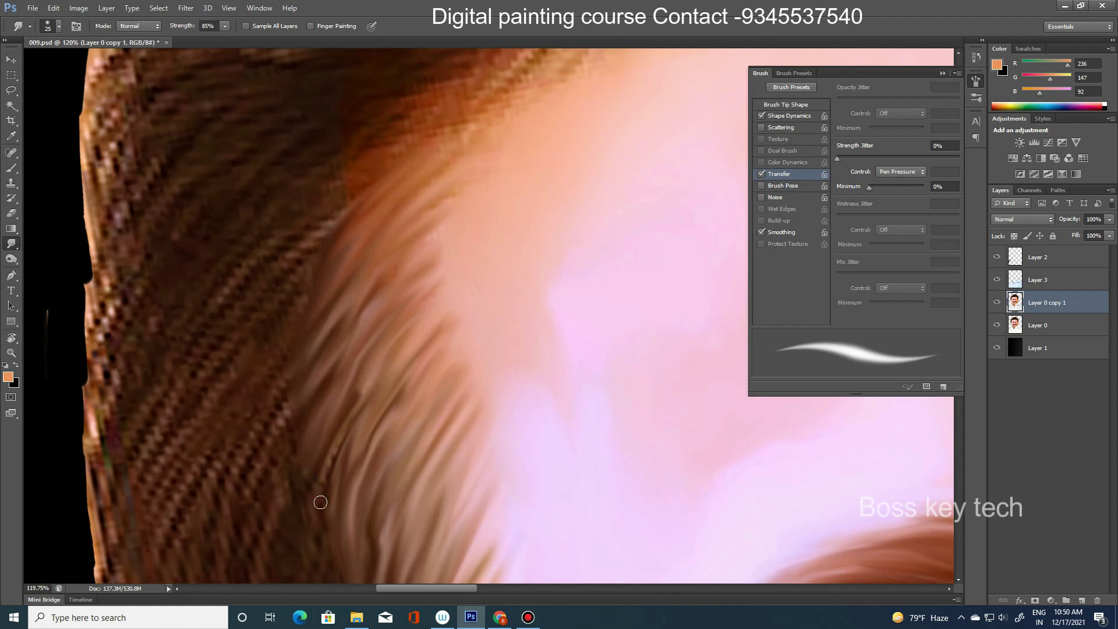
scroll(320, 502, down, 6)
scroll(408, 350, up, 2)
scroll(437, 303, down, 2)
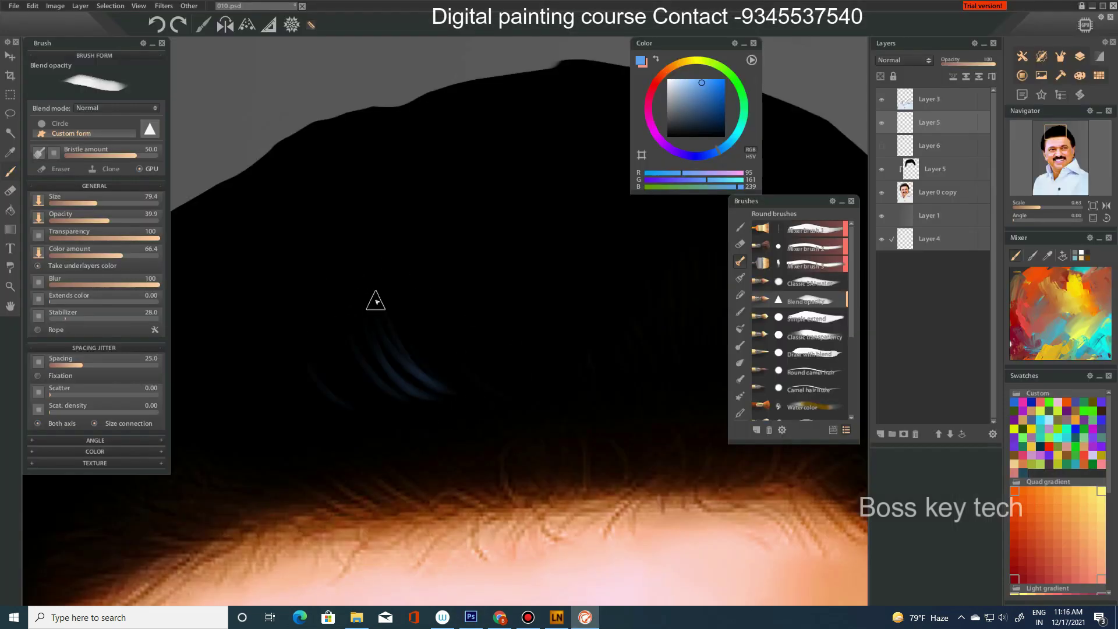
- In Paintstorm Studio, paint faint blue highlight strands on the dark hair
drag(376, 301, 441, 404)
drag(360, 281, 349, 391)
drag(386, 291, 440, 419)
drag(326, 260, 417, 408)
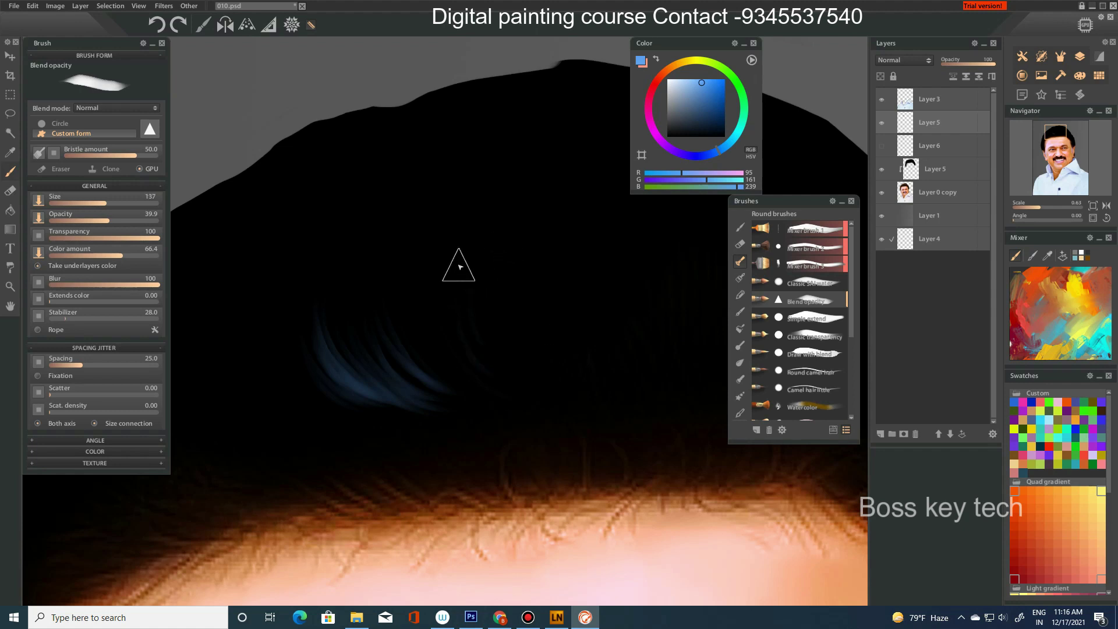
- Add more blue strands beside the first ones, shrinking the brush for finer strokes
drag(434, 250, 417, 373)
drag(501, 256, 448, 367)
drag(466, 244, 443, 361)
drag(512, 262, 481, 358)
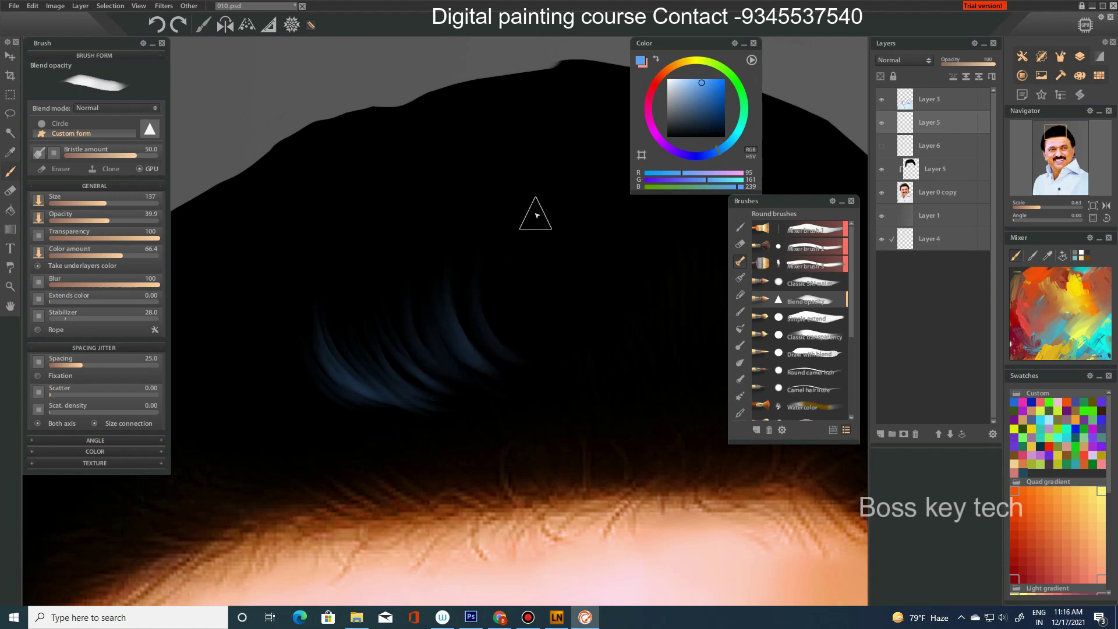
key(bracketleft)
key(bracketleft)
key(bracketleft)
drag(485, 255, 455, 344)
mouse_move(478, 274)
mouse_down()
mouse_move(434, 376)
mouse_move(408, 352)
mouse_up()
drag(426, 250, 402, 381)
- Extend the blue strands across the left part of the hair
mouse_move(431, 282)
mouse_down()
mouse_move(378, 393)
mouse_move(370, 387)
mouse_up()
mouse_move(387, 271)
mouse_down()
mouse_move(352, 396)
mouse_move(340, 385)
mouse_up()
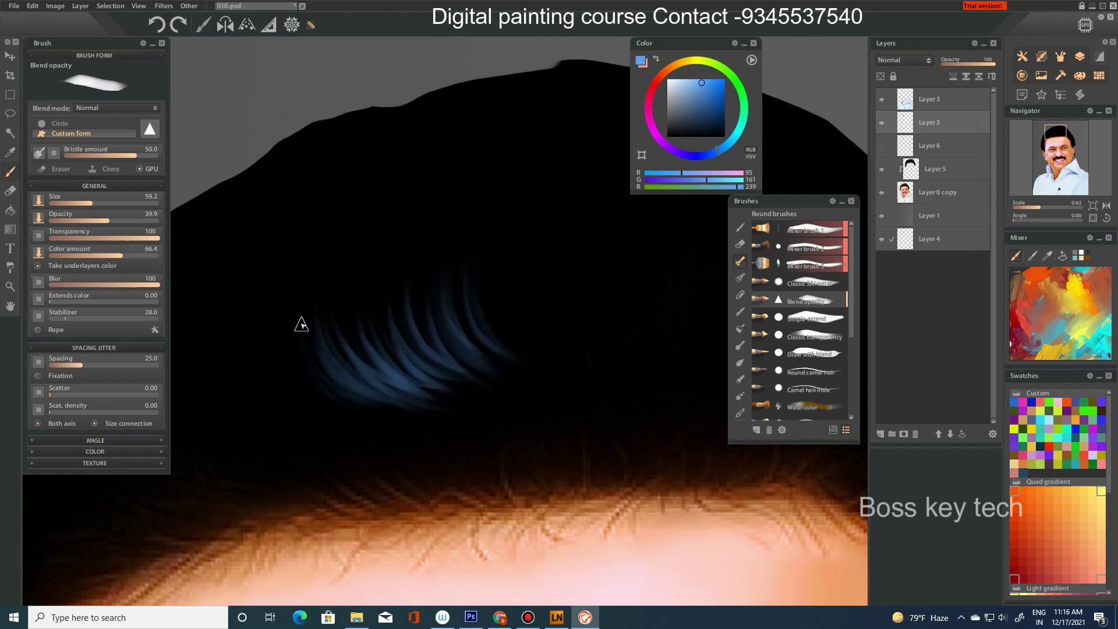
drag(318, 285, 277, 408)
mouse_move(326, 326)
mouse_down()
mouse_move(274, 374)
mouse_move(271, 408)
mouse_up()
drag(347, 289, 291, 408)
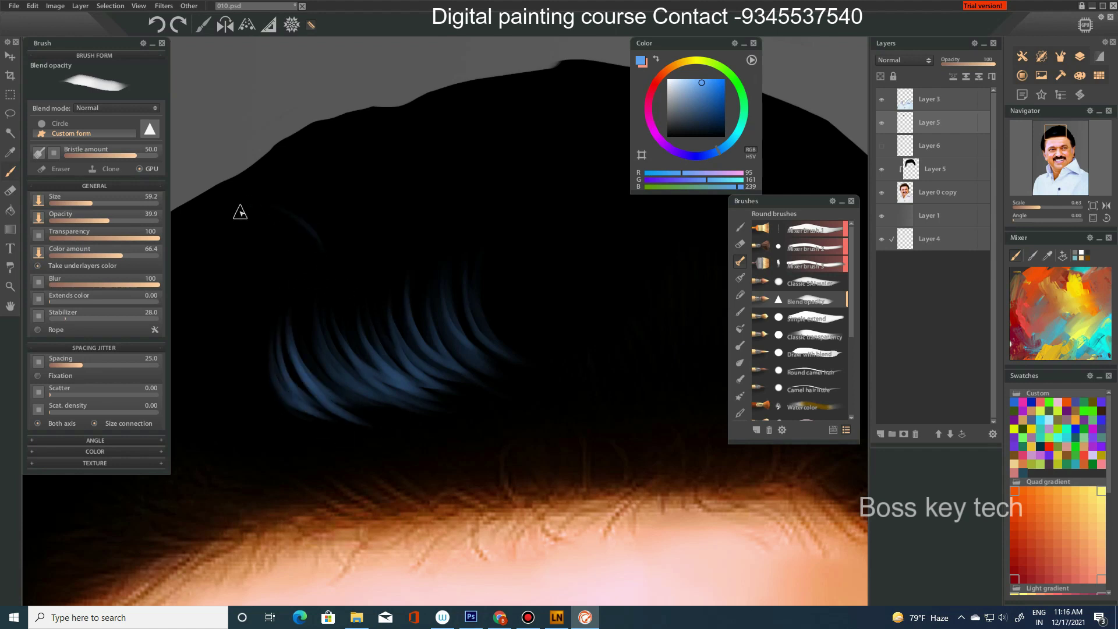
- Paint faint blue arcs in the upper hair and curved strands through the middle
drag(280, 187, 366, 218)
drag(326, 174, 391, 209)
mouse_move(373, 146)
mouse_down()
mouse_move(448, 215)
mouse_move(419, 195)
mouse_move(495, 178)
mouse_up()
drag(425, 131, 483, 175)
mouse_move(377, 126)
mouse_down()
mouse_move(449, 262)
mouse_move(427, 316)
mouse_up()
drag(401, 182, 409, 309)
drag(379, 205, 392, 295)
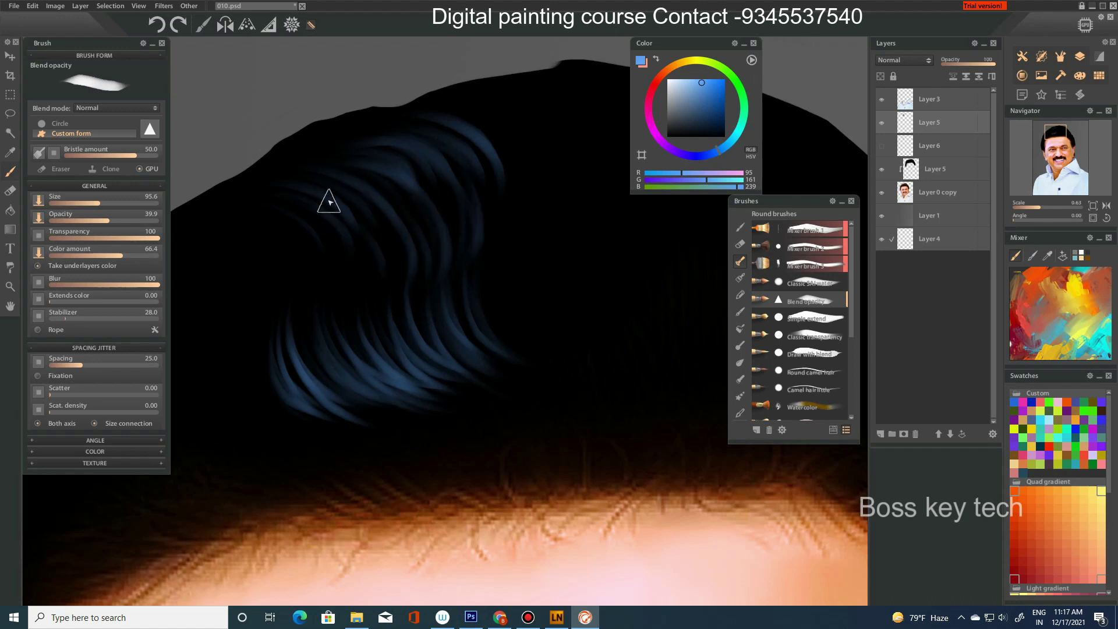
drag(382, 201, 392, 342)
- Fill in blue strands in the mid-left hair and add more arcs across the top
drag(332, 195, 325, 322)
drag(326, 252, 379, 381)
drag(320, 201, 528, 365)
drag(370, 151, 460, 182)
drag(391, 124, 447, 174)
drag(448, 117, 533, 198)
mouse_move(484, 125)
mouse_down()
mouse_move(536, 186)
mouse_move(573, 198)
mouse_up()
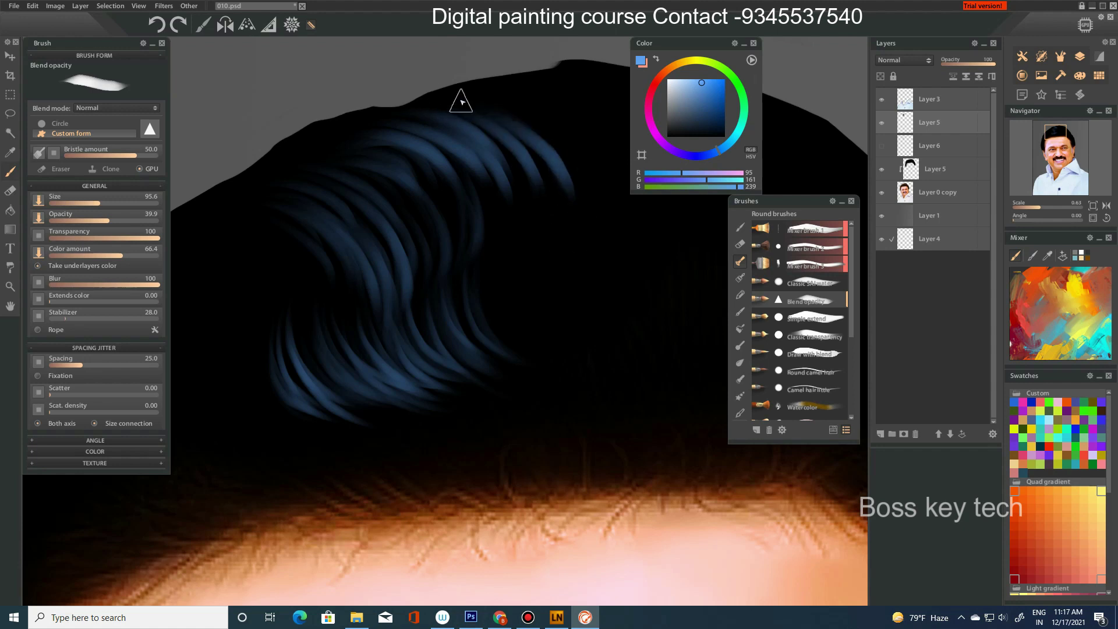
scroll(500, 250, down, 5)
scroll(448, 304, up, 5)
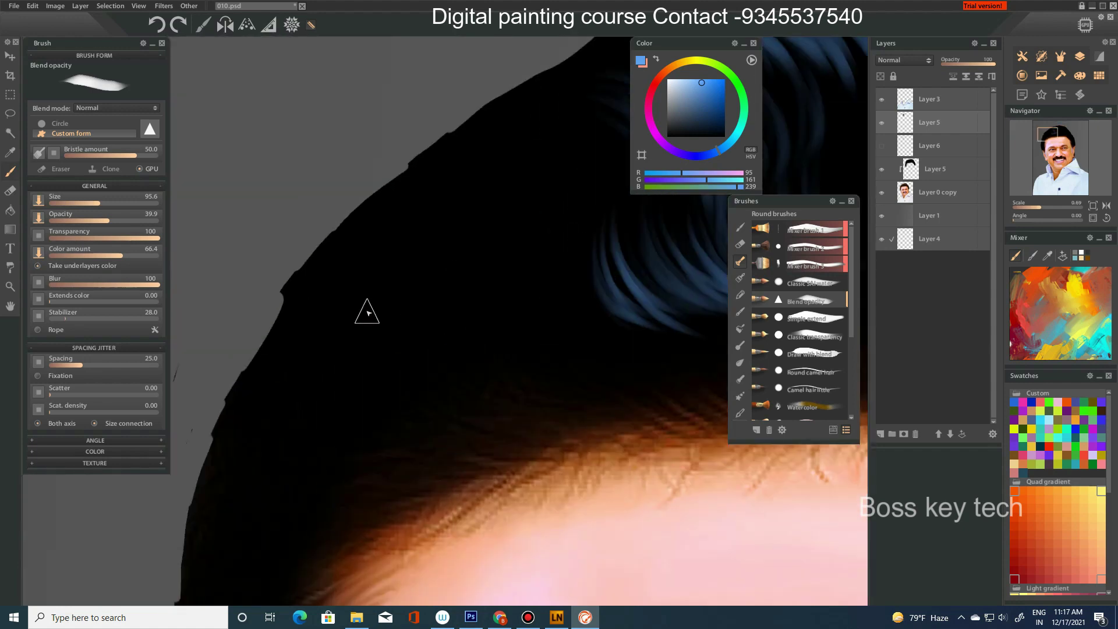
- Raise the brush Color amount to 84.3 and paint light-blue arcs sweeping right over the crown
click(881, 169)
drag(117, 256, 143, 256)
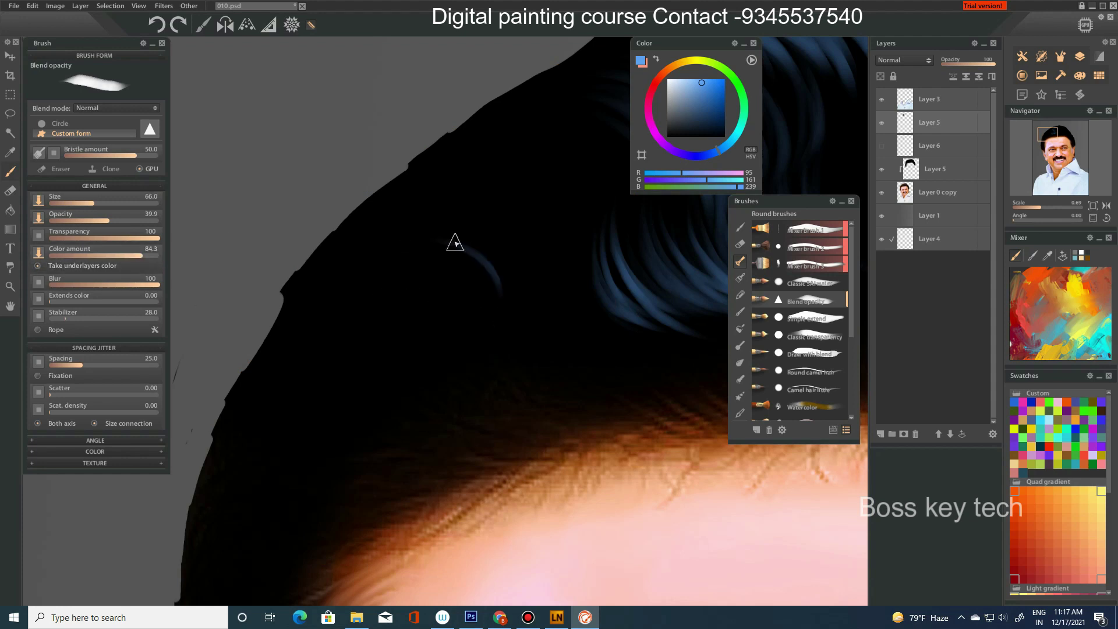
drag(418, 221, 493, 229)
drag(428, 197, 550, 236)
drag(485, 166, 590, 194)
drag(491, 150, 613, 280)
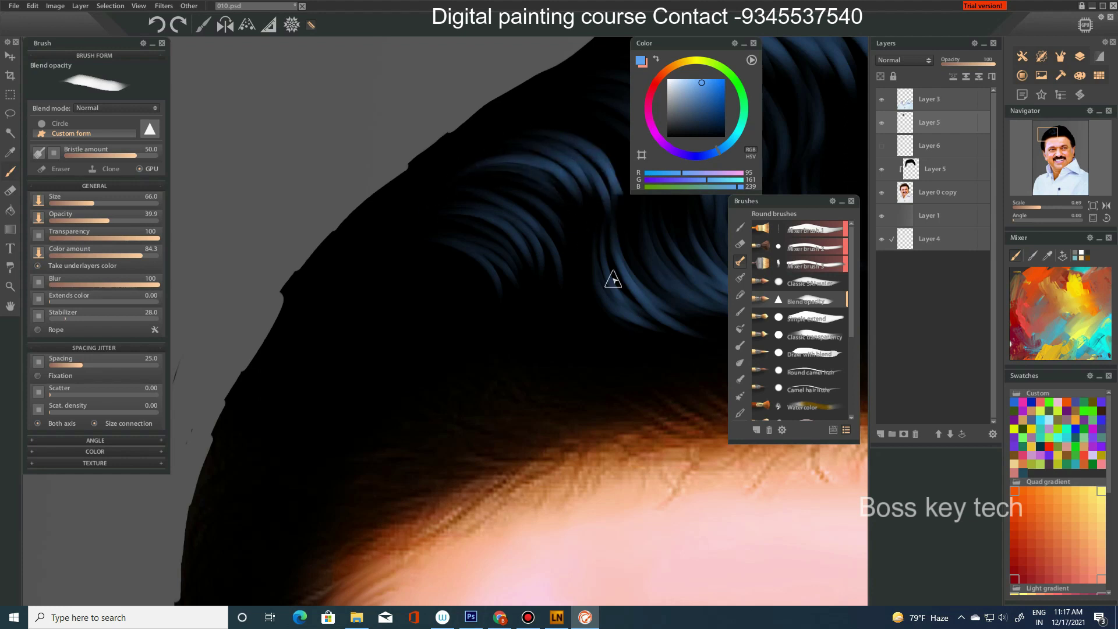
scroll(571, 235, down, 5)
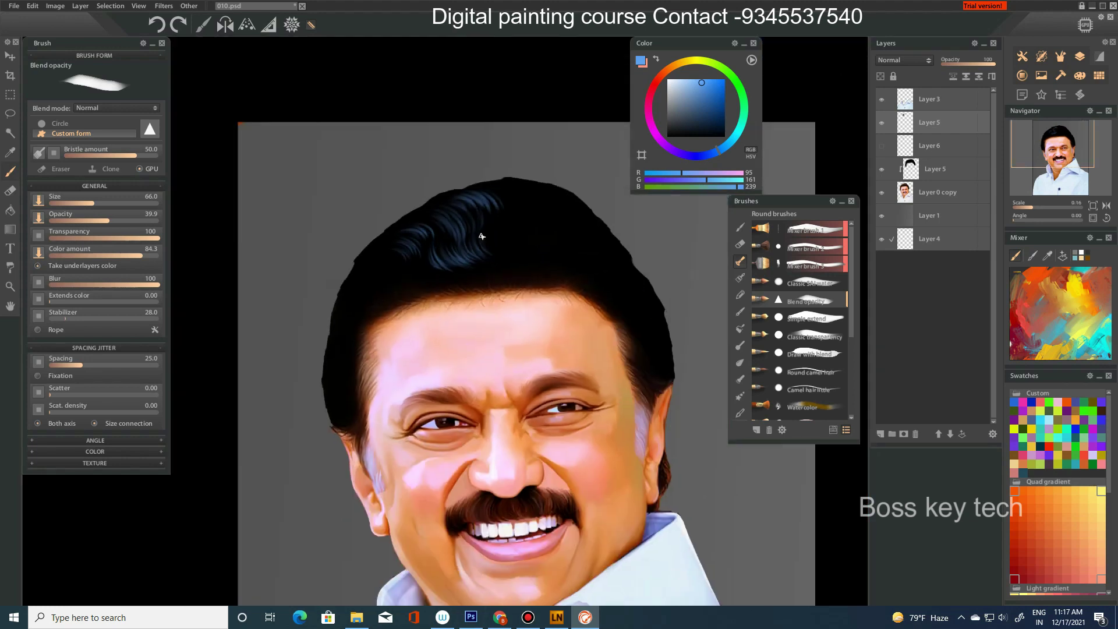
- Pick a deep blue paint colour and try trial strands on the hair, undoing them
key(super+space)
drag(471, 200, 391, 312)
scroll(524, 419, up, 5)
scroll(357, 407, up, 2)
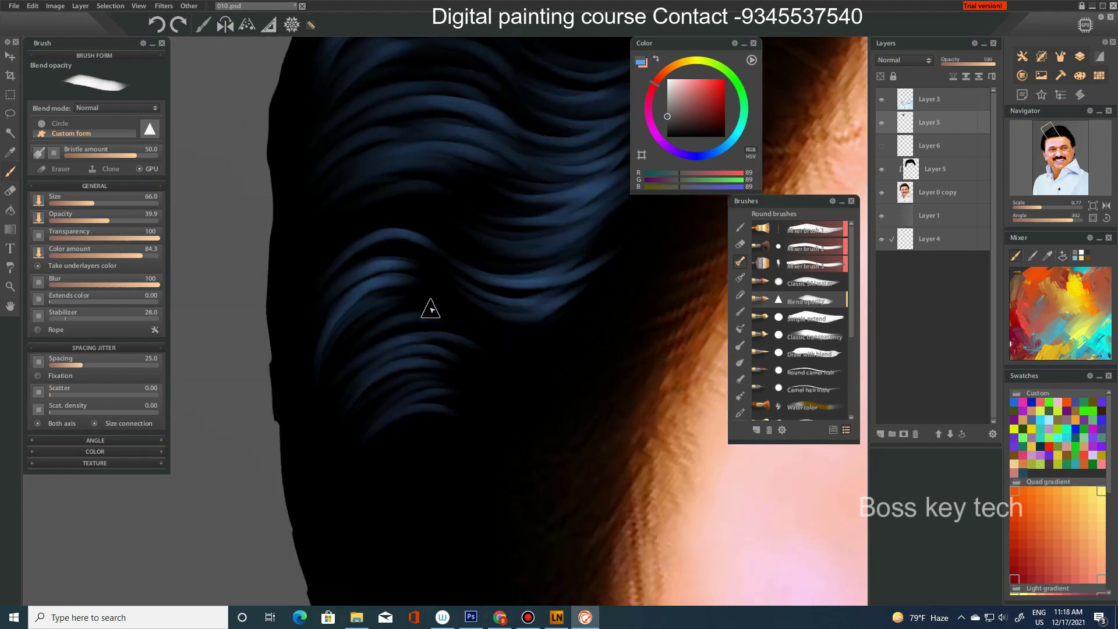
drag(738, 131, 725, 150)
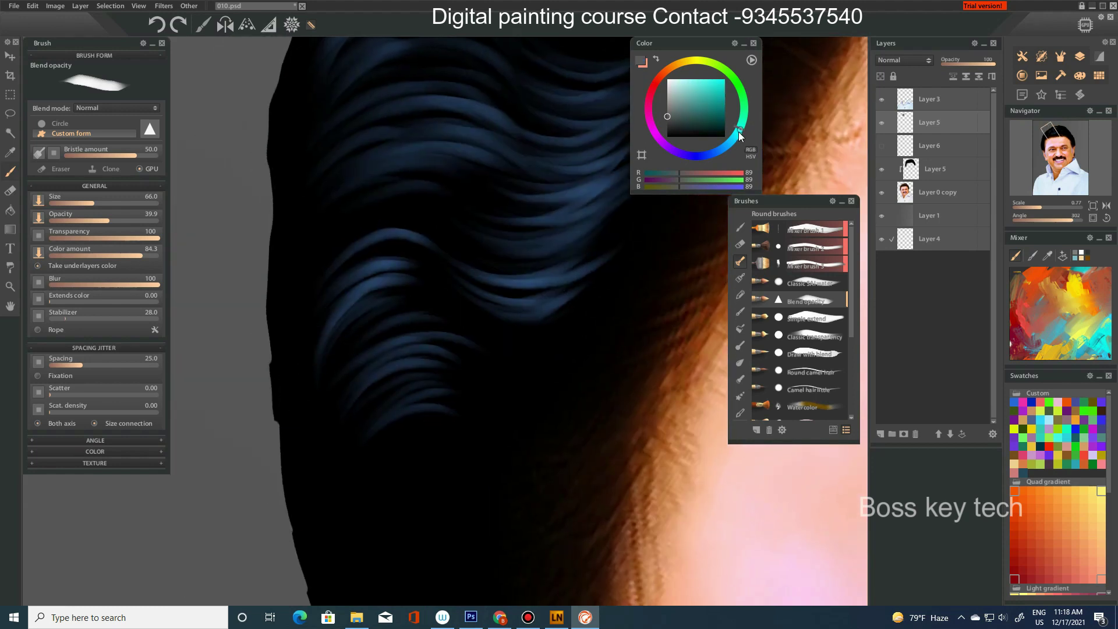
click(716, 108)
mouse_move(298, 385)
mouse_down()
mouse_move(332, 320)
mouse_move(324, 305)
mouse_up()
key(ctrl+z)
key(ctrl+z)
drag(294, 349, 425, 256)
key(ctrl+z)
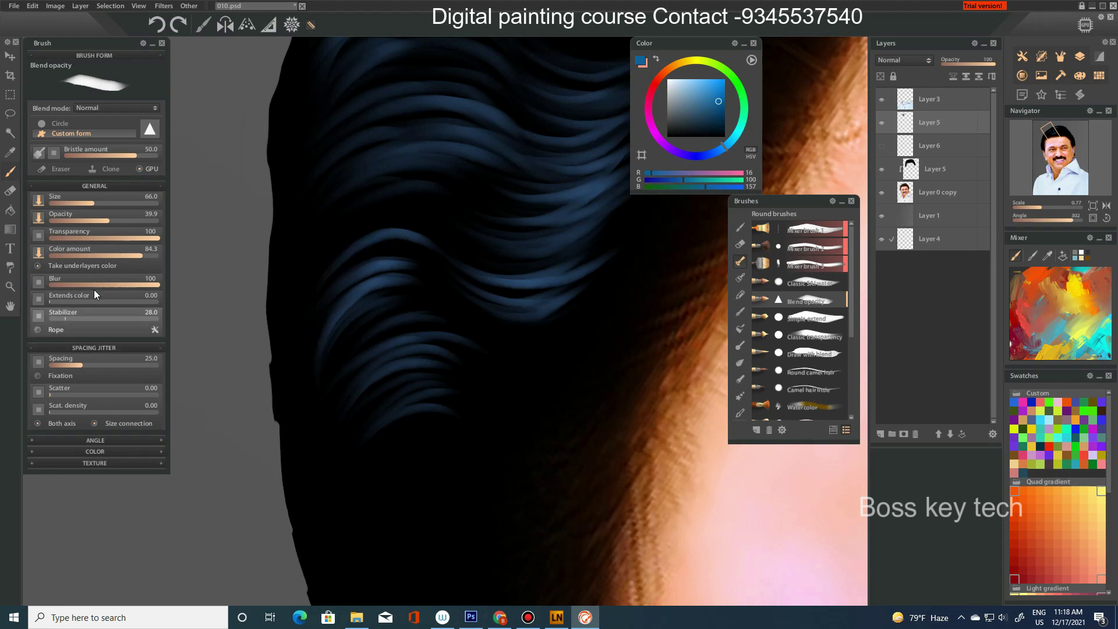
- Lower the brush colour amount to 78.0 and paint bright blue strands sweeping up-right
click(136, 255)
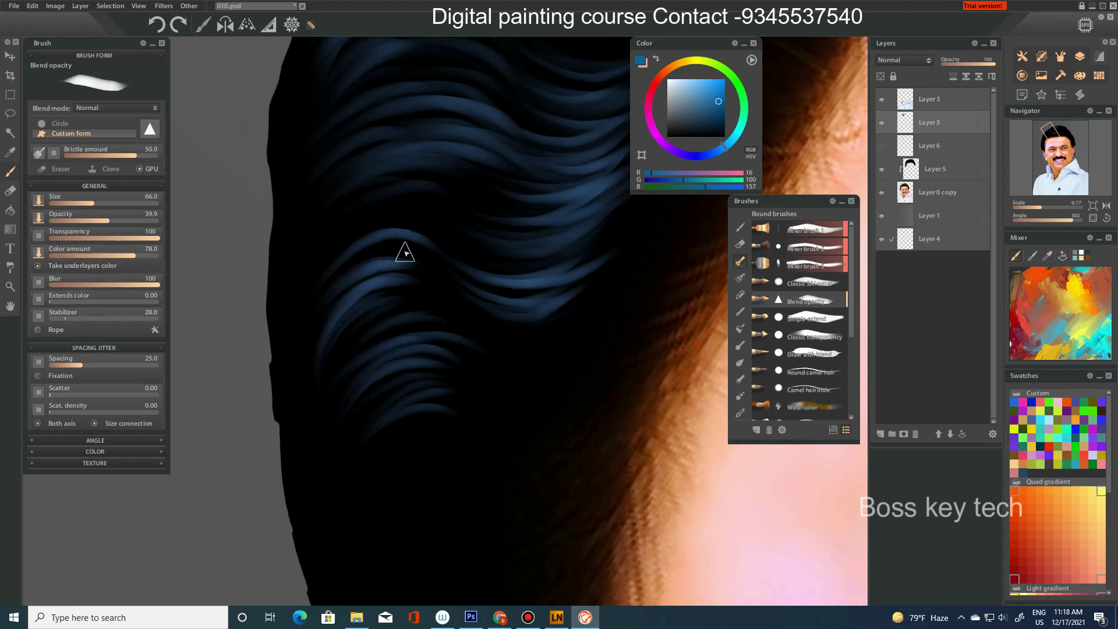
drag(291, 306, 467, 233)
mouse_move(308, 253)
mouse_down()
mouse_move(431, 174)
mouse_move(416, 175)
mouse_up()
drag(277, 285, 381, 157)
mouse_move(288, 238)
mouse_down()
mouse_move(401, 140)
mouse_move(400, 107)
mouse_up()
drag(283, 210, 413, 79)
scroll(337, 347, up, 3)
drag(271, 399, 382, 294)
- Sweep more blue strands across the hair's left and upper-left side
mouse_move(291, 347)
mouse_down()
mouse_move(419, 277)
mouse_move(462, 232)
mouse_up()
drag(280, 327, 414, 233)
mouse_move(263, 373)
mouse_down()
mouse_move(326, 330)
mouse_move(335, 285)
mouse_up()
drag(270, 412, 449, 227)
drag(288, 268, 425, 169)
drag(282, 287, 482, 148)
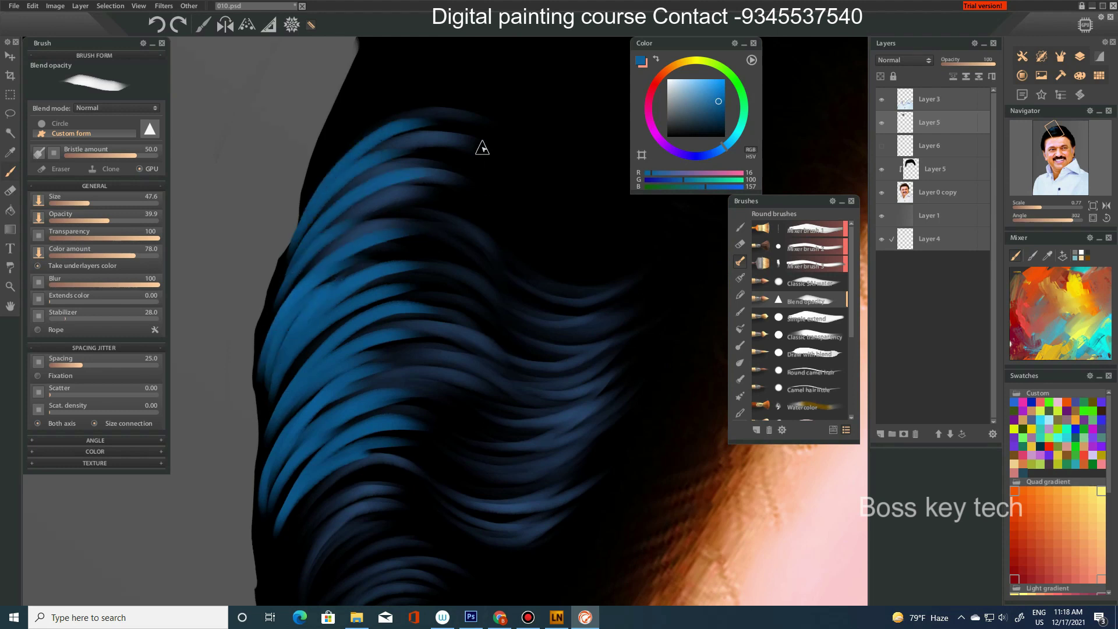
drag(317, 186, 460, 93)
drag(335, 151, 486, 73)
scroll(402, 308, down, 5)
scroll(443, 309, up, 2)
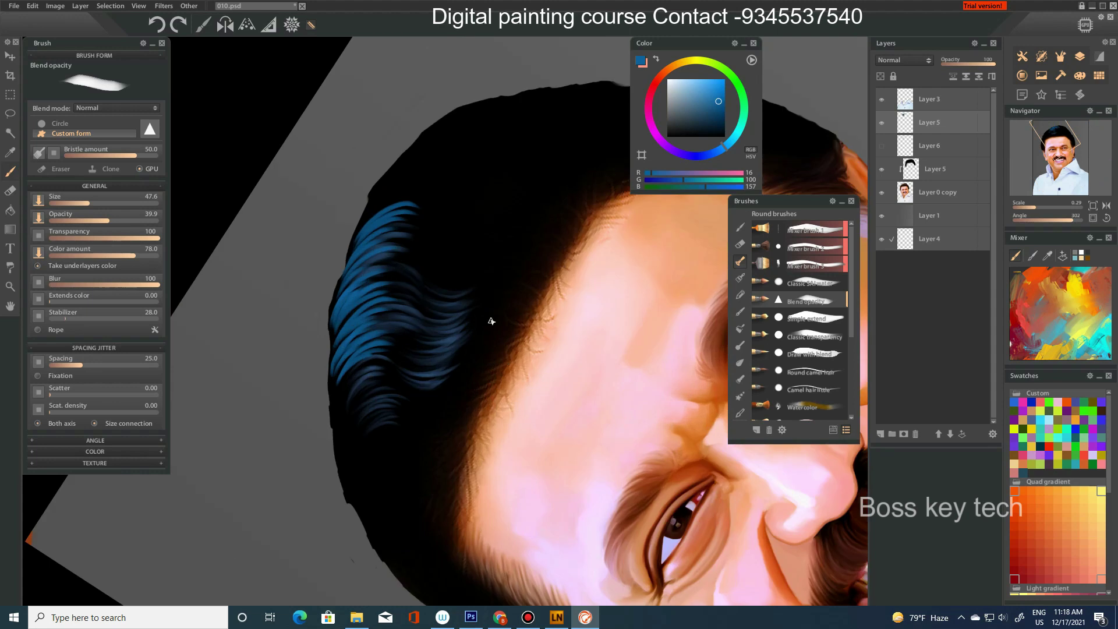
- Fade the blue strand layer to 55.3 opacity and brighten strands on the left hair
drag(984, 65, 965, 62)
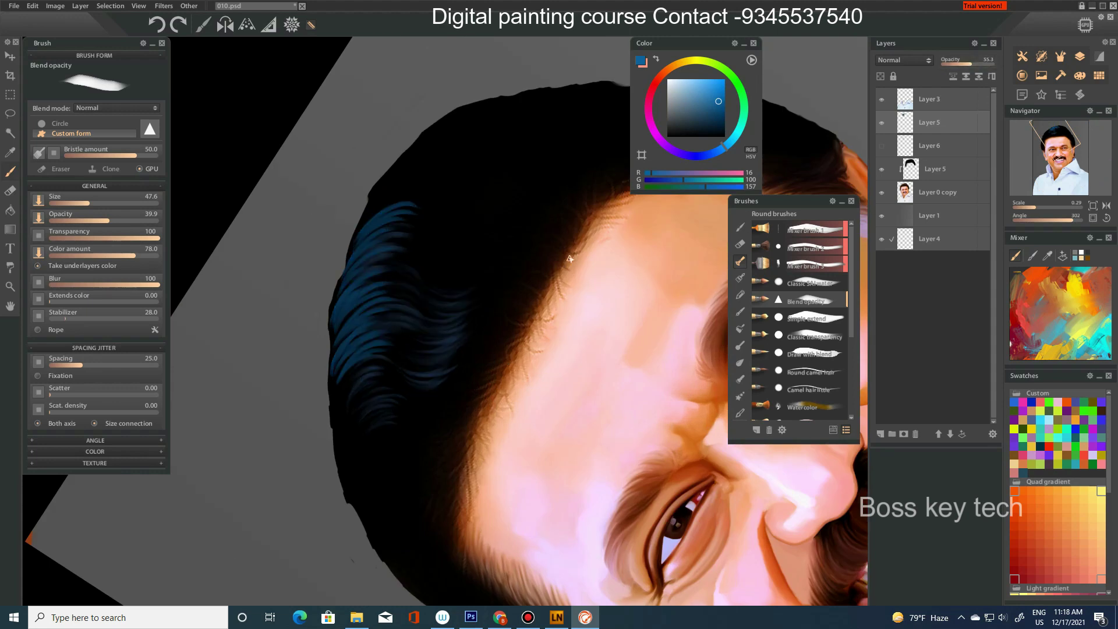
scroll(373, 434, up, 3)
scroll(342, 430, up, 2)
drag(300, 332, 362, 245)
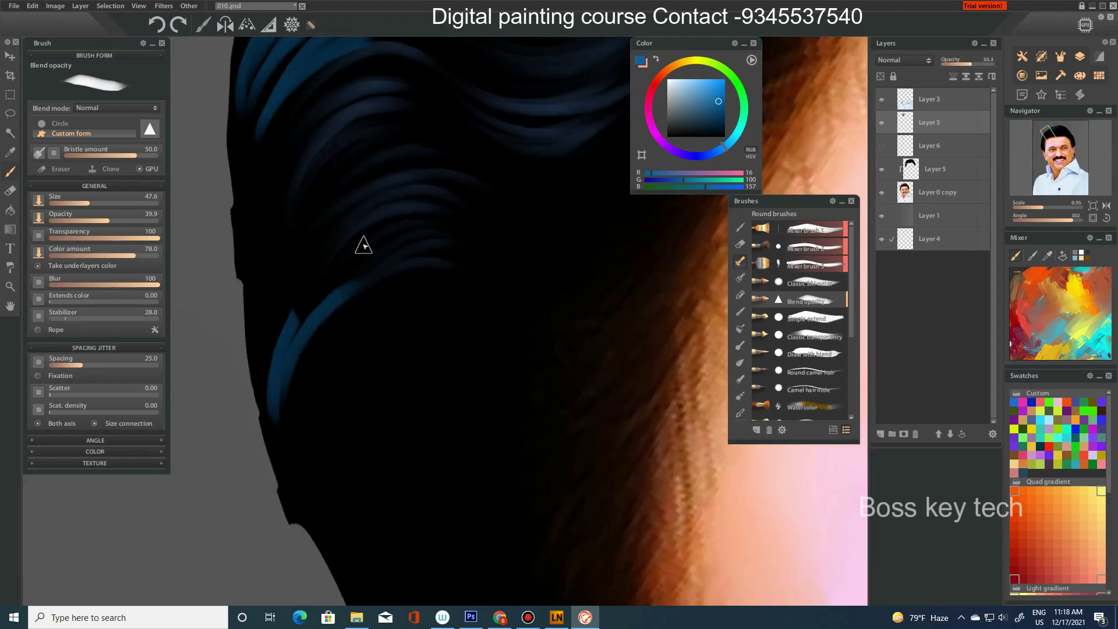
drag(273, 402, 372, 257)
drag(296, 309, 473, 260)
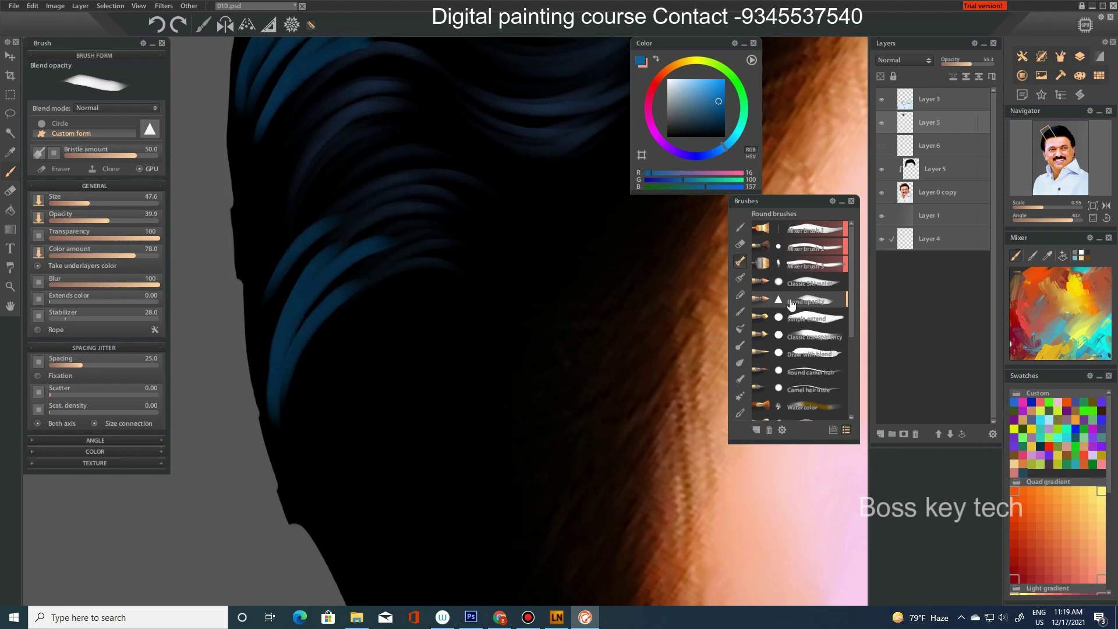
- Paint bright blue strands along the hair's left edge and top
drag(262, 291, 330, 225)
drag(262, 256, 330, 166)
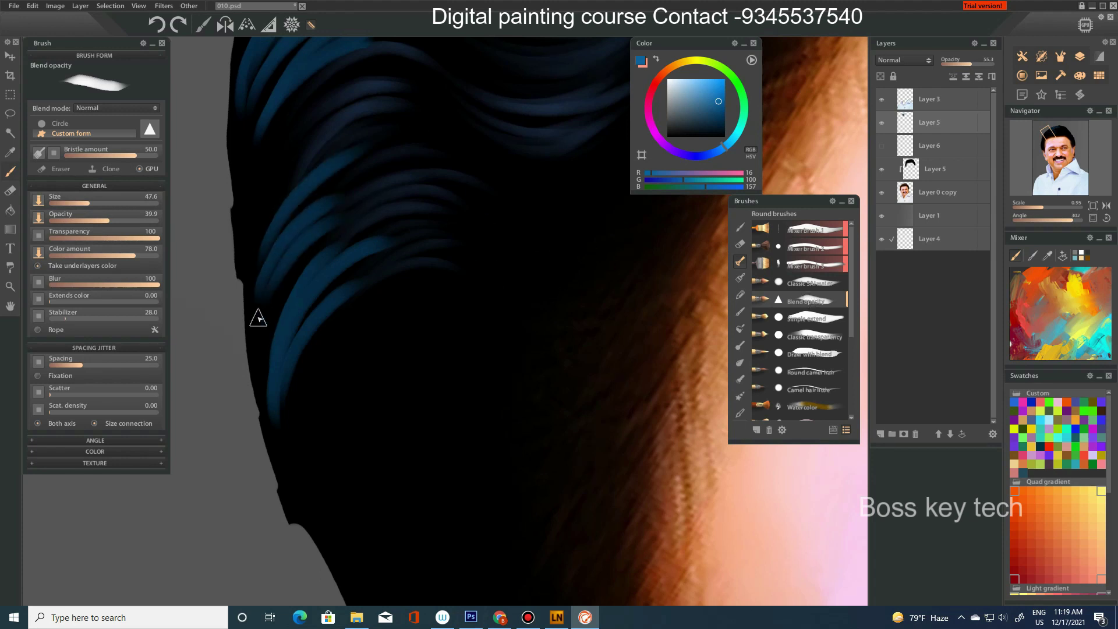
drag(250, 280, 332, 117)
drag(254, 192, 335, 78)
drag(255, 220, 265, 260)
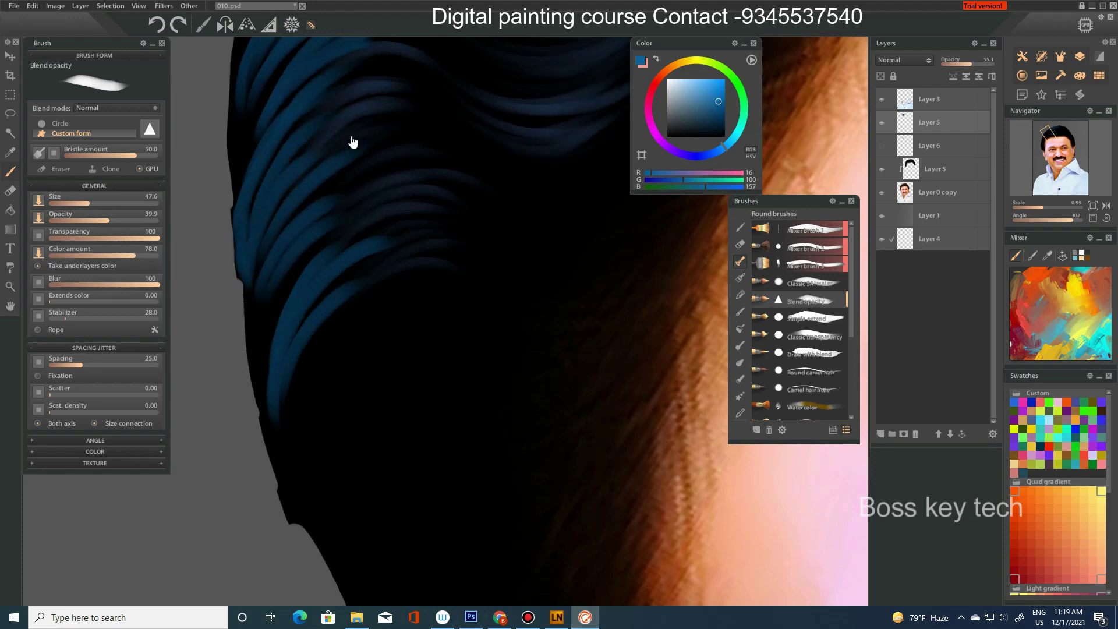
scroll(280, 345, down, 2)
scroll(275, 281, down, 3)
scroll(424, 350, down, 1)
scroll(459, 357, up, 3)
scroll(394, 292, up, 2)
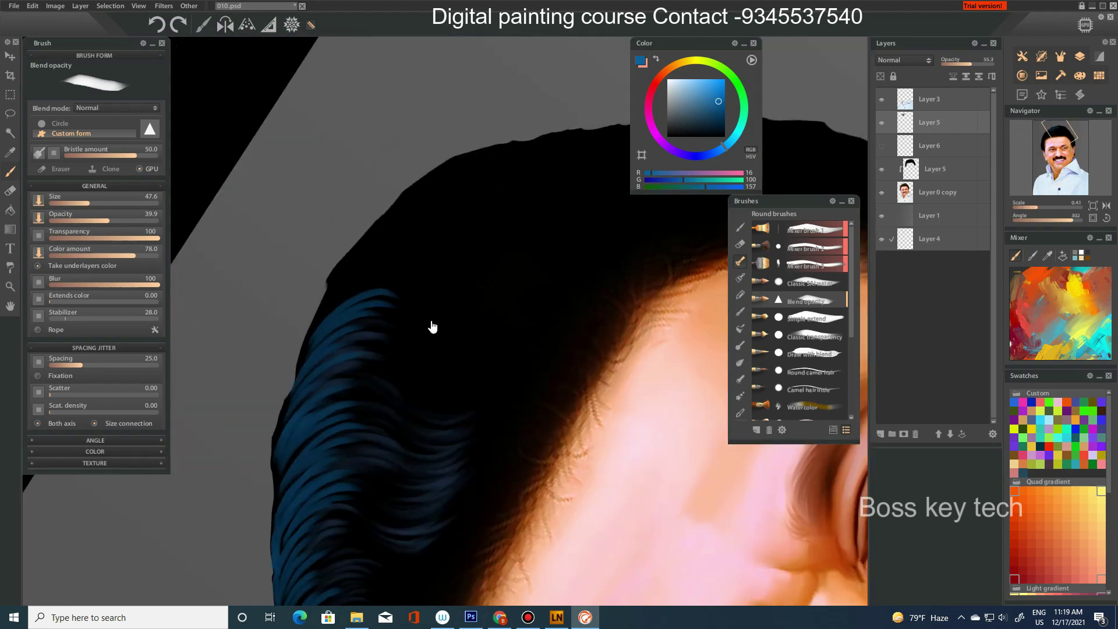
scroll(408, 280, down, 2)
scroll(400, 284, down, 1)
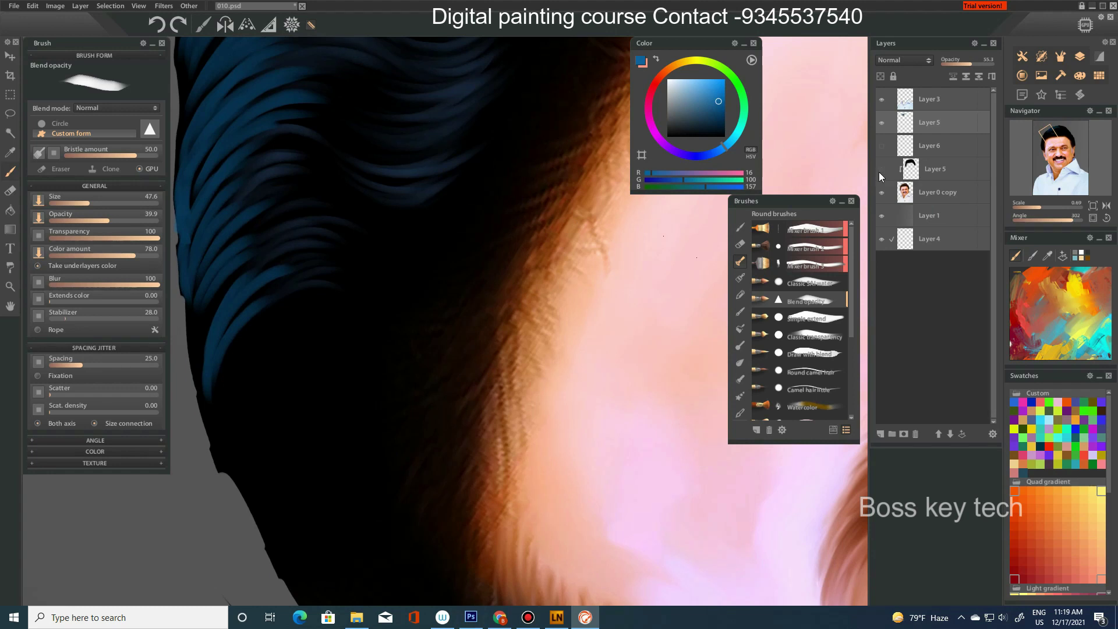
- Check Layer 5 by hiding it, undo the last two strands, and select the Transition leaf 2 brush
click(881, 170)
click(881, 170)
key(ctrl+z)
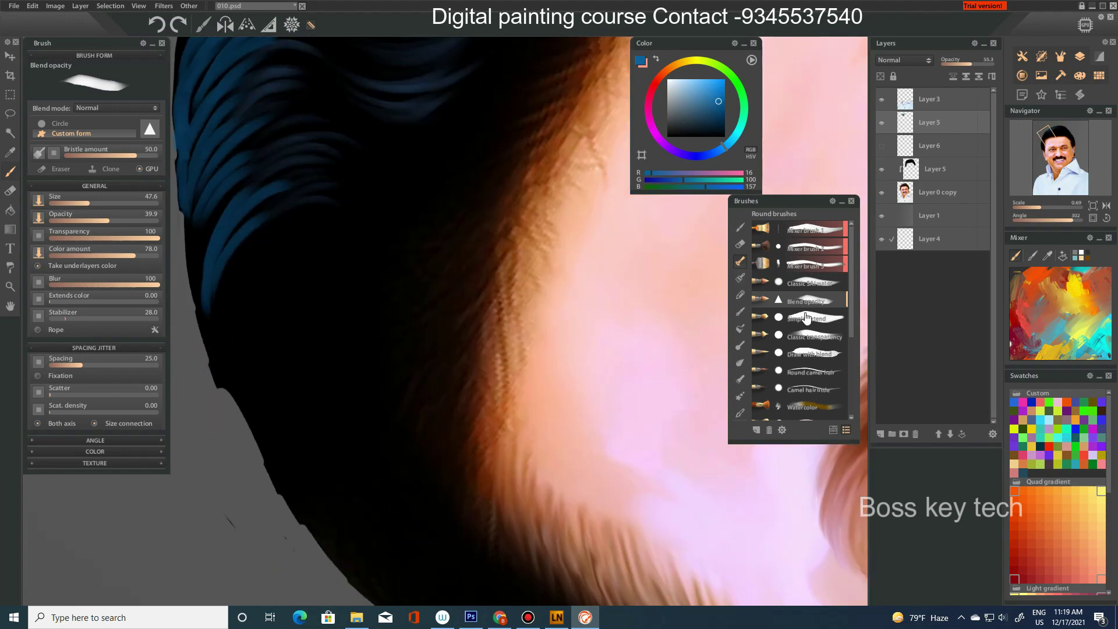
click(816, 285)
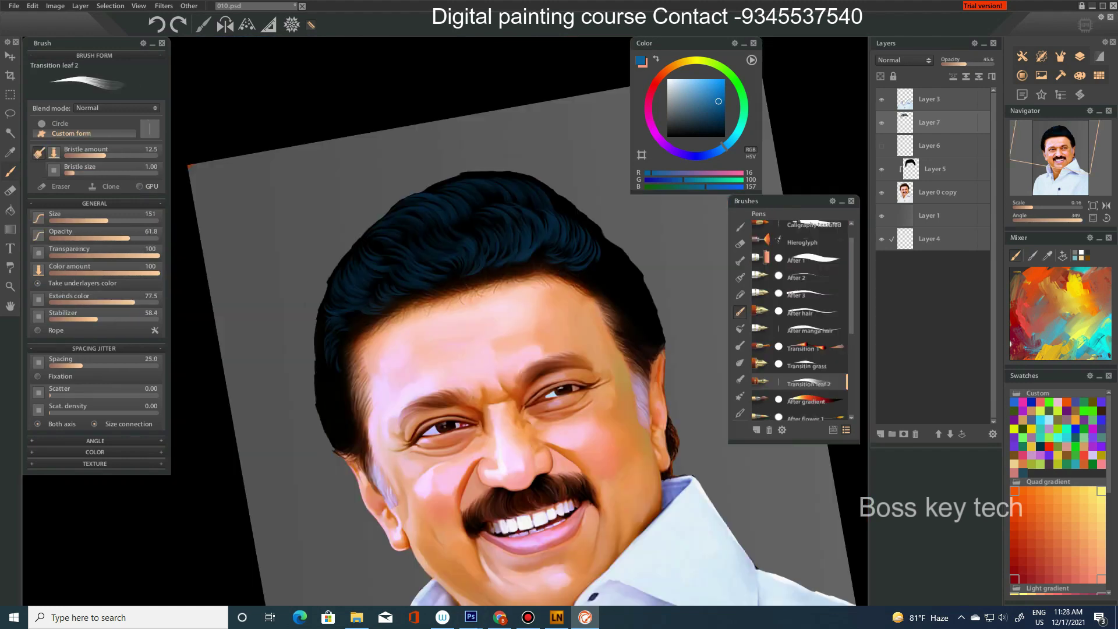
- Paint feathery blue Transition leaf 2 strands onto the dark hair and down its length
scroll(385, 299, up, 5)
scroll(275, 449, up, 3)
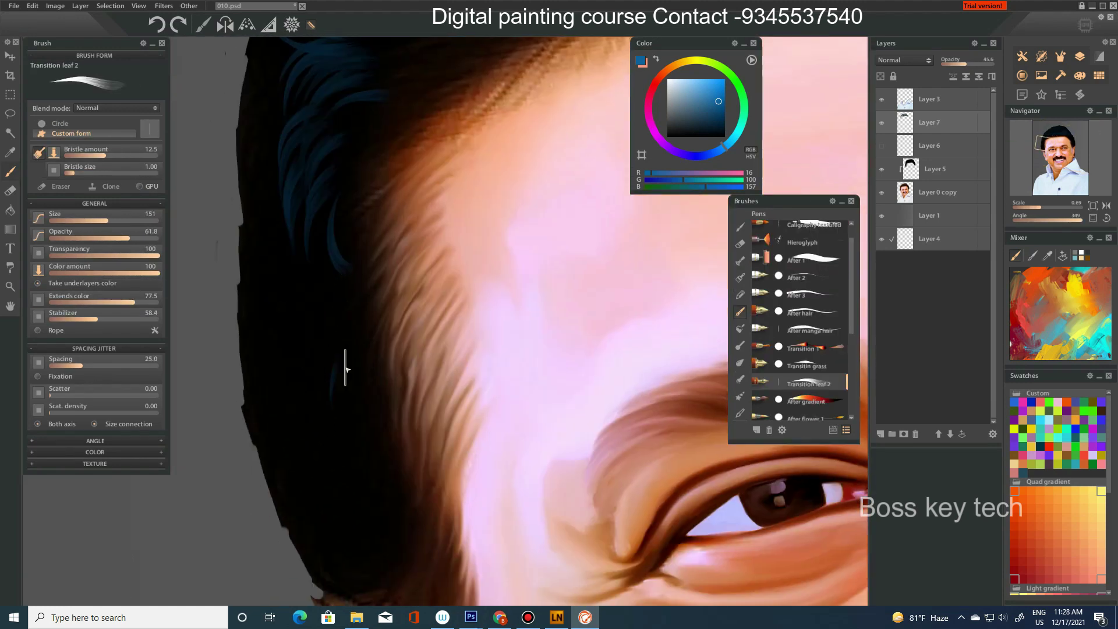
drag(320, 341, 297, 329)
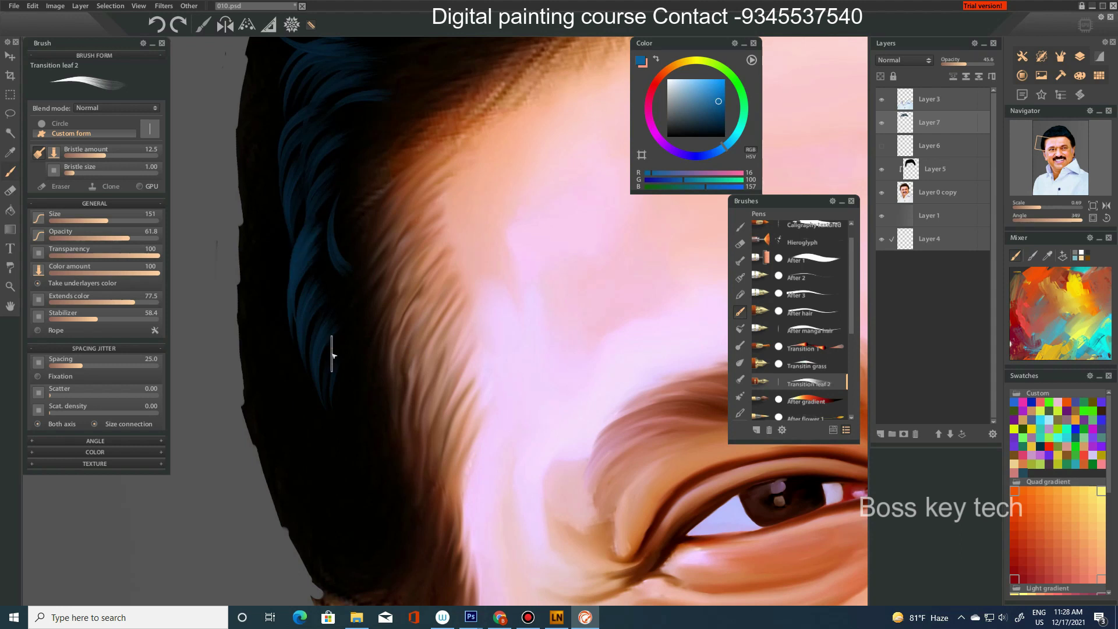
drag(368, 423, 392, 513)
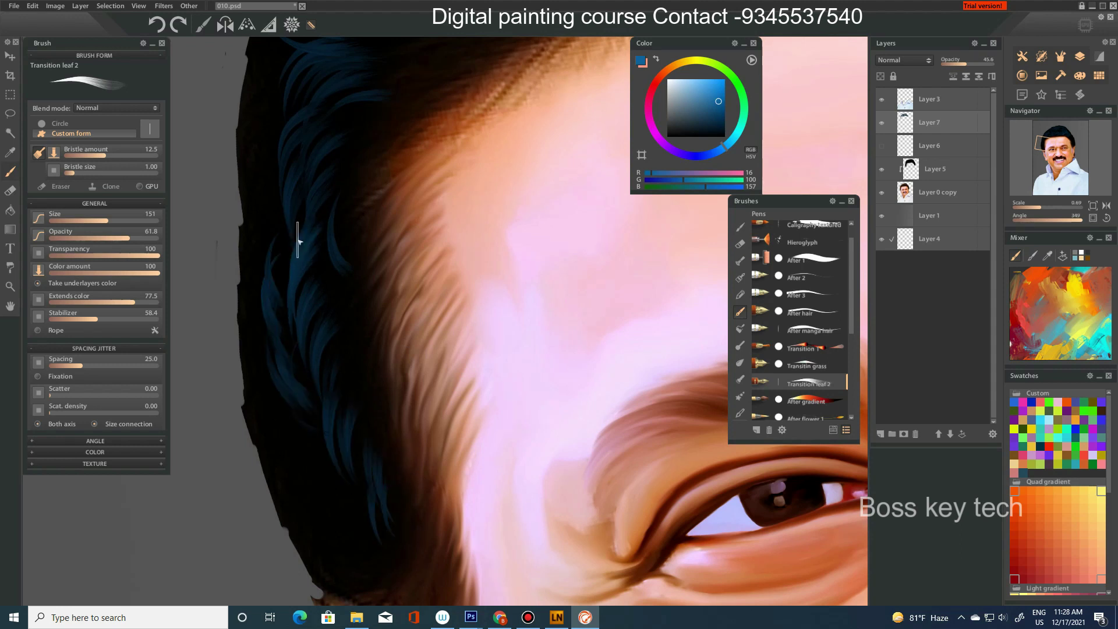
scroll(298, 241, down, 4)
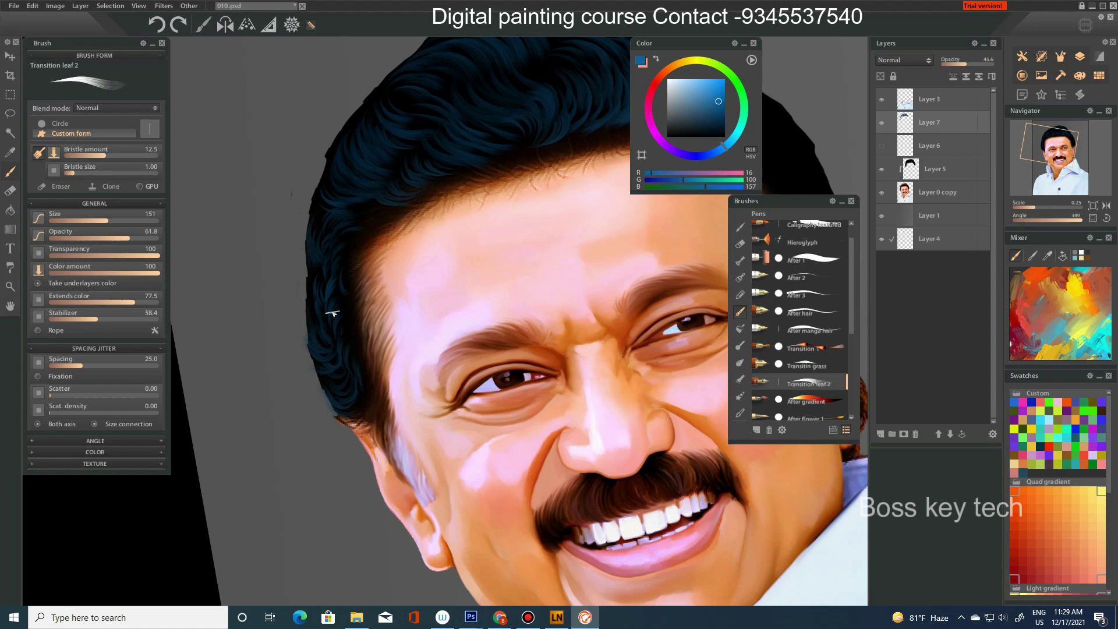
scroll(351, 344, up, 4)
- Add more blue strokes along the hair edge, moving toward the forehead hairline
mouse_move(373, 355)
mouse_down()
mouse_move(387, 229)
mouse_move(357, 317)
mouse_move(386, 467)
mouse_move(384, 384)
mouse_up()
mouse_move(364, 236)
mouse_down()
mouse_move(407, 292)
mouse_move(372, 382)
mouse_up()
drag(349, 313, 344, 312)
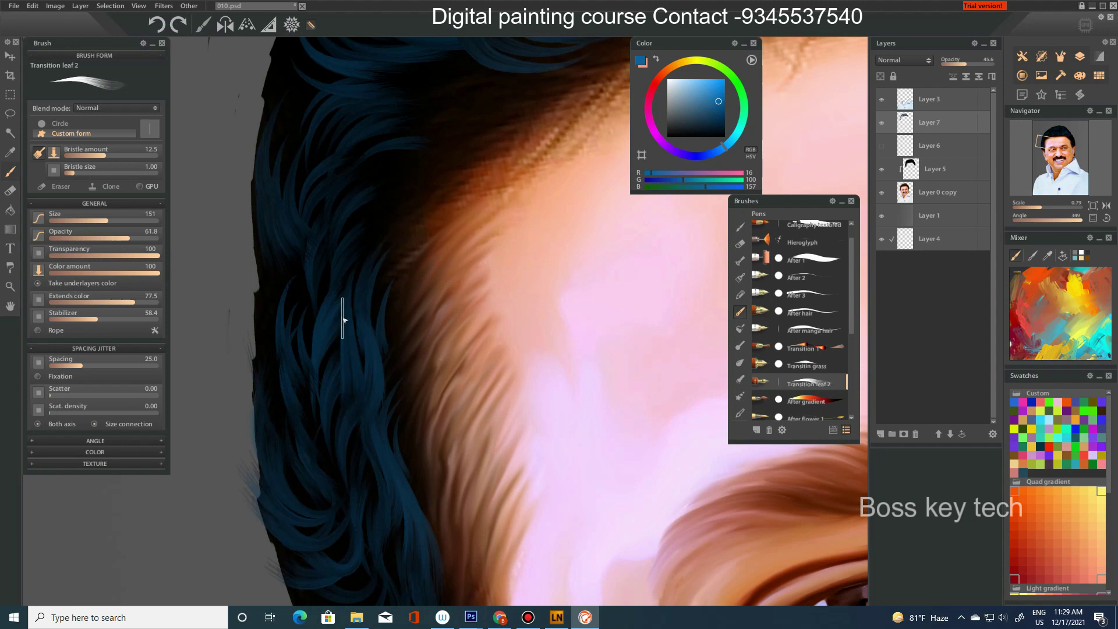
scroll(379, 322, down, 5)
scroll(420, 334, up, 5)
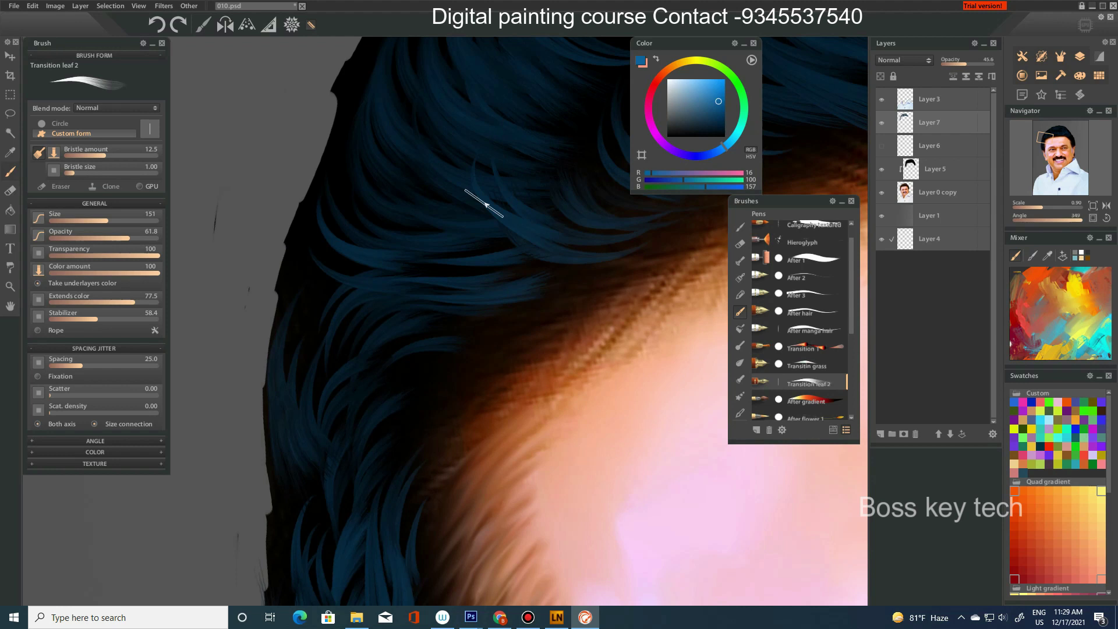
scroll(487, 274, down, 5)
scroll(583, 267, up, 1)
scroll(612, 266, up, 2)
drag(612, 267, 472, 267)
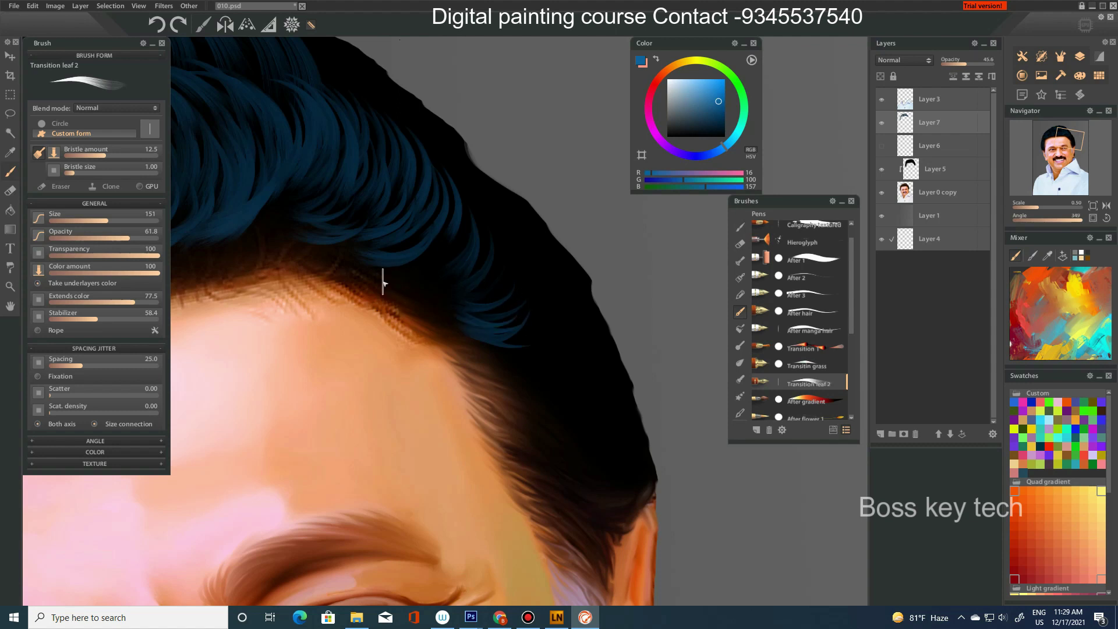
- Hide all panels, then rotate and zoom the view onto the hairline
key(Tab)
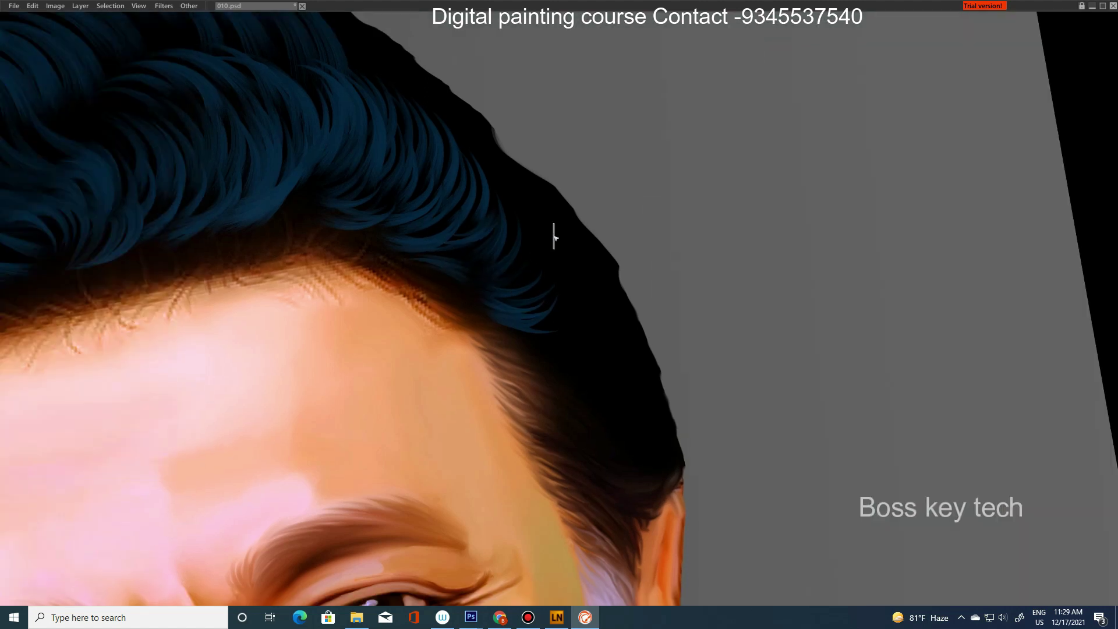
scroll(637, 202, up, 2)
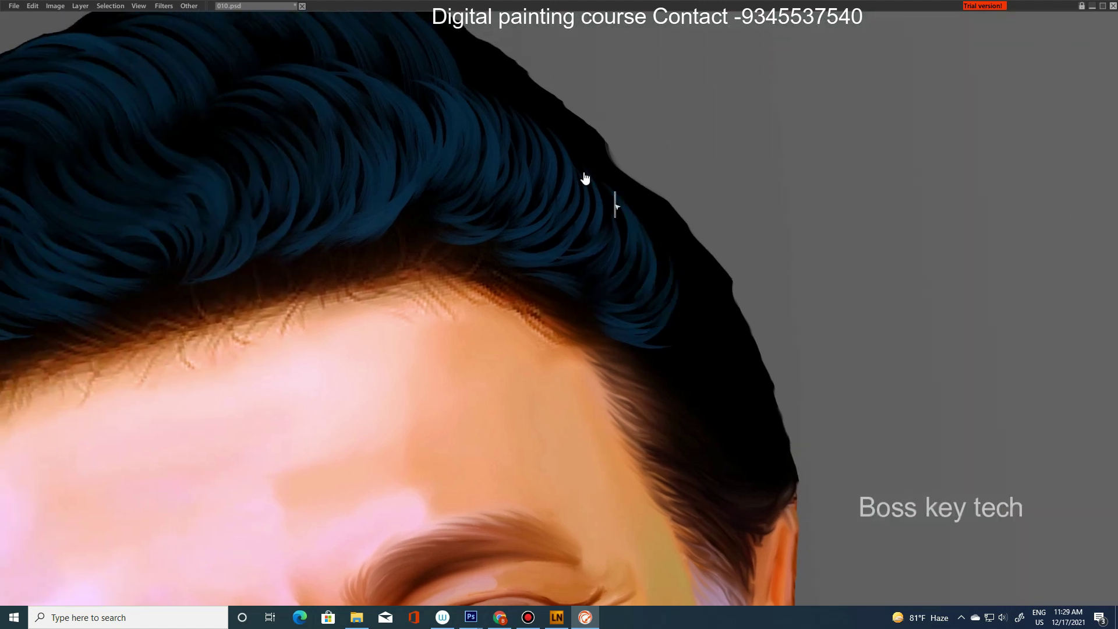
drag(586, 177, 585, 352)
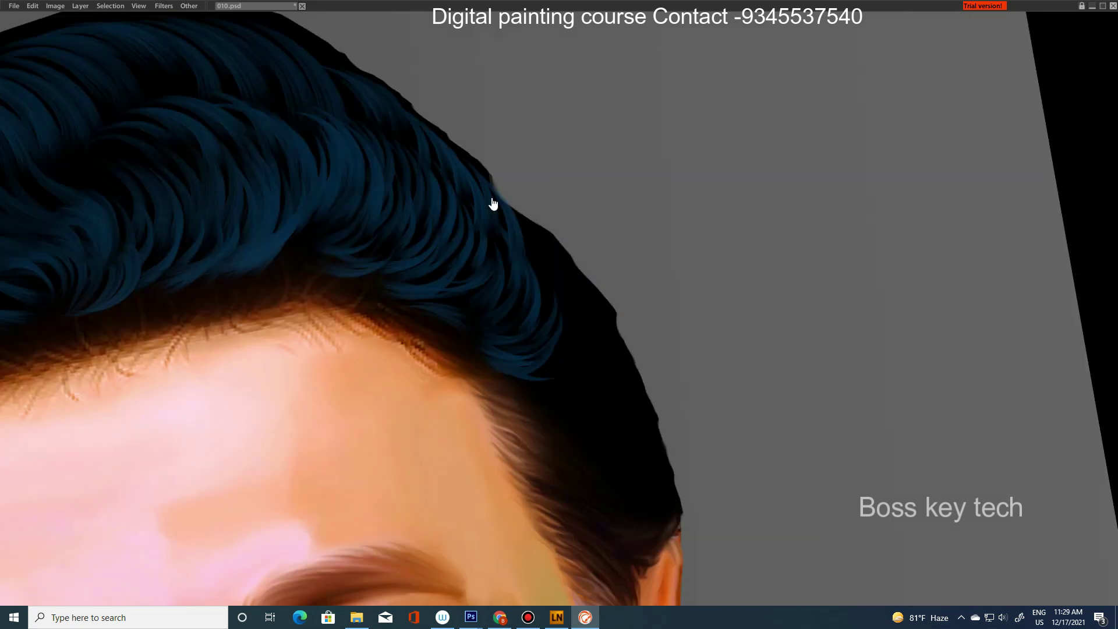
drag(616, 361, 494, 206)
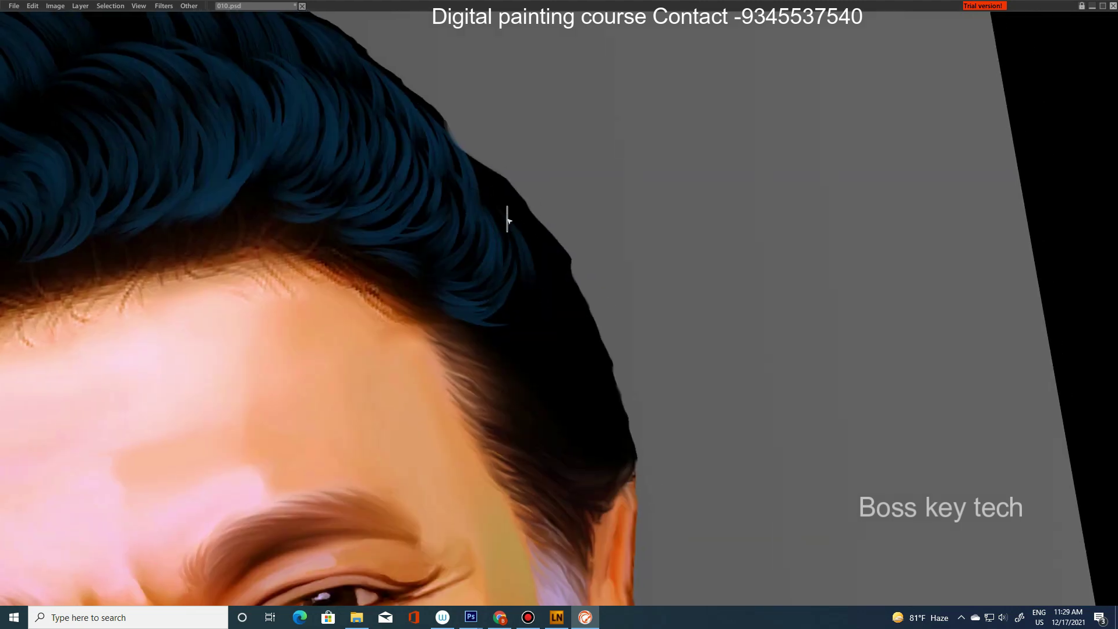
mouse_move(557, 295)
mouse_down()
mouse_move(484, 242)
mouse_move(452, 248)
mouse_up()
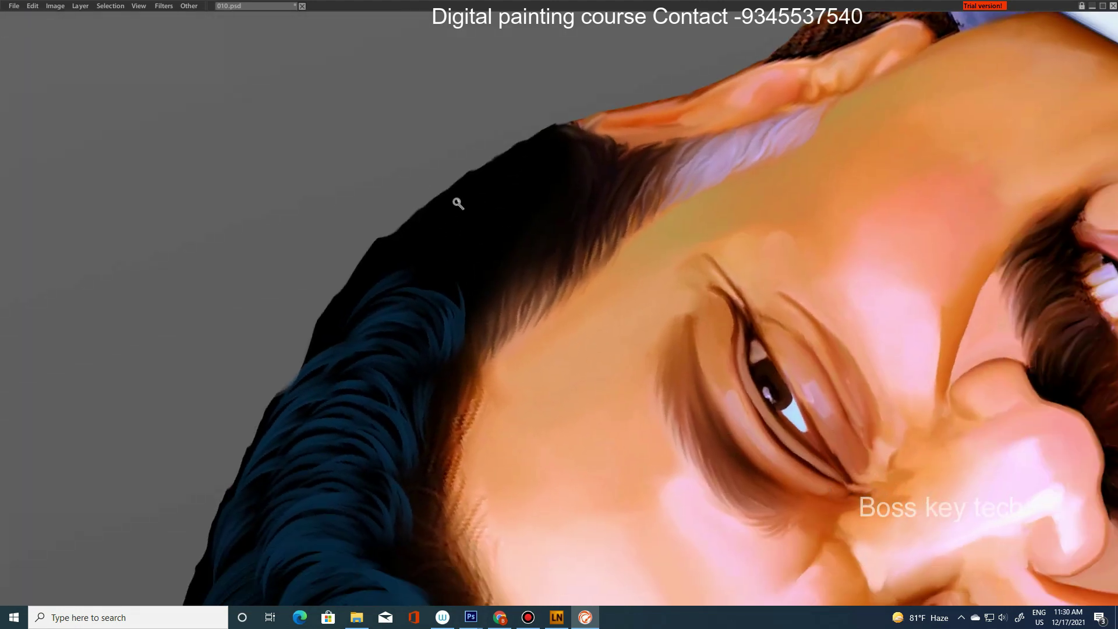
click(458, 203)
- Paint blue strands along the hairline and into the dark hair
mouse_move(537, 285)
mouse_down()
mouse_move(561, 239)
mouse_move(560, 174)
mouse_move(414, 242)
mouse_move(416, 299)
mouse_up()
mouse_move(503, 176)
mouse_down()
mouse_move(564, 225)
mouse_move(554, 314)
mouse_move(669, 224)
mouse_move(682, 230)
mouse_move(618, 300)
mouse_up()
mouse_move(609, 231)
mouse_down()
mouse_move(499, 404)
mouse_move(519, 332)
mouse_move(492, 299)
mouse_move(457, 319)
mouse_up()
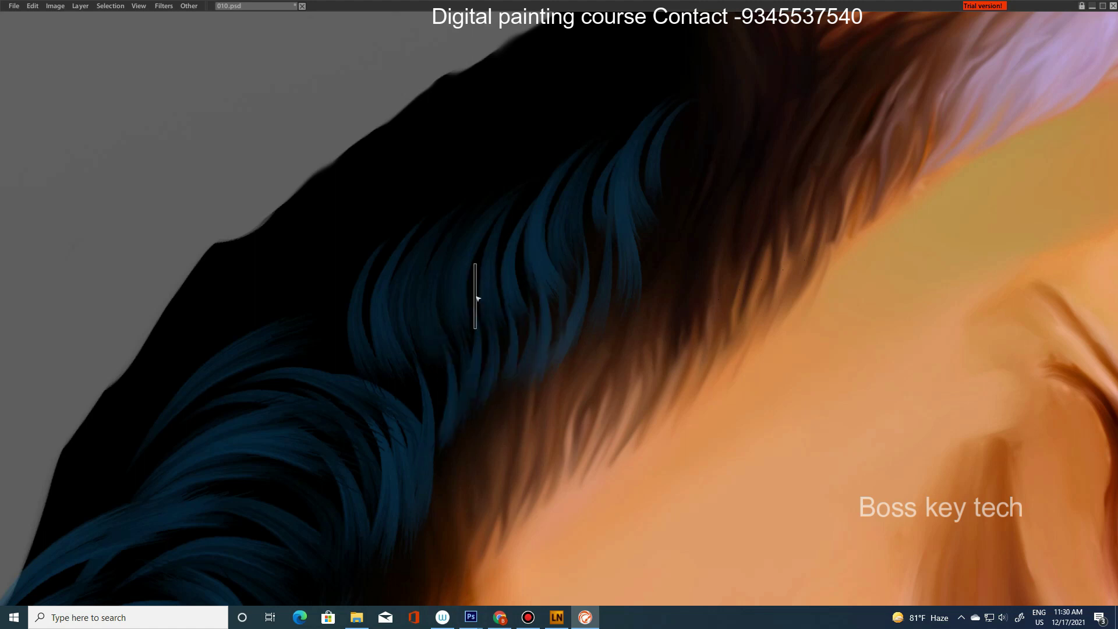
drag(612, 209, 560, 323)
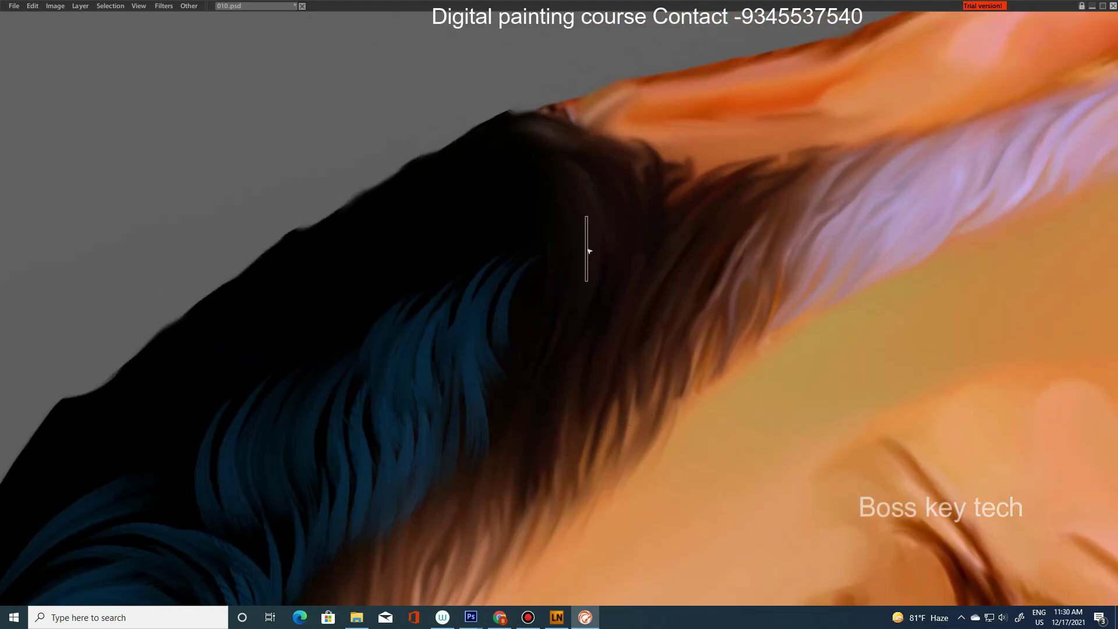
drag(588, 250, 529, 374)
drag(572, 294, 591, 320)
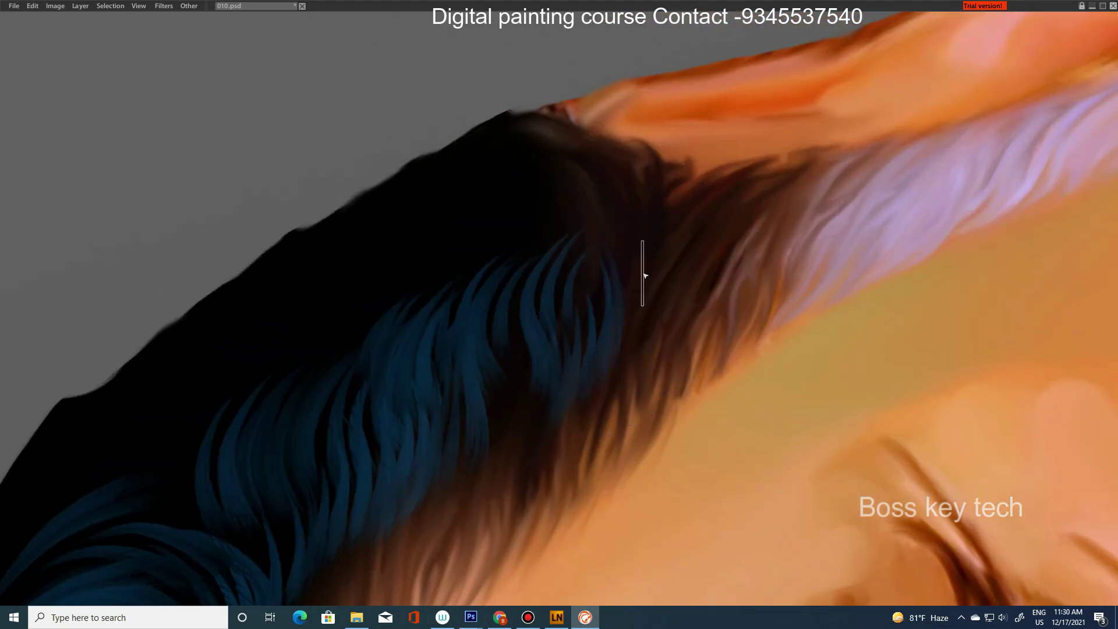
- Cover the dark-brown hair up to the hairline with blue strands
drag(729, 229, 687, 309)
mouse_move(729, 267)
mouse_down()
mouse_move(645, 295)
mouse_move(581, 162)
mouse_up()
drag(629, 227, 517, 180)
drag(640, 256, 592, 175)
drag(670, 239, 683, 176)
drag(675, 215, 708, 171)
mouse_move(521, 255)
mouse_down()
mouse_move(532, 212)
mouse_move(501, 158)
mouse_up()
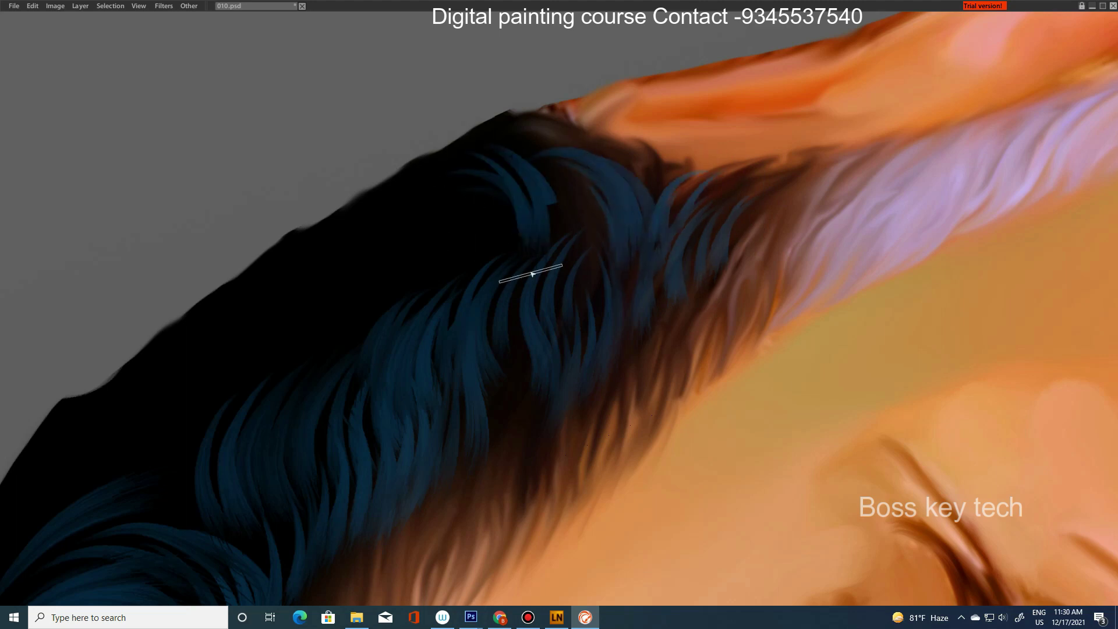
drag(525, 274, 550, 143)
drag(561, 326, 563, 252)
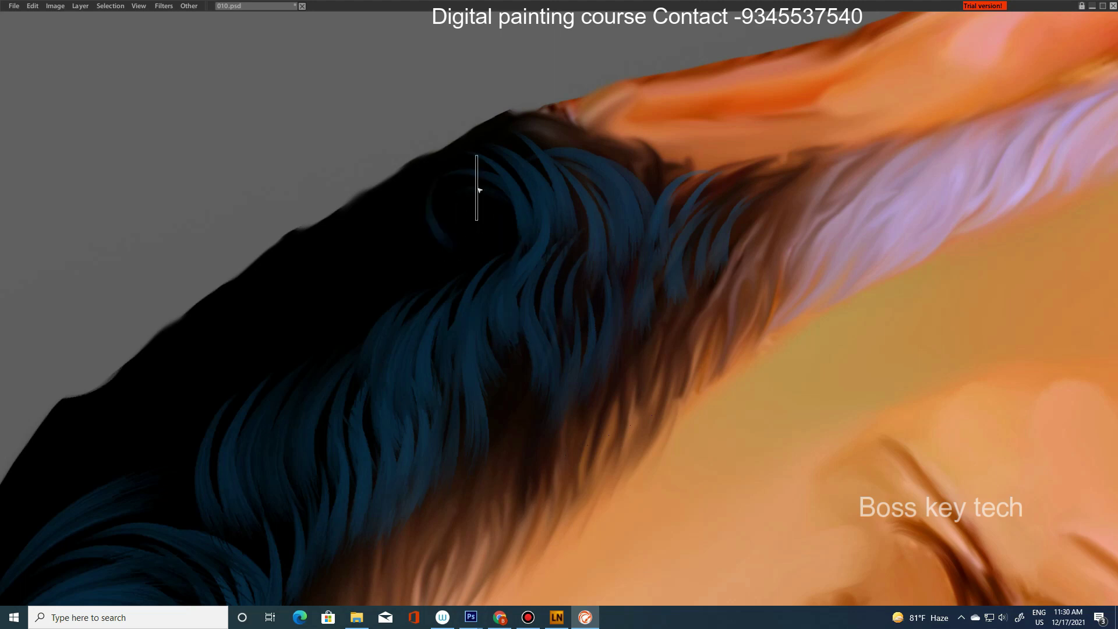
- Extend blue strands along the dark hair, over the black hair at left and the dark curl
drag(431, 247, 411, 163)
drag(385, 277, 372, 172)
drag(358, 300, 341, 239)
mouse_move(303, 341)
mouse_down()
mouse_move(326, 282)
mouse_move(274, 268)
mouse_up()
drag(192, 448, 233, 308)
drag(169, 501, 227, 437)
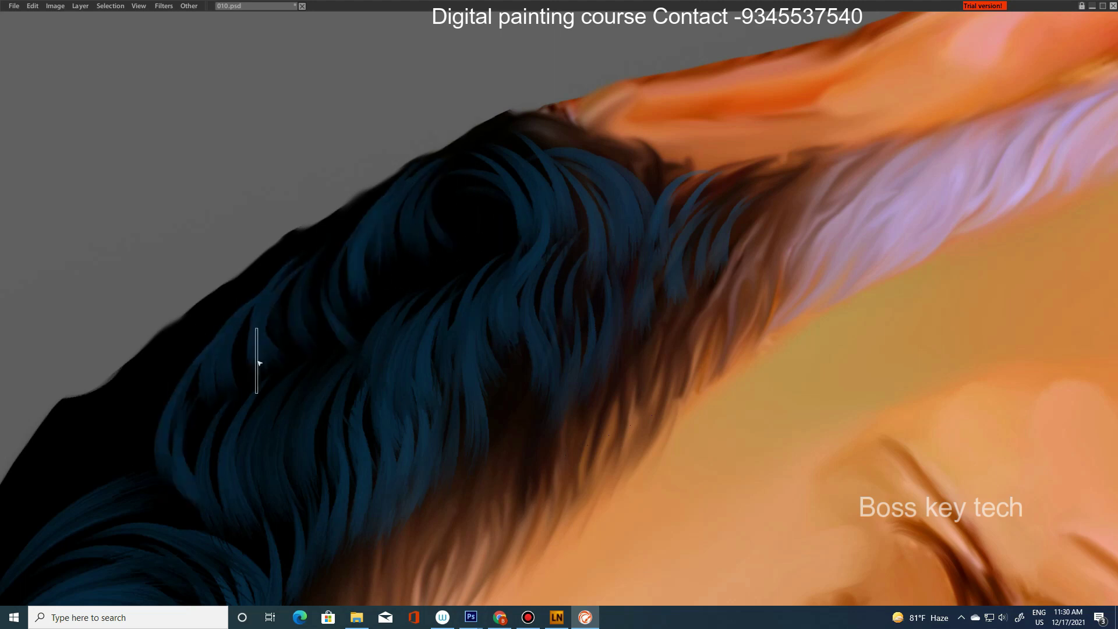
mouse_move(495, 273)
mouse_down()
mouse_move(463, 195)
mouse_move(475, 191)
mouse_up()
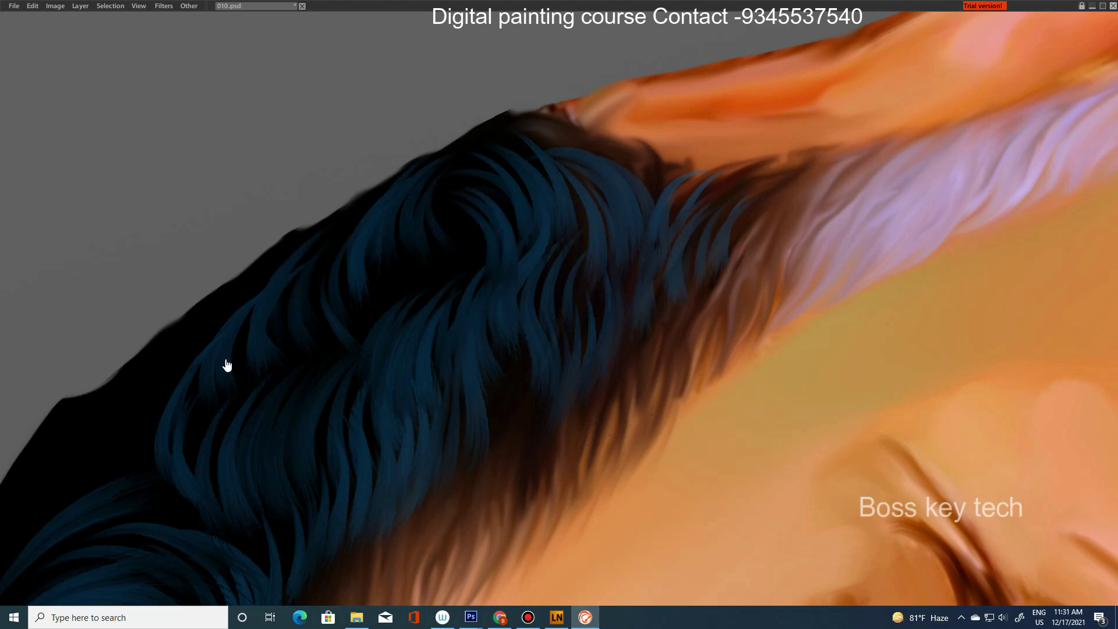
- Paint further blue strands over the black hair at left, then zoom out to review
drag(227, 366, 379, 224)
drag(326, 280, 379, 140)
drag(361, 233, 419, 111)
drag(183, 409, 274, 291)
mouse_move(198, 373)
mouse_down()
mouse_move(315, 274)
mouse_move(320, 201)
mouse_up()
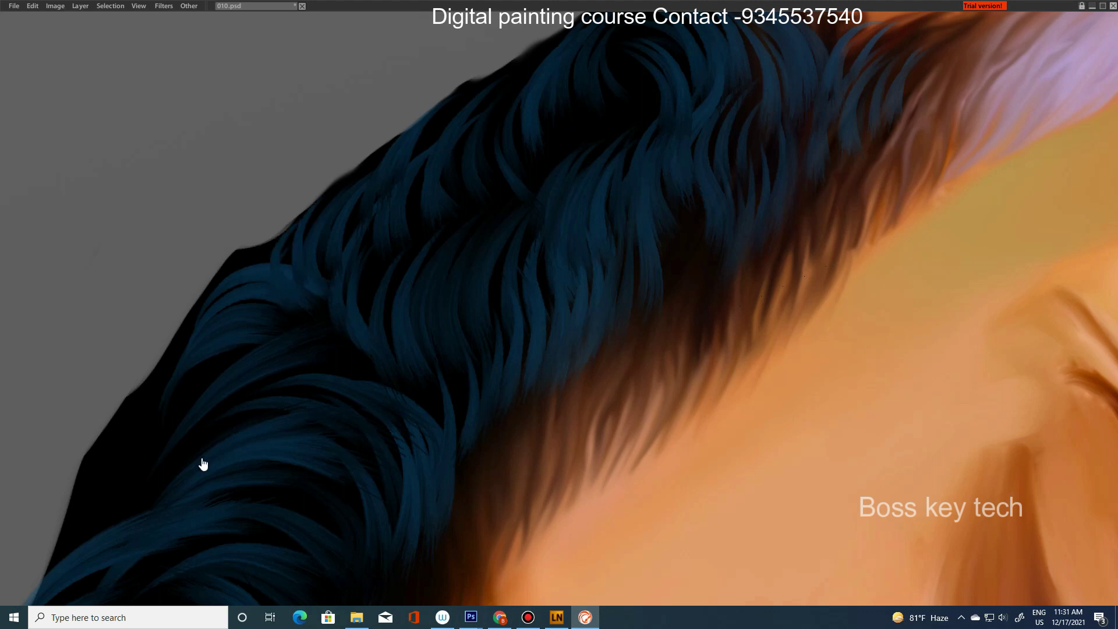
key(minus)
- Zoom in on the hair and paint blue strands along its outer edge
key(minus)
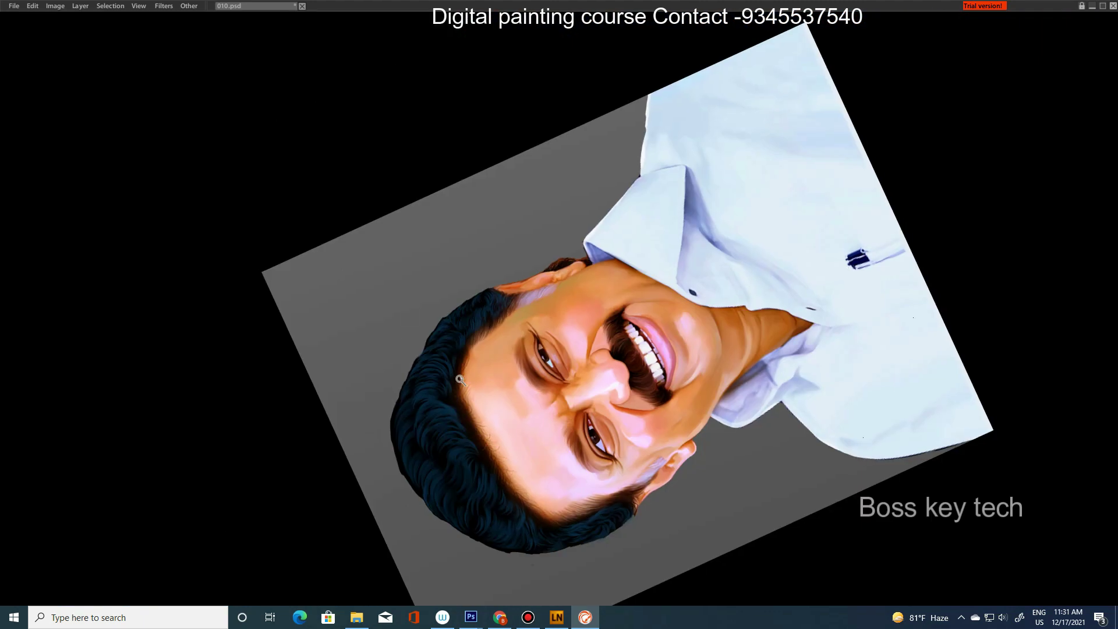
key(plus)
key(plus)
key(minus)
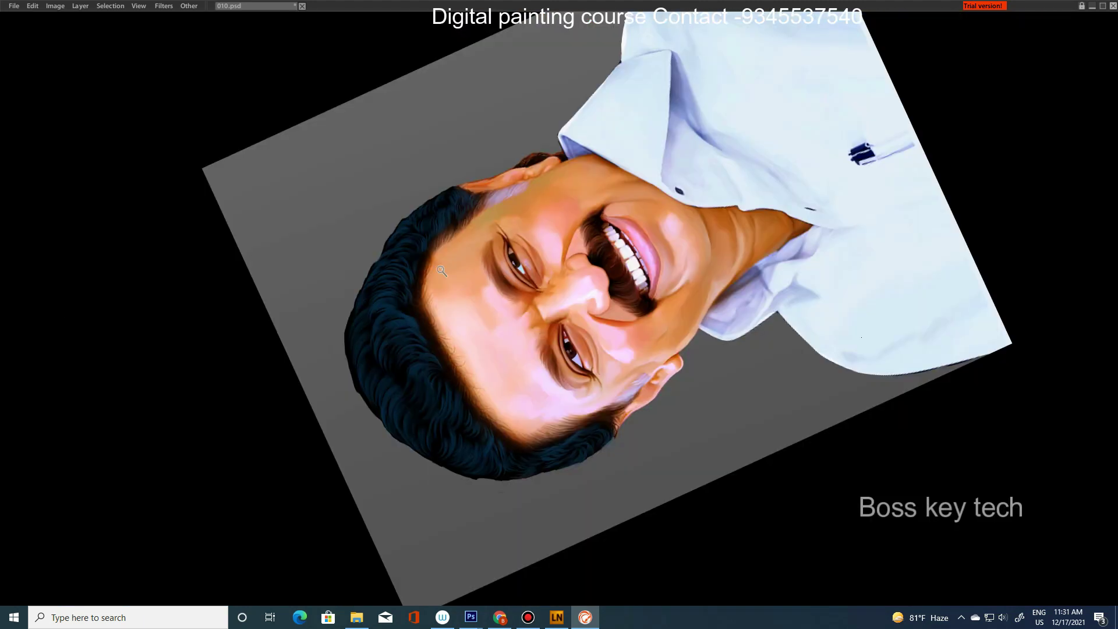
key(plus)
key(minus)
key(minus)
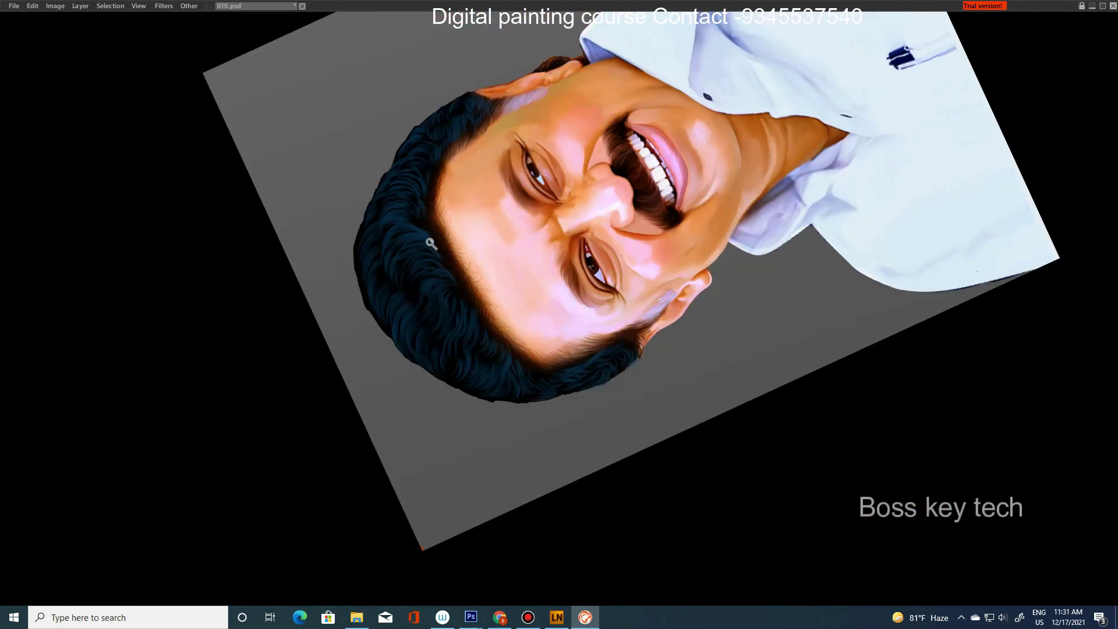
key(plus)
key(minus)
key(plus)
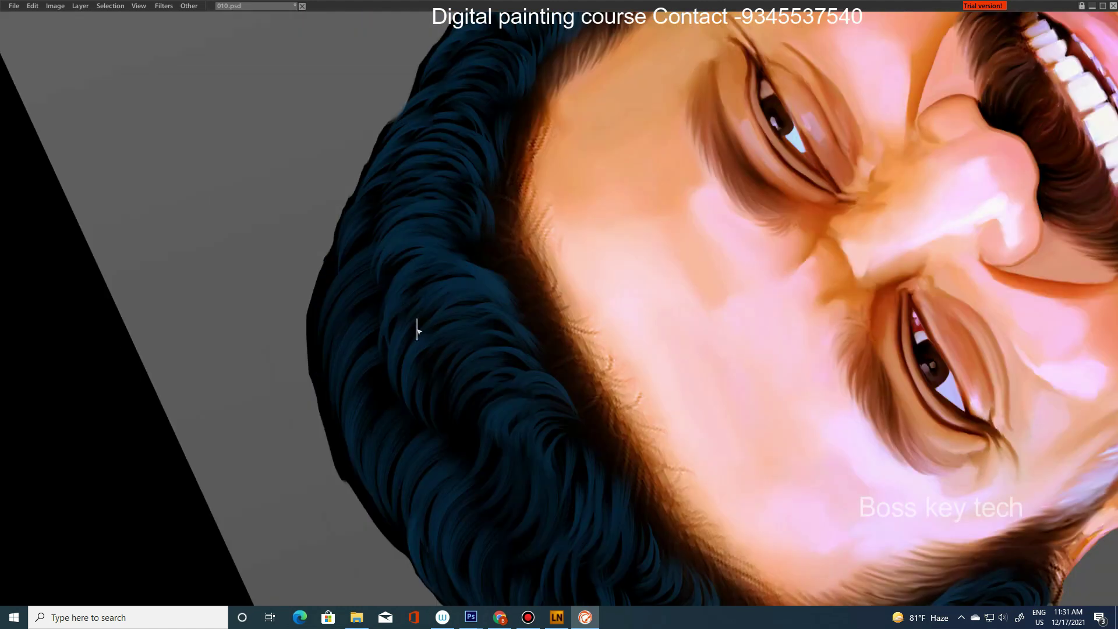
key(plus)
drag(326, 315, 352, 212)
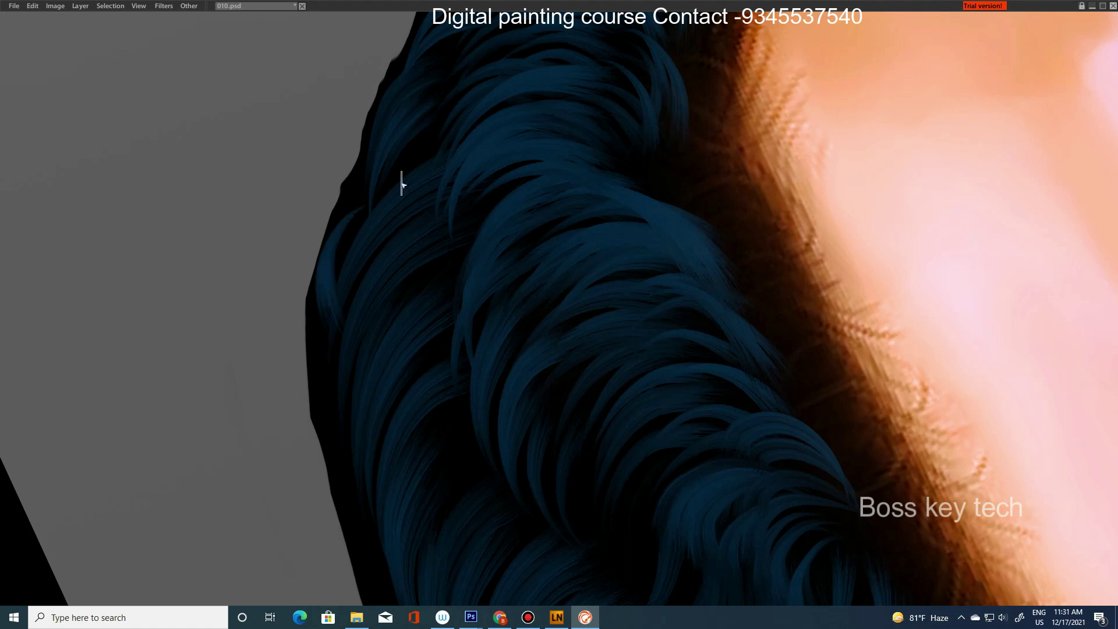
drag(344, 268, 351, 170)
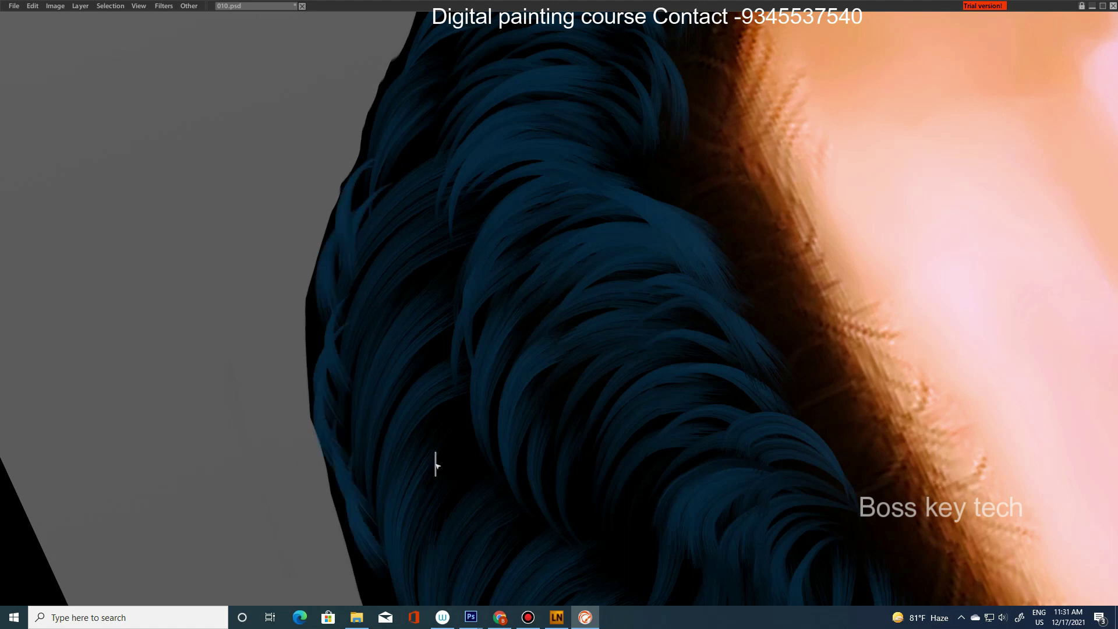
- Add more blue strands sweeping upward from the lower hair edge
key(minus)
key(plus)
drag(498, 489, 399, 350)
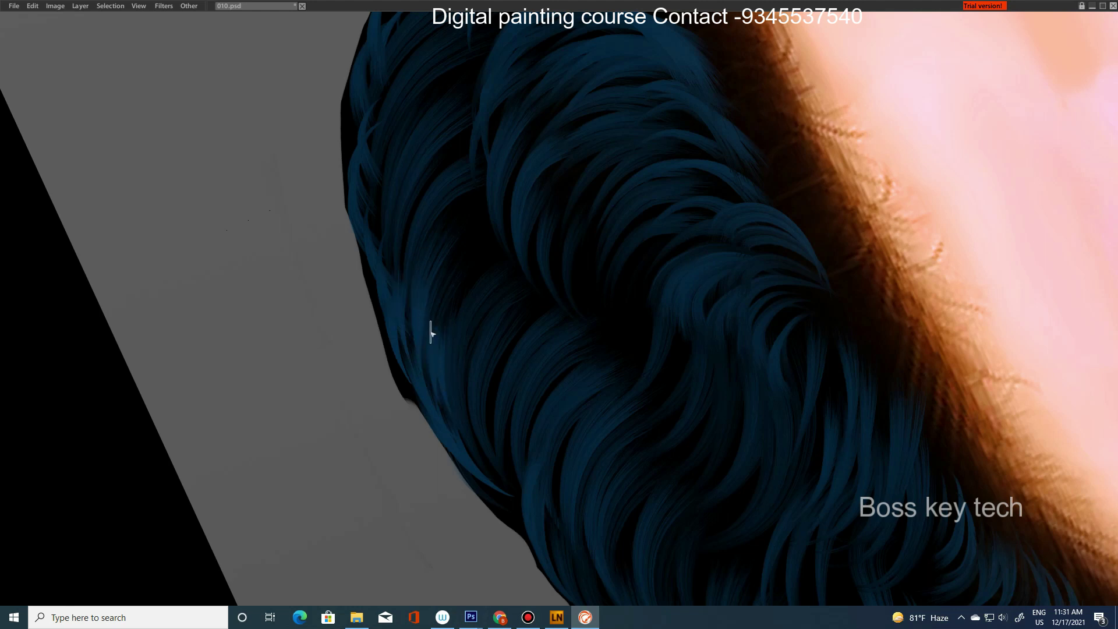
drag(471, 362, 444, 313)
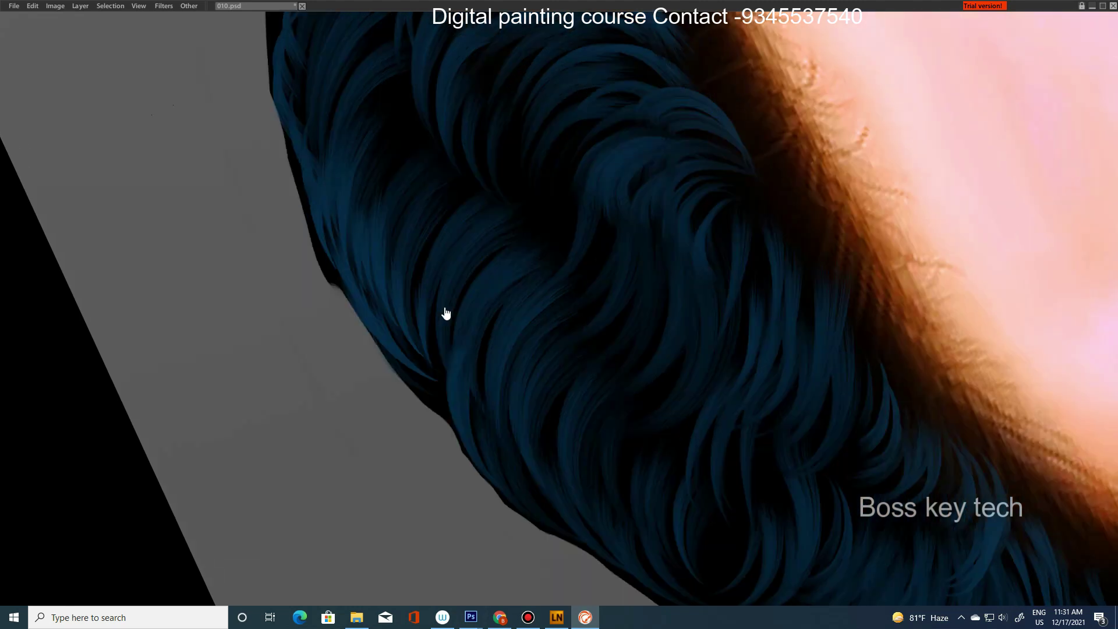
drag(564, 507, 530, 390)
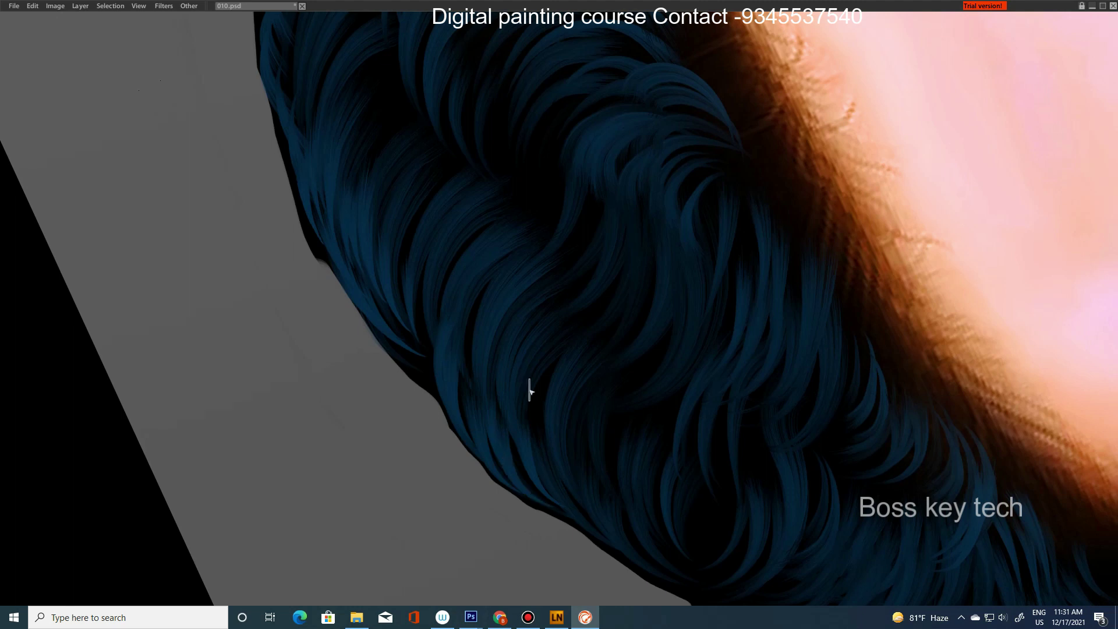
scroll(477, 439, up, 1)
scroll(479, 434, up, 2)
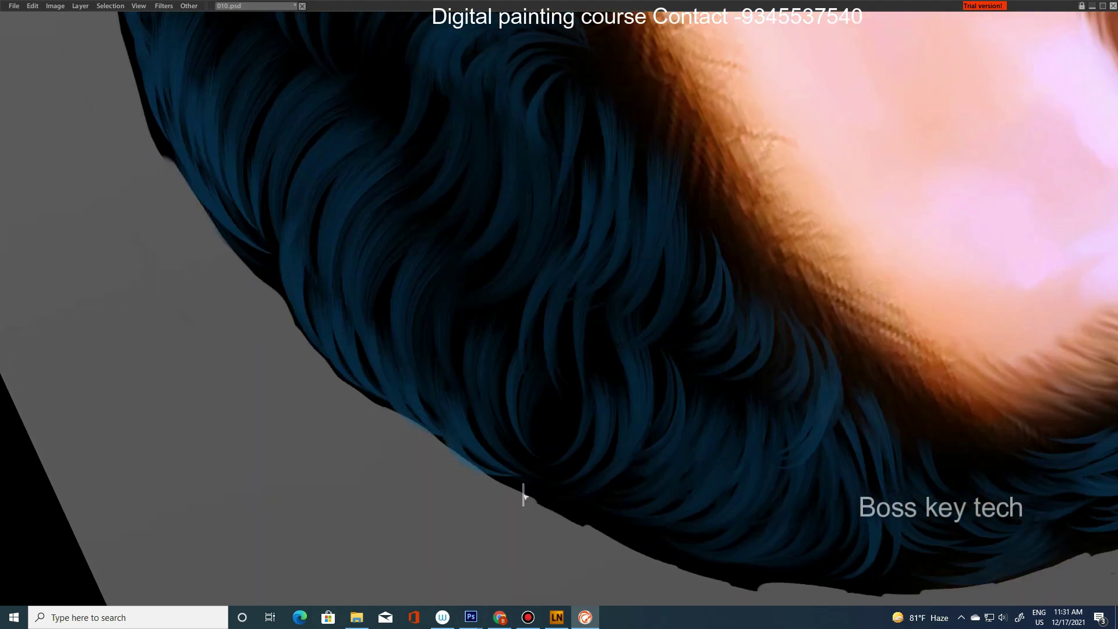
drag(539, 500, 510, 404)
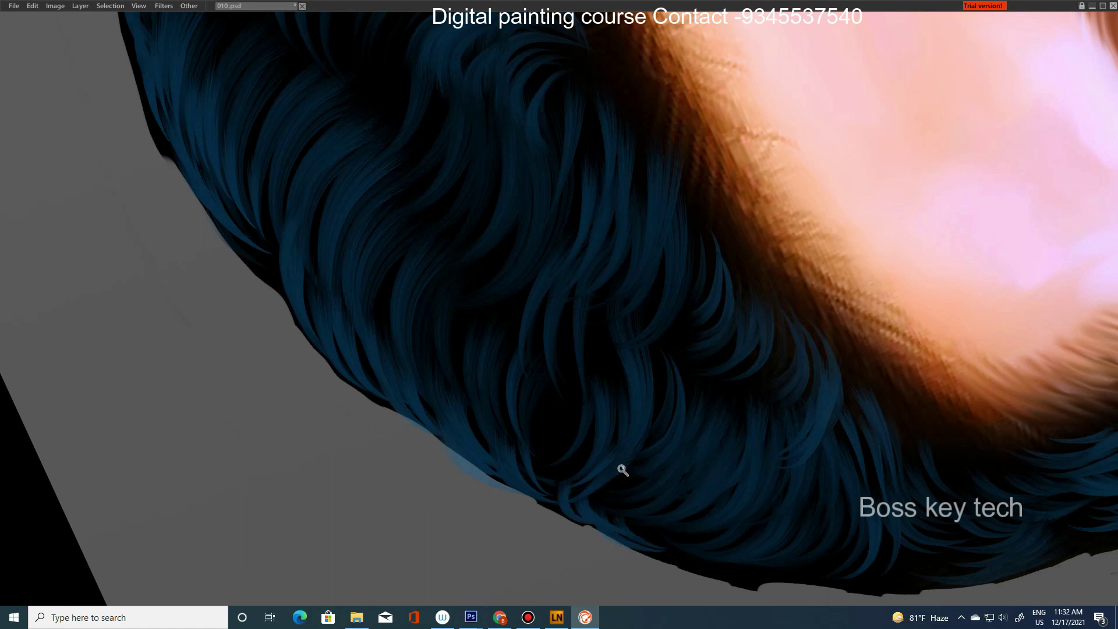
scroll(622, 469, down, 3)
scroll(624, 365, up, 2)
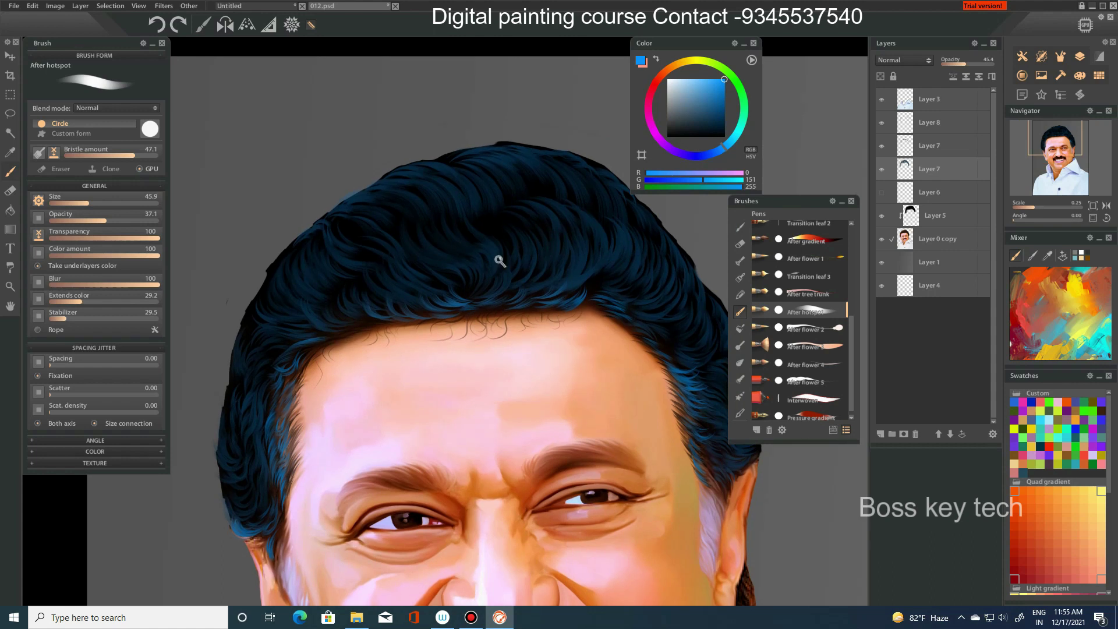
- With the panels hidden, paint bright blue highlight strands across the crown, undoing misplaced strokes
key(Tab)
scroll(456, 295, up, 5)
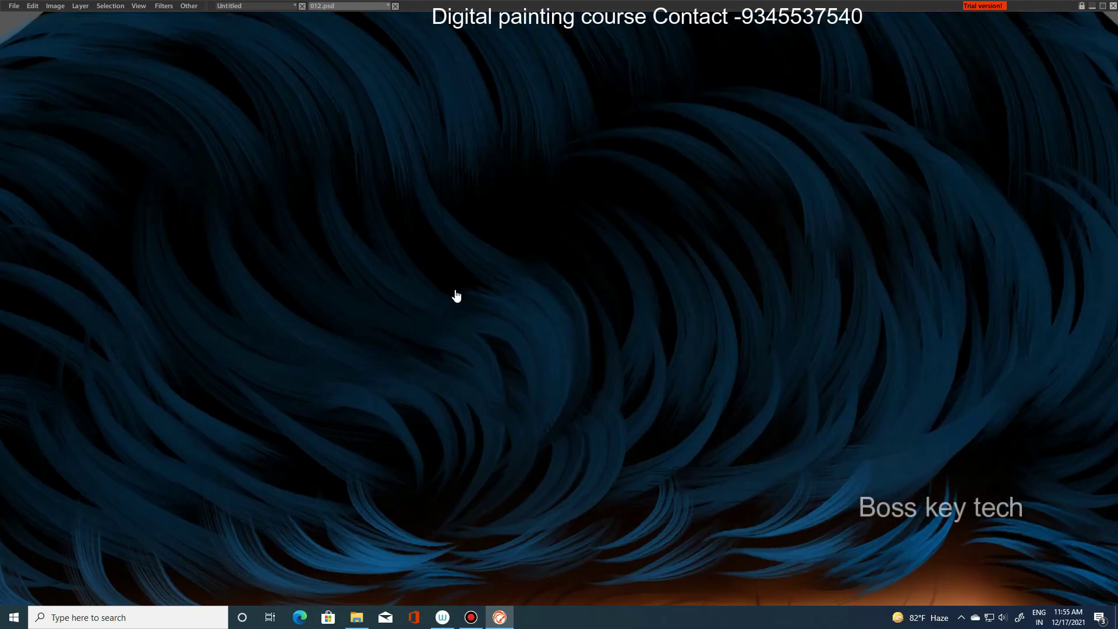
drag(358, 207, 454, 297)
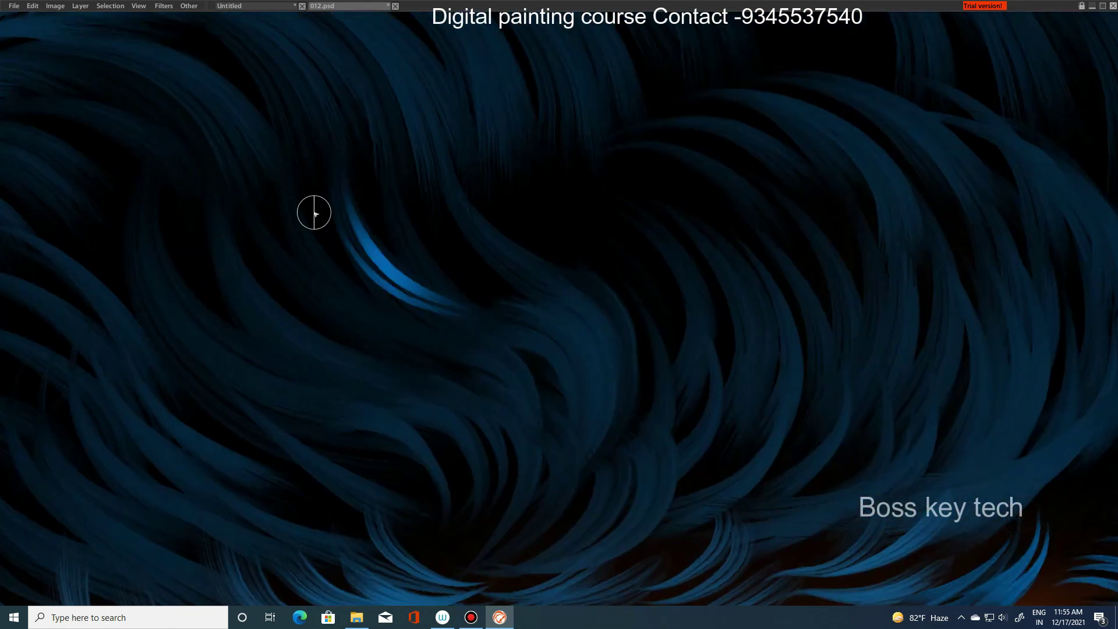
drag(296, 226, 434, 346)
key(ctrl+z)
drag(349, 291, 507, 326)
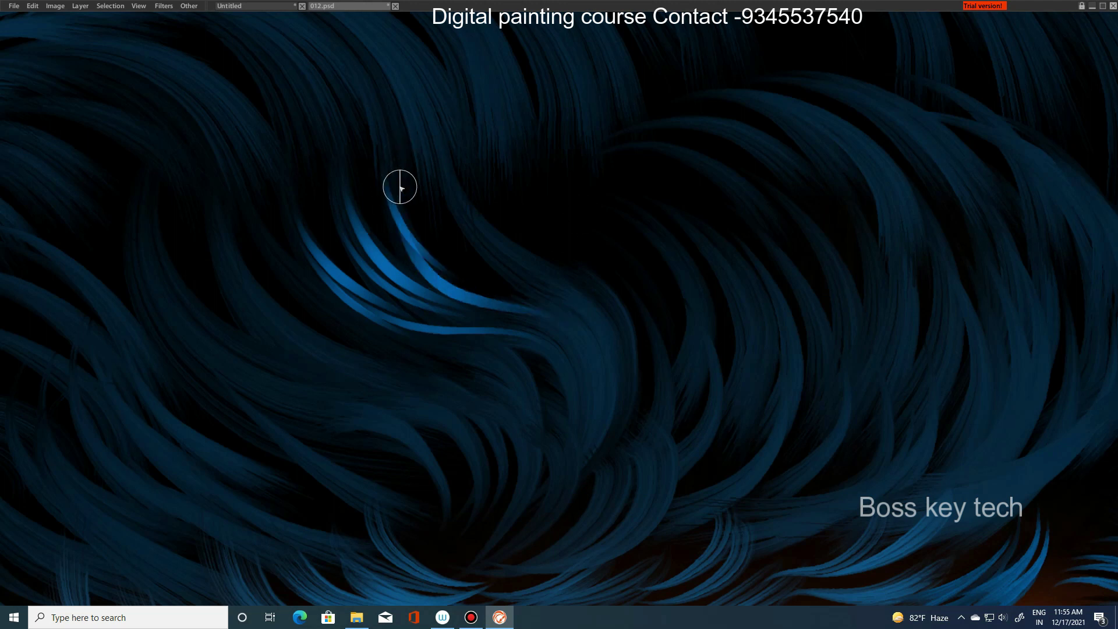
drag(400, 187, 507, 323)
key(ctrl+z)
drag(425, 79, 553, 291)
key(ctrl+z)
drag(445, 148, 551, 315)
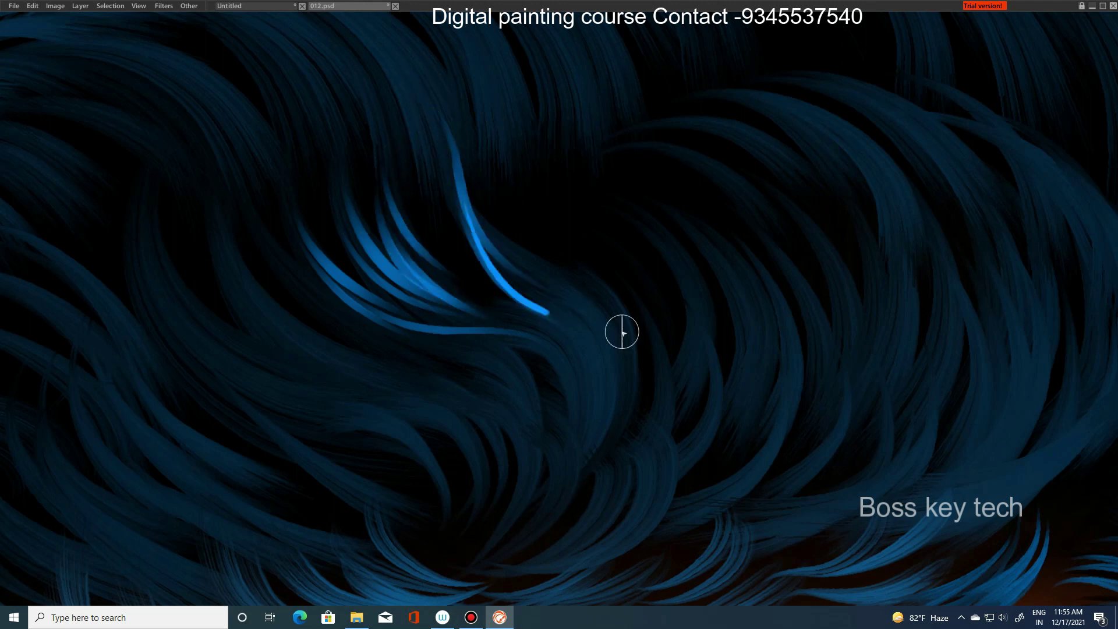
- Add more bright blue highlight strands down the left side of the hair
drag(249, 216, 342, 308)
drag(200, 204, 326, 358)
scroll(352, 254, down, 2)
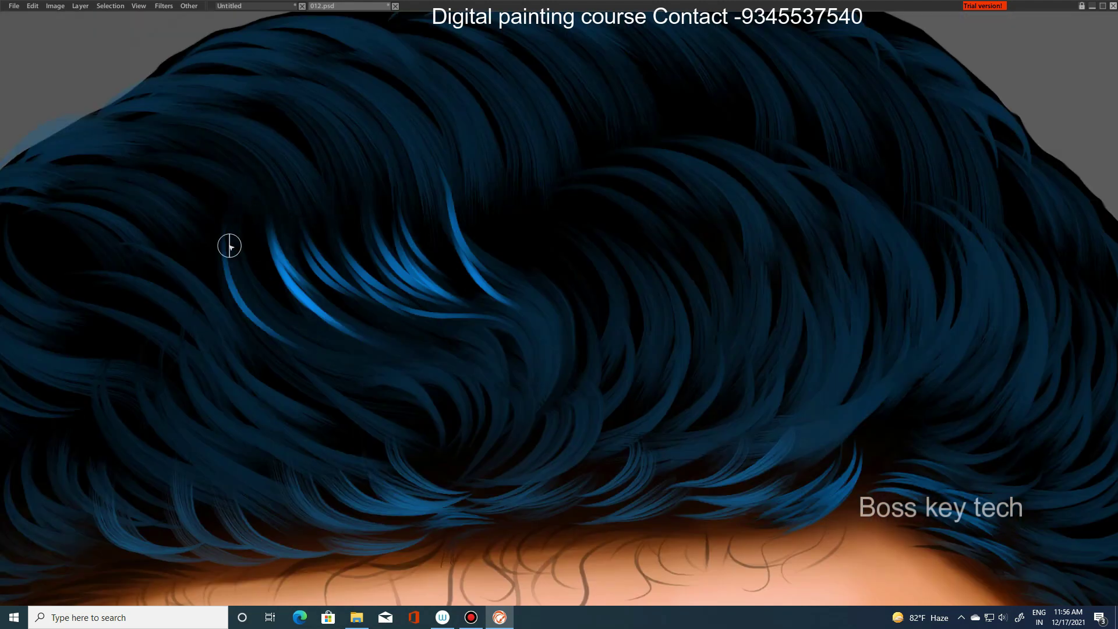
drag(226, 224, 349, 343)
drag(108, 249, 214, 286)
drag(134, 247, 285, 385)
scroll(243, 252, down, 2)
- Raise the highlight layer's opacity to 43.5
key(Tab)
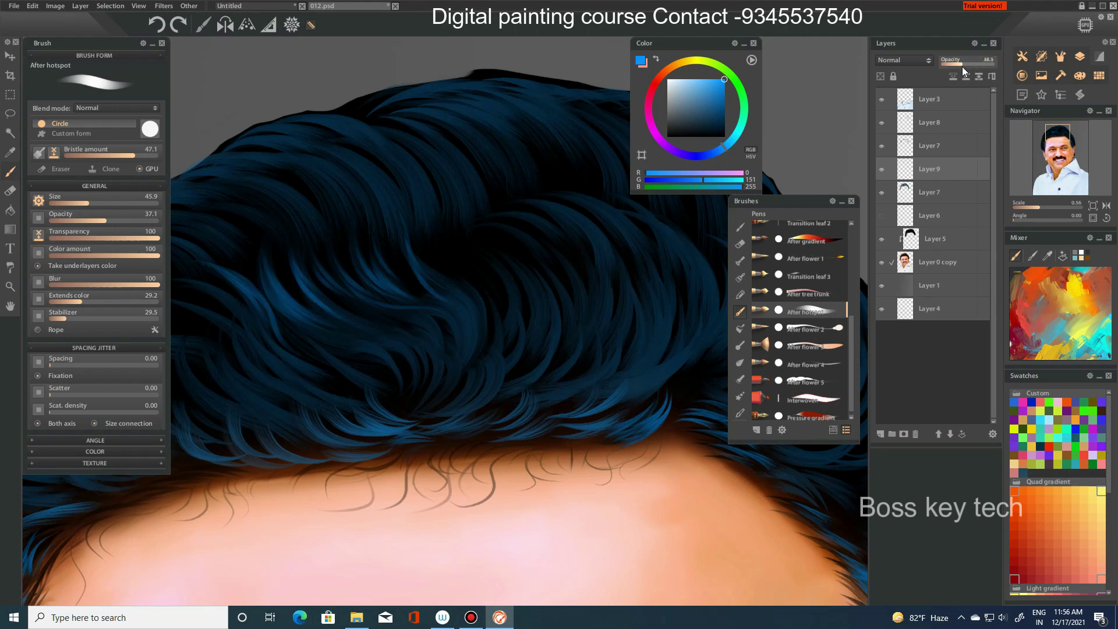
click(963, 69)
scroll(482, 245, up, 2)
scroll(612, 275, up, 1)
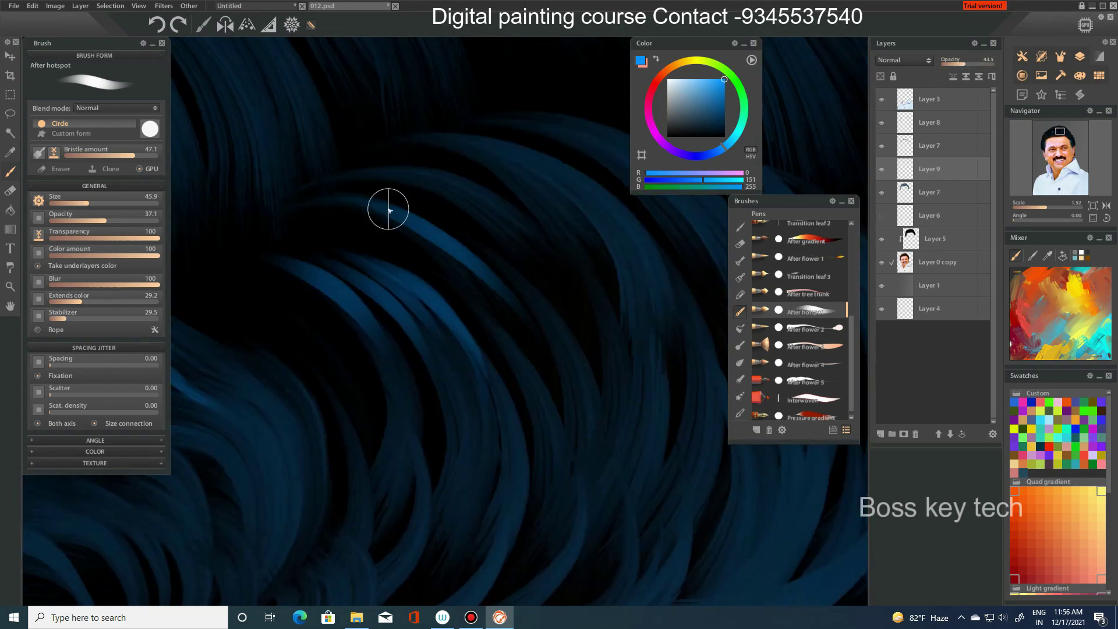
scroll(458, 117, down, 6)
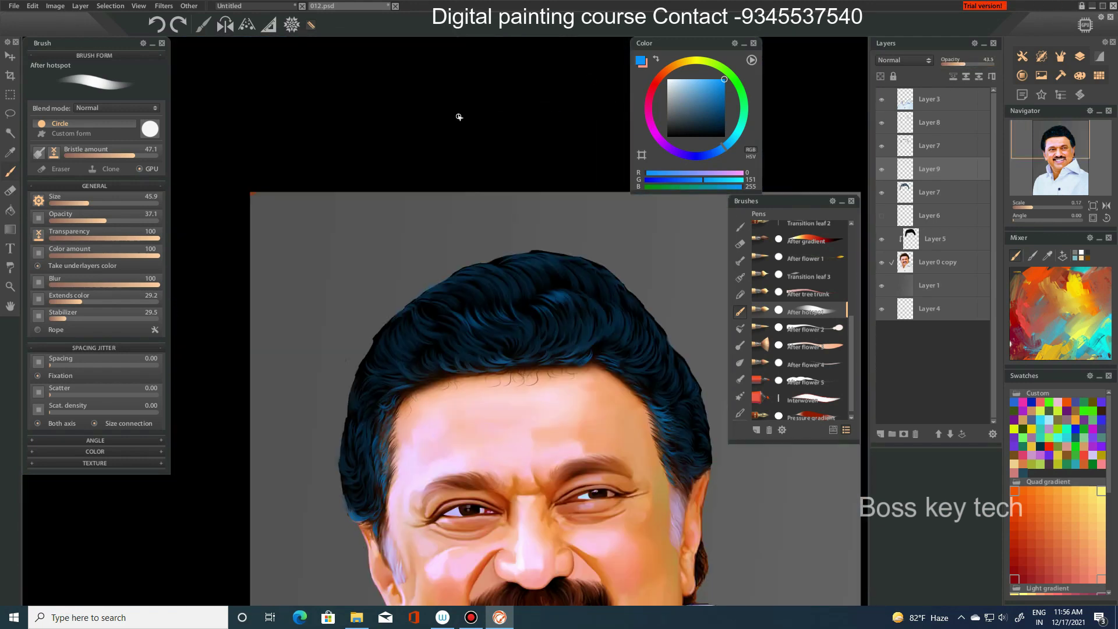
scroll(430, 150, up, 1)
scroll(464, 352, up, 3)
scroll(407, 275, up, 2)
scroll(476, 326, up, 1)
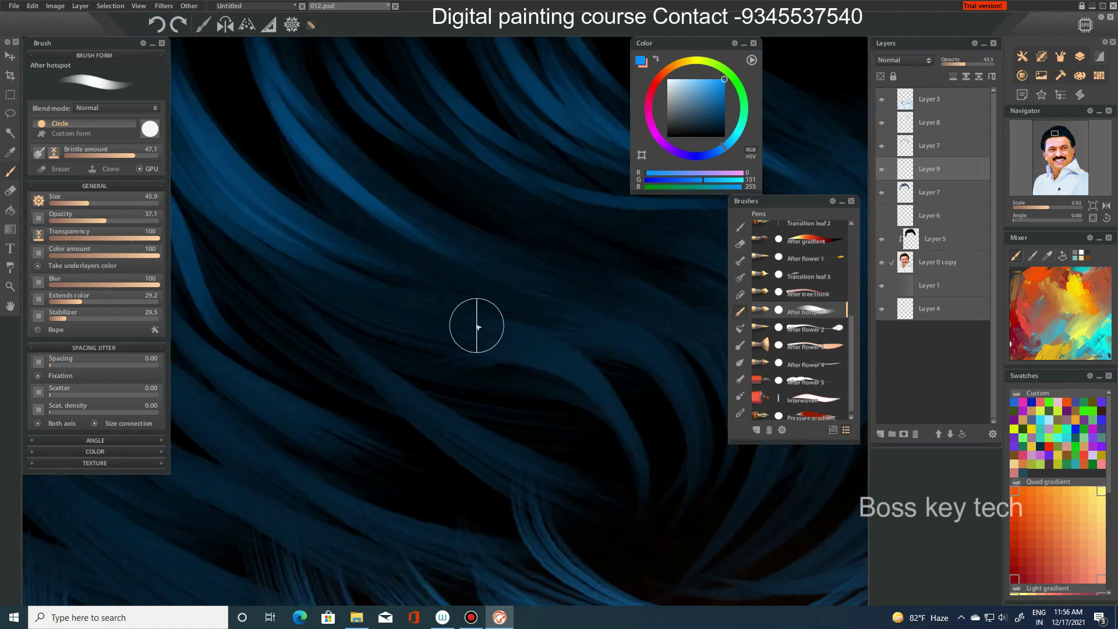
scroll(600, 454, down, 1)
scroll(545, 457, up, 1)
- Shrink the brush and paint finer blue strands across the hair's right side
key(bracketleft)
mouse_move(449, 237)
mouse_down()
mouse_move(594, 253)
mouse_move(617, 214)
mouse_up()
drag(499, 327, 557, 200)
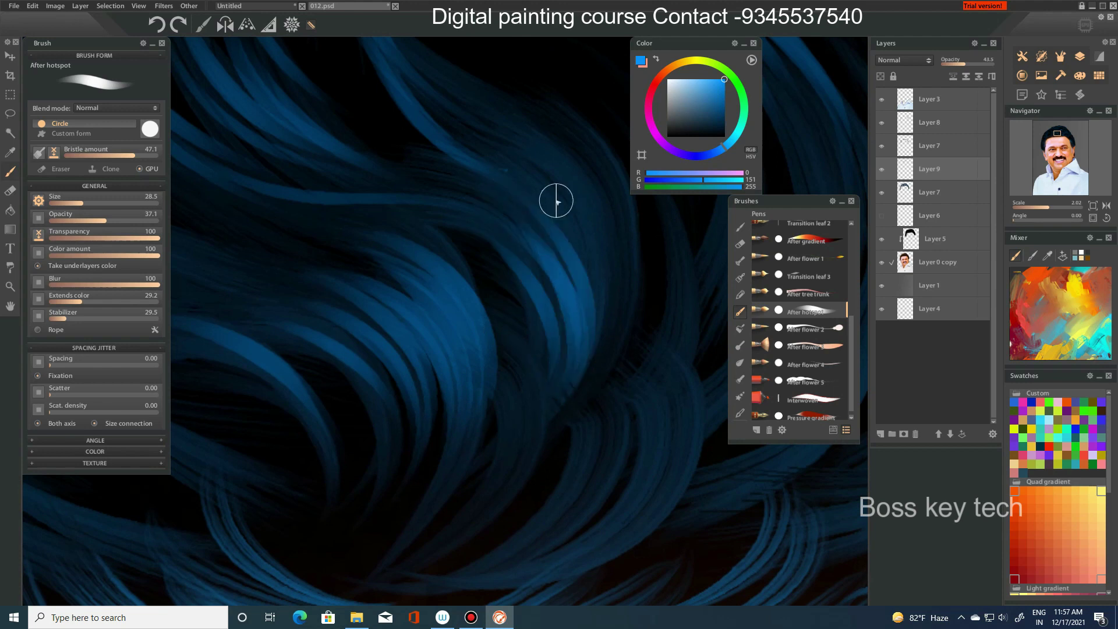
scroll(629, 282, down, 3)
scroll(545, 303, up, 3)
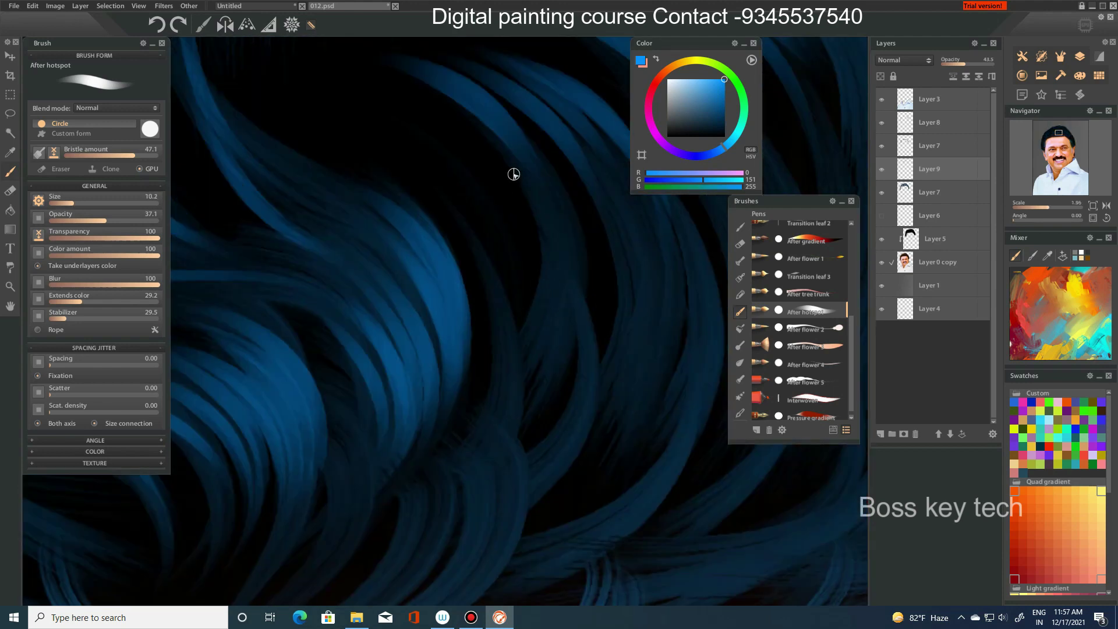
scroll(629, 356, down, 1)
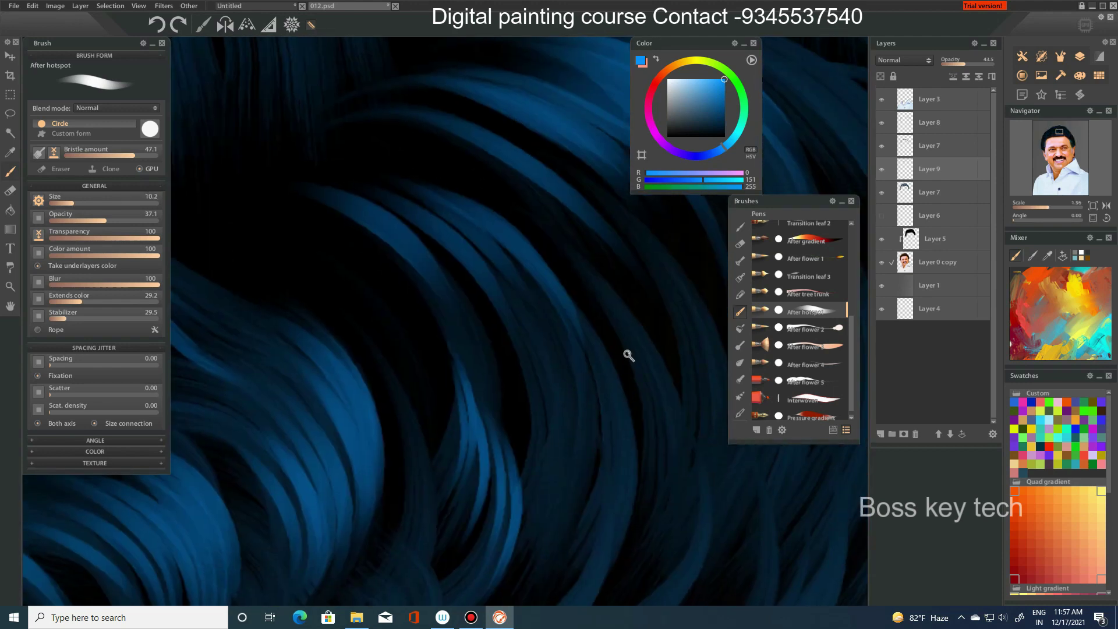
scroll(592, 281, down, 1)
scroll(609, 265, down, 1)
scroll(542, 286, up, 2)
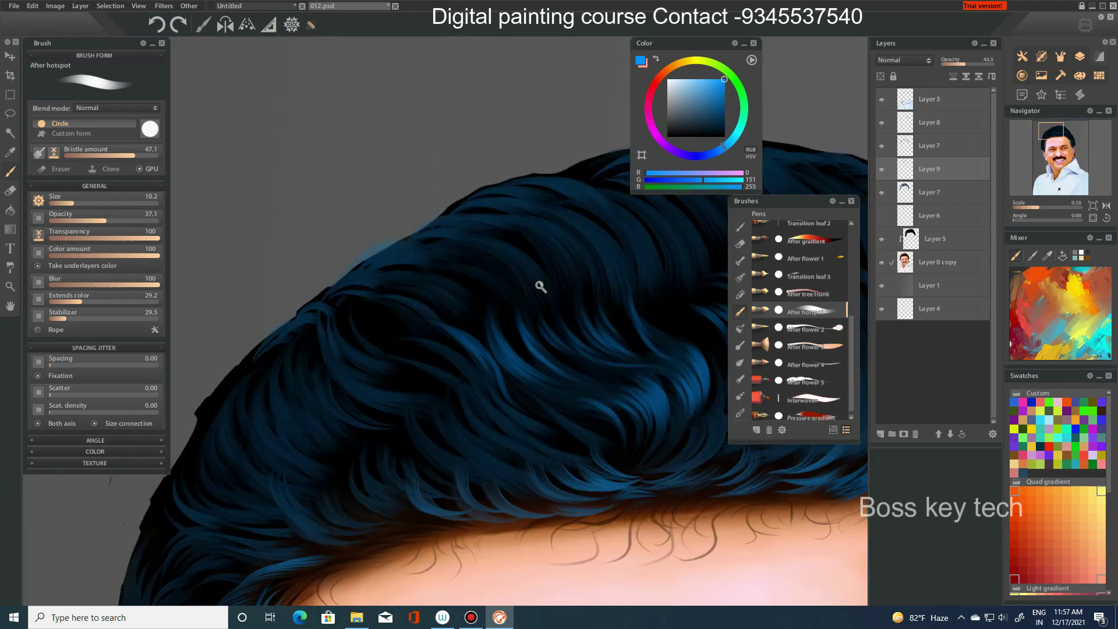
scroll(541, 287, up, 2)
- Add more bright blue strands across the upper and right hair
drag(627, 296, 679, 340)
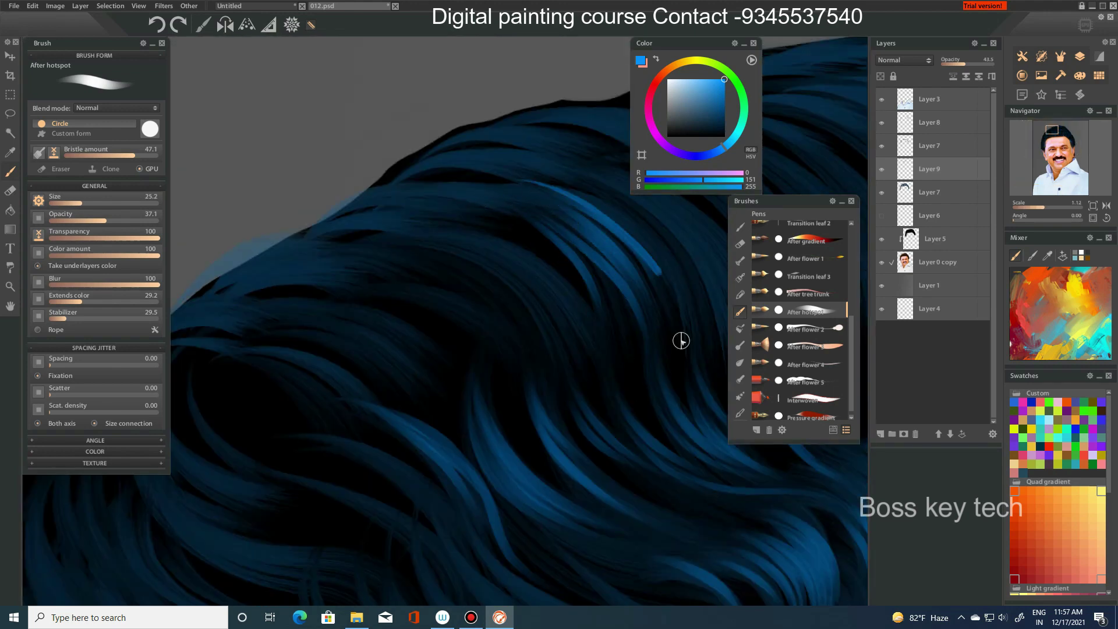
mouse_move(472, 239)
mouse_down()
mouse_move(437, 199)
mouse_move(592, 348)
mouse_up()
scroll(591, 347, down, 5)
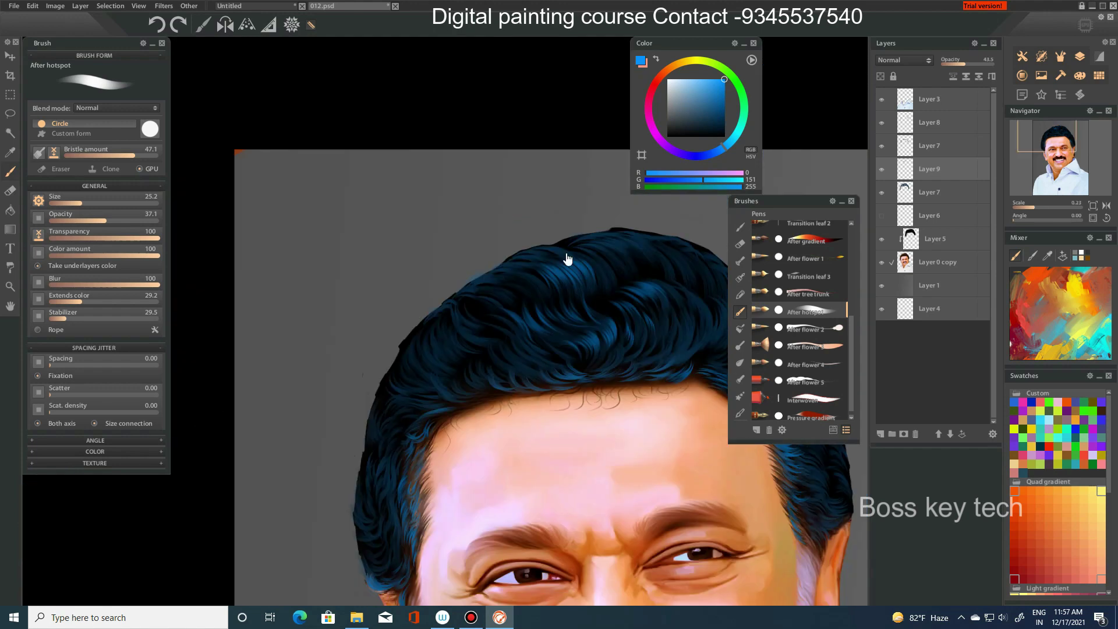
scroll(517, 263, up, 5)
drag(468, 213, 511, 238)
drag(589, 302, 529, 174)
scroll(529, 175, up, 1)
drag(486, 232, 600, 289)
drag(584, 230, 687, 347)
scroll(567, 200, down, 3)
scroll(536, 213, down, 2)
scroll(536, 213, up, 5)
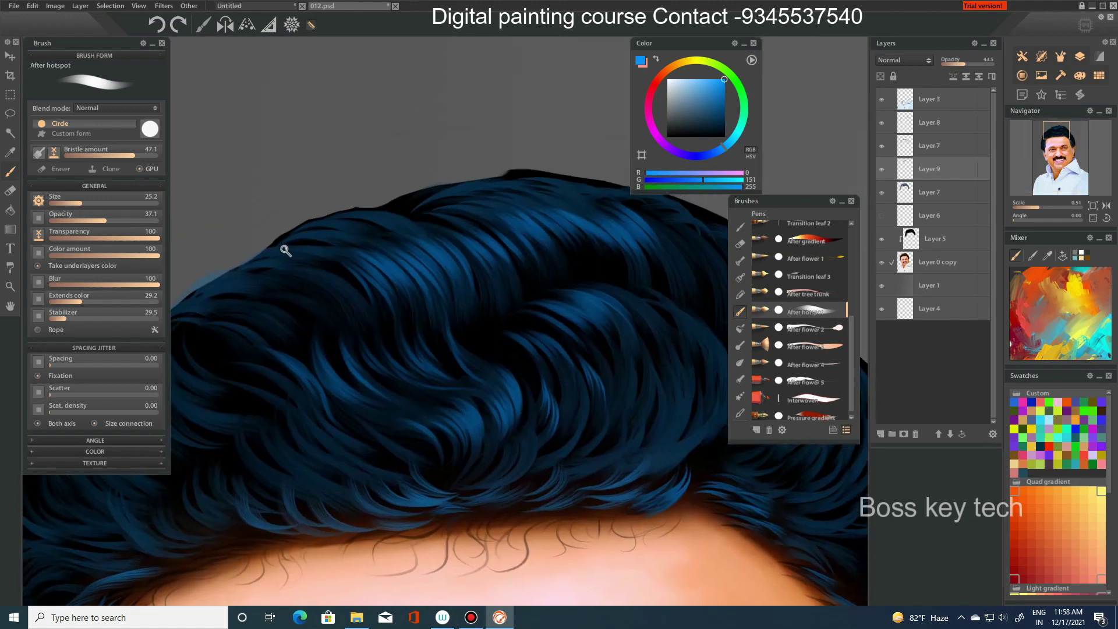
scroll(282, 250, up, 2)
scroll(507, 327, down, 3)
scroll(507, 286, up, 5)
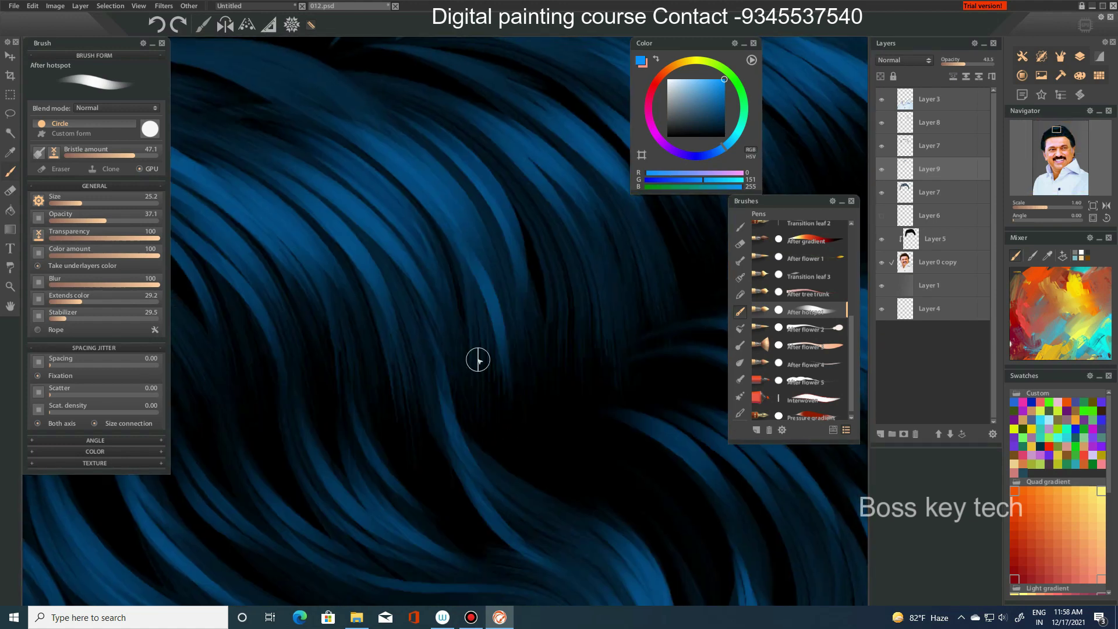
- Paint lighter blue strands through the middle of the hair
drag(427, 142, 562, 482)
drag(483, 238, 542, 466)
drag(449, 262, 549, 400)
scroll(553, 233, down, 4)
scroll(523, 233, up, 3)
mouse_move(523, 233)
mouse_down()
mouse_move(577, 297)
mouse_move(626, 402)
mouse_up()
drag(576, 242, 647, 349)
- With the panels hidden, paint tapered light-blue strands on the hair's right side
key(Tab)
scroll(499, 232, down, 2)
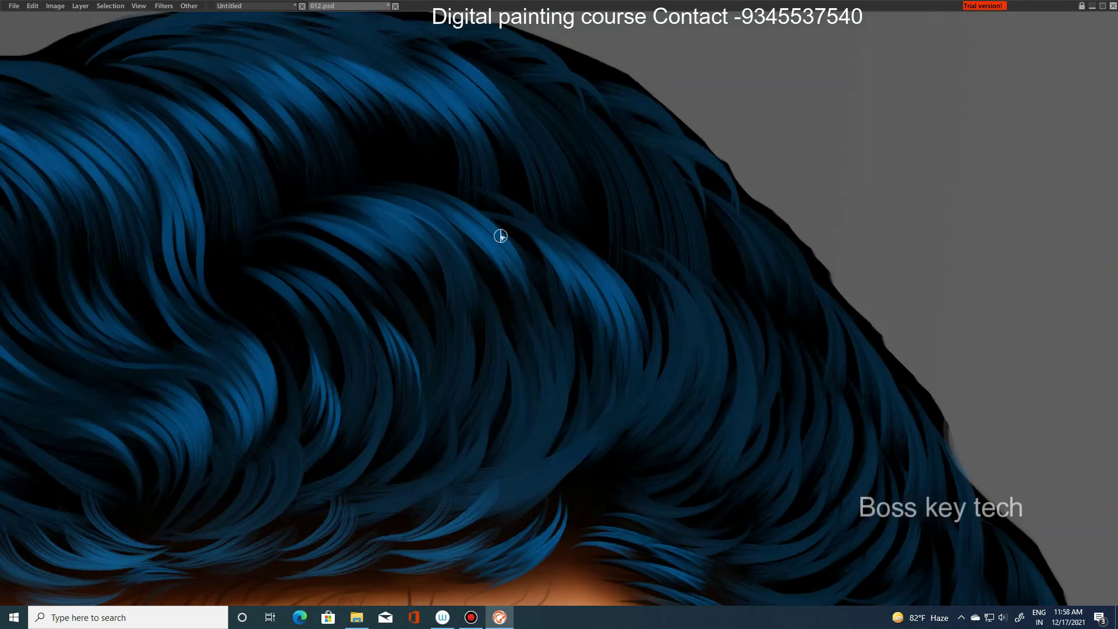
scroll(542, 237, down, 2)
scroll(585, 176, down, 2)
drag(612, 185, 662, 251)
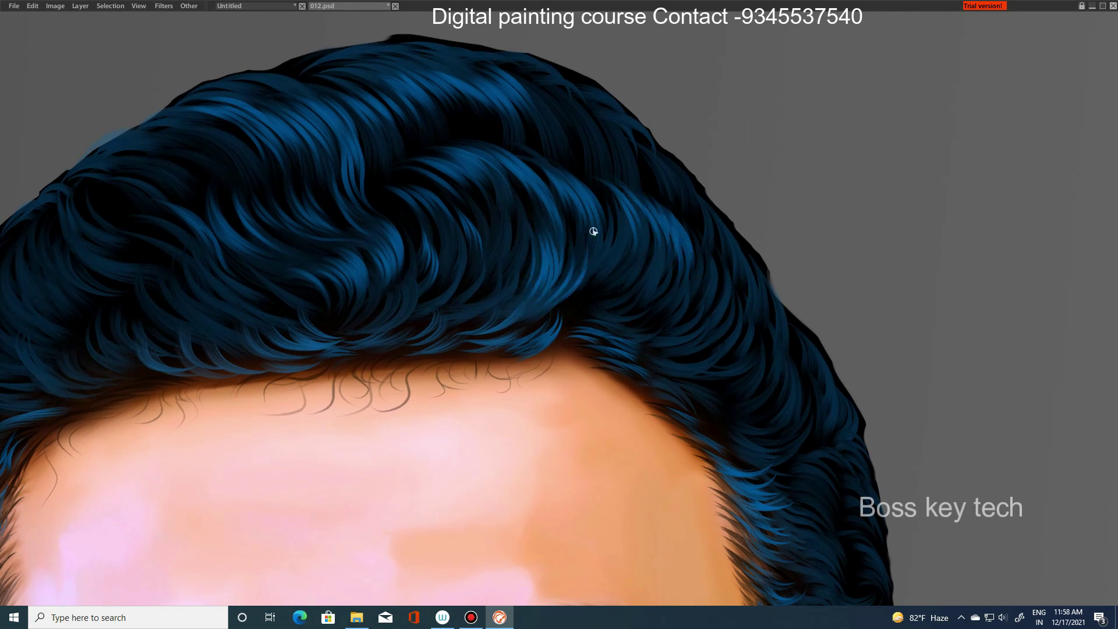
scroll(505, 88, down, 5)
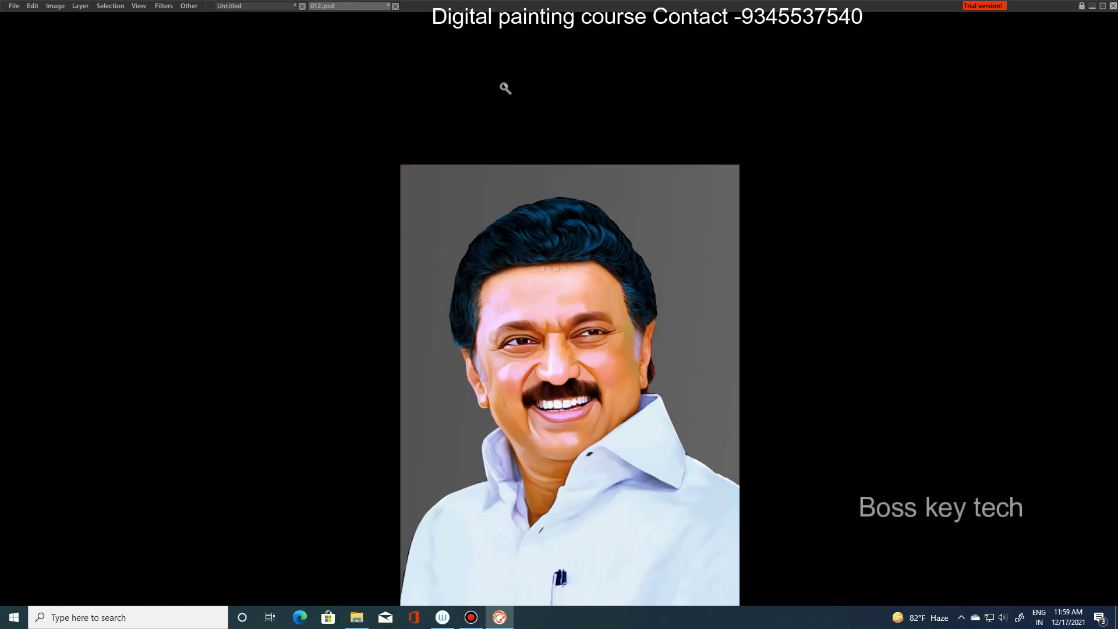
scroll(501, 250, up, 5)
scroll(627, 297, up, 3)
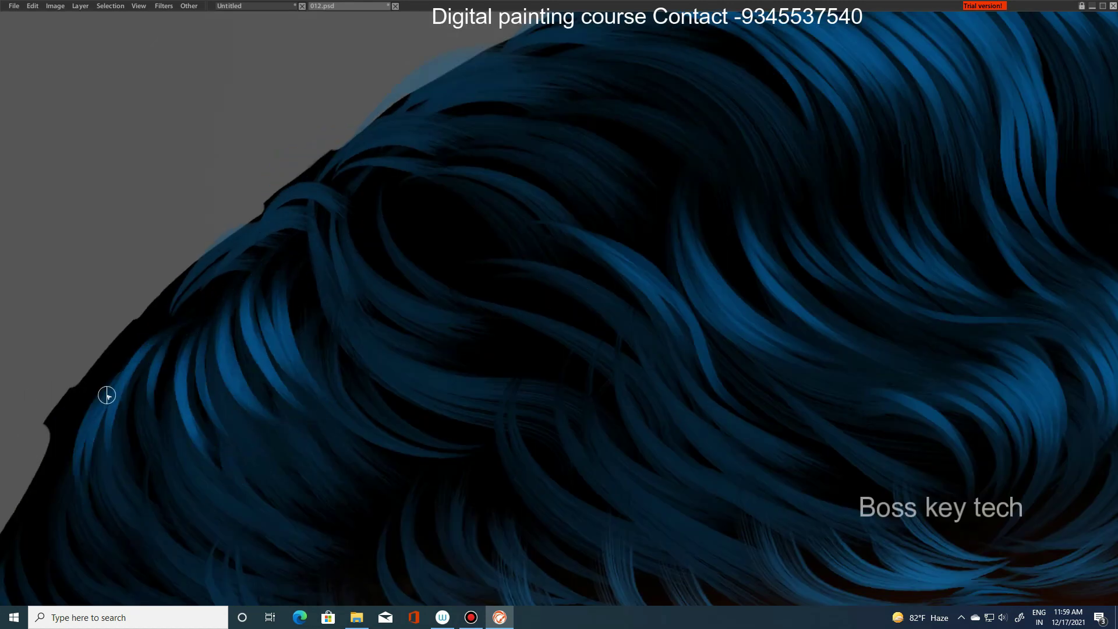
scroll(326, 379, down, 5)
scroll(326, 379, up, 5)
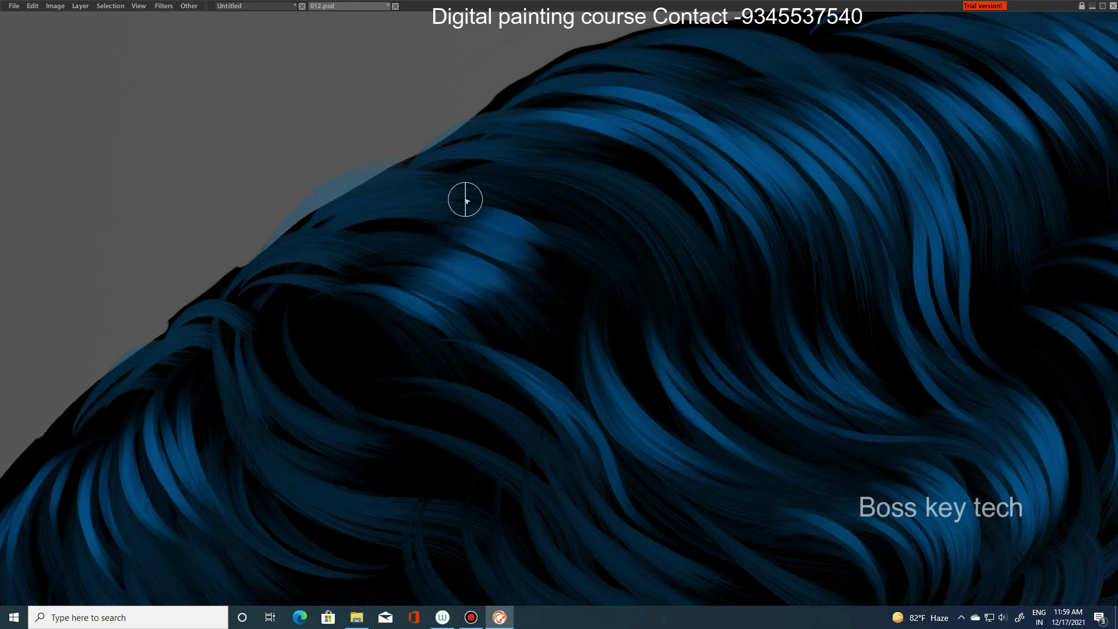
drag(605, 189, 693, 364)
scroll(677, 312, down, 5)
scroll(530, 192, up, 5)
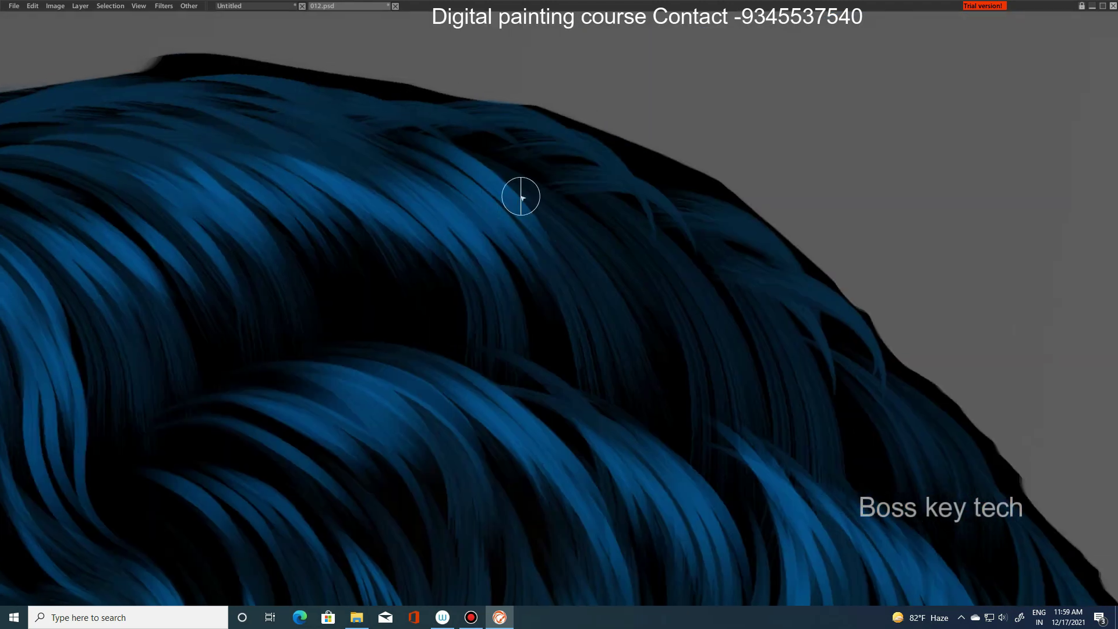
- Sweep bright blue strands down-right from the hair top through the central hair
drag(538, 186, 751, 349)
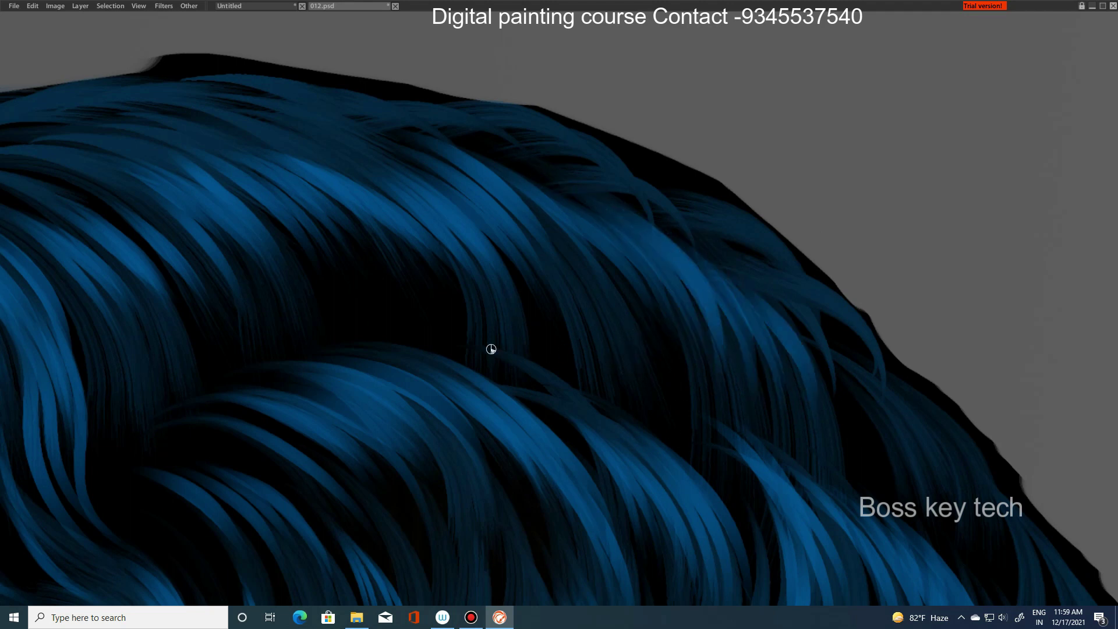
drag(491, 350, 702, 471)
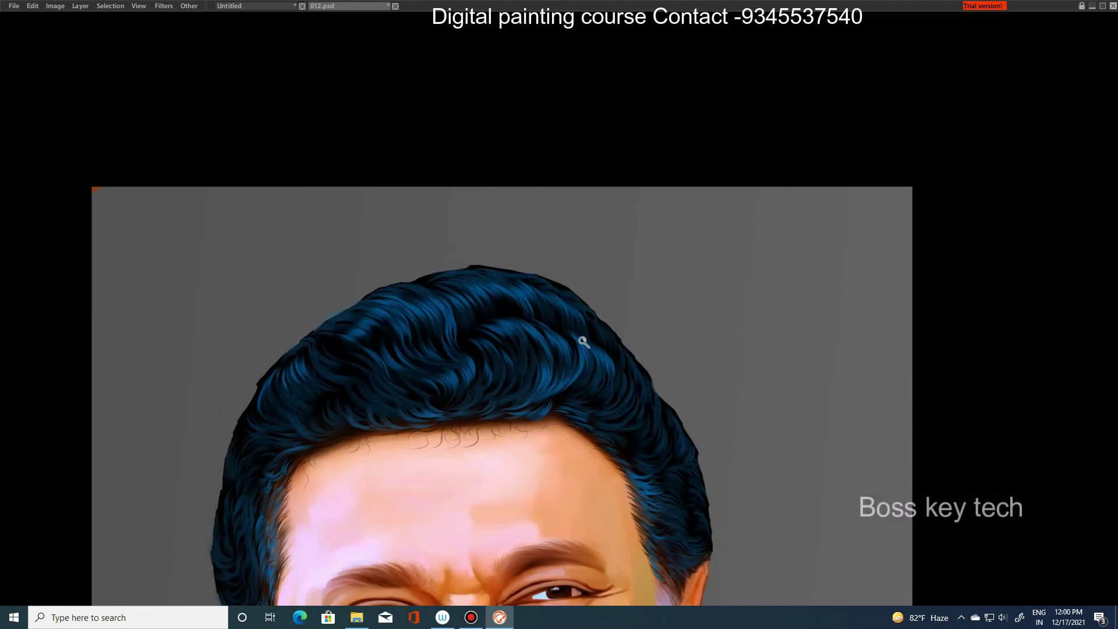
scroll(582, 339, down, 3)
scroll(629, 374, down, 2)
scroll(629, 374, up, 5)
drag(466, 265, 471, 357)
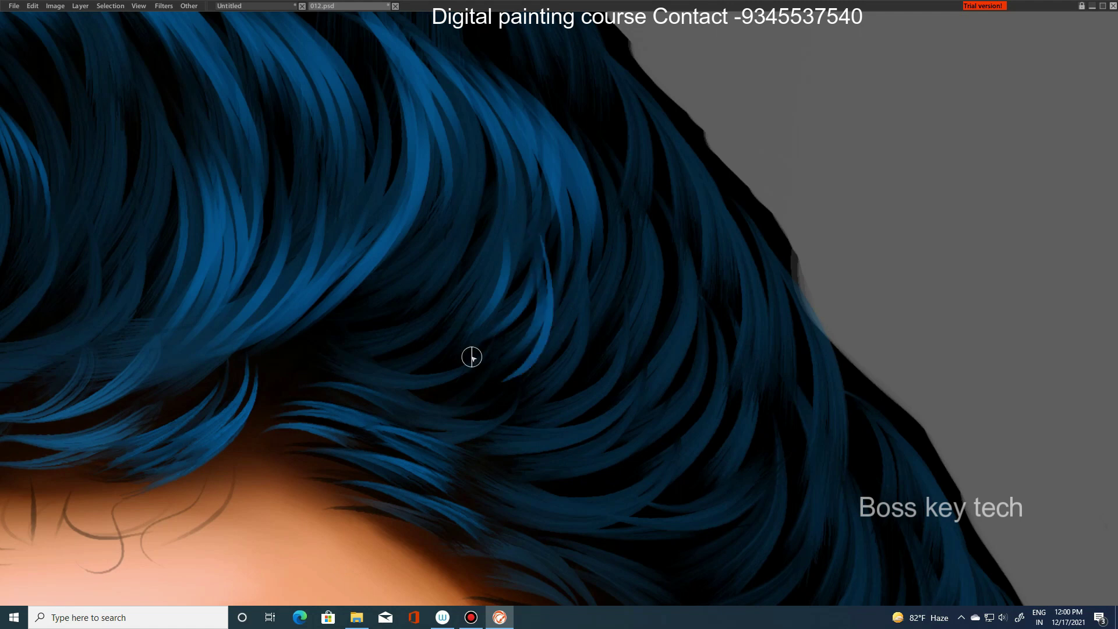
drag(594, 270, 656, 397)
scroll(522, 437, down, 3)
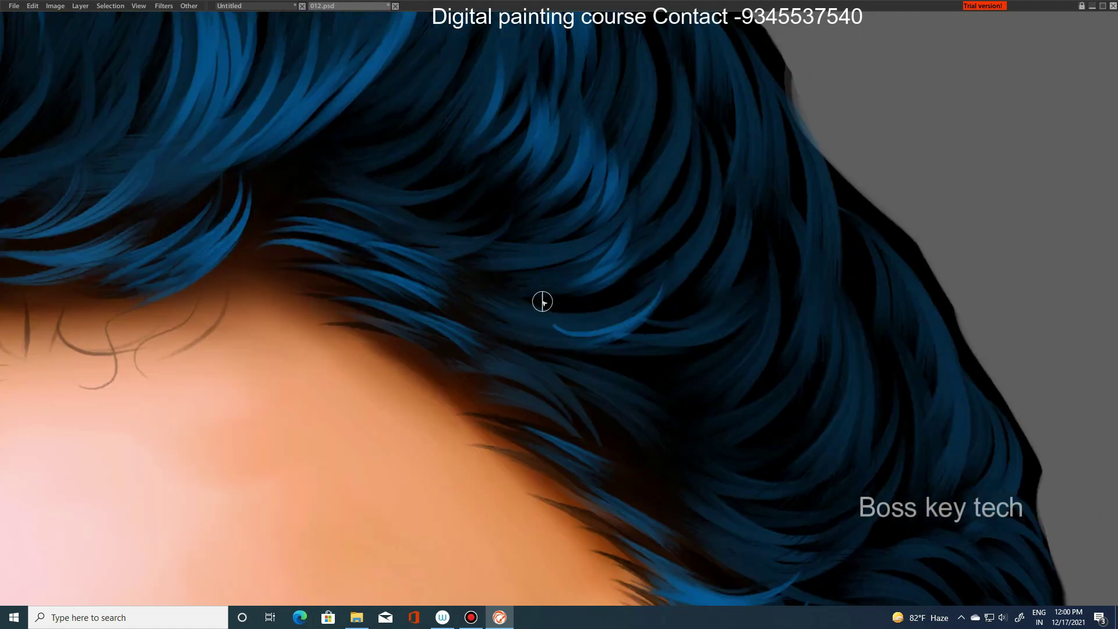
- Add thin bright blue strands near the hairline and mid-hair
drag(769, 268, 681, 379)
scroll(681, 379, down, 2)
drag(527, 274, 621, 303)
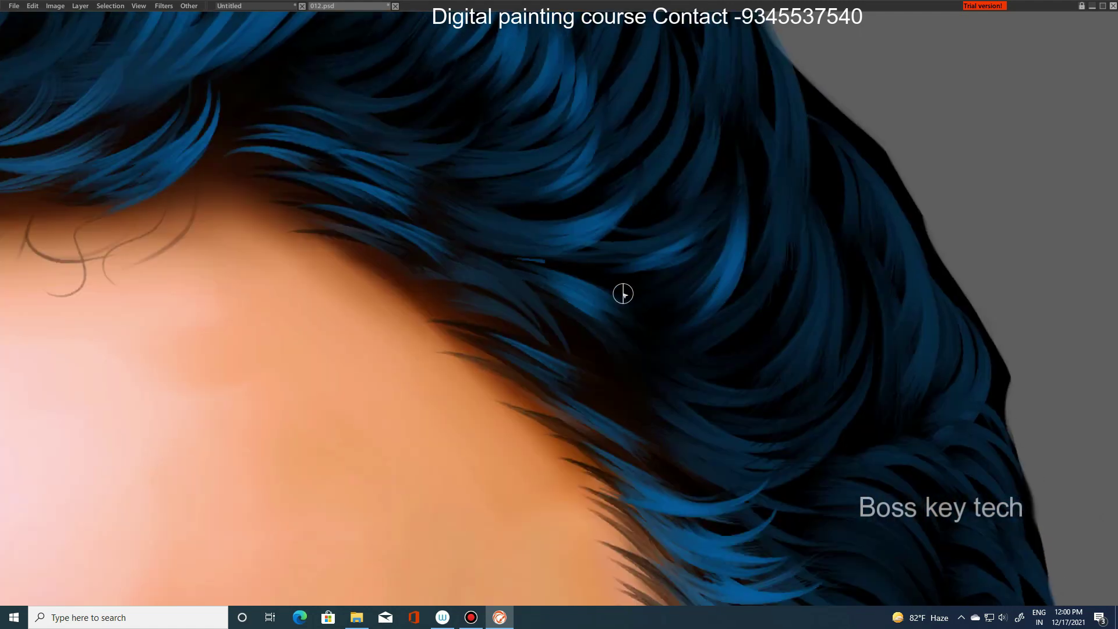
scroll(654, 130, up, 2)
drag(679, 245, 667, 114)
mouse_move(678, 203)
mouse_down()
mouse_move(606, 297)
mouse_move(739, 424)
mouse_up()
scroll(641, 291, down, 3)
scroll(597, 242, up, 3)
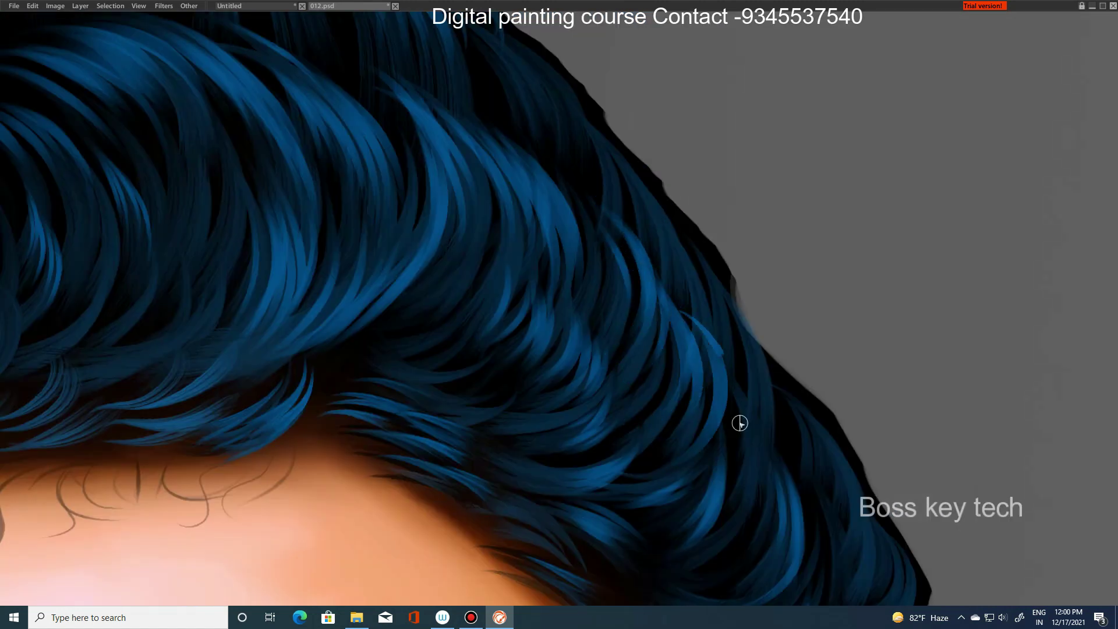
scroll(739, 425, down, 3)
scroll(644, 249, up, 3)
- Paint blue strands into the forehead hair, undoing one stray curved stroke
drag(392, 230, 487, 329)
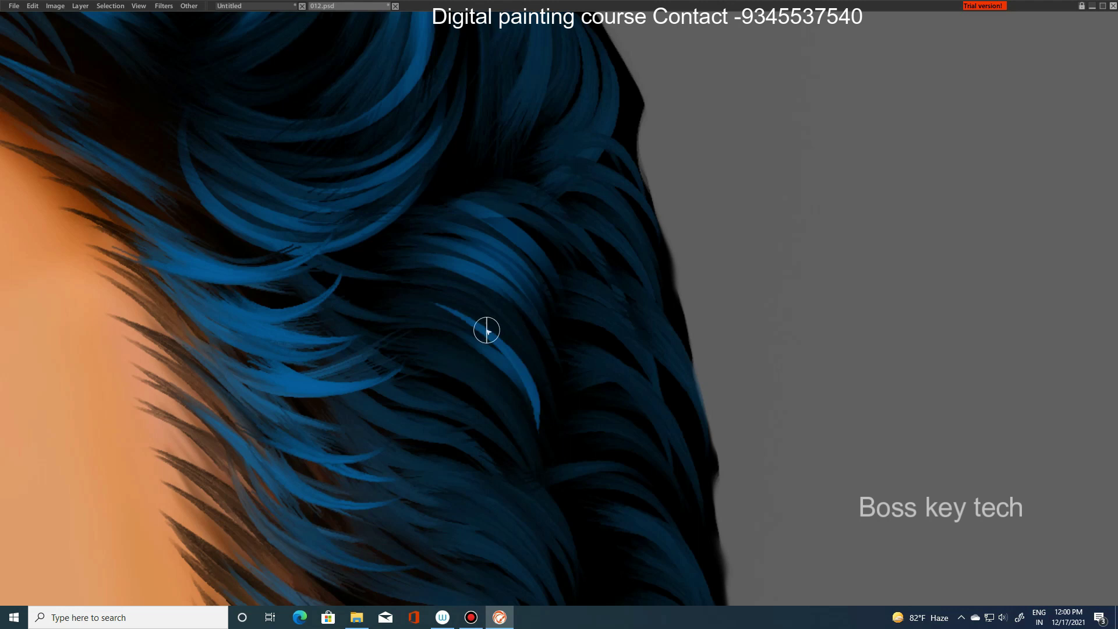
drag(425, 245, 487, 402)
scroll(486, 402, down, 3)
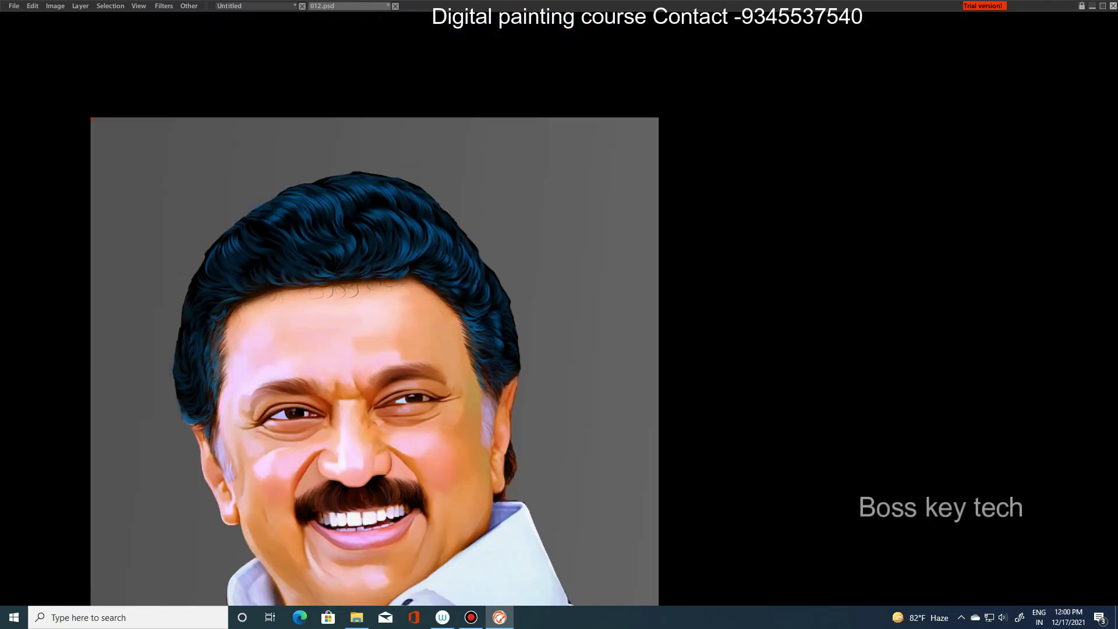
scroll(516, 373, up, 3)
drag(559, 319, 513, 75)
scroll(529, 169, down, 3)
scroll(537, 241, up, 3)
drag(536, 241, 502, 158)
scroll(539, 165, down, 3)
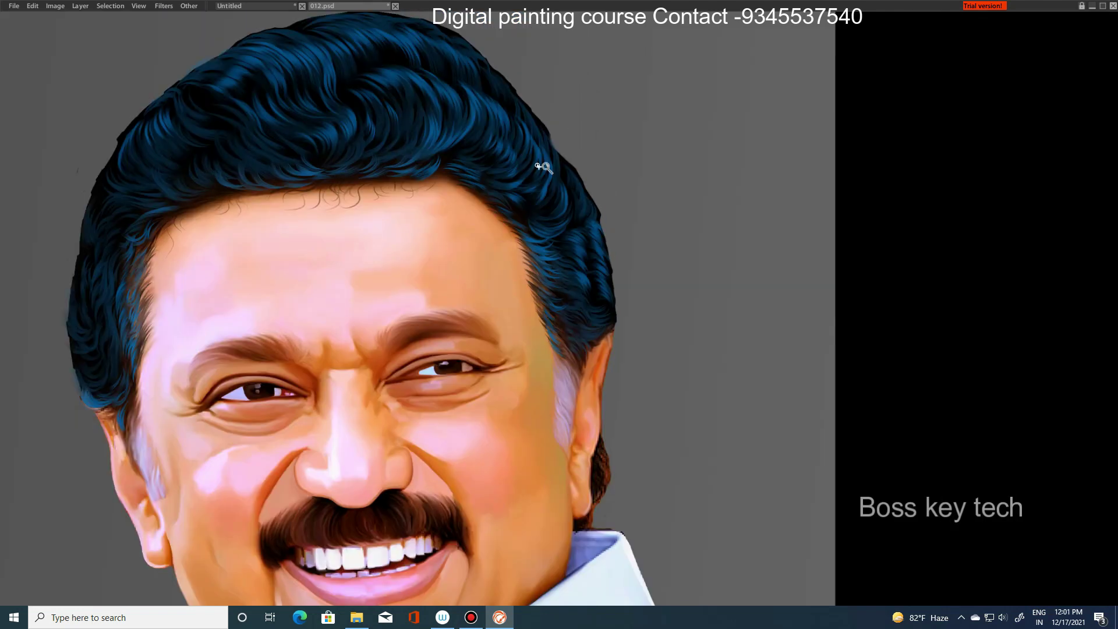
scroll(651, 320, up, 2)
scroll(280, 219, up, 1)
drag(277, 166, 408, 265)
key(ctrl+z)
scroll(428, 267, up, 1)
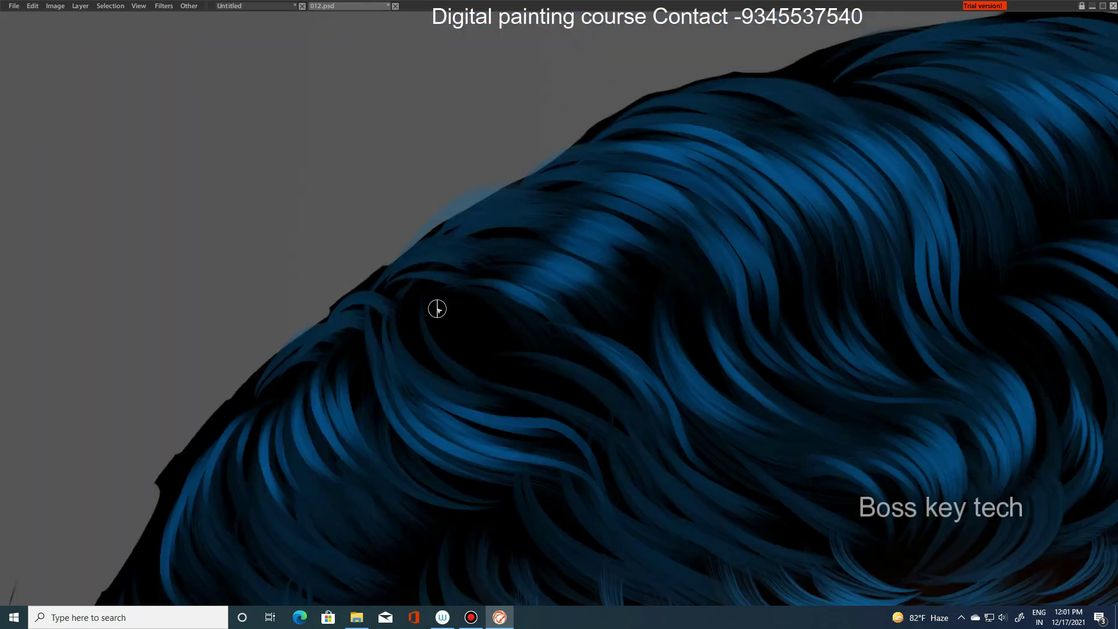
- Add light-blue strands along the hair's top edge and left side
drag(562, 146, 678, 133)
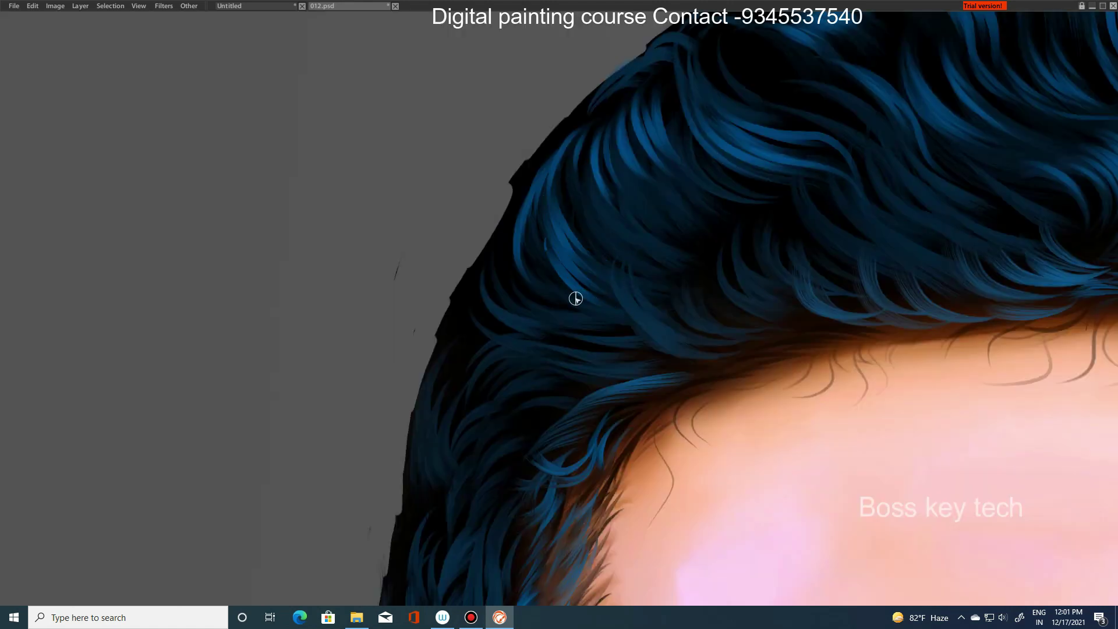
mouse_move(576, 299)
mouse_down()
mouse_move(623, 192)
mouse_move(683, 197)
mouse_move(692, 222)
mouse_move(617, 214)
mouse_up()
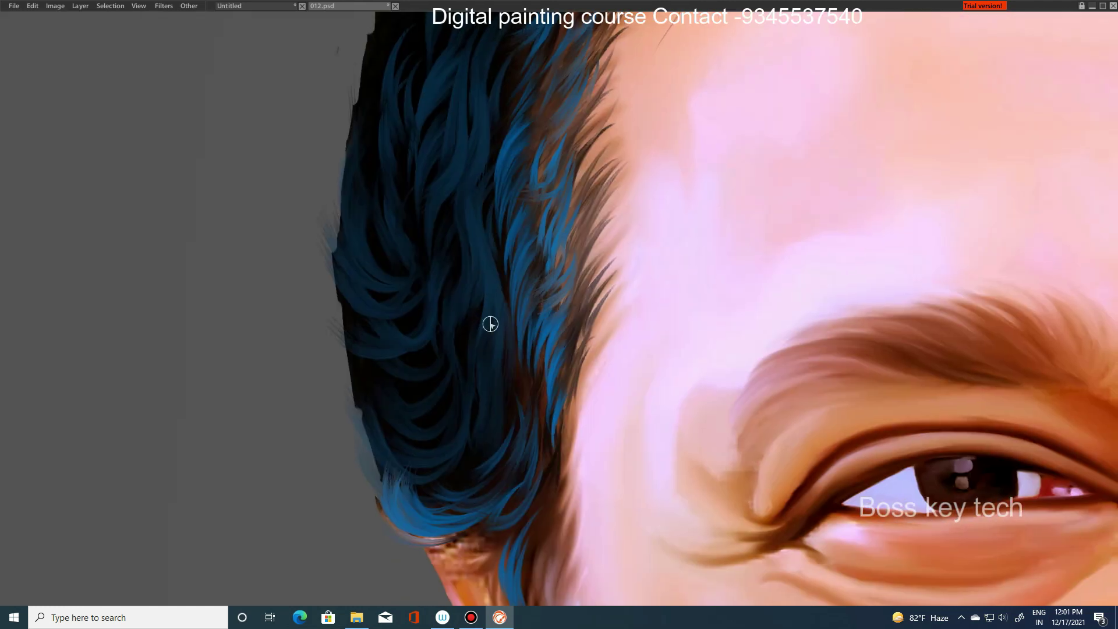
drag(490, 322, 493, 268)
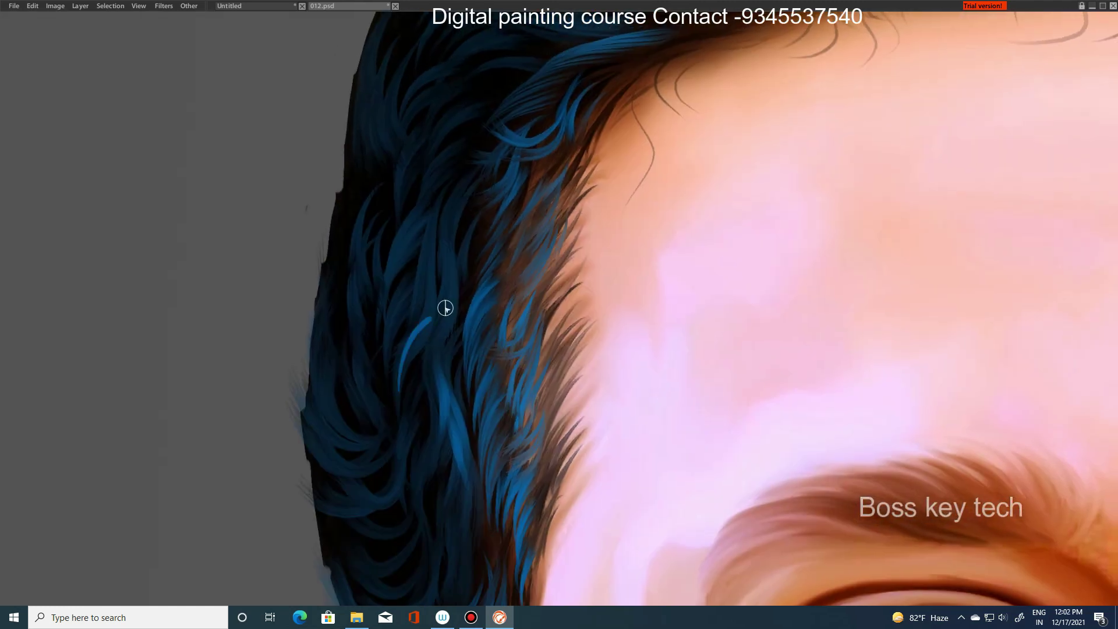
mouse_move(444, 307)
mouse_down()
mouse_move(423, 267)
mouse_move(365, 247)
mouse_up()
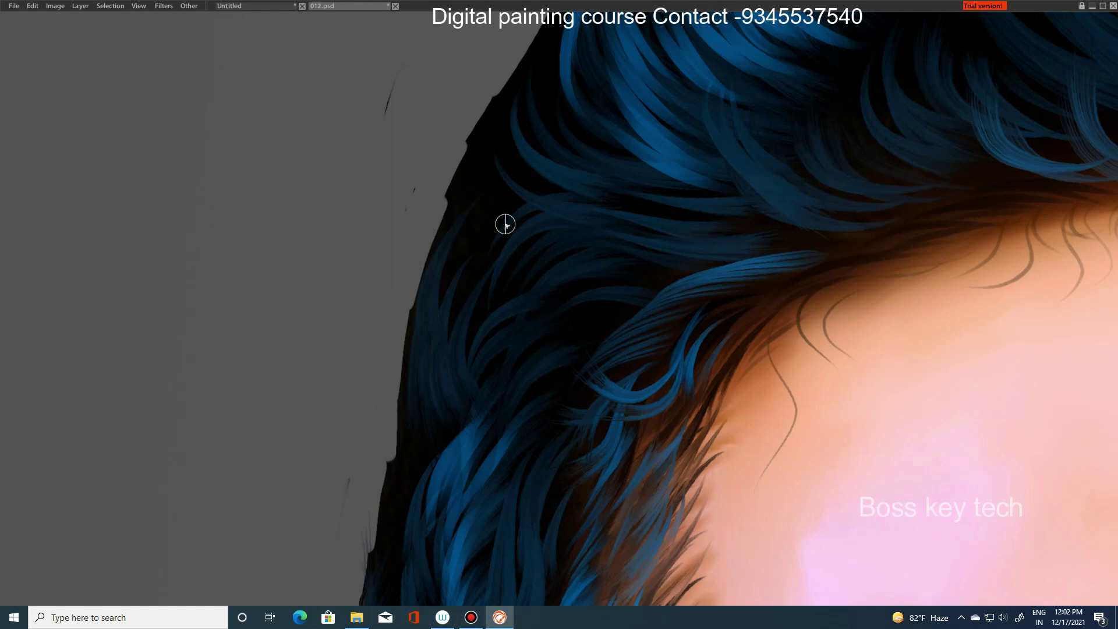
mouse_move(504, 225)
mouse_down()
mouse_move(562, 220)
mouse_move(571, 63)
mouse_move(620, 142)
mouse_move(444, 304)
mouse_move(465, 313)
mouse_move(444, 282)
mouse_move(574, 285)
mouse_up()
drag(655, 280, 719, 280)
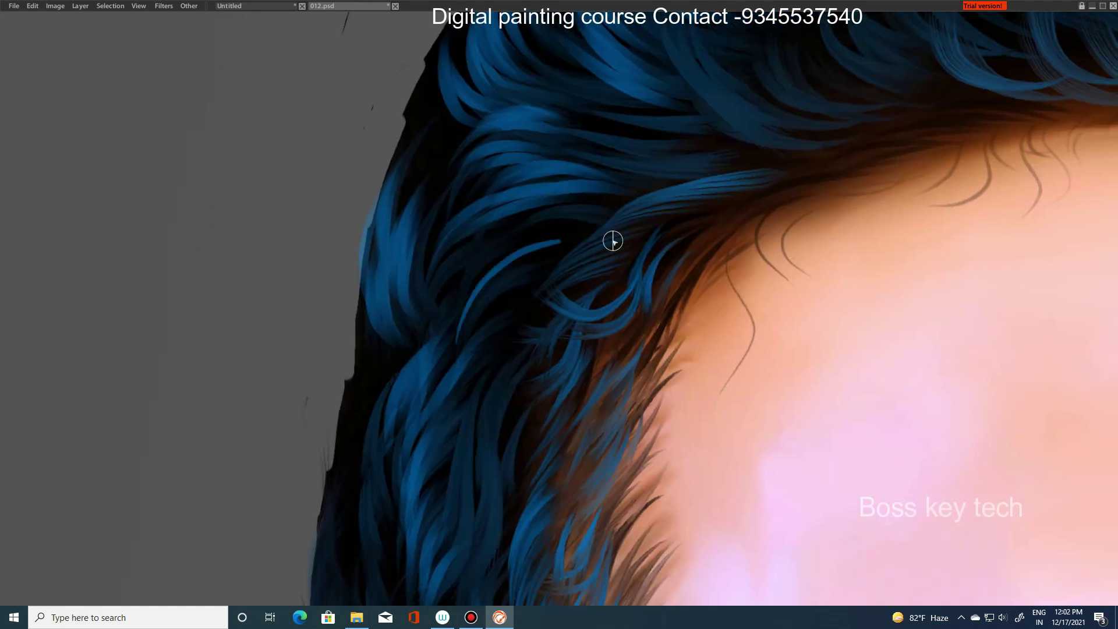
mouse_move(612, 240)
mouse_down()
mouse_move(654, 227)
mouse_move(576, 268)
mouse_up()
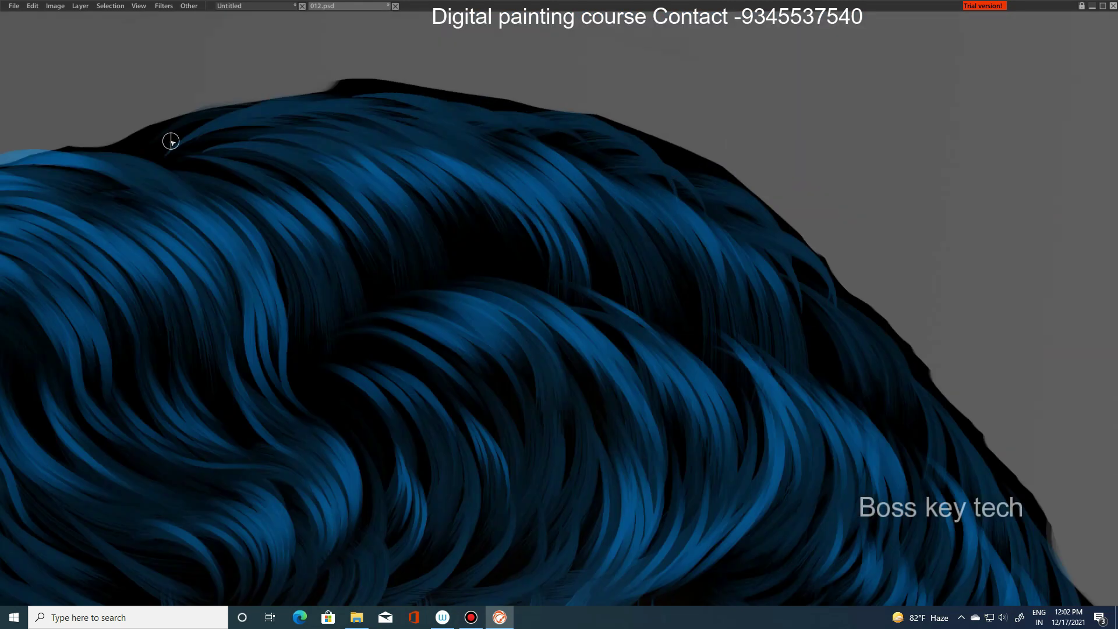
drag(170, 140, 311, 98)
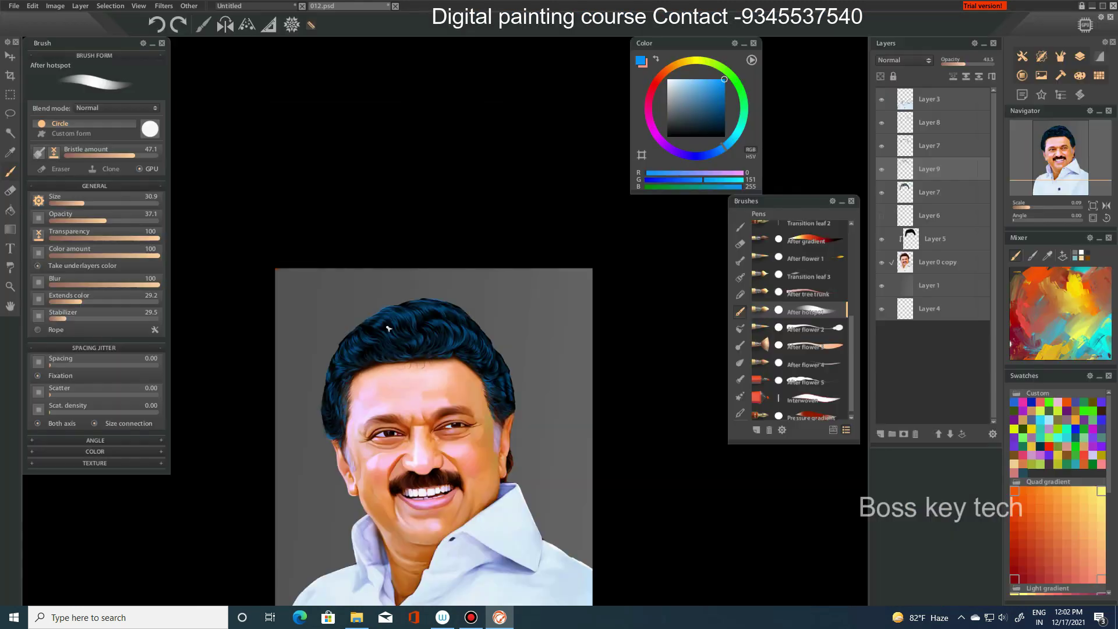
- Lower the blue hair-strands layer's opacity to soften the strands
click(881, 169)
click(955, 62)
drag(965, 64, 968, 66)
scroll(399, 341, up, 5)
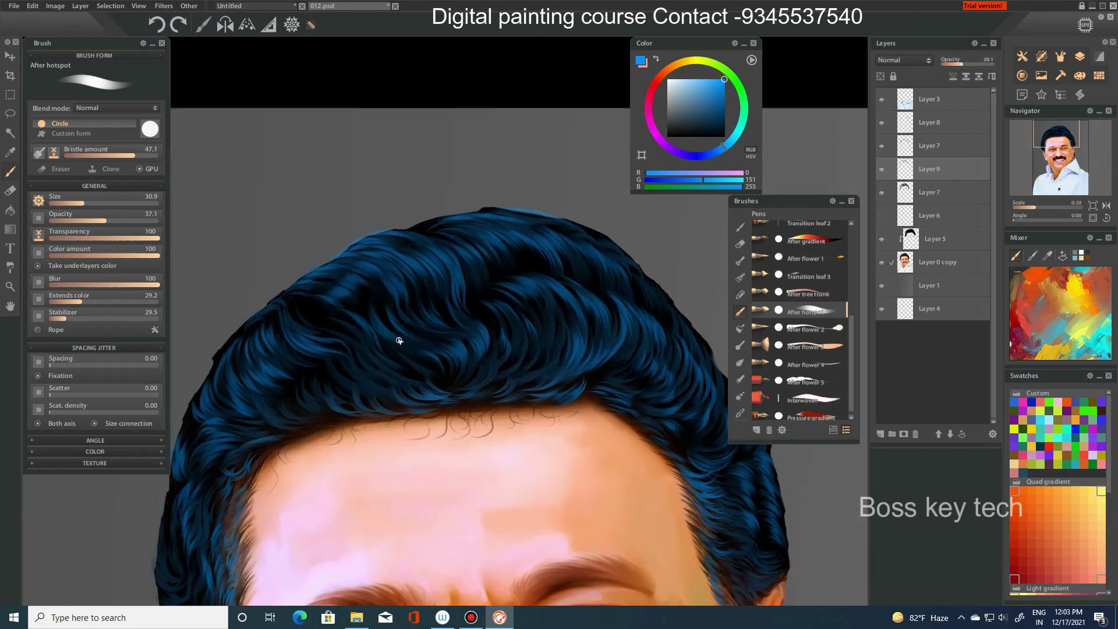
scroll(399, 341, down, 2)
scroll(399, 341, down, 2)
scroll(216, 324, up, 8)
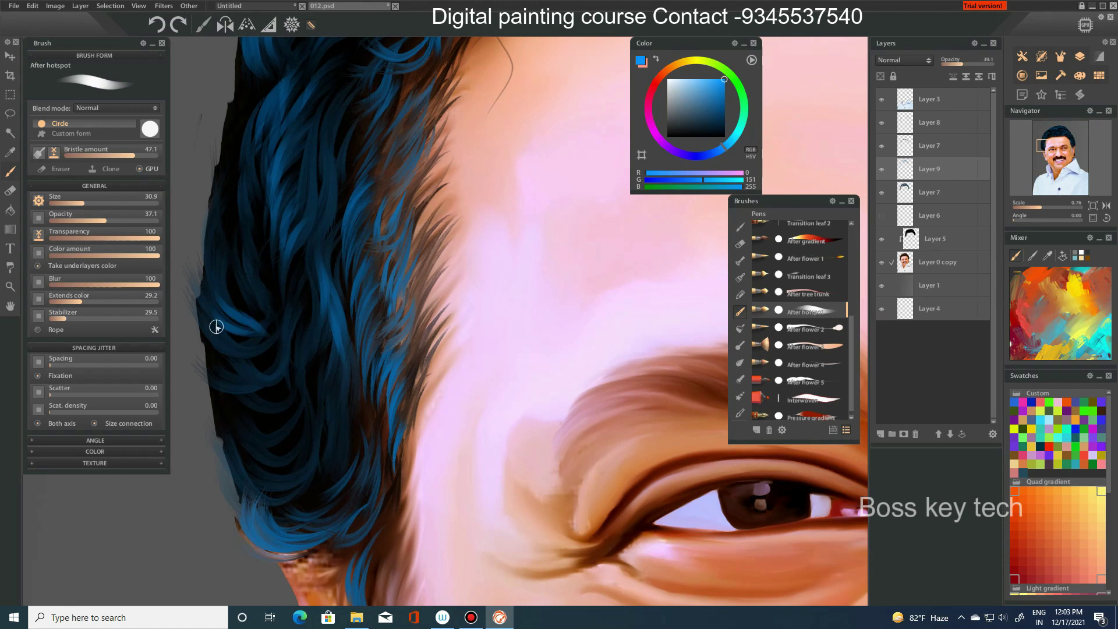
scroll(330, 204, down, 5)
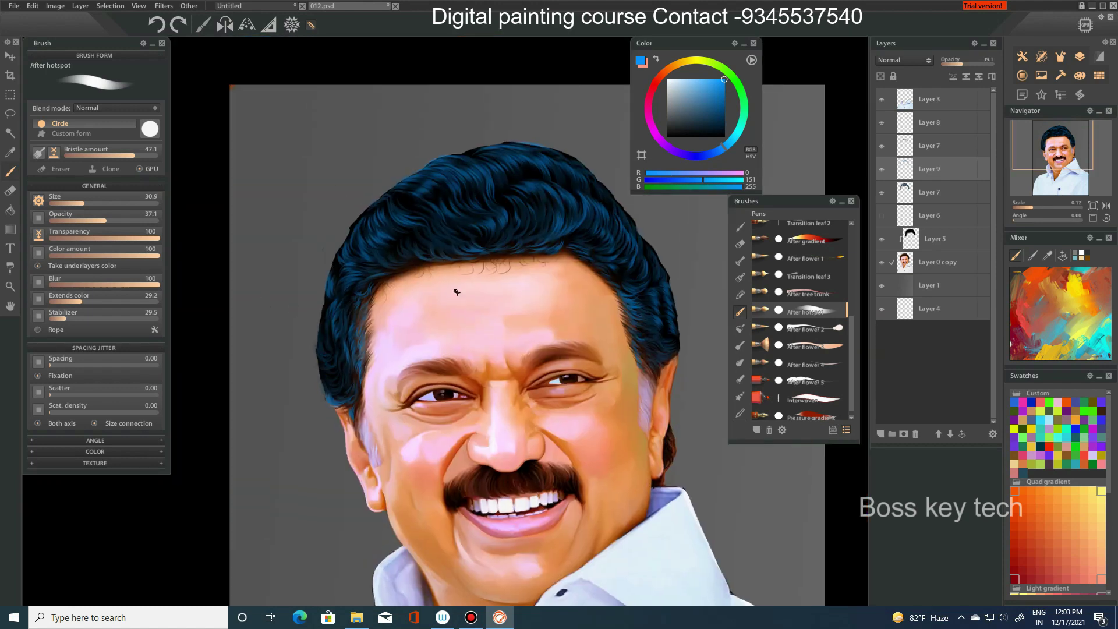
scroll(331, 374, up, 8)
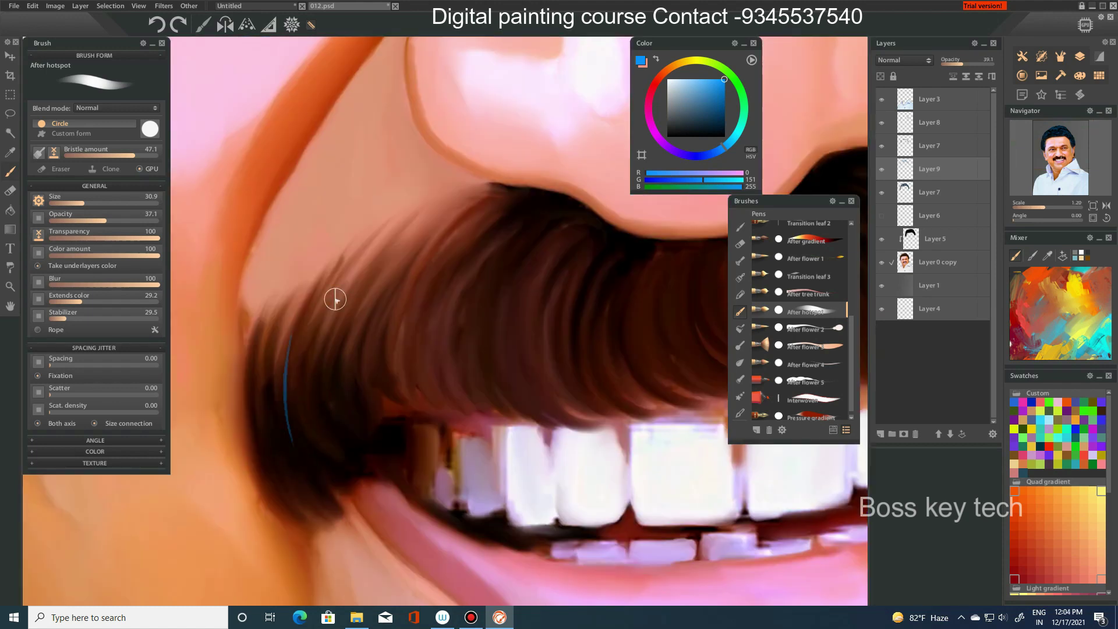
- Paint curved blue sheen strokes across the mustache from left to right
drag(296, 376, 285, 437)
mouse_move(309, 320)
mouse_down()
mouse_move(318, 374)
mouse_move(445, 280)
mouse_up()
drag(370, 379, 439, 273)
mouse_move(415, 363)
mouse_down()
mouse_move(460, 265)
mouse_move(475, 259)
mouse_up()
drag(474, 357, 547, 241)
mouse_move(513, 359)
mouse_down()
mouse_move(559, 250)
mouse_move(603, 250)
mouse_up()
mouse_move(559, 358)
mouse_down()
mouse_move(599, 238)
mouse_move(606, 265)
mouse_up()
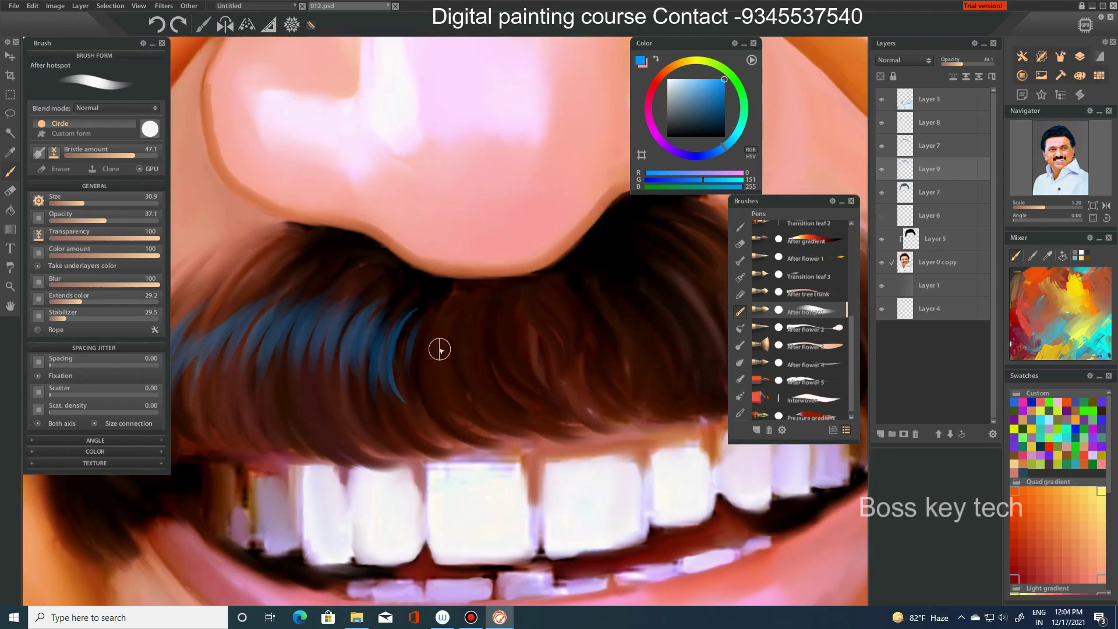
mouse_move(467, 302)
mouse_down()
mouse_move(501, 379)
mouse_move(531, 306)
mouse_up()
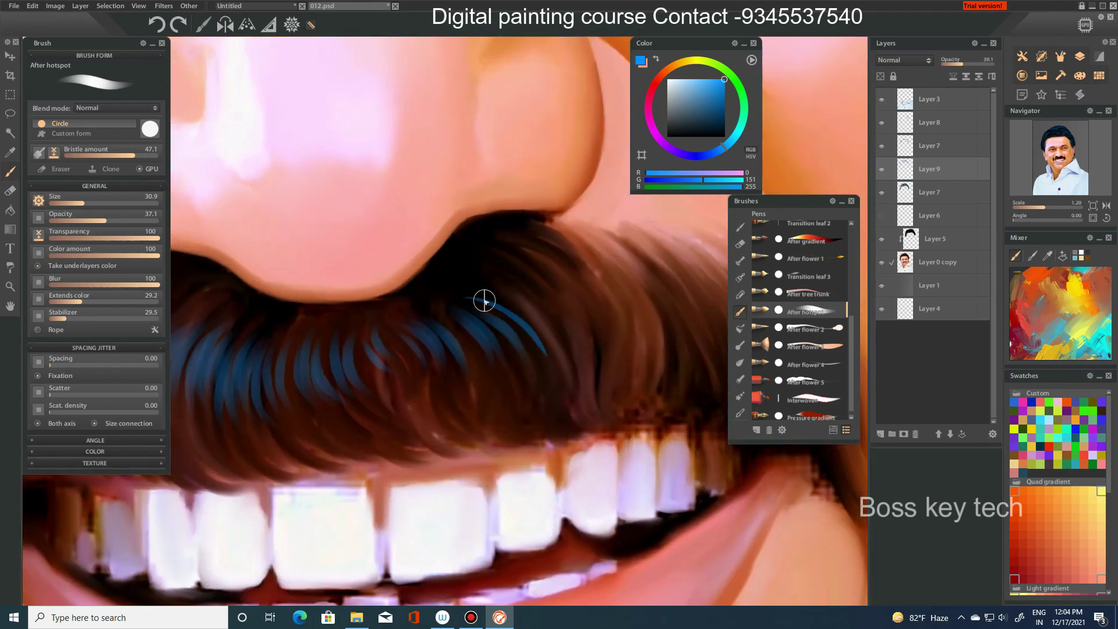
mouse_move(485, 301)
mouse_down()
mouse_move(543, 309)
mouse_move(597, 379)
mouse_move(632, 377)
mouse_move(639, 350)
mouse_up()
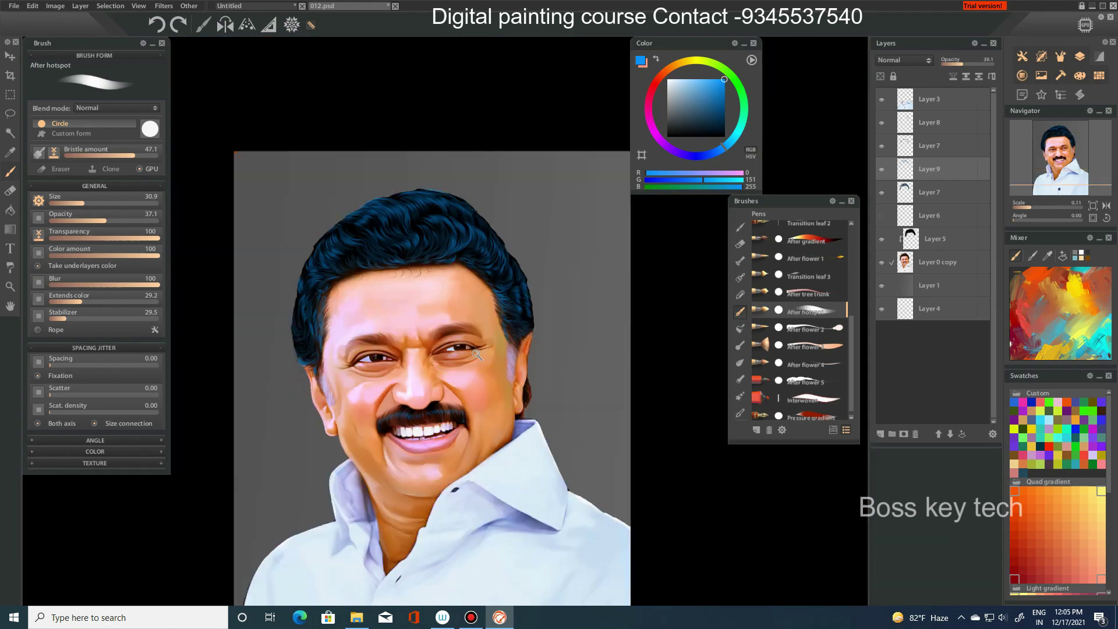
- Zoom in to check the mustache and add a thin blue stroke on the eyebrow
drag(477, 354, 479, 318)
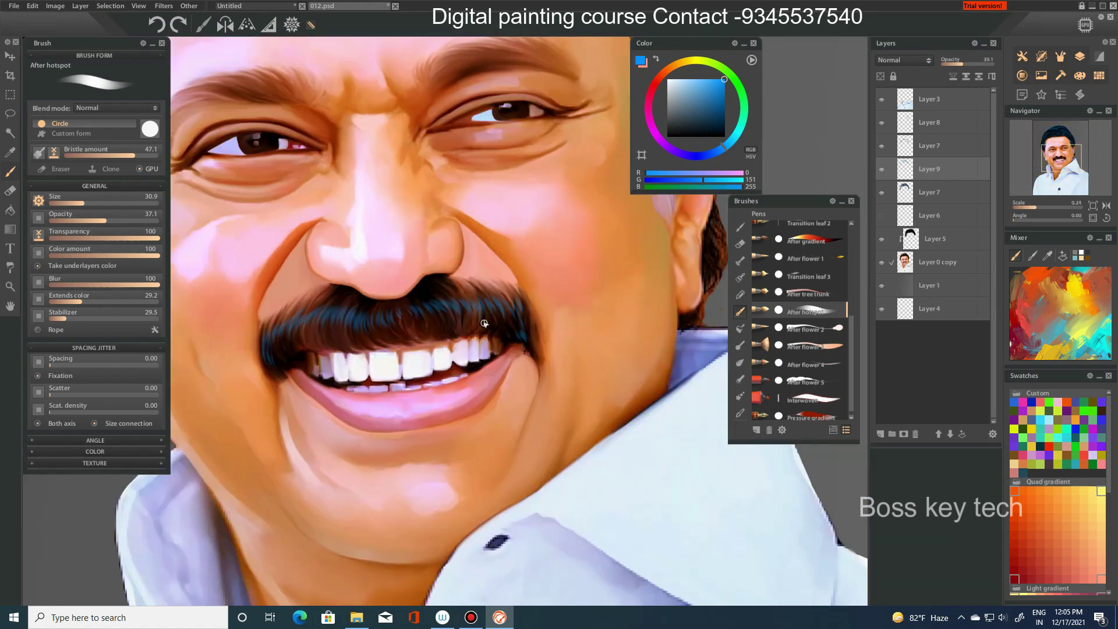
mouse_move(468, 299)
mouse_down()
mouse_move(436, 319)
mouse_move(554, 355)
mouse_up()
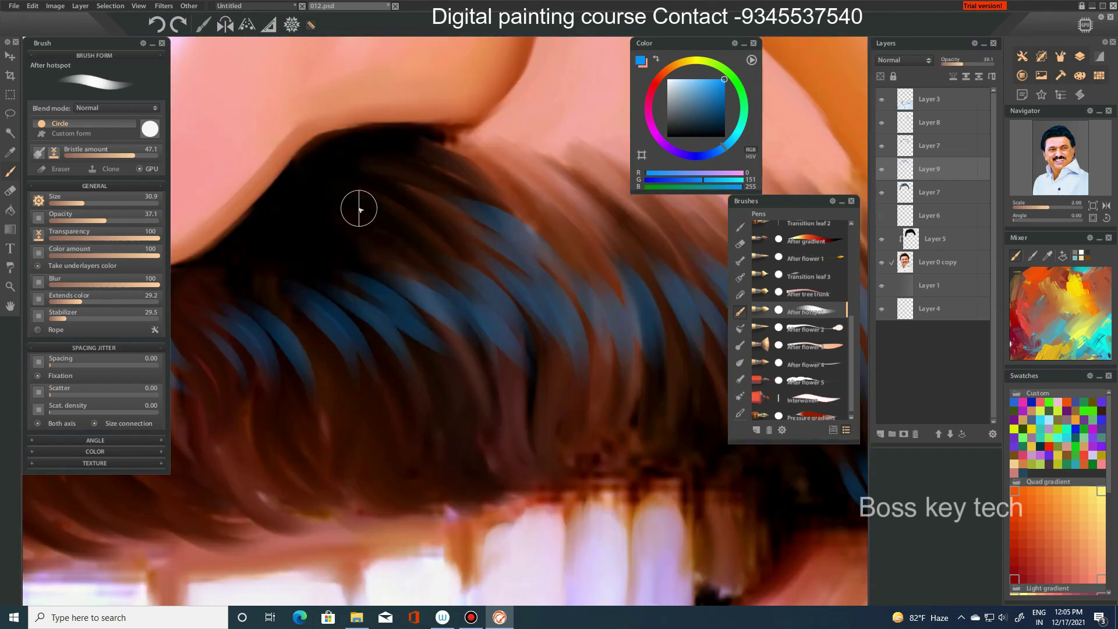
drag(429, 280, 387, 292)
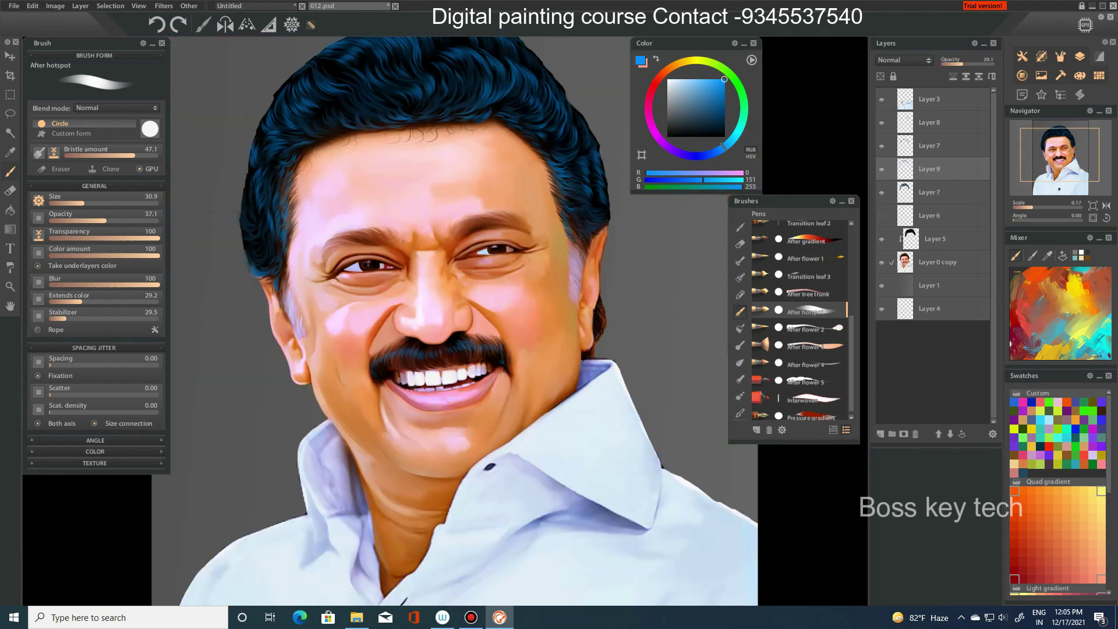
drag(441, 416, 491, 415)
click(482, 420)
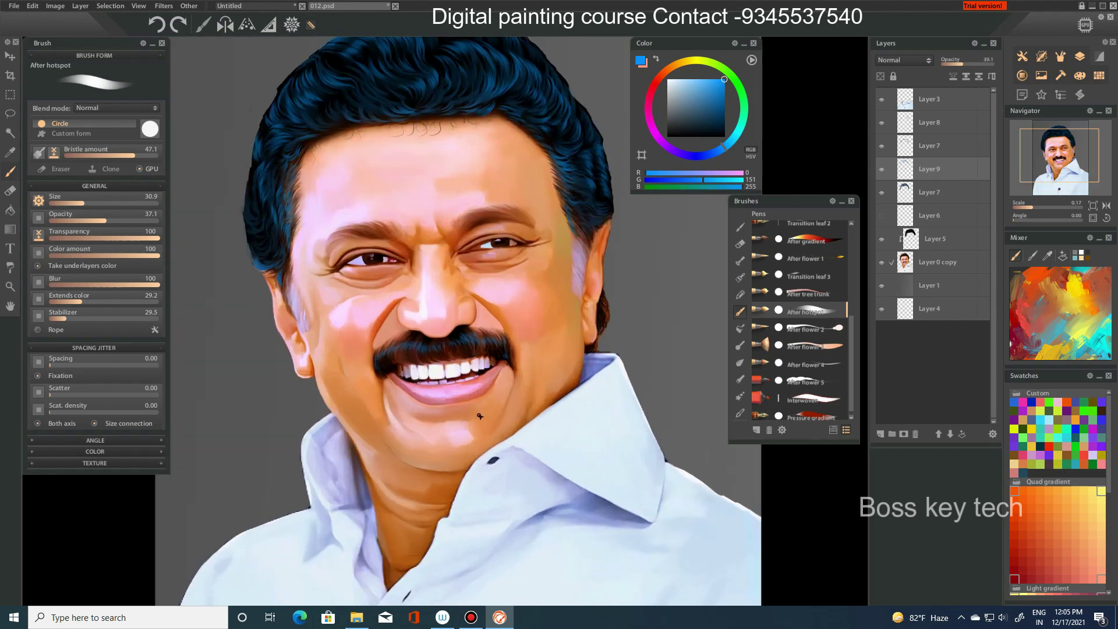
scroll(489, 376, up, 3)
scroll(513, 206, up, 3)
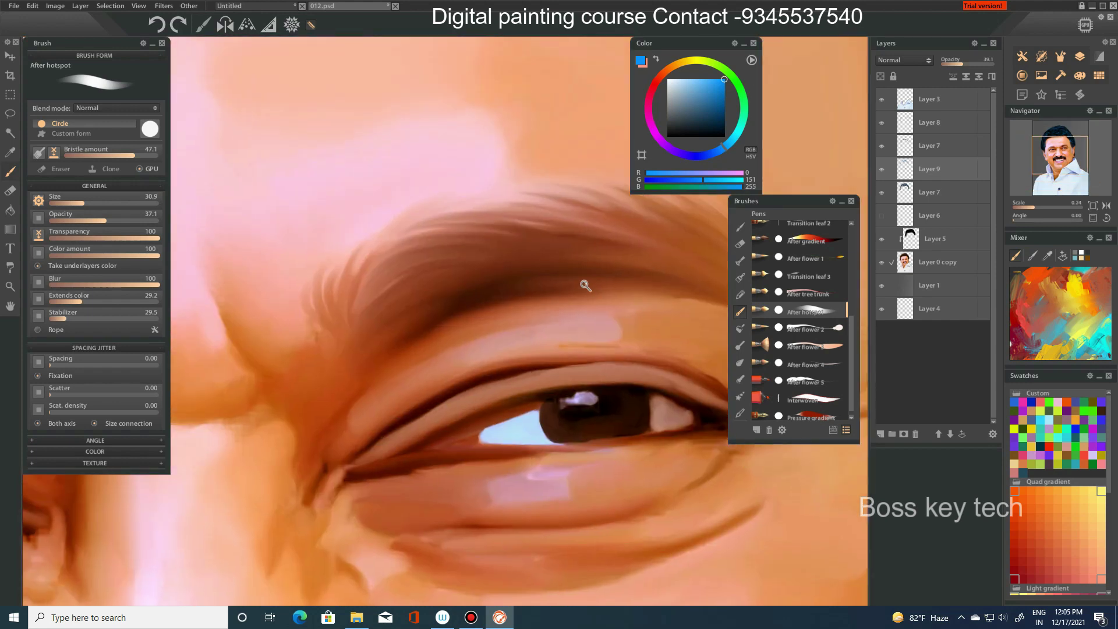
drag(404, 286, 528, 272)
scroll(658, 282, down, 5)
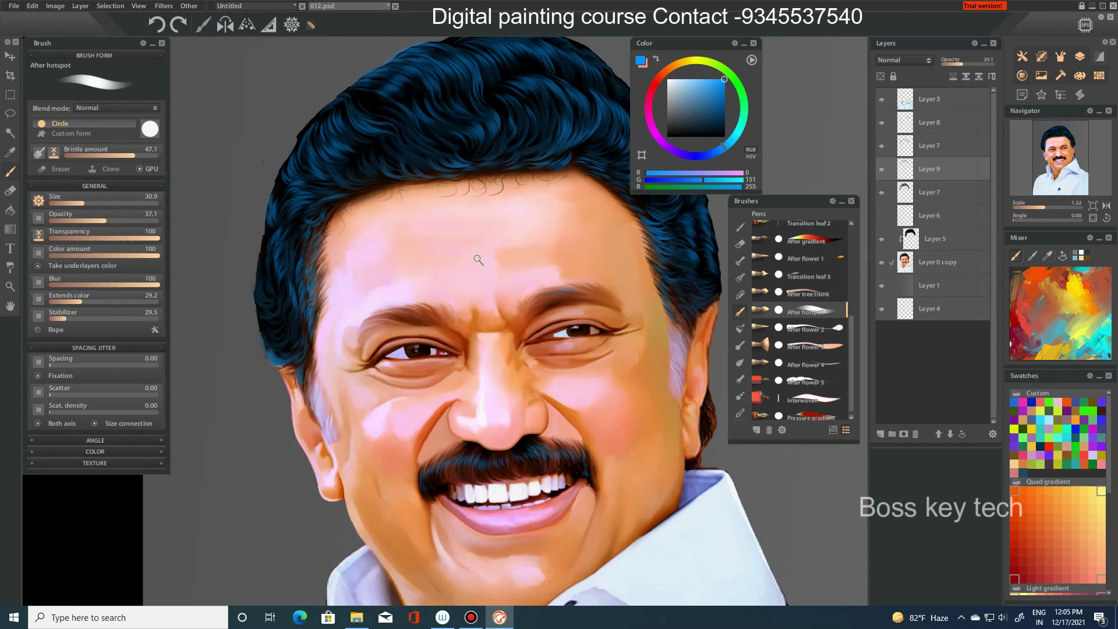
click(515, 282)
scroll(511, 288, down, 3)
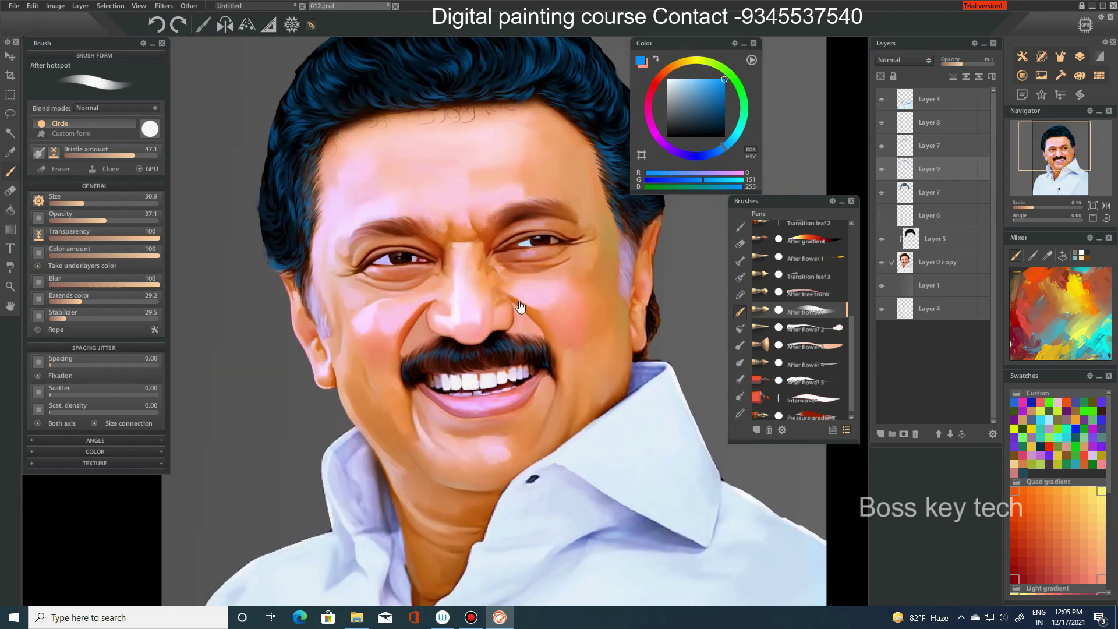
scroll(508, 280, down, 2)
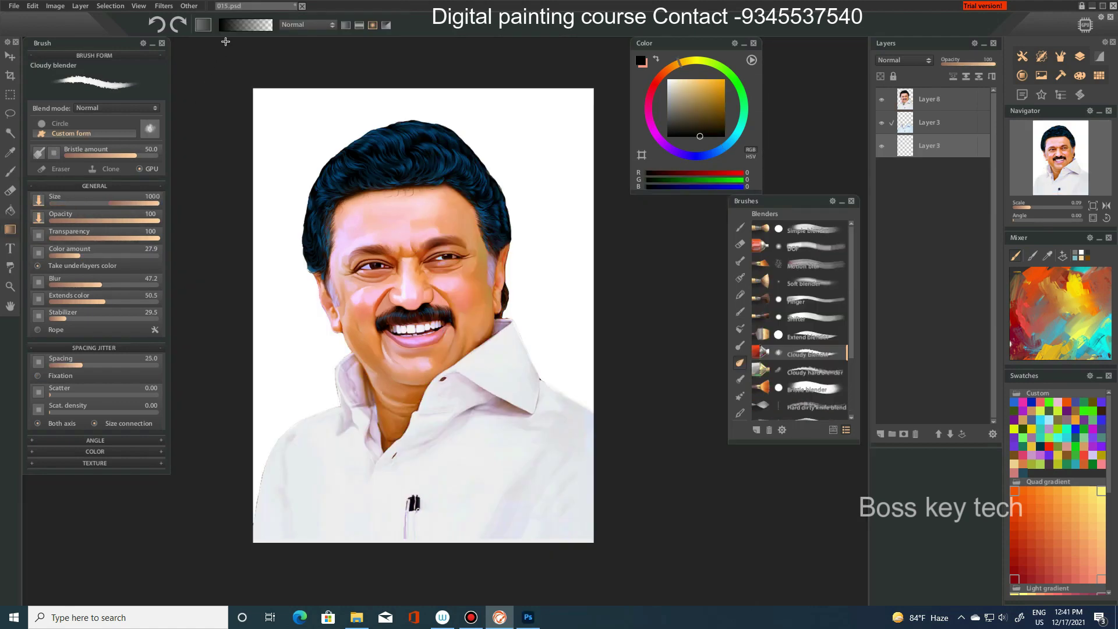
- Fill the background with a red-to-black gradient extending toward the right
click(245, 25)
click(249, 112)
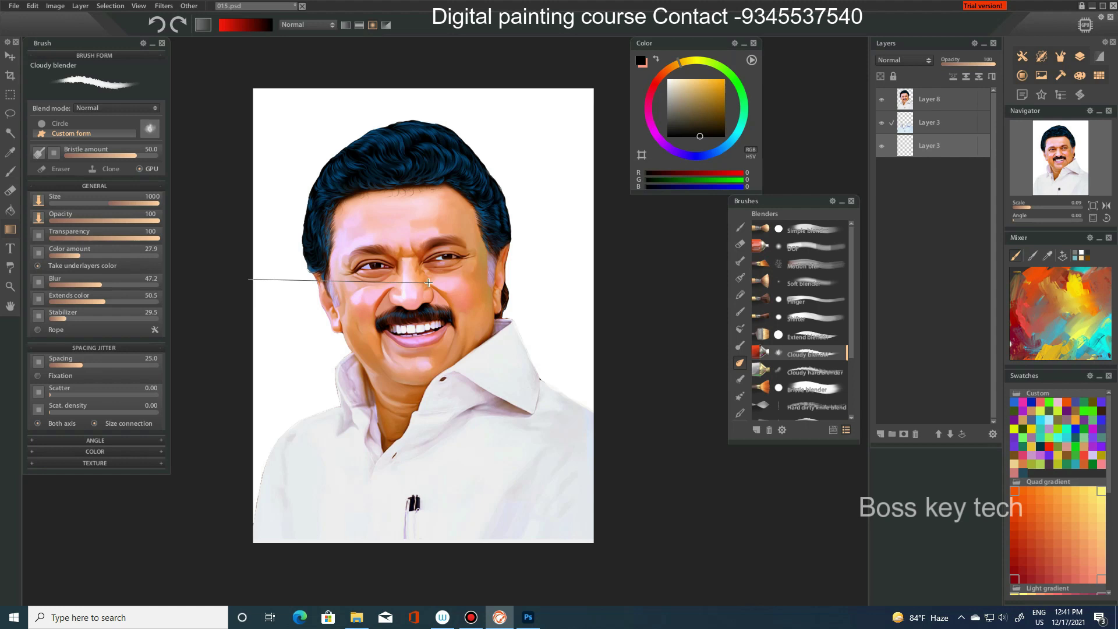
drag(249, 279, 428, 282)
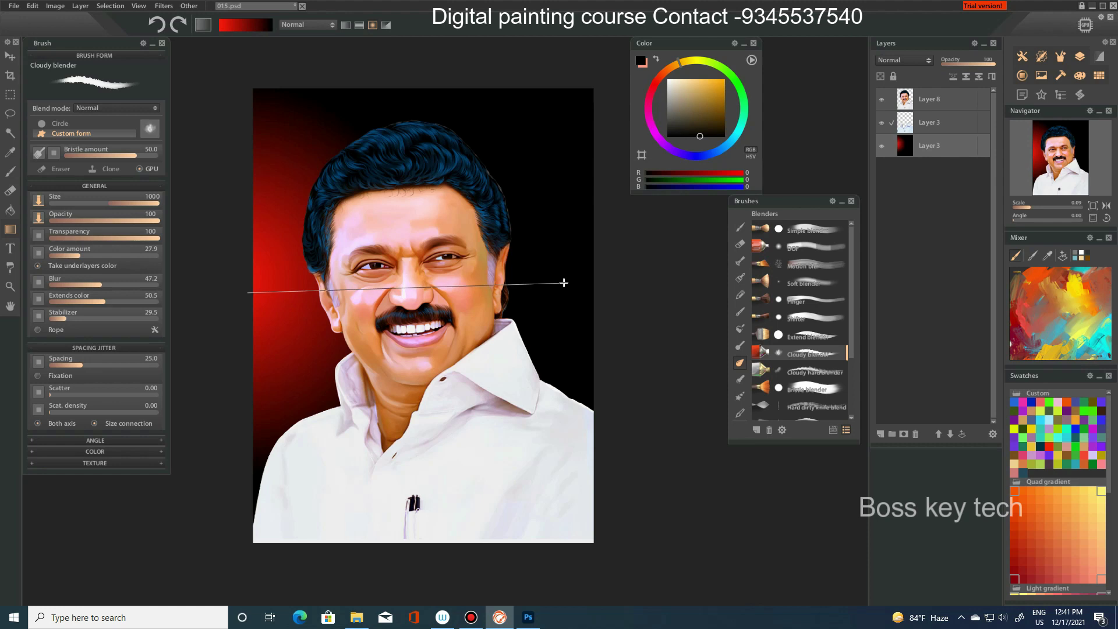
drag(564, 283, 564, 283)
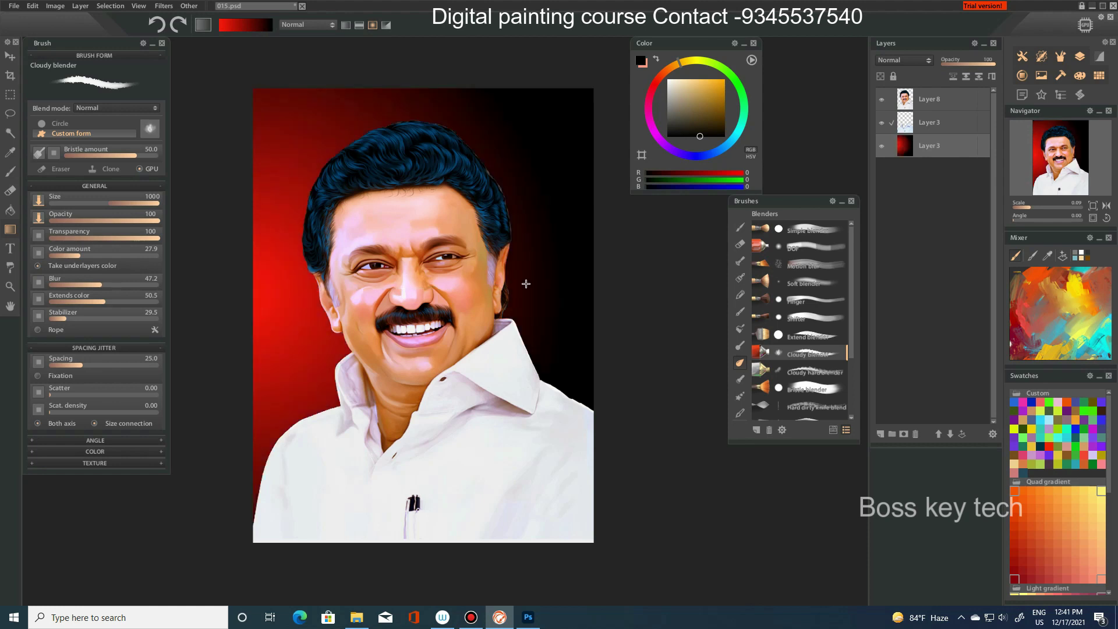
drag(686, 291, 711, 286)
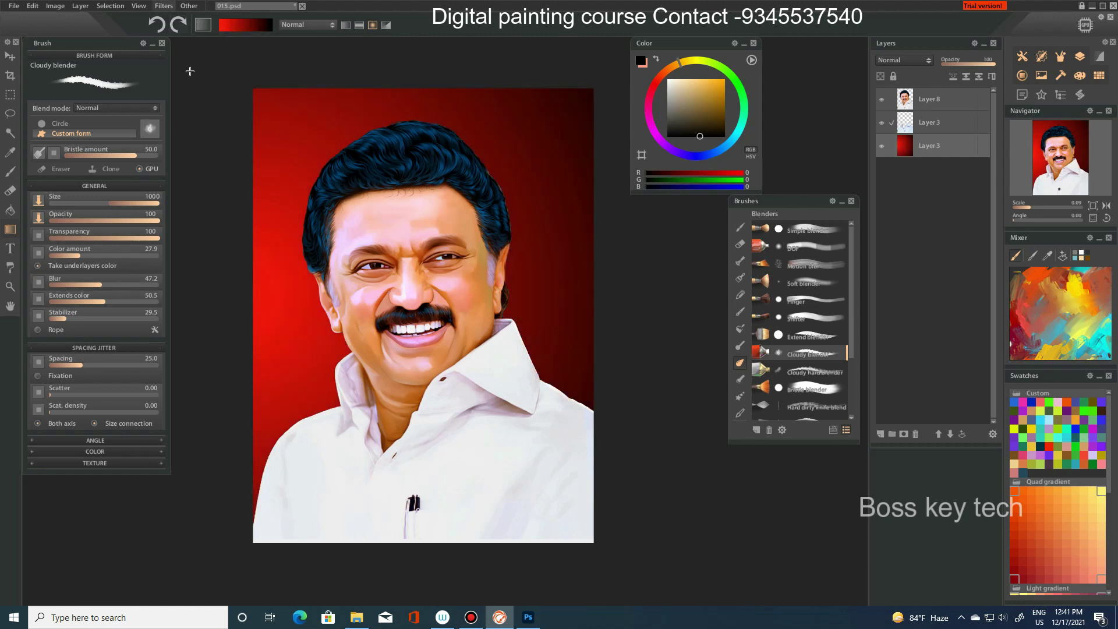
- On a new layer, set up a black-to-transparent gradient with its stop recoloured orange
click(882, 434)
click(245, 24)
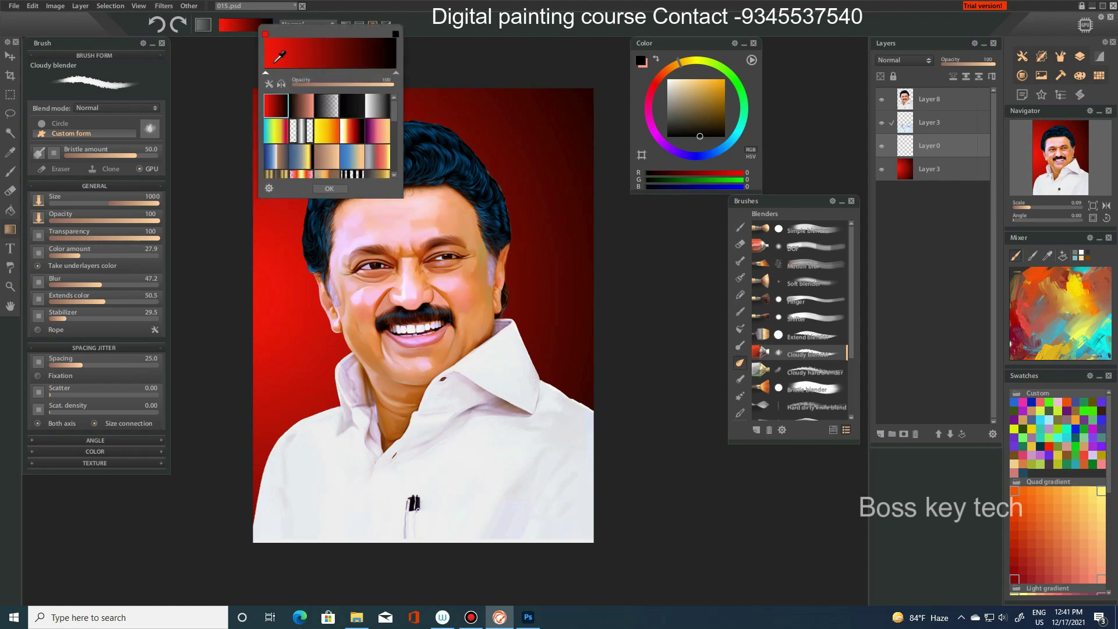
click(332, 110)
click(266, 36)
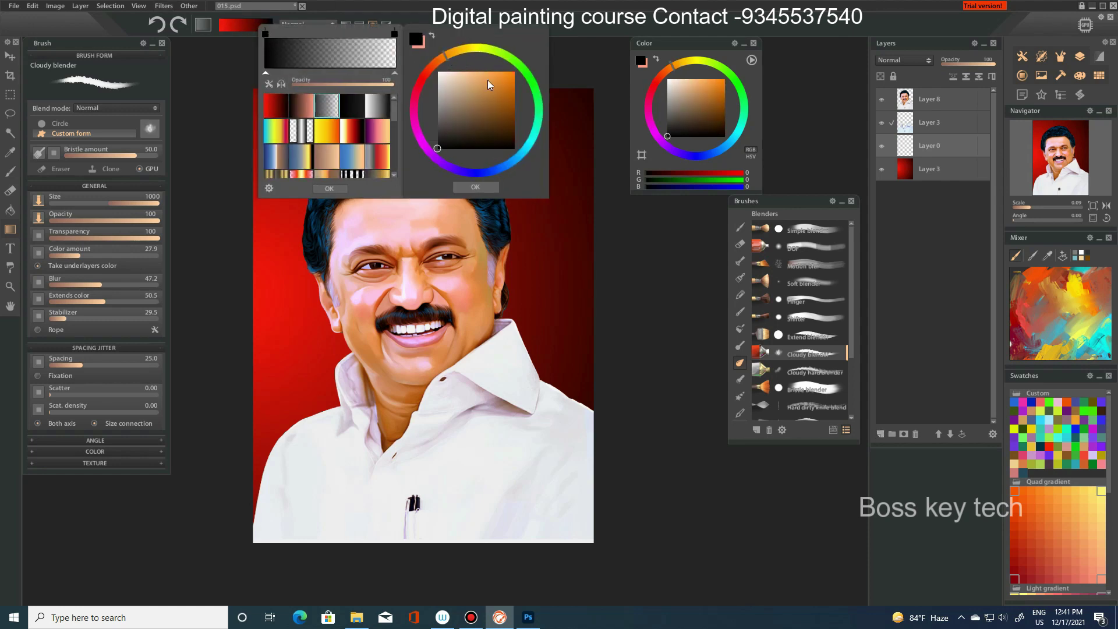
drag(510, 94, 514, 73)
click(476, 186)
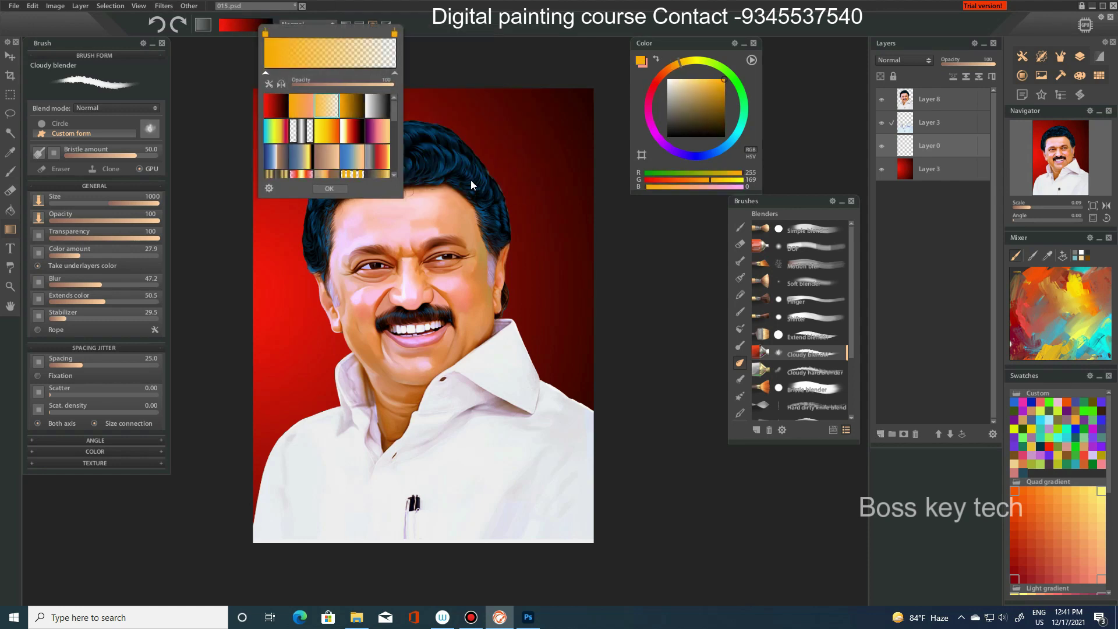
click(329, 188)
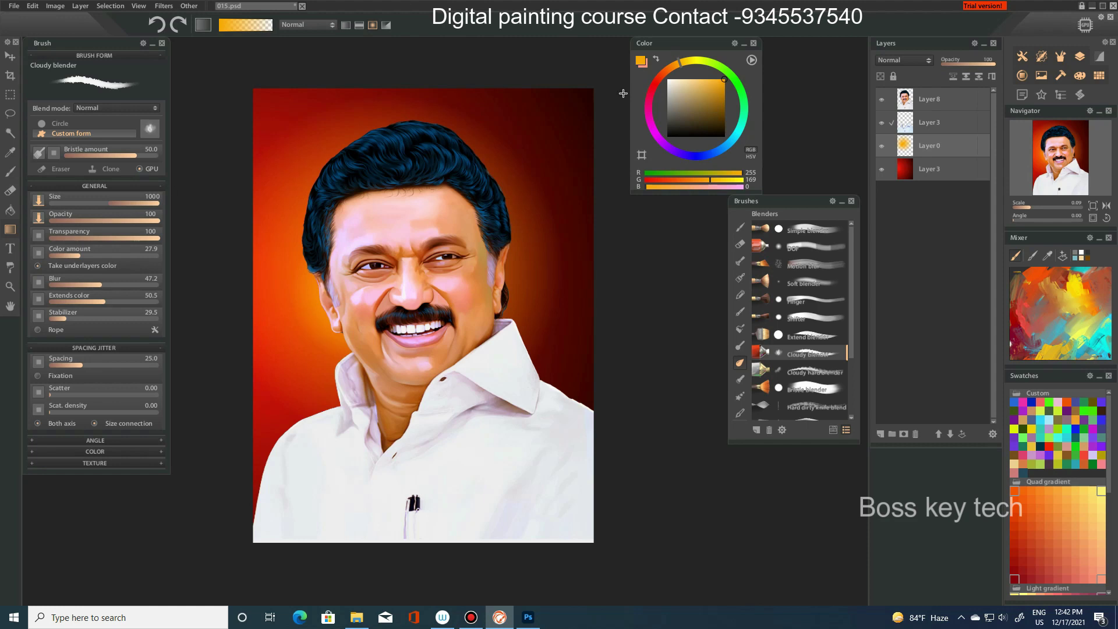
- Set the brush to black with zero colour amount and blend a streak into the red background
click(9, 171)
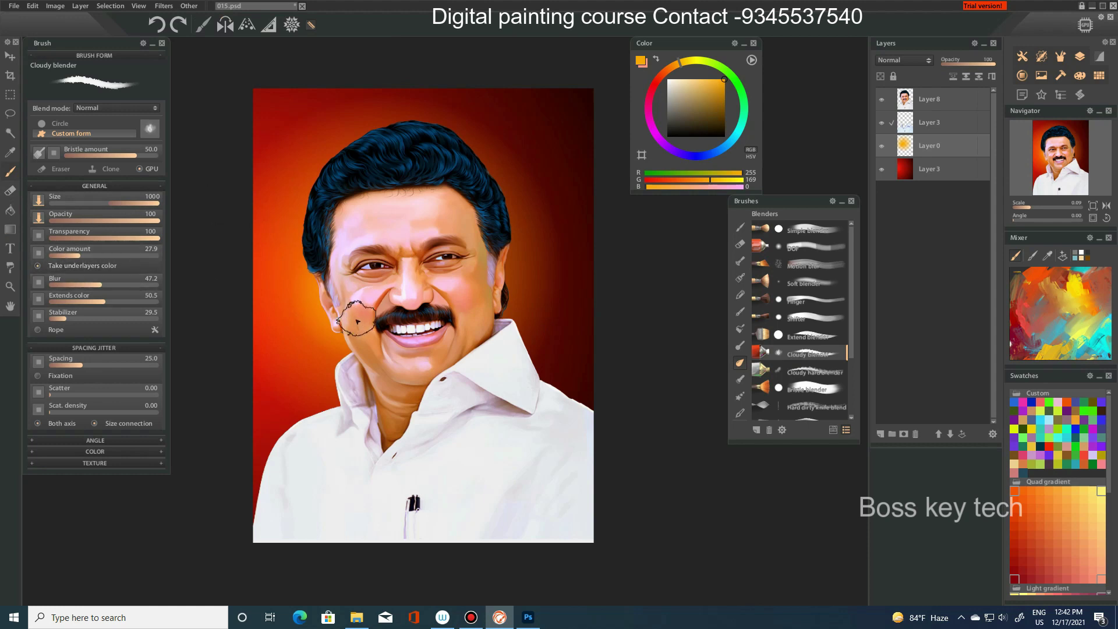
click(722, 138)
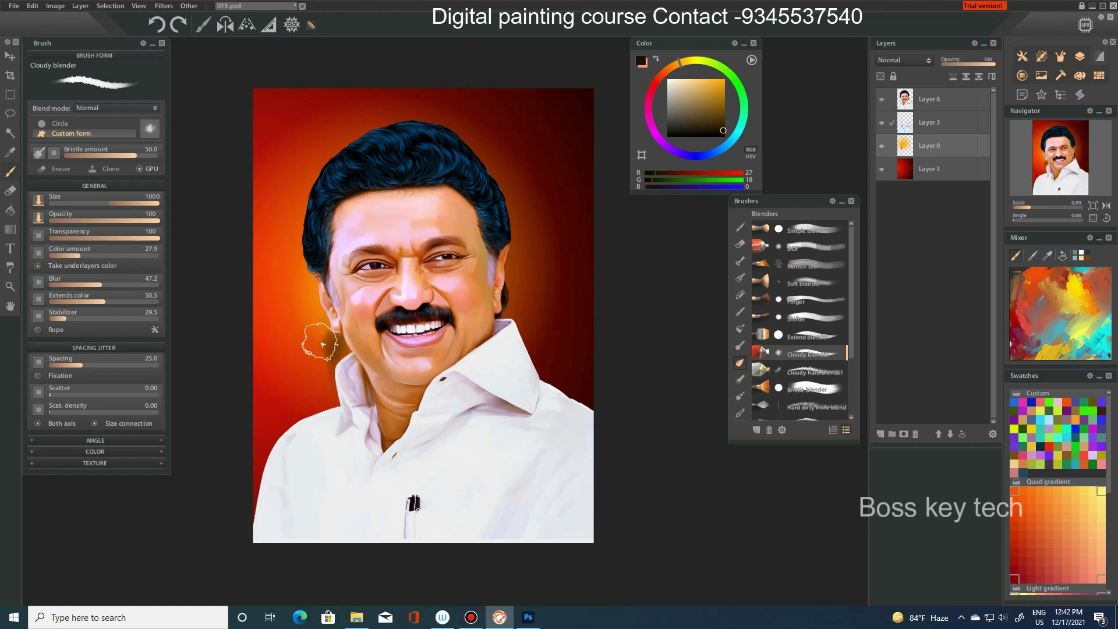
drag(93, 258, 48, 258)
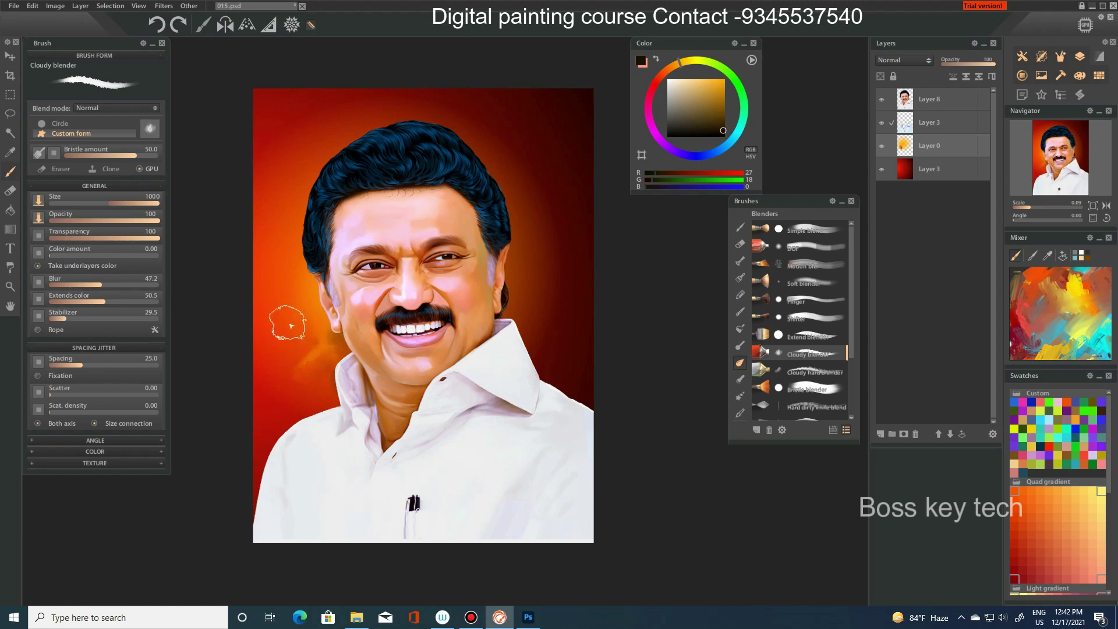
drag(285, 126, 282, 200)
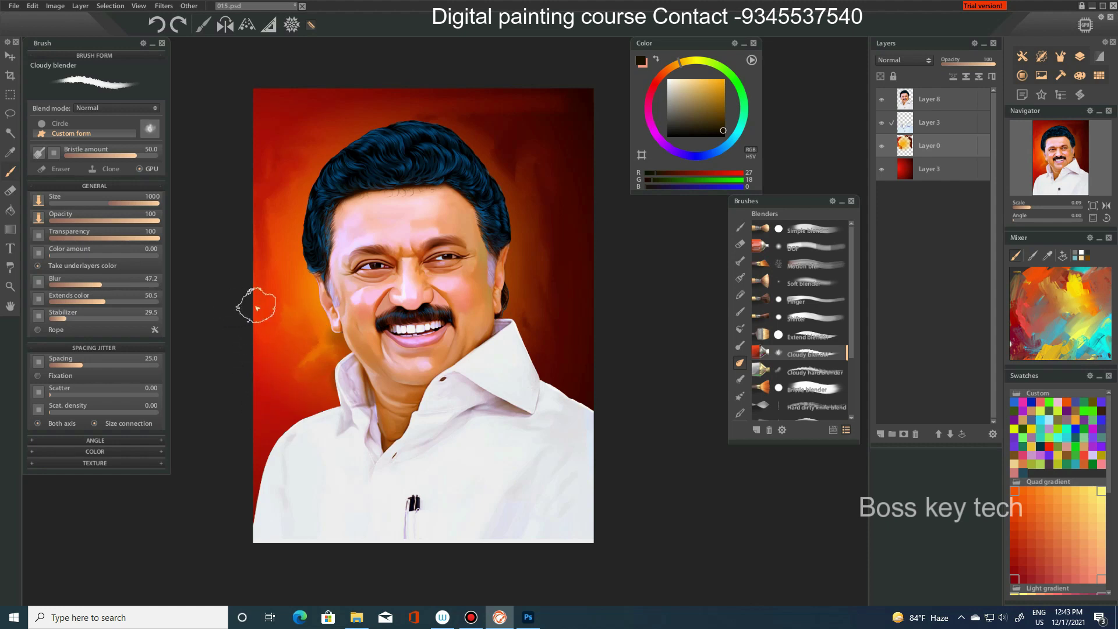
- Paint a dark stroke down the left edge and smudge it toward the hair and ear
drag(82, 257, 94, 257)
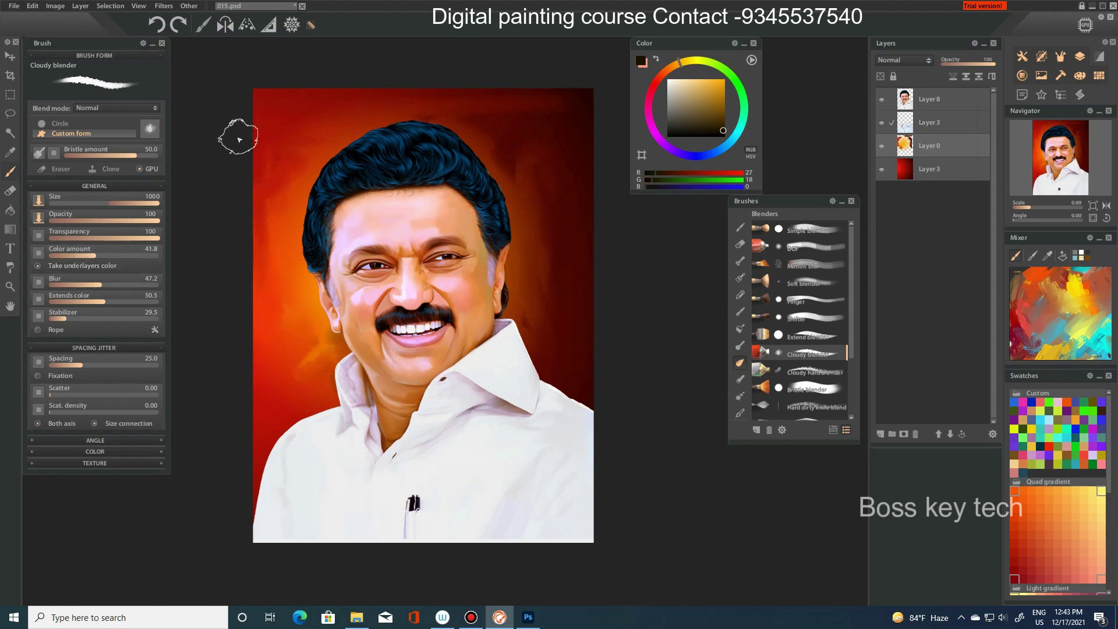
drag(237, 132, 257, 382)
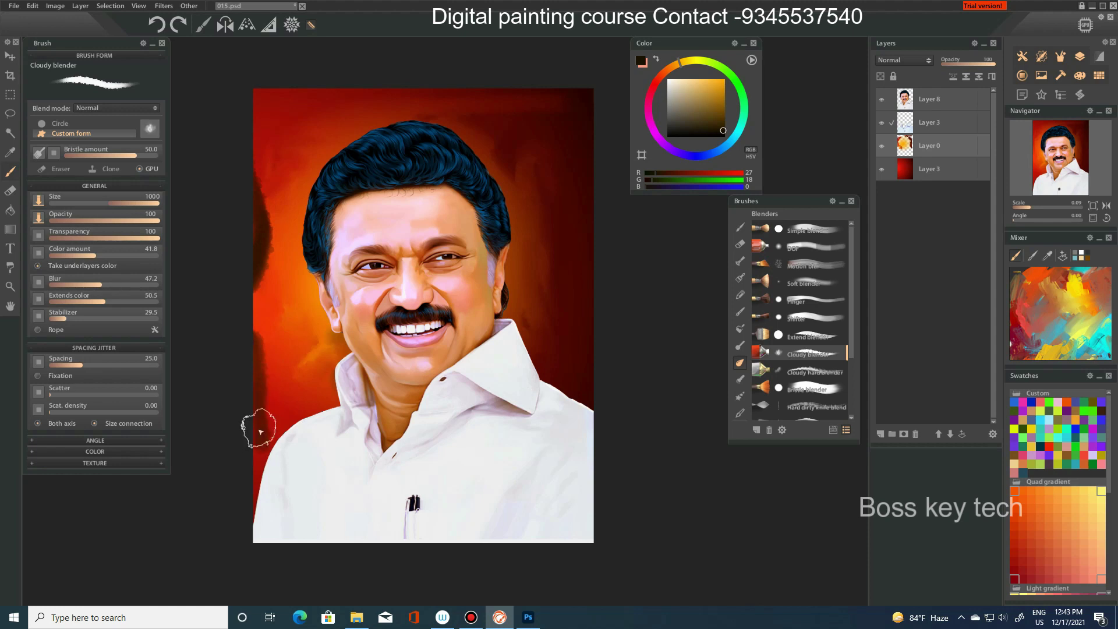
drag(86, 252, 49, 255)
mouse_move(282, 208)
mouse_down()
mouse_move(320, 242)
mouse_move(282, 242)
mouse_move(257, 270)
mouse_move(283, 225)
mouse_move(230, 263)
mouse_move(262, 332)
mouse_move(232, 312)
mouse_move(307, 317)
mouse_move(273, 231)
mouse_move(282, 443)
mouse_move(260, 379)
mouse_move(265, 505)
mouse_up()
mouse_move(254, 240)
mouse_down()
mouse_move(264, 137)
mouse_move(255, 113)
mouse_move(282, 254)
mouse_move(319, 308)
mouse_move(274, 180)
mouse_move(299, 111)
mouse_move(252, 289)
mouse_move(267, 332)
mouse_move(278, 305)
mouse_move(335, 332)
mouse_move(421, 272)
mouse_move(247, 365)
mouse_move(335, 357)
mouse_move(263, 358)
mouse_move(303, 286)
mouse_move(303, 349)
mouse_move(336, 352)
mouse_move(279, 352)
mouse_move(254, 369)
mouse_move(291, 395)
mouse_move(289, 374)
mouse_move(311, 357)
mouse_move(348, 352)
mouse_move(272, 477)
mouse_up()
click(91, 251)
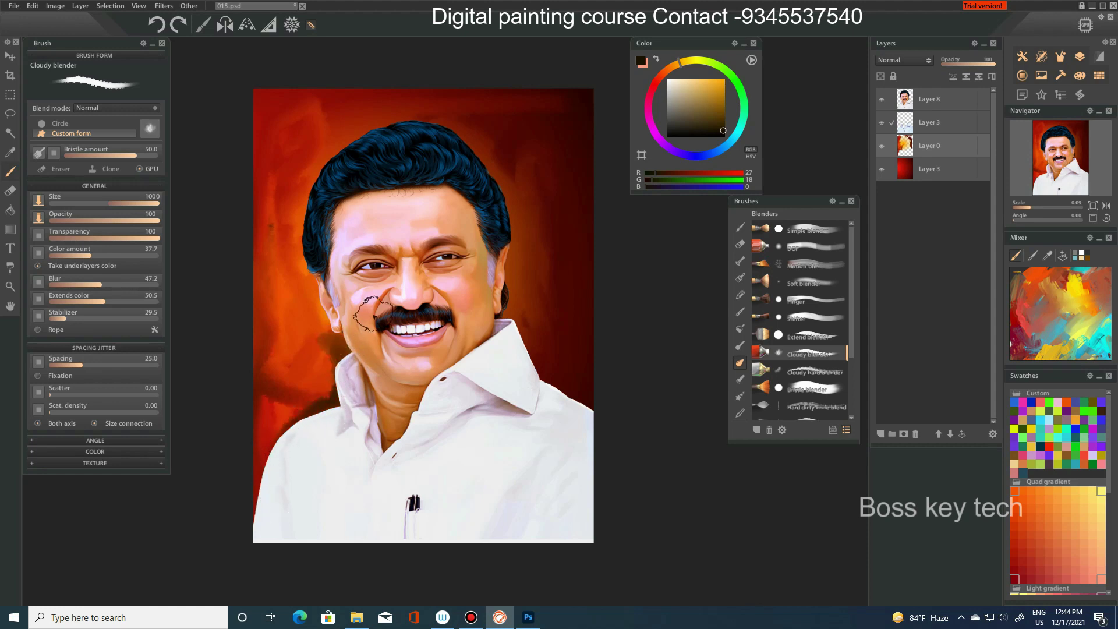
drag(79, 253, 49, 253)
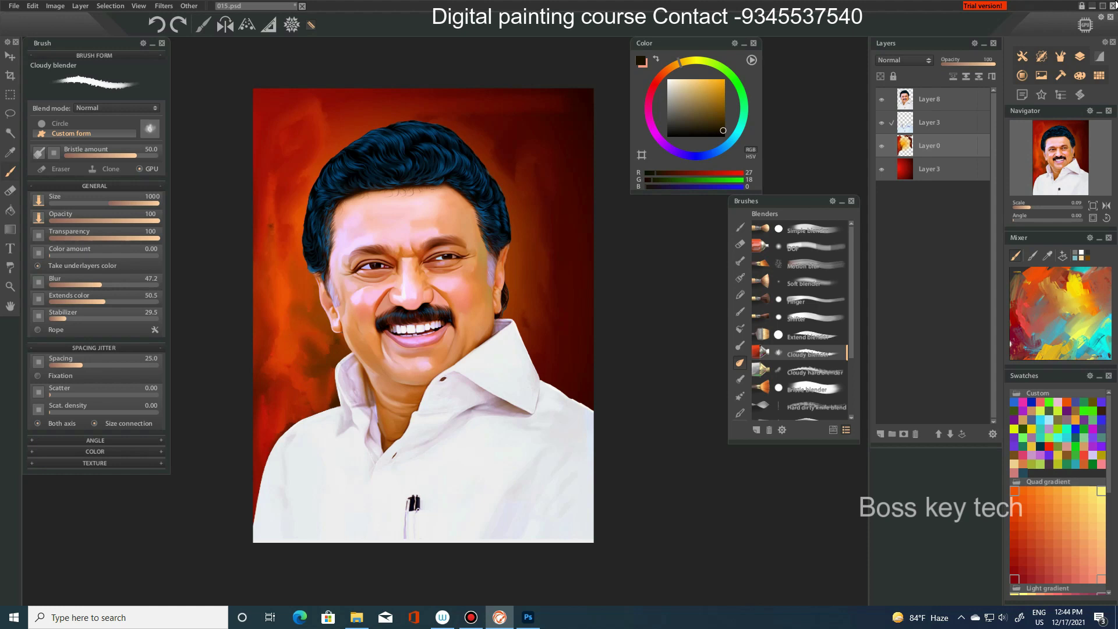
- Fade the red background layer's opacity to about 45 so it turns pale pink
click(881, 169)
click(881, 170)
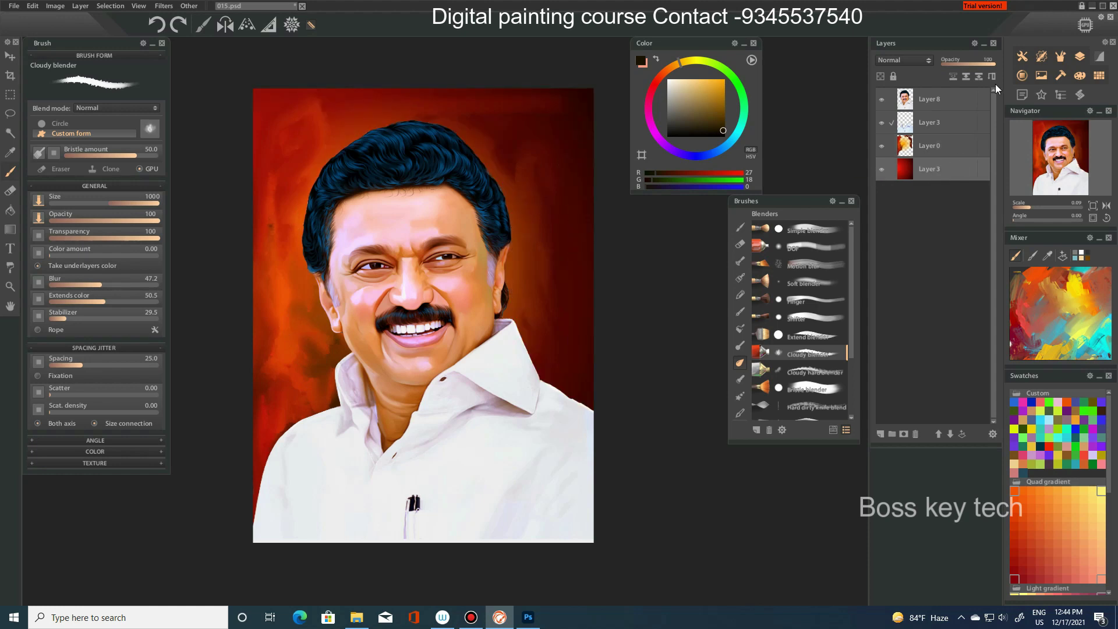
drag(969, 62, 965, 61)
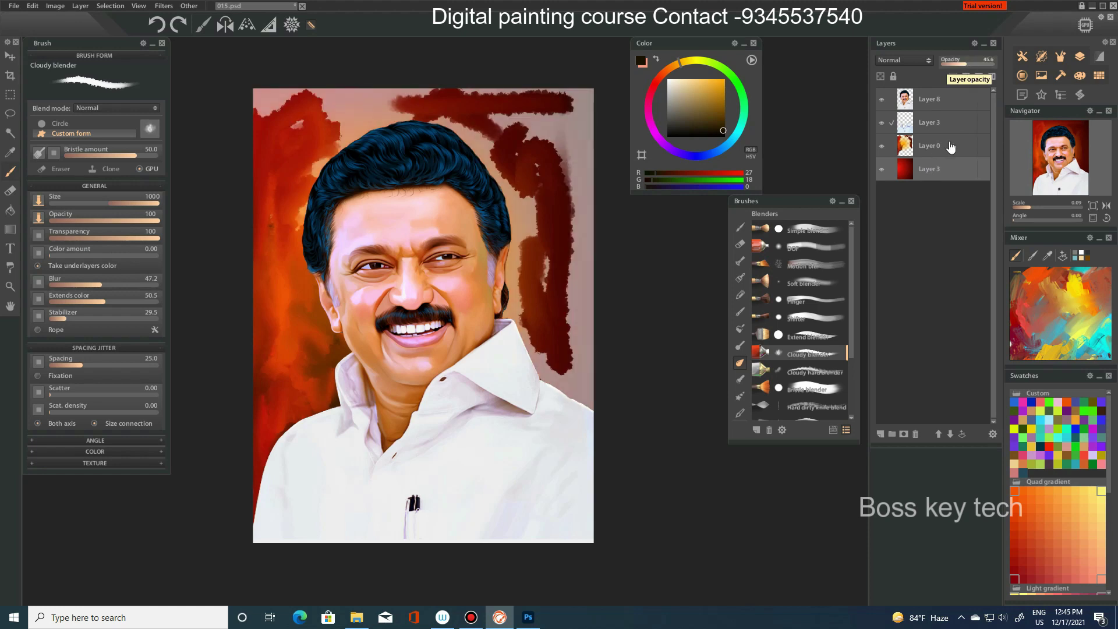
click(936, 152)
click(963, 66)
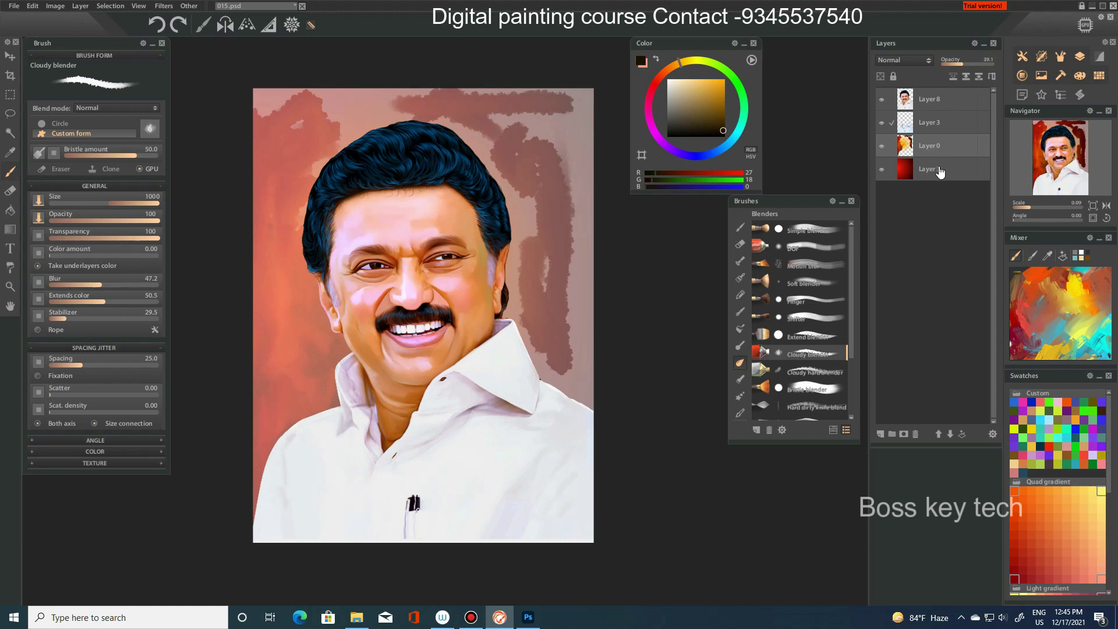
click(968, 64)
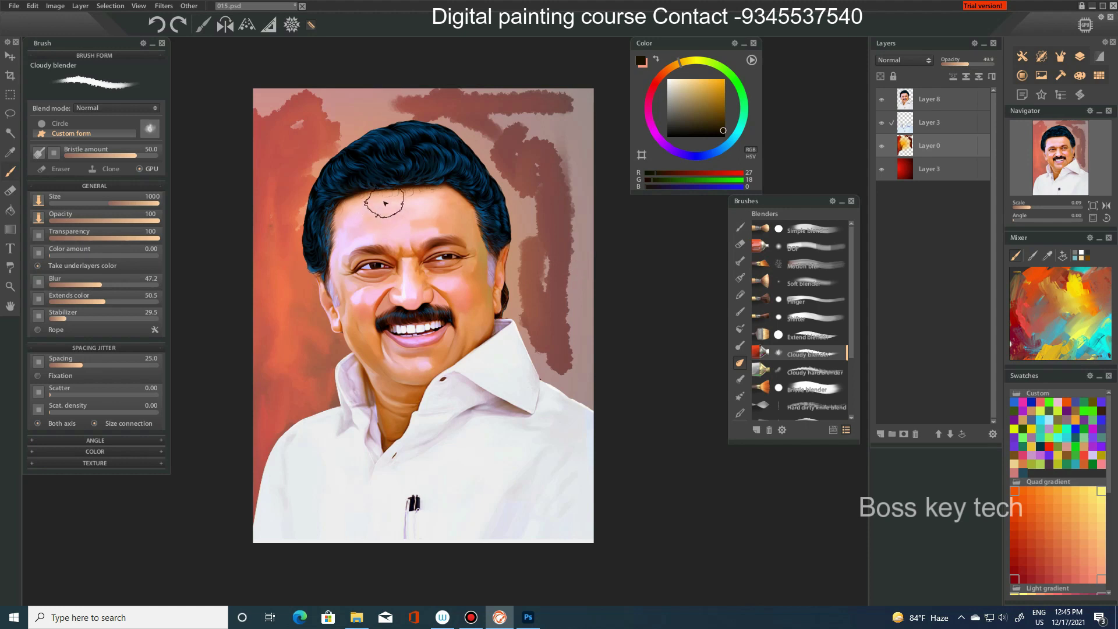
- Smudge the top-left patches and dark brown strokes along the top edge and collar
mouse_move(266, 113)
mouse_down()
mouse_move(323, 139)
mouse_move(271, 217)
mouse_up()
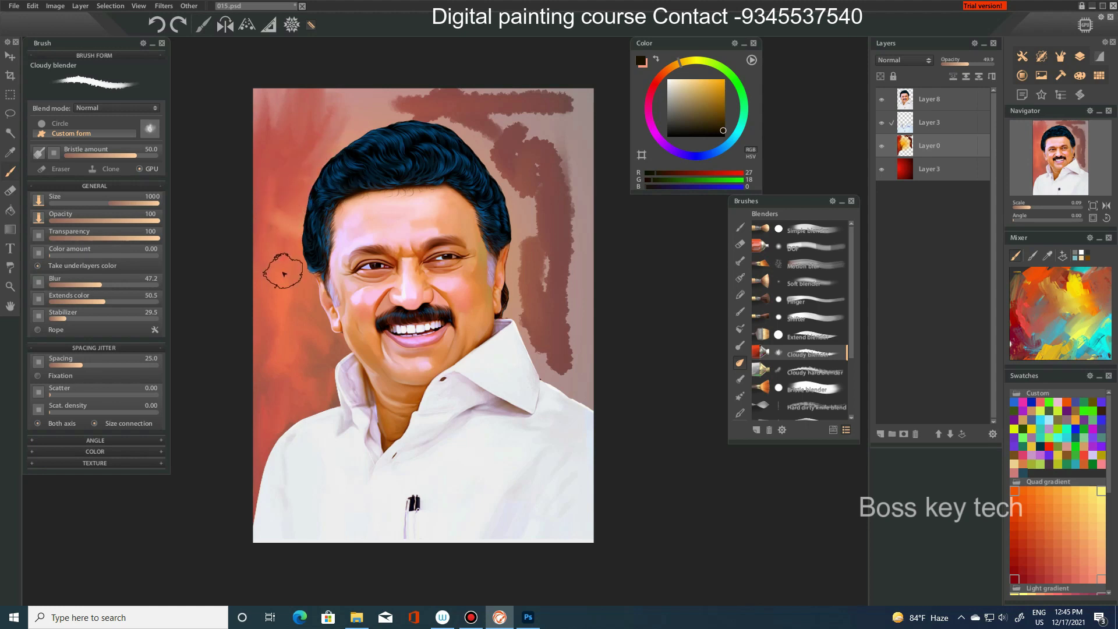
mouse_move(271, 217)
mouse_down()
mouse_move(593, 111)
mouse_move(474, 93)
mouse_move(554, 117)
mouse_move(508, 79)
mouse_move(498, 152)
mouse_move(475, 93)
mouse_move(463, 130)
mouse_move(412, 112)
mouse_move(544, 92)
mouse_move(407, 103)
mouse_move(414, 88)
mouse_move(542, 117)
mouse_move(553, 246)
mouse_move(552, 155)
mouse_move(532, 162)
mouse_move(513, 230)
mouse_move(512, 297)
mouse_move(527, 210)
mouse_move(470, 87)
mouse_move(494, 45)
mouse_move(512, 117)
mouse_up()
mouse_move(565, 359)
mouse_down()
mouse_move(527, 327)
mouse_move(571, 239)
mouse_move(599, 387)
mouse_move(553, 273)
mouse_move(581, 243)
mouse_move(579, 165)
mouse_move(584, 282)
mouse_move(572, 277)
mouse_move(586, 274)
mouse_move(564, 264)
mouse_move(569, 312)
mouse_move(545, 315)
mouse_move(577, 392)
mouse_move(531, 194)
mouse_move(564, 155)
mouse_move(542, 186)
mouse_move(491, 180)
mouse_move(509, 155)
mouse_move(534, 320)
mouse_move(521, 278)
mouse_move(602, 274)
mouse_move(559, 120)
mouse_move(601, 281)
mouse_up()
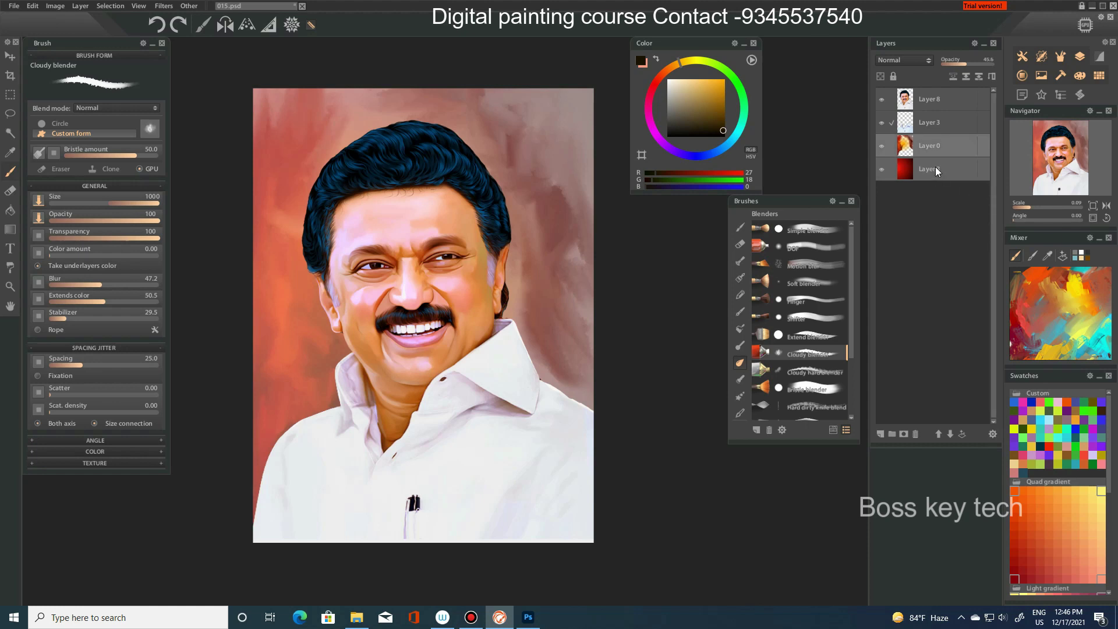
- Merge the two lower background layers and add a new empty layer
right_click(935, 148)
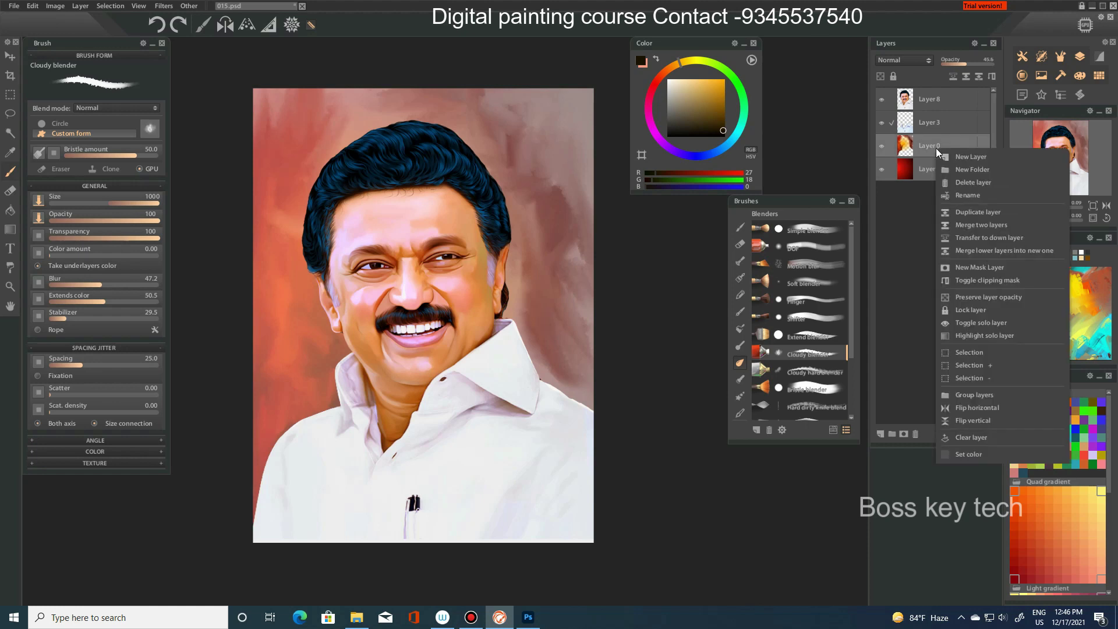
click(983, 228)
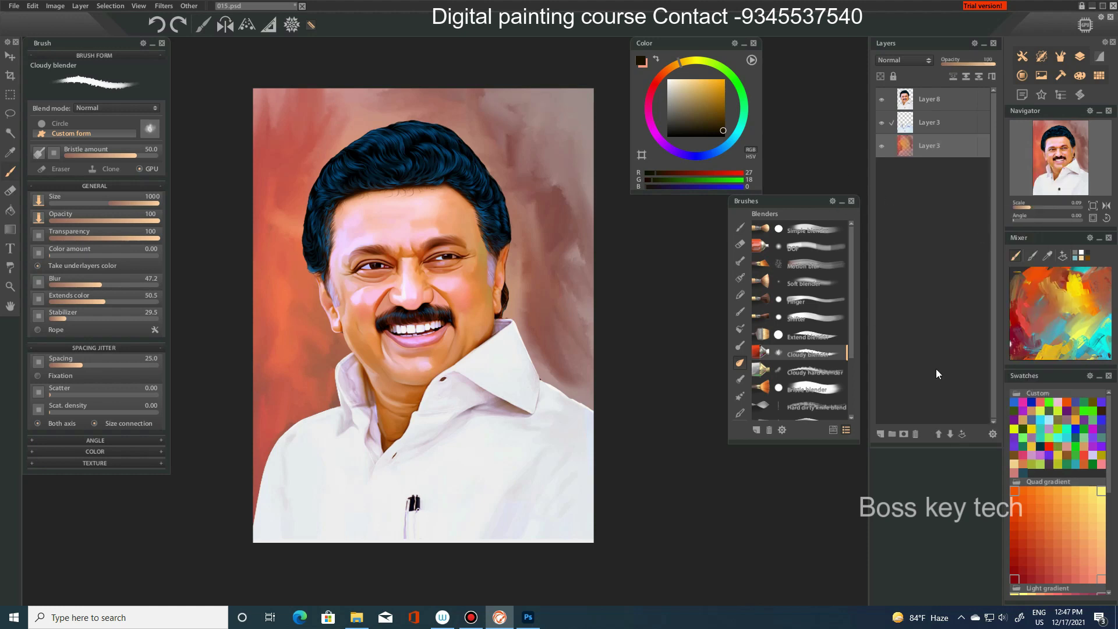
click(881, 434)
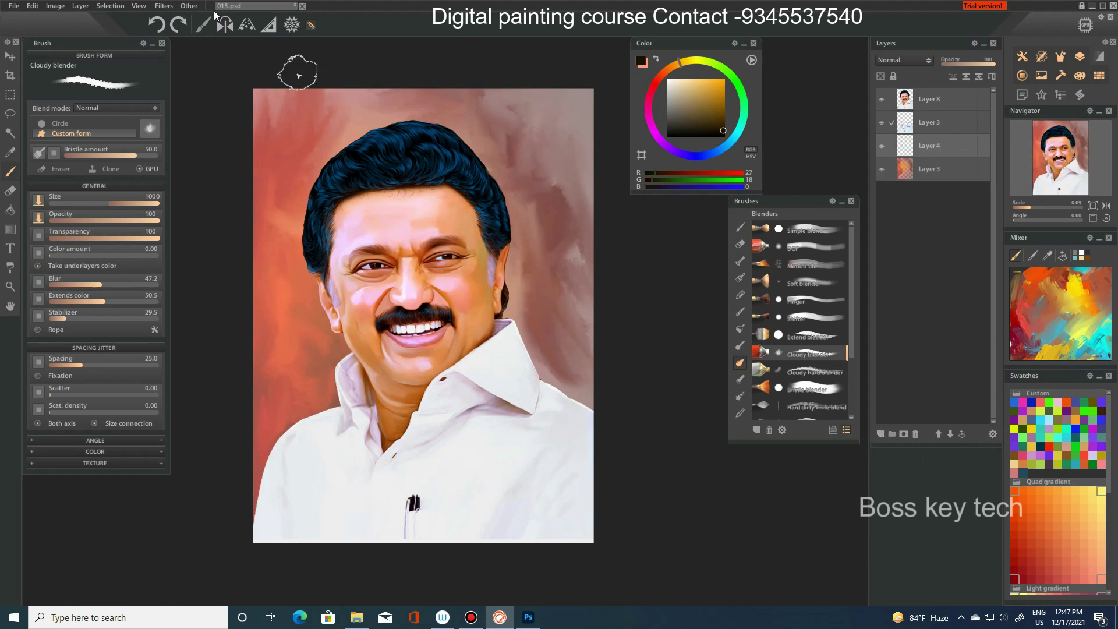
- Drag the orange gradient preset across the new layer, replacing an undone dark radial gradient
click(10, 230)
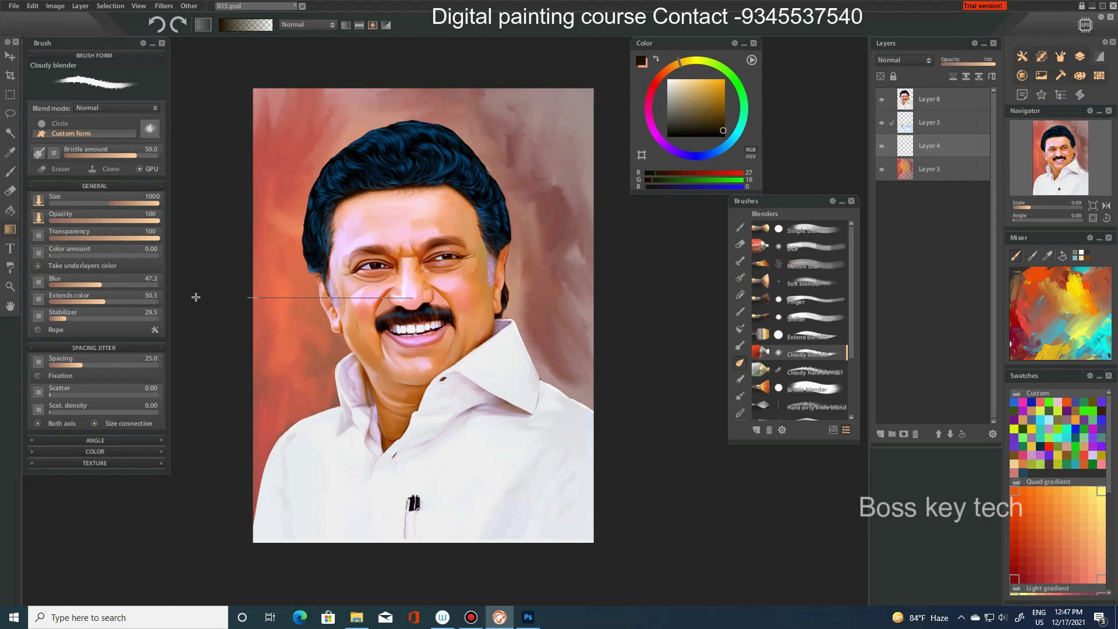
drag(196, 297, 196, 297)
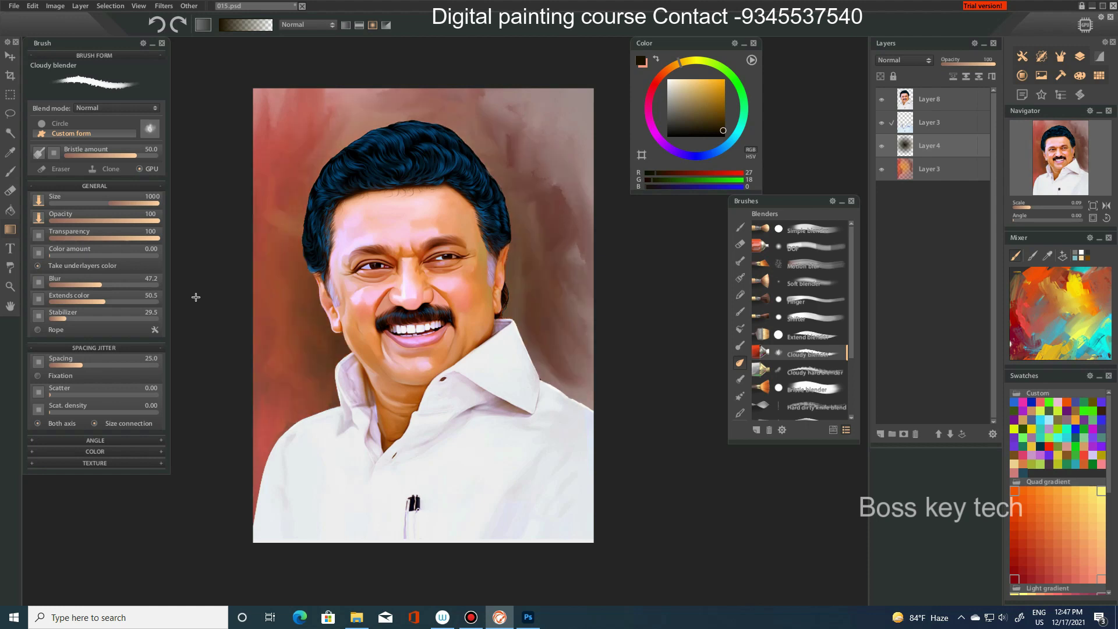
key(ctrl+z)
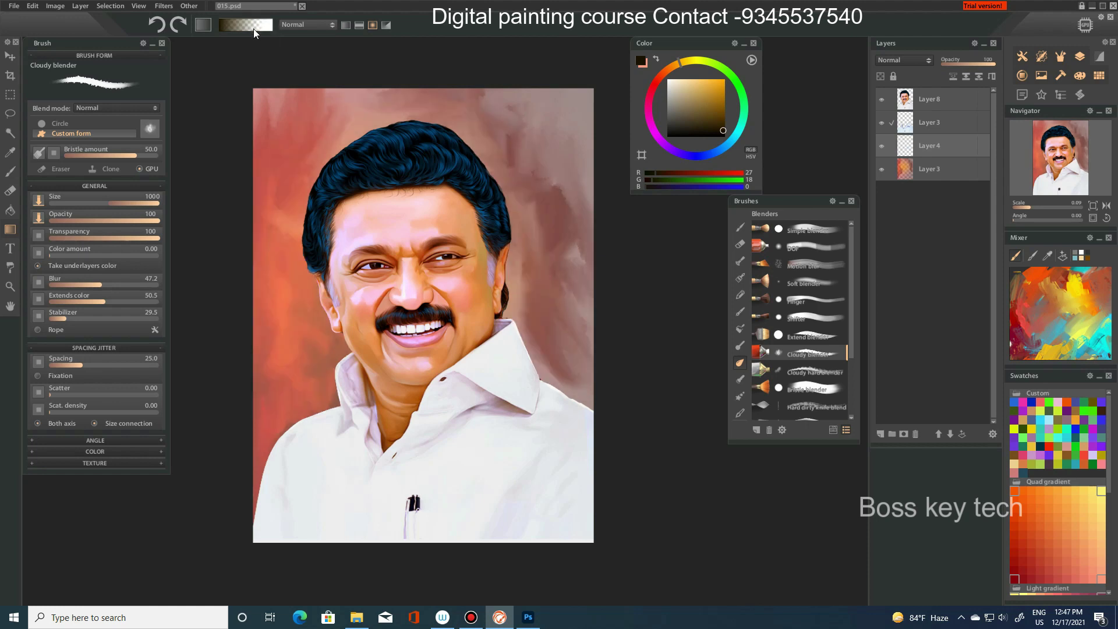
click(253, 26)
scroll(312, 152, down, 1)
scroll(313, 153, down, 1)
scroll(312, 152, down, 1)
click(364, 138)
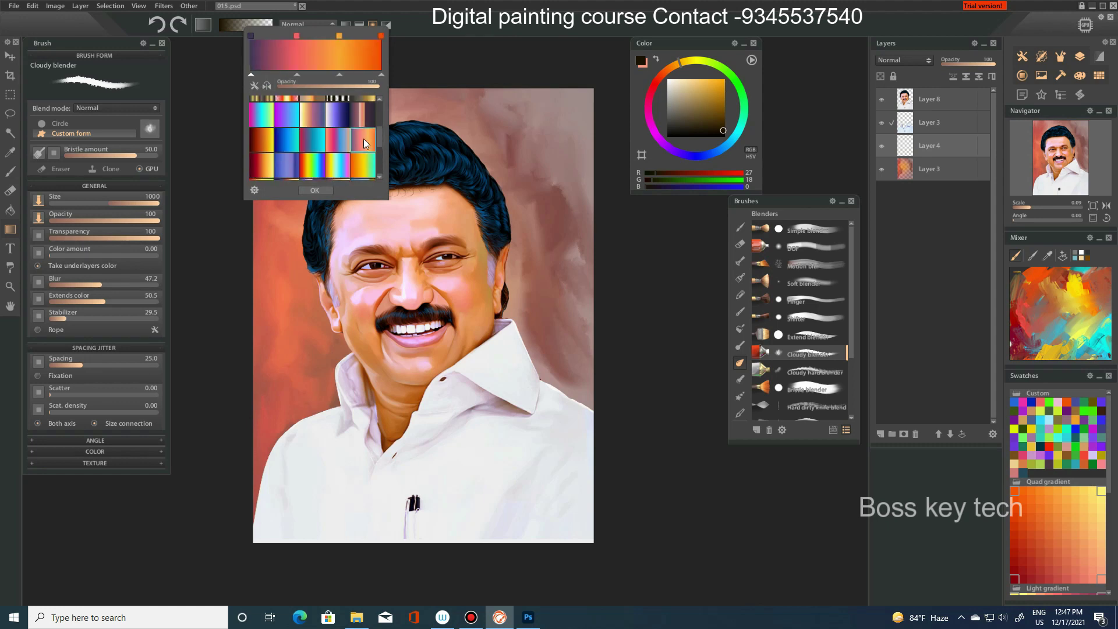
click(314, 190)
drag(248, 258, 626, 253)
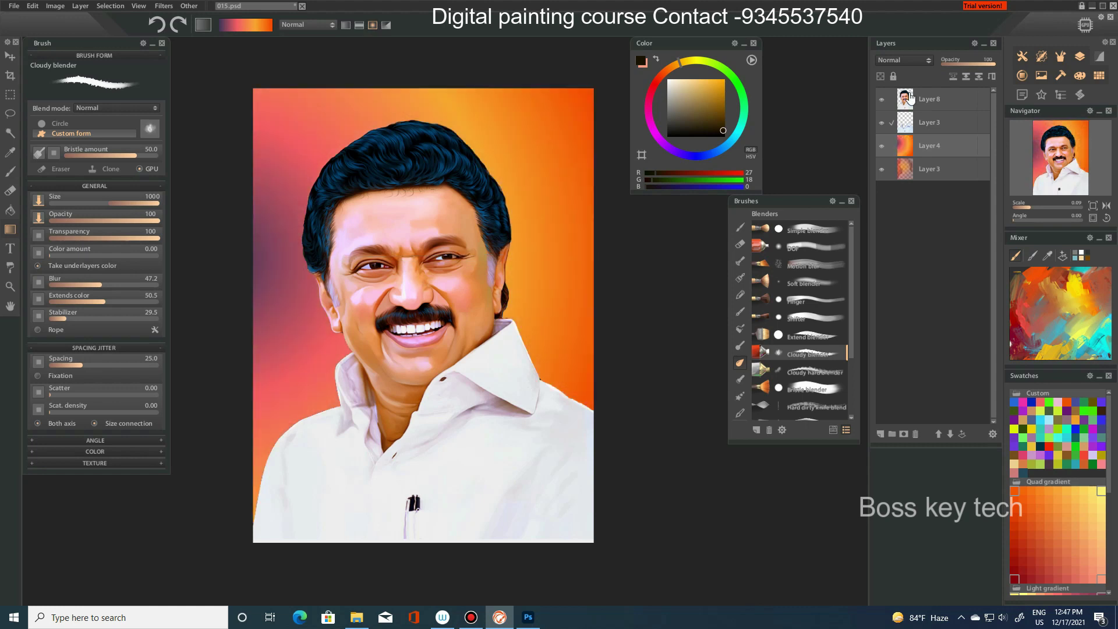
- Try Dissolve and Darken blend modes on the gradient layer, then settle on Multiply
click(914, 59)
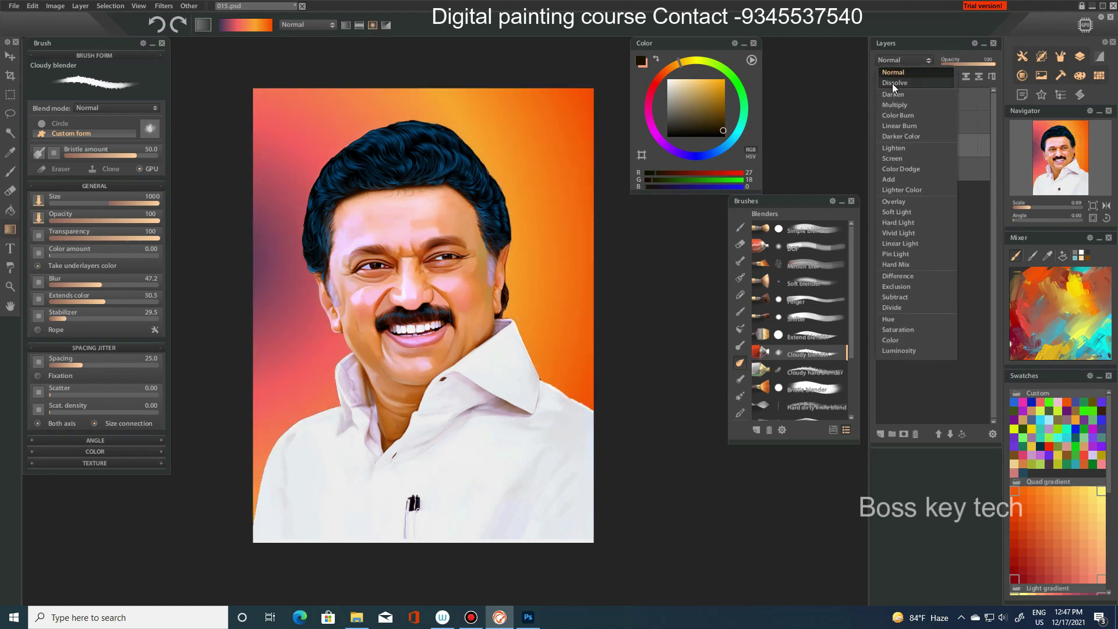
click(892, 82)
click(899, 61)
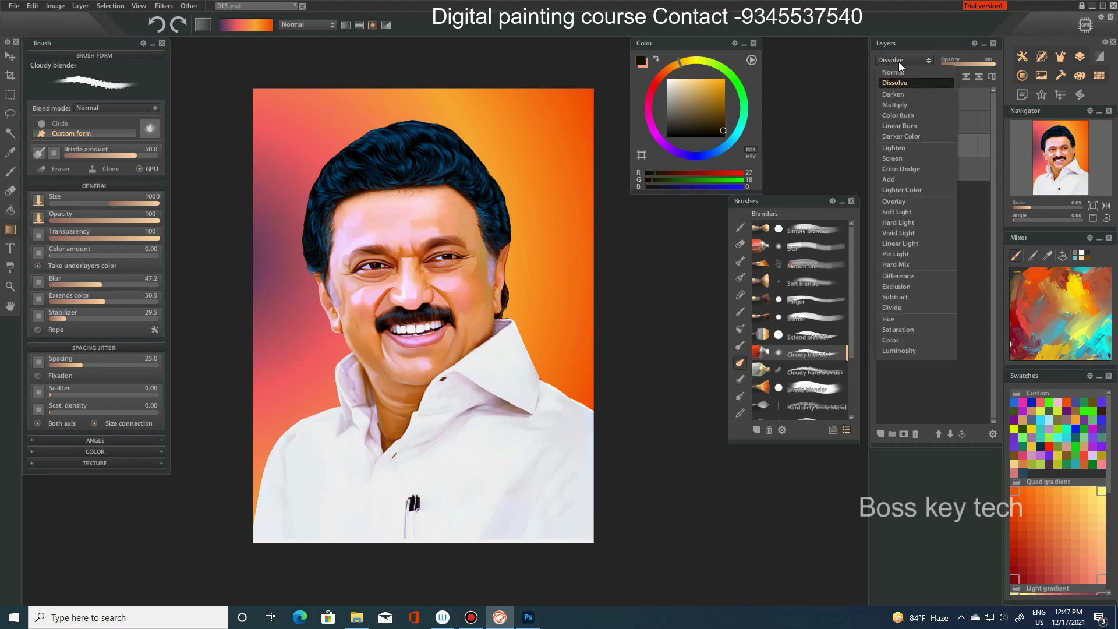
click(894, 94)
click(906, 62)
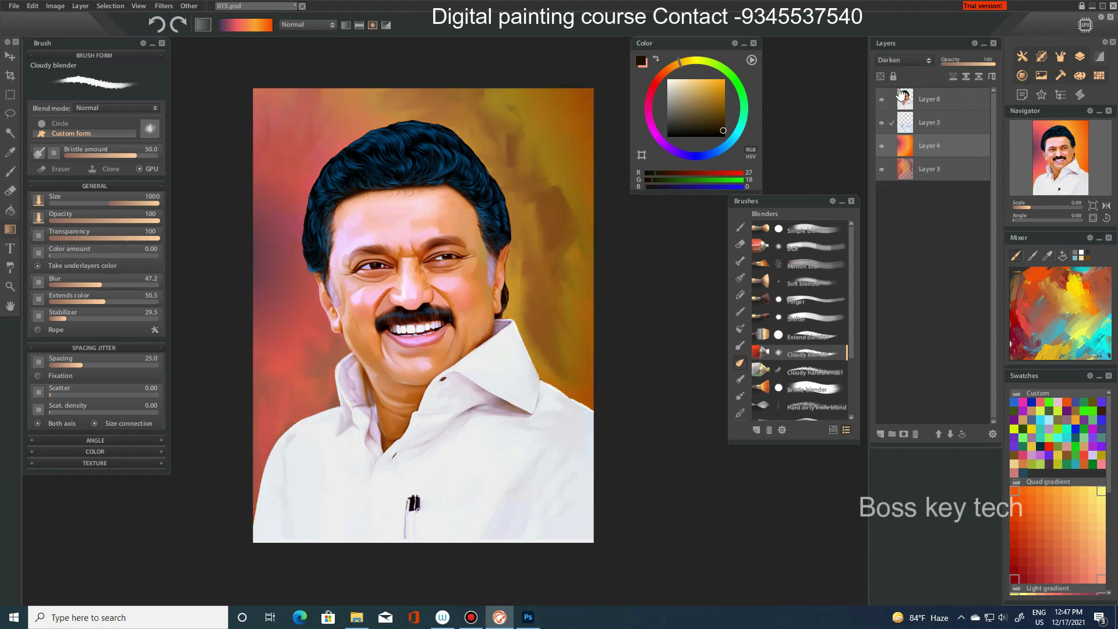
click(896, 105)
click(921, 58)
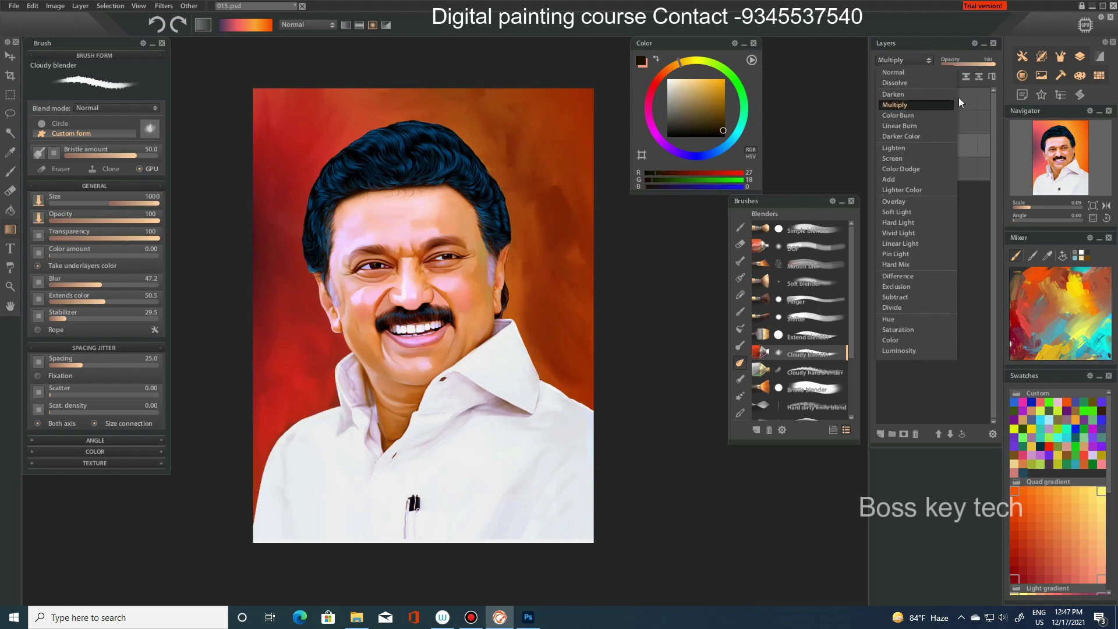
click(969, 117)
click(929, 62)
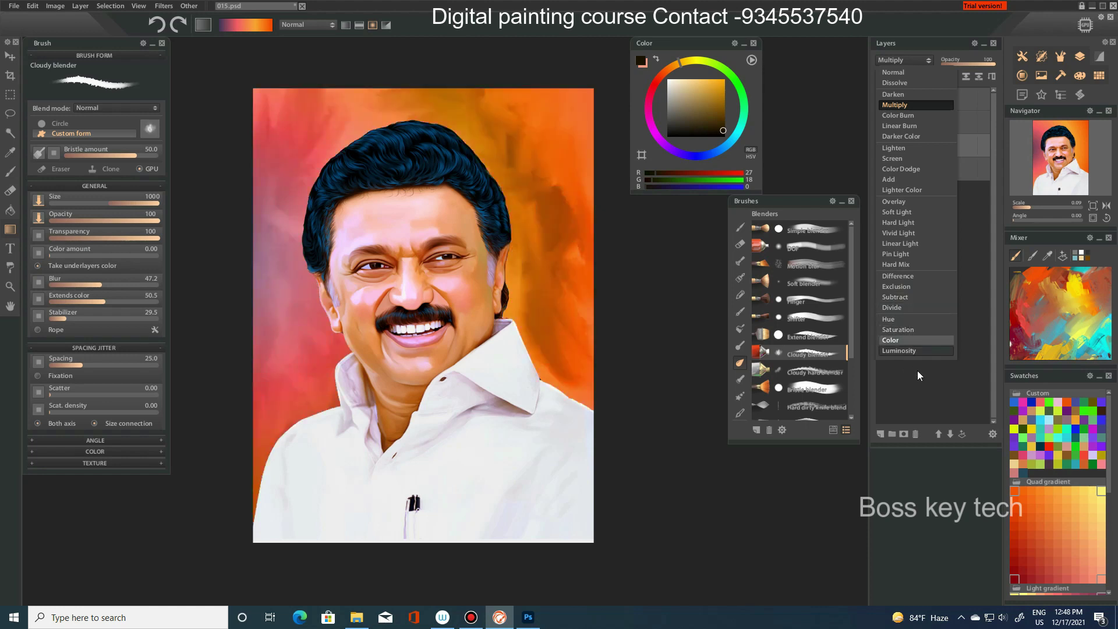
click(997, 165)
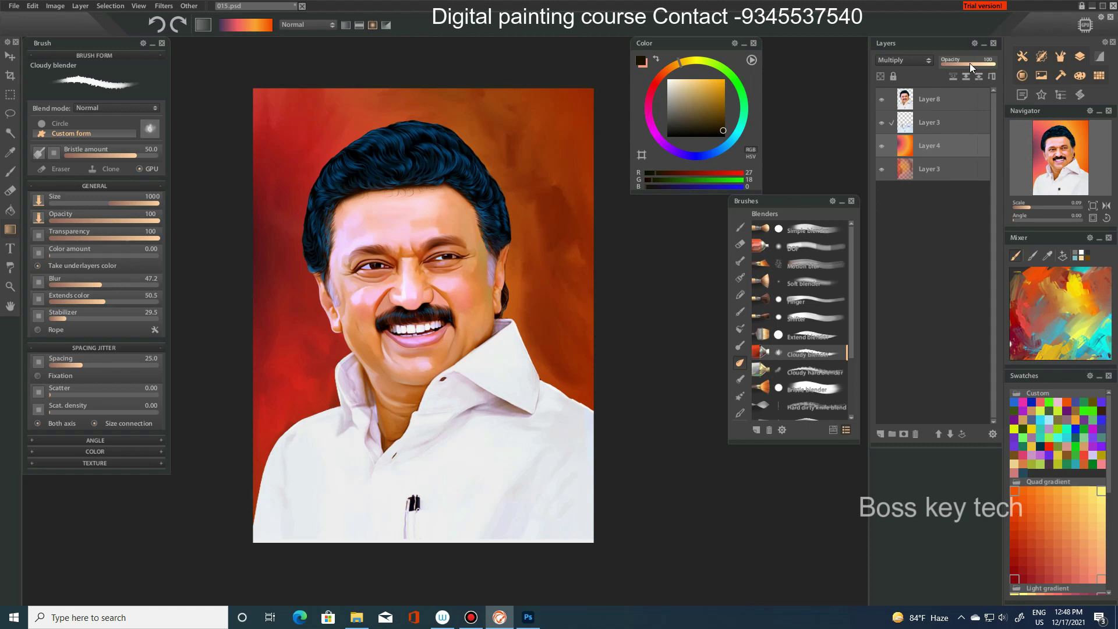
- Set the gradient layer to 54.2 opacity and apply HSB with Hue 90, Saturation 62
click(969, 63)
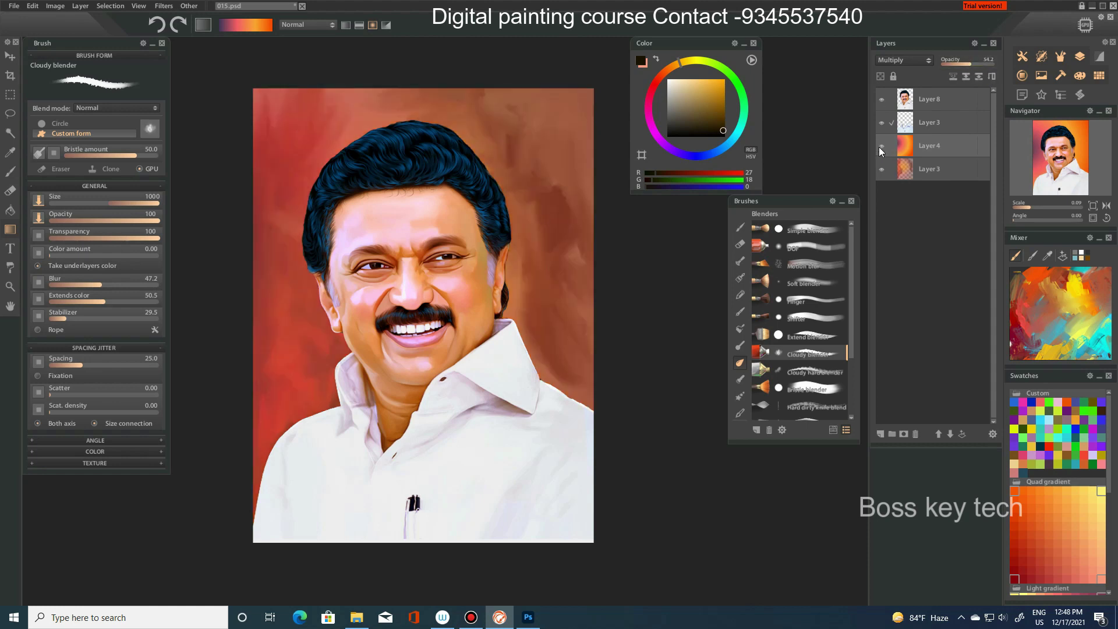
key(ctrl+u)
click(115, 90)
drag(116, 90, 215, 93)
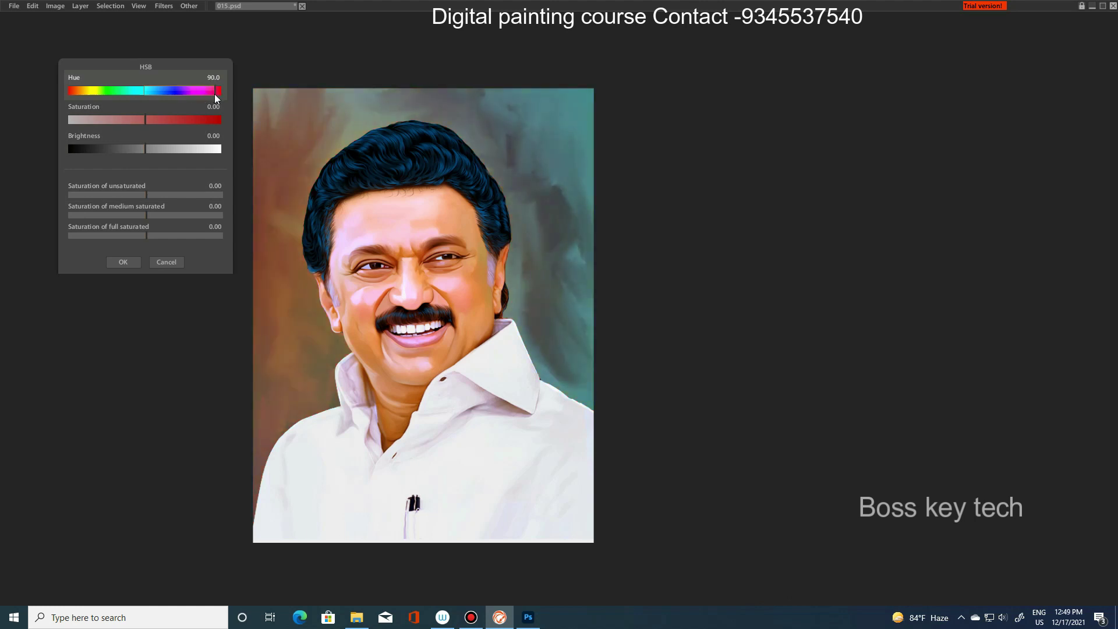
drag(145, 119, 194, 118)
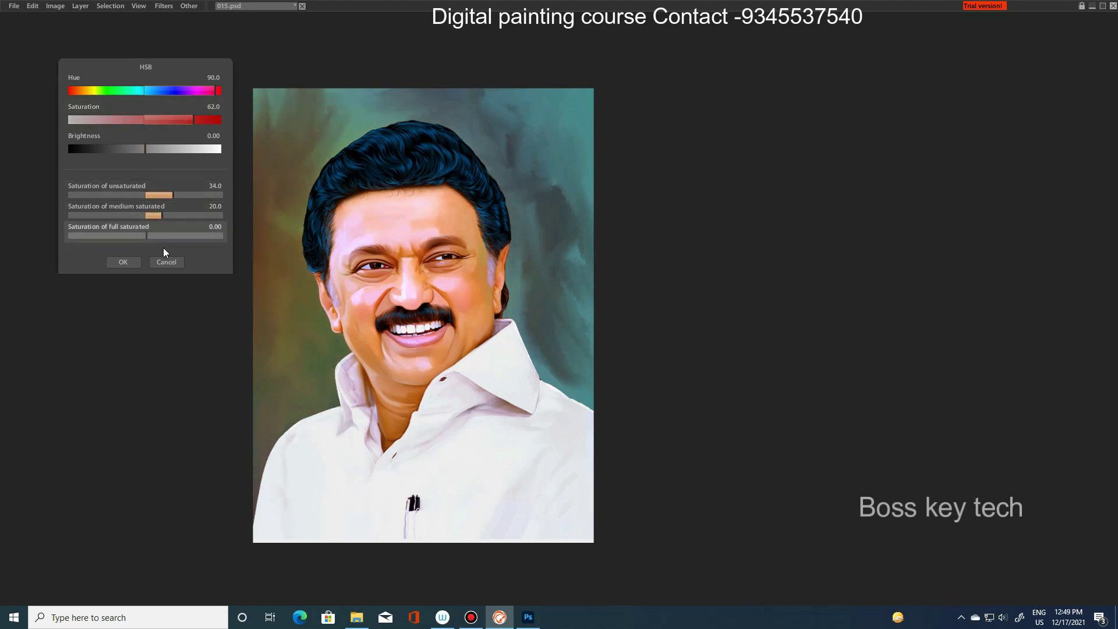
click(127, 264)
scroll(367, 233, down, 2)
scroll(367, 233, down, 2)
scroll(373, 233, up, 2)
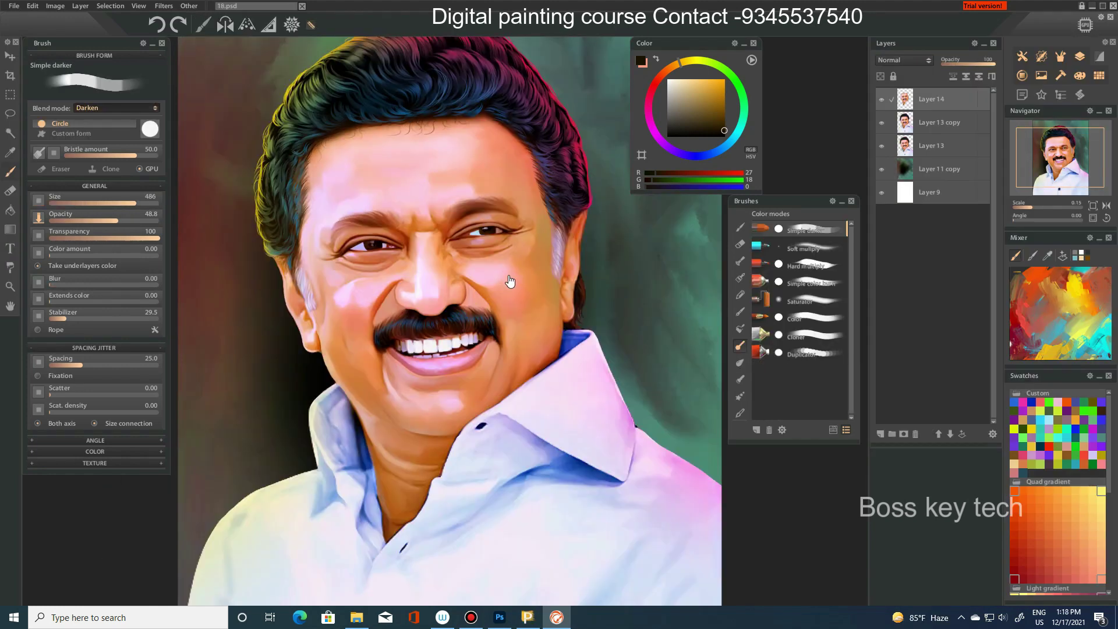
- Open Filters > Smart Color Correction and set its resolution to 1536x2048 (25%)
drag(509, 282, 524, 320)
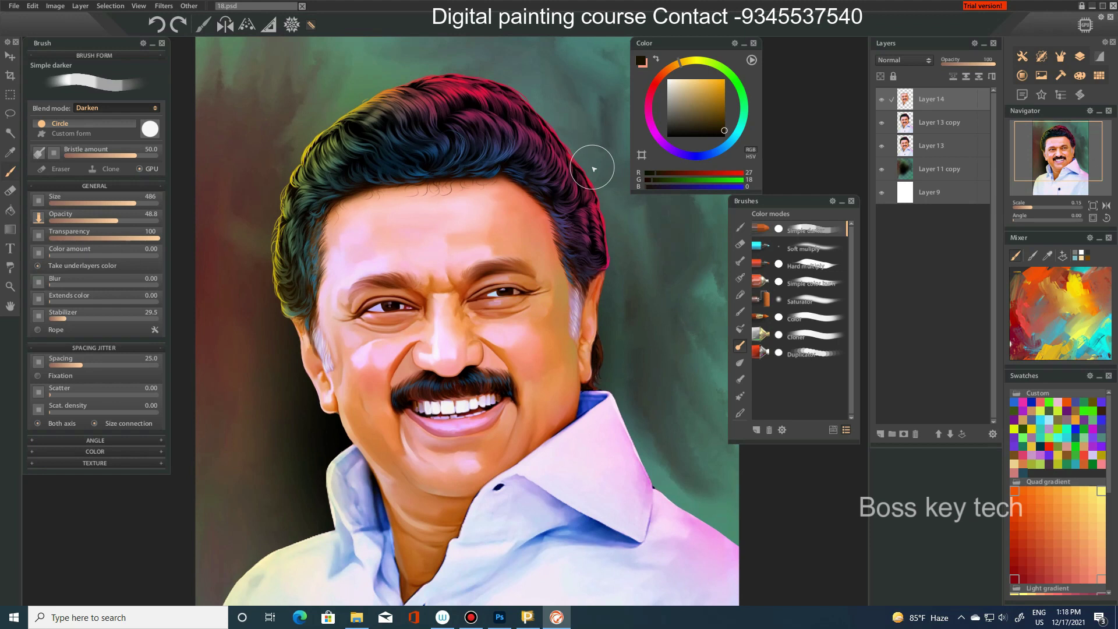
click(164, 7)
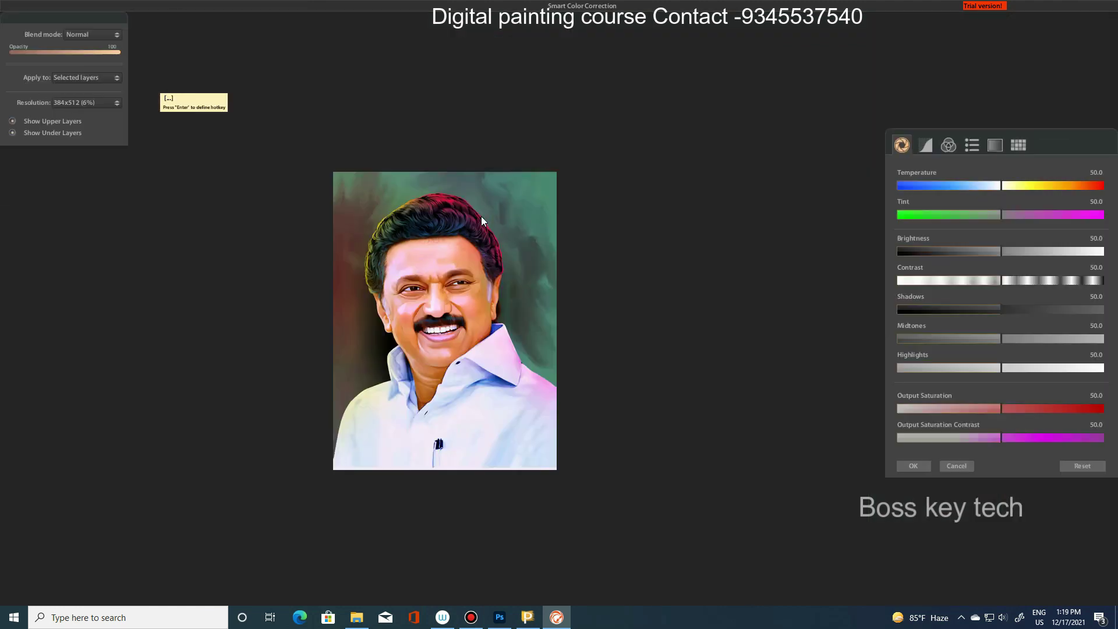
scroll(516, 299, up, 2)
scroll(516, 302, up, 1)
scroll(516, 302, left, 2)
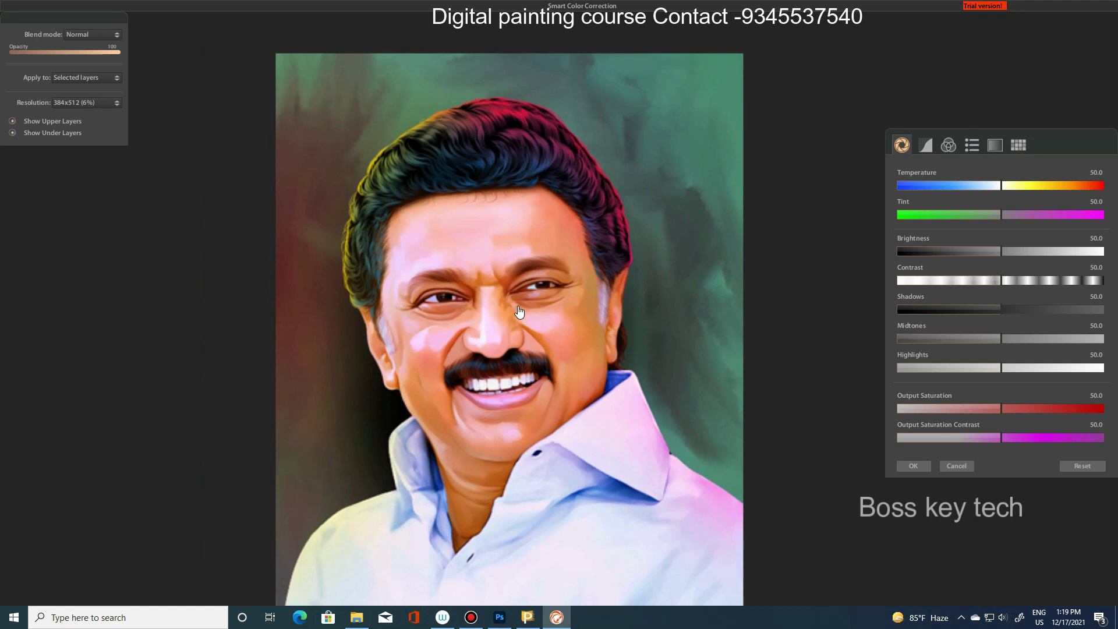
scroll(519, 307, up, 2)
scroll(526, 308, down, 1)
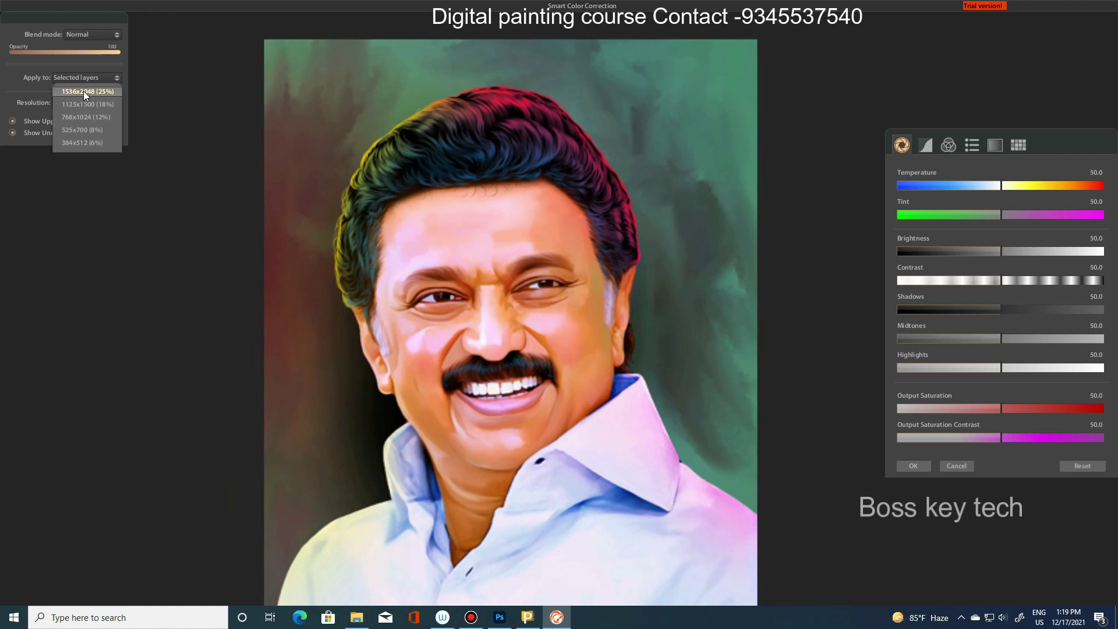
click(83, 91)
scroll(420, 277, down, 2)
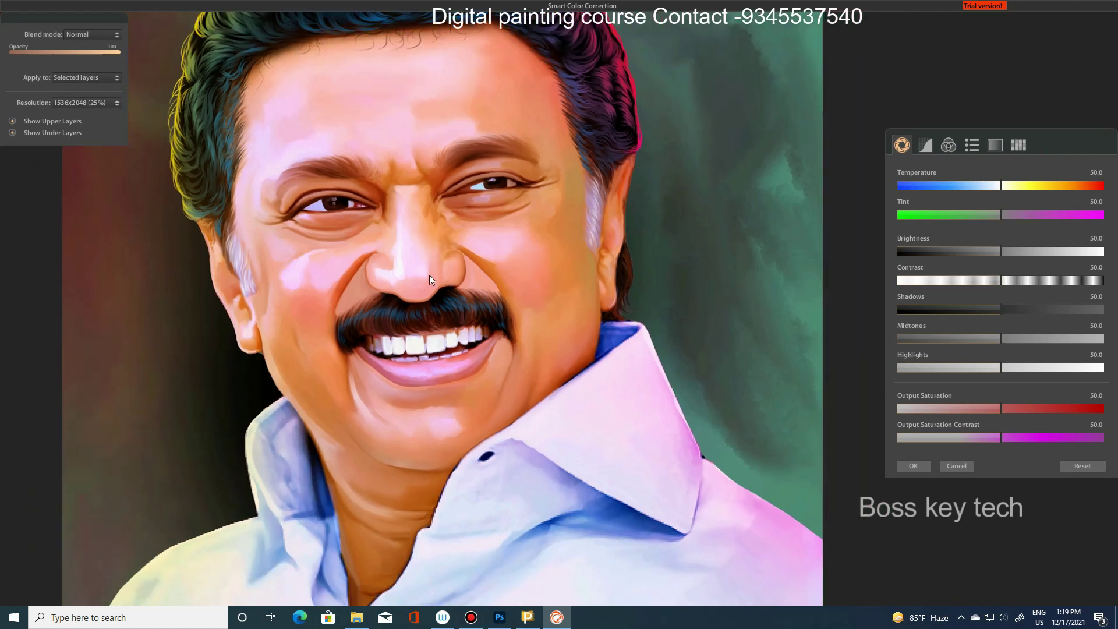
scroll(448, 317, up, 2)
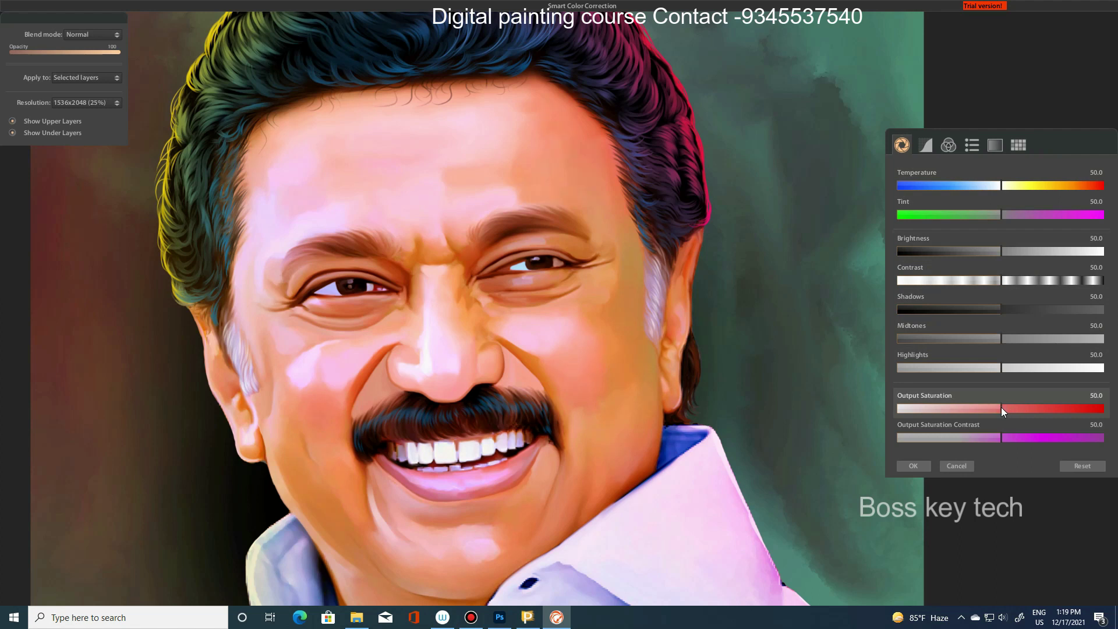
- Nudge midtone red and green balance and reset Hue and Saturation to 50
click(947, 146)
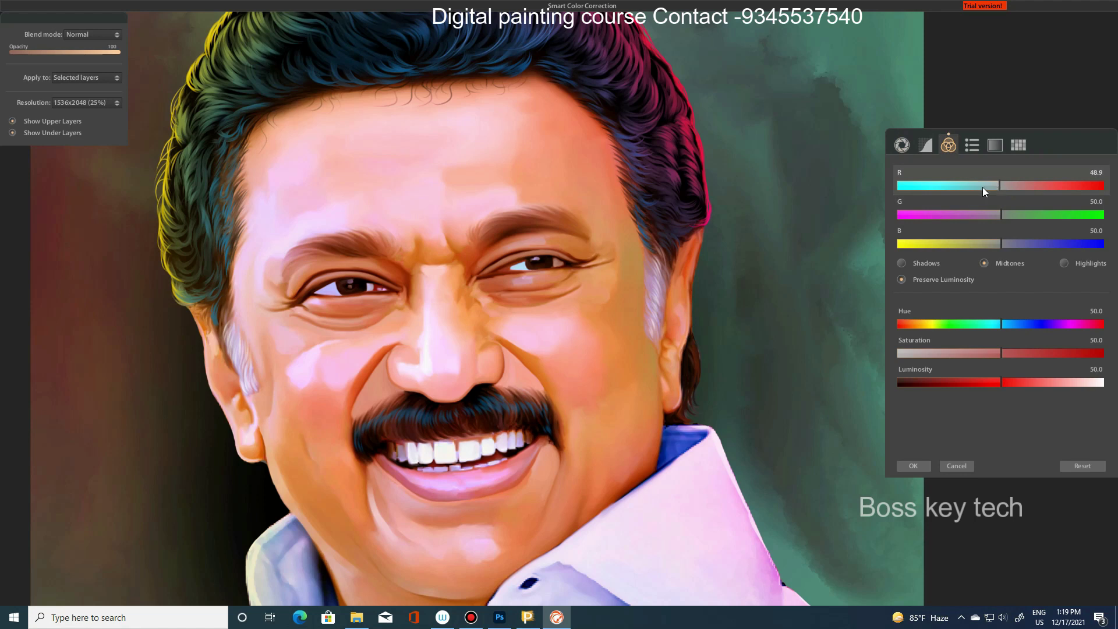
mouse_move(1000, 187)
mouse_down()
mouse_move(943, 187)
mouse_move(1005, 186)
mouse_up()
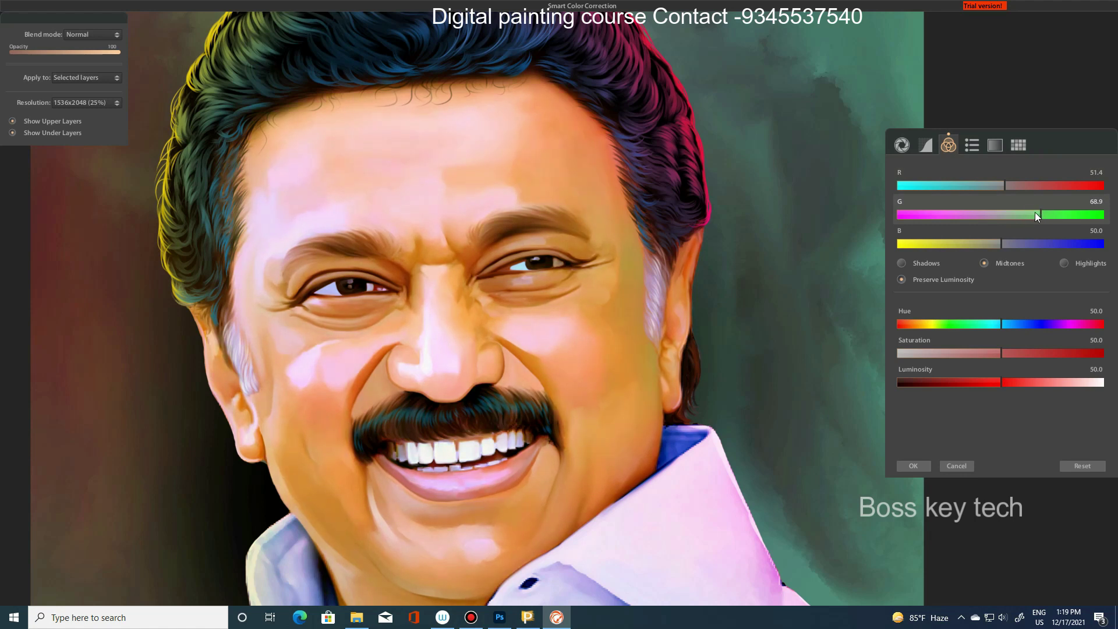
drag(1014, 214, 1011, 215)
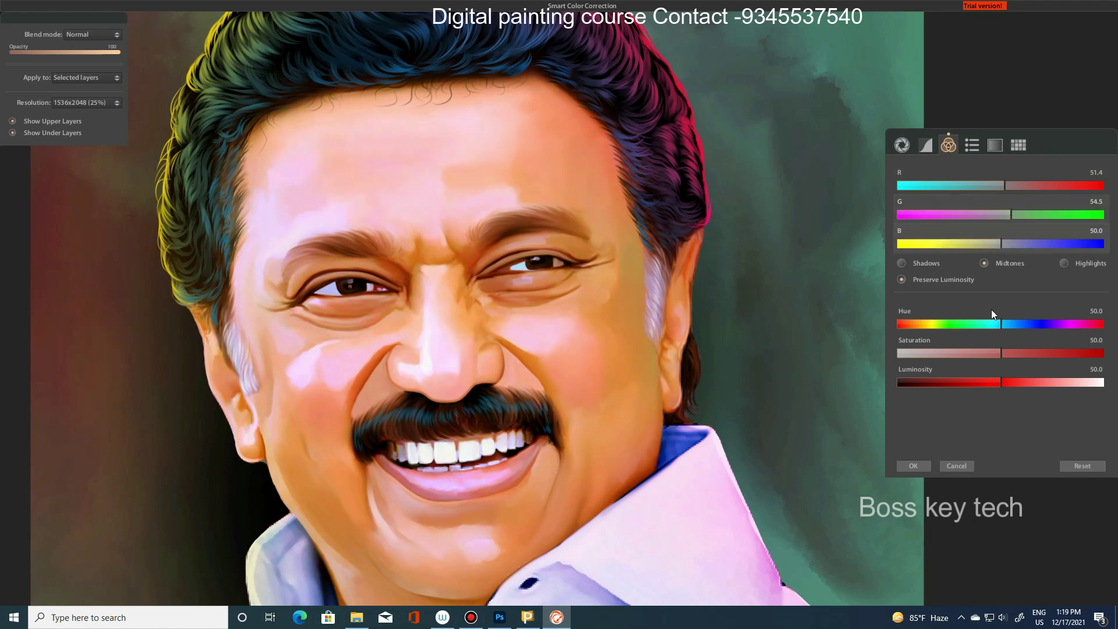
drag(987, 324, 1001, 324)
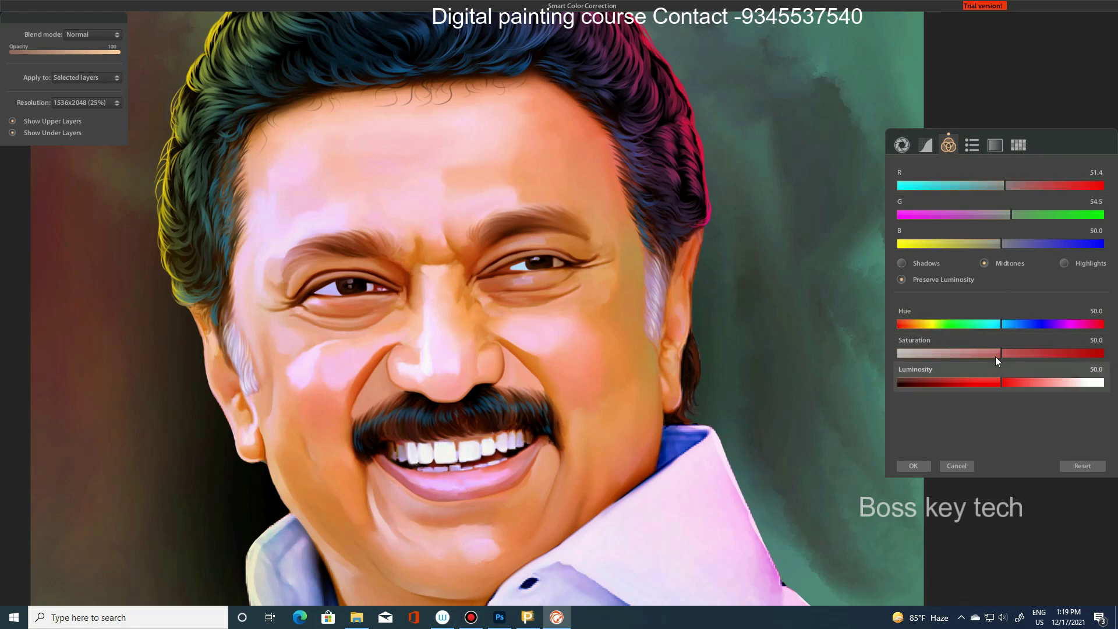
drag(1005, 352, 1002, 351)
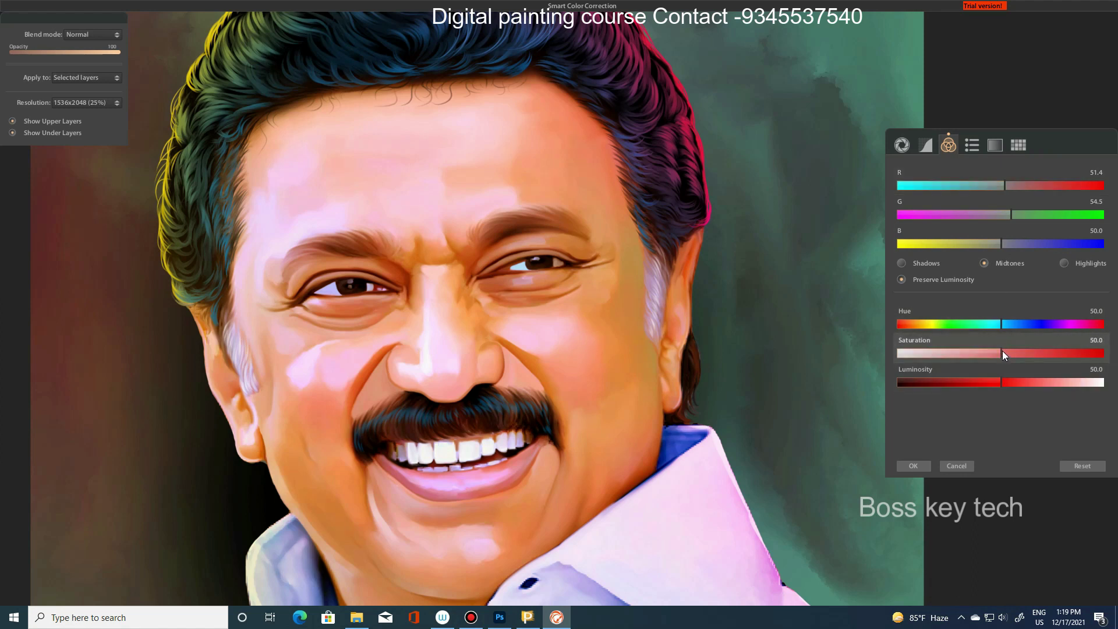
- Cool the highlights to R 48.3, B 64.1 and set shadows B to 47.2
click(1065, 263)
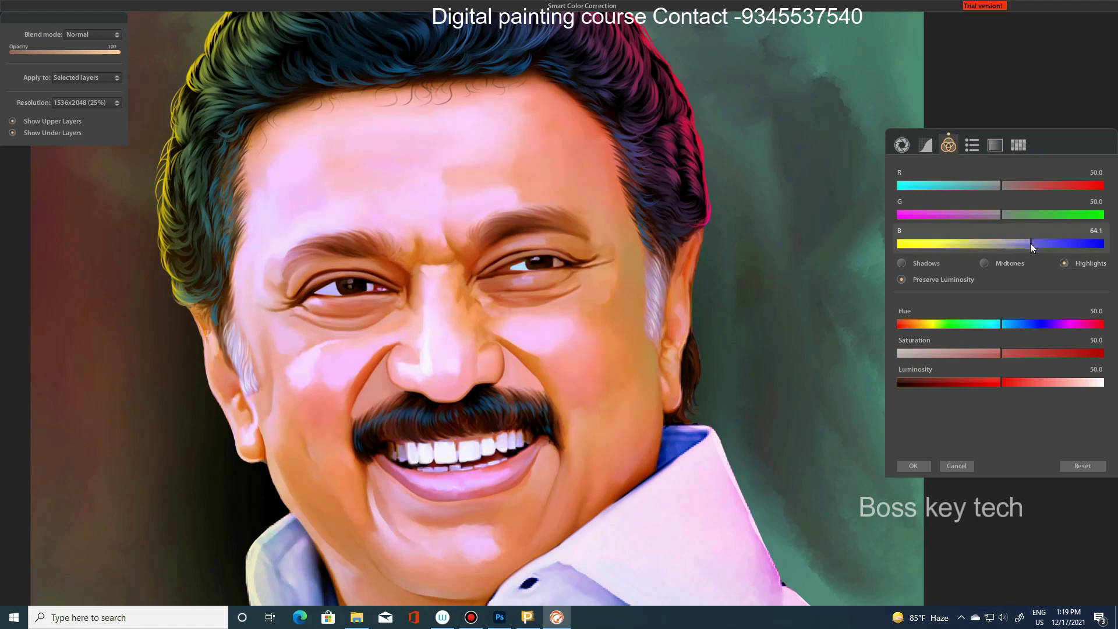
drag(1000, 185, 982, 186)
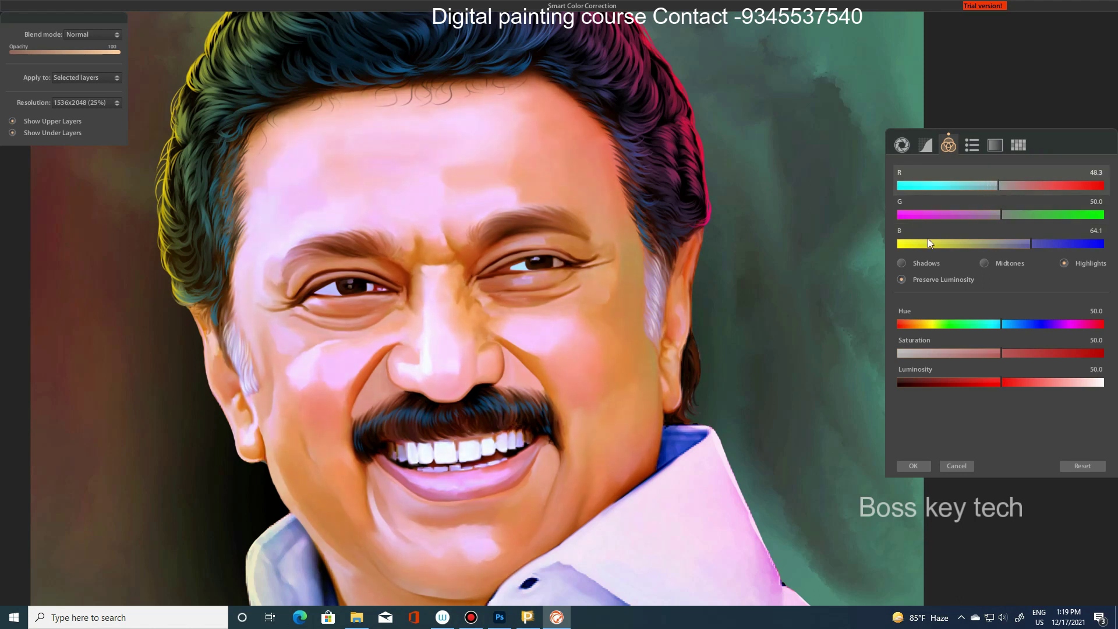
scroll(736, 294, down, 5)
scroll(743, 290, down, 1)
scroll(746, 316, down, 1)
scroll(746, 306, up, 1)
scroll(691, 298, up, 2)
scroll(690, 298, up, 1)
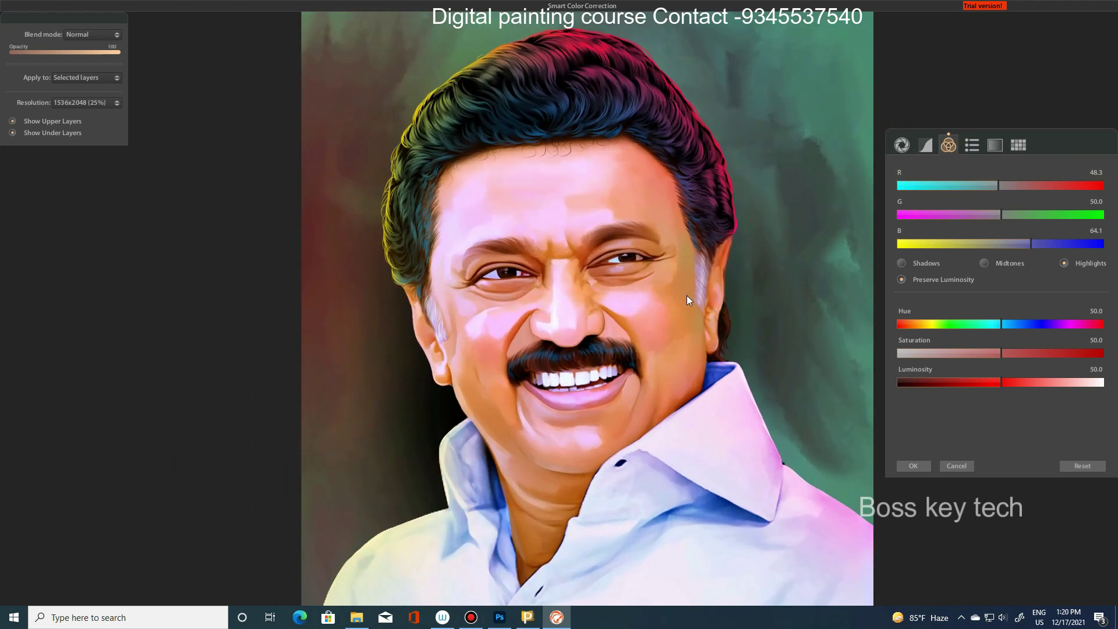
scroll(686, 295, up, 1)
click(917, 263)
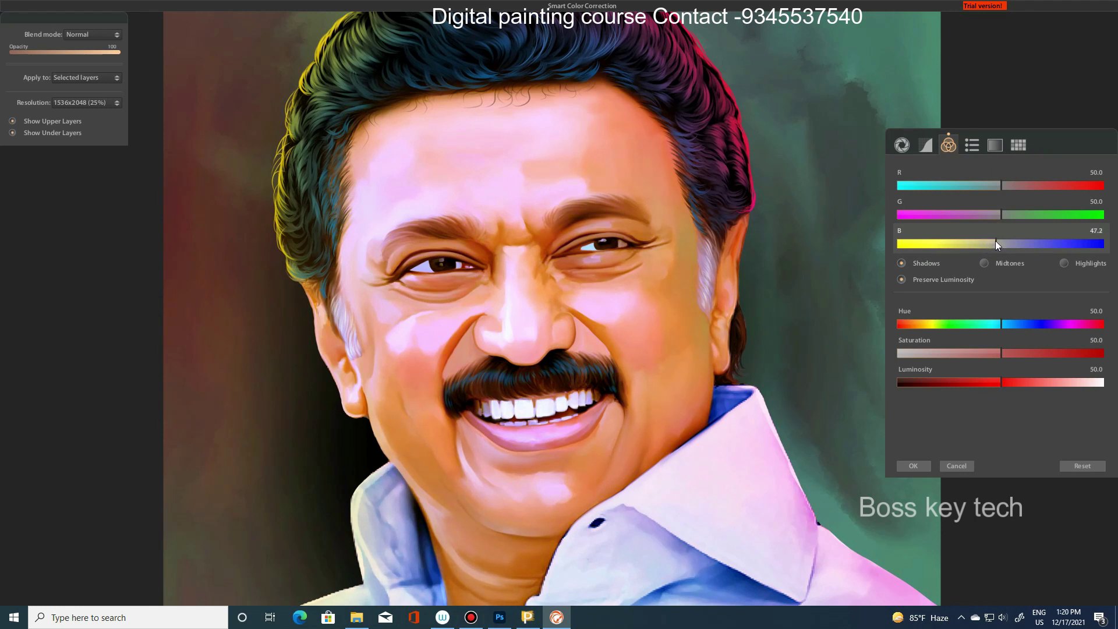
click(972, 146)
- Add a Magenta colour mask with saturation and luminosity at 52.7, hue 50
click(976, 173)
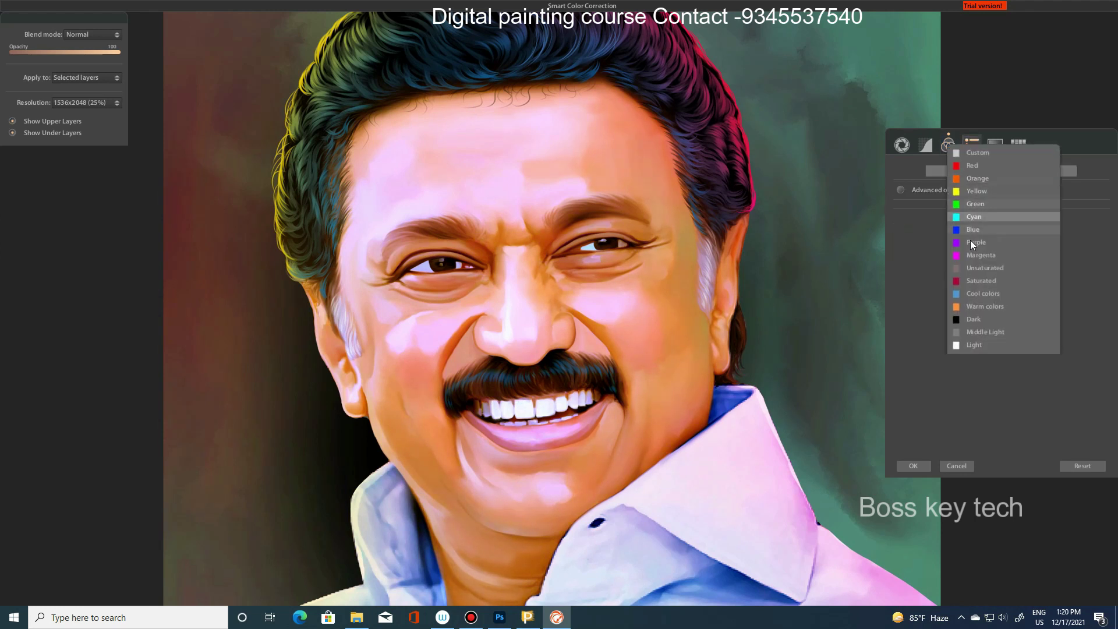
click(972, 256)
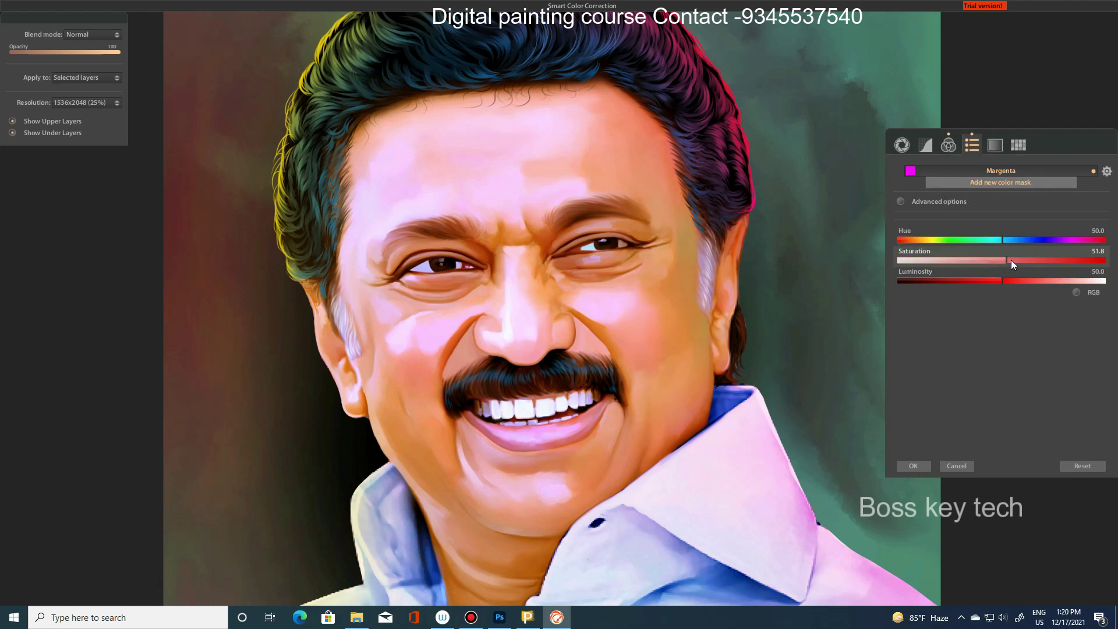
mouse_move(993, 260)
mouse_down()
mouse_move(1067, 259)
mouse_move(1008, 259)
mouse_move(974, 279)
mouse_up()
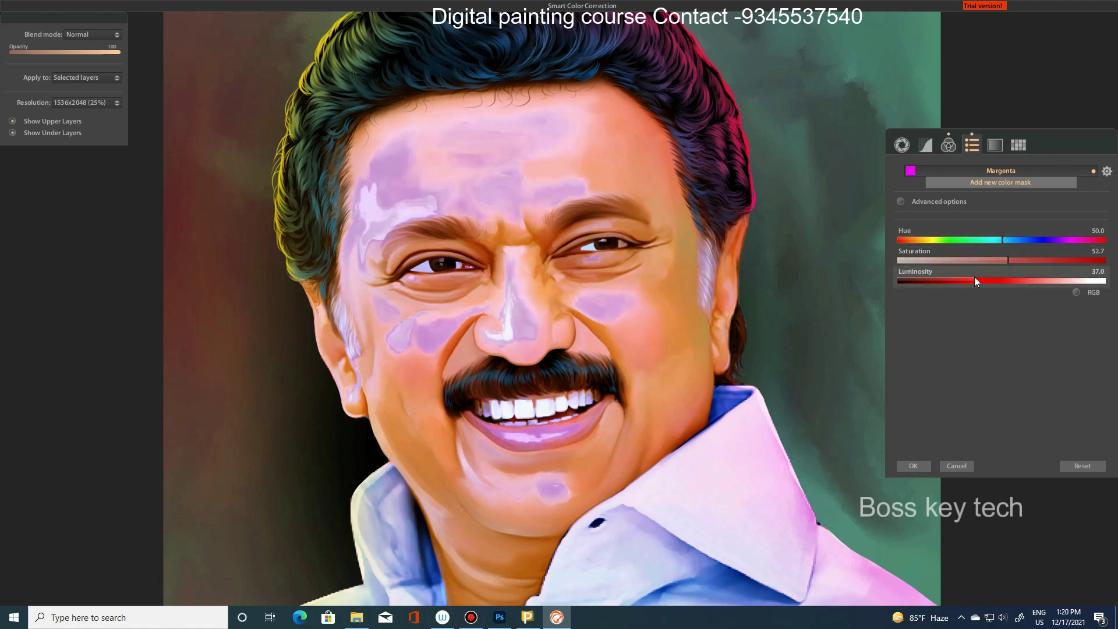
click(1003, 281)
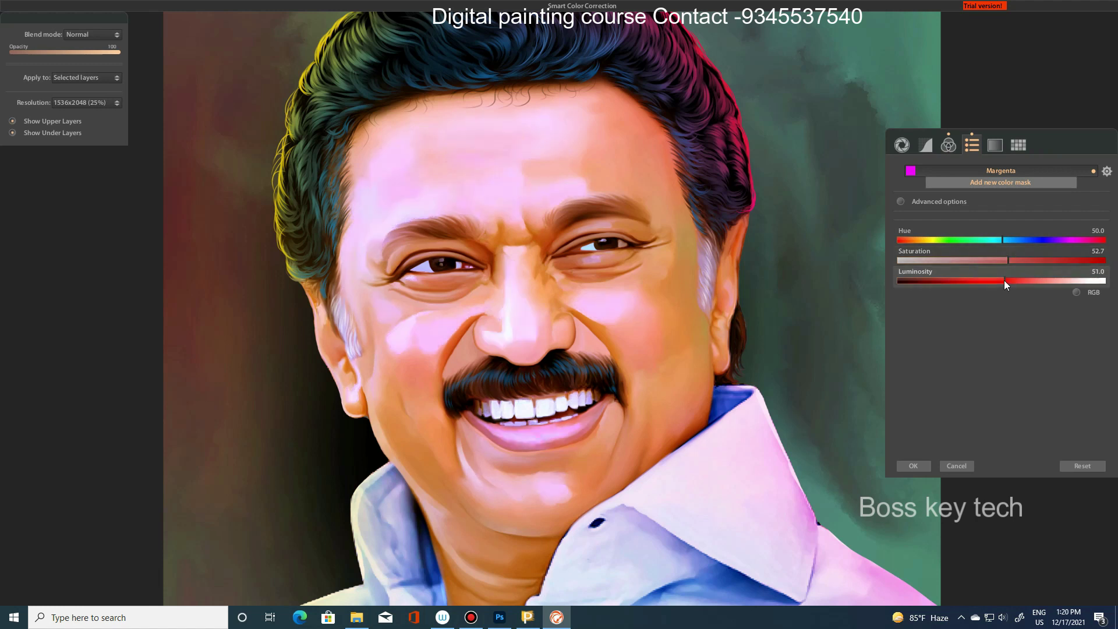
drag(1006, 281, 1008, 281)
scroll(746, 289, down, 5)
scroll(745, 291, up, 1)
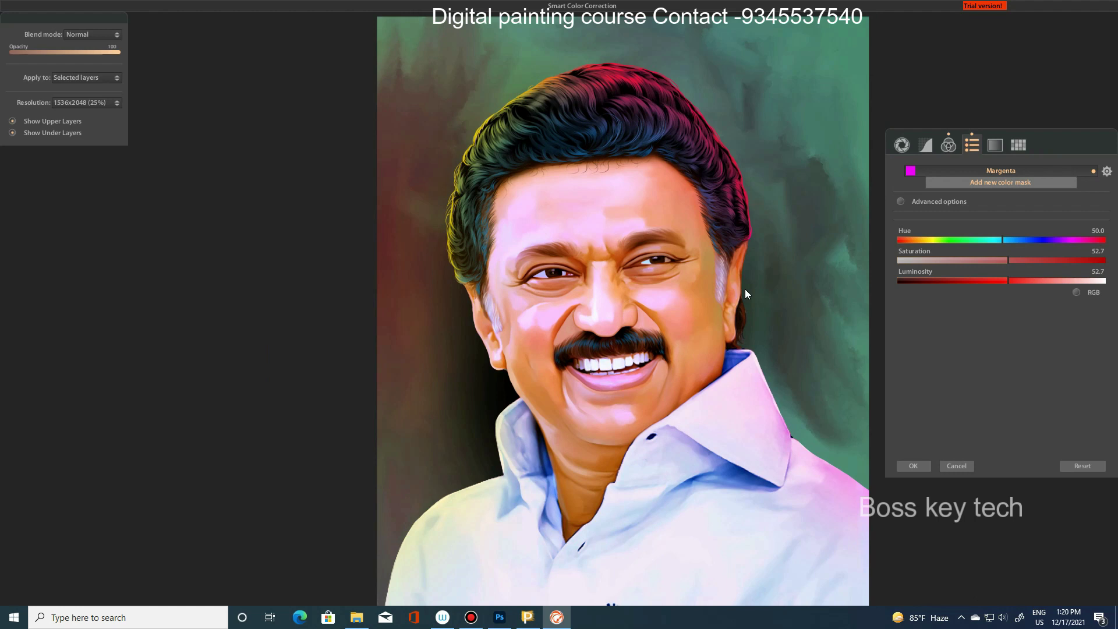
scroll(746, 288, down, 3)
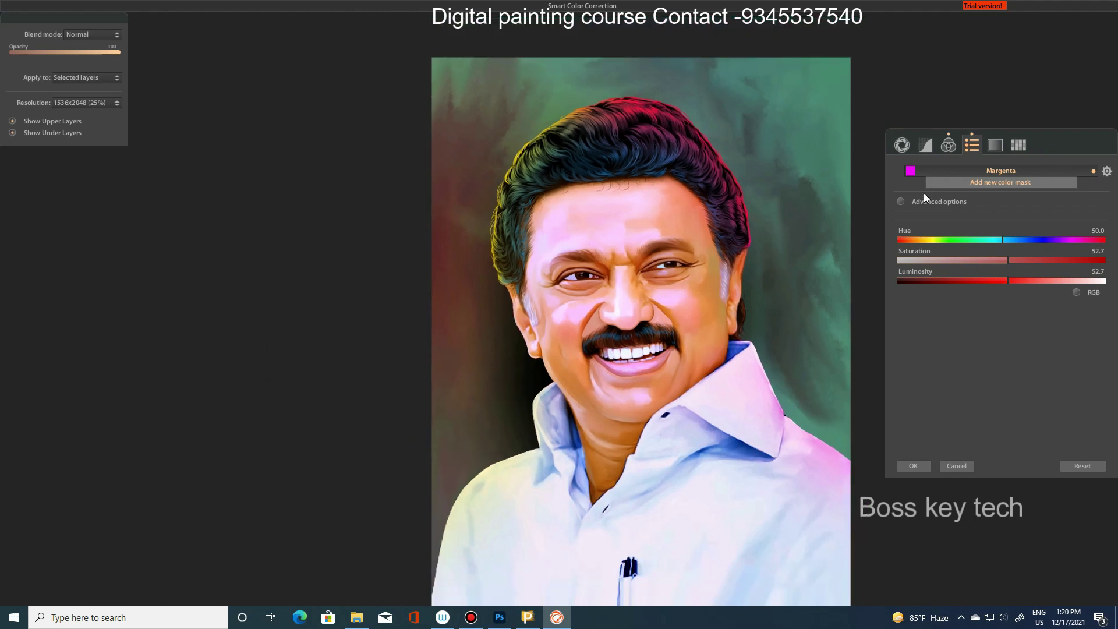
- Lower the HSL Luminosity curve slightly, set Contrast to 53.4, and apply the correction
click(925, 144)
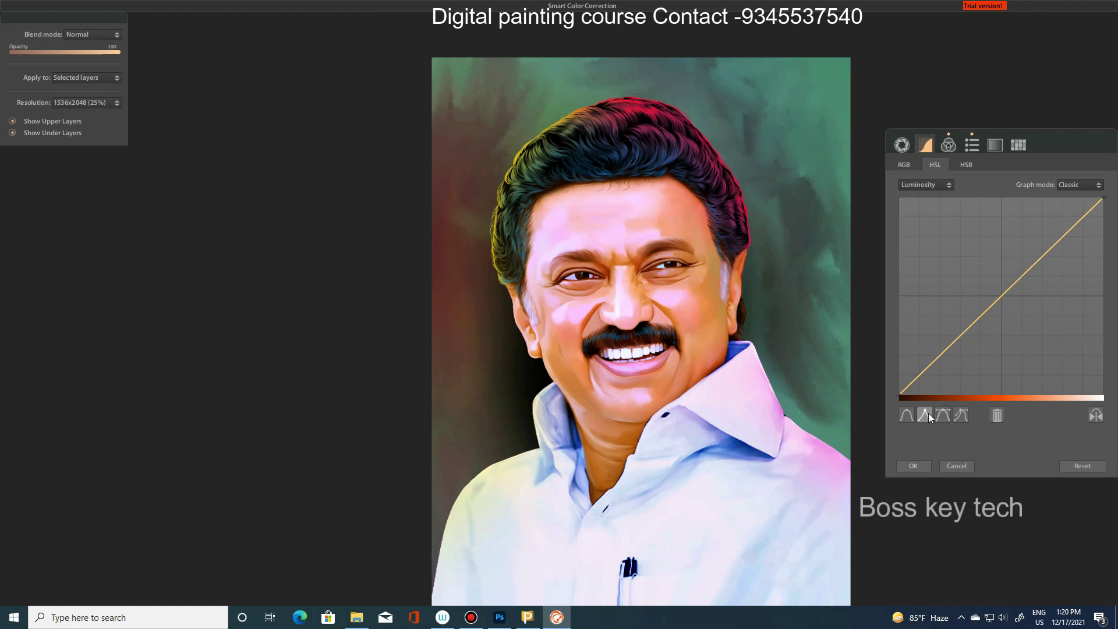
click(1004, 299)
drag(1007, 301, 1008, 303)
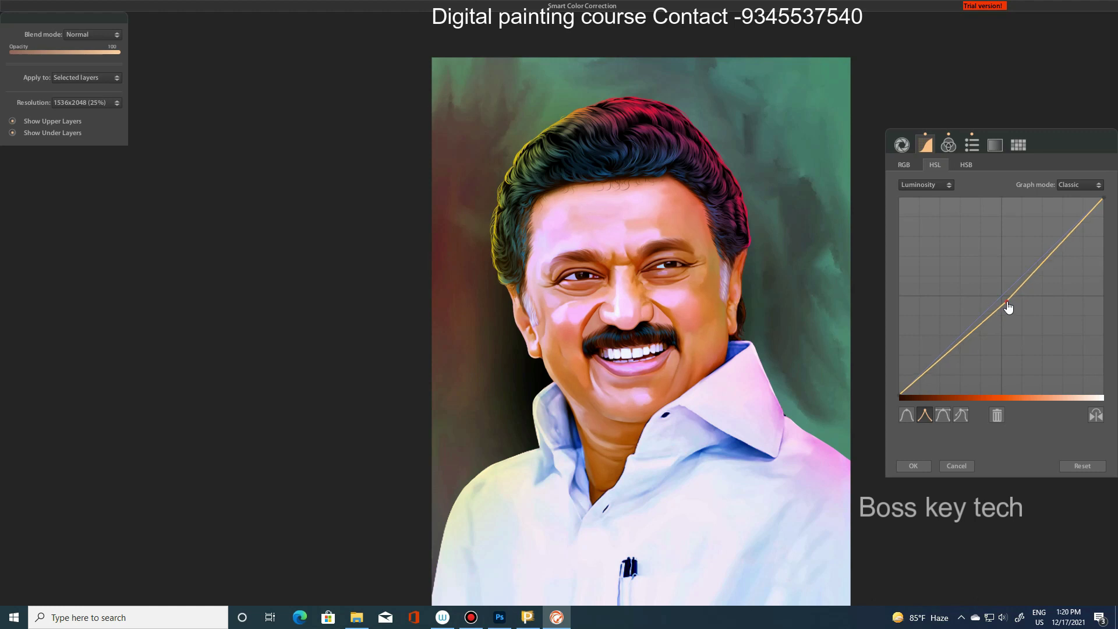
click(902, 145)
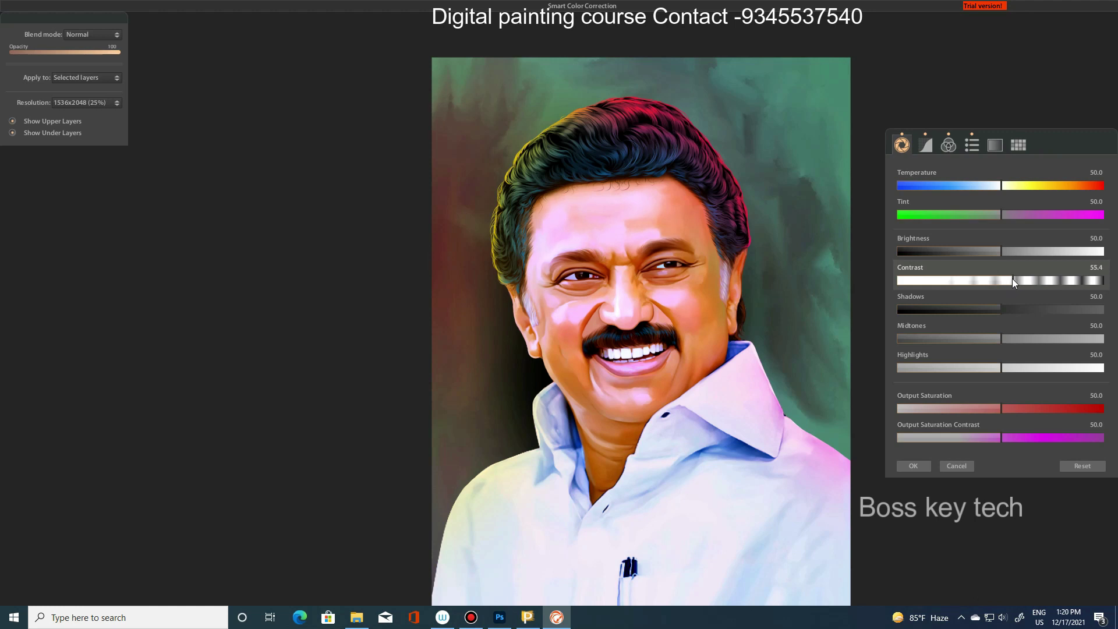
click(1008, 277)
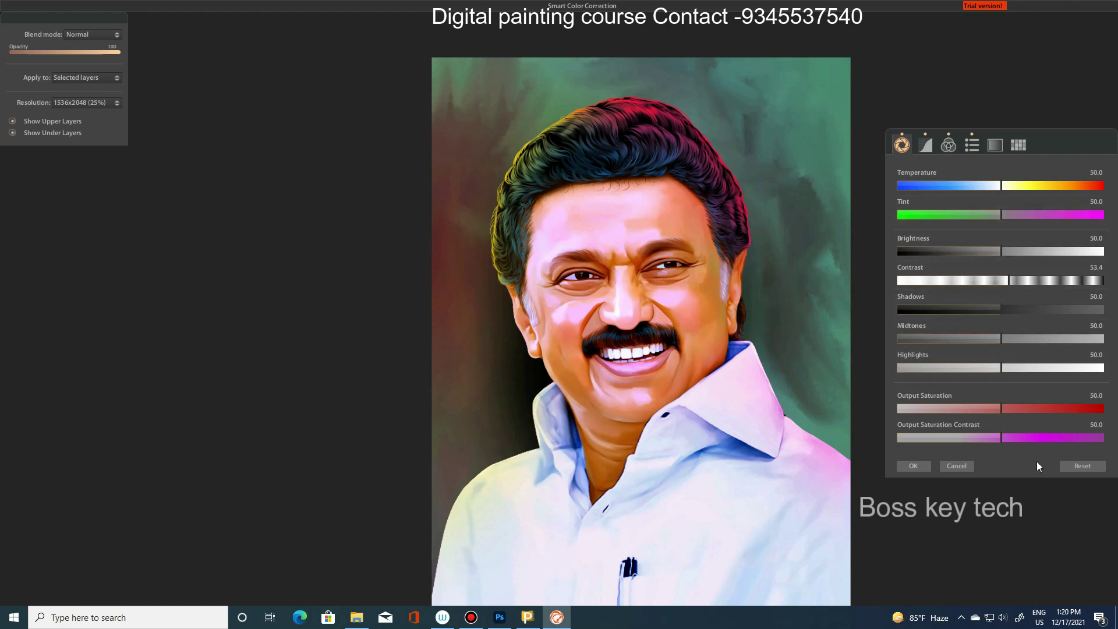
click(915, 467)
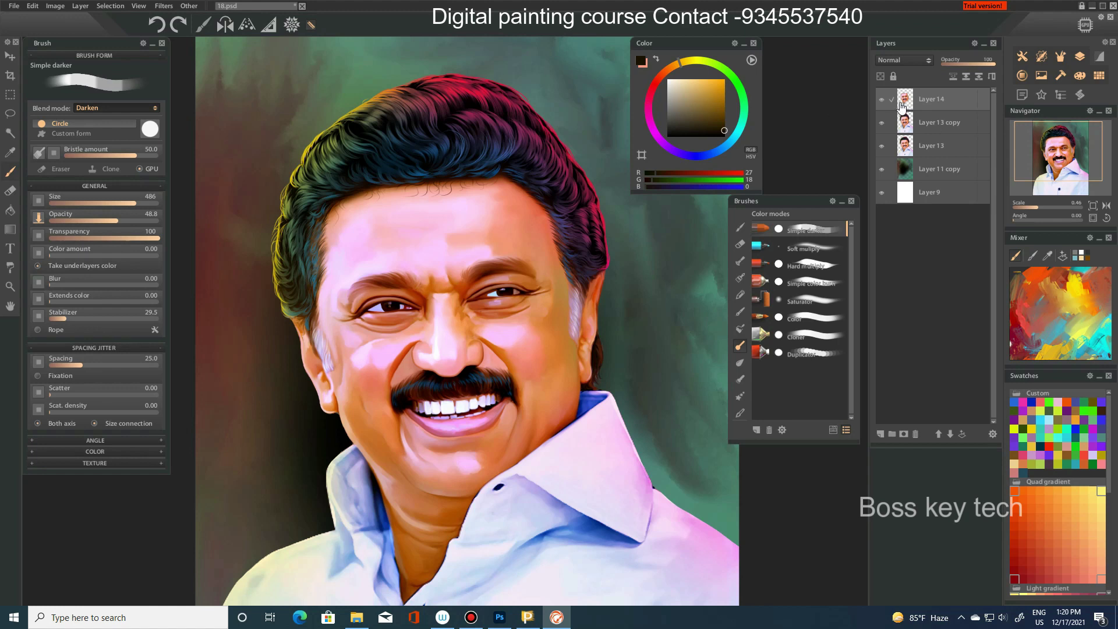
- Toggle Layer 14 off and on to compare the portrait before and after correction
click(882, 100)
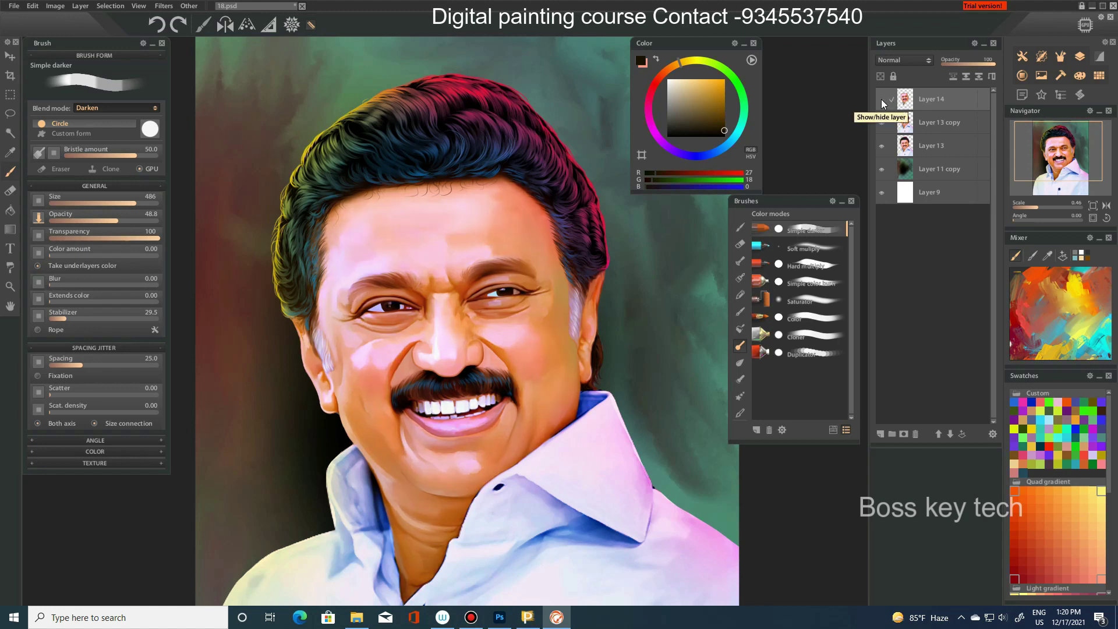
click(881, 101)
scroll(549, 320, down, 2)
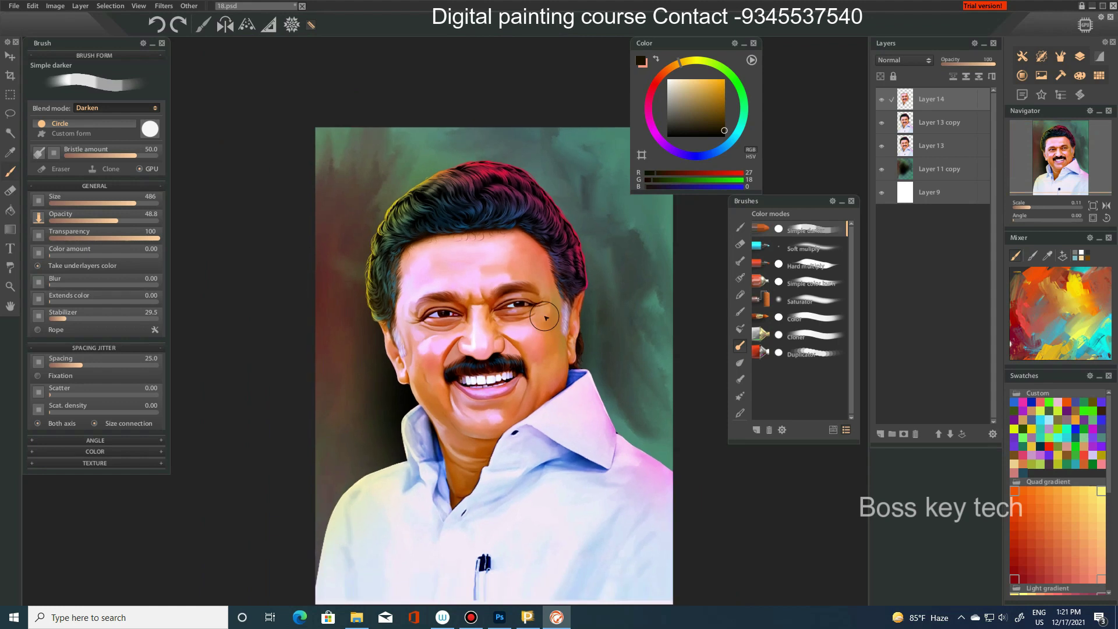
scroll(537, 320, down, 1)
scroll(606, 294, up, 1)
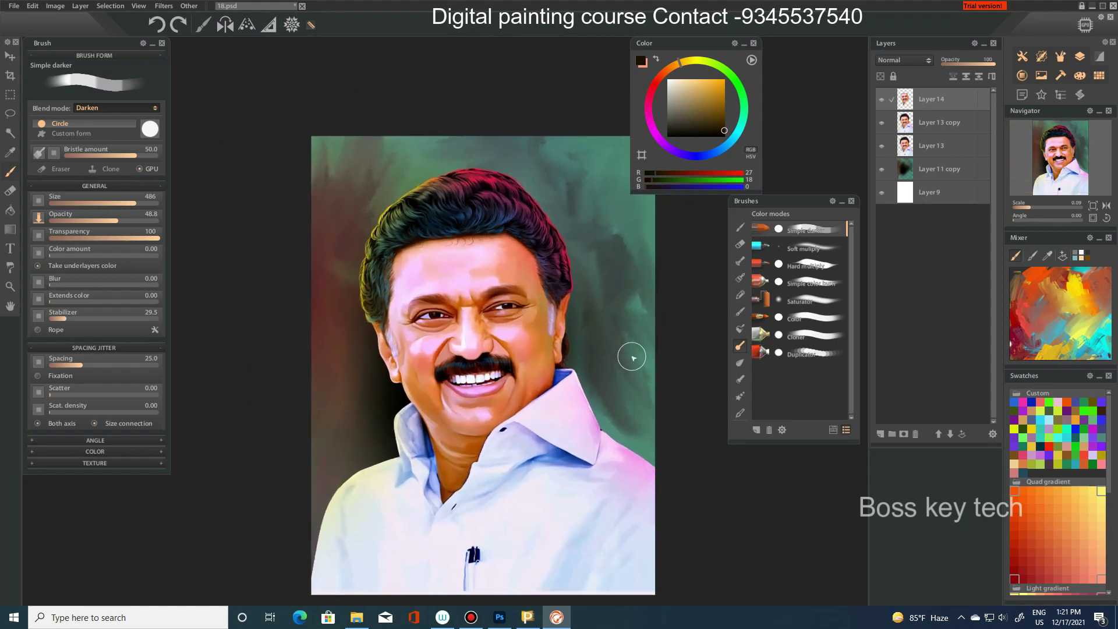
scroll(541, 356, up, 2)
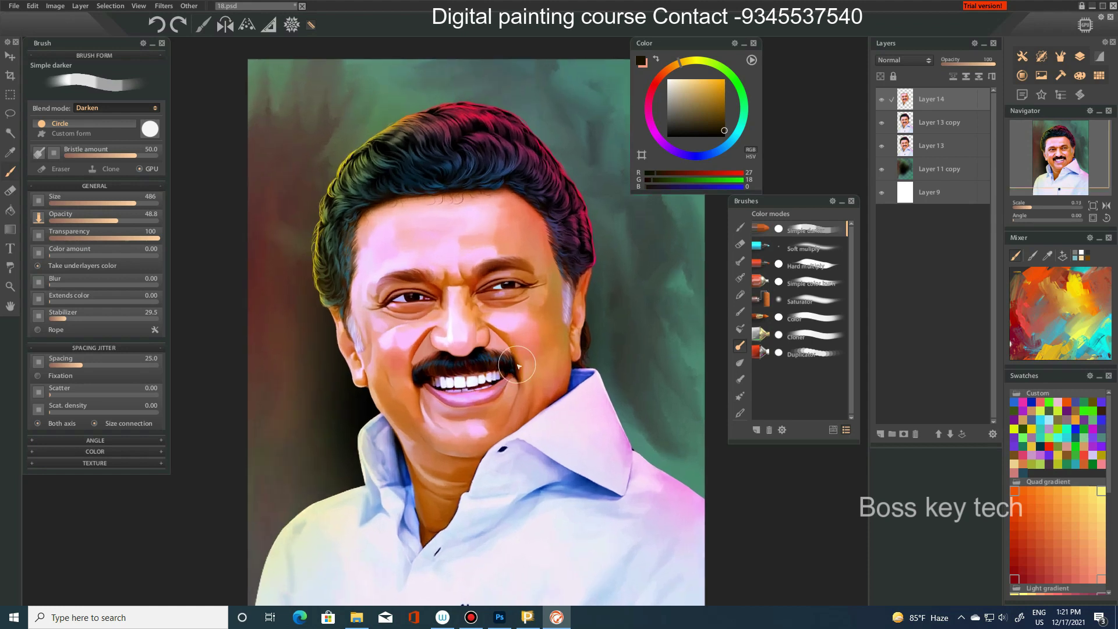
- Try a small hue shift in the HSB adjustment, then cancel it
key(ctrl+u)
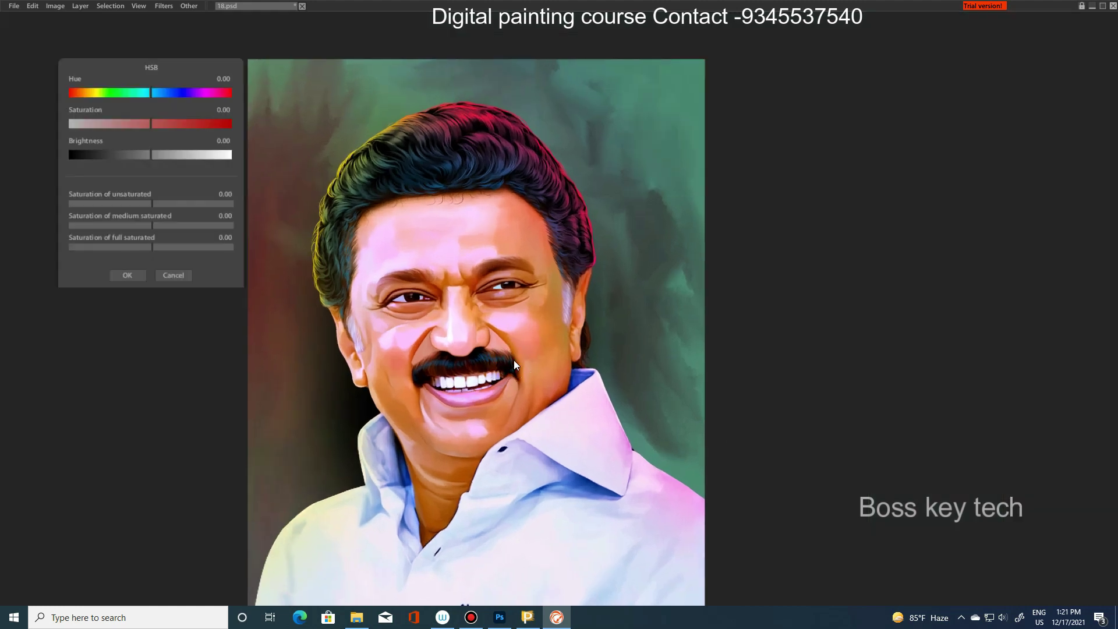
drag(145, 89, 152, 91)
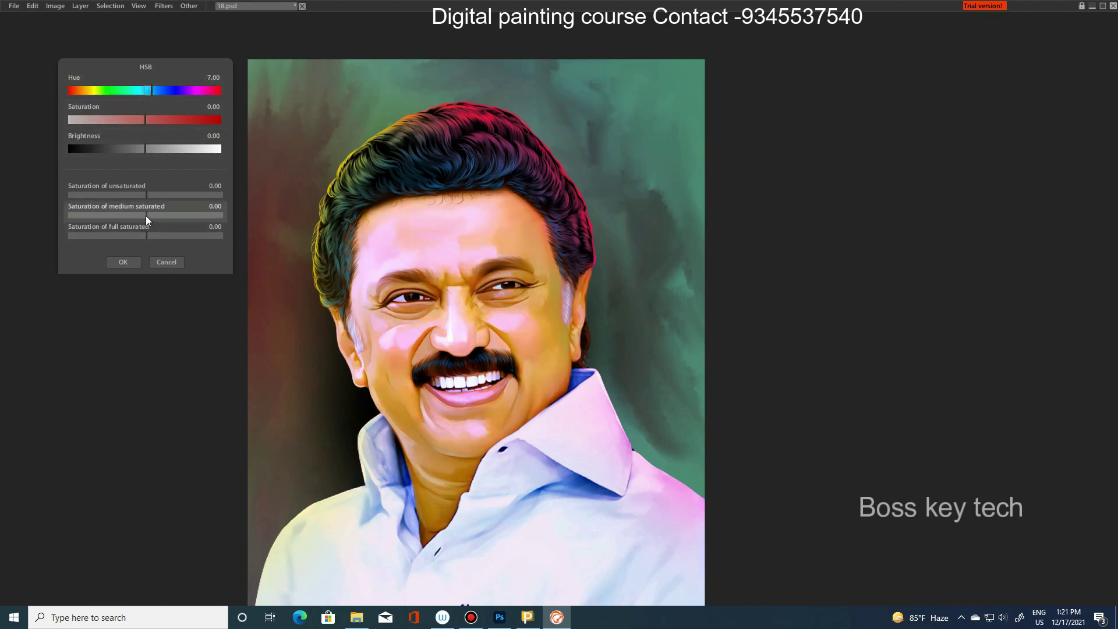
click(164, 260)
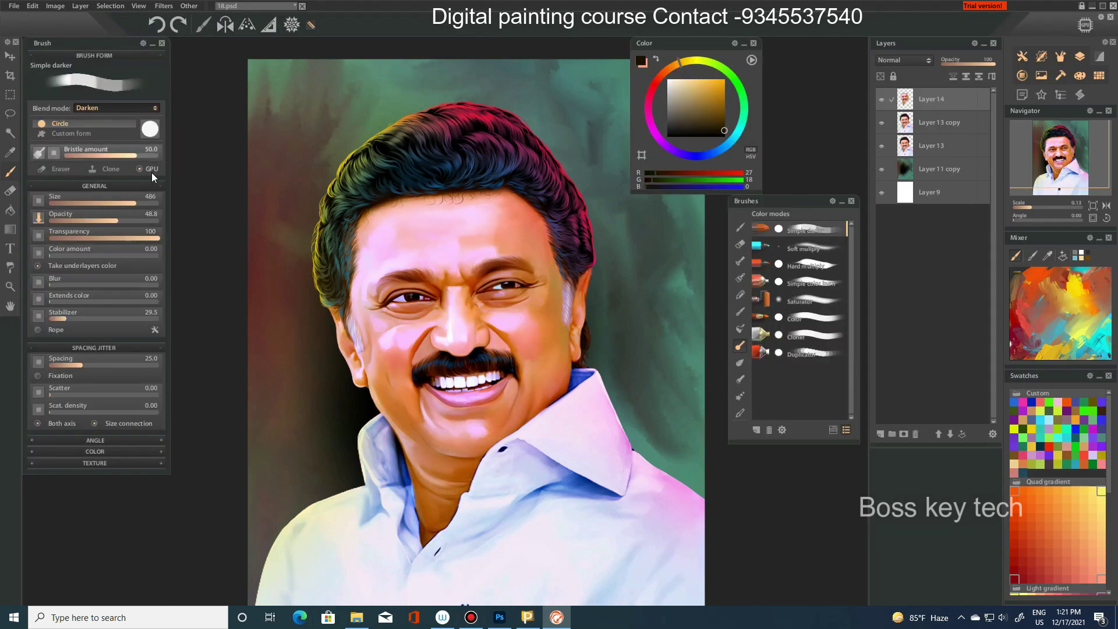
- Zoom in to inspect the painted face up close
scroll(369, 269, down, 3)
scroll(408, 280, down, 1)
scroll(455, 292, down, 1)
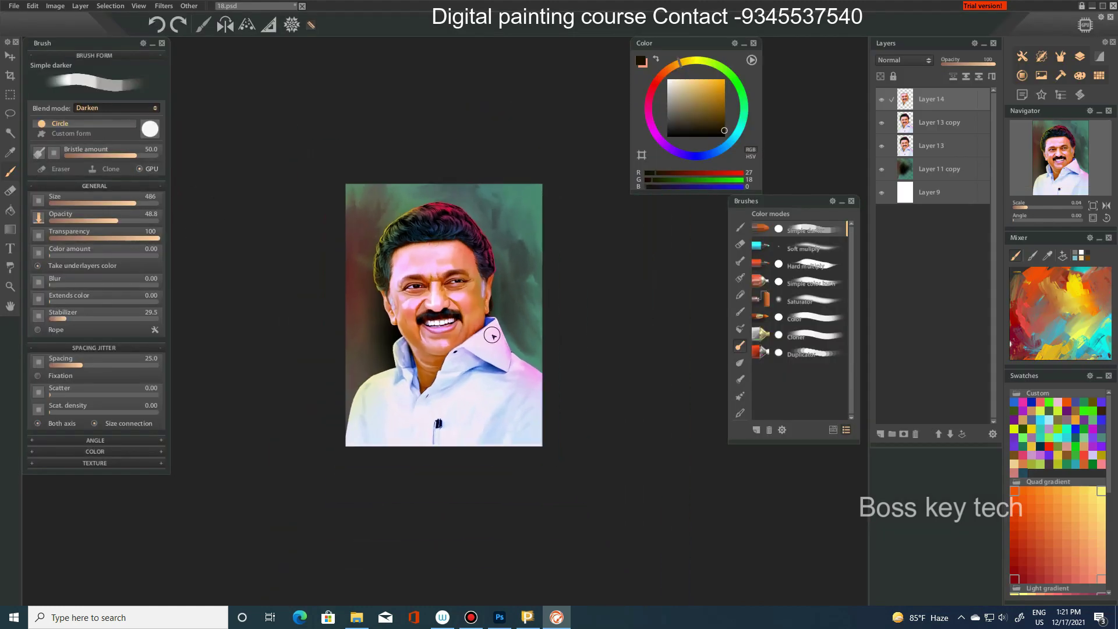
scroll(502, 306, up, 1)
scroll(502, 306, up, 2)
scroll(483, 311, up, 1)
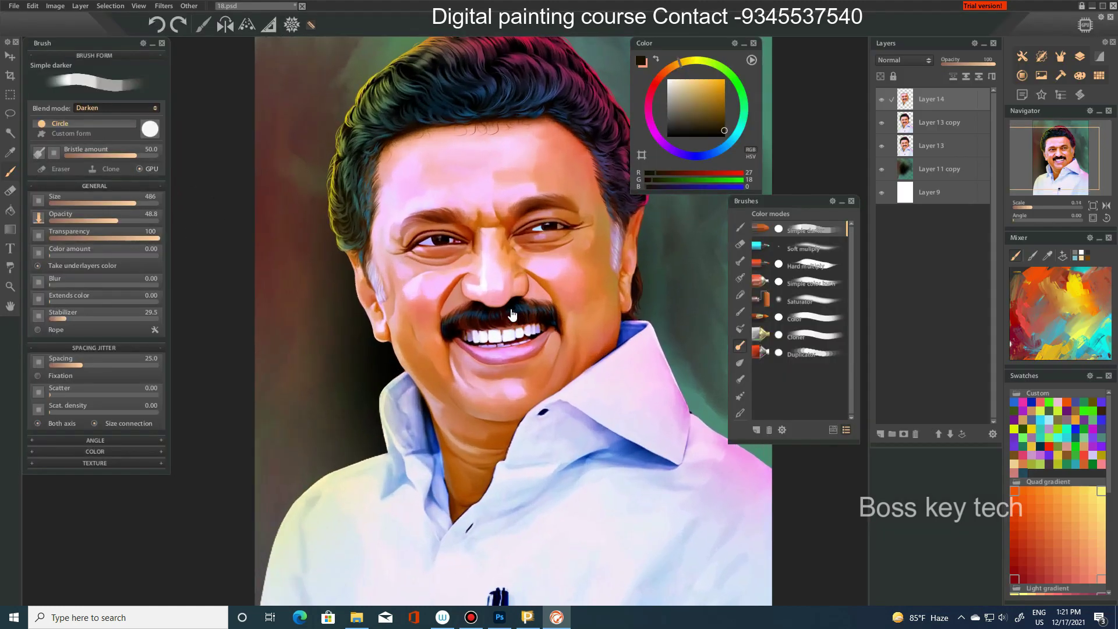
scroll(460, 321, up, 1)
scroll(460, 321, up, 1)
scroll(472, 303, up, 1)
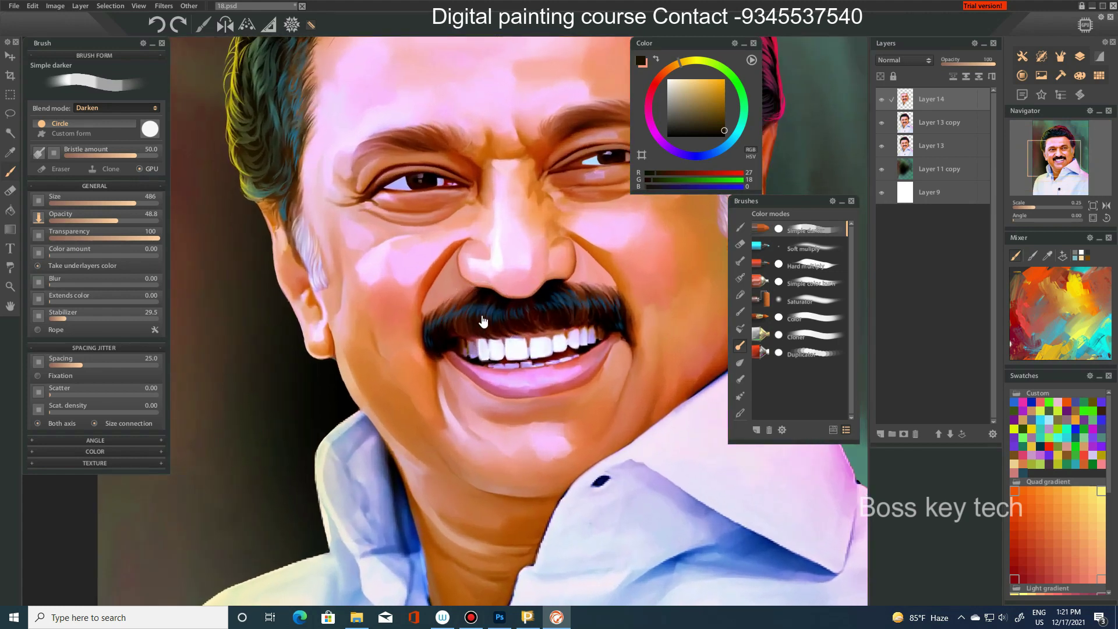
scroll(273, 262, up, 1)
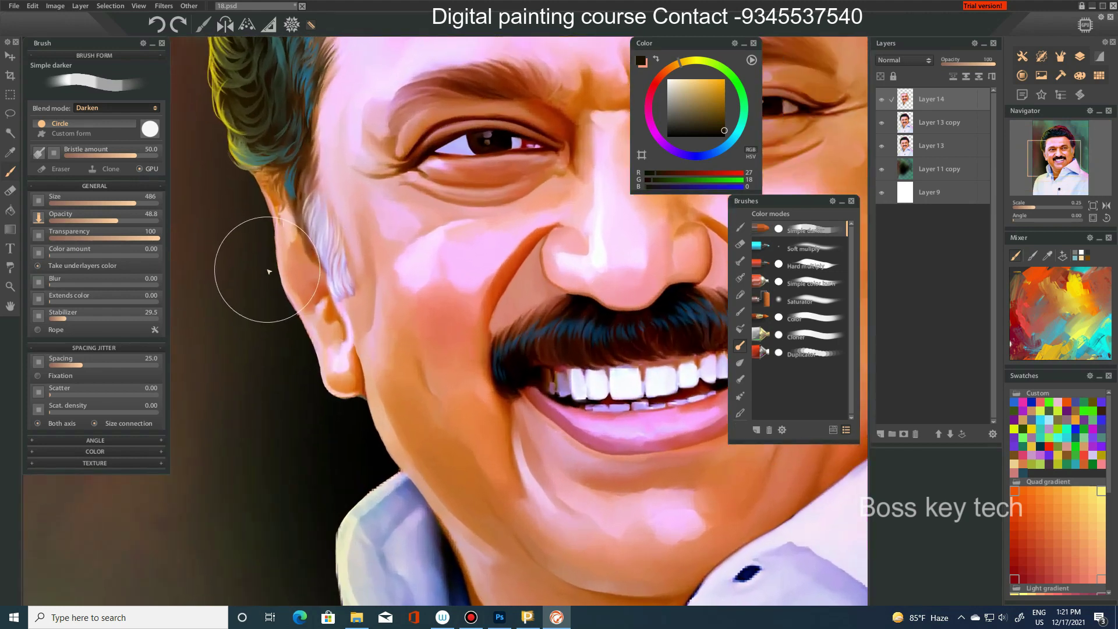
scroll(282, 271, up, 2)
- Show the round brush set, then switch to the Blenders brush set
click(741, 261)
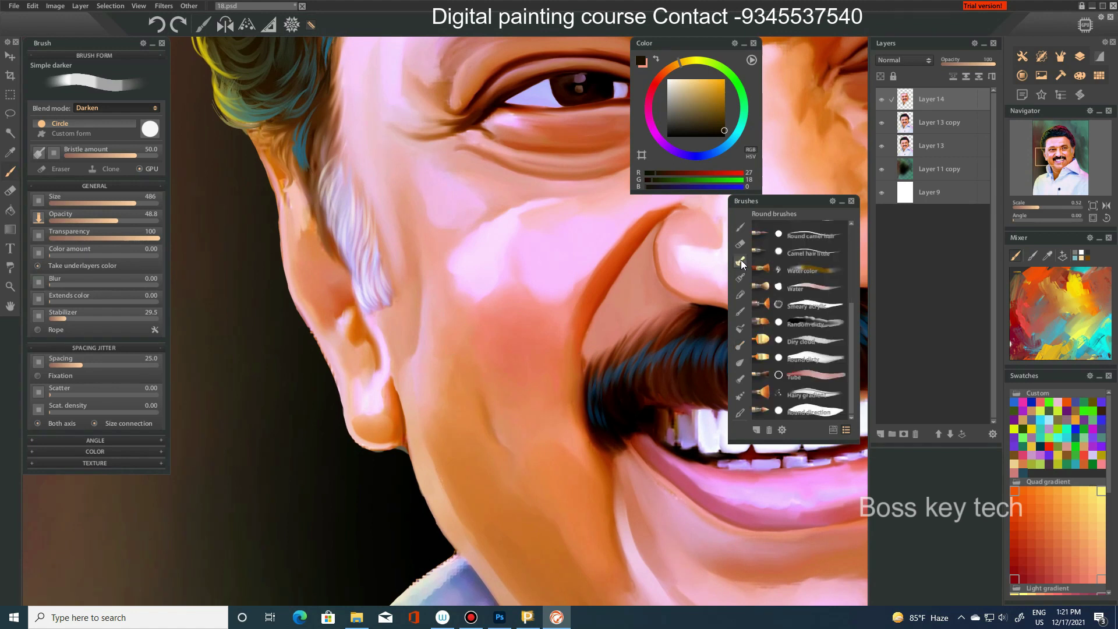
click(740, 364)
scroll(830, 344, down, 1)
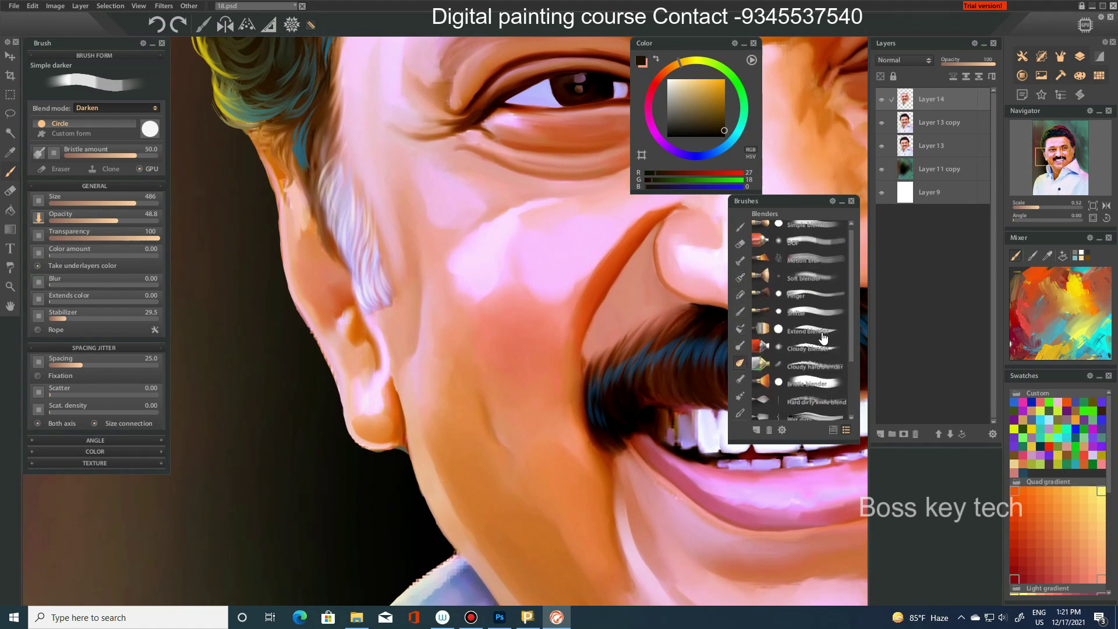
scroll(825, 335, down, 1)
scroll(823, 330, down, 2)
scroll(822, 327, down, 1)
scroll(821, 324, down, 1)
scroll(821, 324, up, 1)
scroll(822, 325, up, 1)
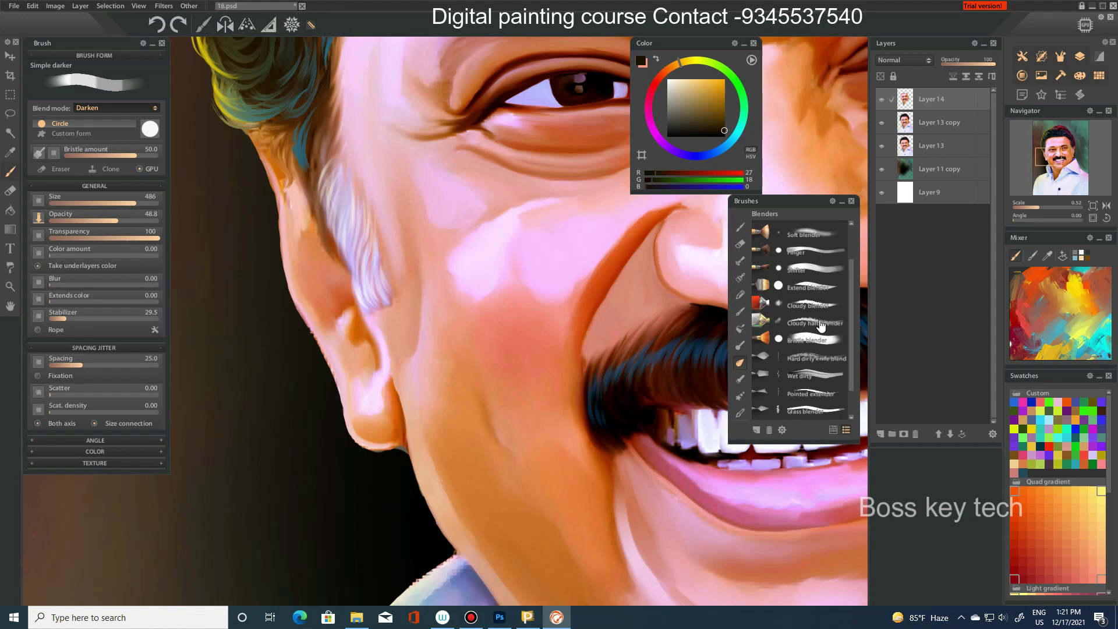
scroll(821, 324, up, 1)
scroll(553, 332, down, 2)
scroll(569, 324, down, 2)
scroll(574, 335, down, 2)
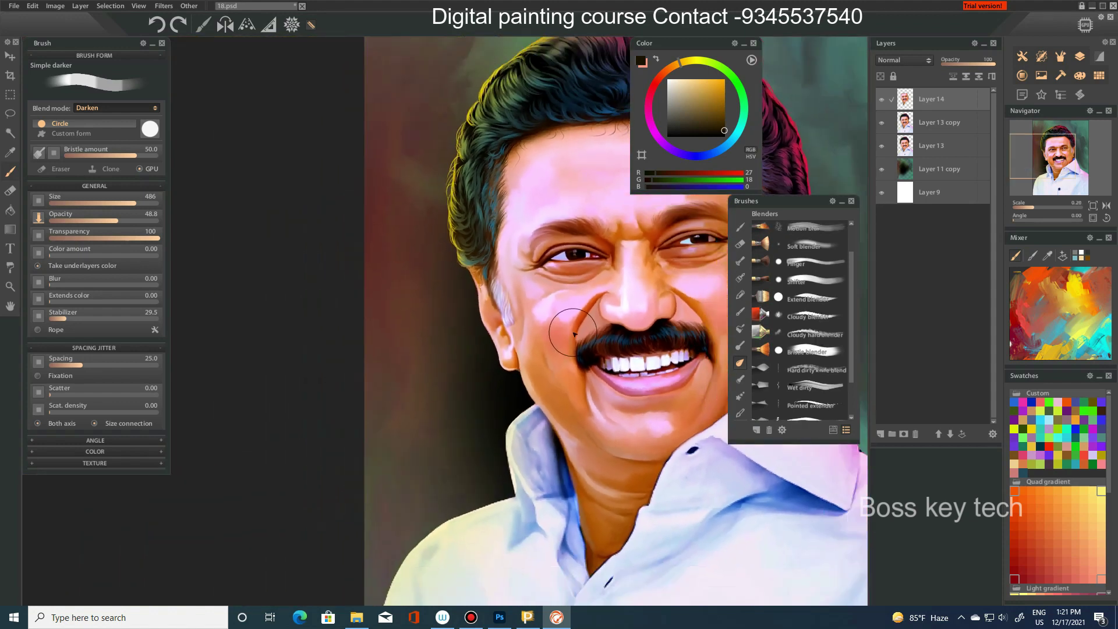
scroll(575, 334, down, 1)
scroll(553, 326, down, 1)
scroll(499, 312, up, 1)
scroll(498, 310, down, 1)
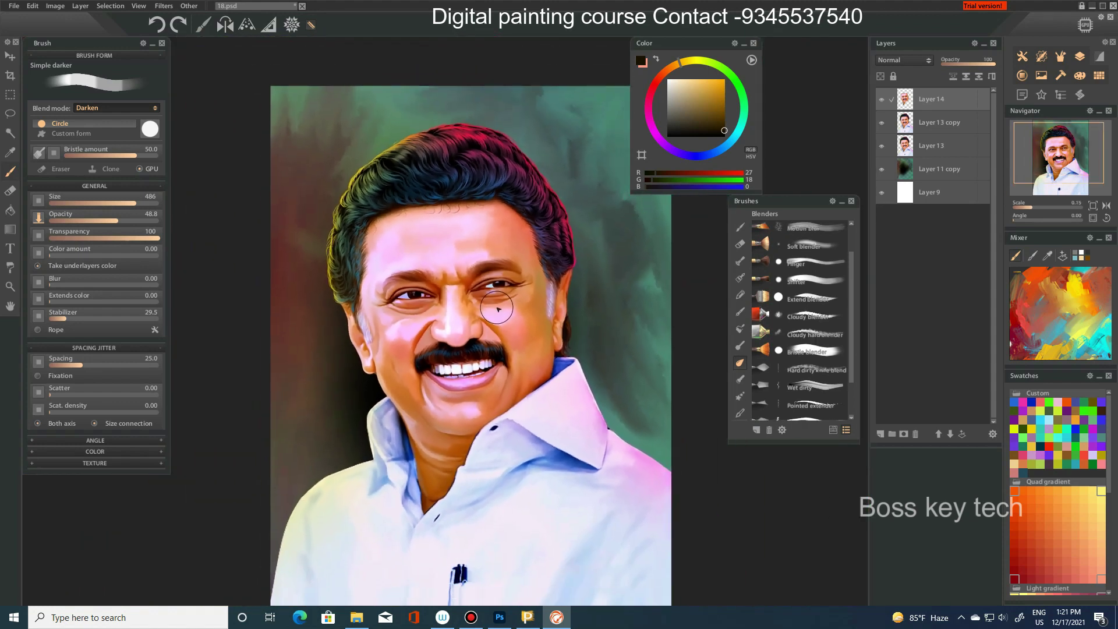
scroll(498, 309, down, 1)
scroll(513, 349, up, 1)
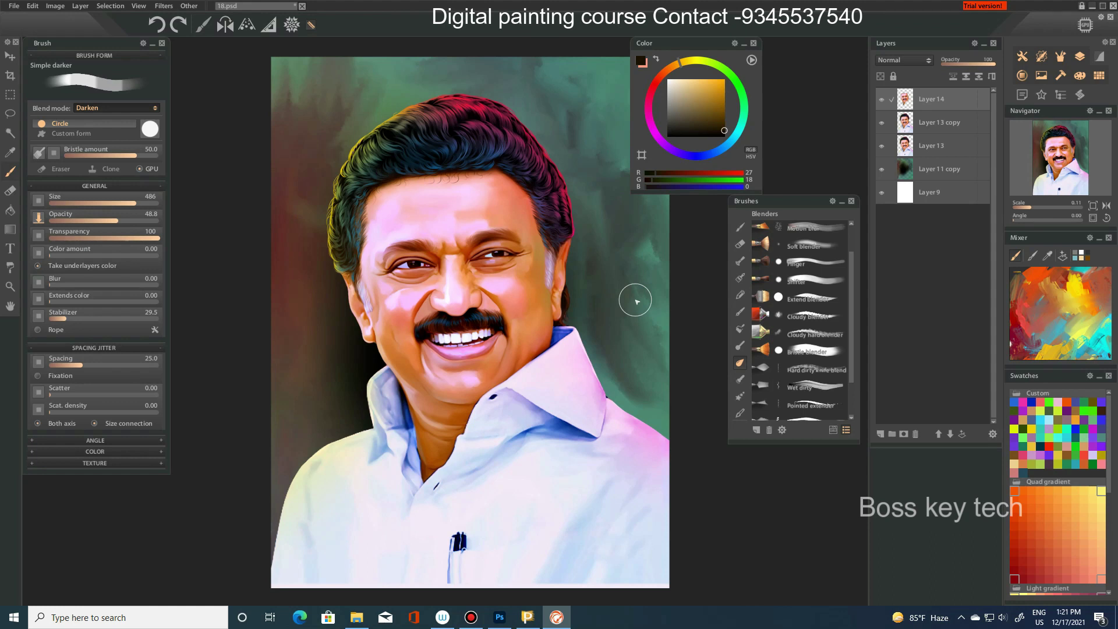
- Drag the original photo from the desktop onto the canvas as a new top layer
key(super+d)
drag(509, 317, 509, 347)
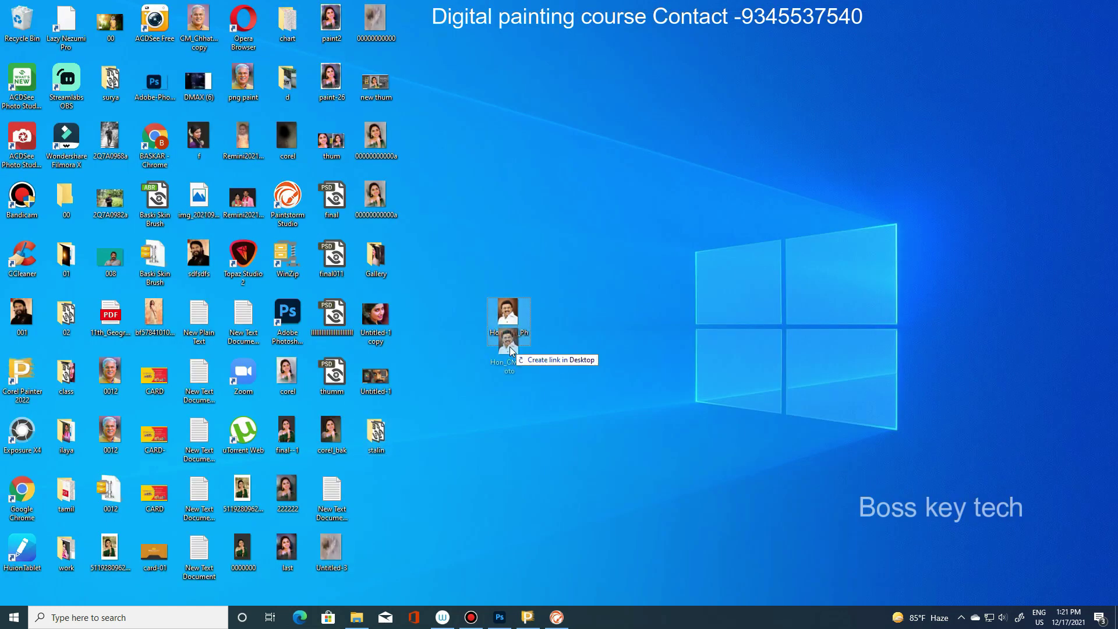
key(super+d)
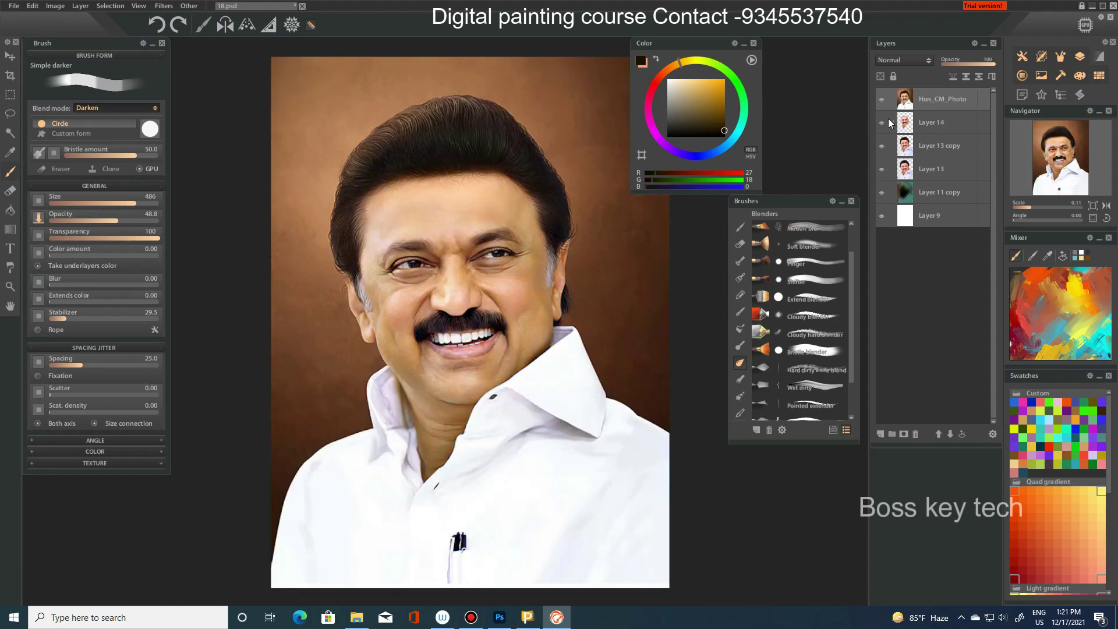
- Toggle the Hon_CM_Photo layer off and on to compare it with the painting
click(882, 99)
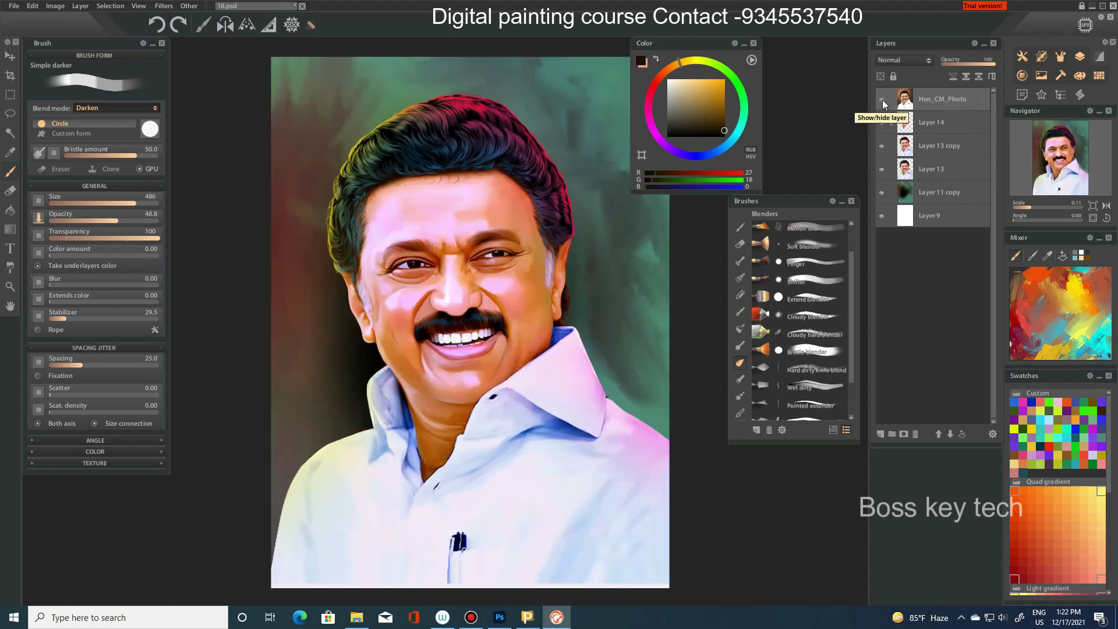
click(882, 100)
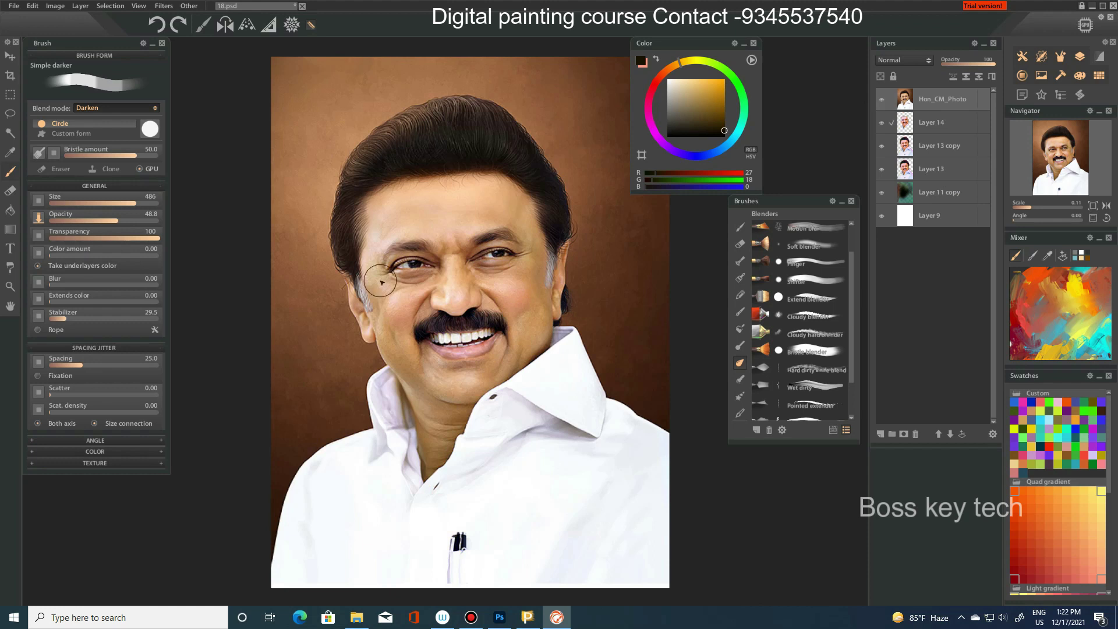
scroll(381, 282, up, 2)
scroll(419, 268, up, 2)
scroll(501, 286, up, 2)
scroll(547, 303, up, 1)
scroll(553, 308, down, 1)
- Hide the Hon_CM_Photo layer and inspect the painting at different zoom levels
click(881, 100)
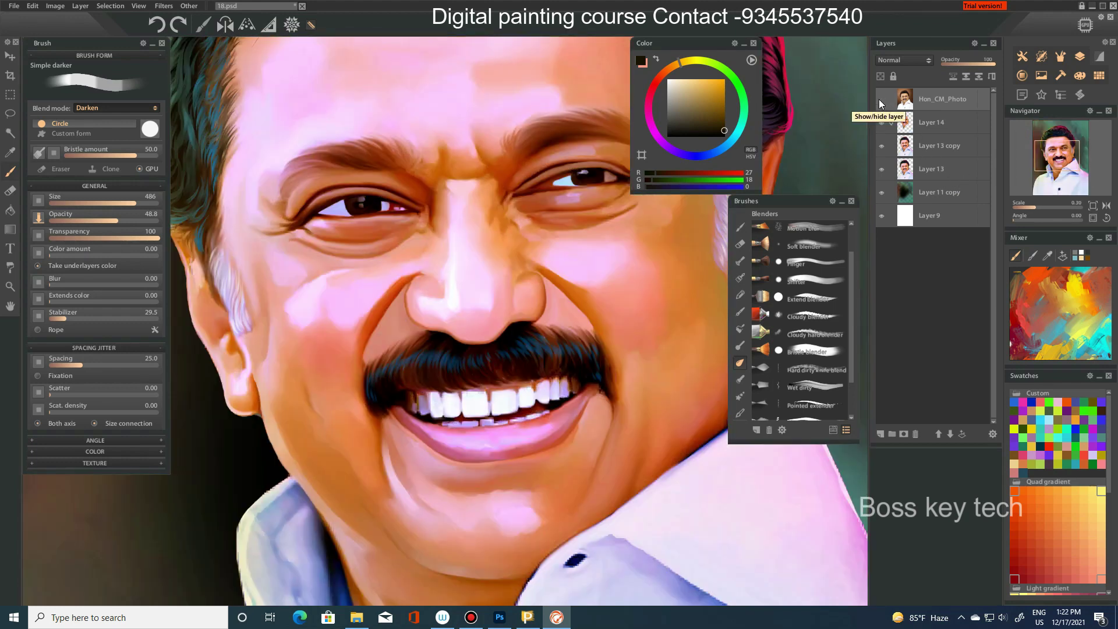
scroll(484, 352, down, 2)
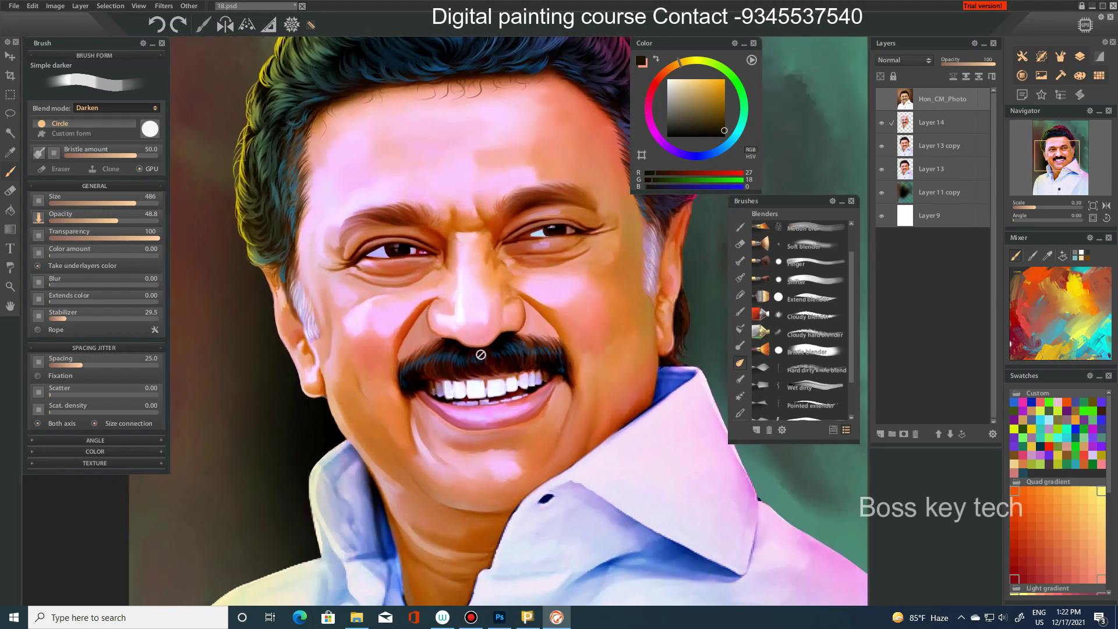
scroll(485, 349, down, 2)
scroll(487, 347, down, 2)
scroll(487, 347, down, 1)
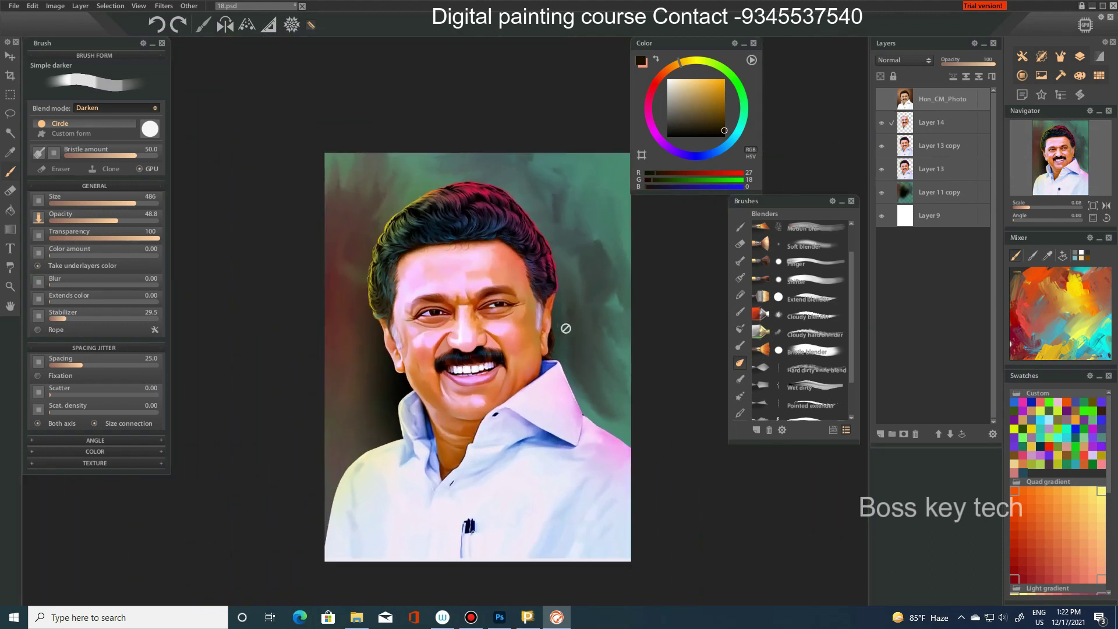
scroll(565, 328, up, 2)
scroll(565, 328, down, 1)
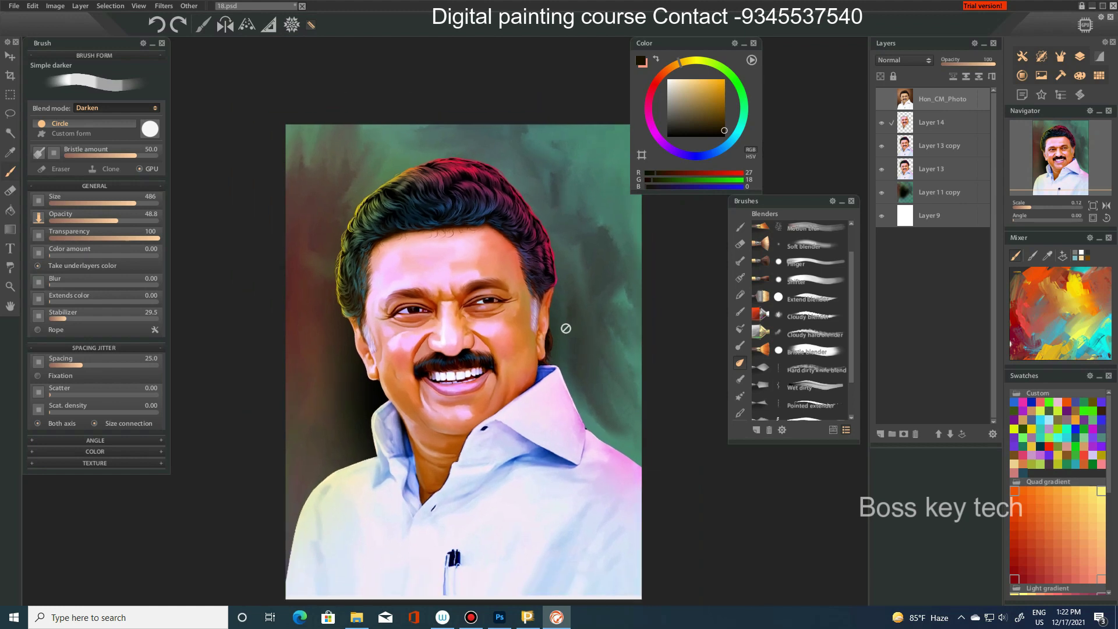
scroll(566, 327, down, 1)
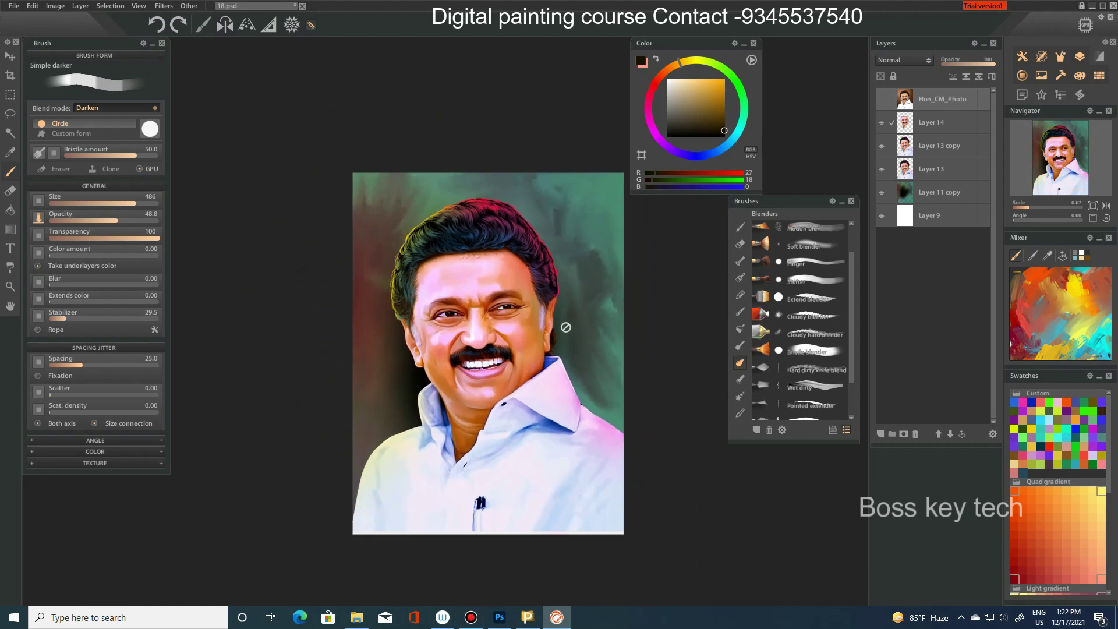
scroll(565, 328, up, 1)
scroll(566, 327, up, 1)
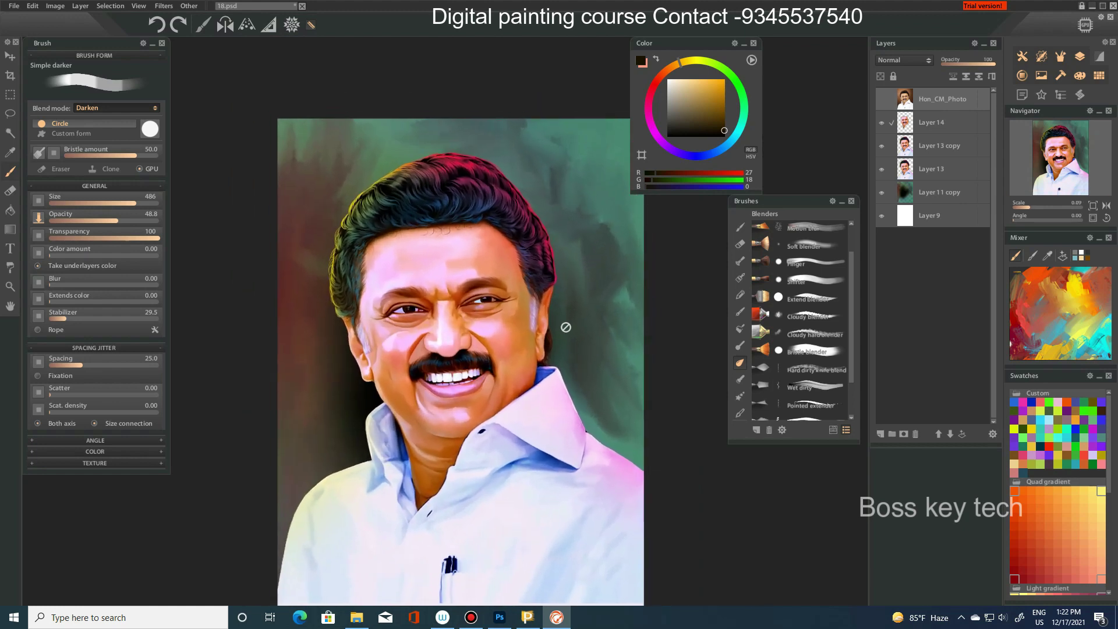
scroll(566, 327, up, 1)
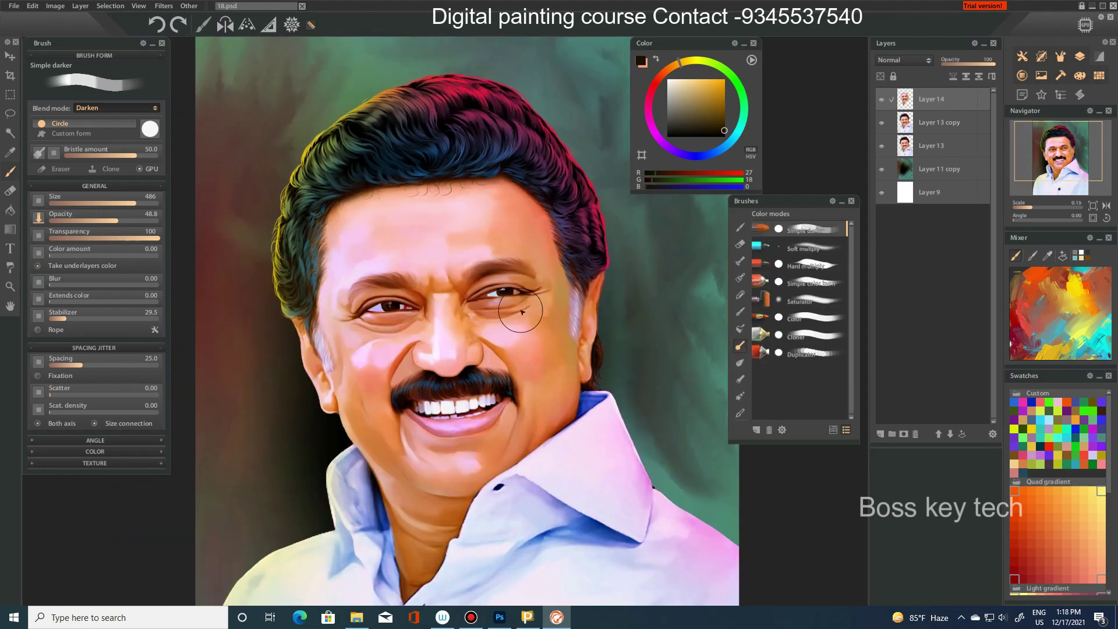
- Open Smart Color Correction, centre the face, and set preview resolution to 1536x2048 (25%)
click(164, 8)
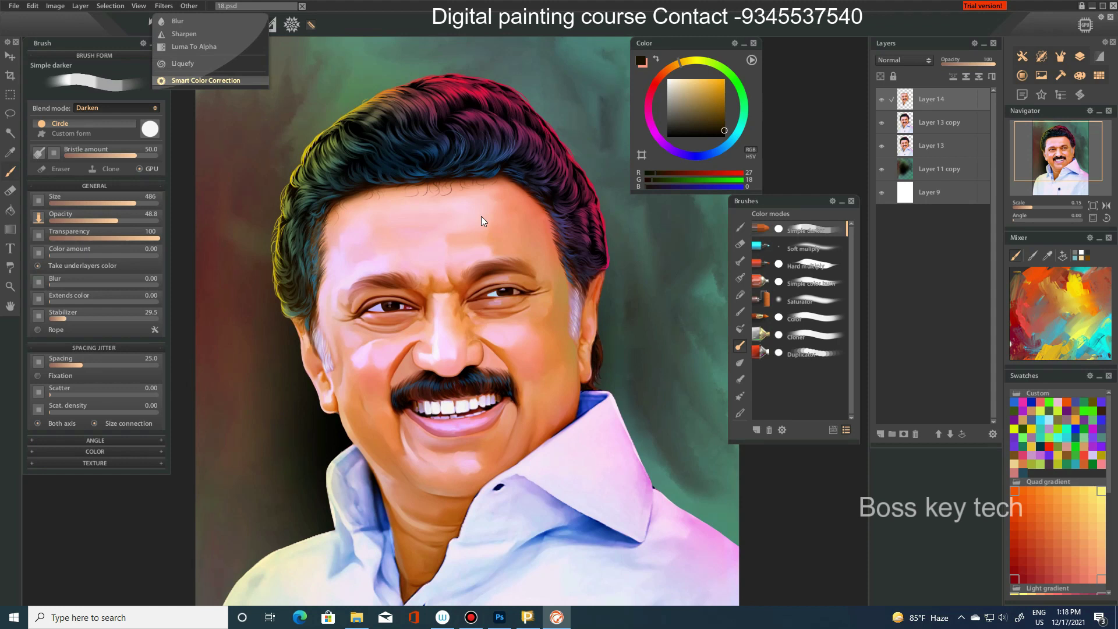
key(Return)
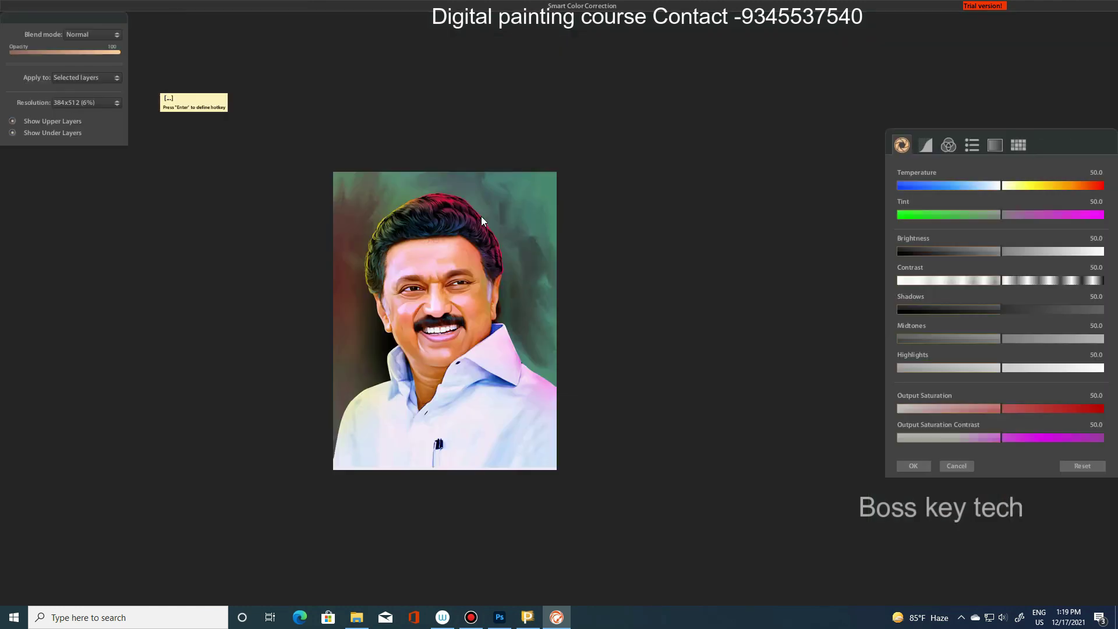
scroll(516, 301, up, 2)
scroll(516, 301, up, 3)
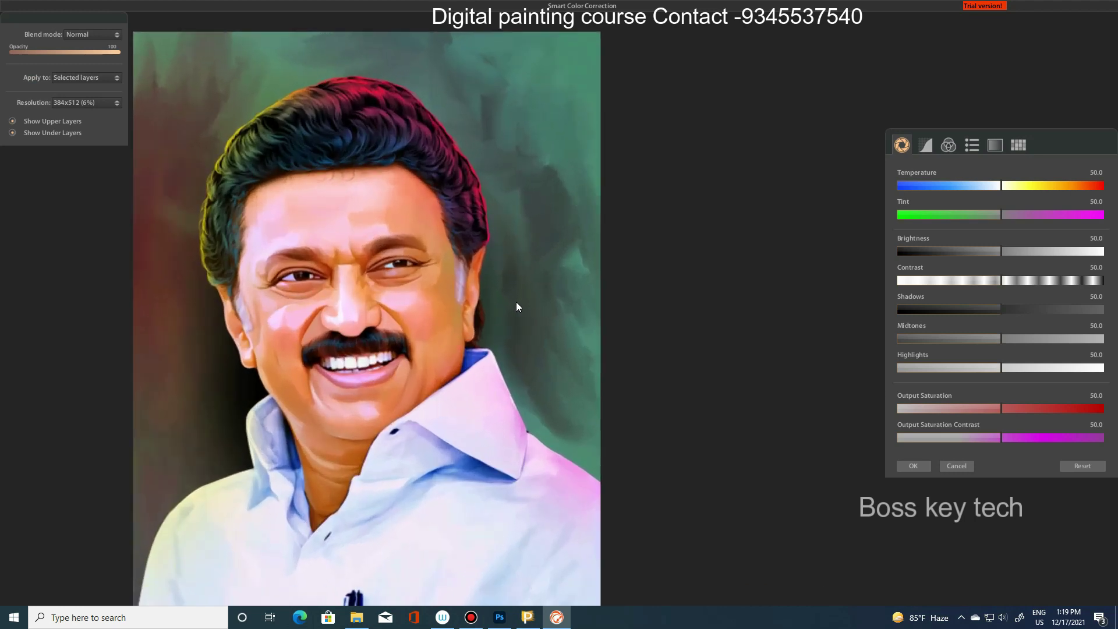
drag(396, 296, 518, 306)
scroll(518, 306, up, 1)
scroll(526, 309, down, 1)
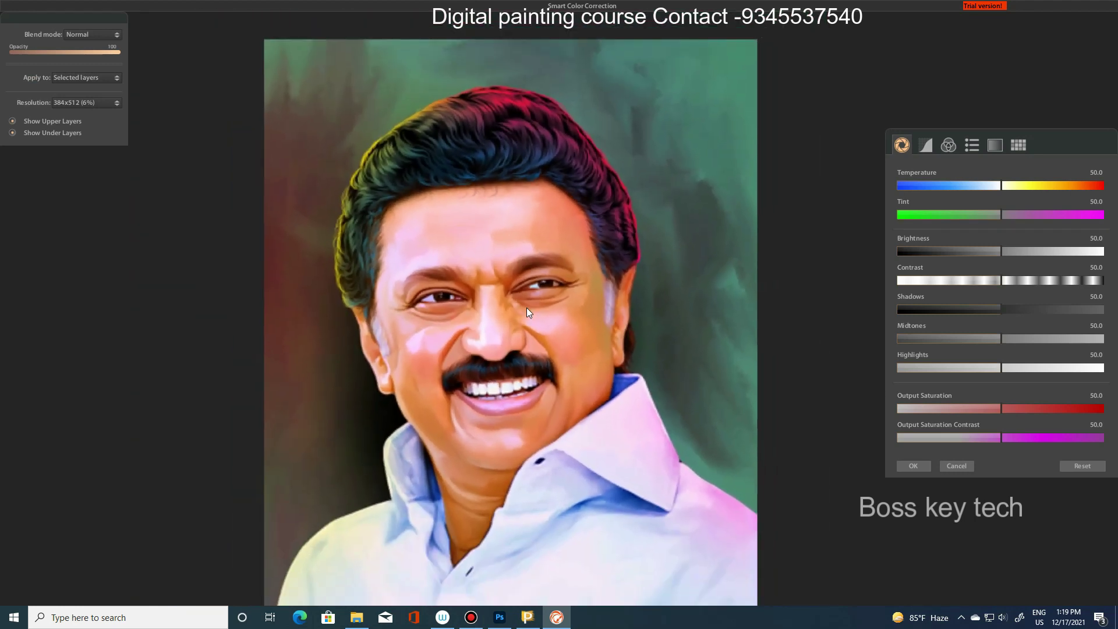
click(71, 102)
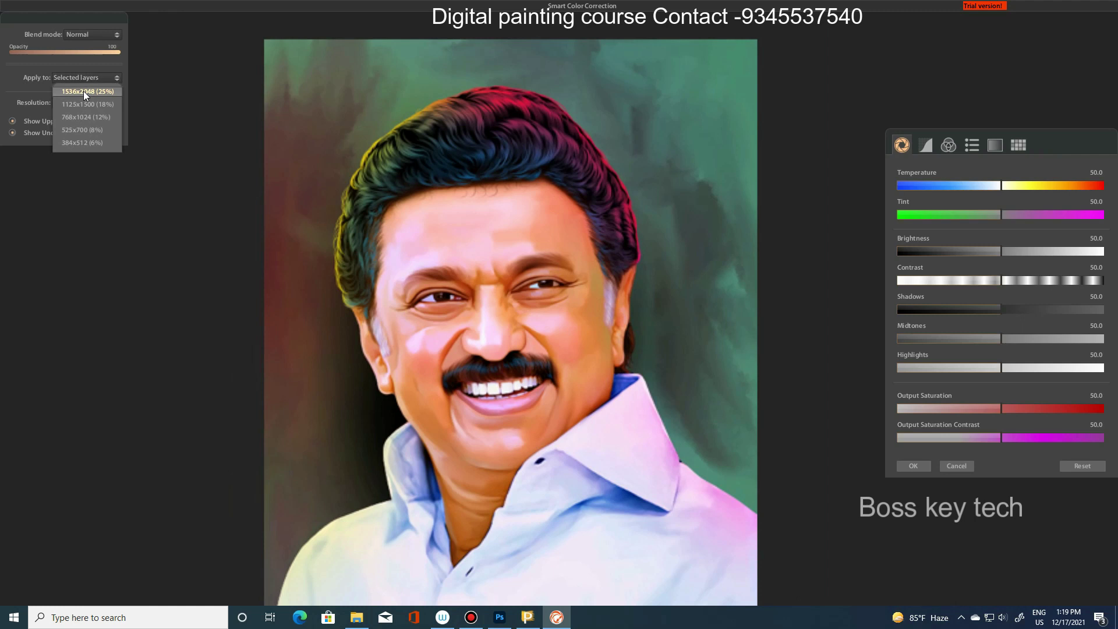
click(84, 92)
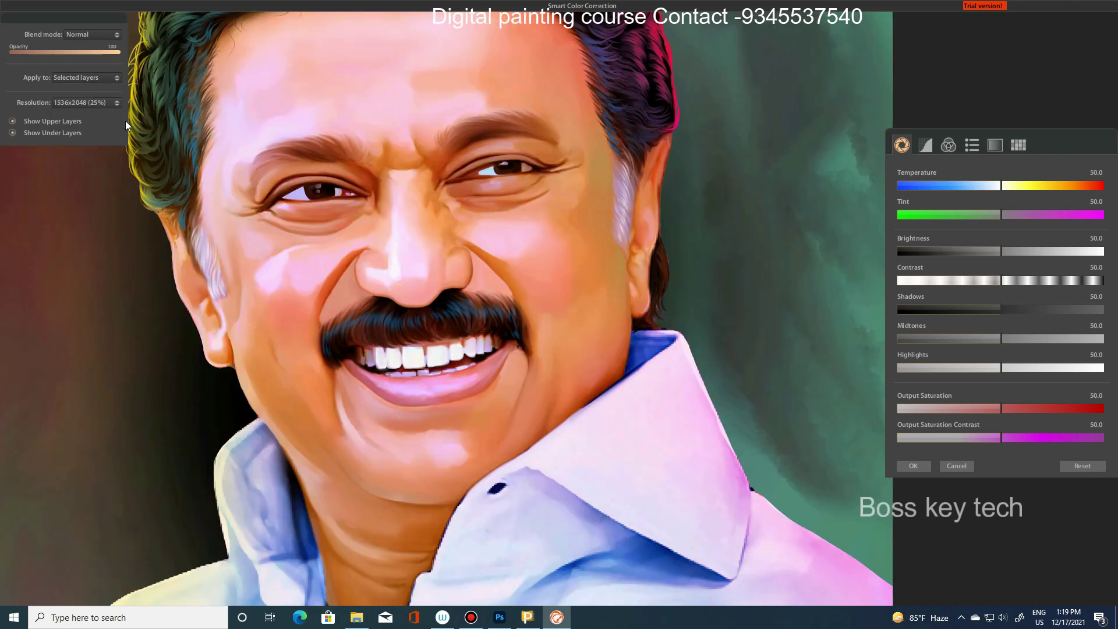
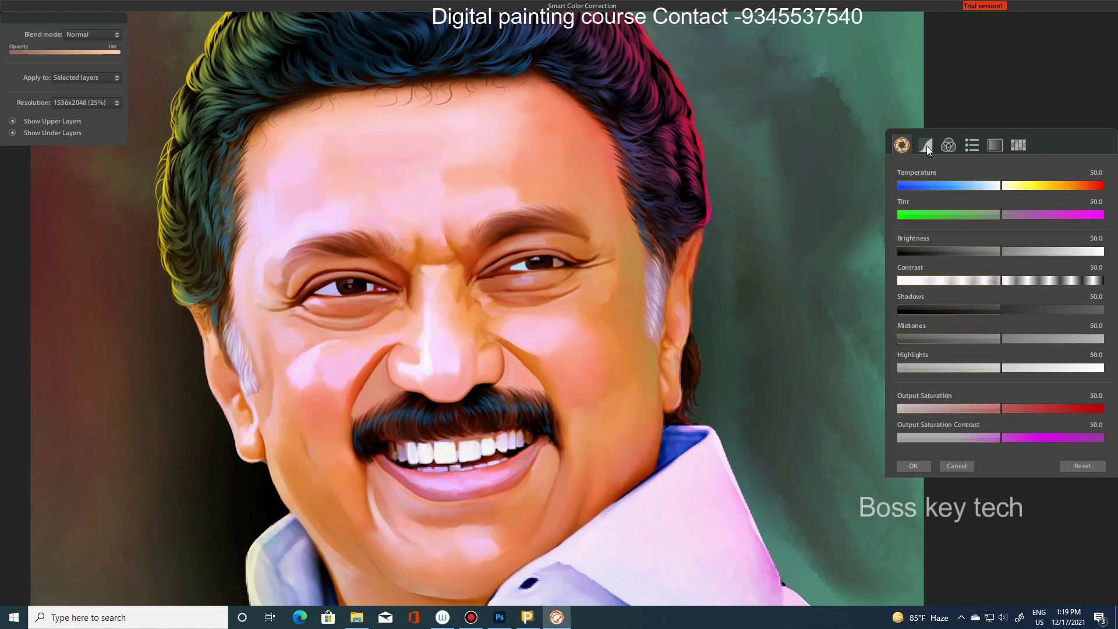
- Shift the midtone colour balance toward cyan, lower green slightly, and reset saturation to neutral
click(948, 145)
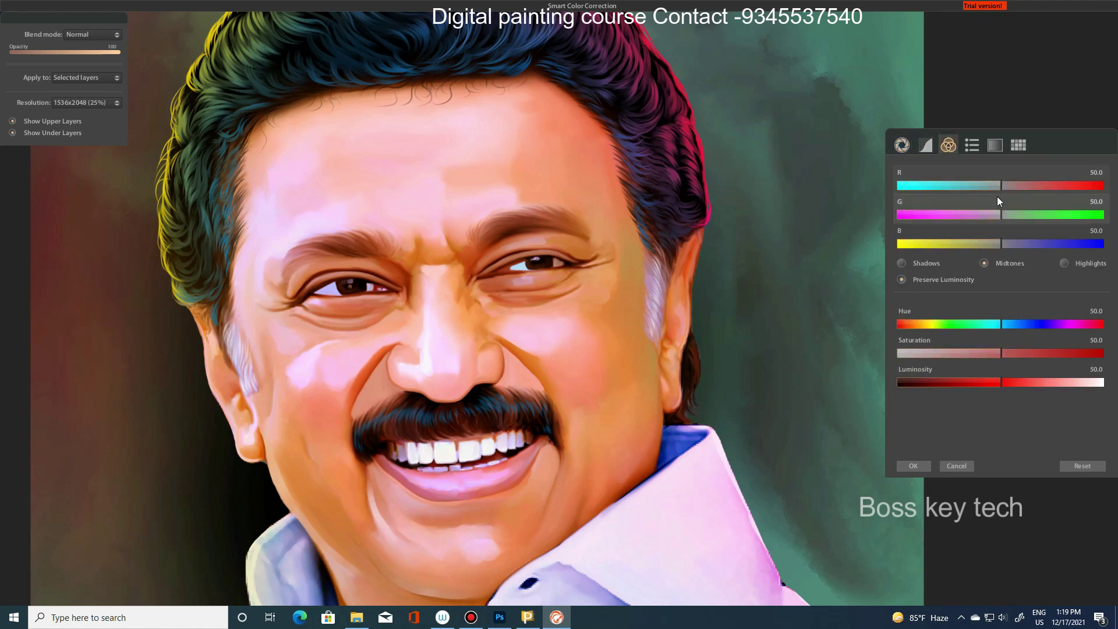
mouse_move(1000, 189)
mouse_down()
mouse_move(943, 185)
mouse_move(1004, 184)
mouse_up()
click(1011, 213)
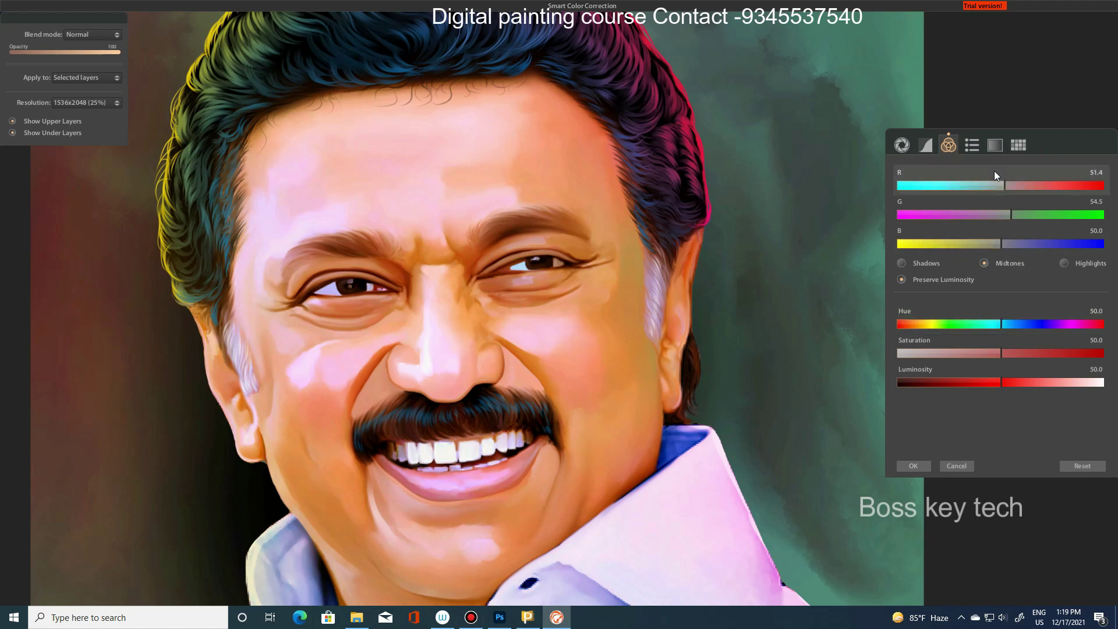
drag(1008, 352, 1002, 352)
- Balance the highlights to red 48.3 and blue 64.1, then move on to the shadows
click(1065, 263)
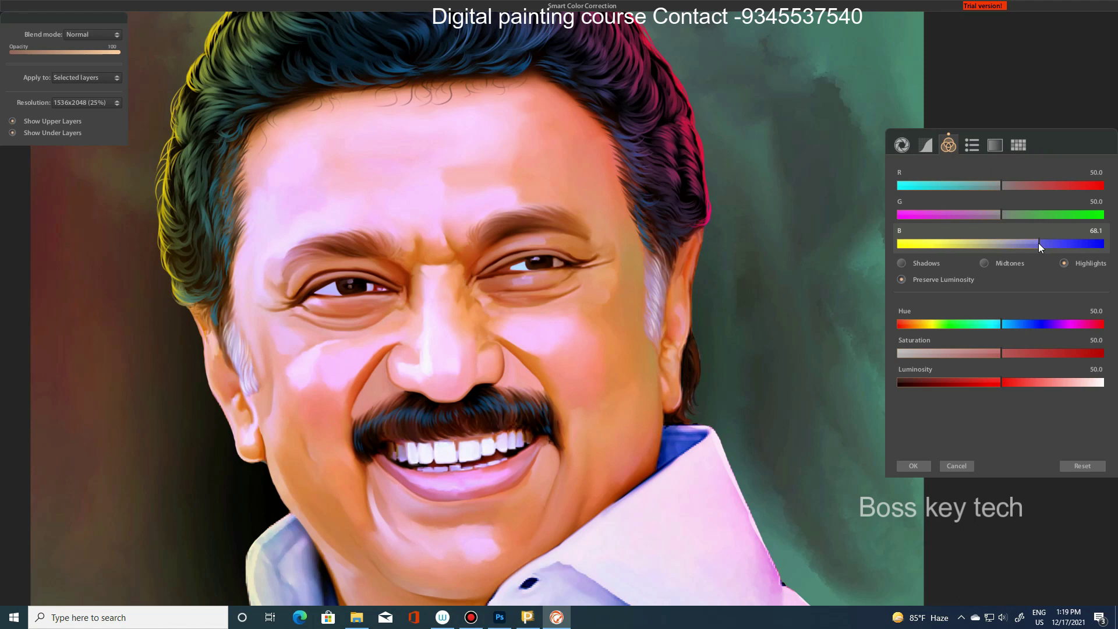
mouse_move(996, 186)
mouse_down()
mouse_move(982, 186)
mouse_move(998, 186)
mouse_up()
scroll(735, 293, down, 3)
scroll(740, 289, down, 2)
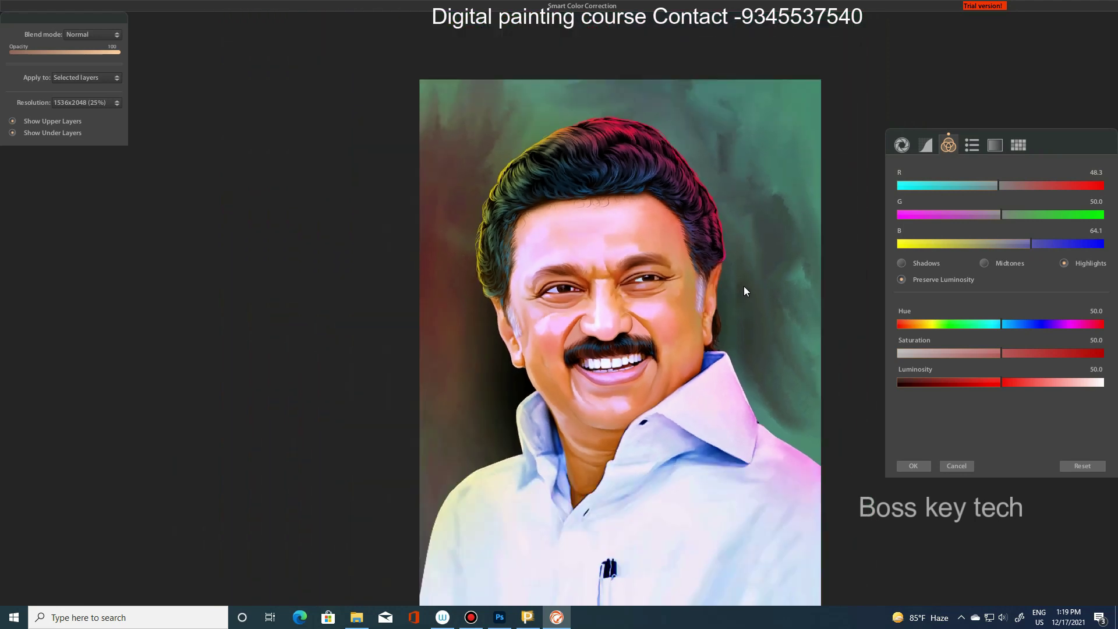
scroll(744, 288, down, 1)
scroll(745, 300, down, 2)
scroll(746, 311, up, 1)
scroll(746, 307, up, 2)
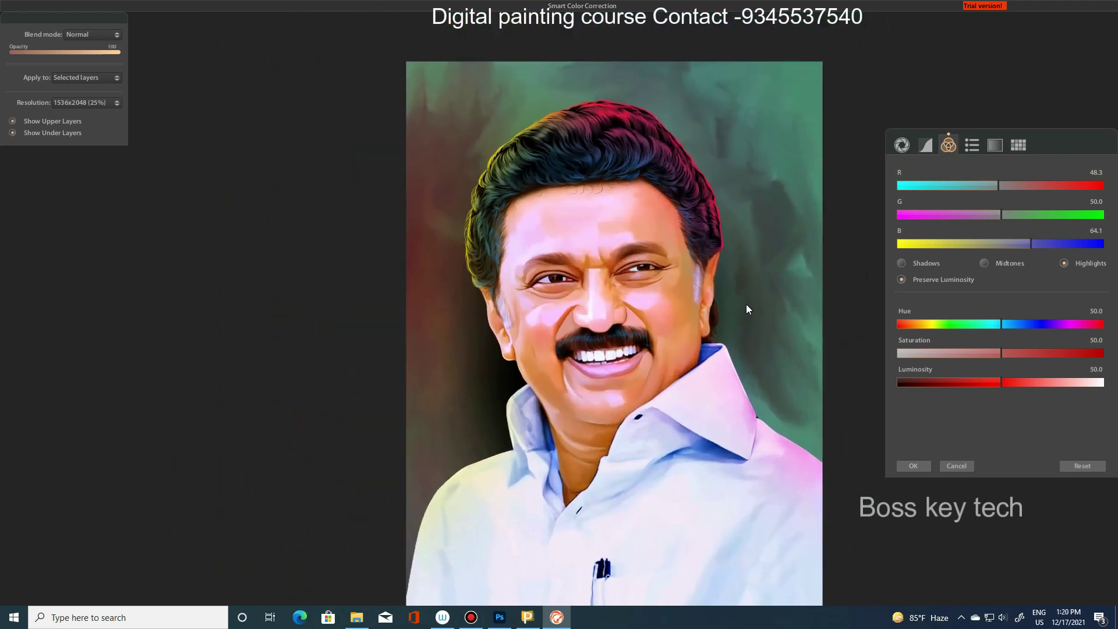
scroll(747, 304, up, 1)
scroll(687, 295, up, 1)
click(917, 263)
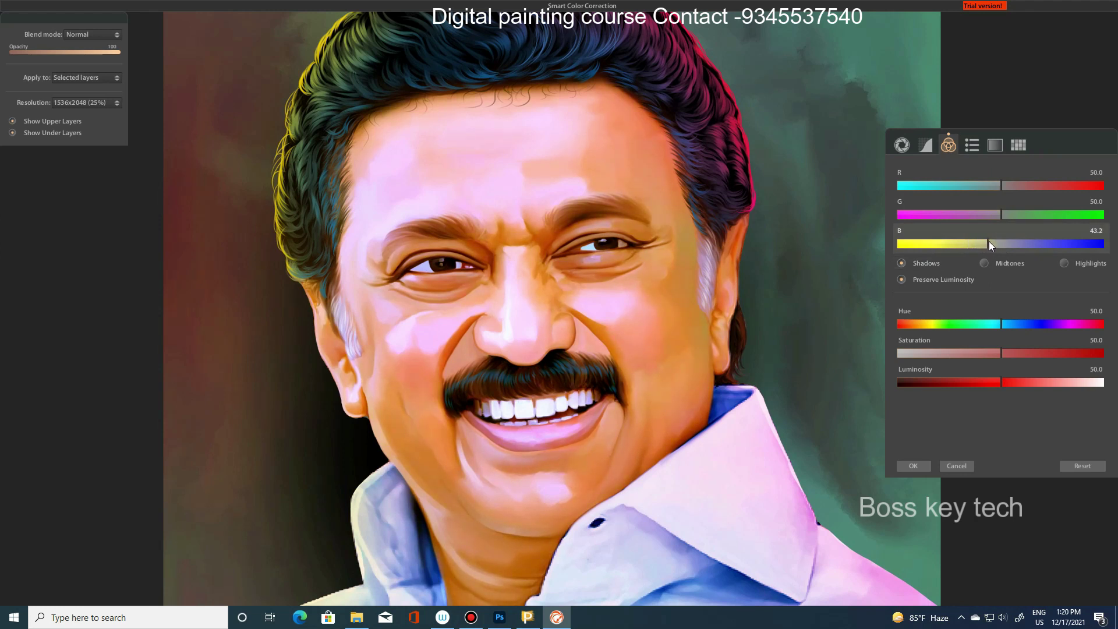
- Add a Magenta colour mask with saturation and luminosity both at 52.7
click(971, 145)
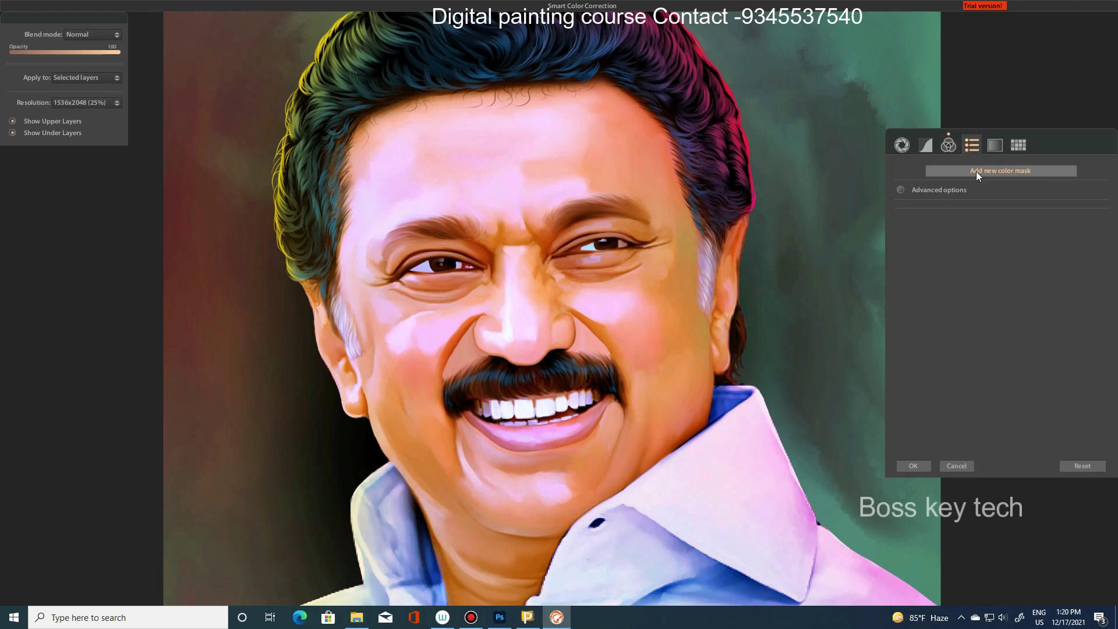
click(976, 173)
click(970, 257)
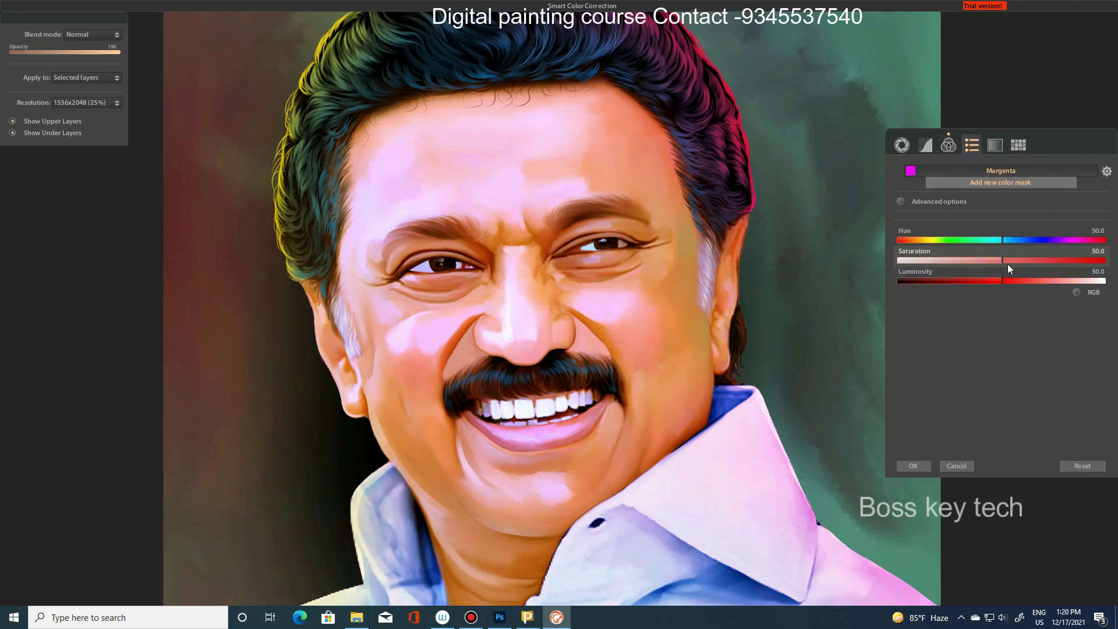
drag(972, 259, 1061, 259)
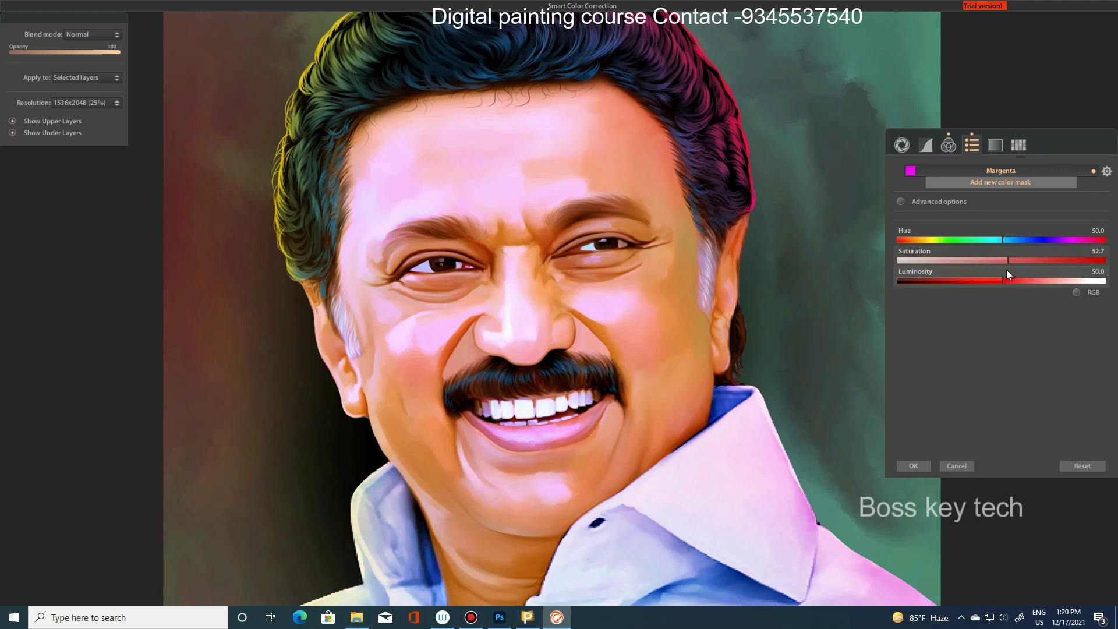
mouse_move(1002, 282)
mouse_down()
mouse_move(1019, 278)
mouse_move(976, 278)
mouse_up()
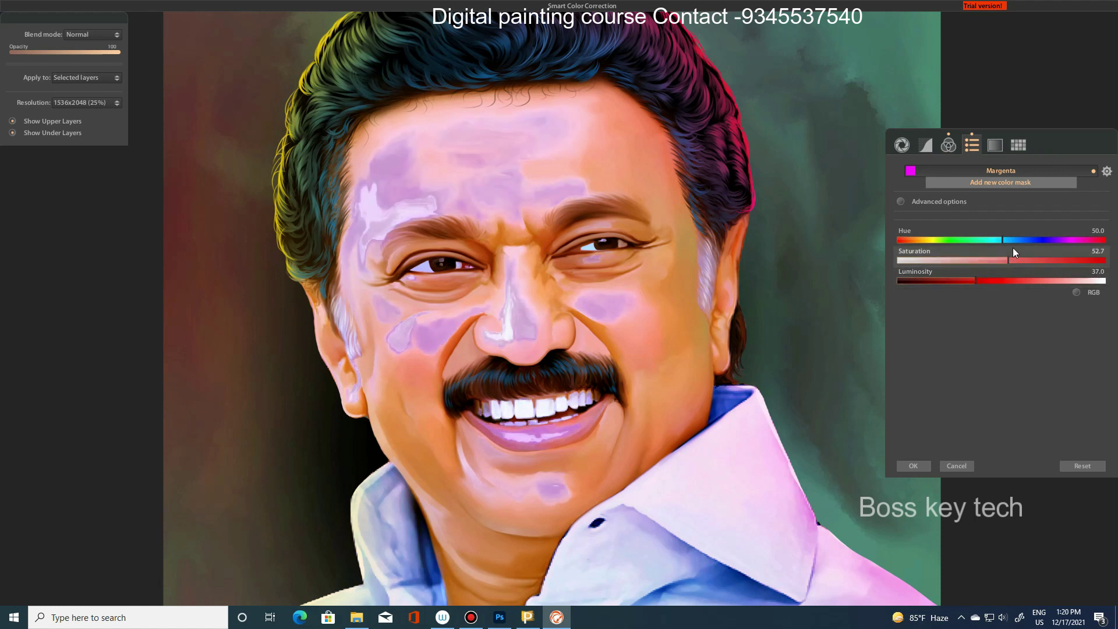
click(1005, 280)
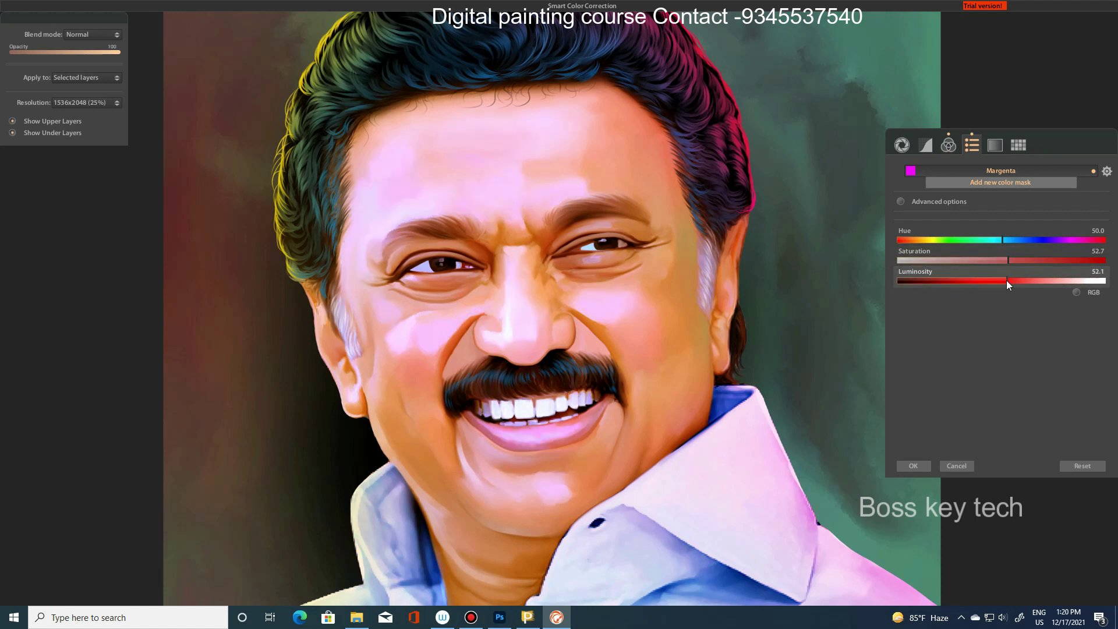
scroll(745, 289, down, 3)
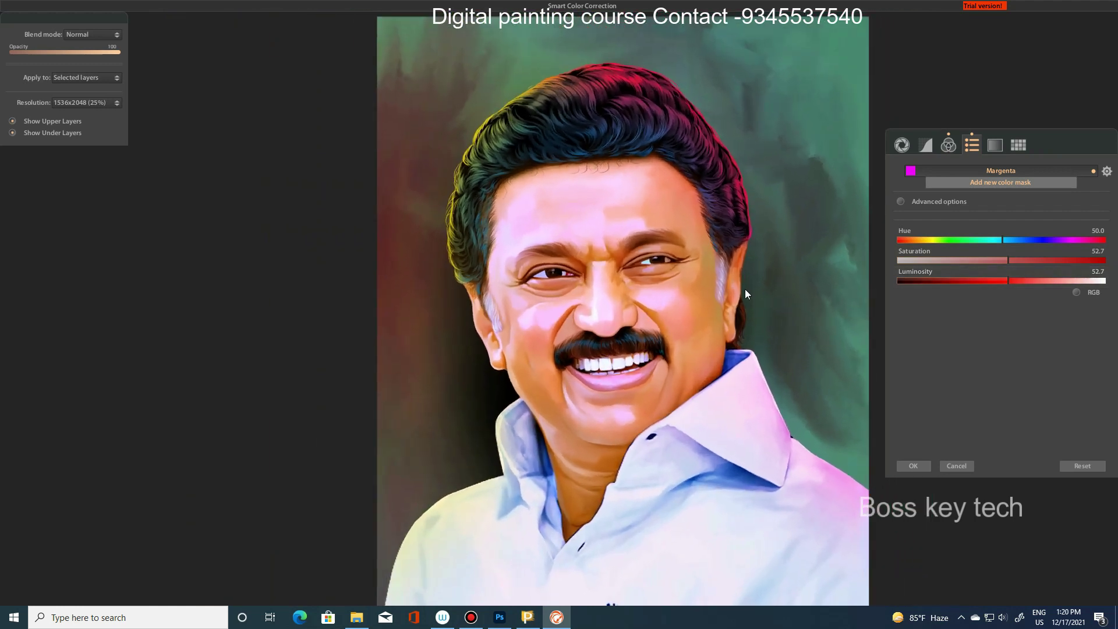
scroll(745, 289, down, 1)
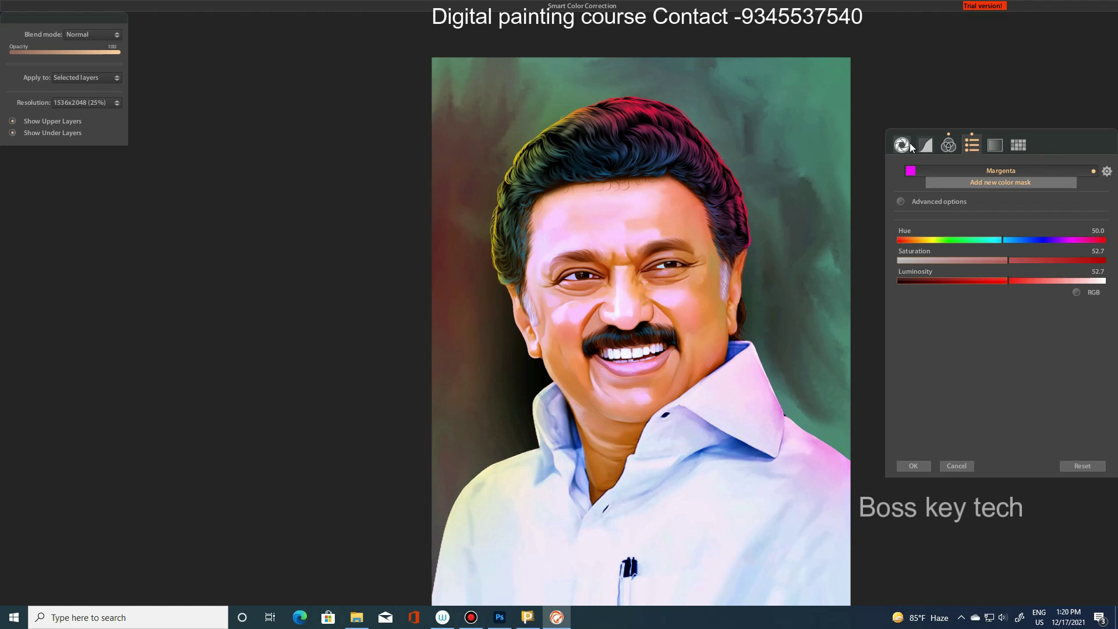
- Bend the Luminosity curve down to darken midtones and set Contrast to 53.4
click(924, 144)
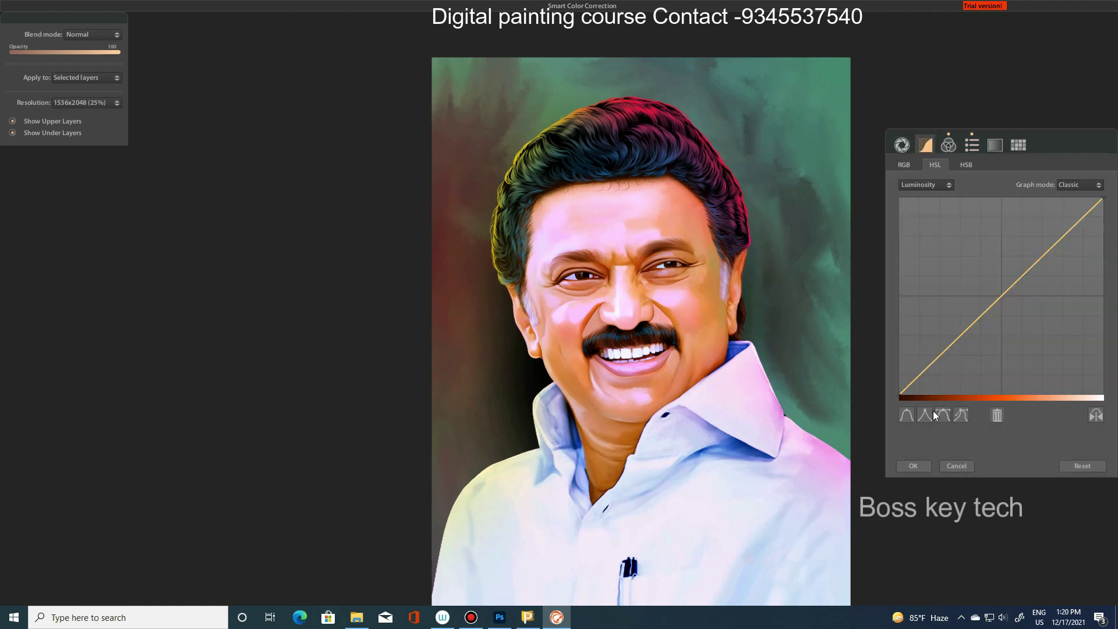
click(1003, 296)
drag(1006, 300, 1009, 307)
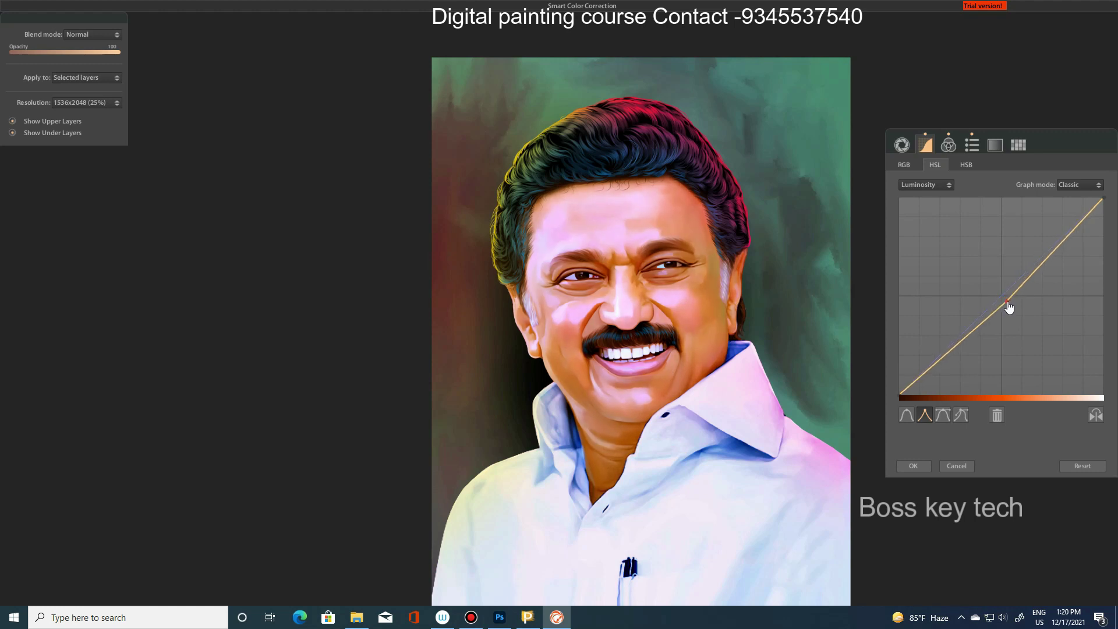
click(904, 145)
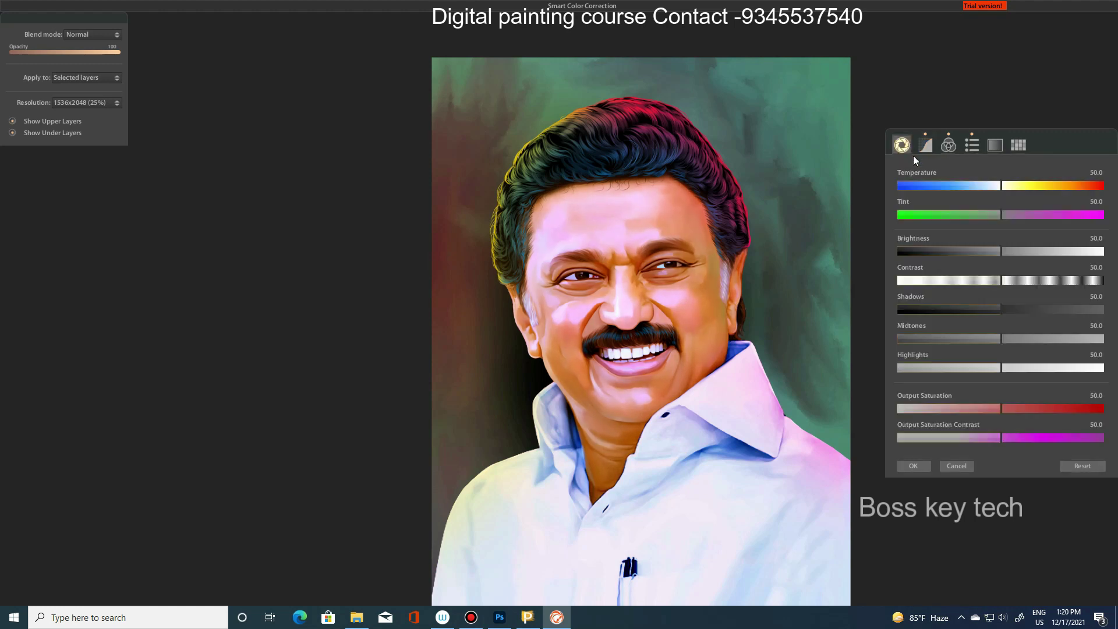
click(1008, 280)
- Apply the colour correction and toggle Layer 14 to compare before and after
click(913, 466)
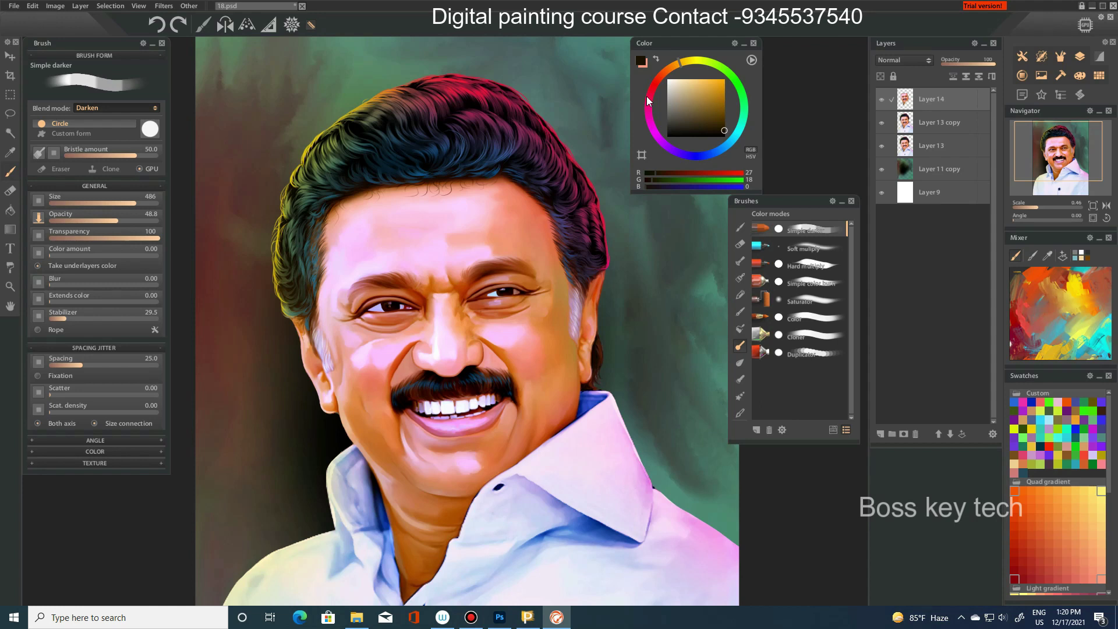
click(882, 100)
scroll(545, 325, down, 2)
scroll(587, 296, down, 1)
scroll(617, 305, up, 1)
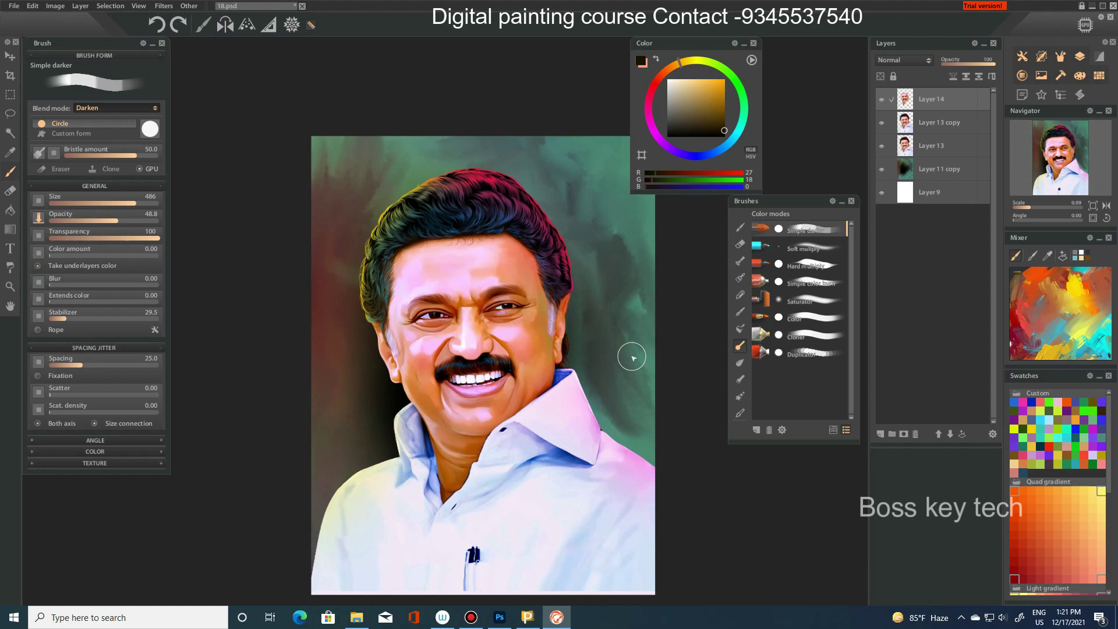
scroll(530, 358, up, 2)
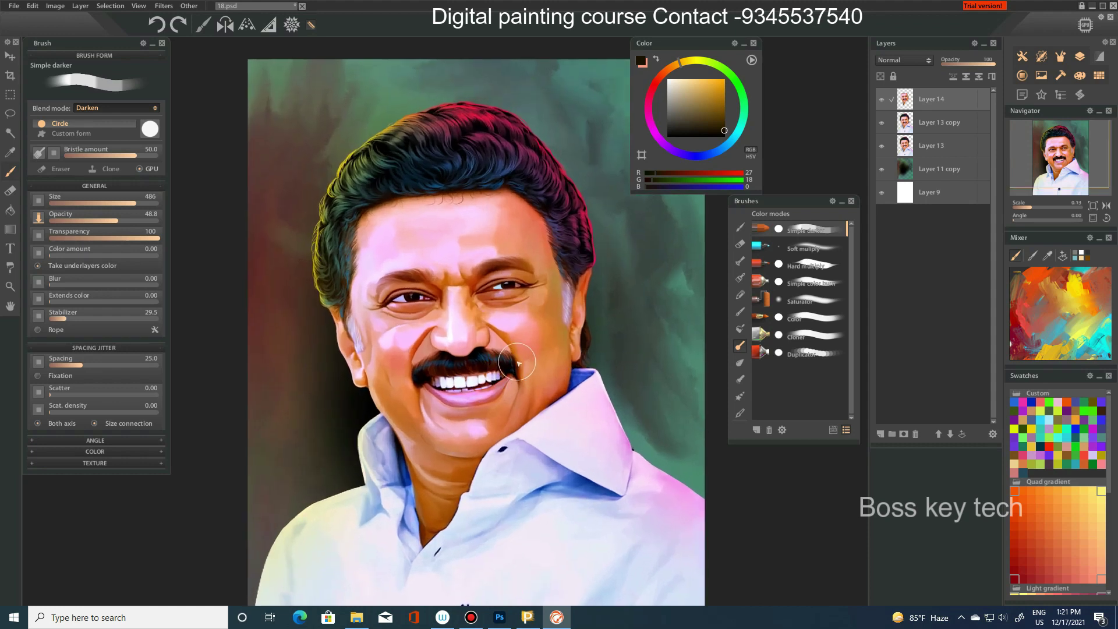
- Preview a Hue shift of 7 in the HSB adjustment, then cancel it
key(ctrl+u)
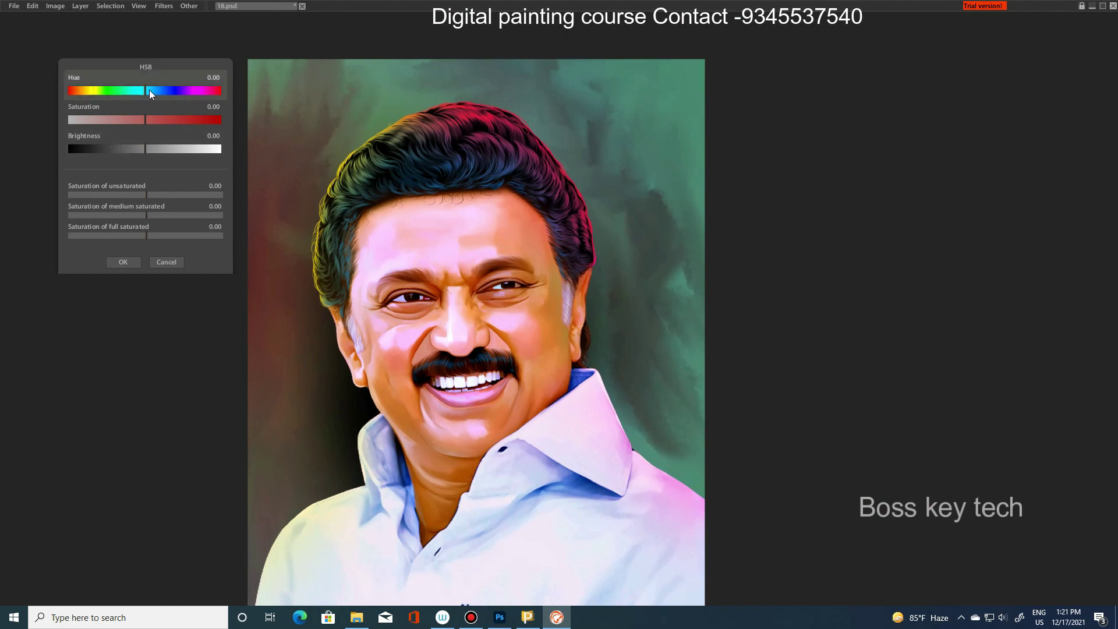
drag(143, 90, 151, 93)
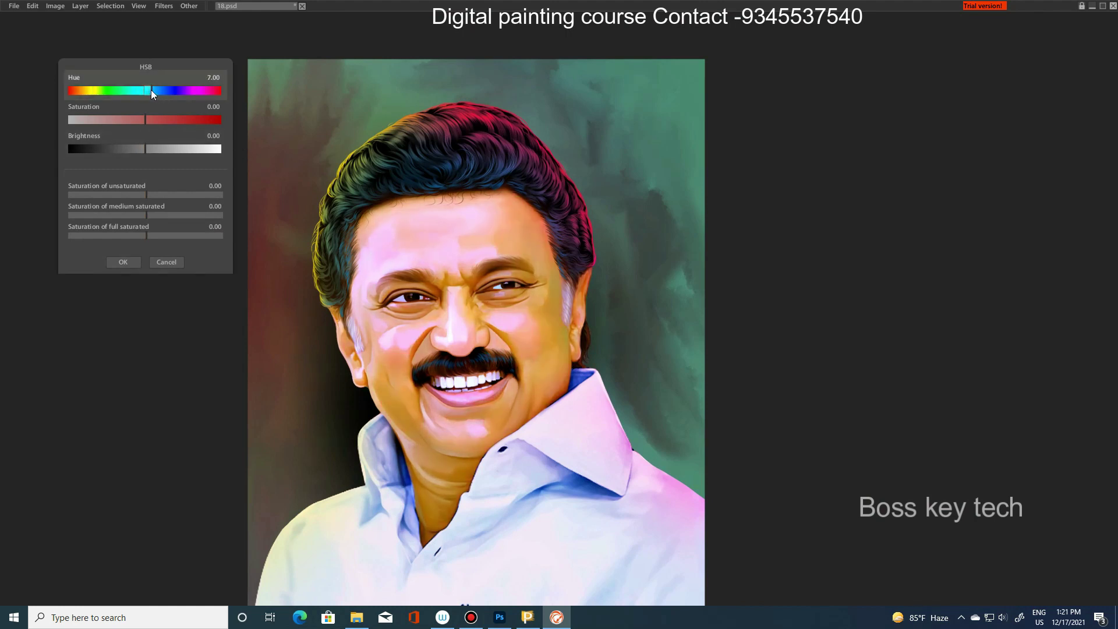
click(166, 263)
- Zoom out and recentre the view so the whole portrait fits the window
scroll(436, 289, down, 1)
scroll(436, 289, down, 3)
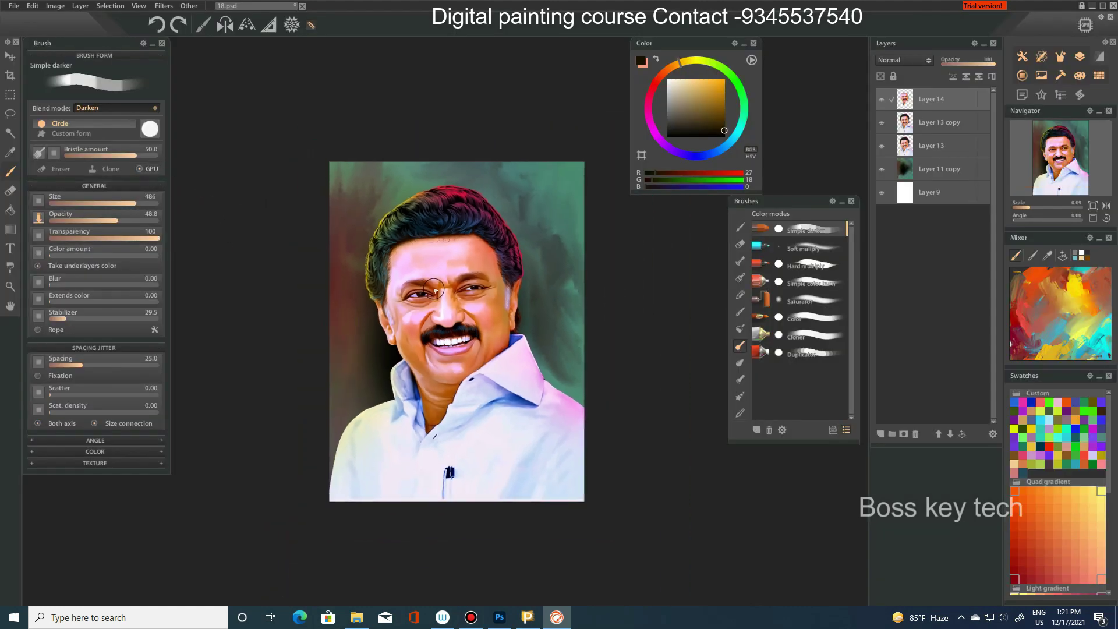
scroll(436, 289, down, 2)
scroll(532, 291, up, 2)
drag(425, 314, 501, 314)
scroll(502, 313, up, 3)
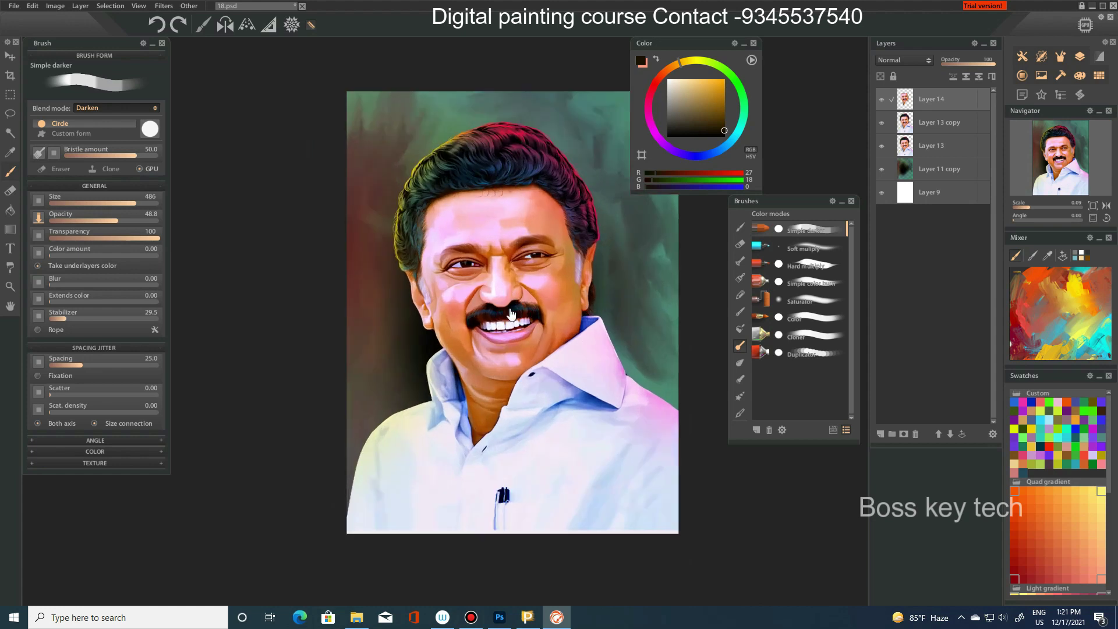
scroll(511, 314, up, 1)
scroll(507, 317, up, 1)
scroll(495, 321, up, 1)
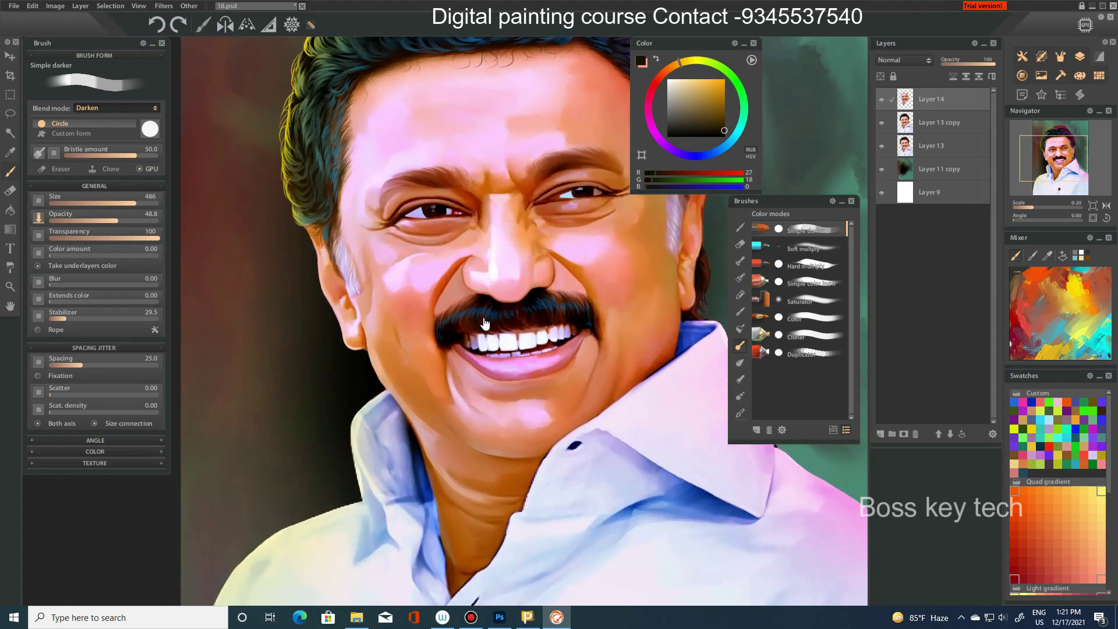
scroll(484, 323, up, 1)
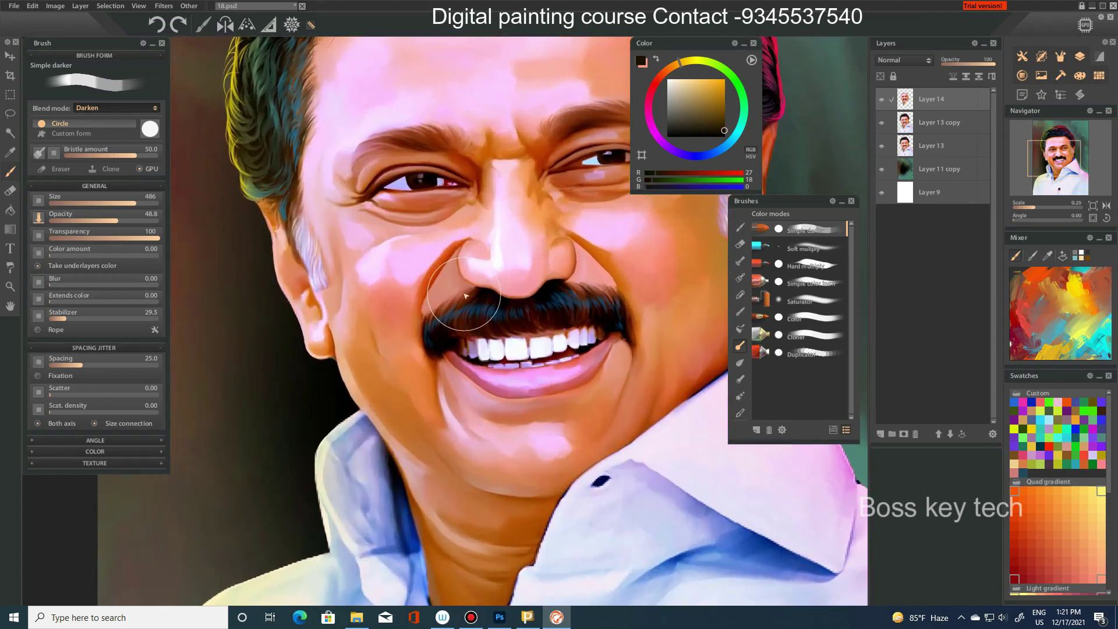
scroll(262, 262, up, 1)
scroll(258, 250, up, 2)
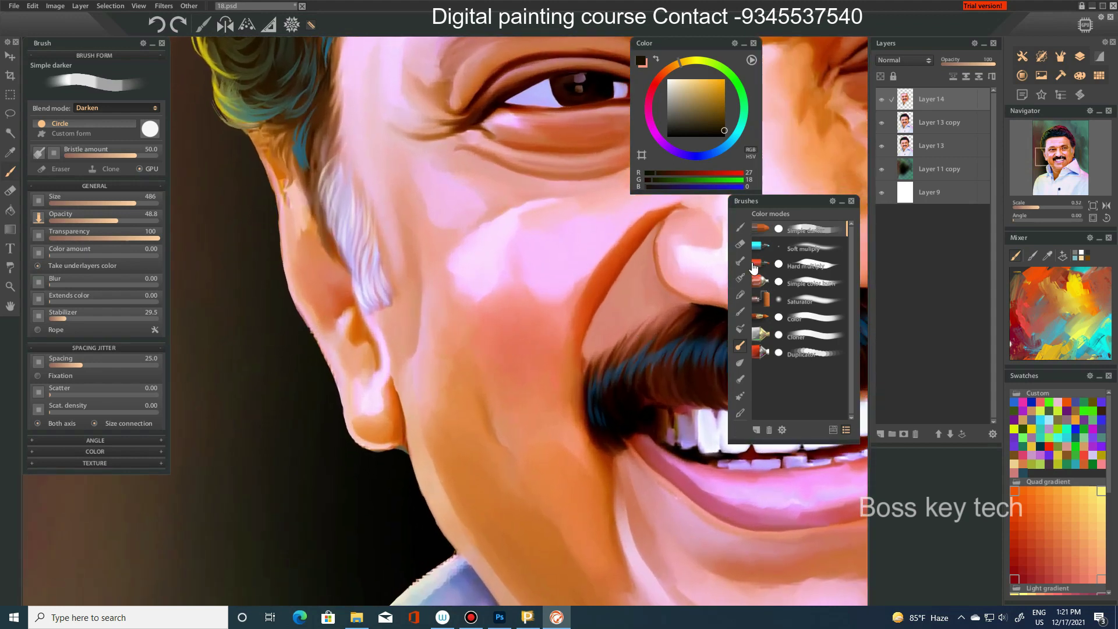
- Browse the brush library's Round and Blenders brush sets
click(741, 260)
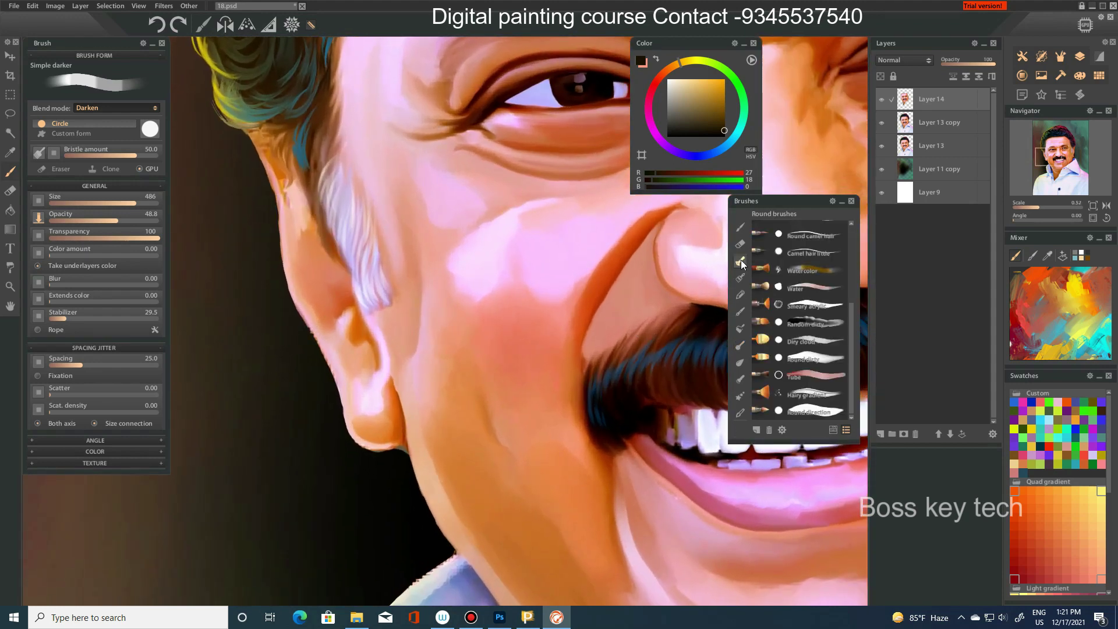
click(741, 364)
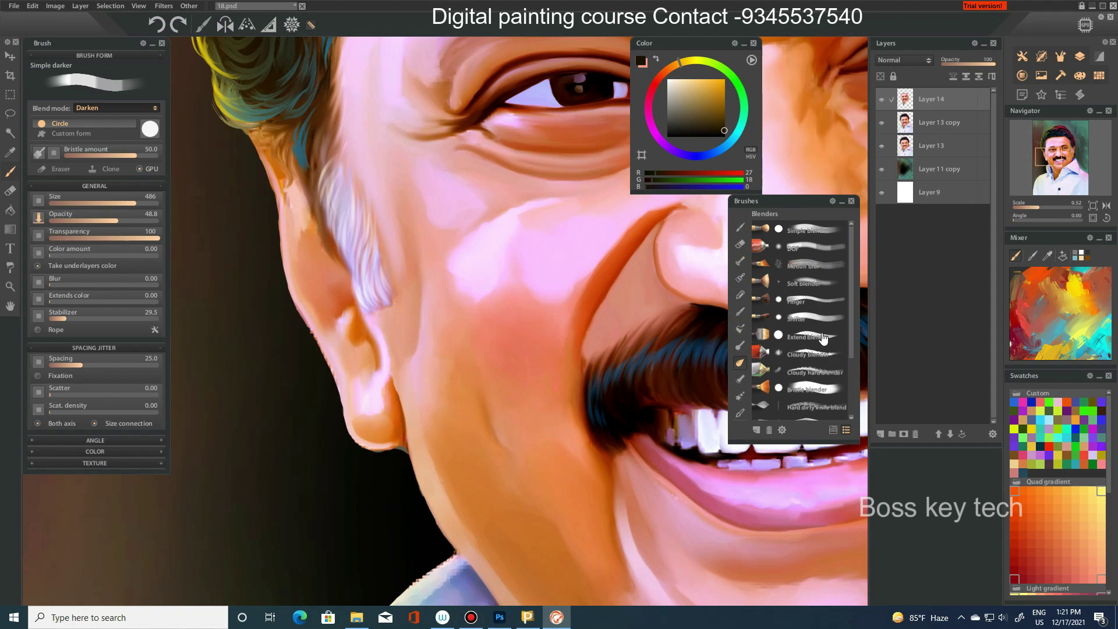
scroll(823, 337, down, 1)
scroll(821, 324, down, 1)
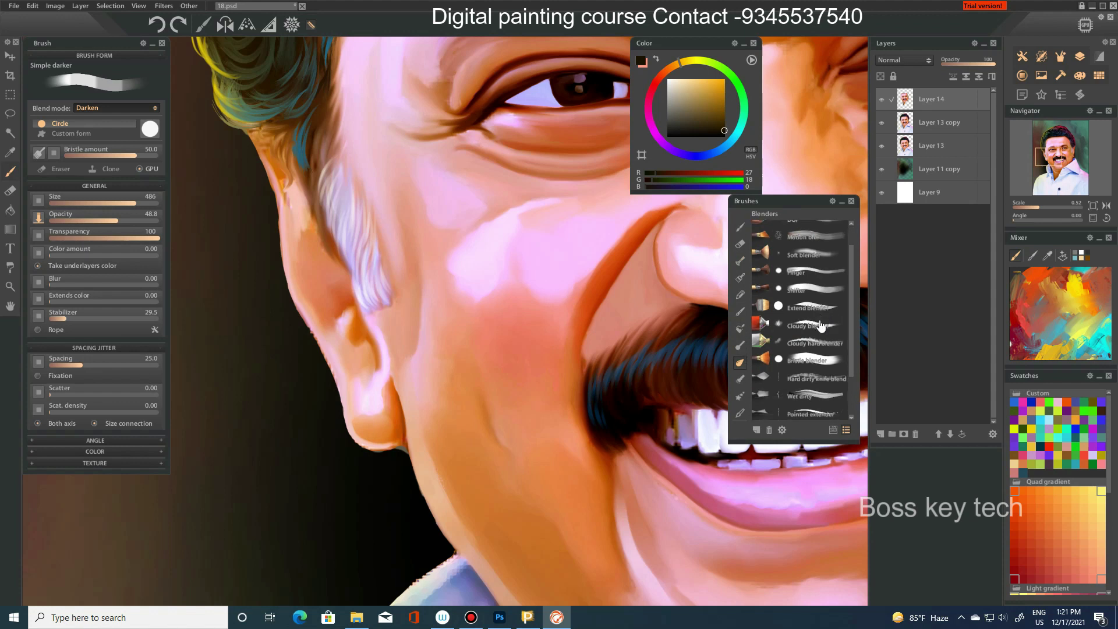
scroll(821, 325, down, 1)
scroll(821, 325, down, 1)
scroll(821, 325, up, 1)
scroll(821, 324, up, 1)
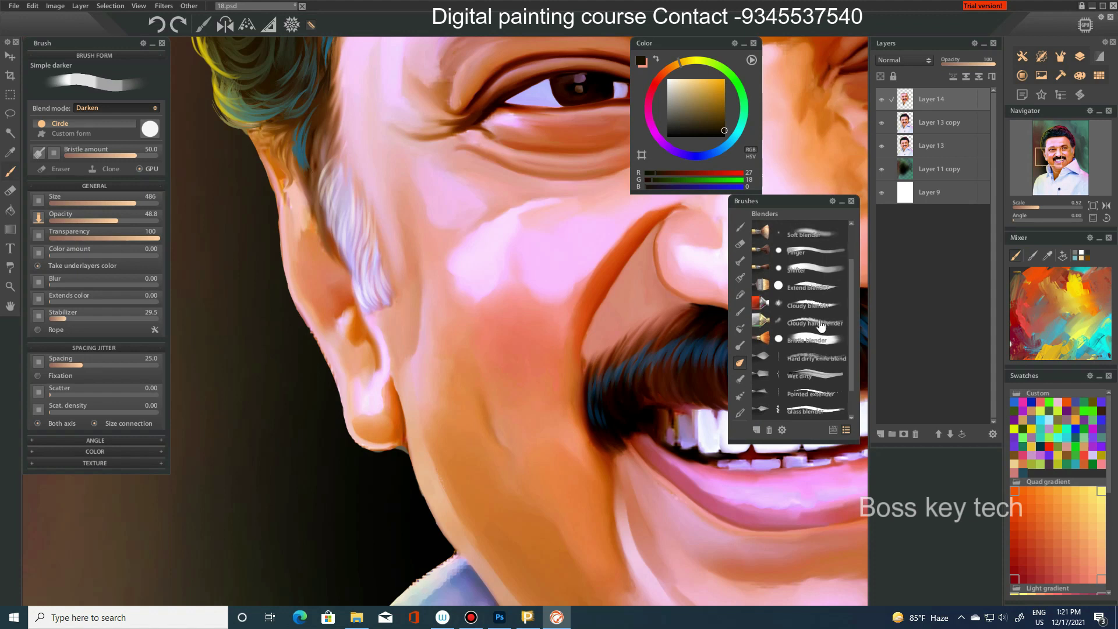
scroll(821, 324, up, 1)
scroll(561, 312, down, 2)
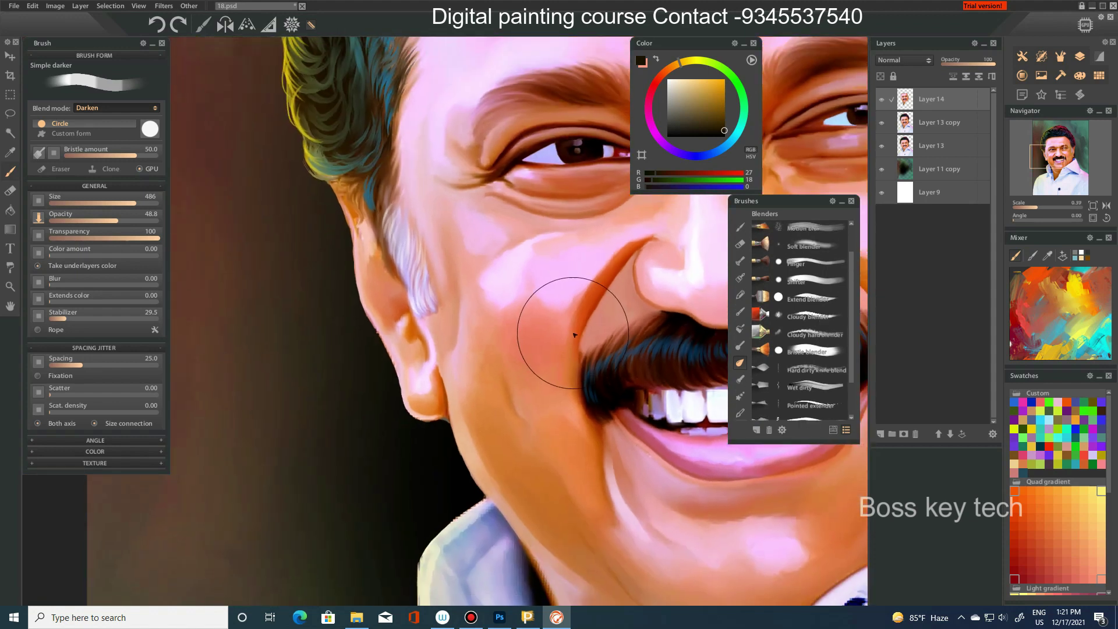
scroll(574, 335, down, 1)
scroll(574, 335, down, 2)
scroll(623, 297, down, 1)
scroll(499, 314, up, 1)
scroll(498, 308, down, 1)
scroll(498, 309, down, 1)
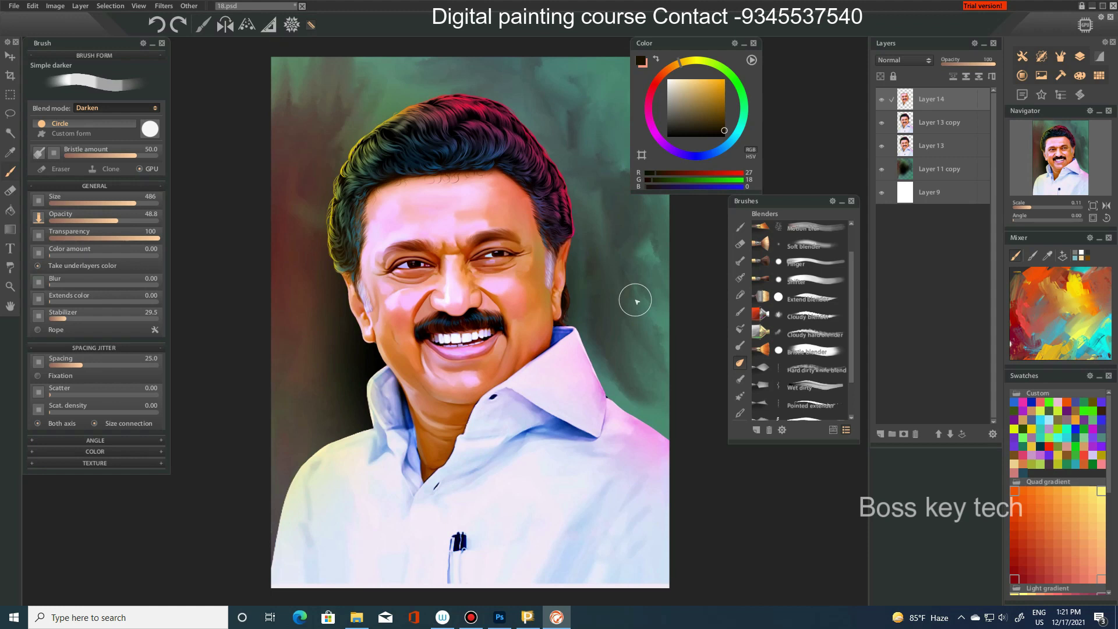
- Drag the reference photo from the desktop onto the canvas as layer Hon_CM_Photo
key(super+d)
mouse_move(498, 318)
mouse_down()
mouse_move(510, 349)
mouse_move(509, 317)
mouse_up()
key(super+d)
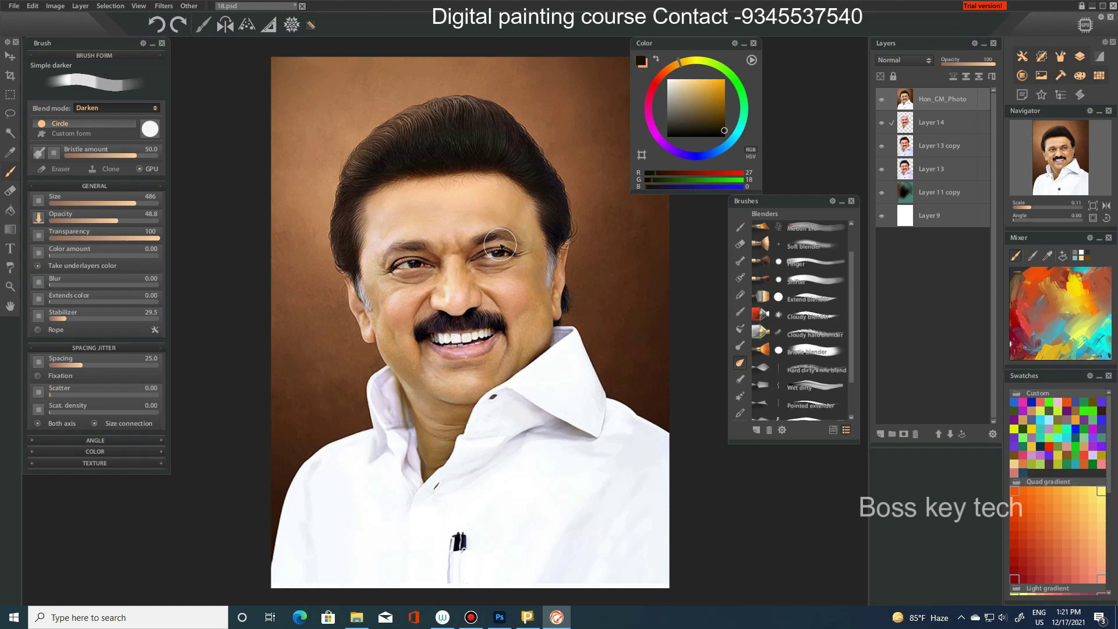
- Toggle Hon_CM_Photo's visibility to compare it with the painting, ending with the painting showing
click(883, 99)
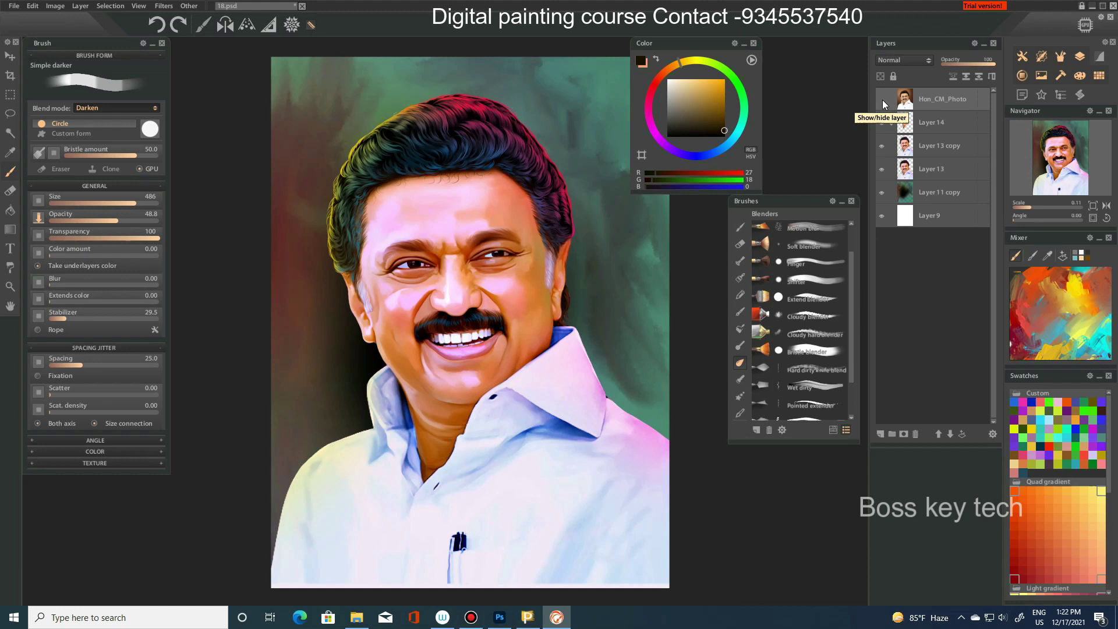
click(882, 100)
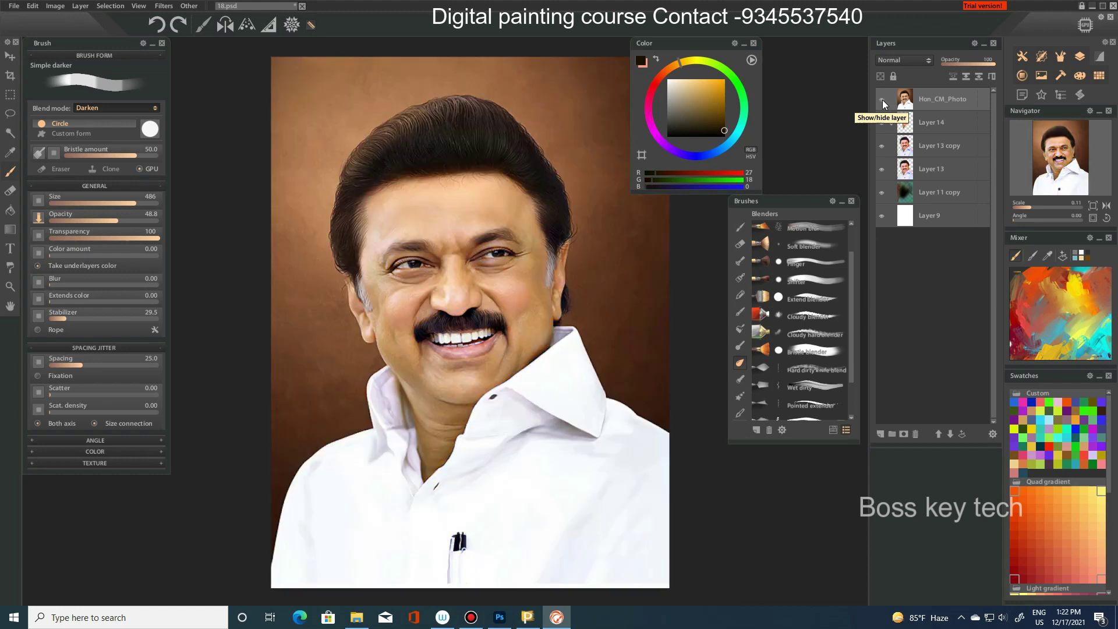
scroll(375, 282, up, 1)
scroll(466, 302, up, 2)
scroll(554, 308, up, 2)
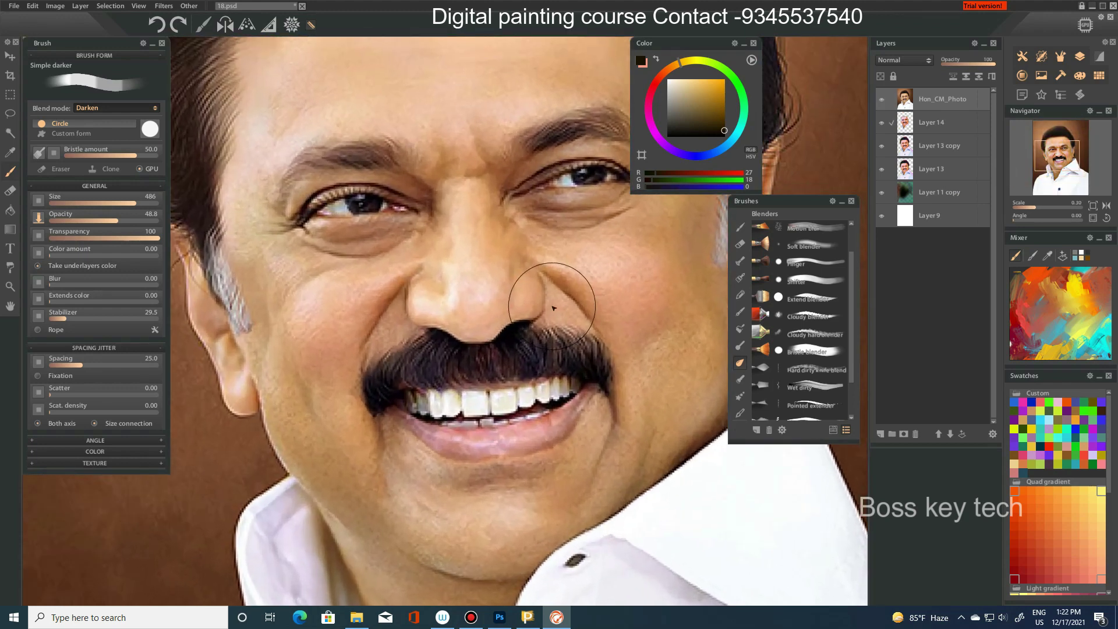
click(882, 100)
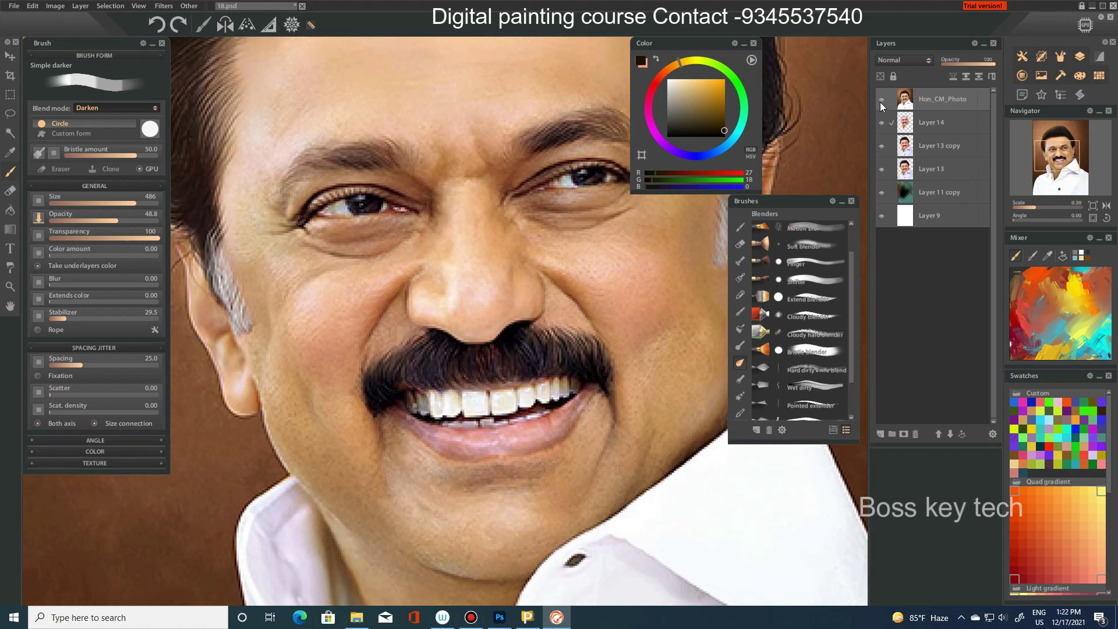
click(880, 100)
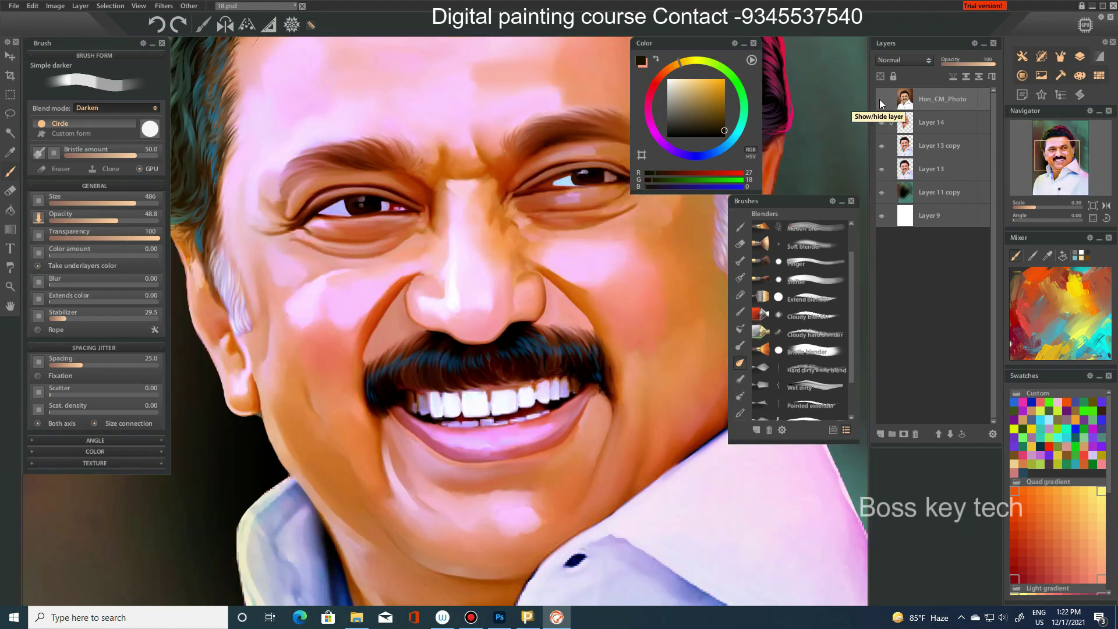
scroll(482, 351, down, 2)
scroll(482, 352, down, 2)
scroll(564, 295, down, 2)
scroll(565, 295, up, 1)
scroll(564, 314, up, 1)
scroll(566, 326, down, 1)
scroll(565, 328, up, 2)
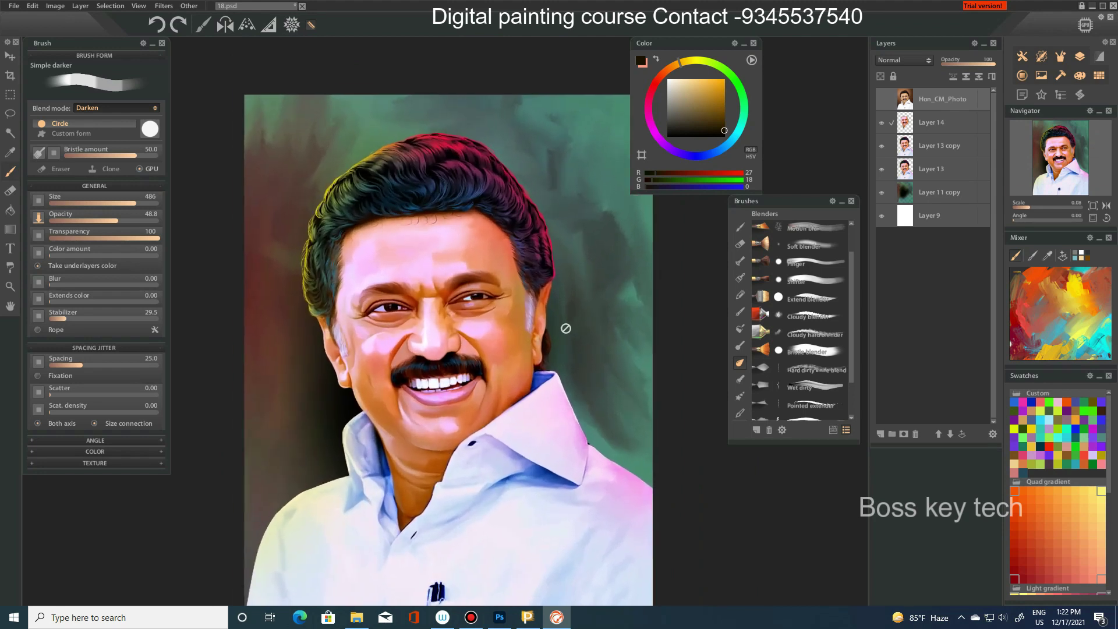
scroll(565, 329, down, 1)
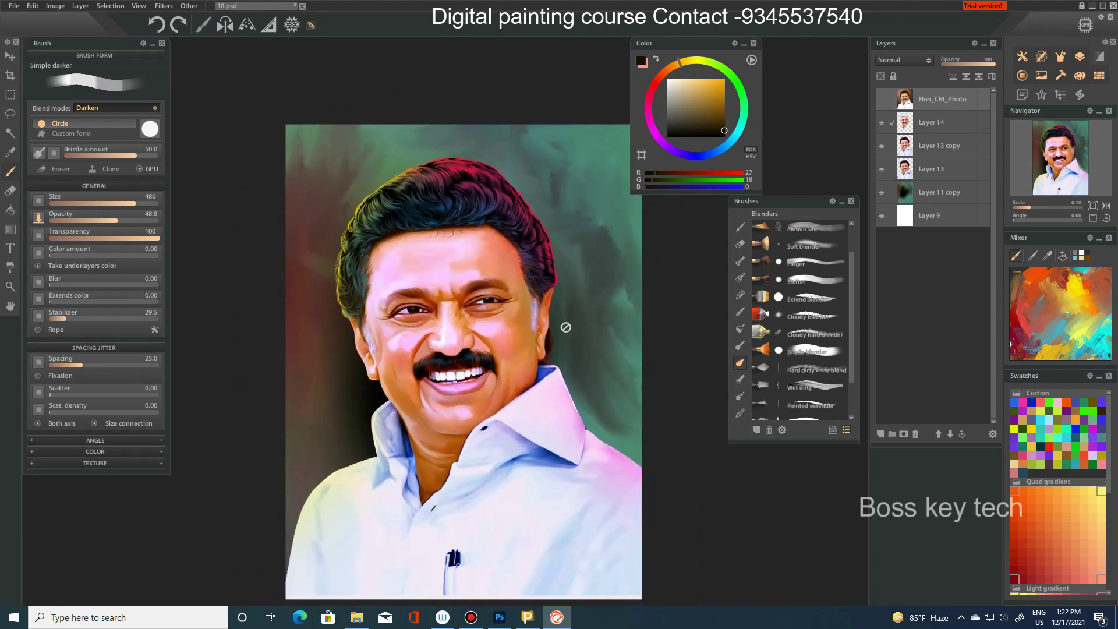
scroll(566, 329, down, 1)
scroll(566, 327, up, 1)
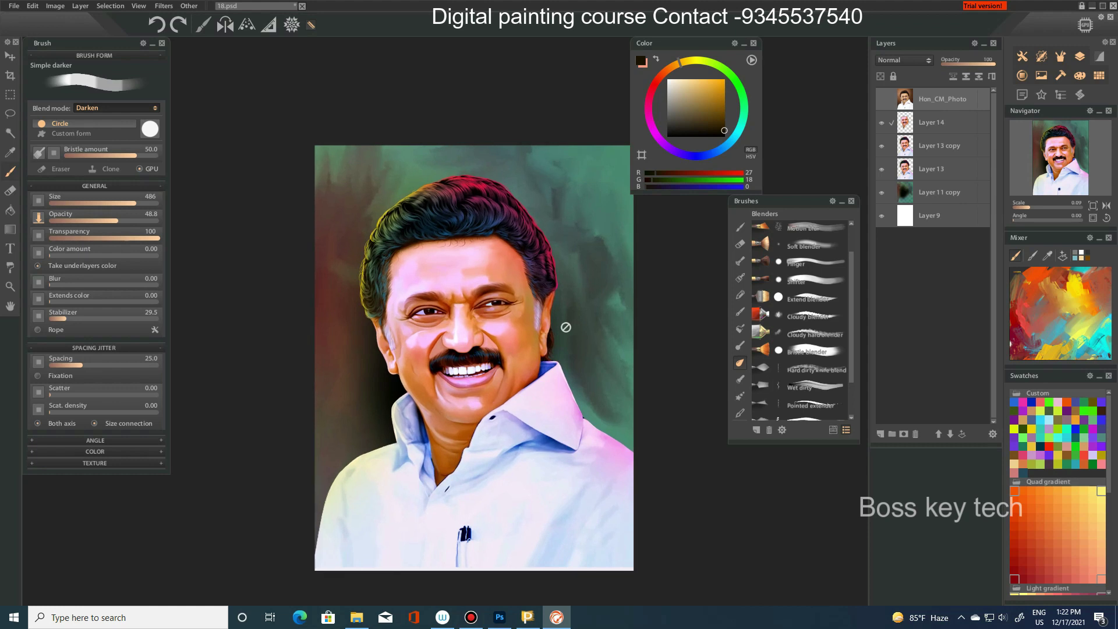
scroll(566, 327, up, 1)
scroll(566, 327, up, 1)
scroll(565, 327, up, 1)
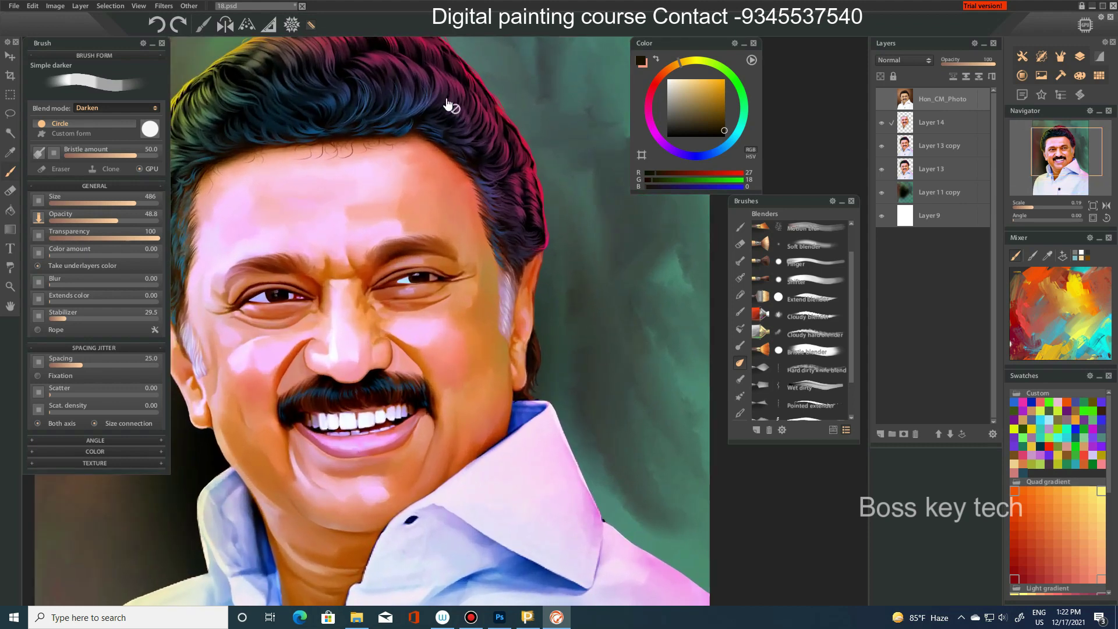
key(Tab)
scroll(459, 202, up, 3)
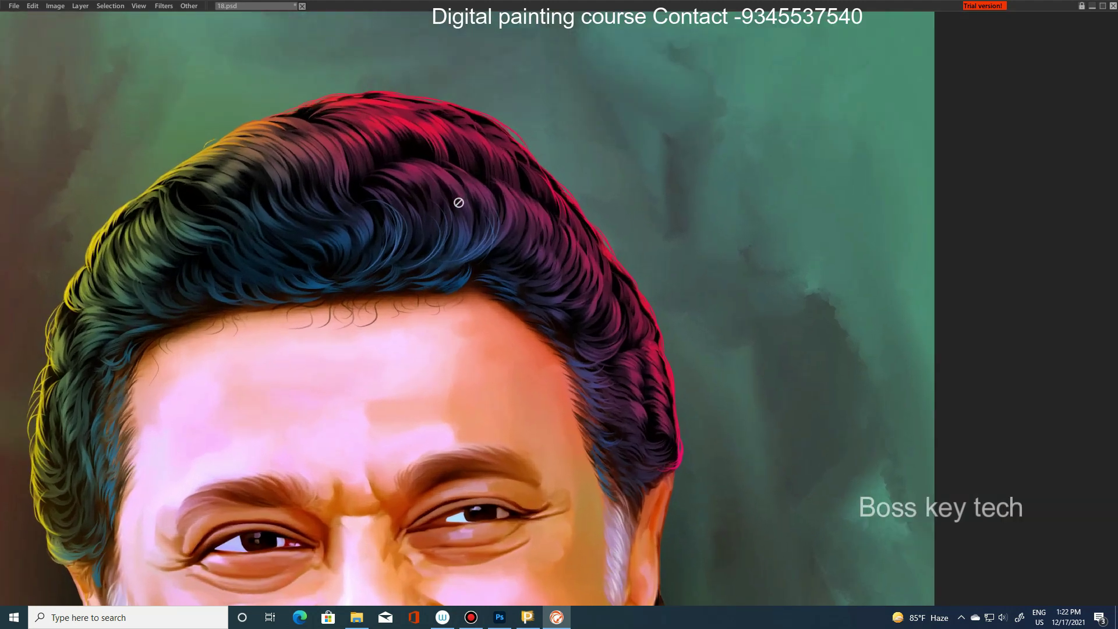
scroll(459, 202, up, 2)
scroll(457, 199, up, 2)
scroll(487, 177, up, 1)
scroll(452, 215, up, 2)
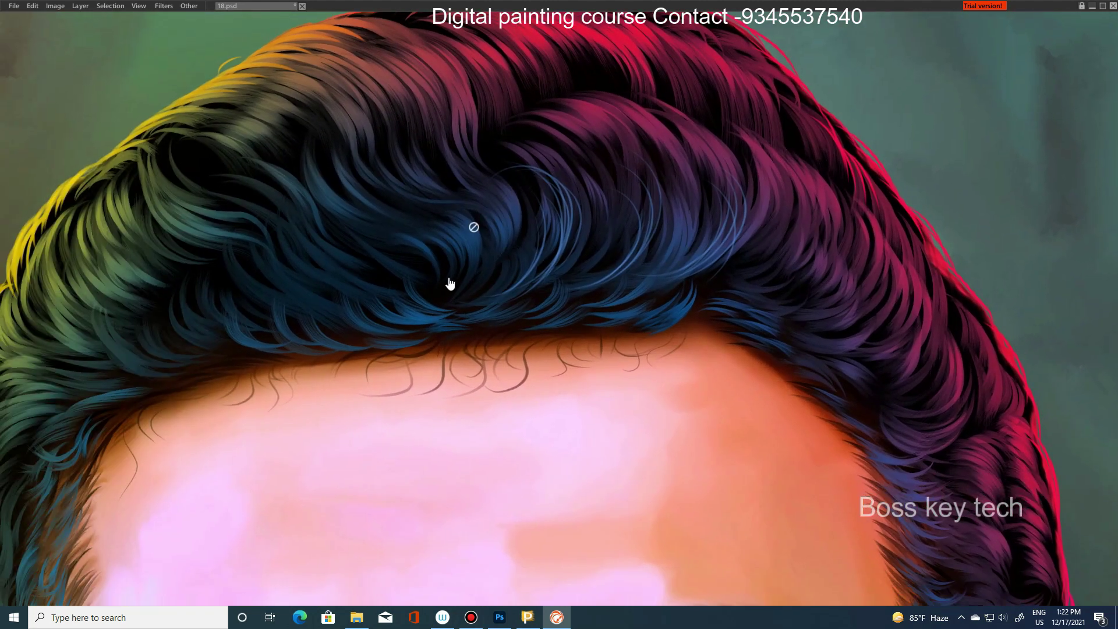
scroll(450, 283, down, 2)
scroll(460, 180, down, 2)
scroll(482, 200, down, 2)
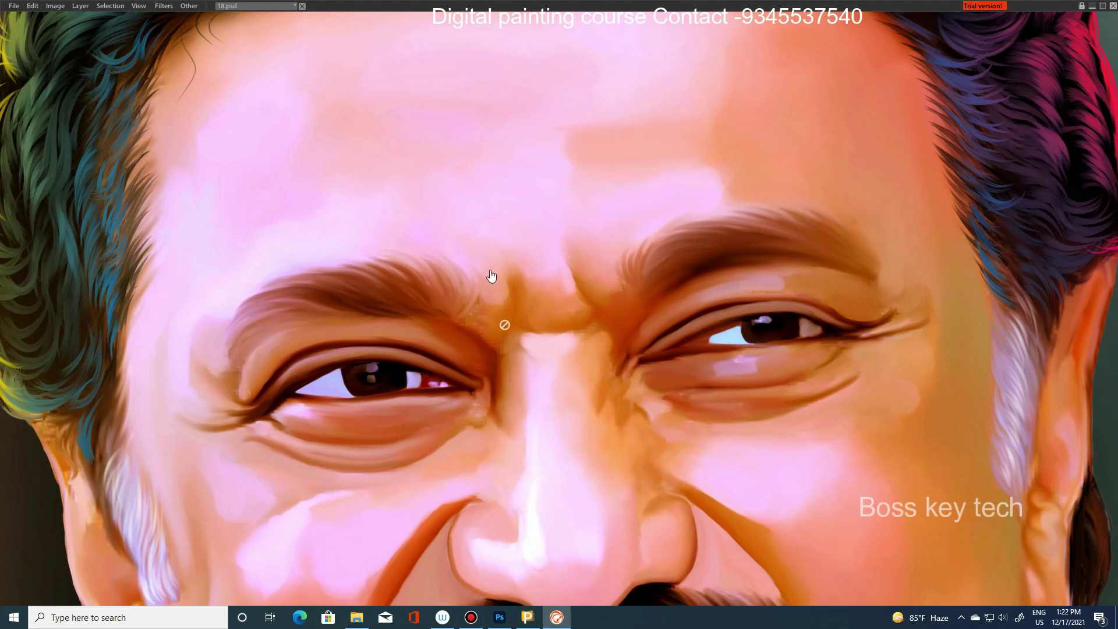
scroll(504, 324, down, 2)
scroll(495, 279, down, 2)
scroll(487, 239, down, 1)
scroll(481, 213, down, 1)
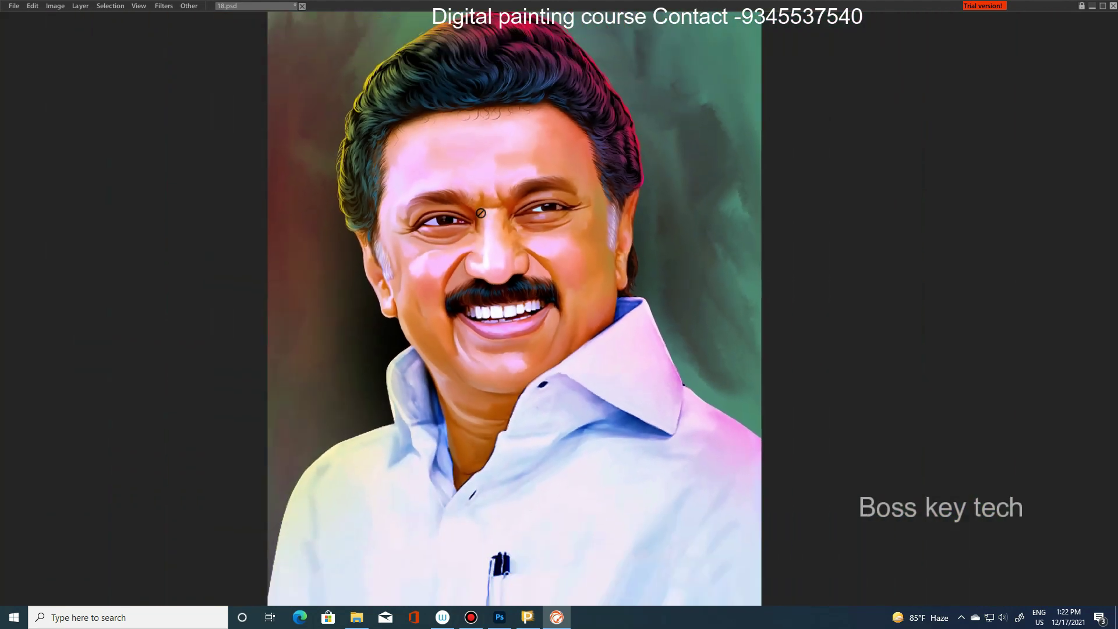
scroll(481, 213, down, 1)
scroll(534, 245, up, 1)
scroll(515, 314, up, 2)
scroll(554, 289, up, 1)
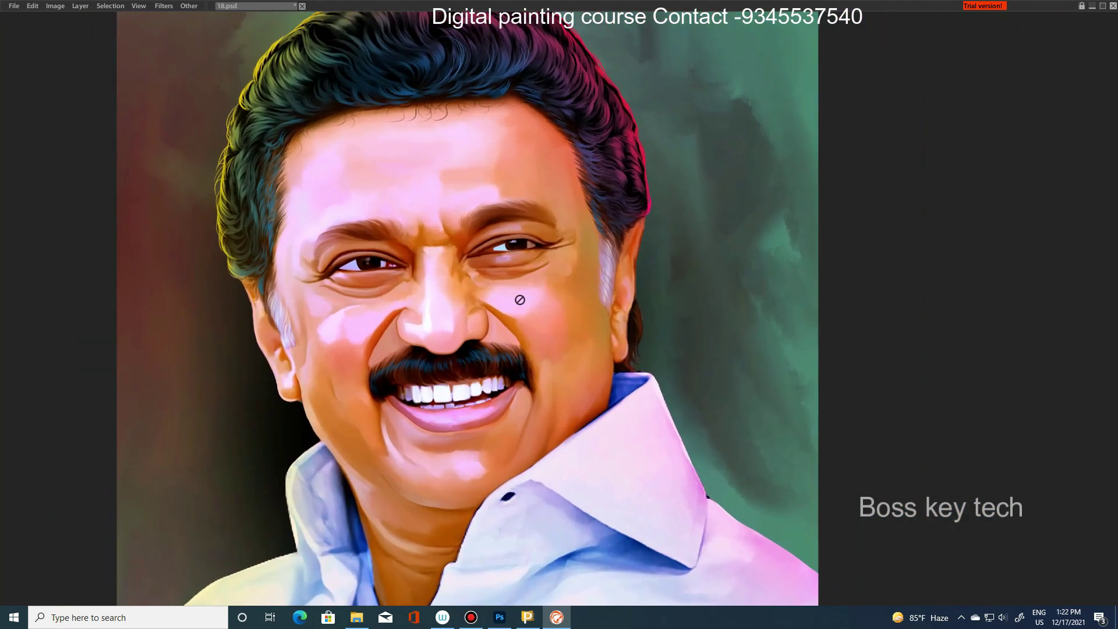
key(Tab)
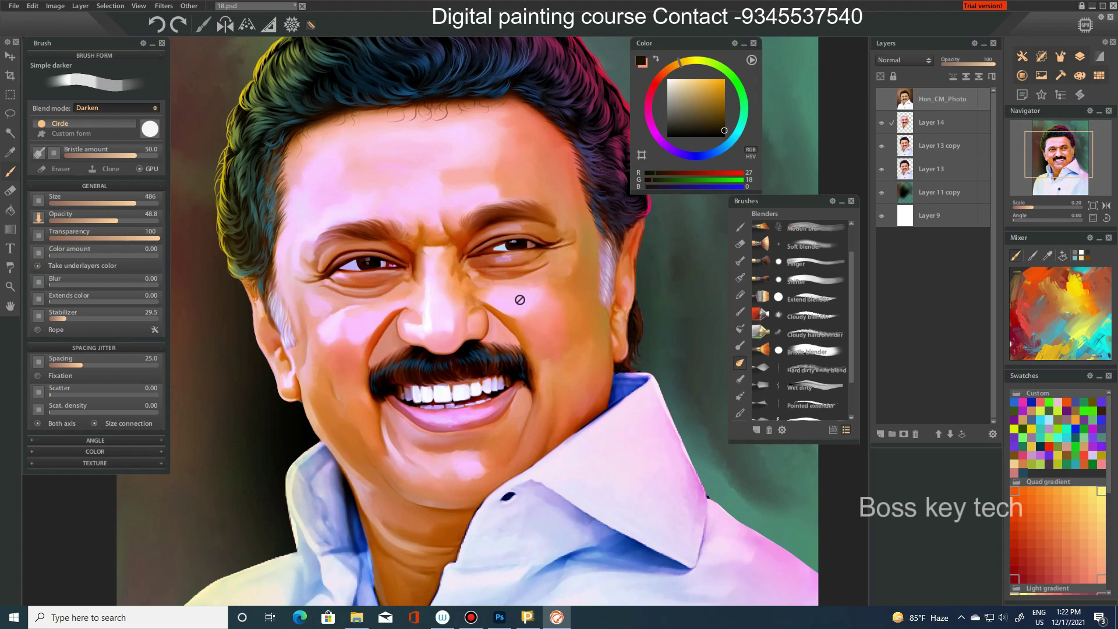
scroll(518, 291, down, 2)
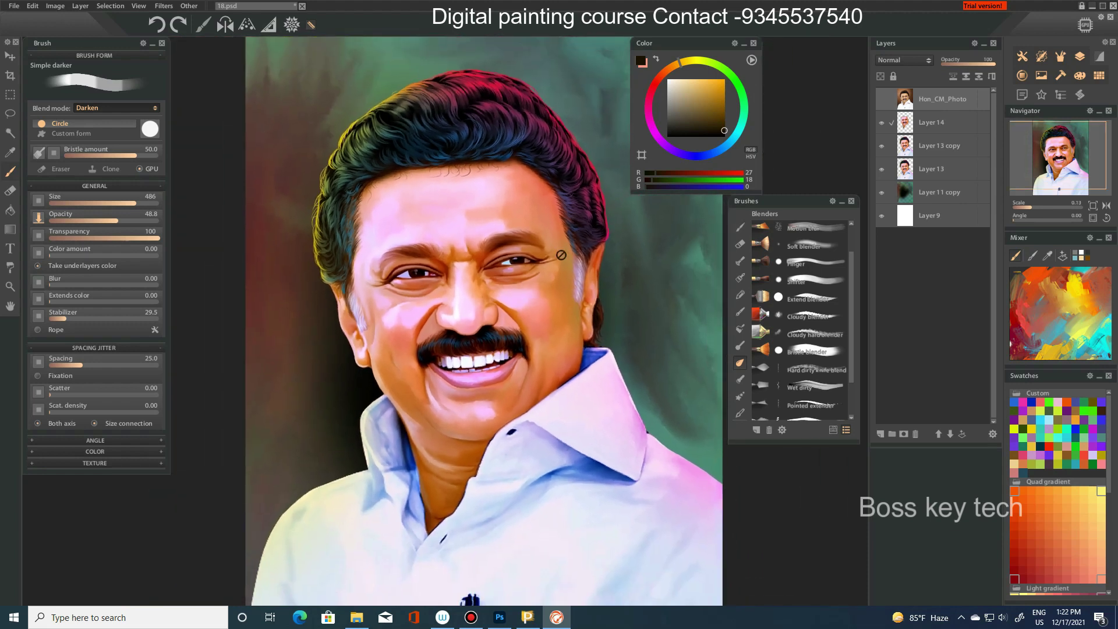
scroll(566, 268, up, 1)
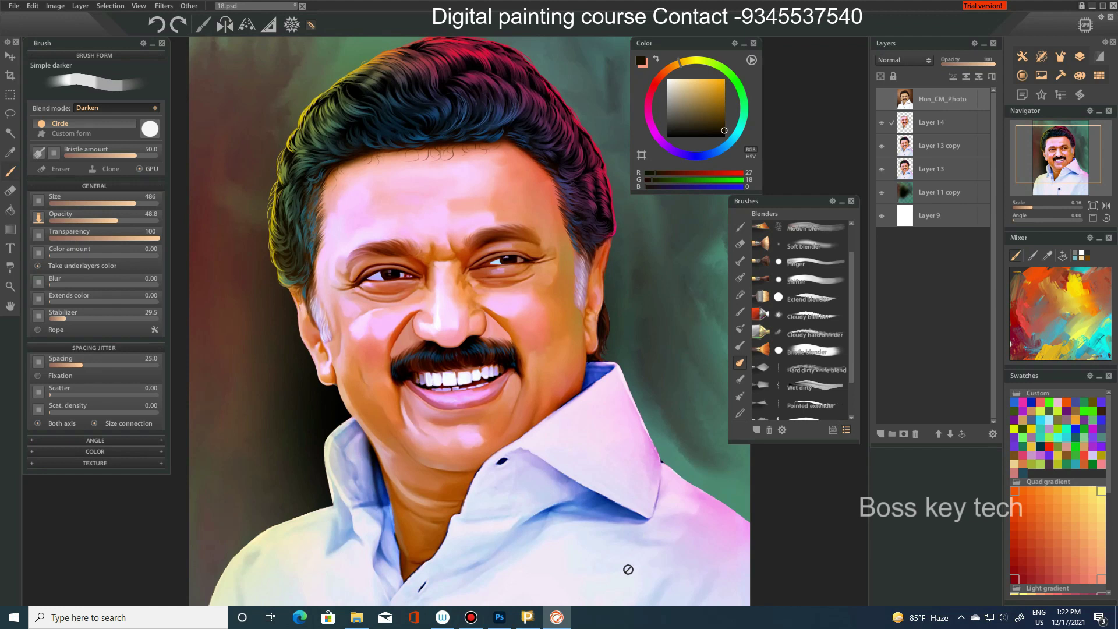
scroll(566, 324, up, 1)
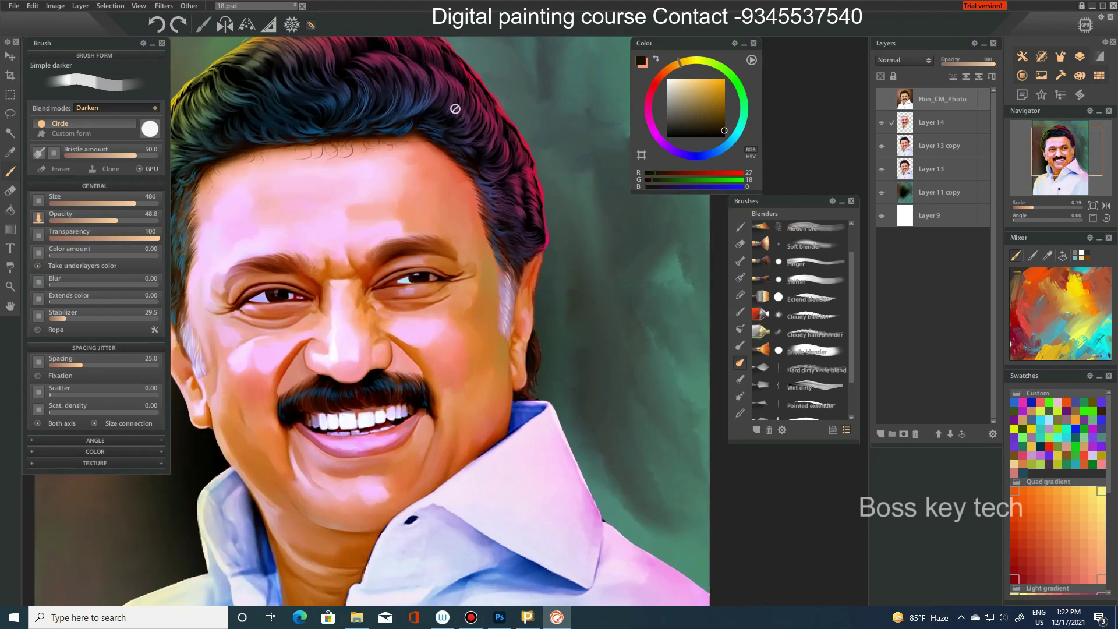
drag(448, 107, 474, 204)
key(Tab)
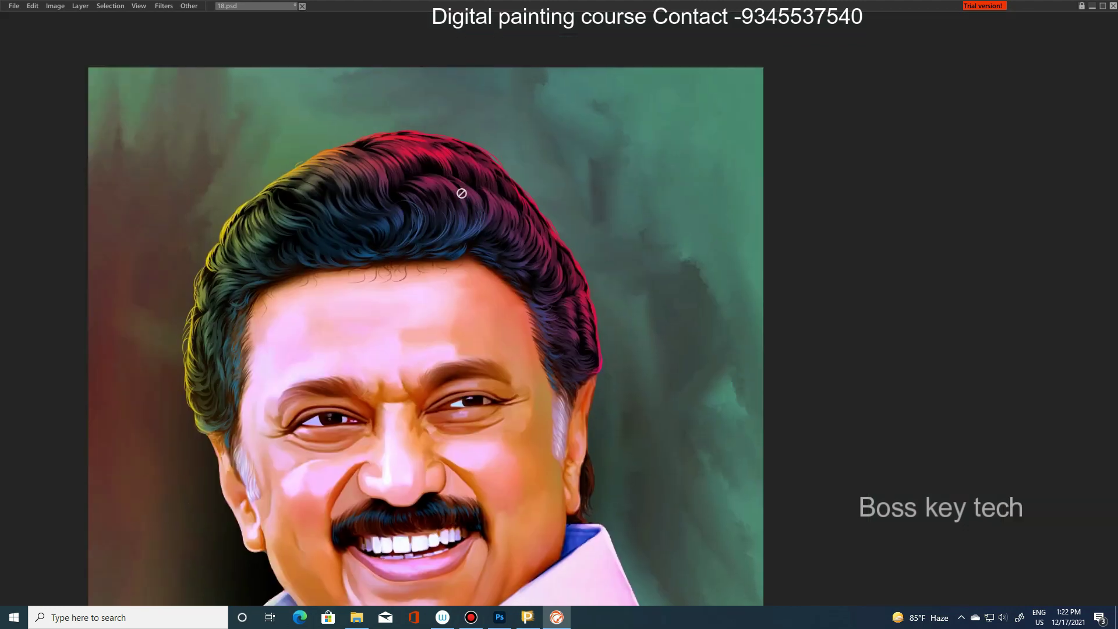
scroll(459, 202, up, 3)
scroll(459, 203, up, 2)
scroll(486, 180, up, 2)
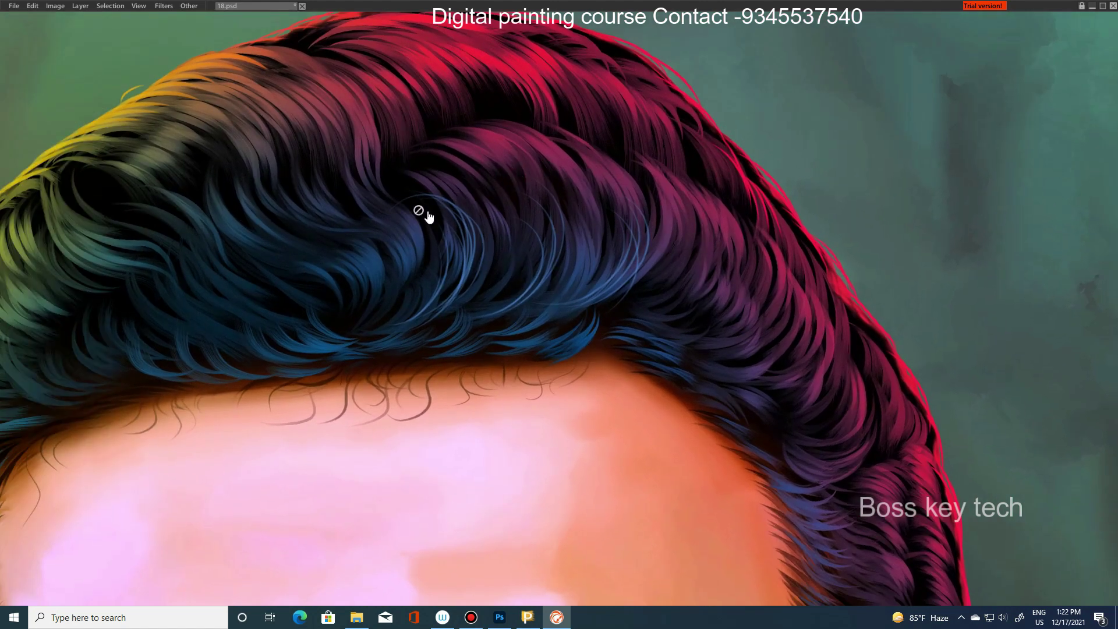
scroll(419, 212, up, 1)
scroll(450, 284, down, 2)
scroll(456, 180, down, 2)
scroll(481, 224, down, 1)
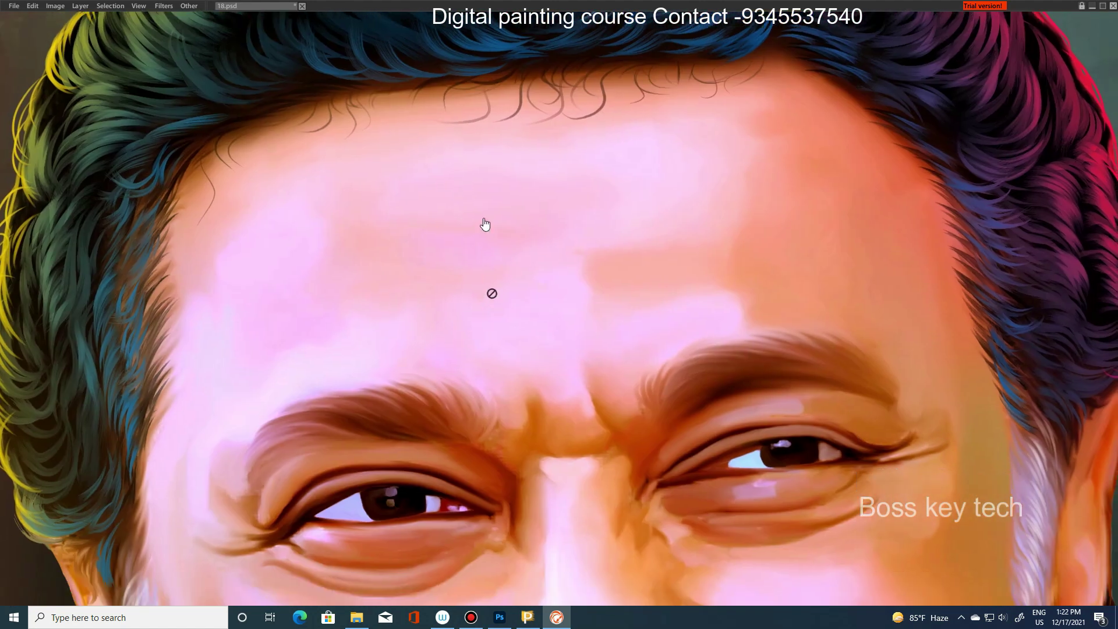
scroll(491, 275, down, 2)
scroll(504, 325, down, 2)
scroll(484, 221, down, 2)
scroll(481, 213, down, 1)
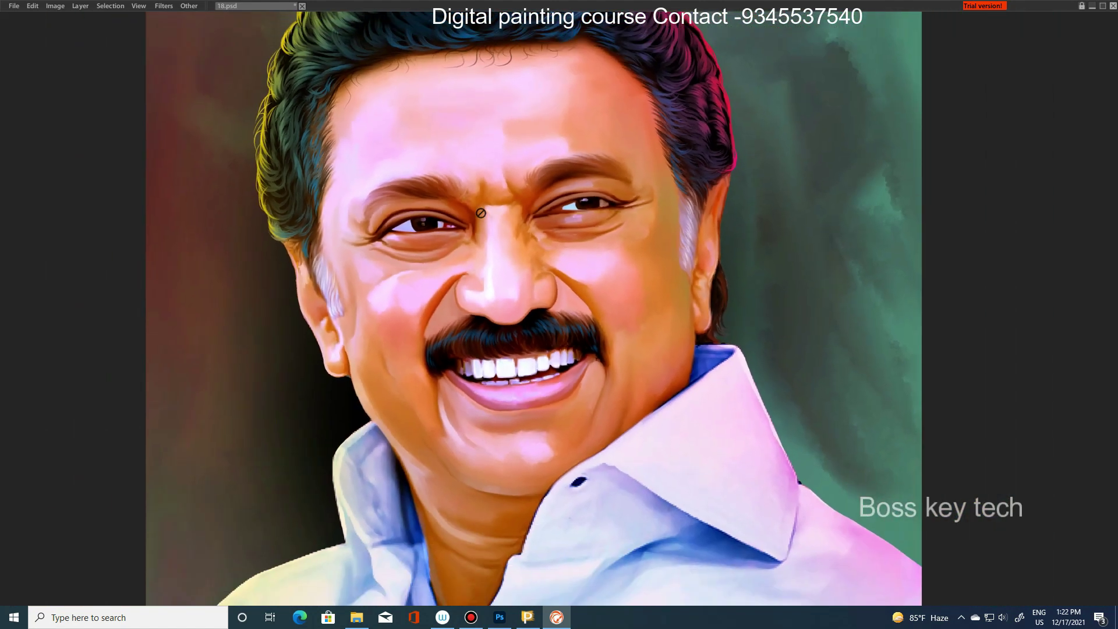
scroll(480, 213, down, 1)
scroll(480, 213, down, 1)
scroll(484, 239, up, 1)
scroll(501, 291, up, 2)
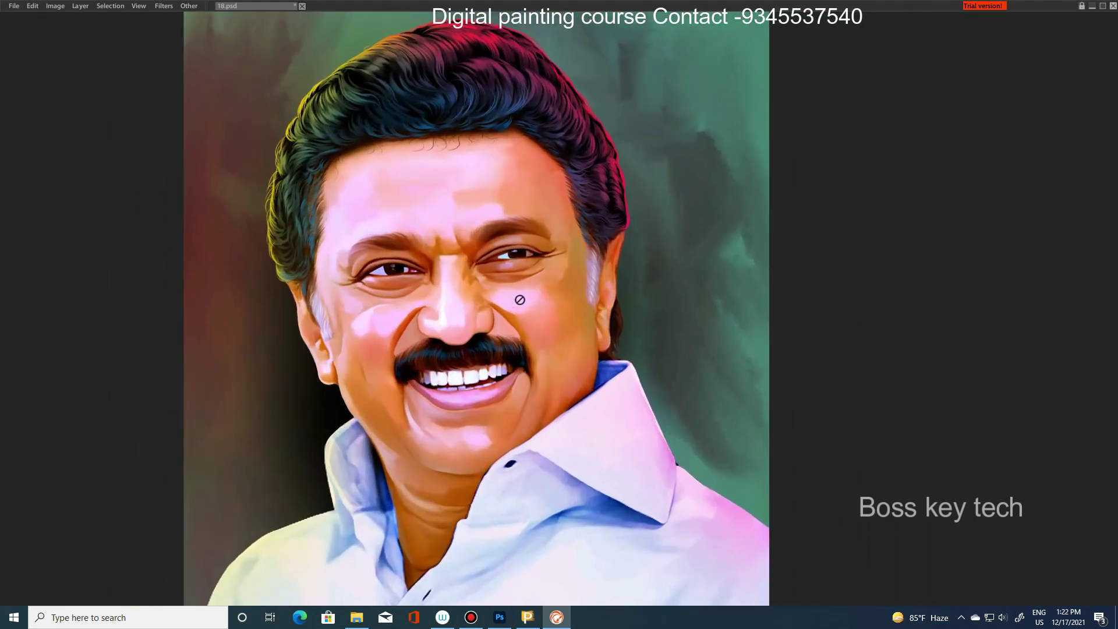
scroll(519, 300, up, 1)
key(Tab)
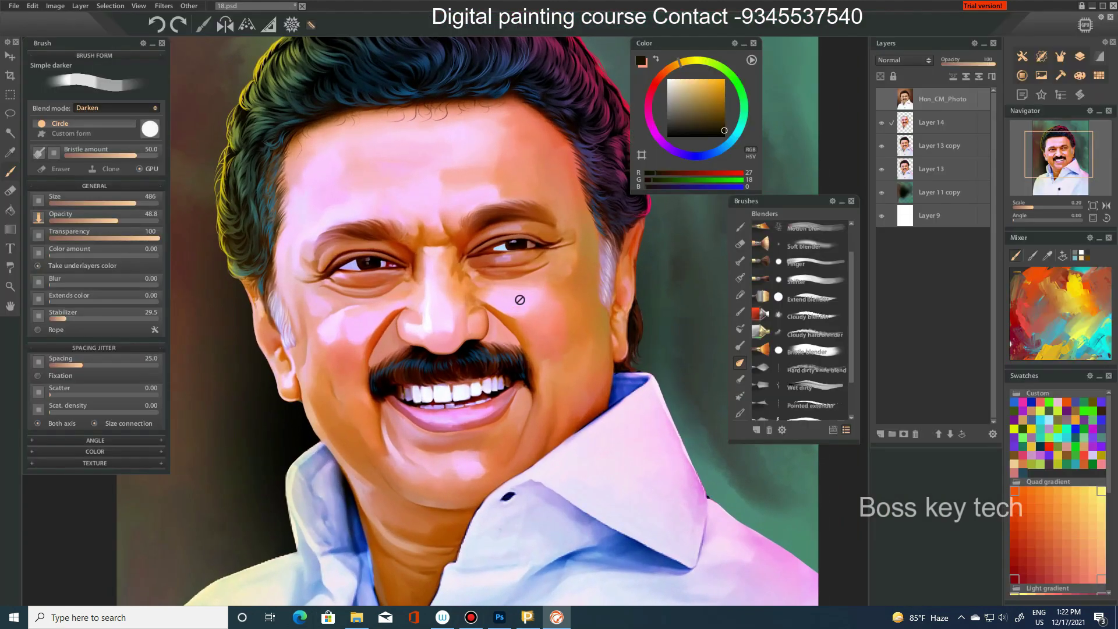
scroll(520, 298, down, 2)
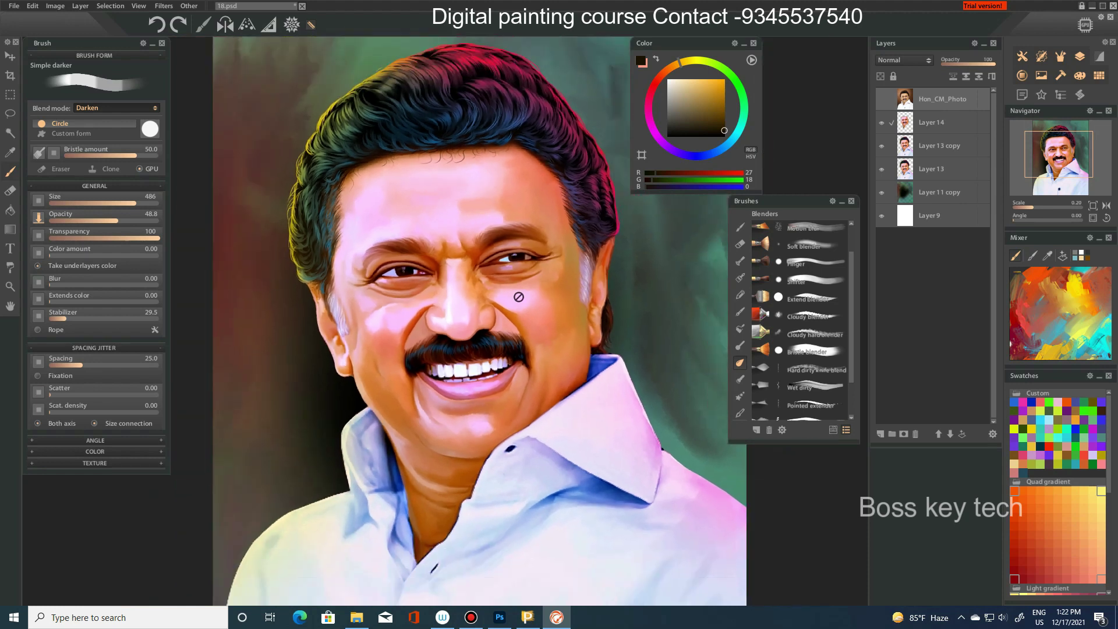